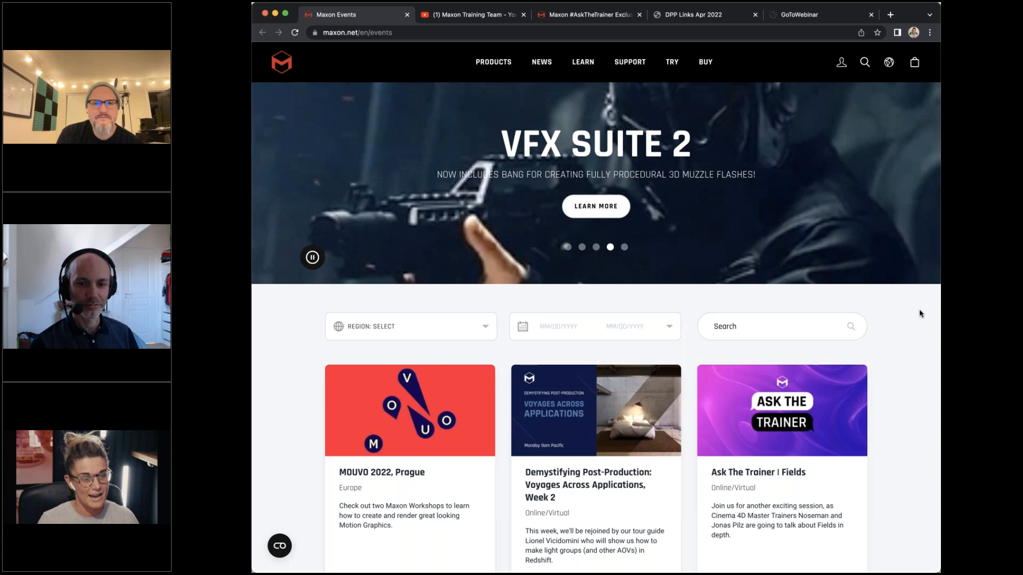
Browse the upcoming events on the Maxon Events page and open the Maxon Spring Launch Event.
scroll(920, 310, "down", 1)
scroll(920, 310, "down", 5)
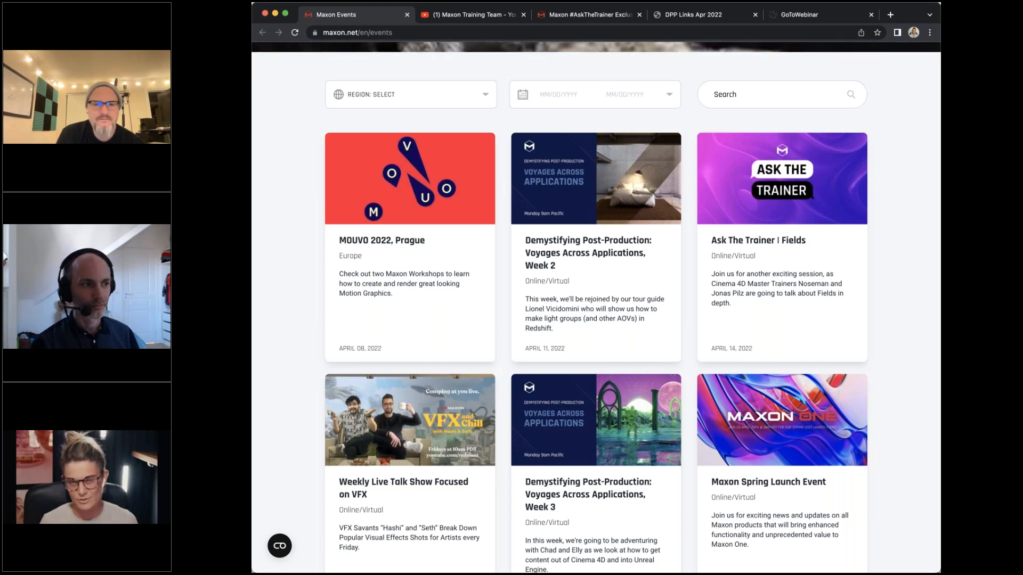
scroll(761, 235, "down", 2)
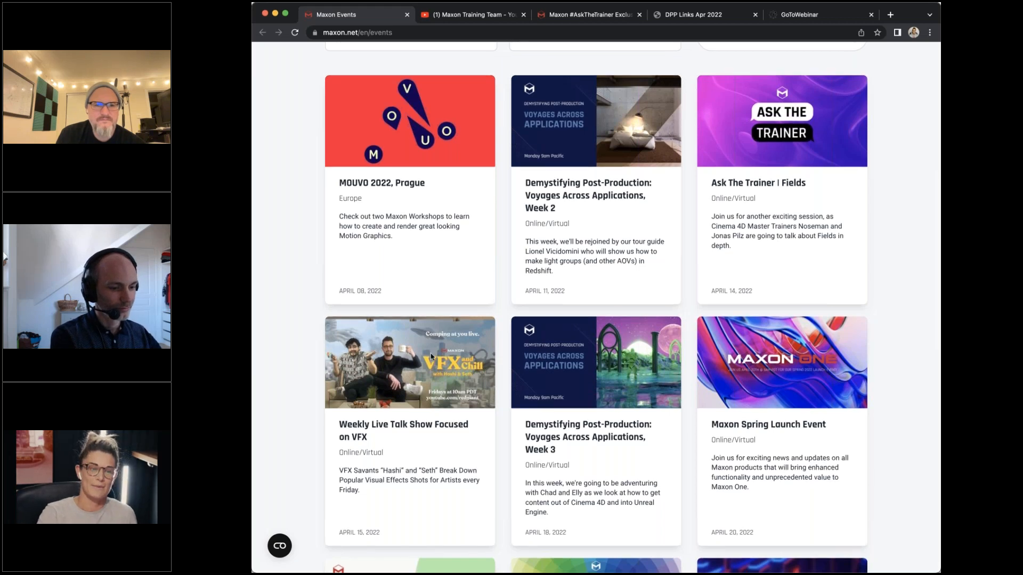
scroll(805, 308, "down", 1)
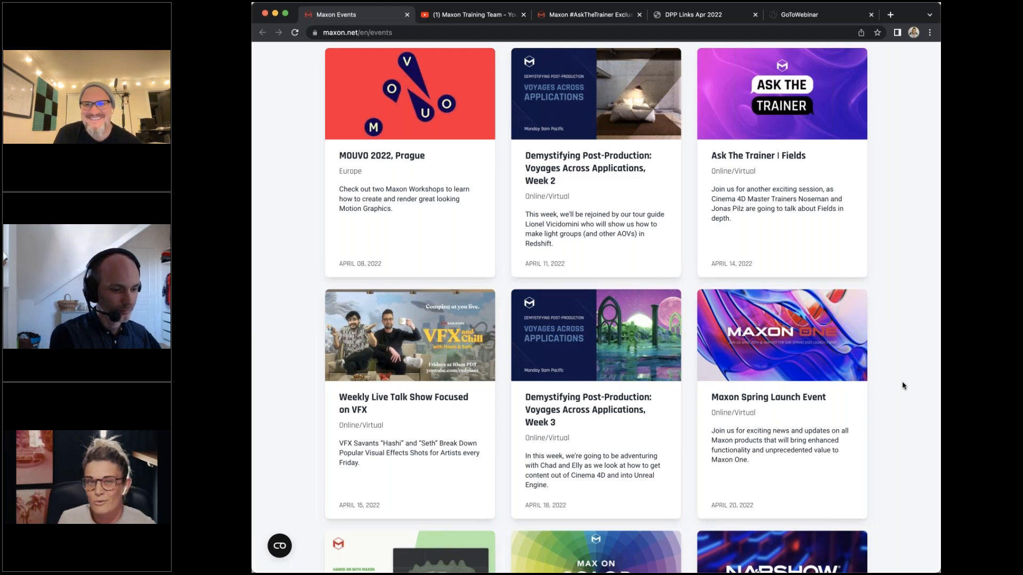
left_click(787, 400)
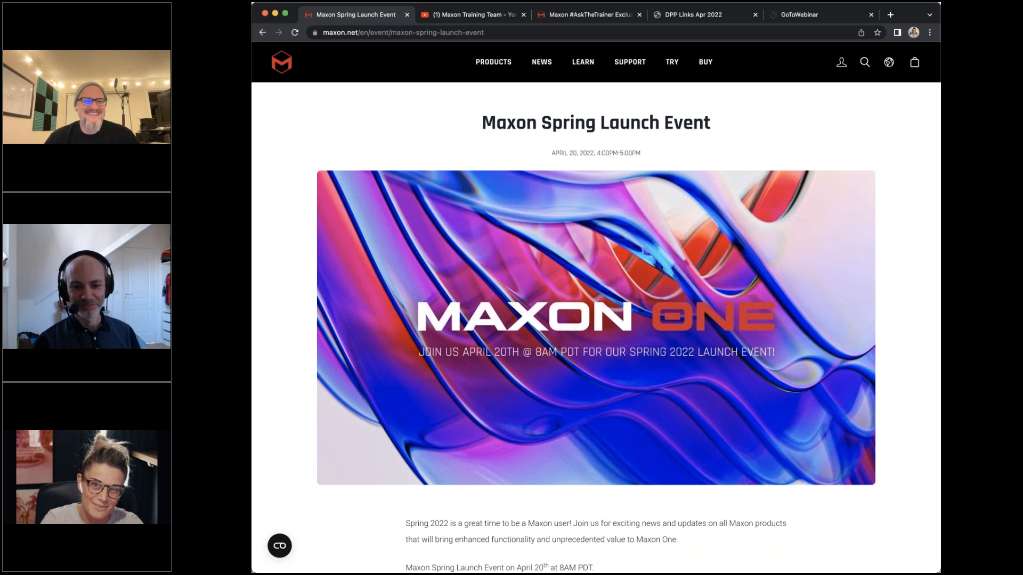
Look through the Maxon Training Team YouTube channel, from the upcoming live streams to the Ask The Trainer and Hands-on with Maxon playlists.
left_click(469, 14)
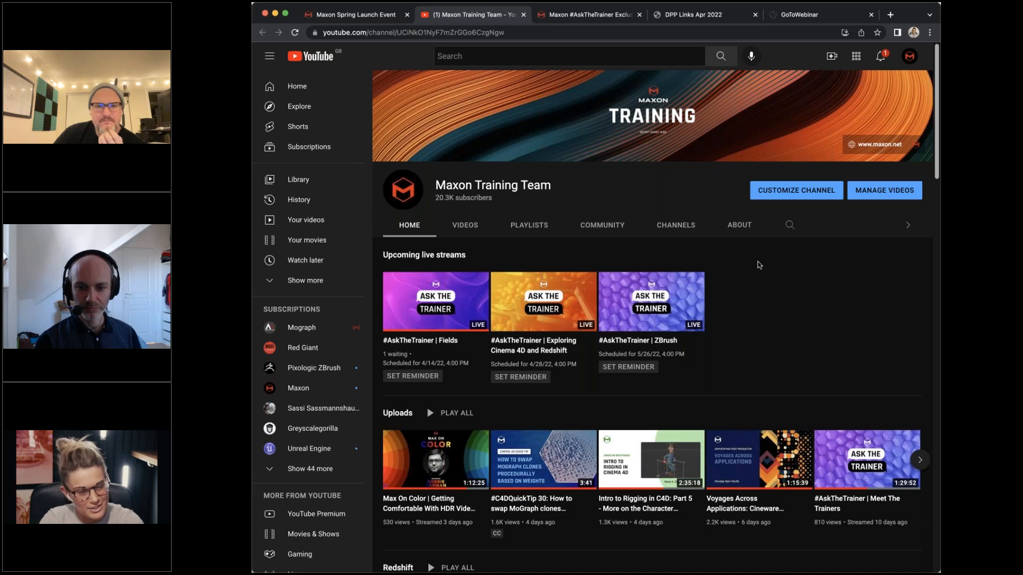
scroll(762, 264, "down", 1)
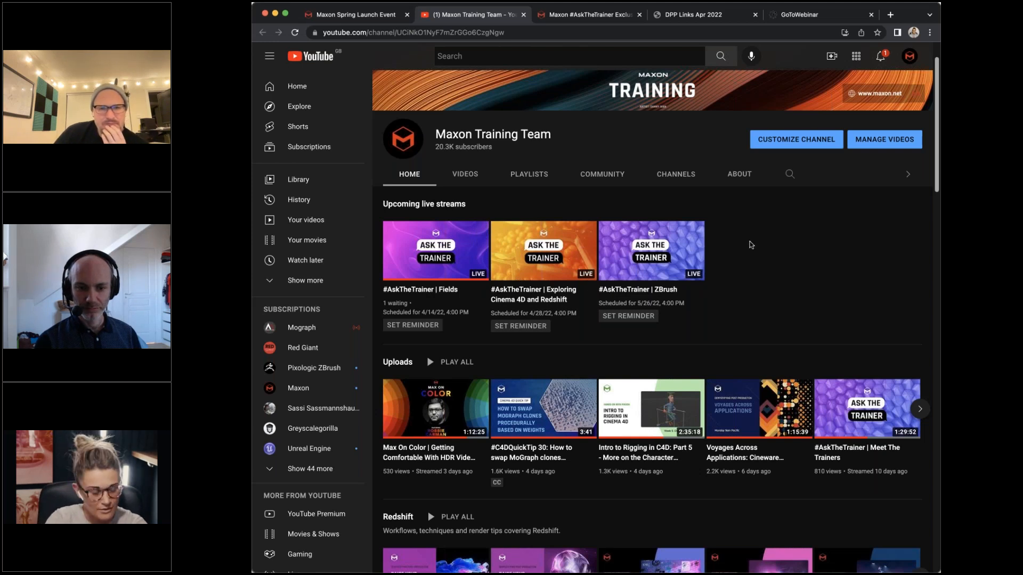
scroll(750, 244, "down", 7)
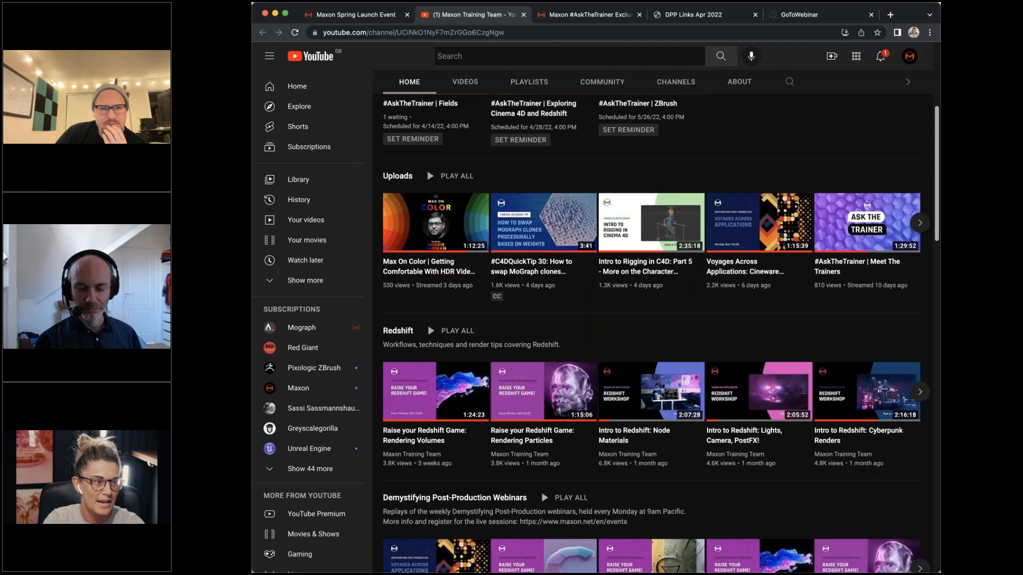
scroll(749, 246, "down", 1)
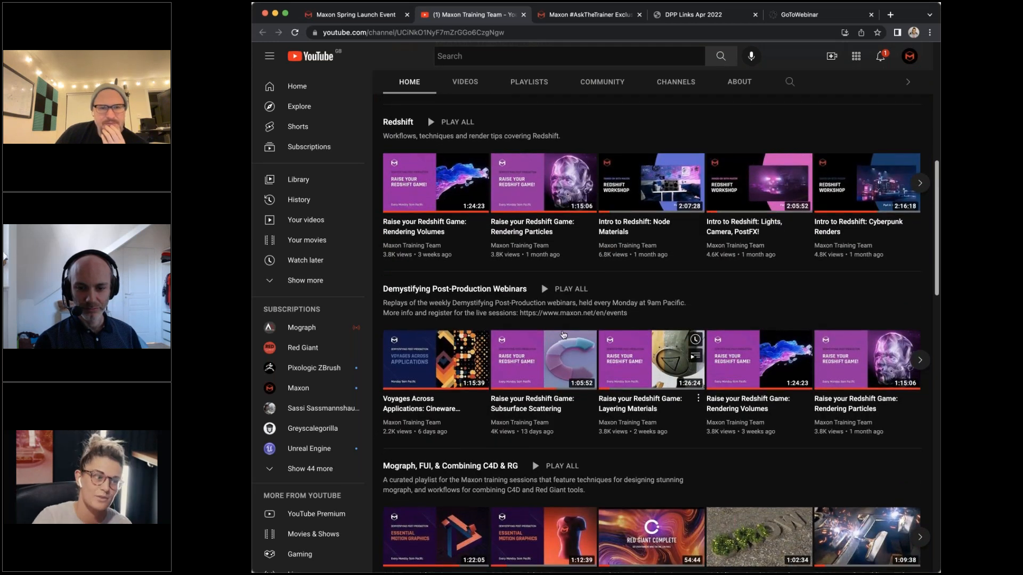
scroll(530, 328, "down", 6)
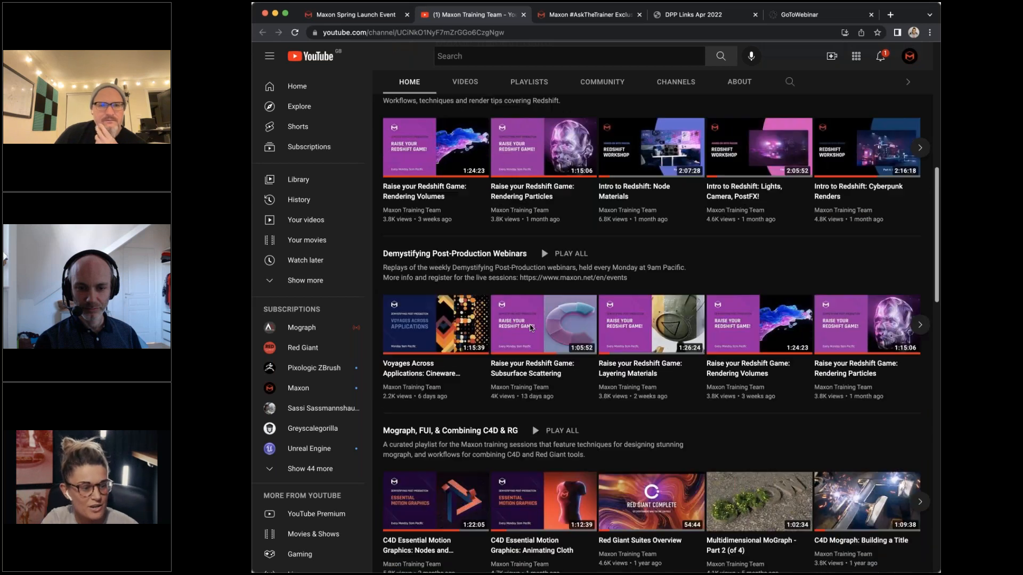
scroll(568, 460, "down", 1)
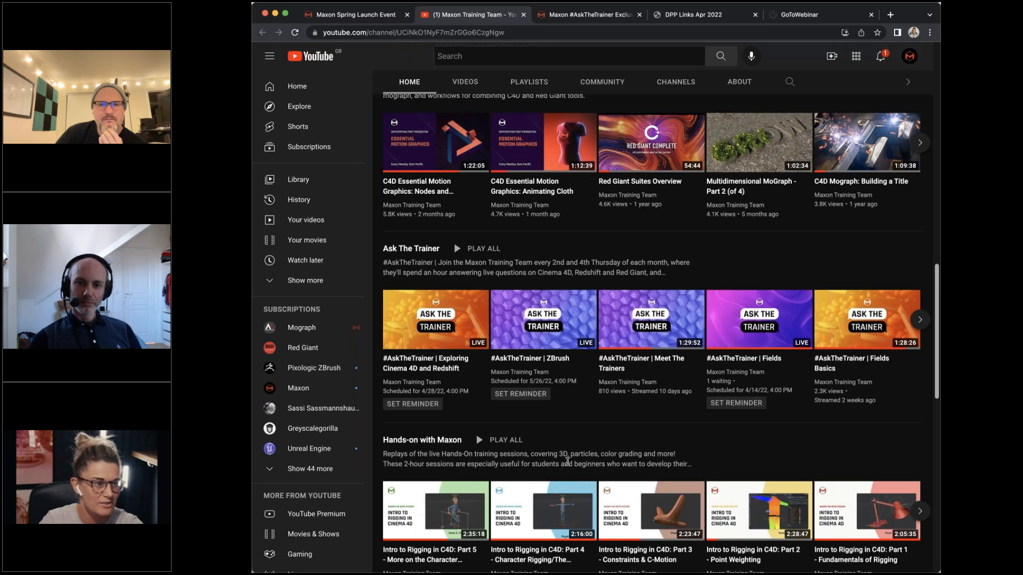
Review the webinar links in the DPP Links Apr 2022 document and the T-shirts in the #AskTheTrainer store collection.
left_click(690, 16)
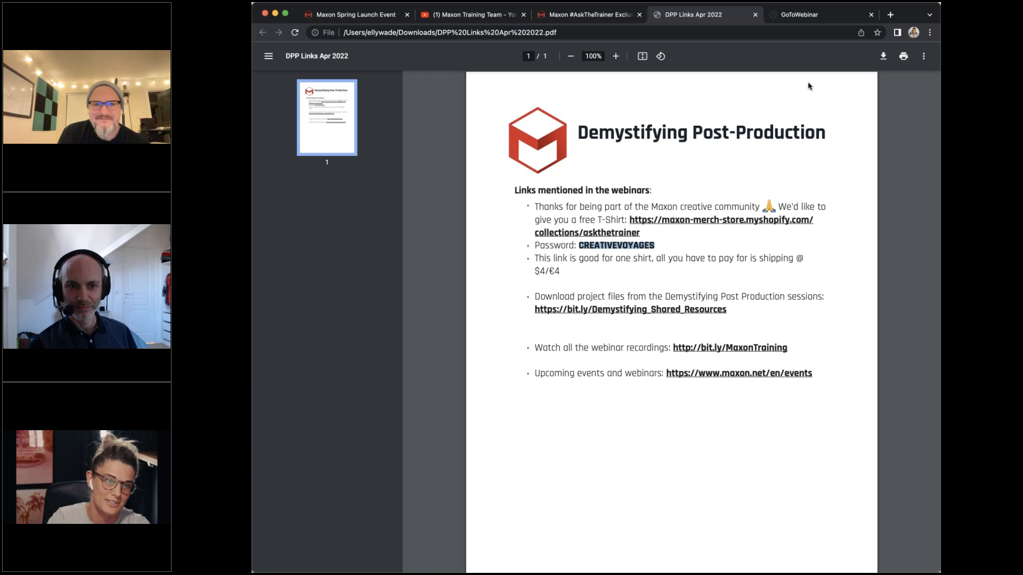
left_click(815, 97)
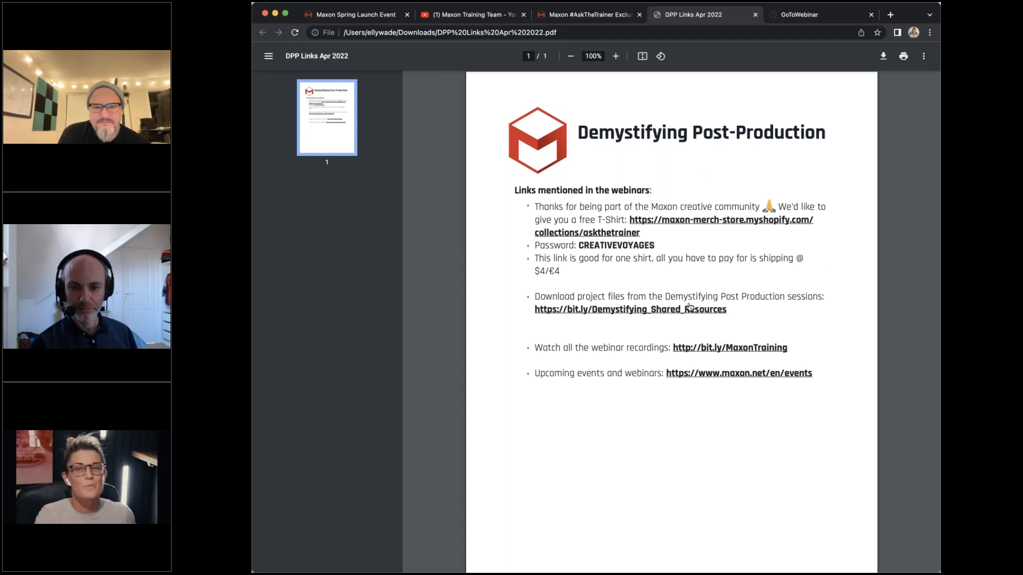
left_click(589, 14)
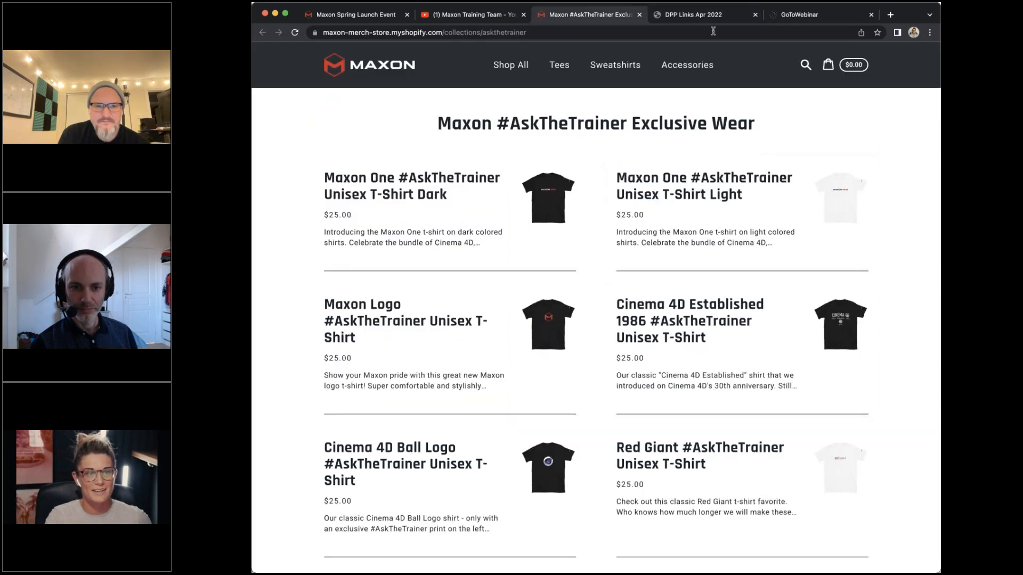
key("ctrl+Tab")
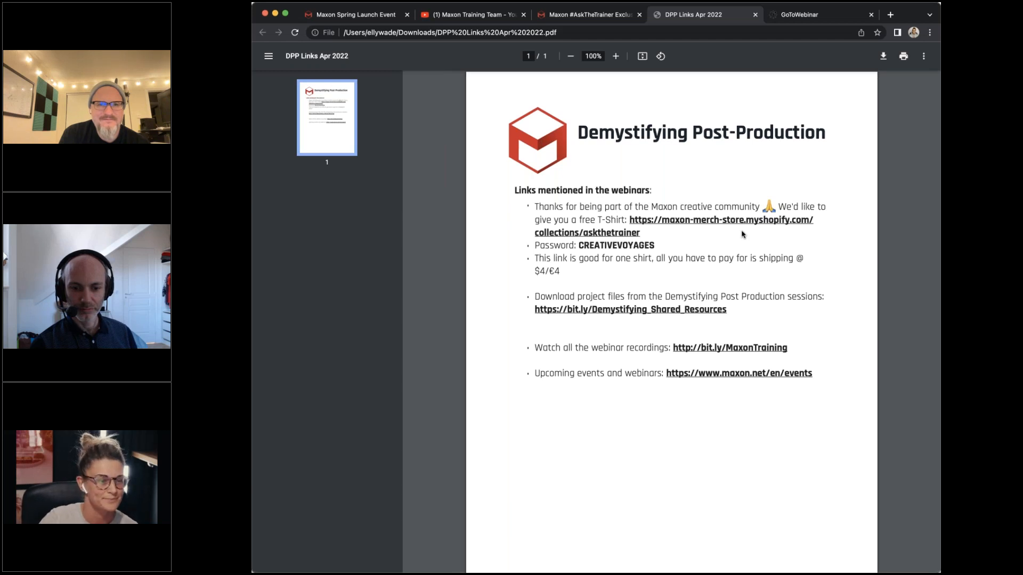
left_click(813, 15)
left_click(688, 11)
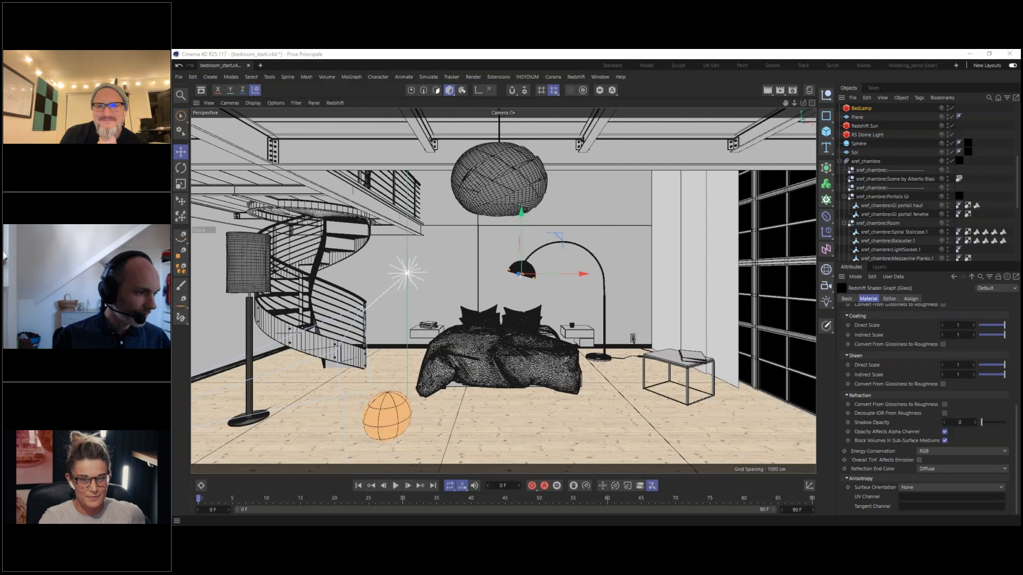
Switch to After Effects and compare the bedroom_night, bedroom_sunset and bedroom_day compositions.
key("alt+Tab")
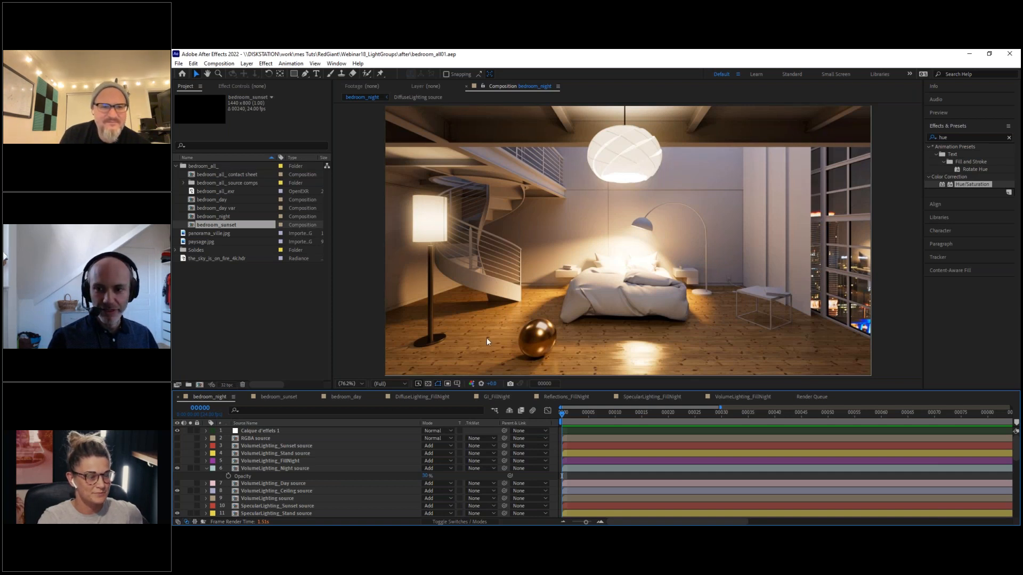
left_click(276, 396)
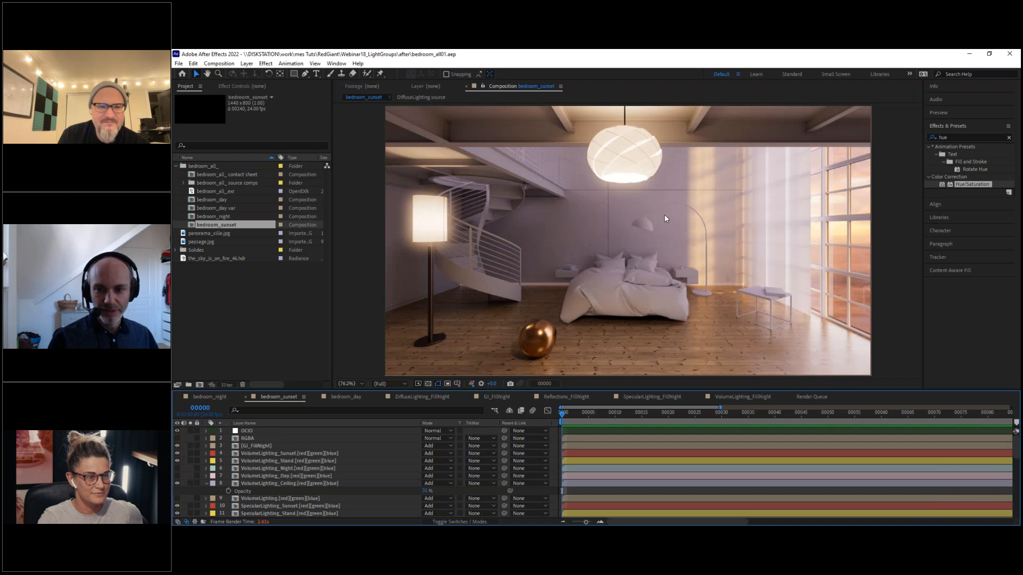
left_click(344, 398)
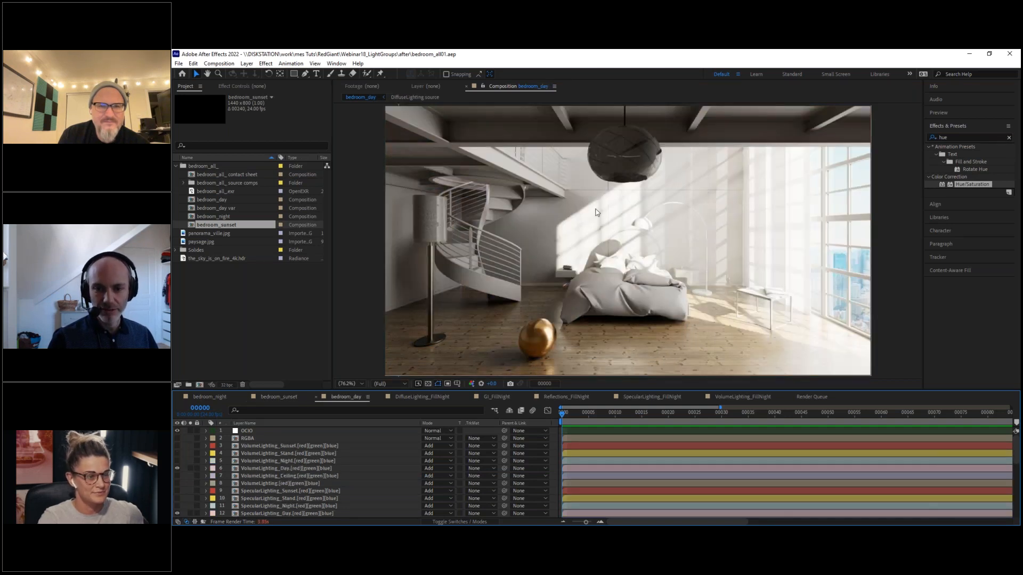
View the source footage bedroom_all_.exr in the project, and return to the bedroom_night composition.
left_click(215, 192)
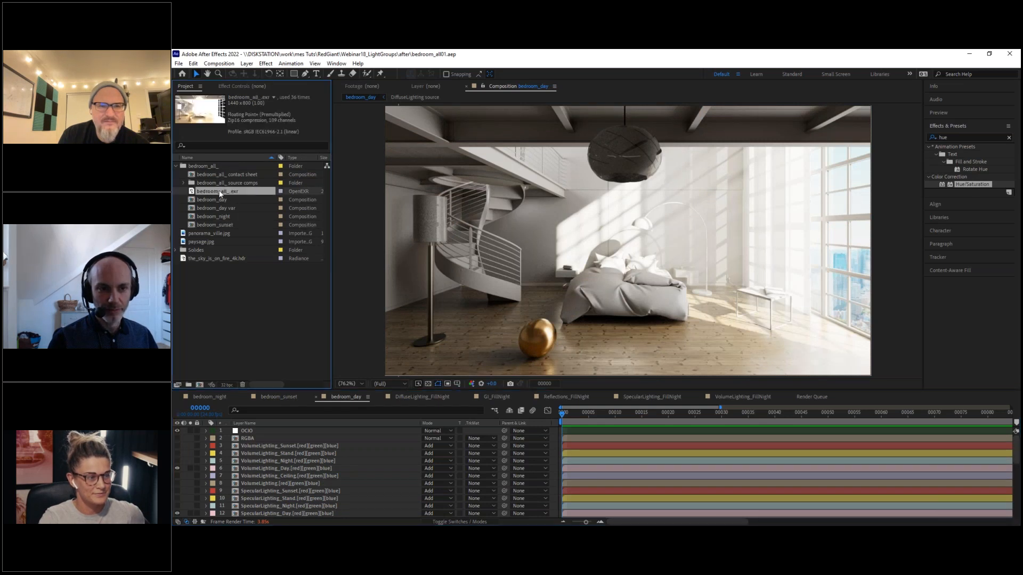
left_click(195, 191)
double_click(195, 191)
left_click(823, 481)
left_click(222, 193)
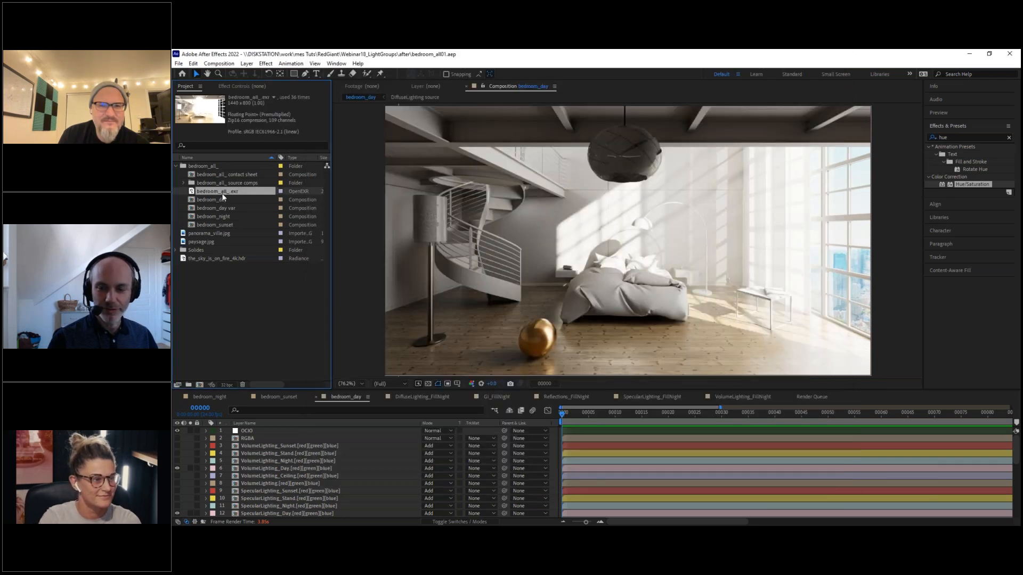
double_click(221, 193)
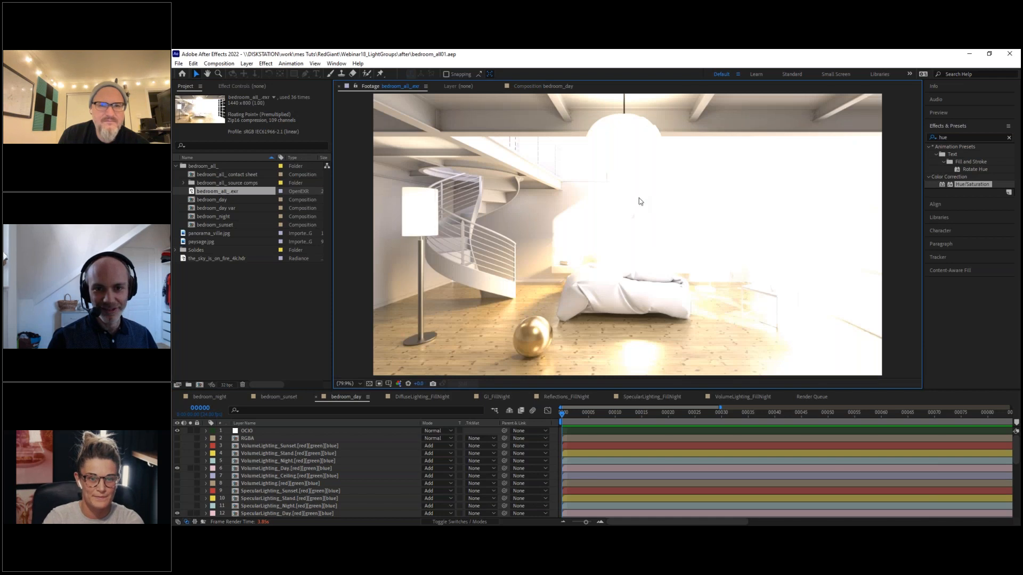
left_click(210, 395)
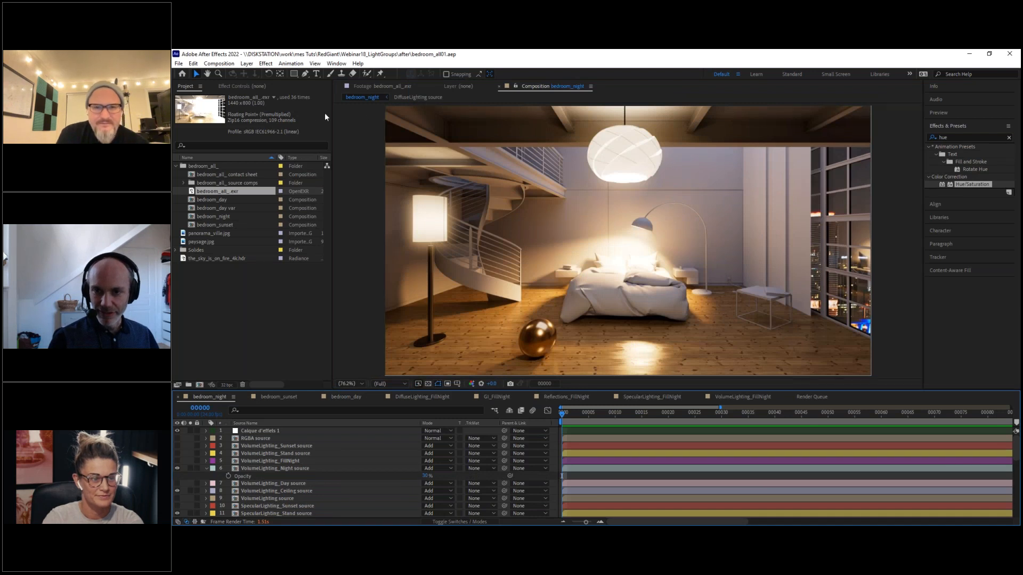
Open the recent project bedroom_LG_def.aep.
left_click(179, 64)
mouse_move(277, 106)
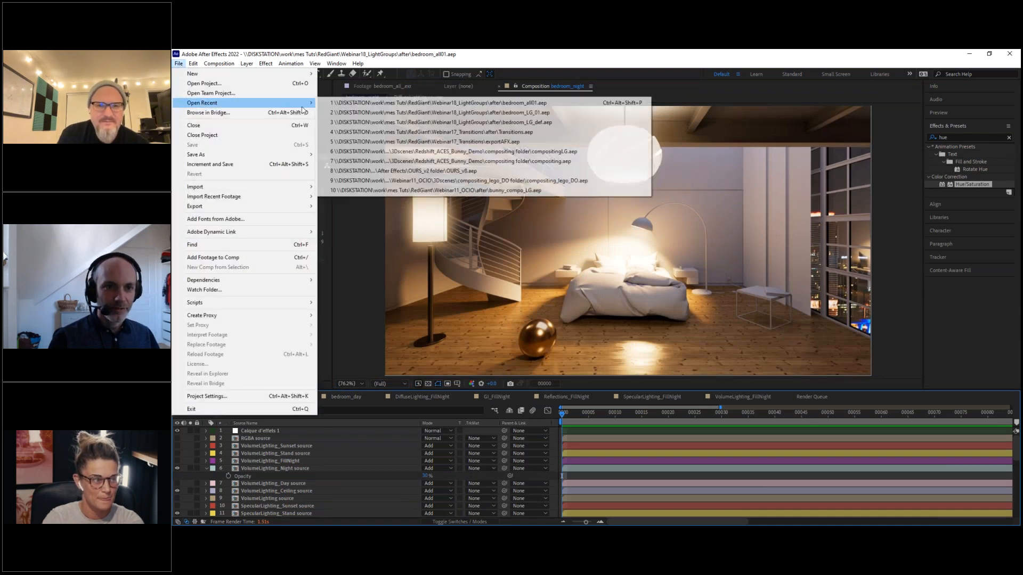
left_click(542, 123)
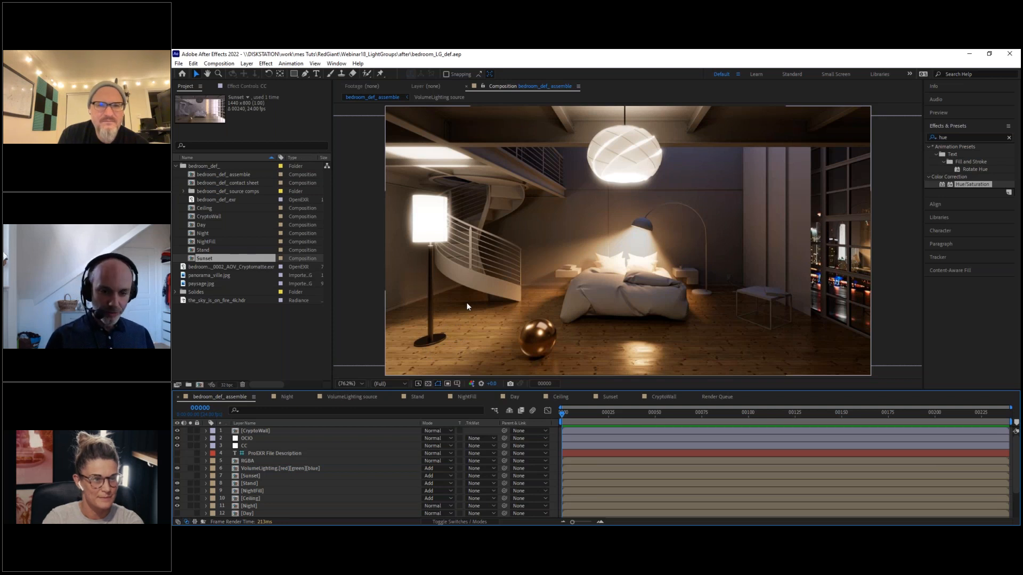
Compare the bedroom_def_assemble composite with the VolumeLighting layer hidden and shown.
left_click(255, 468)
left_click(178, 468)
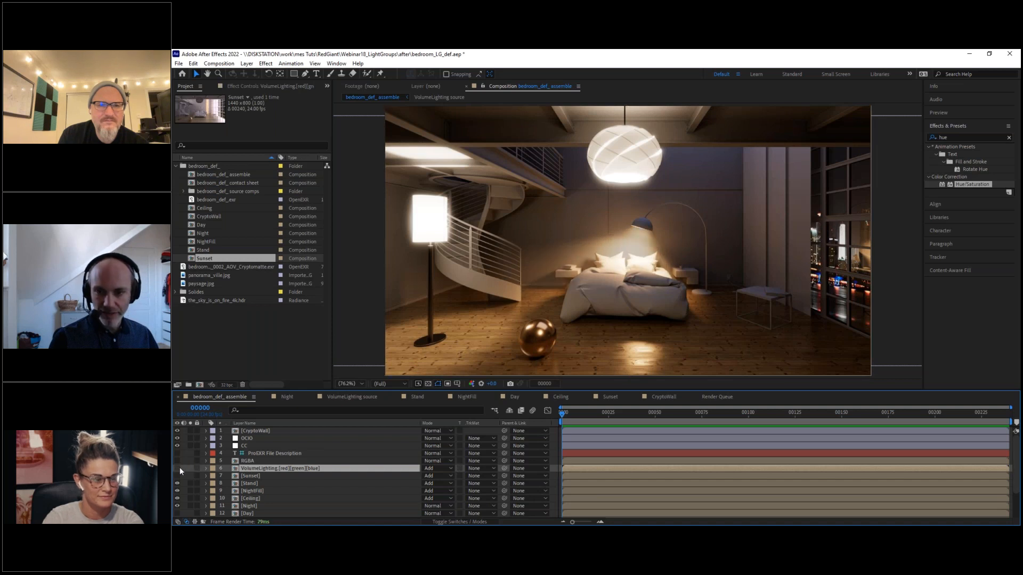
left_click(178, 468)
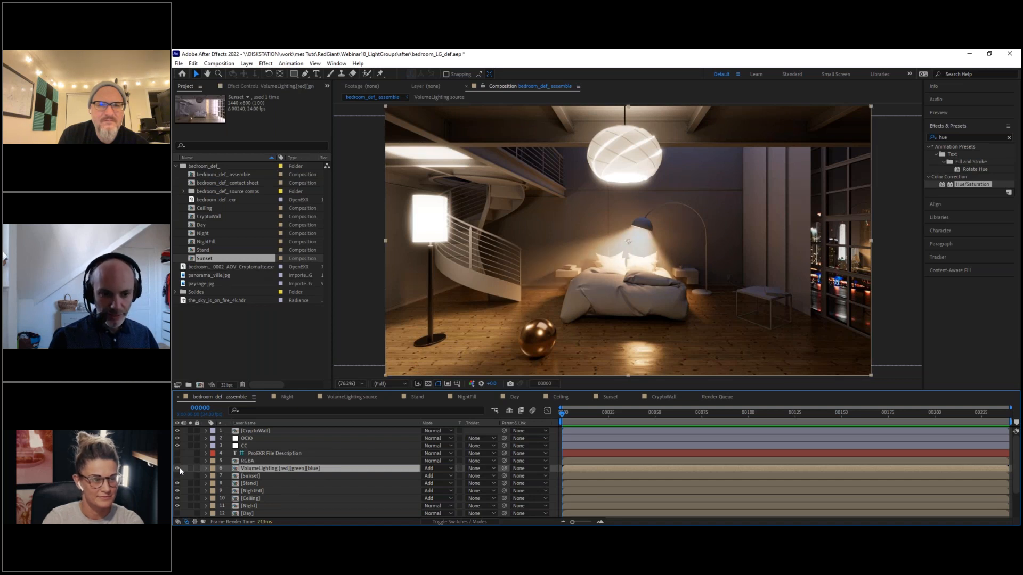
Preview the Stand lamp's contribution by hiding and showing its layer and trying a different opacity.
left_click(252, 483)
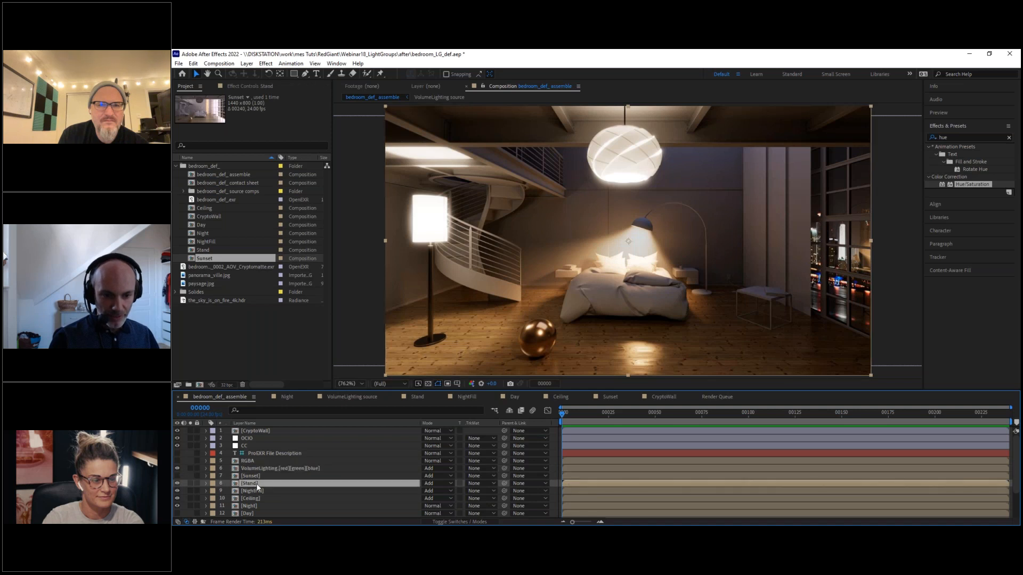
scroll(254, 484, "down", 1)
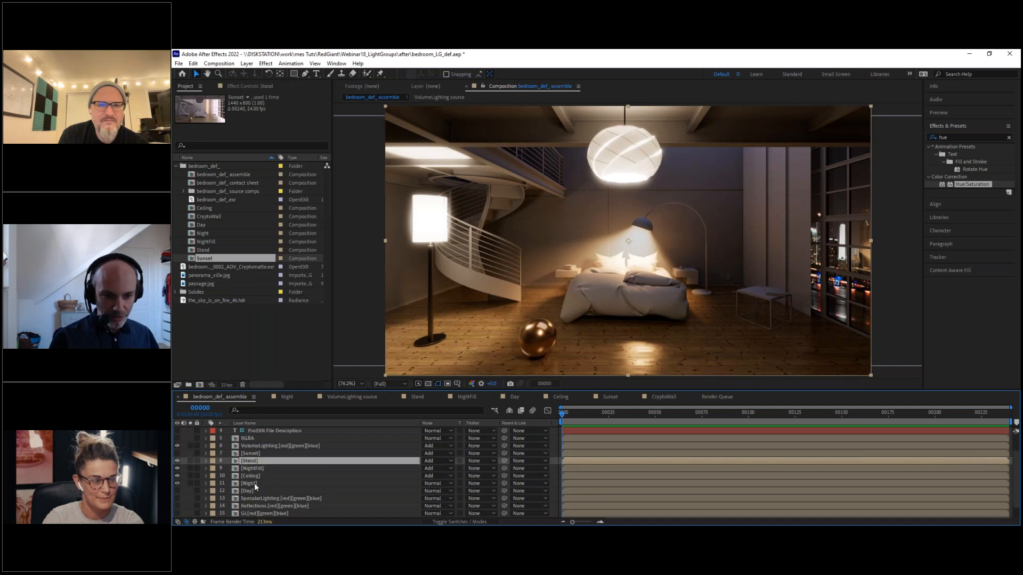
left_click(177, 460)
left_click(178, 460)
left_click(178, 460)
left_click(178, 461)
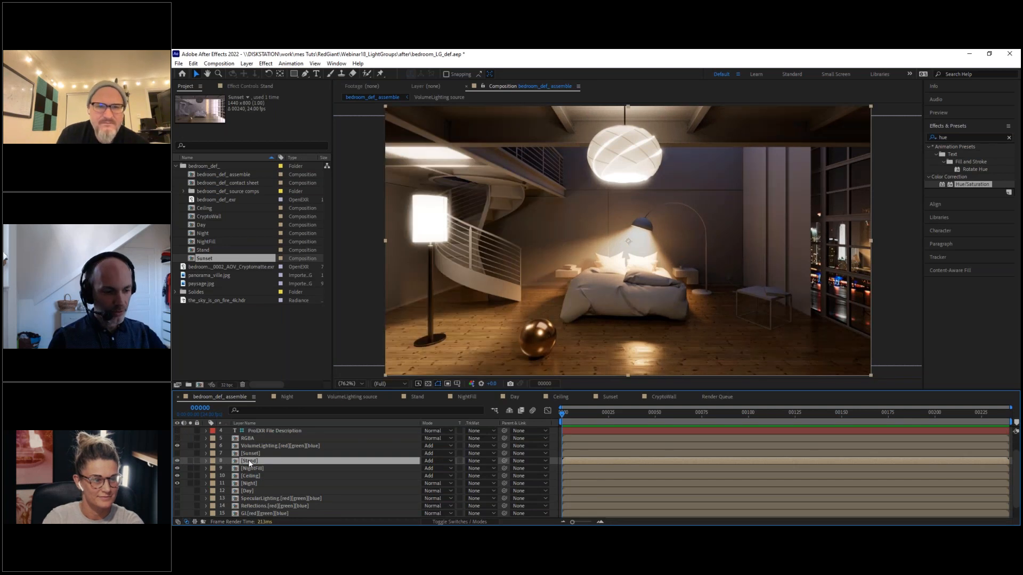
key("t")
mouse_move(425, 469)
left_mouse_down()
mouse_move(370, 466)
mouse_move(410, 456)
left_mouse_up()
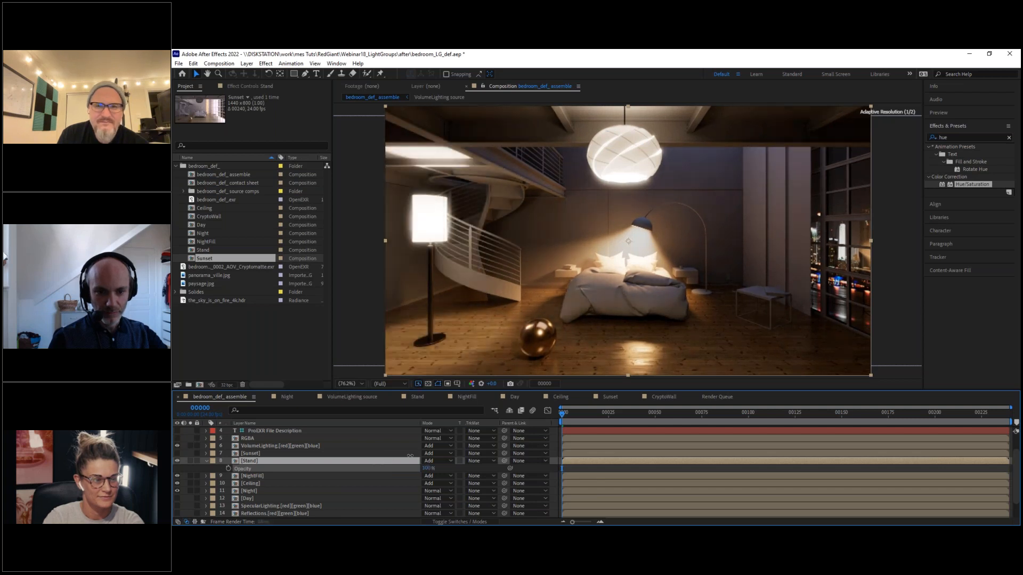
Compare the composite with the NightFill layer hidden and shown, and adjust the layer's Exposure effect to about -0.31.
left_click(221, 476)
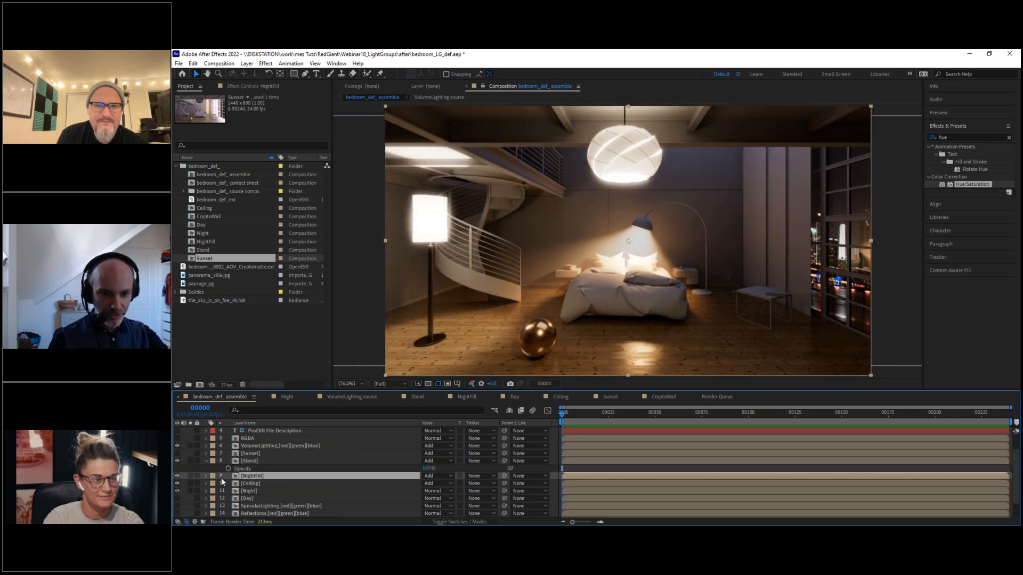
left_click(178, 476)
left_click(177, 476)
left_click(178, 476)
left_click(177, 475)
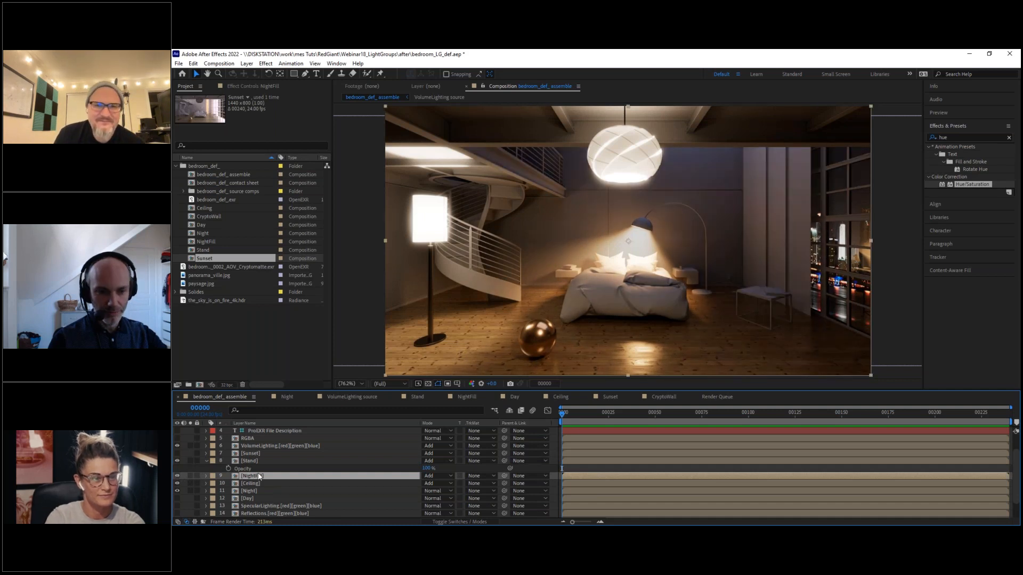
left_click(244, 85)
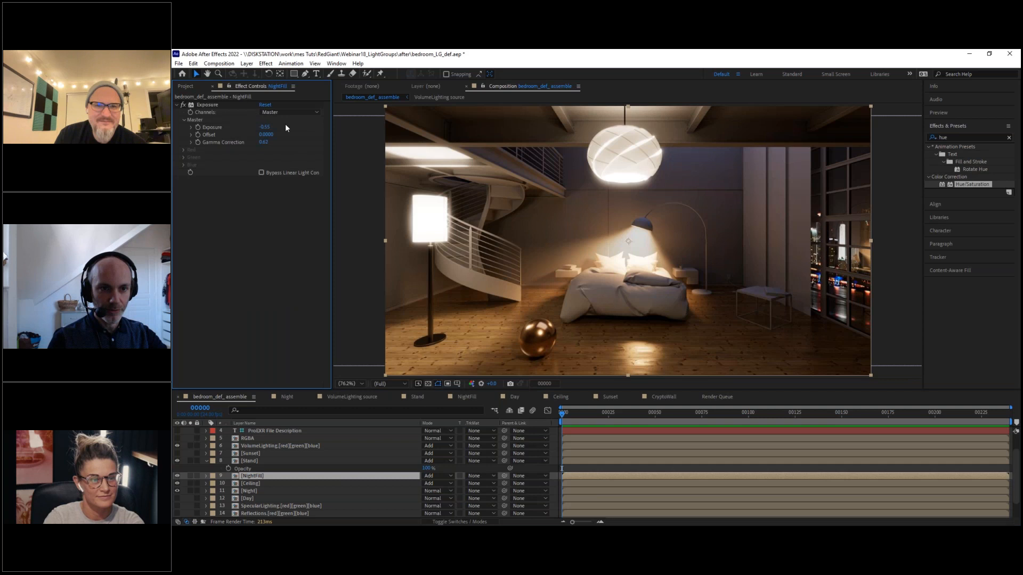
left_click_drag(264, 127, 286, 125)
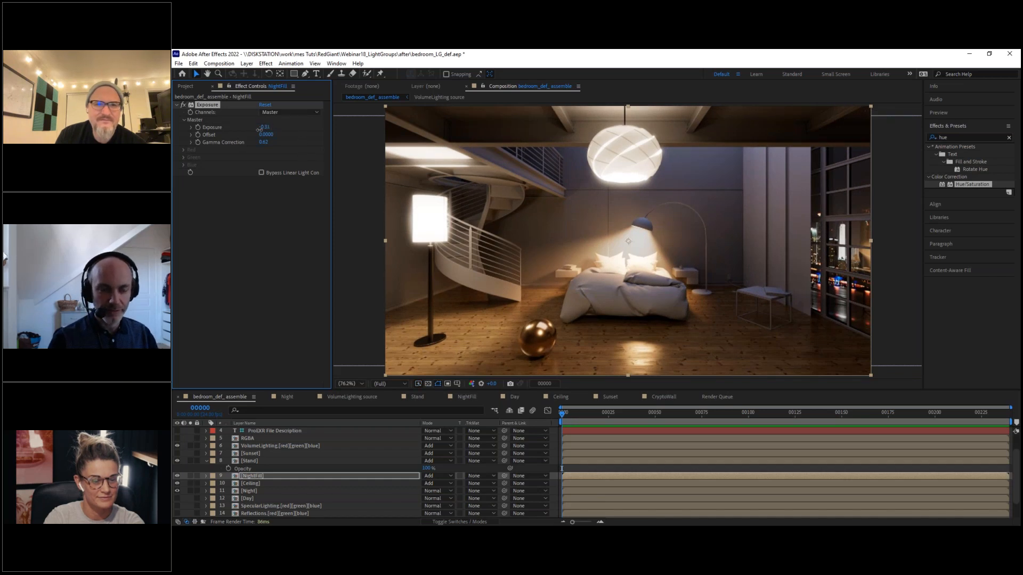
Compare the composite with the Ceiling layer hidden and shown, and with its Optical Glow effect turned off and on.
left_click(251, 483)
left_click(177, 483)
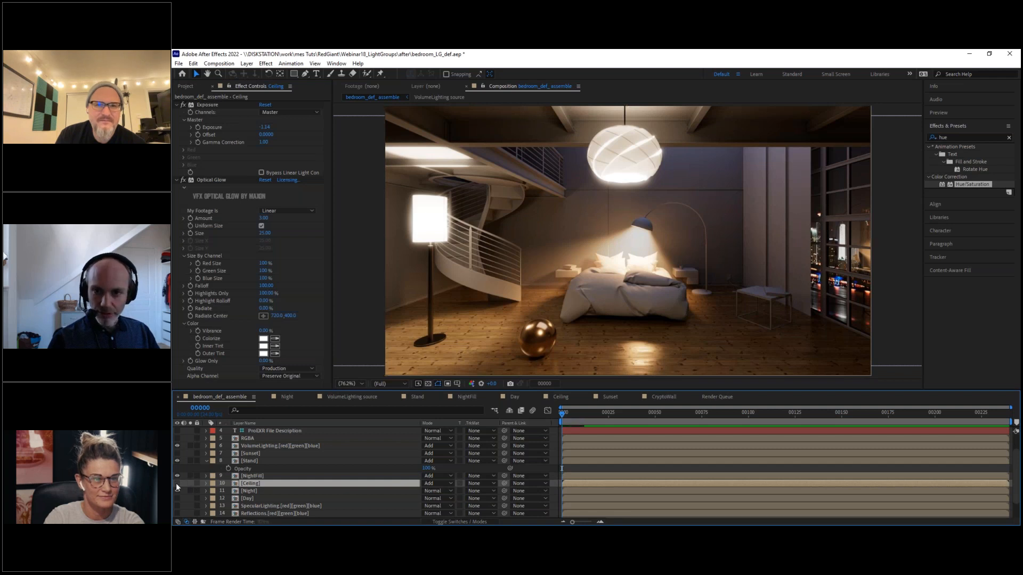
left_click_drag(177, 484, 176, 491)
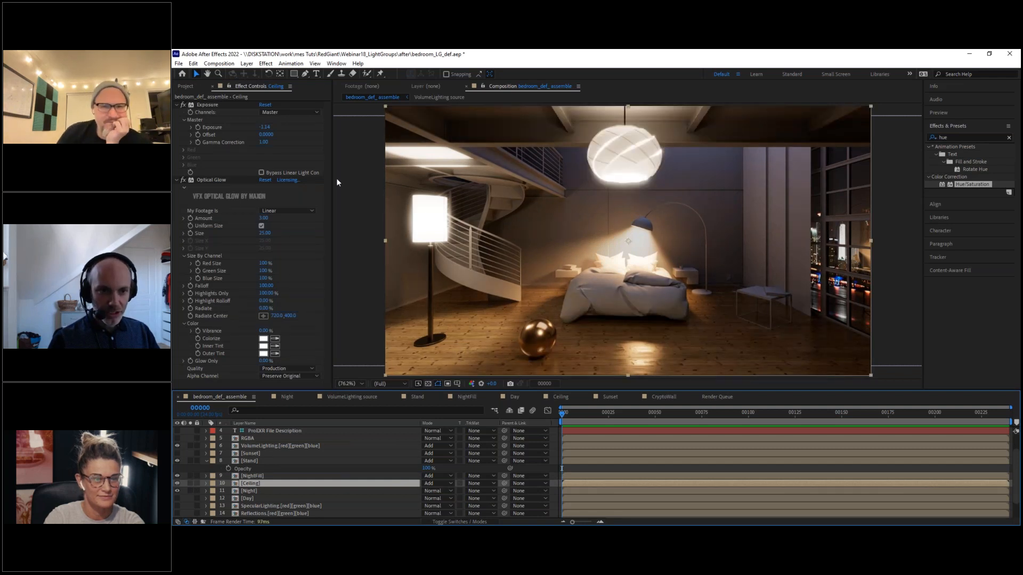
left_click(183, 180)
left_click(183, 180)
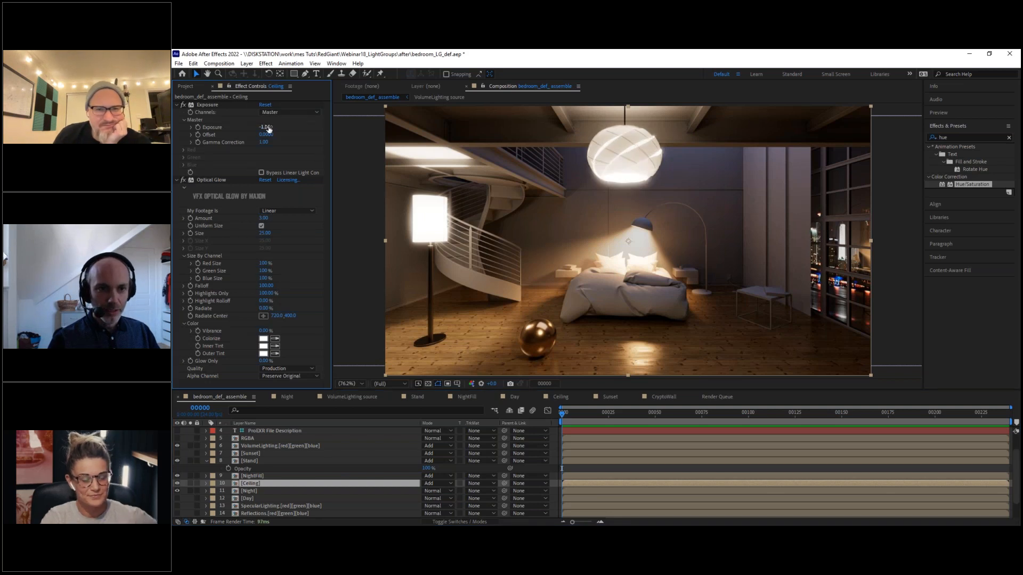
Try a lower opacity on the Ceiling layer and undo the change.
key("t")
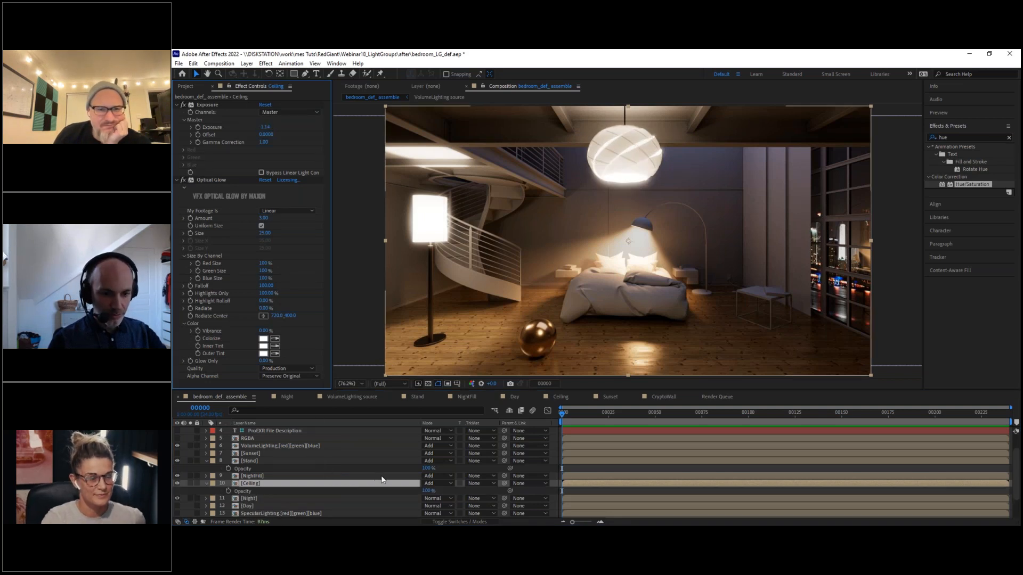
left_click_drag(428, 490, 388, 488)
key("ctrl+z")
Brighten the Ceiling layer by adjusting its Exposure effect to about -0.45.
left_click_drag(265, 127, 329, 125)
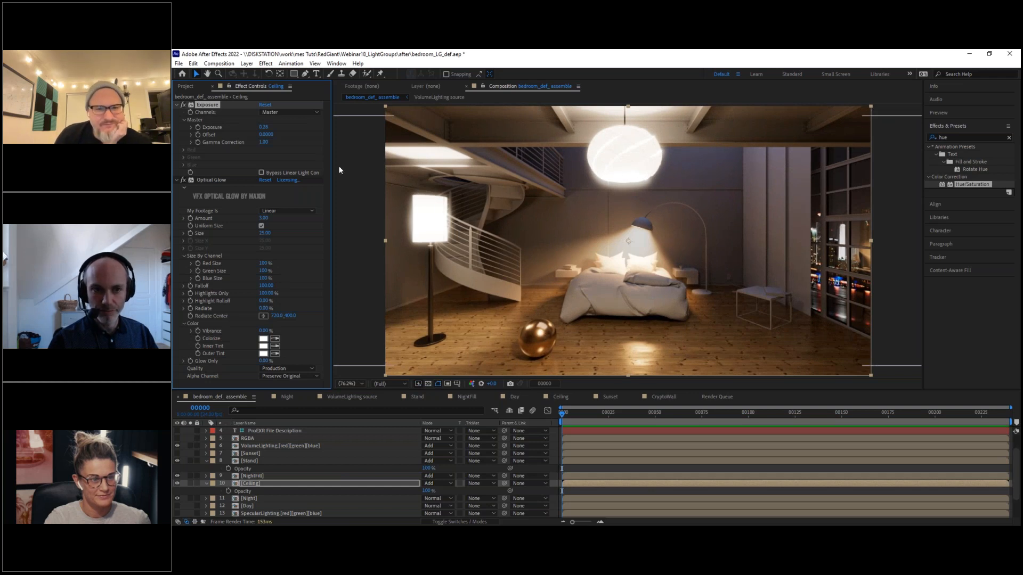
left_click_drag(286, 125, 198, 134)
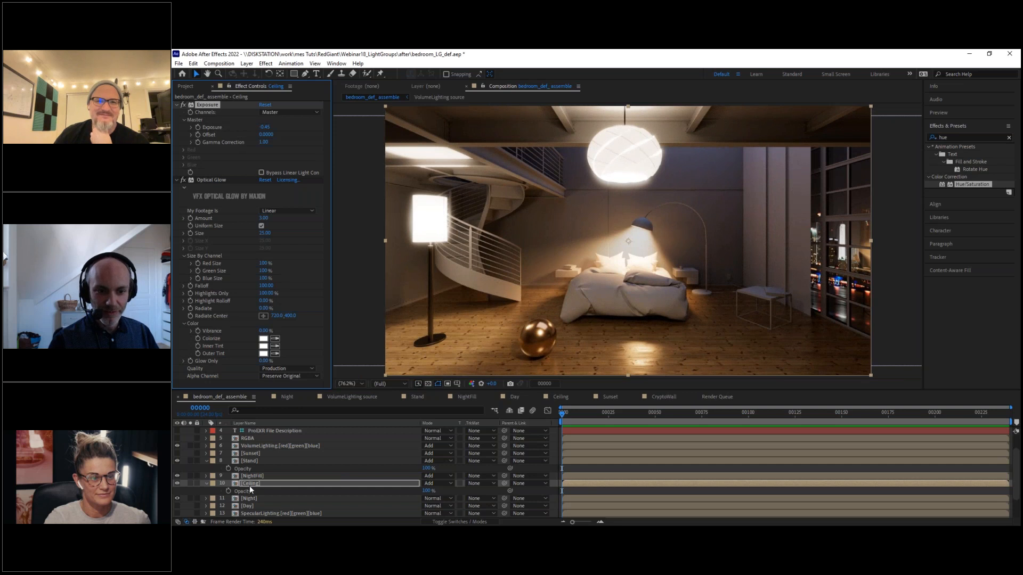
scroll(249, 486, "down", 1)
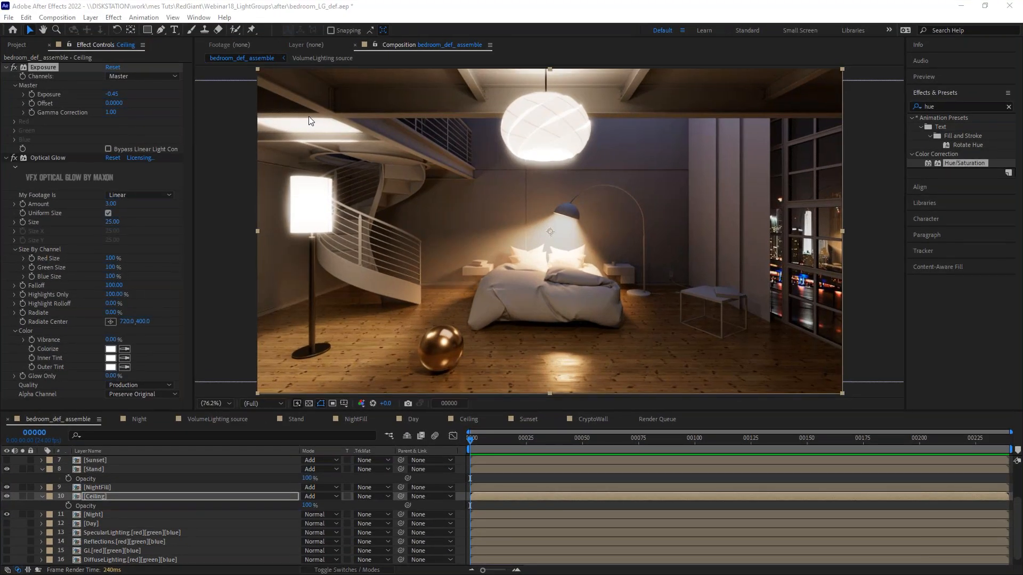
Switch to the bedroom_start.c4d scene in Cinema 4D.
key("alt+Tab")
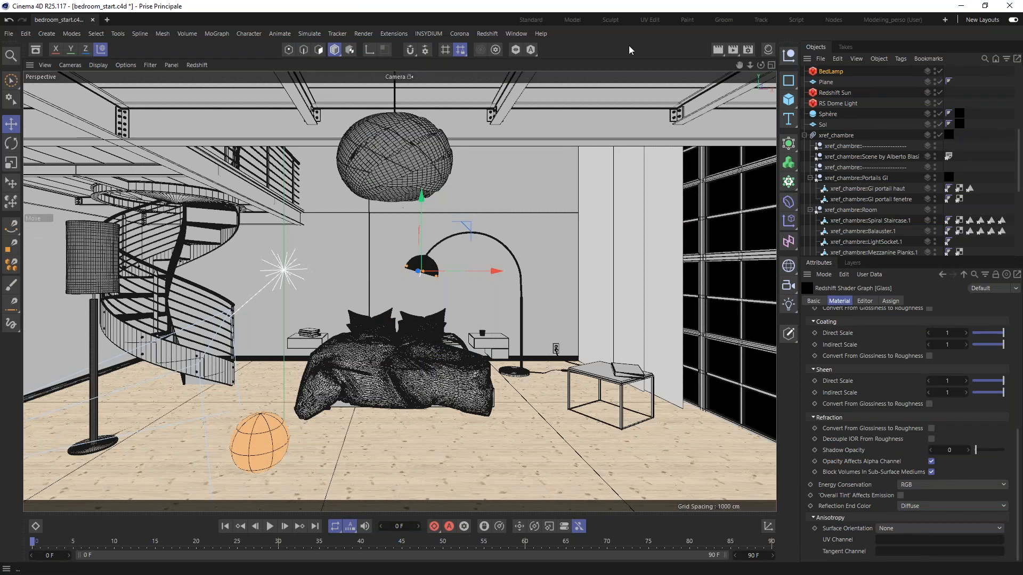
left_click(34, 52)
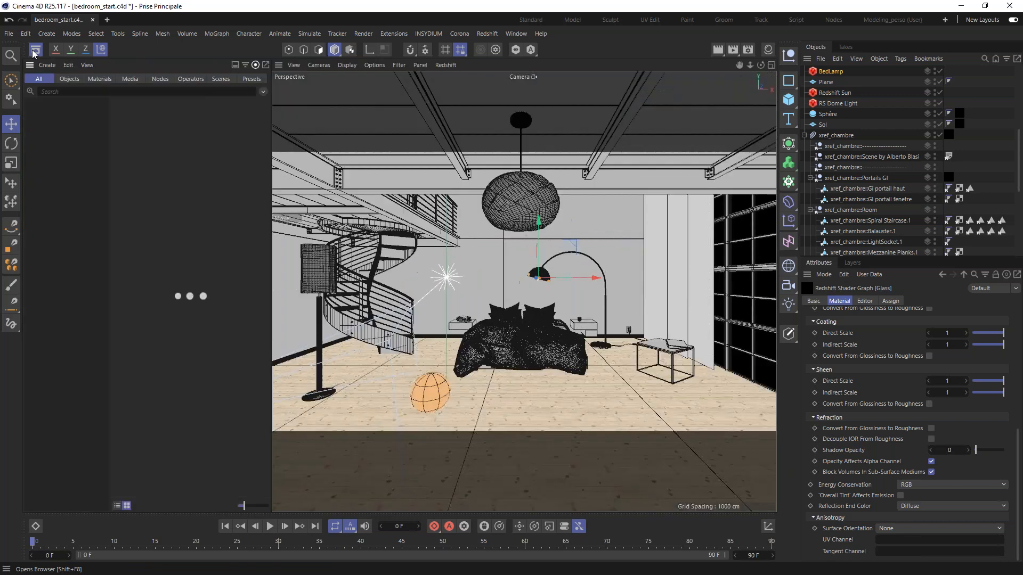
left_click(36, 50)
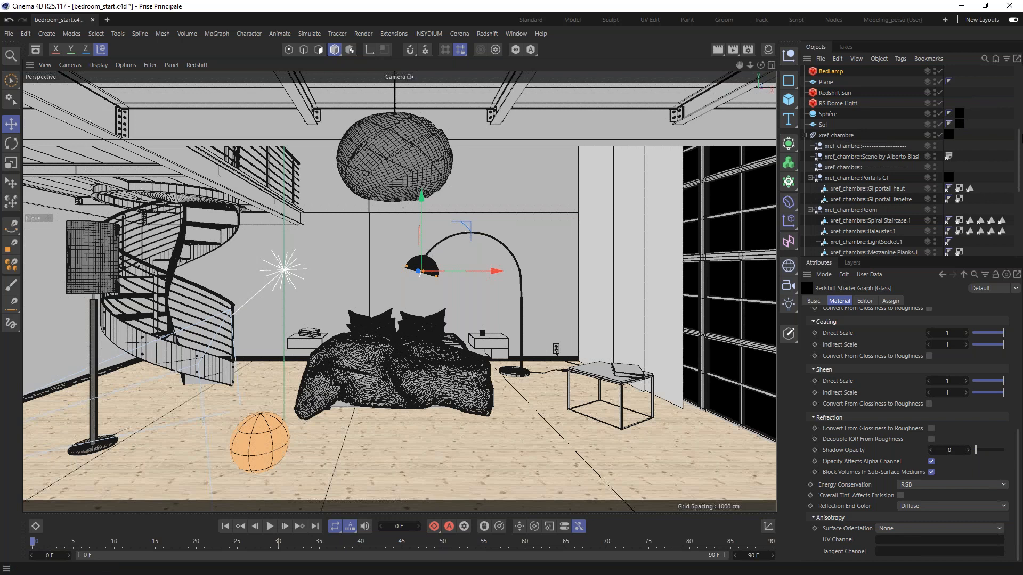
Collapse the xref_chambre hierarchy, select the Sphère object, and enlarge the object list to reveal the scene's lights.
left_click(804, 135)
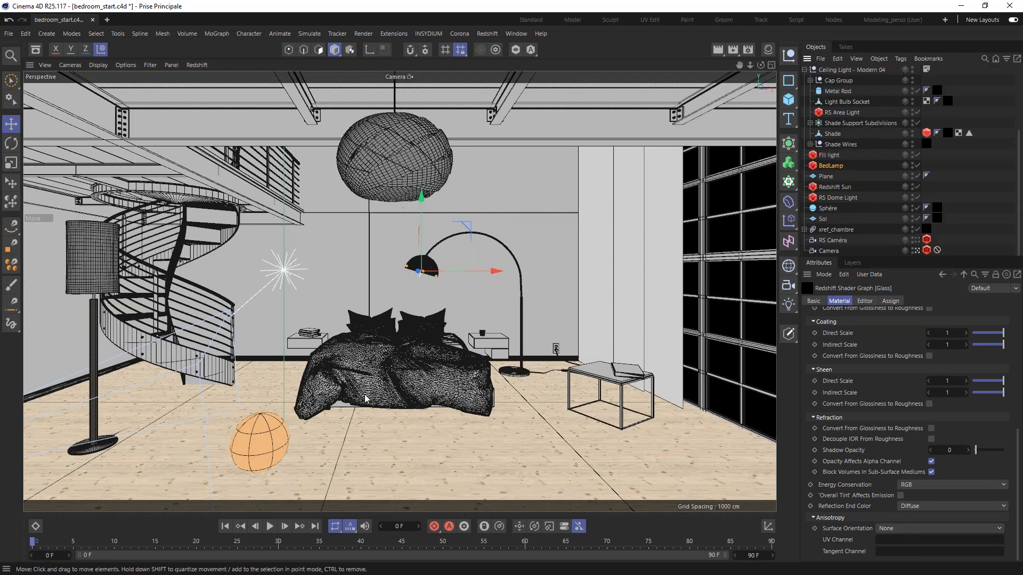
left_click(263, 444)
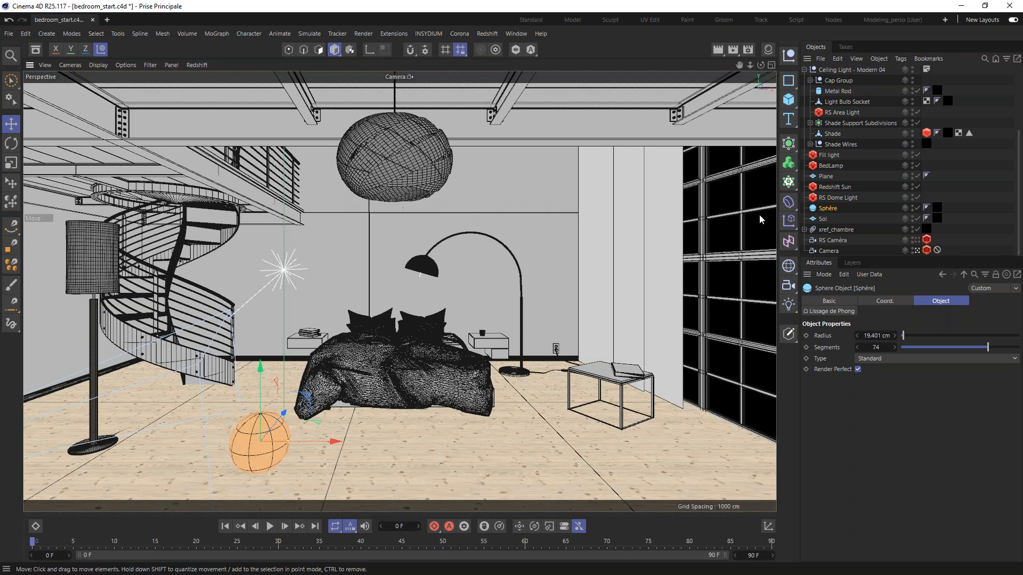
left_click_drag(958, 263, 958, 351)
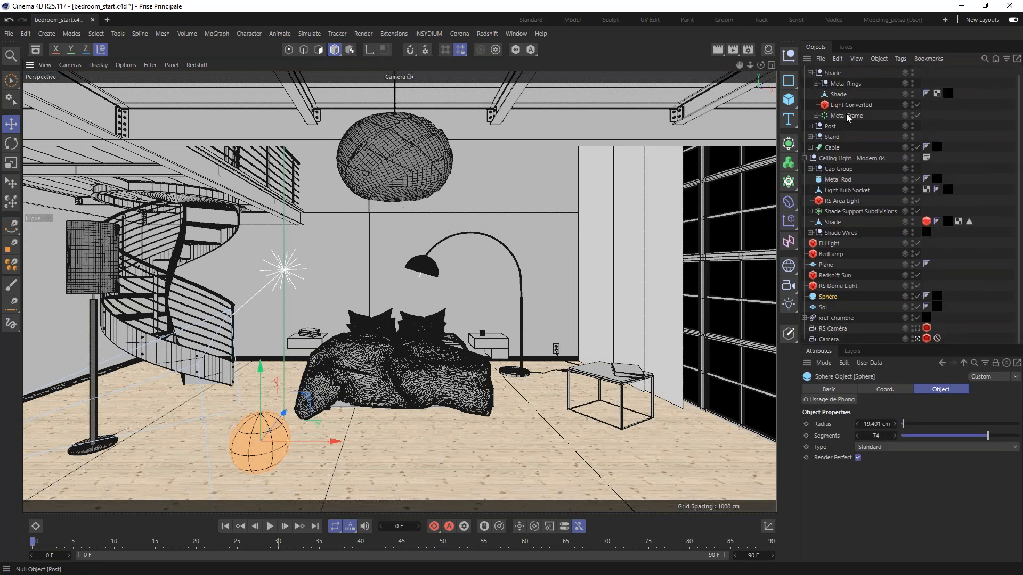
scroll(1018, 172, "up", 1)
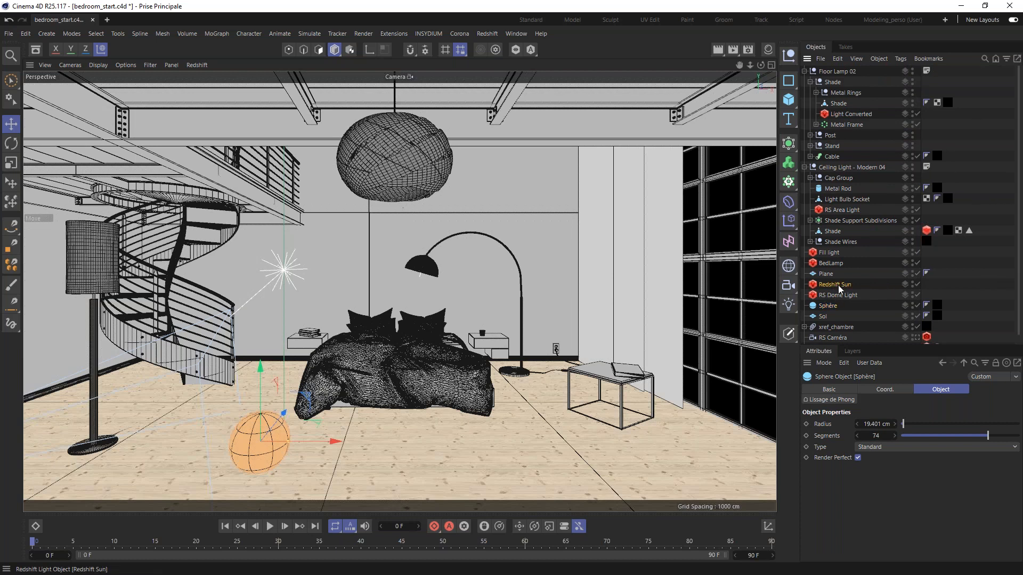
Disable the four artificial lights: Fill light, BedLamp, the floor lamp's Light Converted and the ceiling lamp's RS Area Light.
left_click(840, 286)
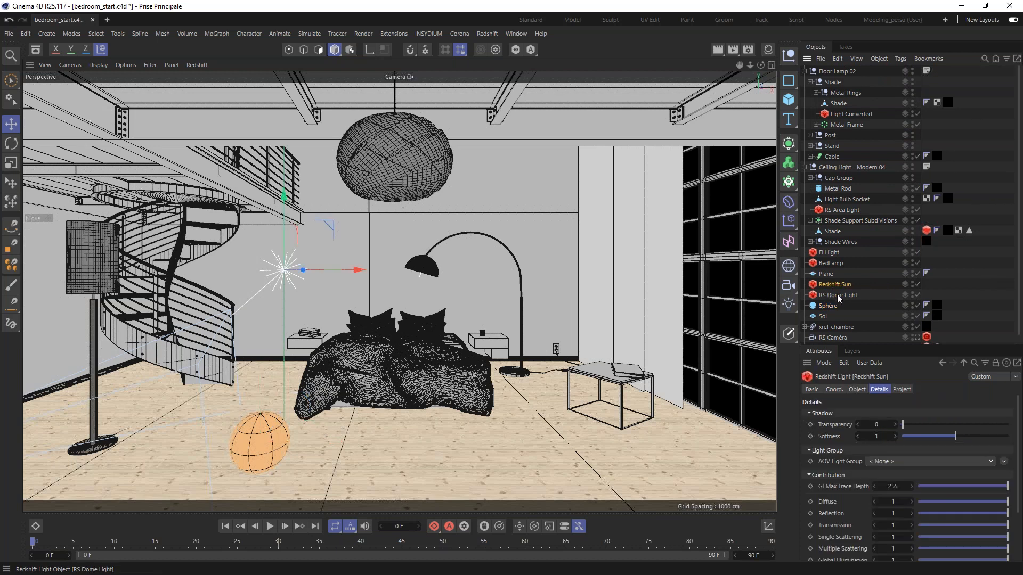
left_click(829, 253)
left_click_drag(917, 263, 922, 254)
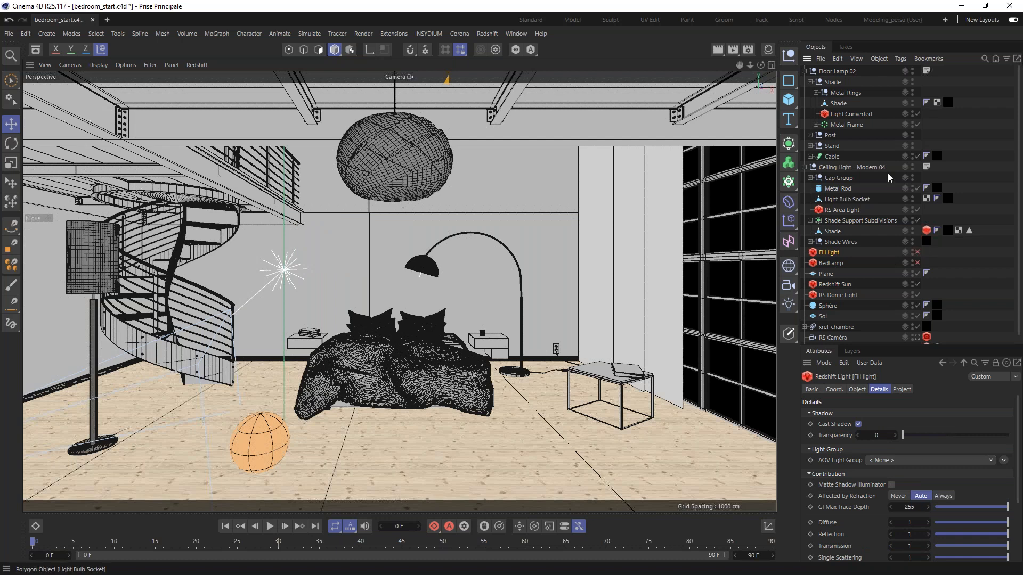
left_click(917, 114)
left_click(918, 210)
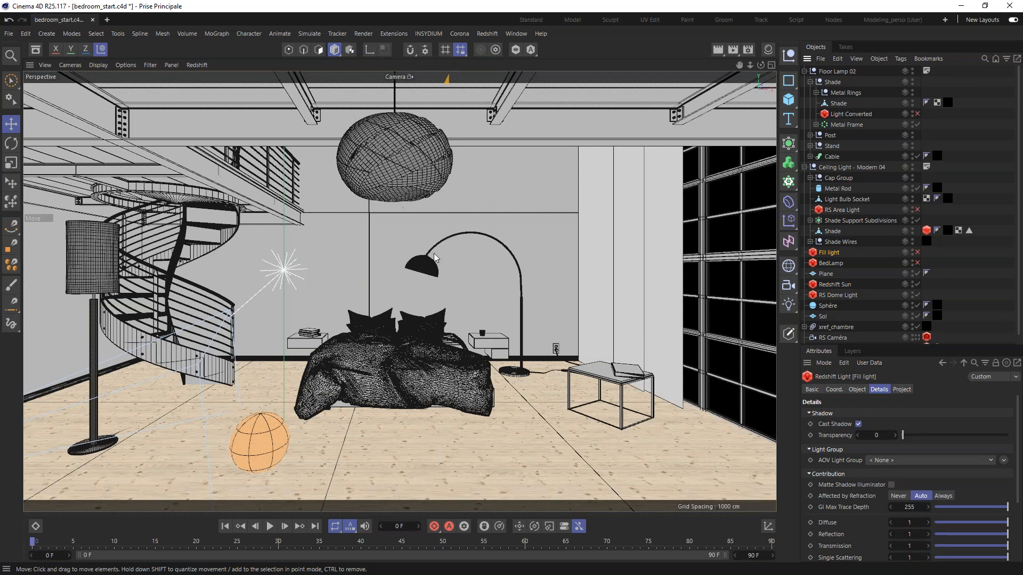
Select the RS Dome Light and start a live preview of the daylight setup in the Redshift RenderView.
left_click(834, 285)
left_click(835, 296)
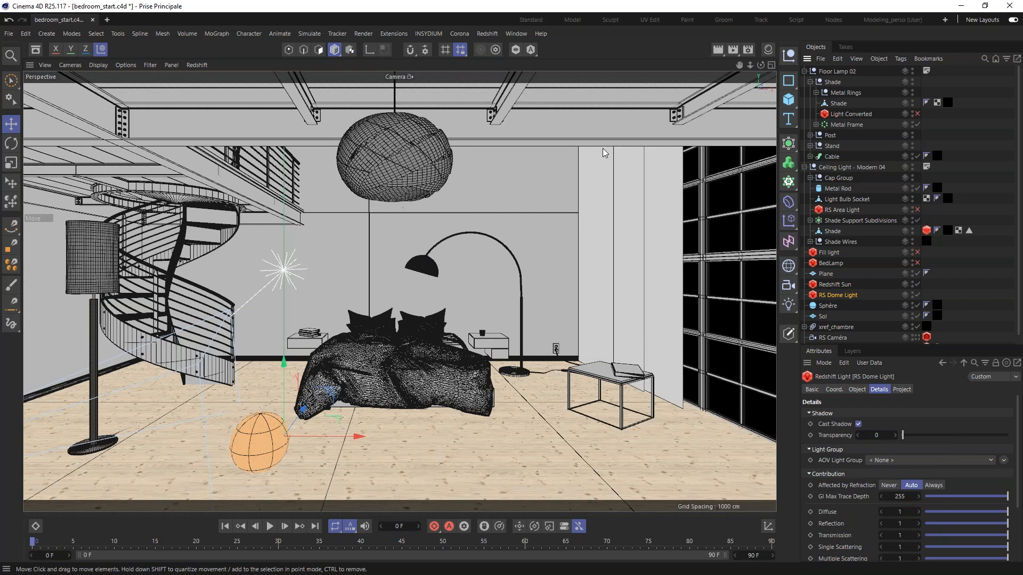
left_click(486, 34)
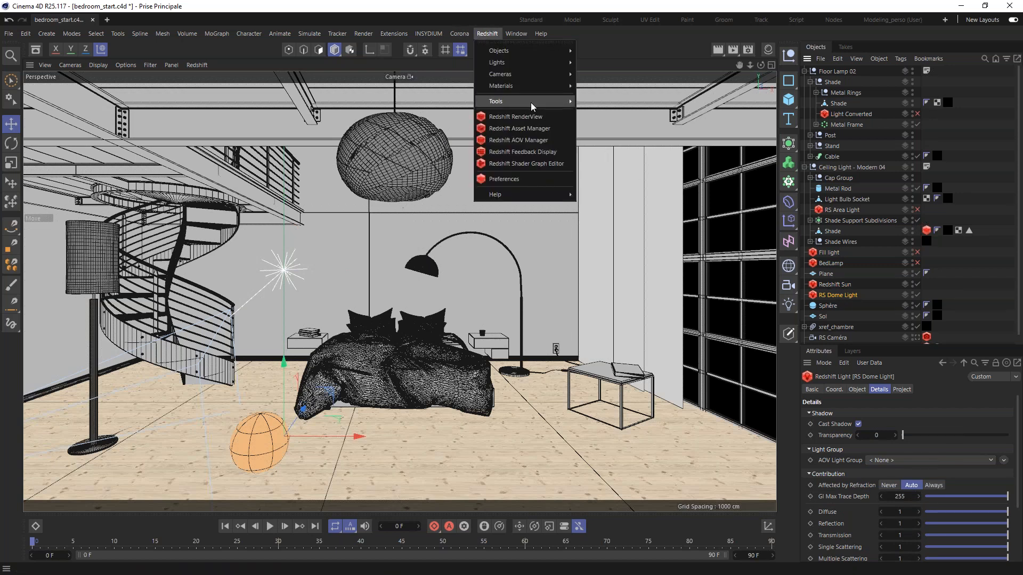
left_click(488, 114)
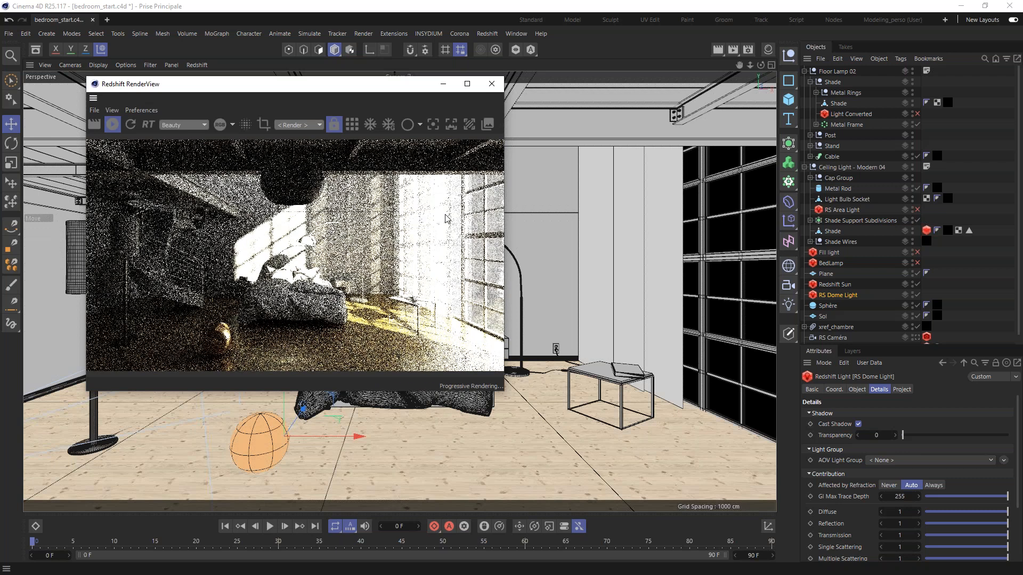
mouse_move(364, 86)
left_mouse_down()
mouse_move(392, 69)
mouse_move(360, 71)
left_mouse_up()
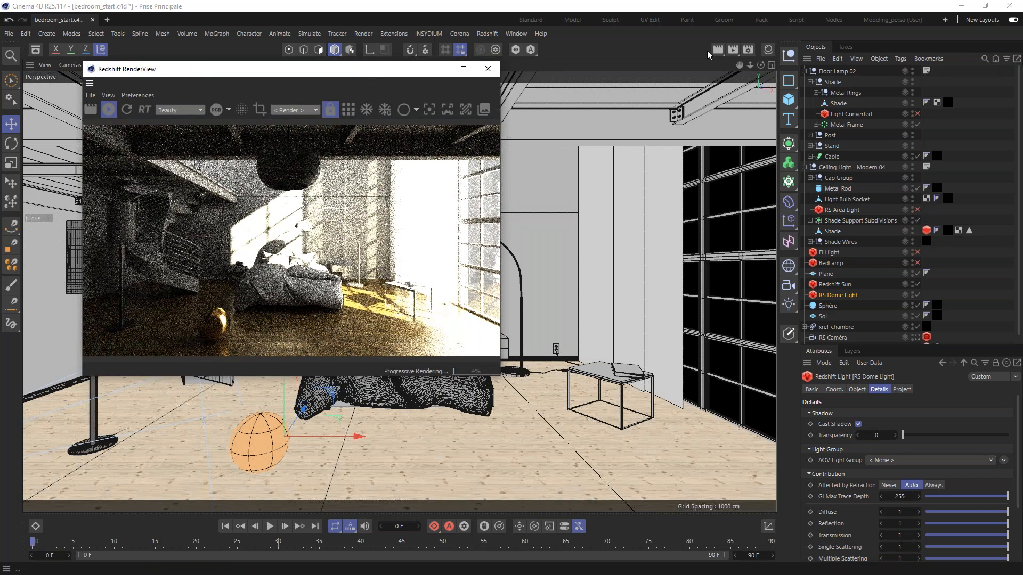
Set the View in Redshift's color management render settings to ACES 1.0 SDR-video.
left_click(748, 50)
left_click_drag(751, 39, 654, 65)
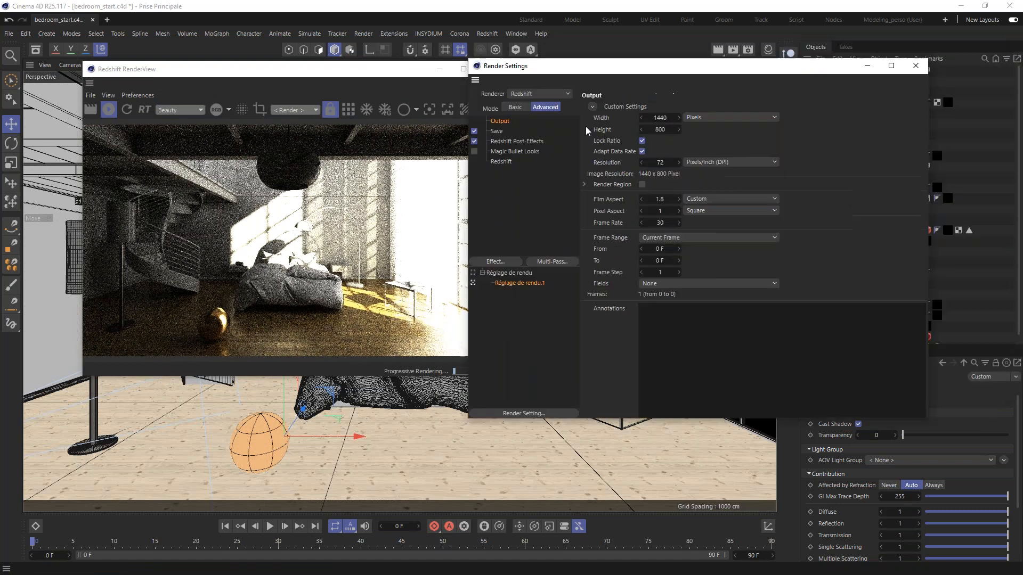
left_click(501, 161)
left_click(712, 107)
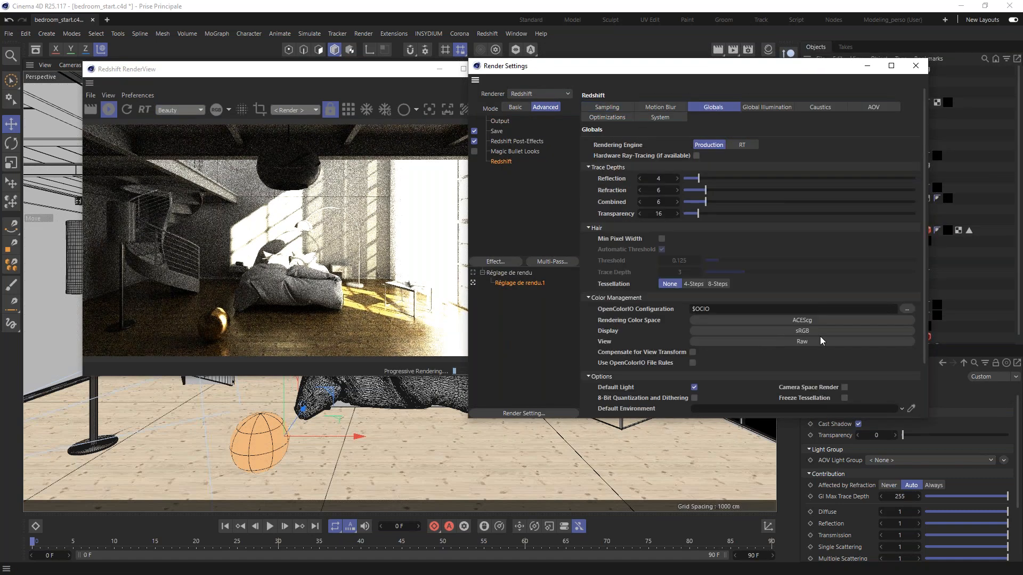
left_click(795, 344)
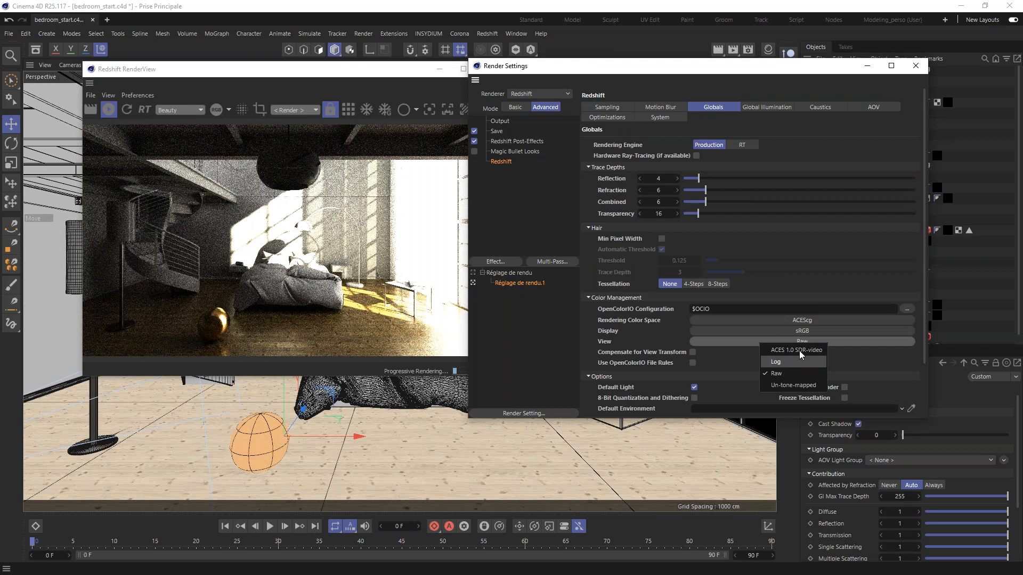
left_click(790, 351)
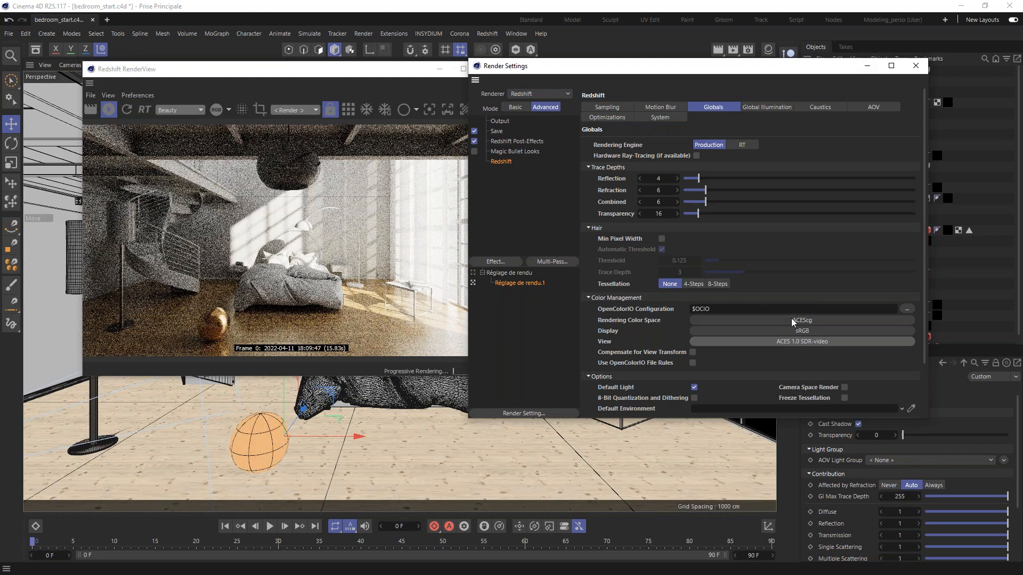
left_click_drag(823, 68, 769, 175)
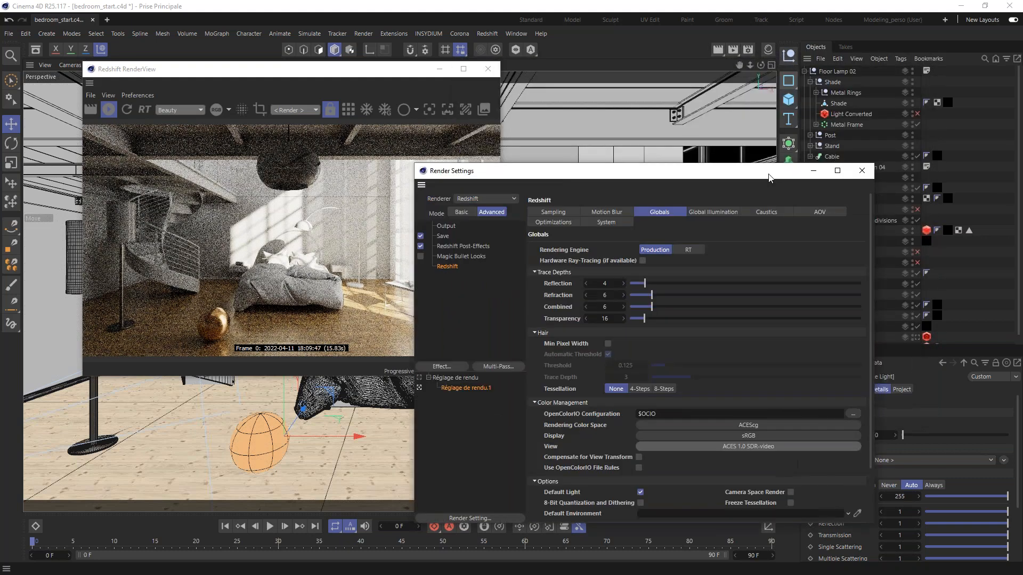
left_click(861, 171)
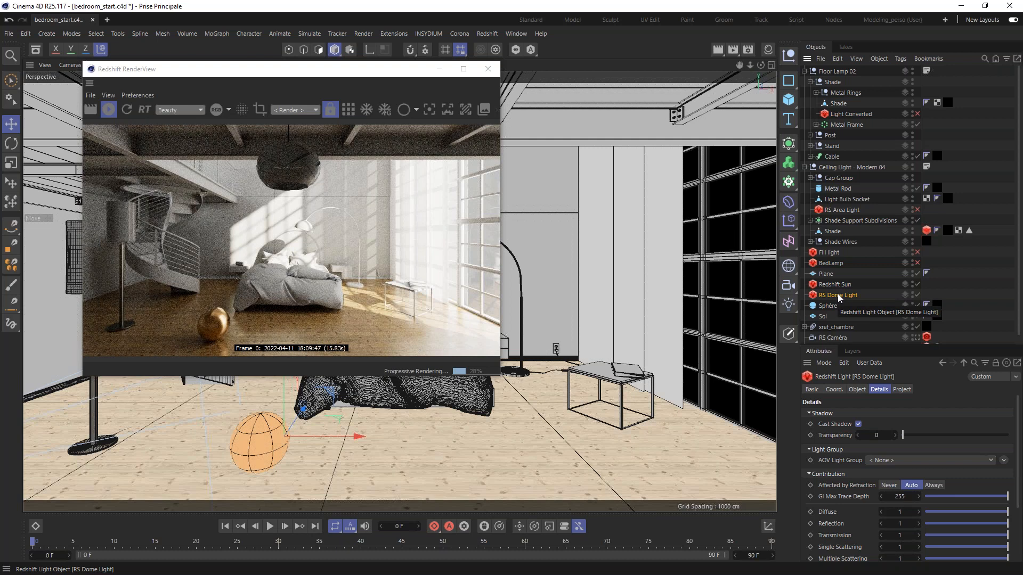
Compare the live render with the RS Dome Light and the Redshift Sun each disabled and re-enabled in turn.
left_click(916, 296)
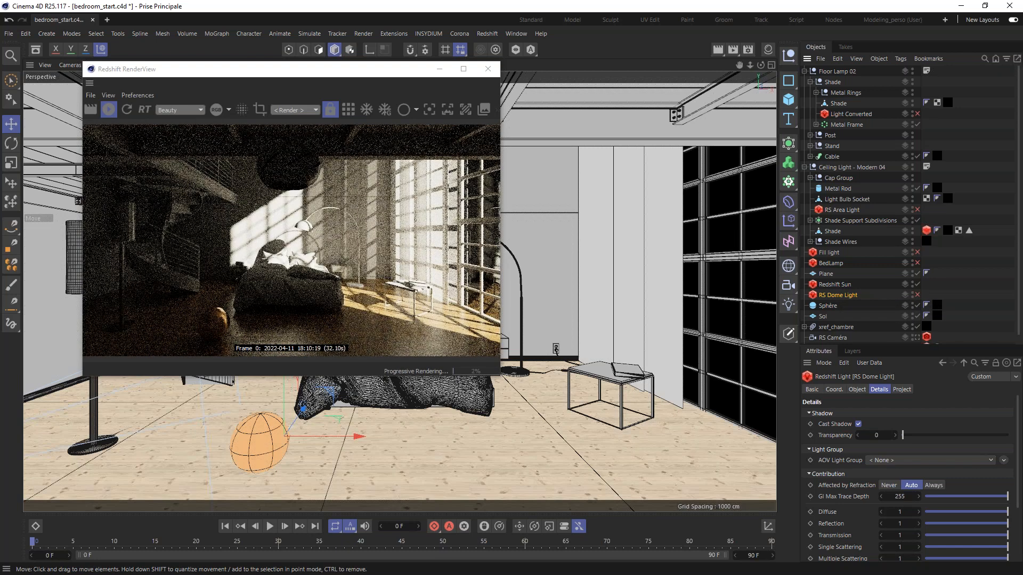
left_click(917, 296)
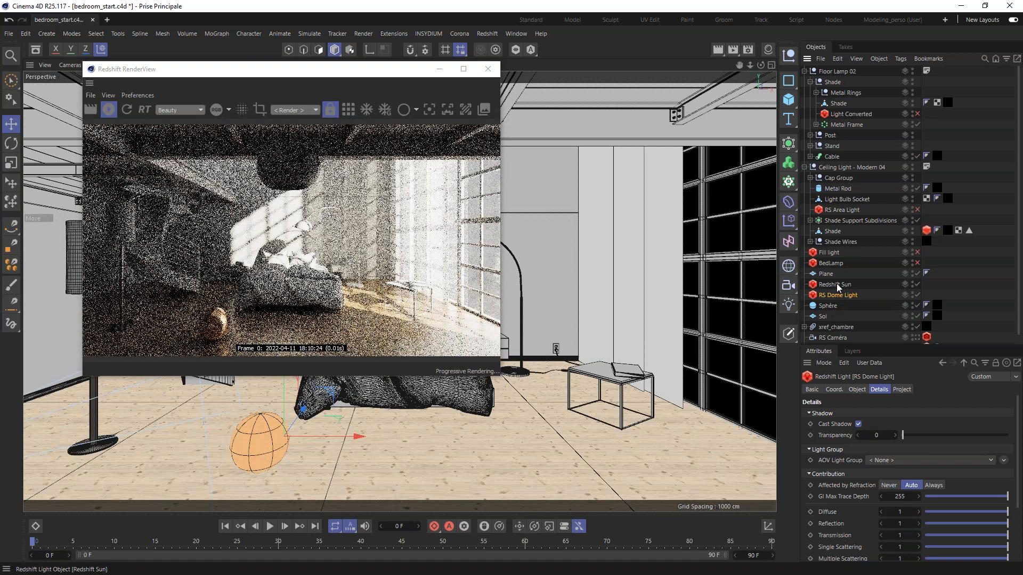
left_click(838, 286)
left_click(917, 285)
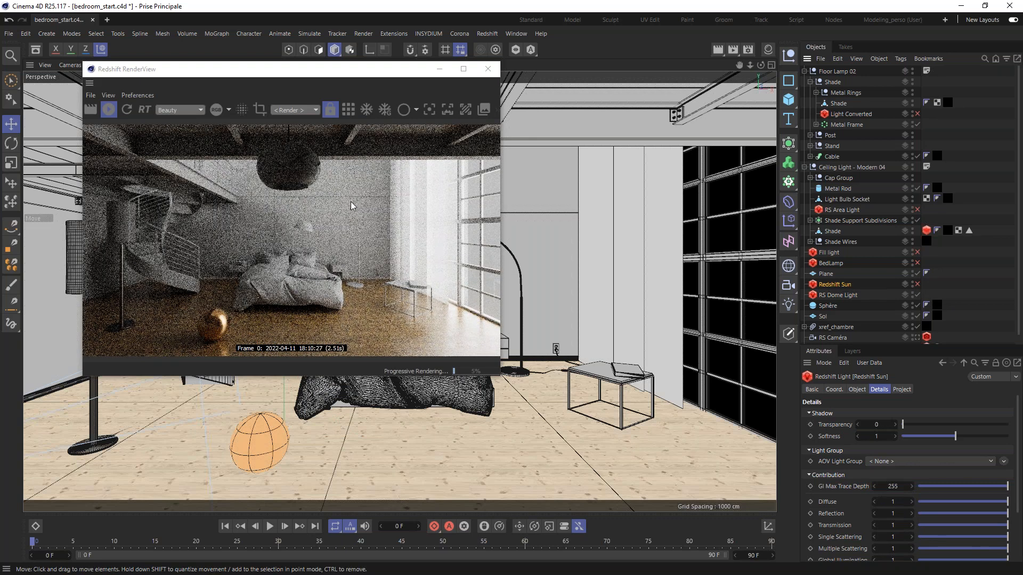
left_click(918, 285)
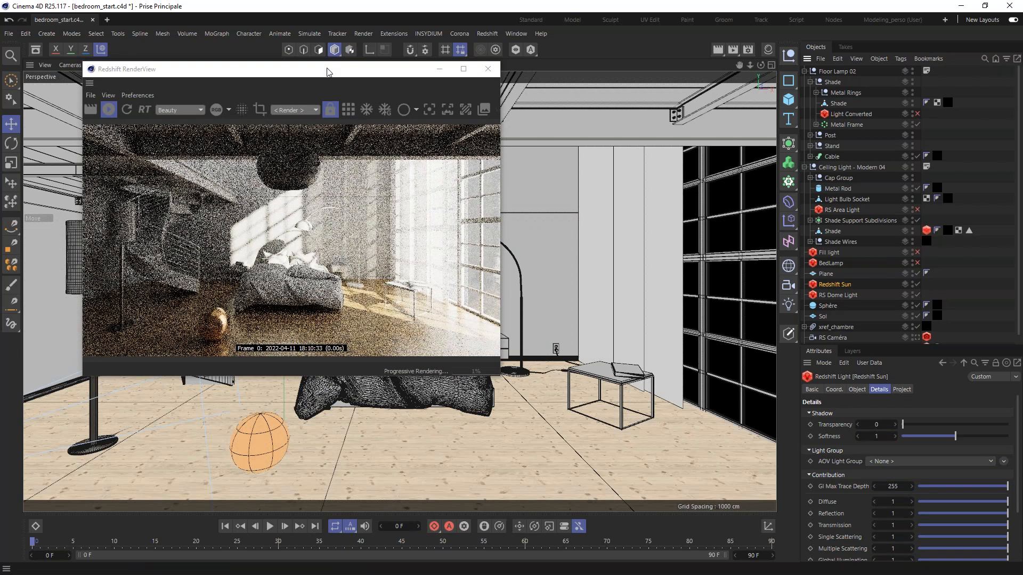
Select the RS Dome Light and enlarge its attributes area to show the AOV Light Group setting, keeping the RenderView window clear.
left_click_drag(328, 72, 559, 114)
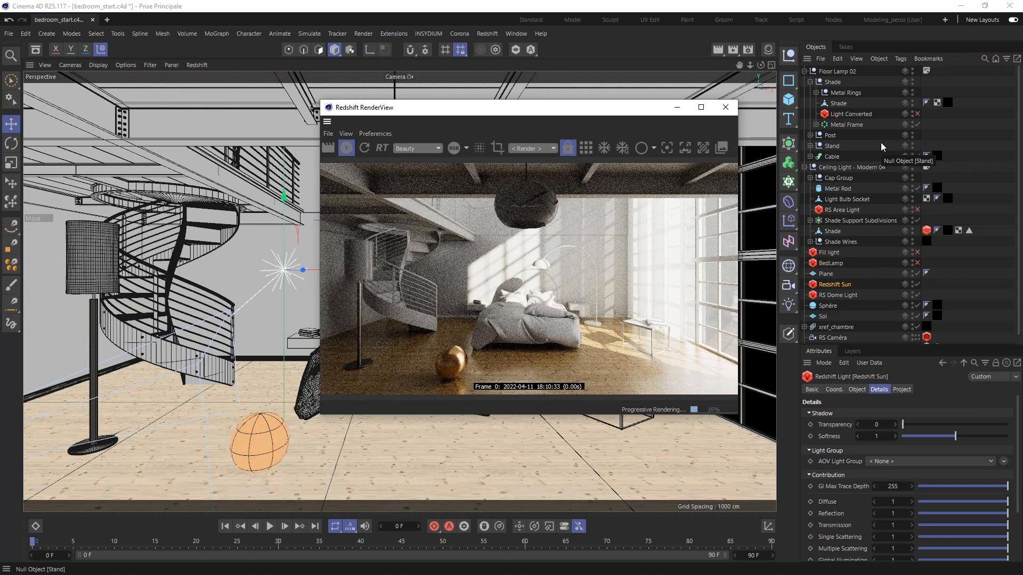
left_click_drag(611, 113, 380, 90)
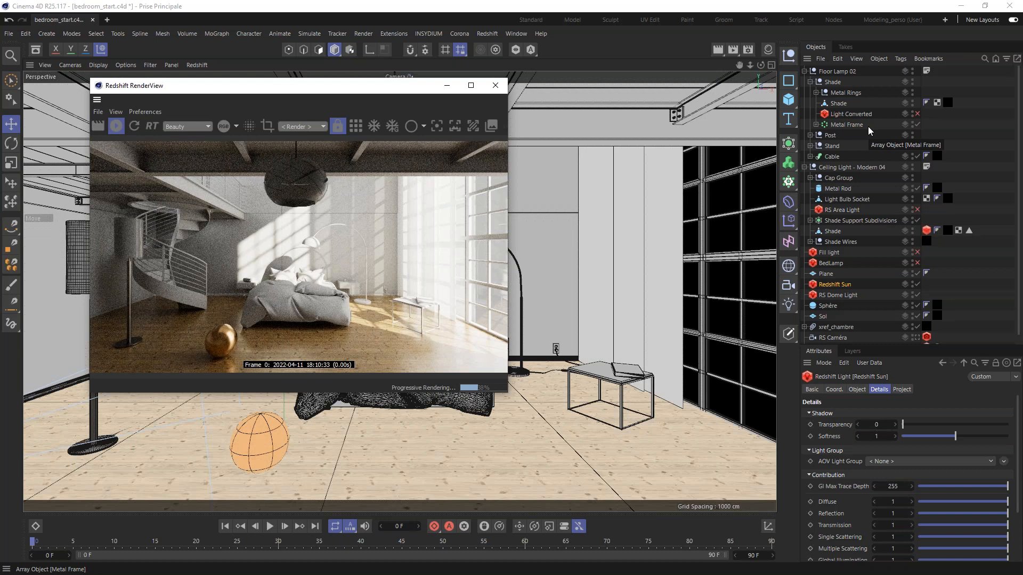
left_click(841, 295)
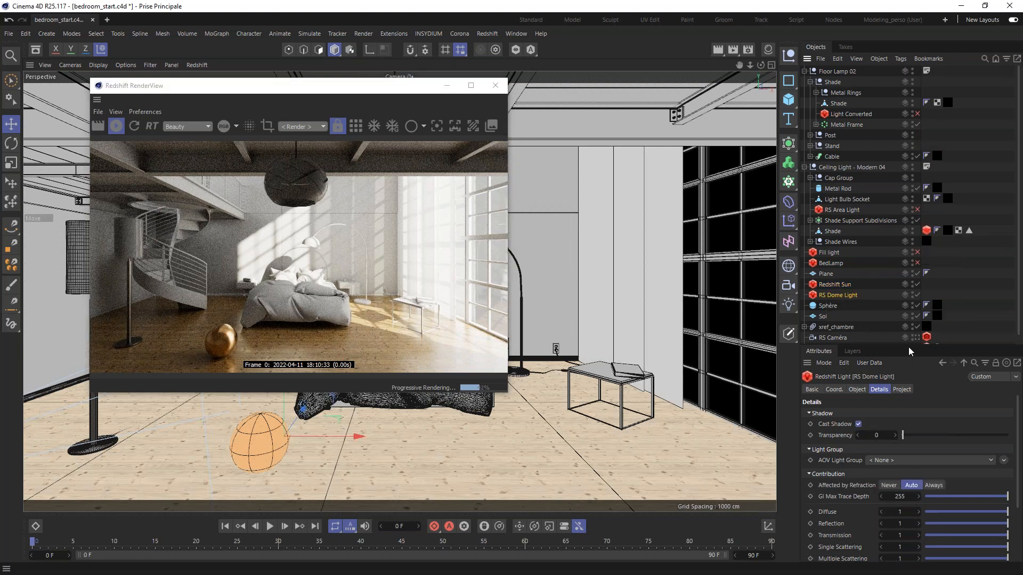
left_click_drag(911, 347, 908, 286)
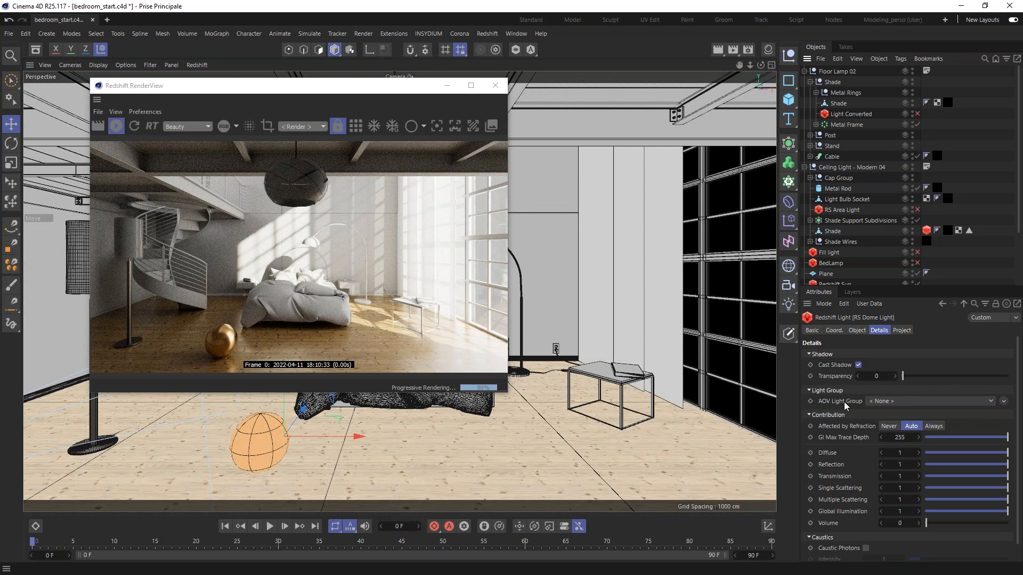
left_click_drag(389, 87, 483, 156)
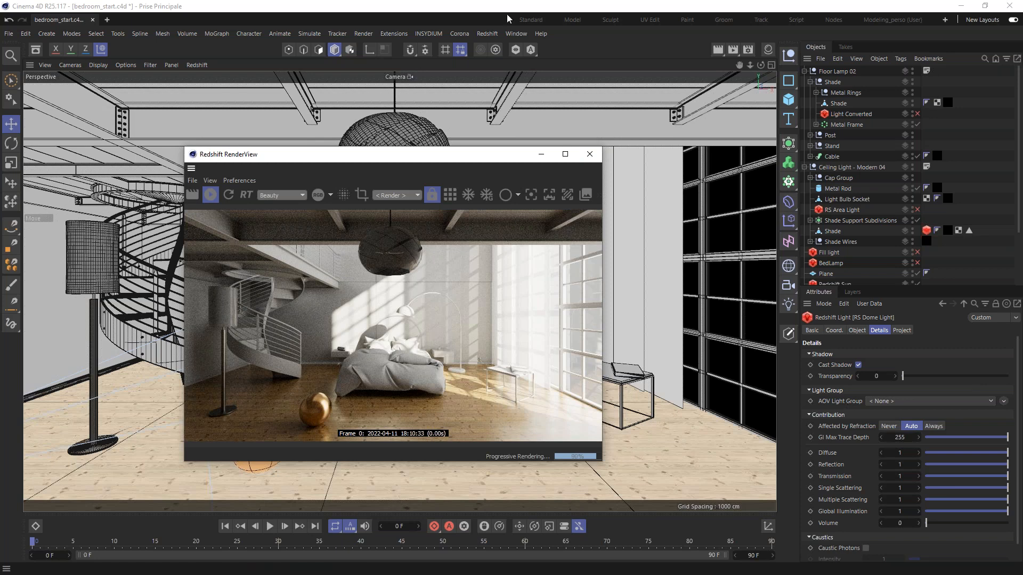
left_click(489, 35)
mouse_move(496, 63)
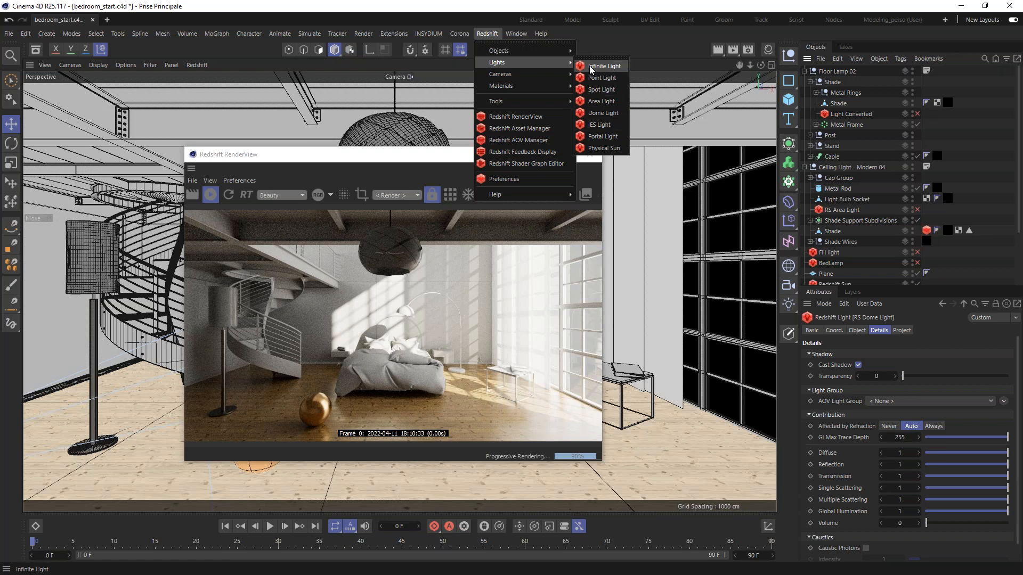
mouse_move(548, 53)
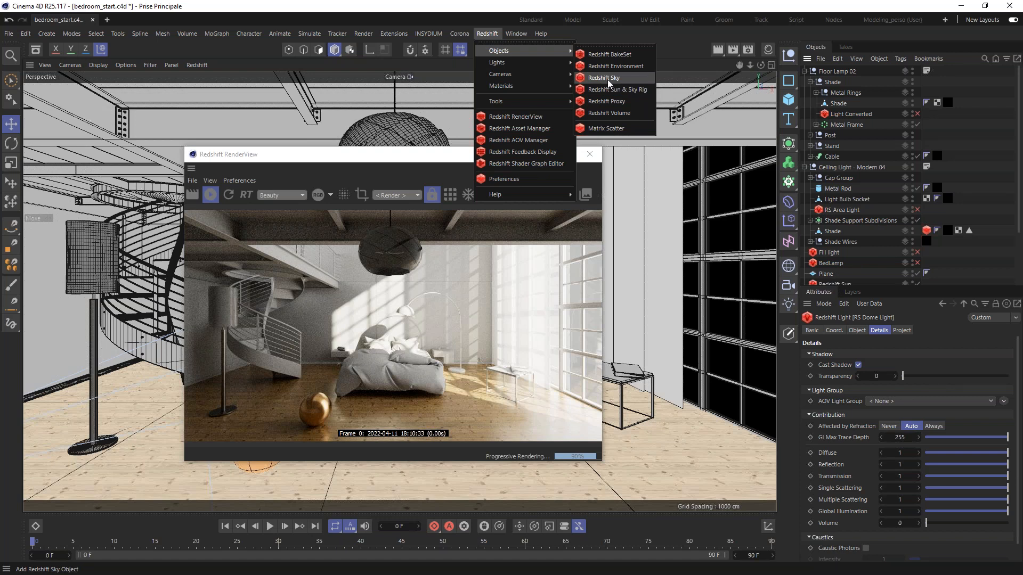
left_click(1022, 184)
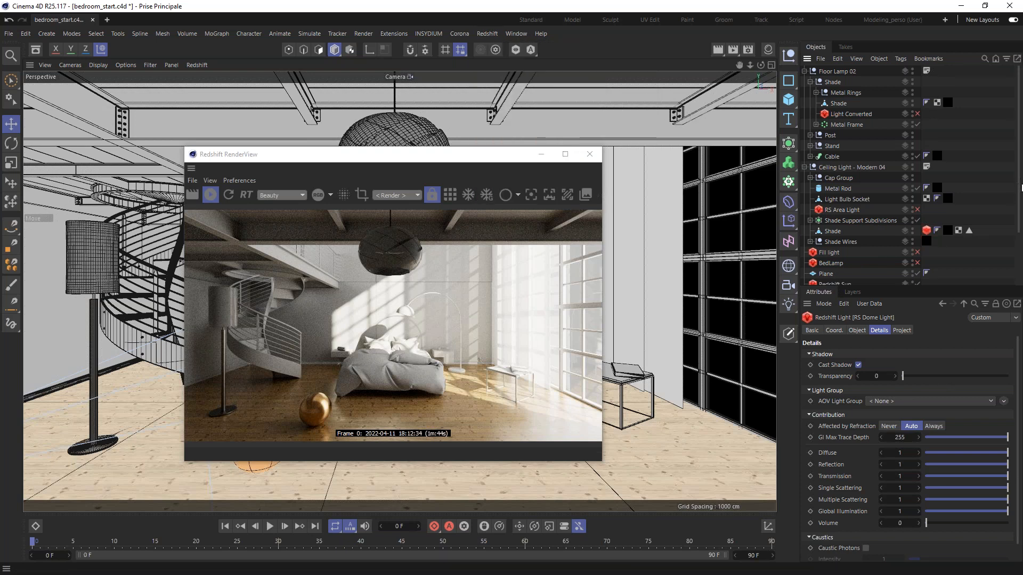
scroll(1014, 187, "down", 3)
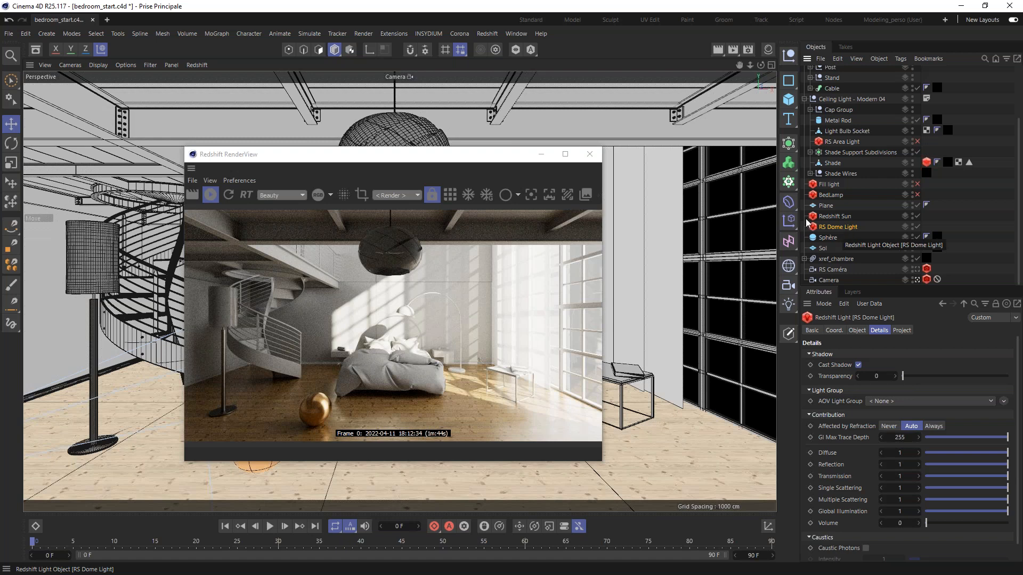
left_click(487, 33)
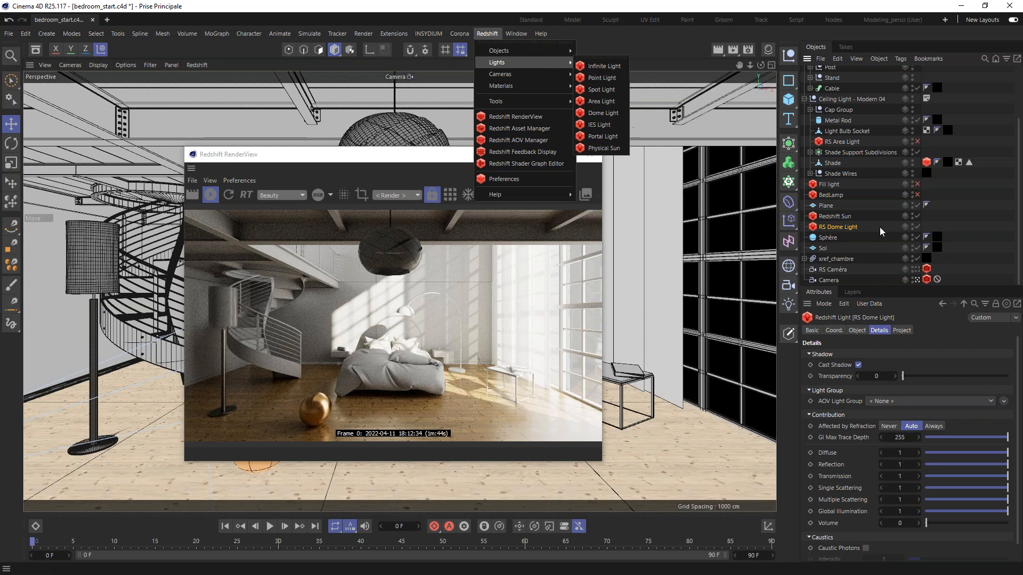
Create a new AOV light group named Daylight for the RS Dome Light.
left_click(848, 230)
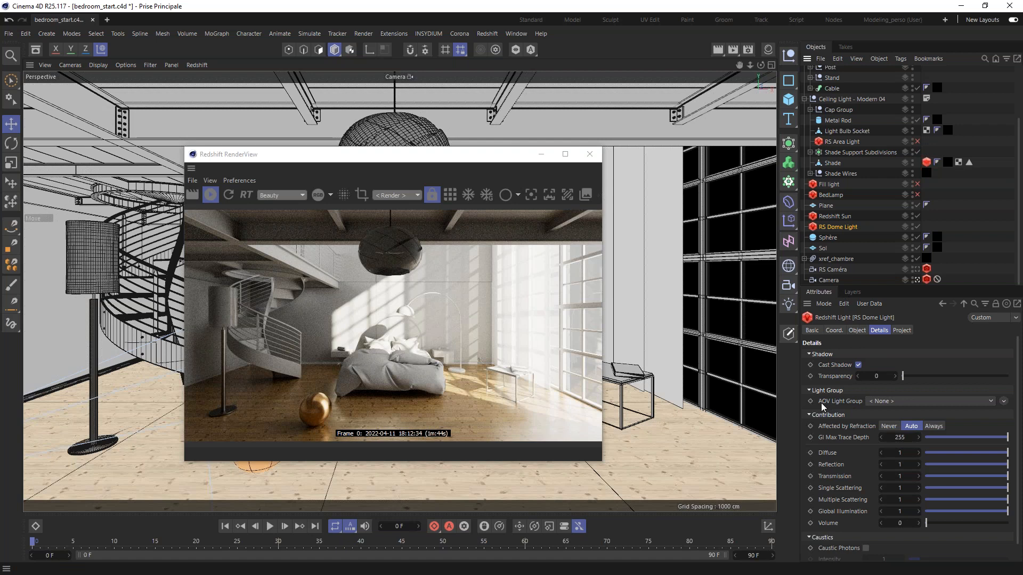
left_click(905, 402)
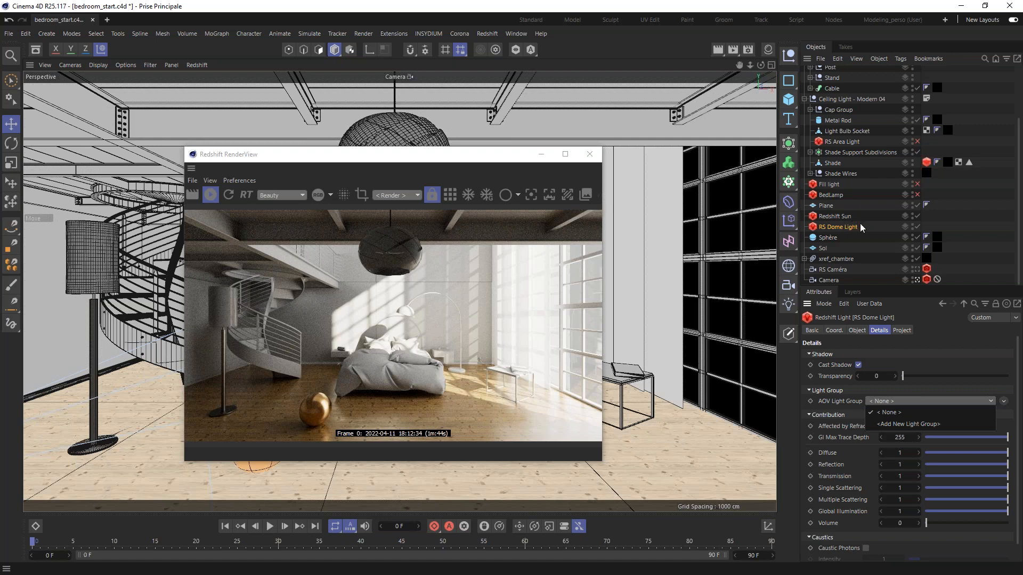
left_click(904, 429)
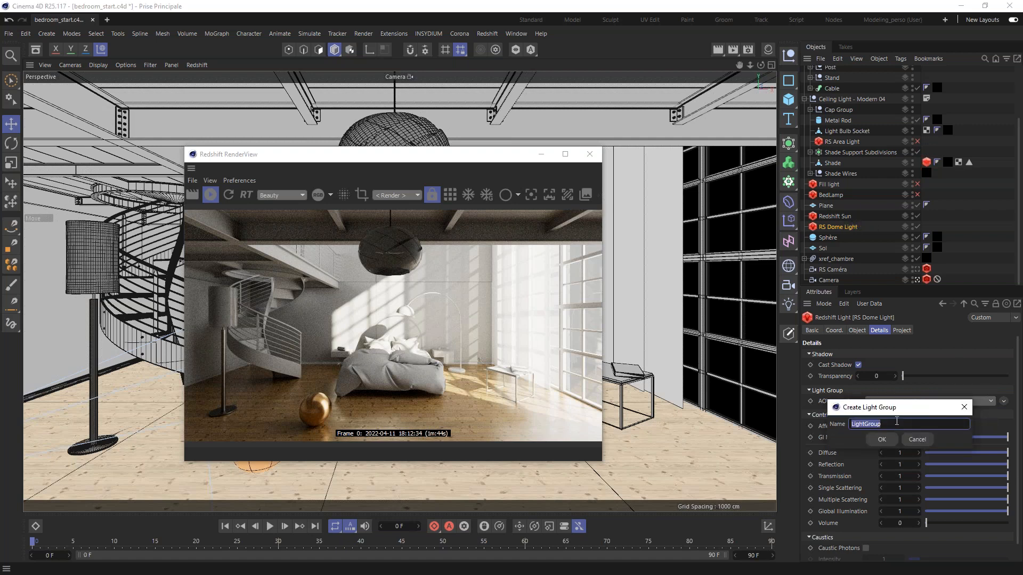
type("Day")
key("BackSpace")
key("BackSpace")
type("ylight")
left_click_drag(874, 424, 850, 424)
left_click(882, 440)
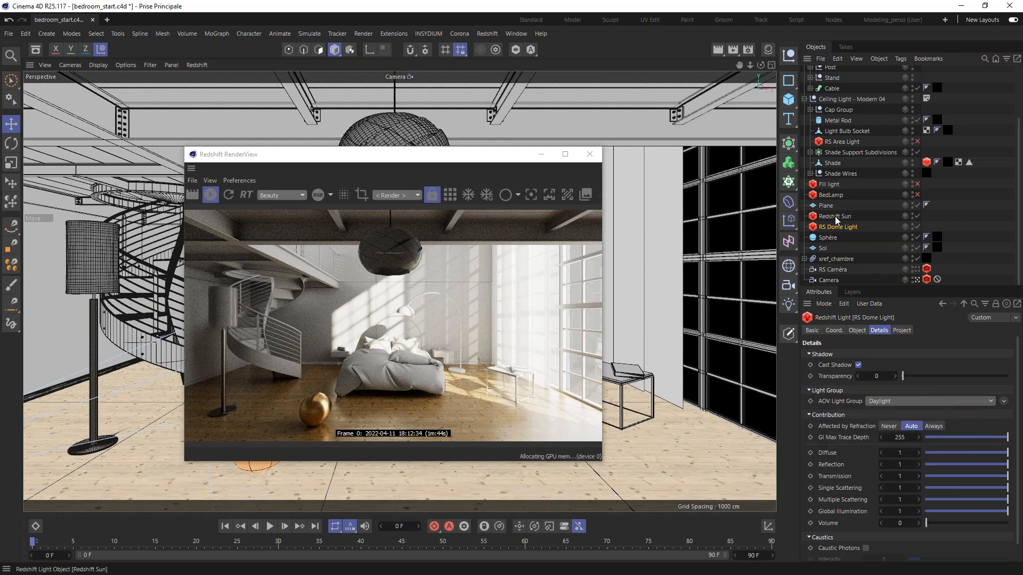
Assign the Redshift Sun to the existing Daylight AOV light group.
left_click(834, 217)
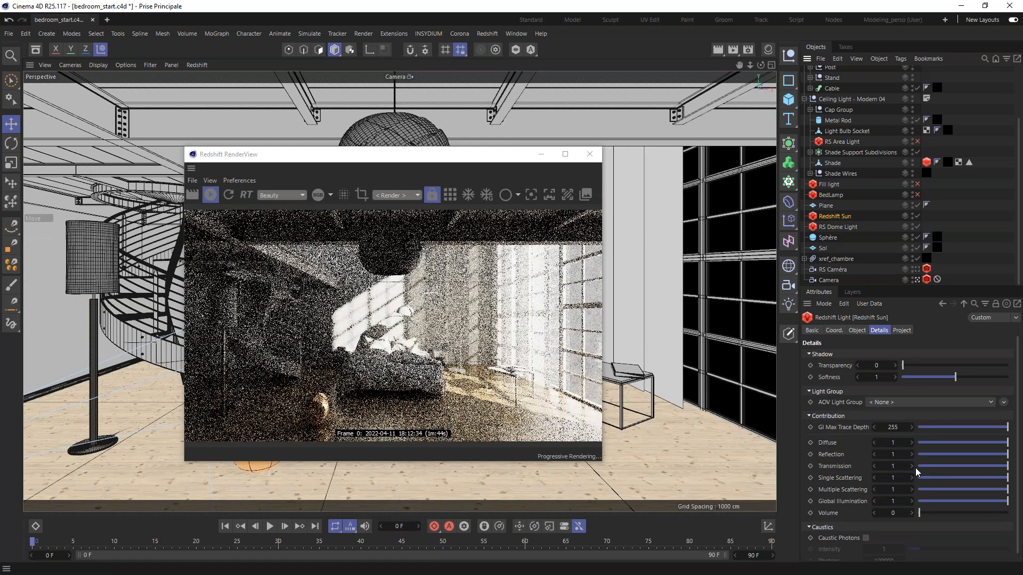
left_click(893, 405)
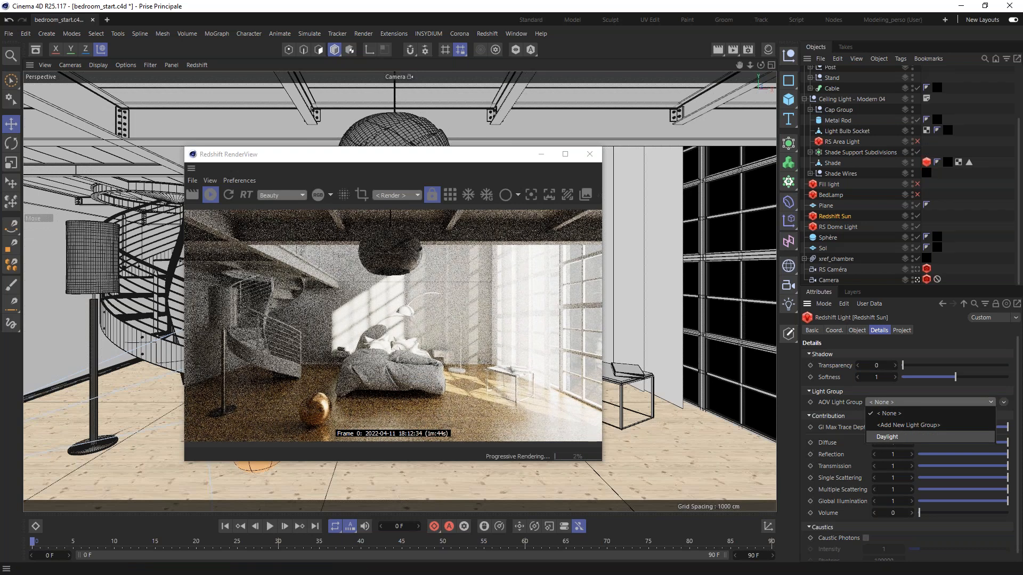
left_click(887, 437)
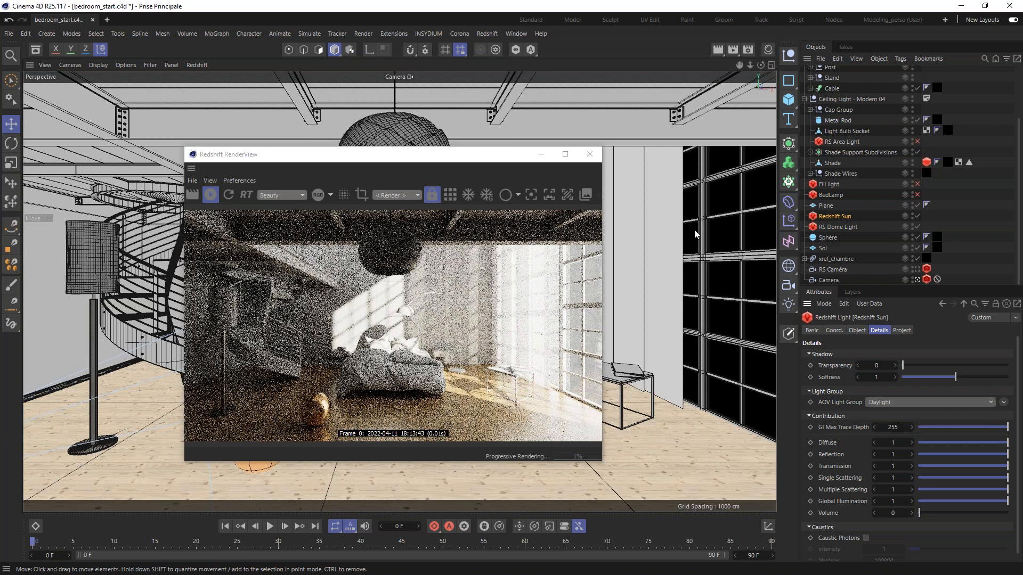
Stop the live preview in the Redshift RenderView and disable the Redshift Sun and the RS Dome Light.
left_click_drag(490, 154, 416, 109)
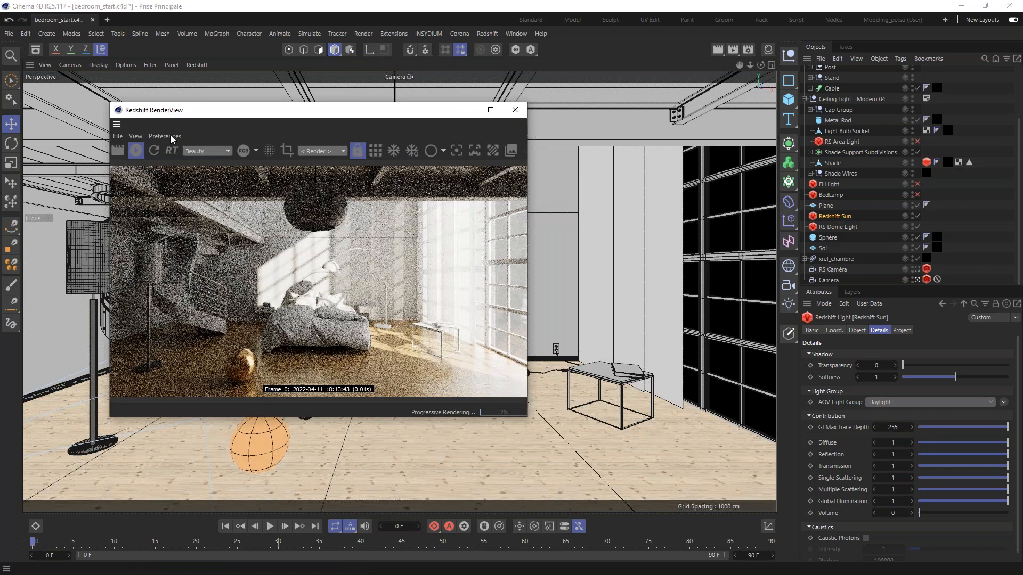
left_click(136, 151)
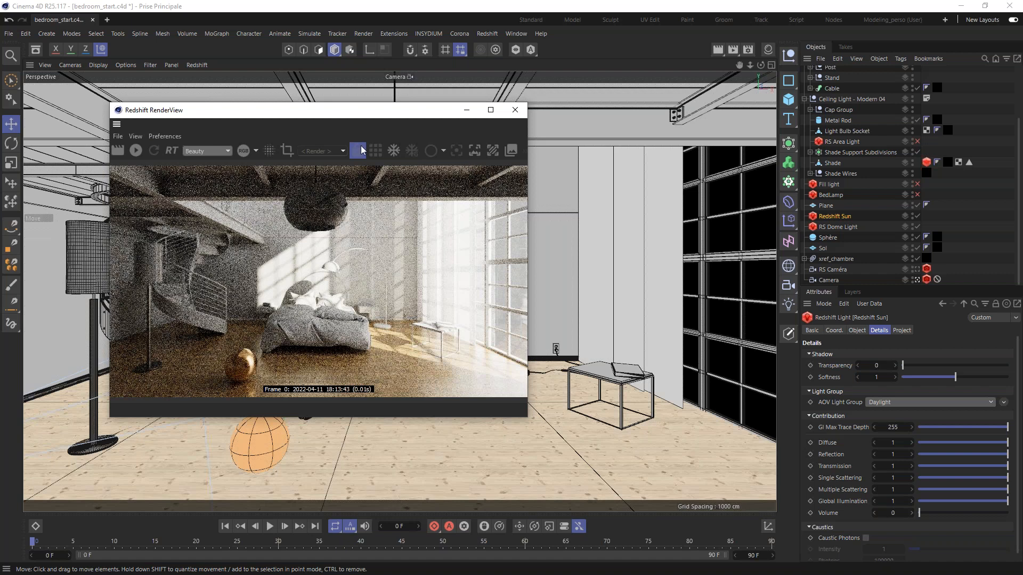
left_click_drag(312, 112, 313, 110)
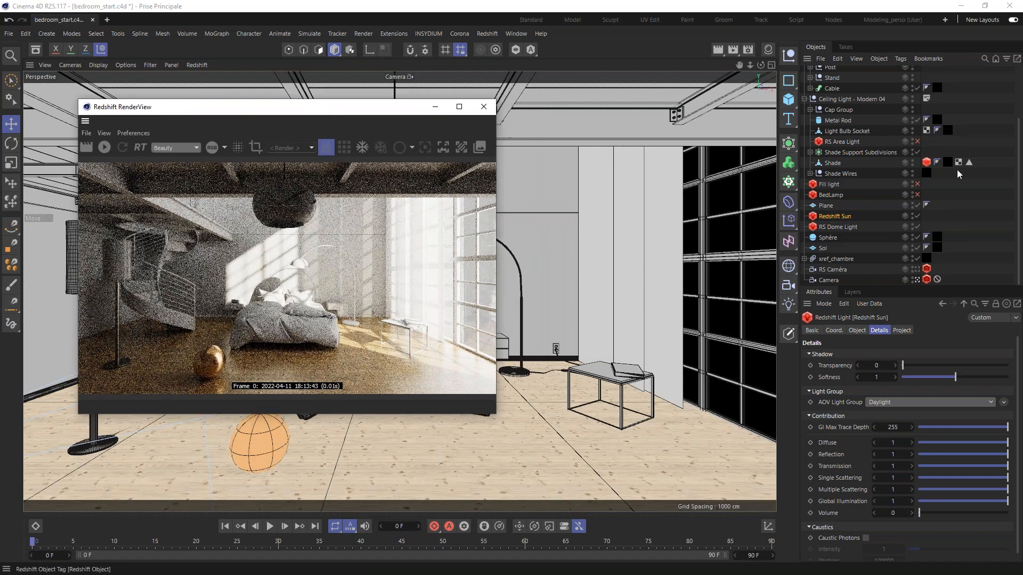
scroll(1016, 152, "up", 3)
scroll(1016, 151, "up", 1)
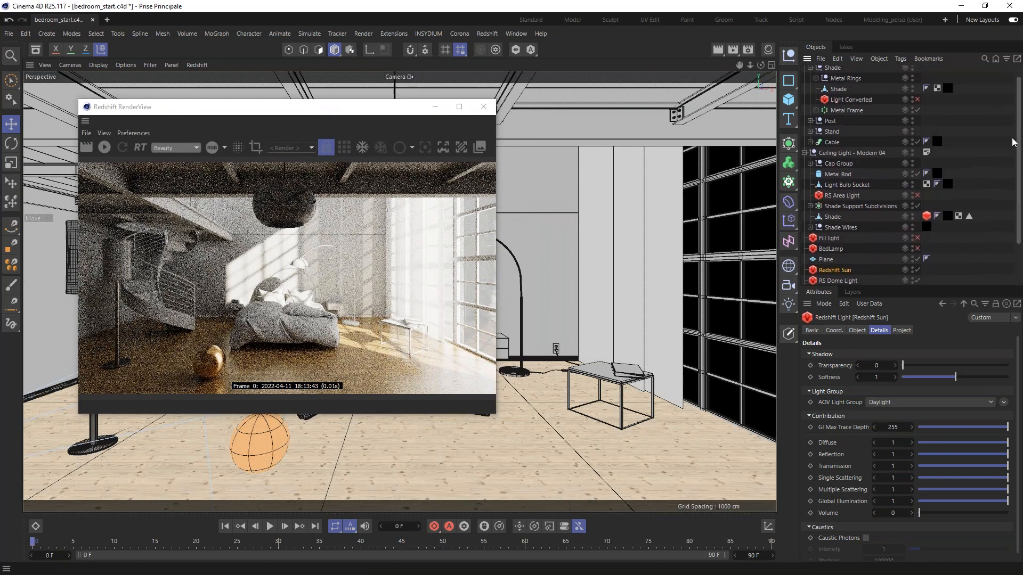
left_click(917, 264)
left_click(916, 275)
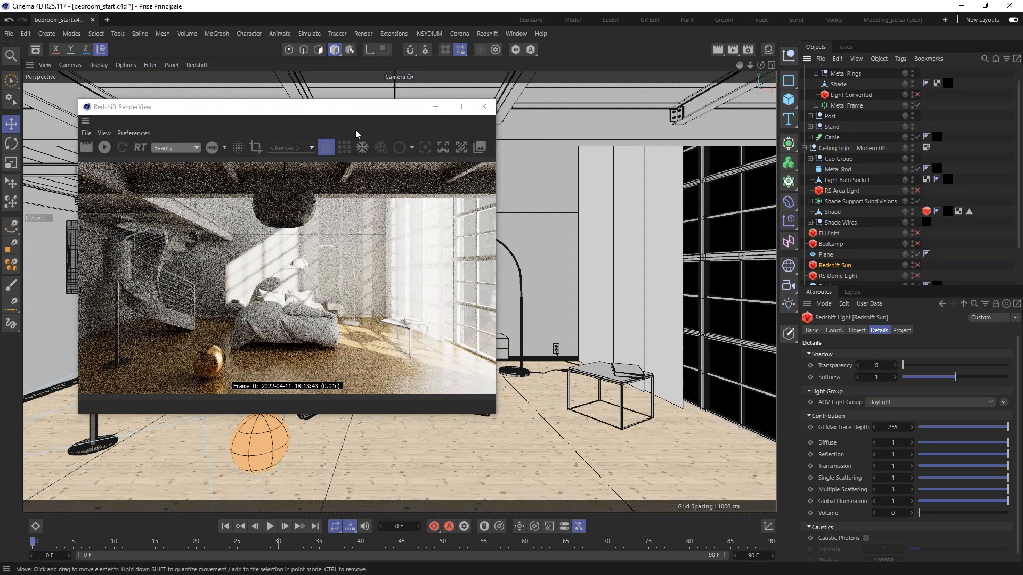
left_click_drag(315, 107, 299, 139)
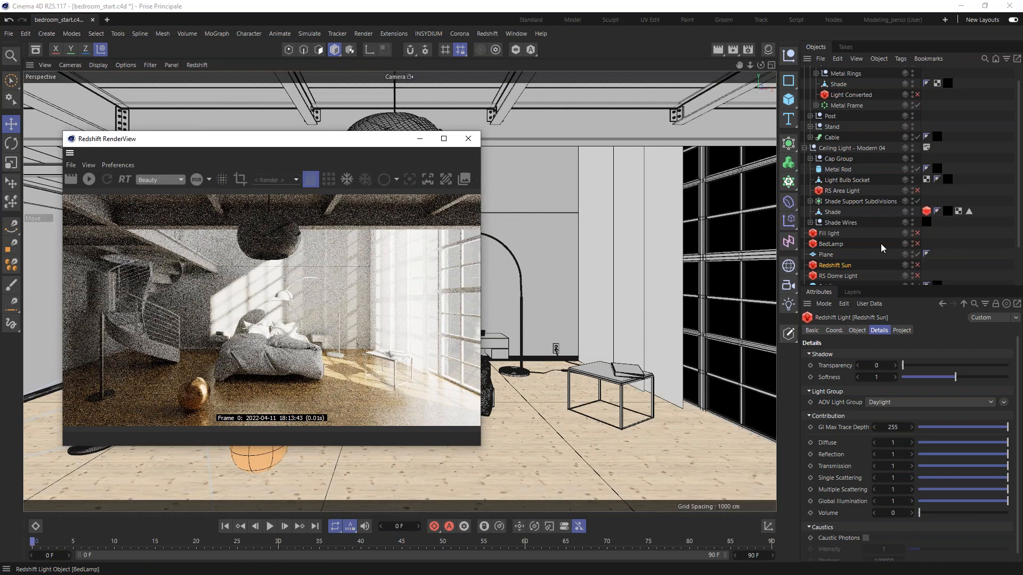
Select the Fill light, close the Redshift RenderView and inspect the light's placement in the four-view layout's perspective and top views.
left_click(831, 234)
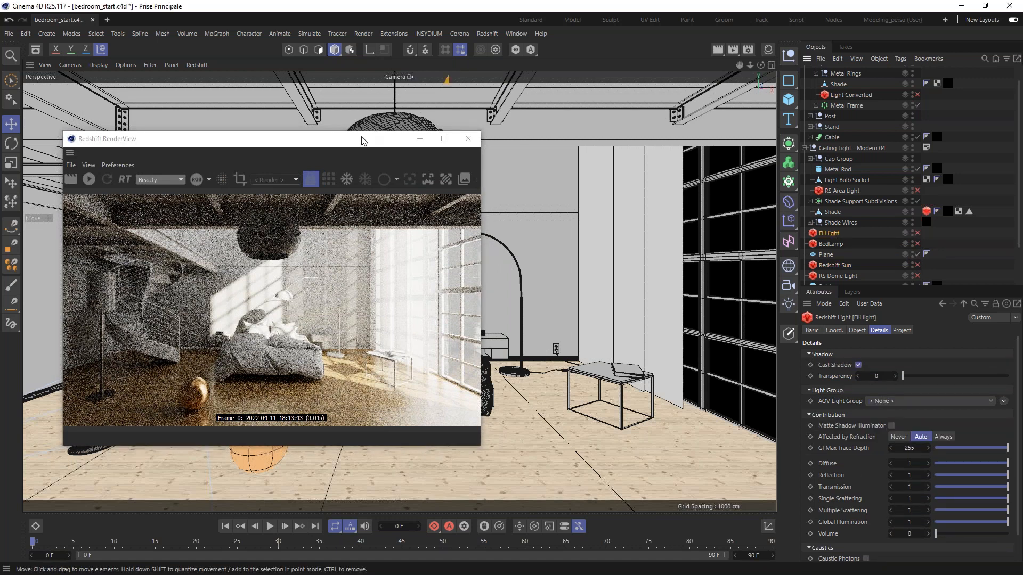
left_click_drag(358, 142, 603, 344)
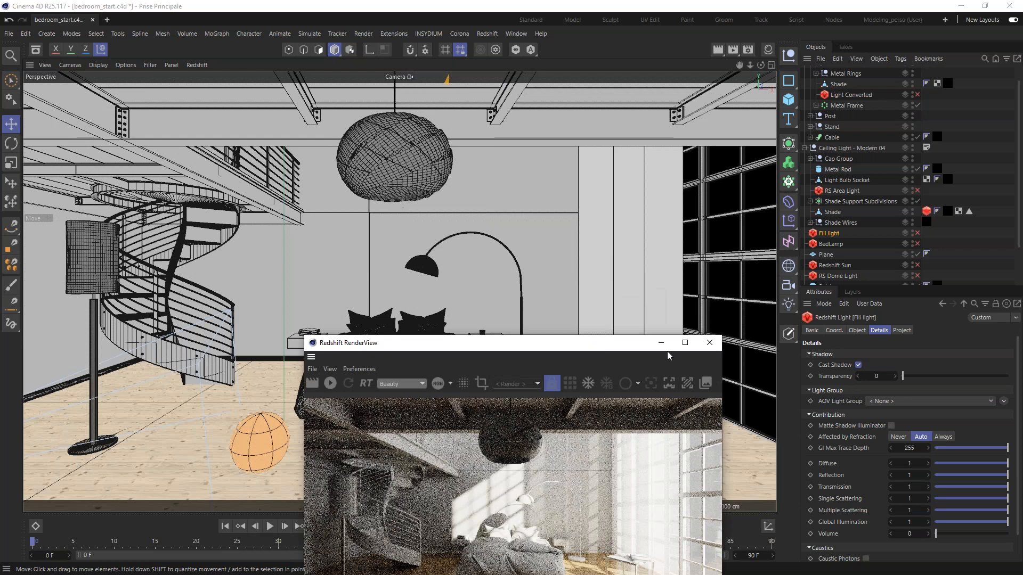
left_click(711, 343)
middle_click(400, 229)
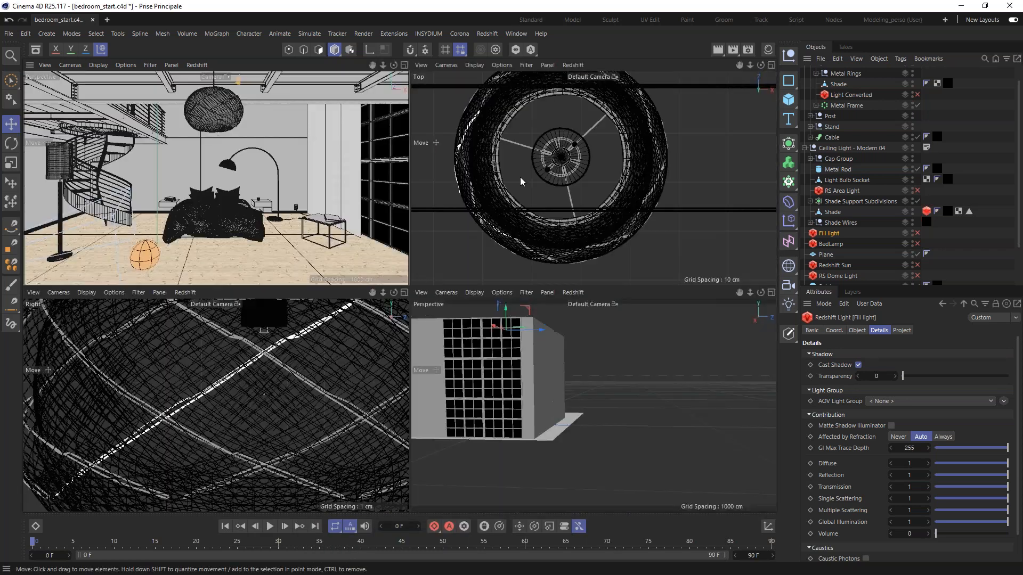
left_click_drag(529, 326, 516, 400, "alt")
right_click_drag(517, 400, 560, 352, "alt")
left_click_drag(561, 352, 507, 341, "alt")
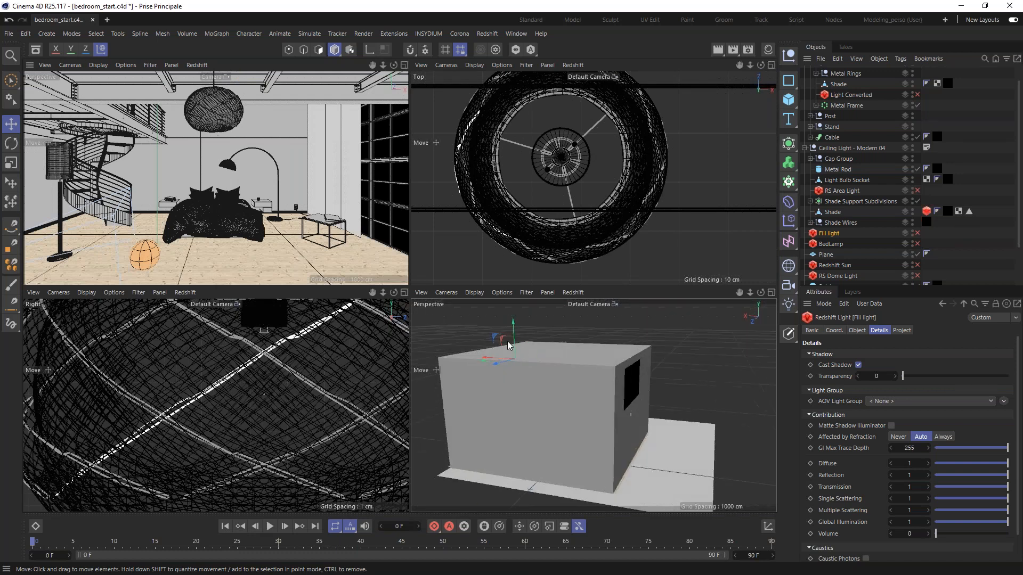
left_click_drag(565, 362, 595, 382, "alt")
right_click_drag(592, 187, 431, 245, "alt")
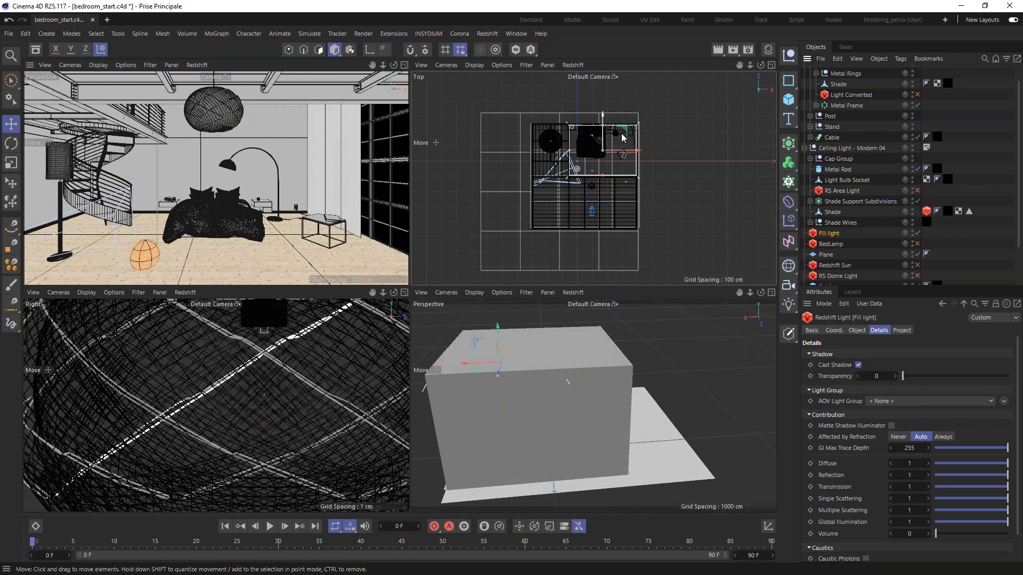
Select the BedLamp light and examine its placement inside the arc lamp's shade above the bed in the free perspective view.
left_click(832, 245)
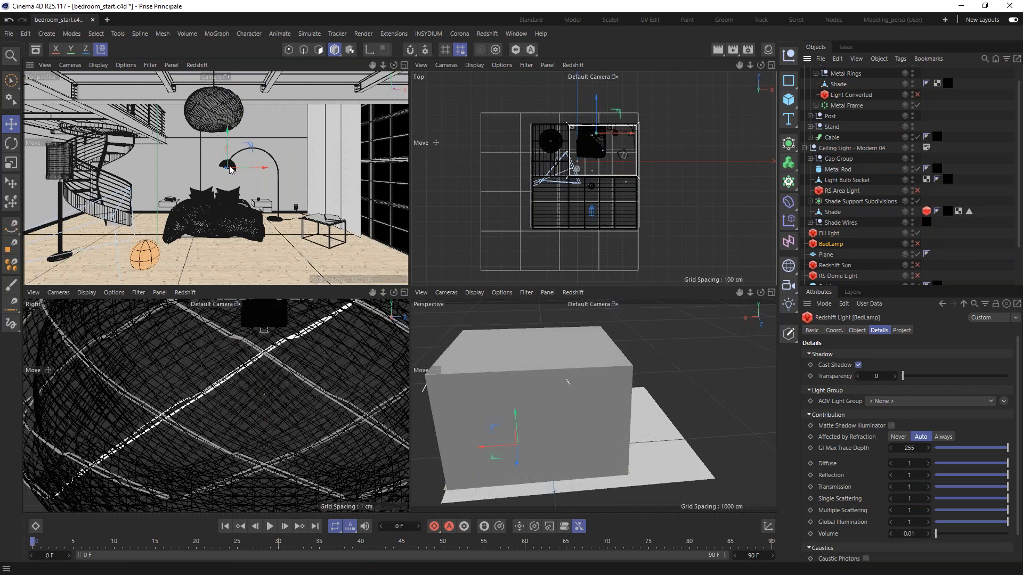
left_click_drag(550, 452, 555, 441, "alt")
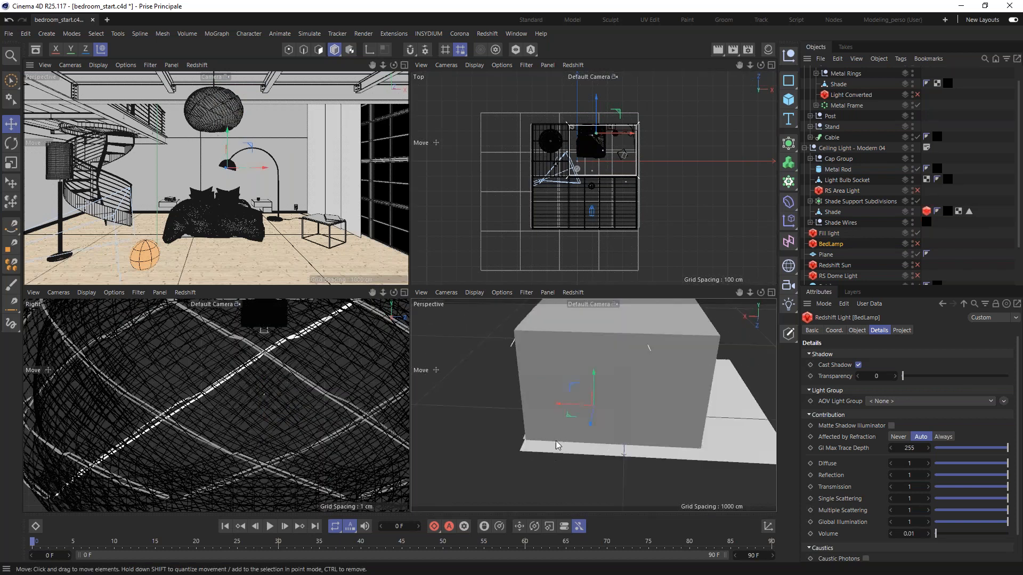
left_click_drag(577, 393, 663, 367, "alt")
right_click_drag(522, 390, 677, 368, "alt")
mouse_move(676, 367)
left_mouse_down("alt")
mouse_move(689, 389)
mouse_move(442, 411)
mouse_move(570, 404)
mouse_move(555, 391)
left_mouse_up("alt")
left_click_drag(533, 457, 730, 440, "alt")
left_click_drag(560, 387, 565, 342, "alt")
middle_click_drag(566, 342, 554, 366, "alt")
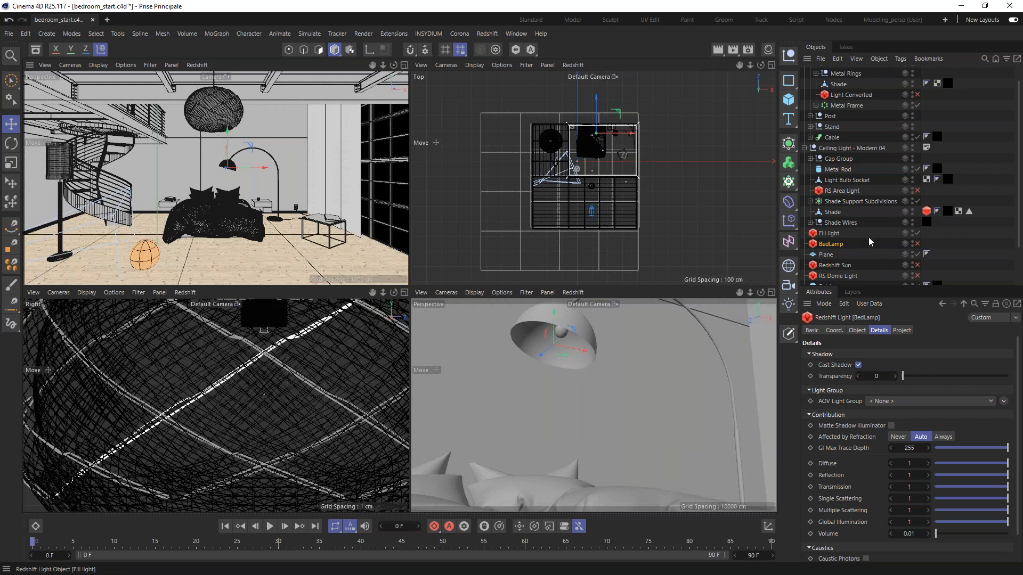
Enable the Fill light, the BedLamp, the ceiling light's RS Area Light and the floor lamp's Light Converted.
left_click(917, 244)
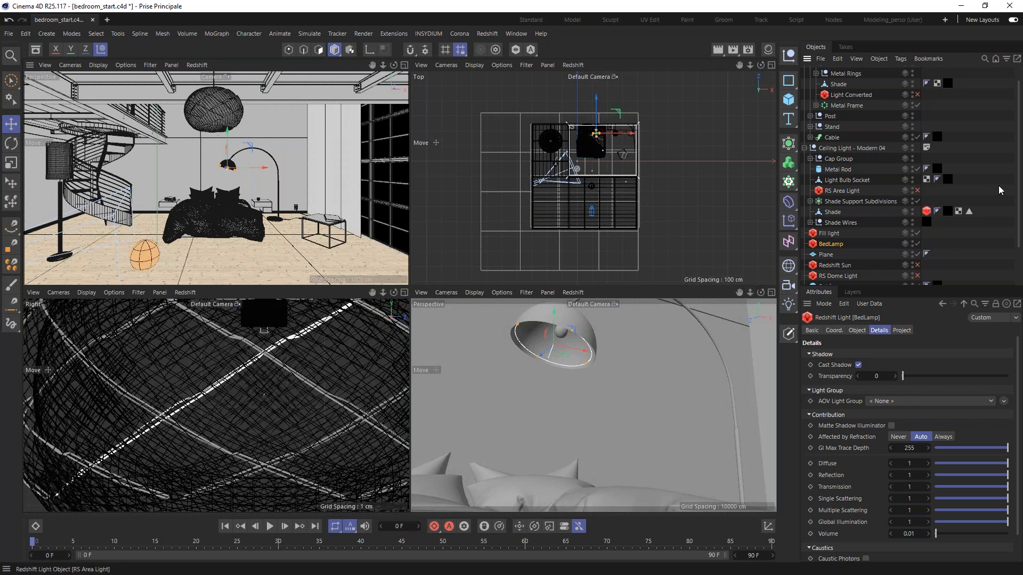
scroll(892, 193, "up", 2)
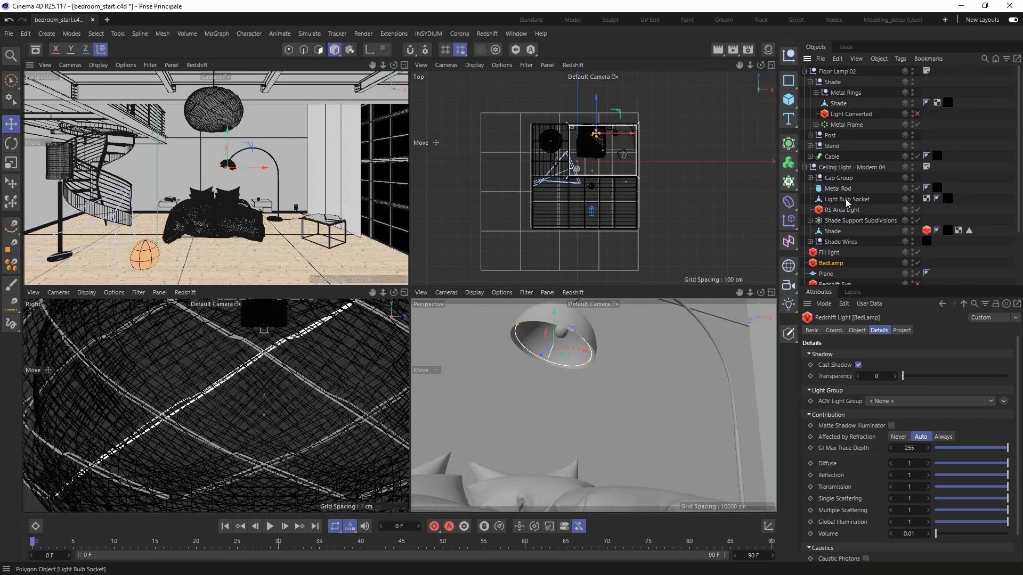
left_click(849, 114)
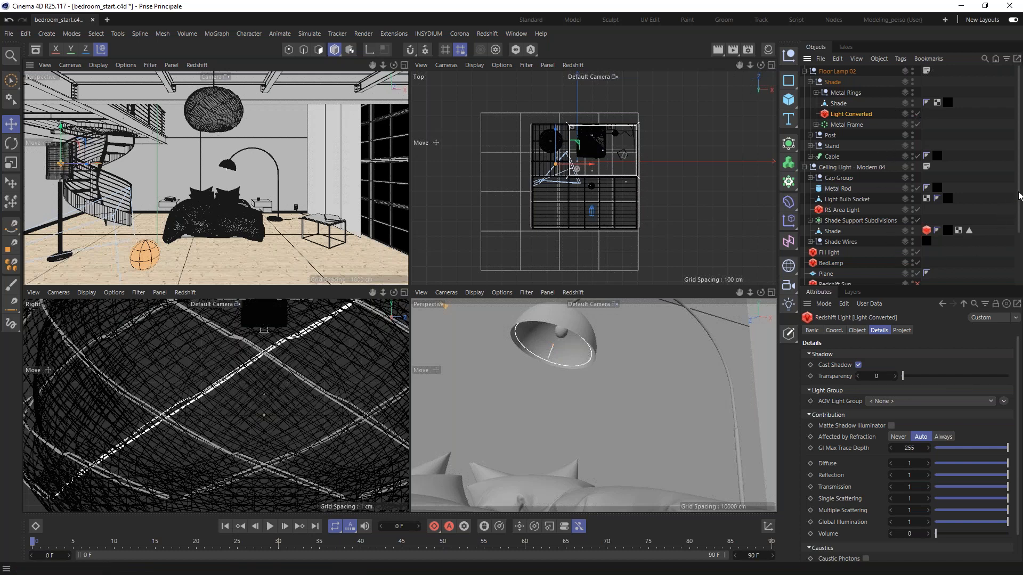
Create a new AOV light group named Night for the BedLamp light.
scroll(1017, 196, "down", 3)
left_click(822, 195)
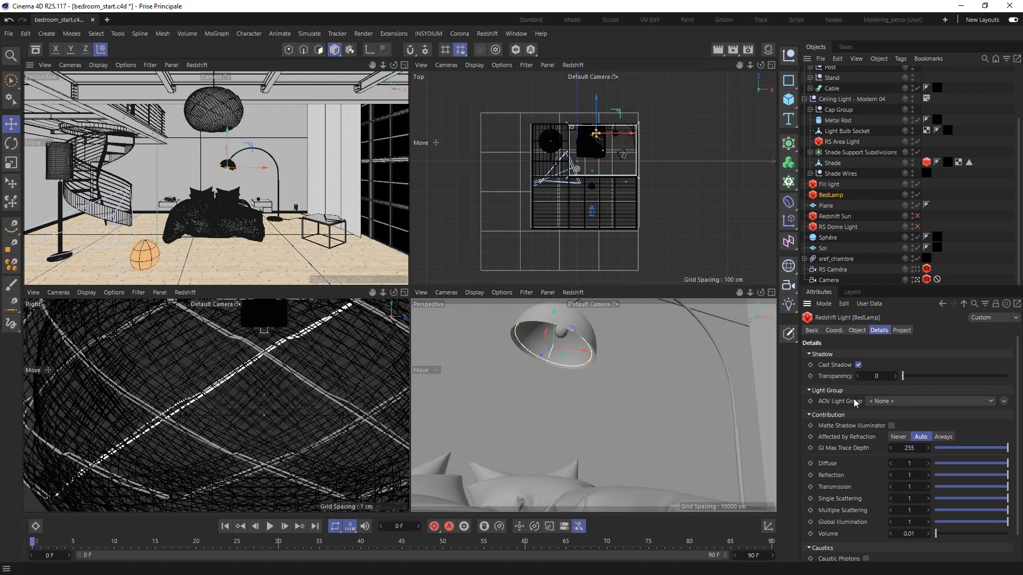
left_click(907, 402)
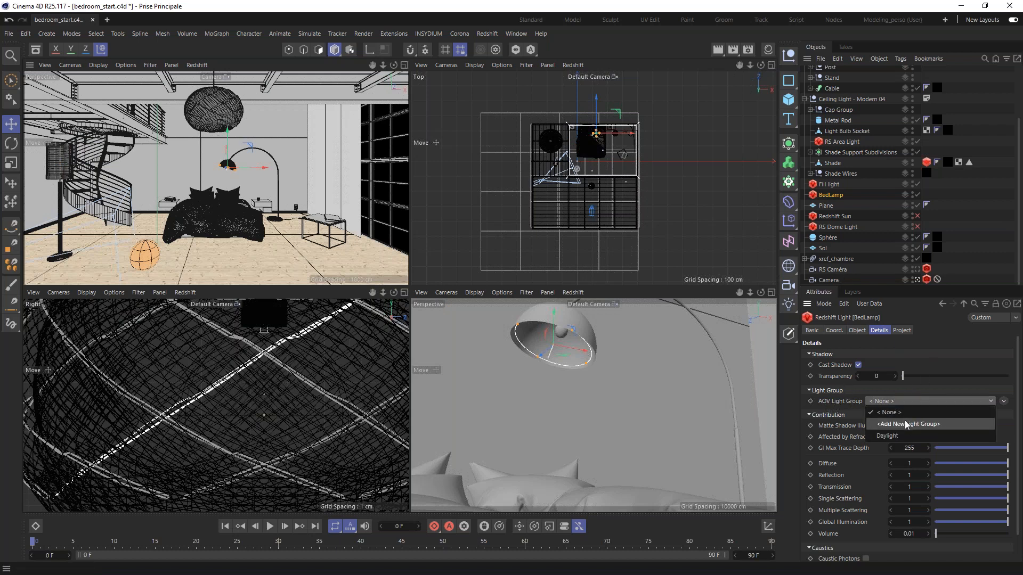
left_click(902, 425)
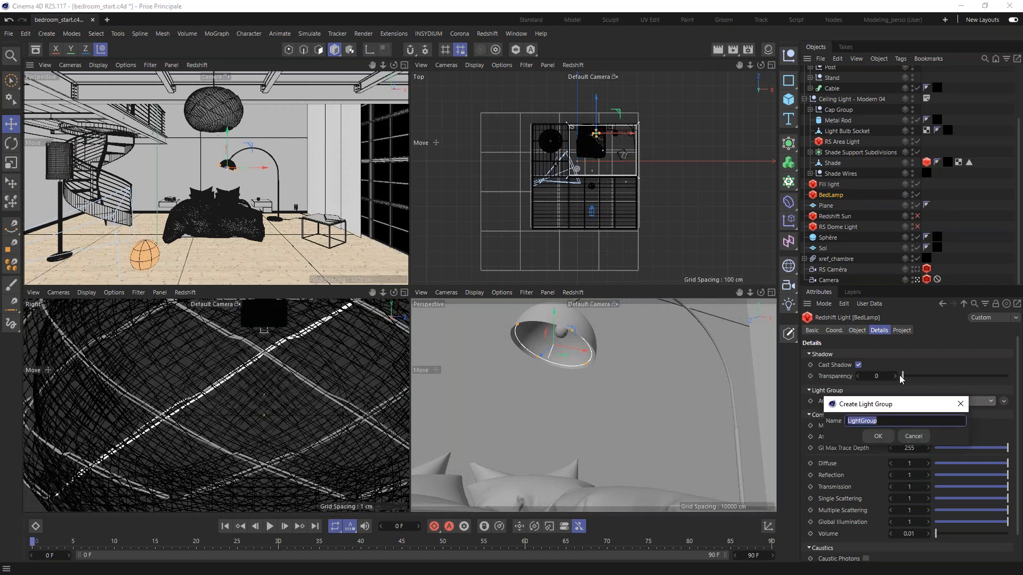
type("Night")
left_click(878, 436)
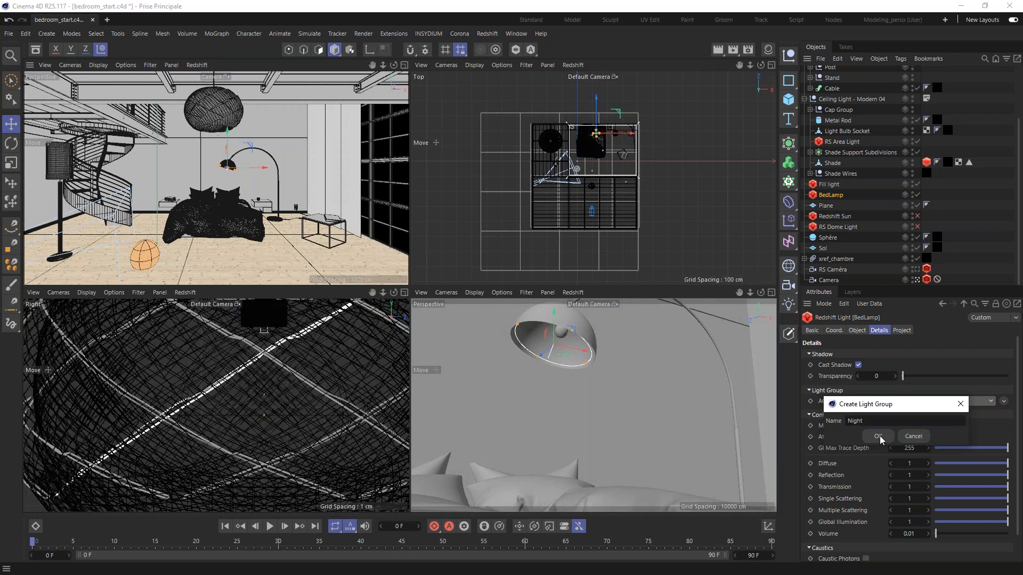
Assign the Fill light, the ceiling light's RS Area Light and the floor lamp's Light Converted to the Night AOV light group.
left_click(829, 185)
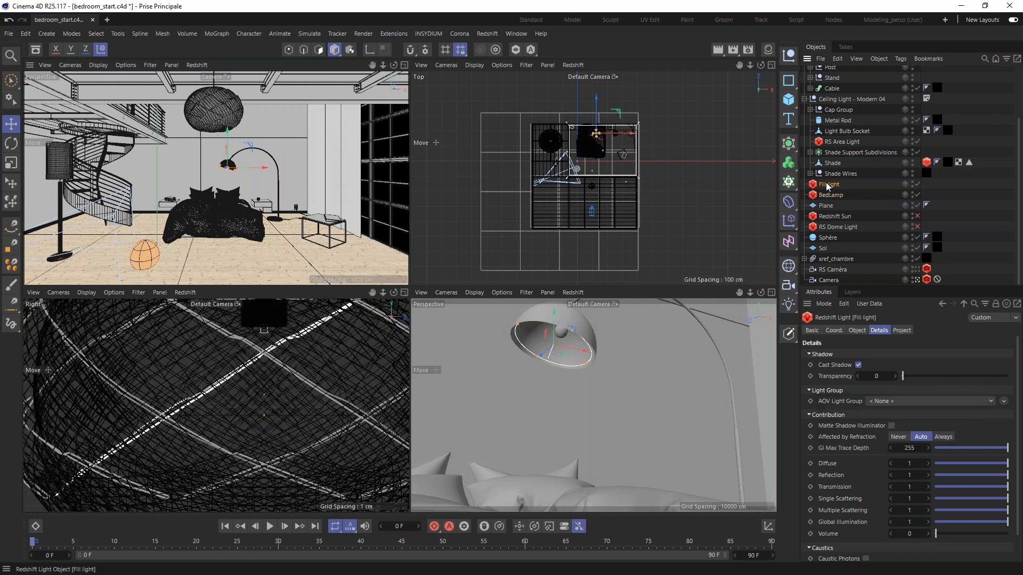
left_click(894, 404)
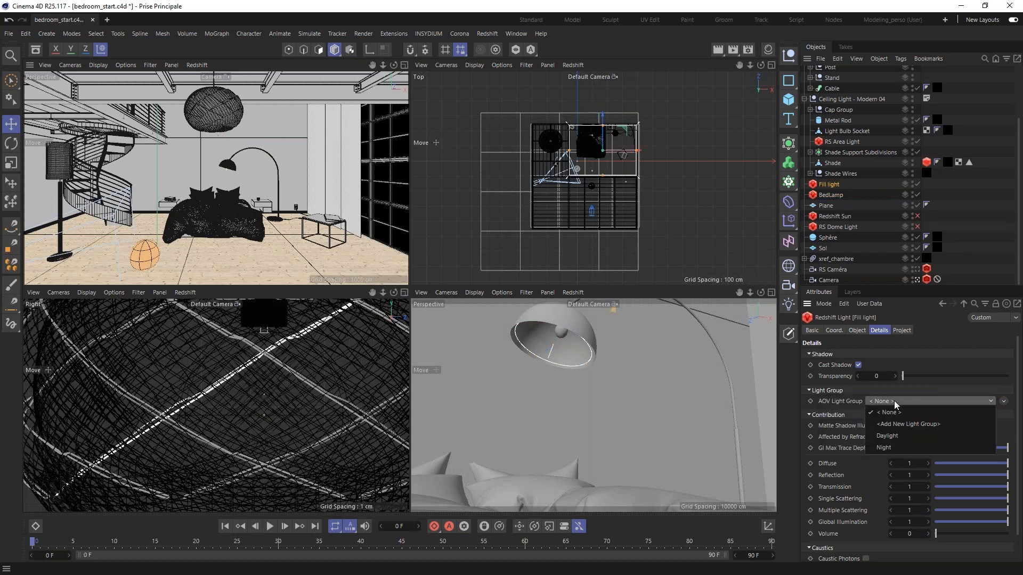
left_click(884, 448)
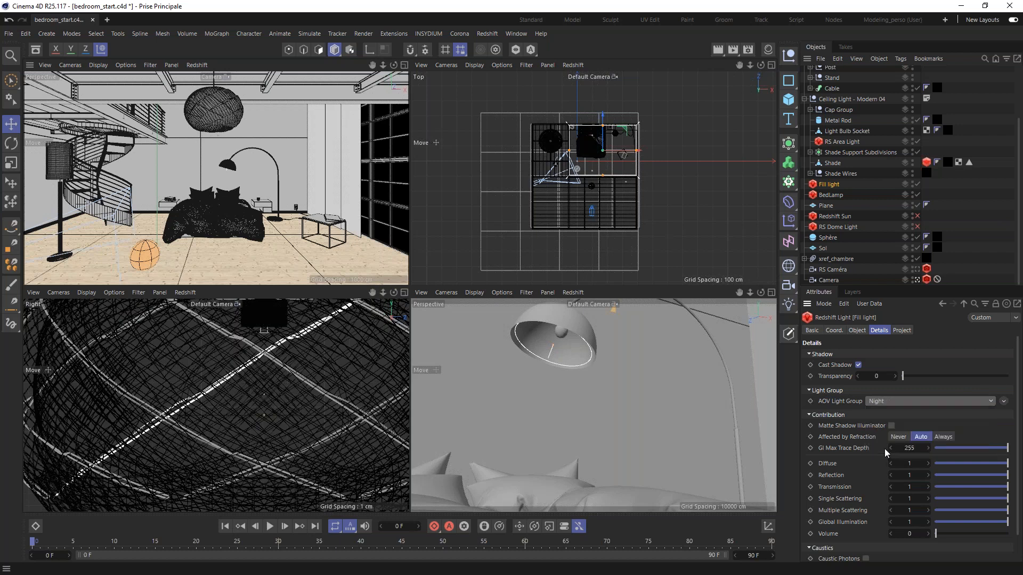
left_click(840, 142)
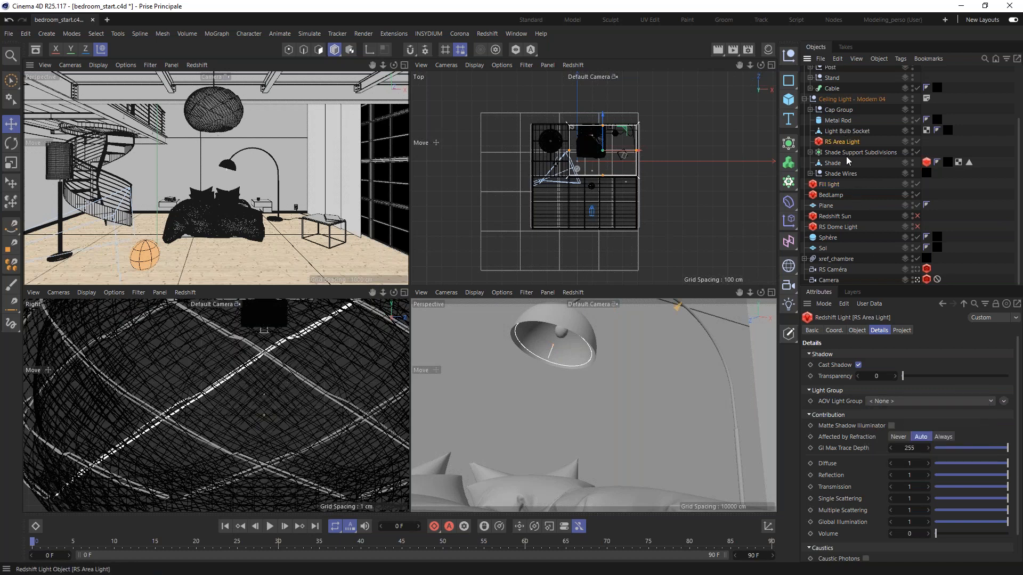
left_click(927, 401)
left_click(885, 449)
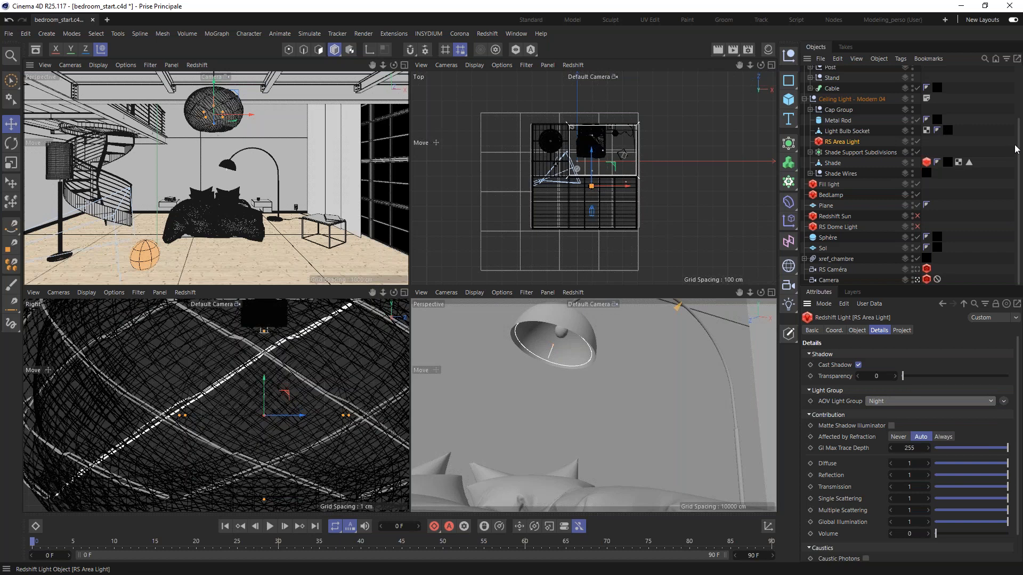
left_click_drag(1018, 150, 1008, 80)
left_click(856, 114)
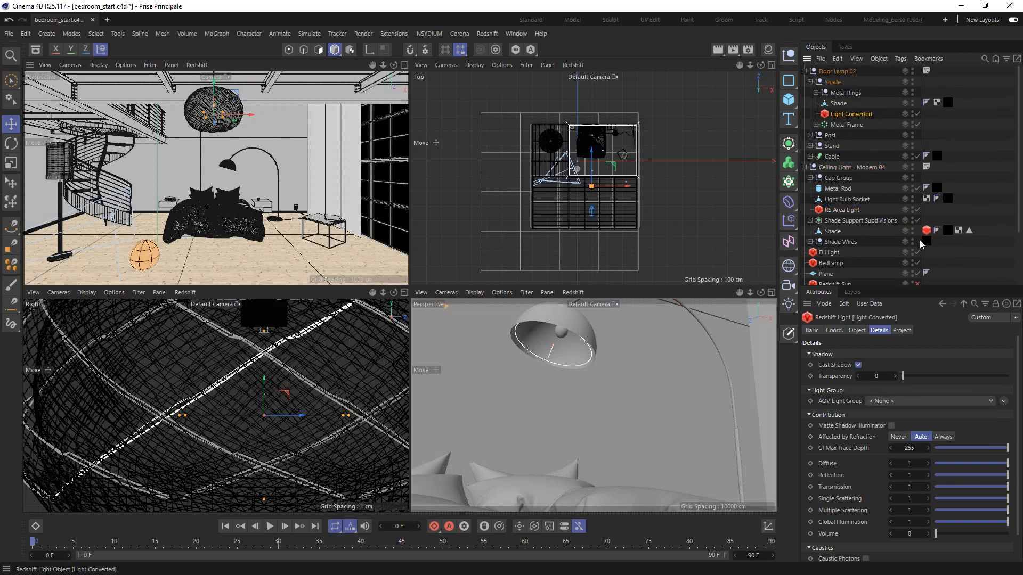
left_click(908, 401)
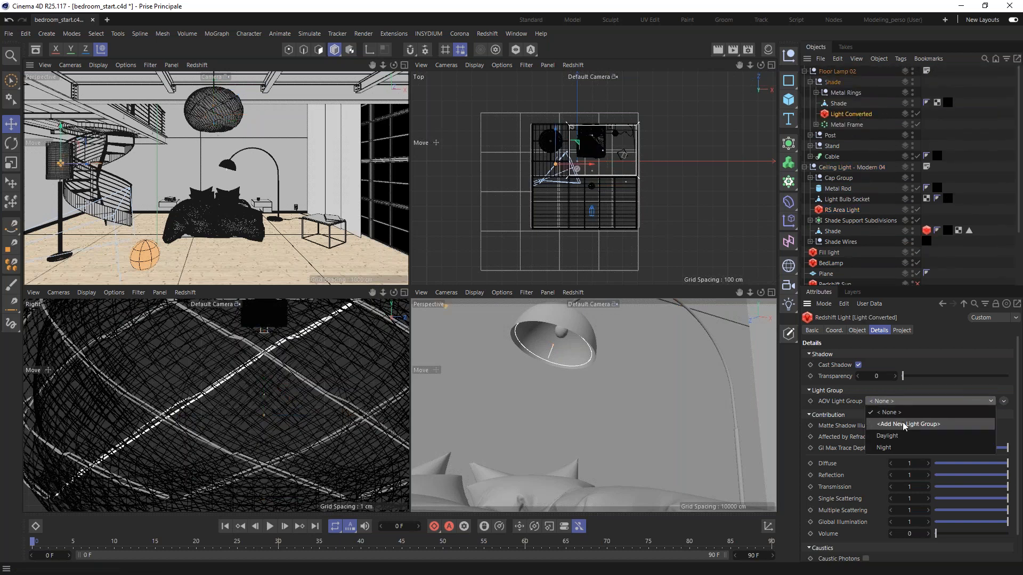
left_click(885, 448)
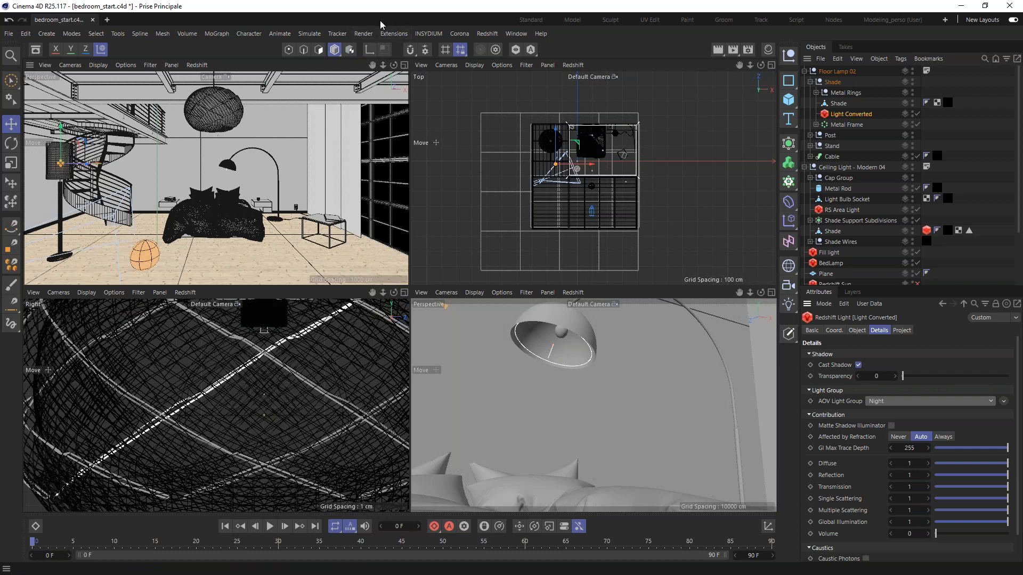
Open the Redshift AOV Manager and add the Diffuse Lighting and Global Illumination AOVs.
left_click(487, 33)
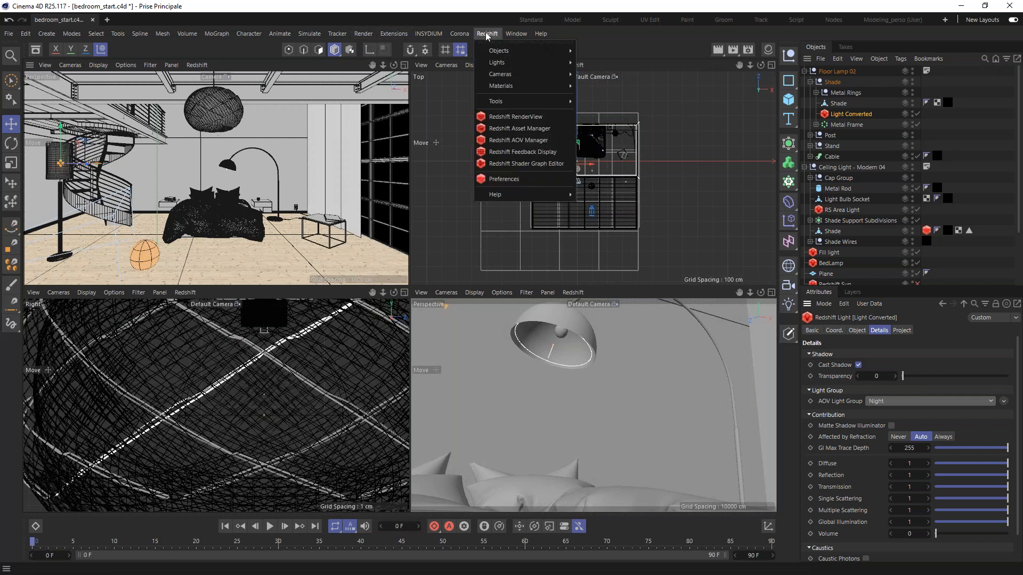
left_click(530, 140)
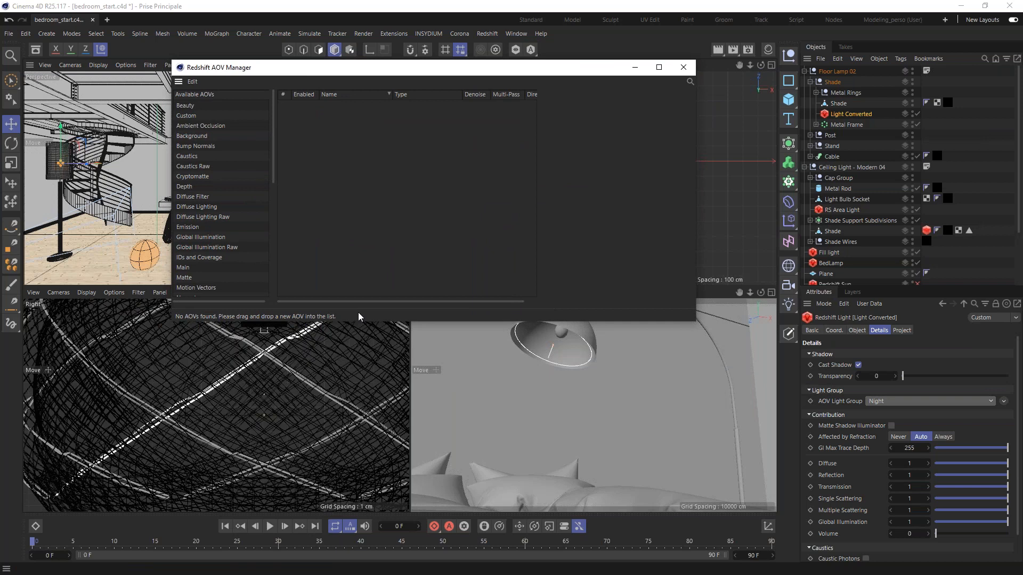
left_click_drag(361, 327, 361, 461)
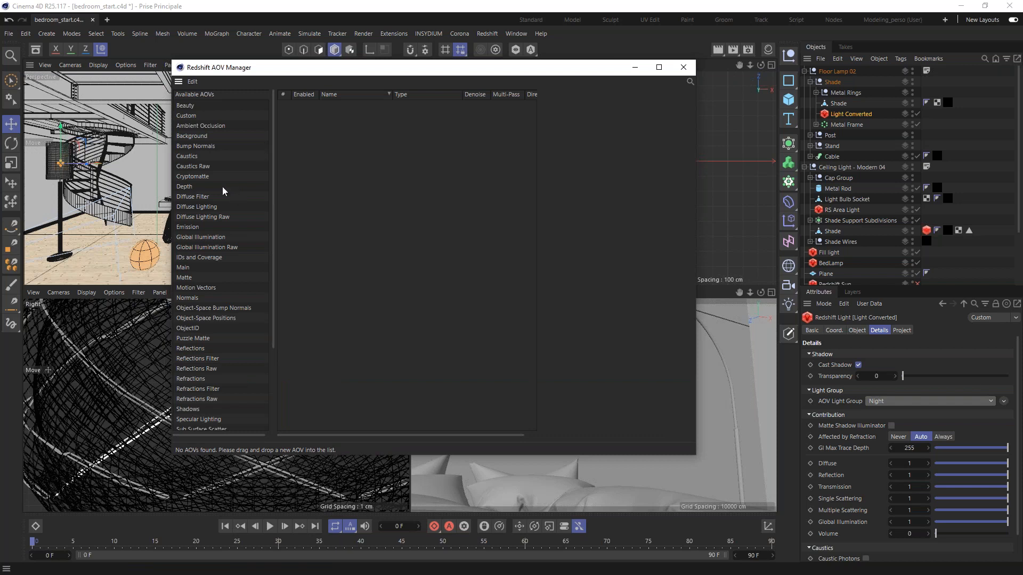
left_click_drag(189, 208, 356, 124)
left_click_drag(324, 75, 541, 121)
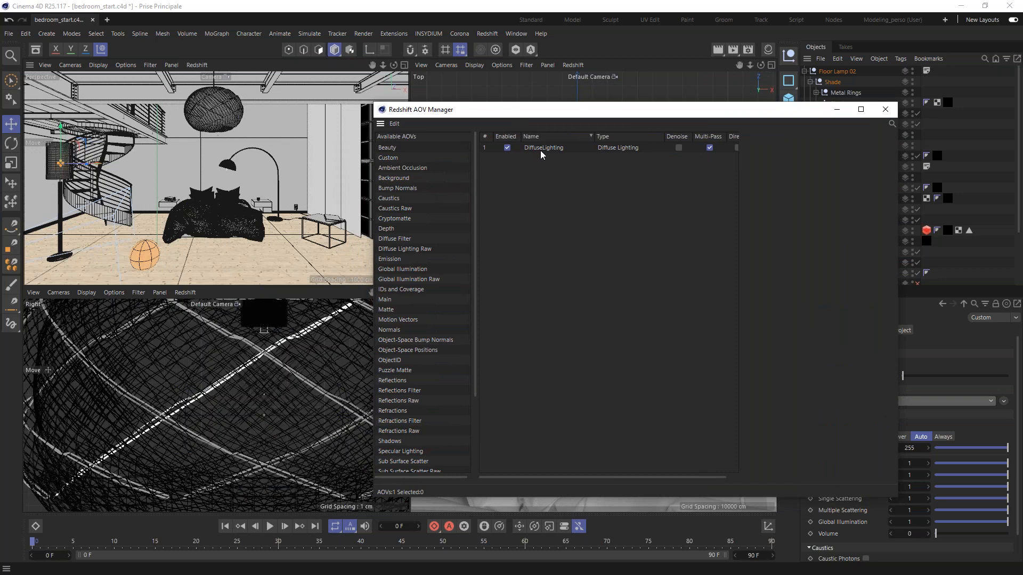
left_click_drag(493, 103, 316, 91)
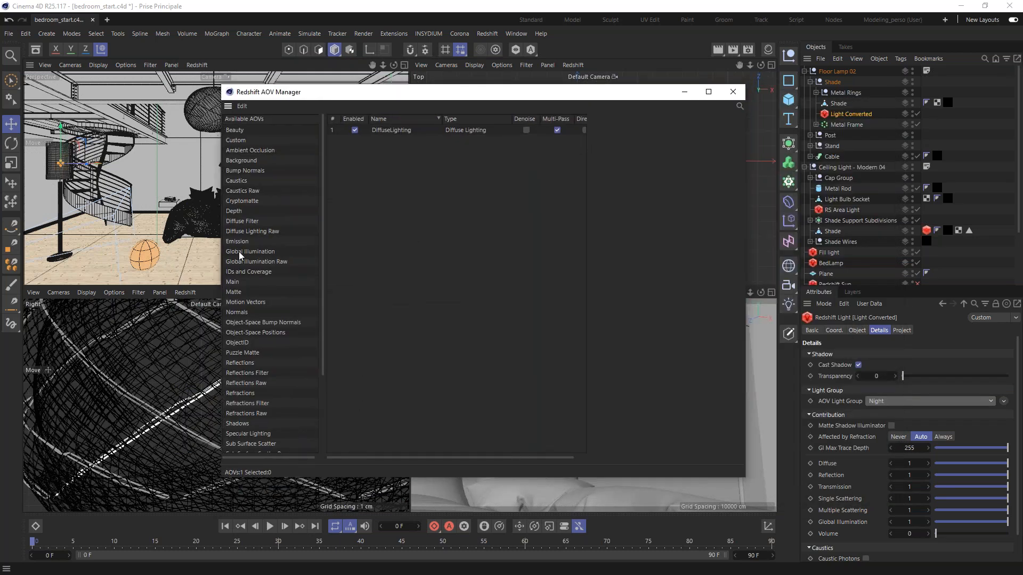
left_click_drag(256, 255, 380, 138)
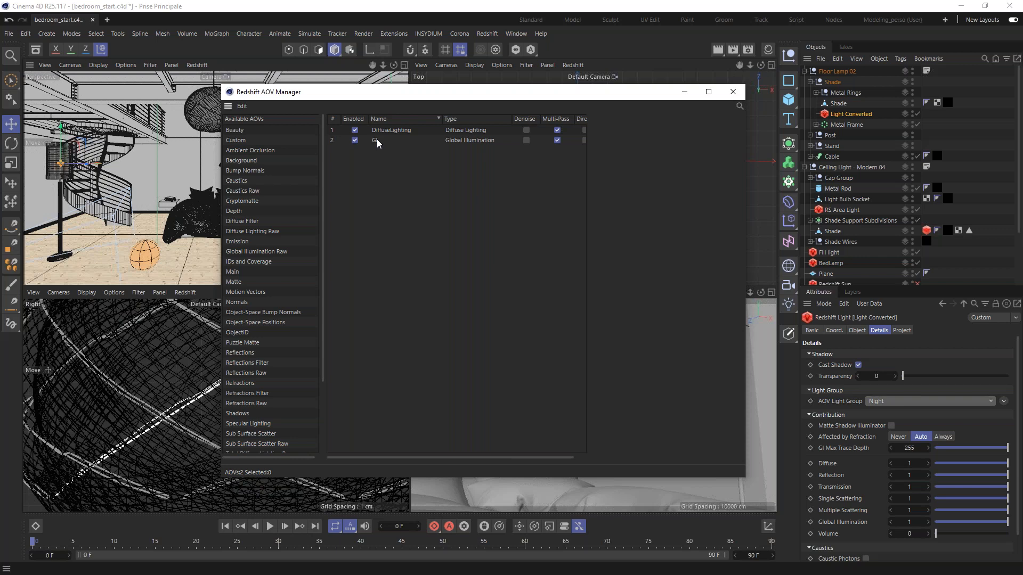
Check the Global Illumination options in the Redshift render settings, including the engines and trace depth.
left_click_drag(538, 94, 444, 116)
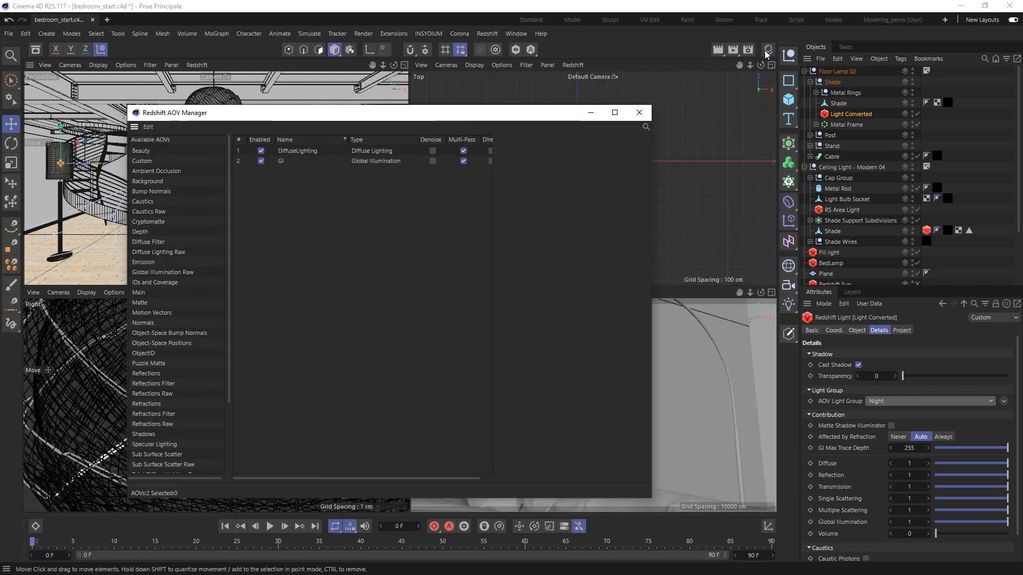
left_click(748, 50)
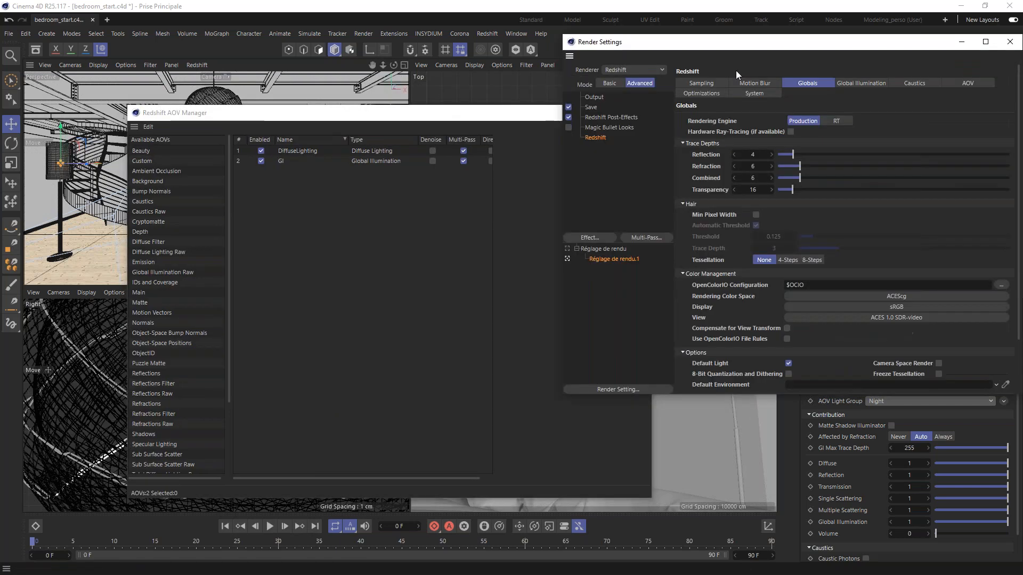
left_click(862, 85)
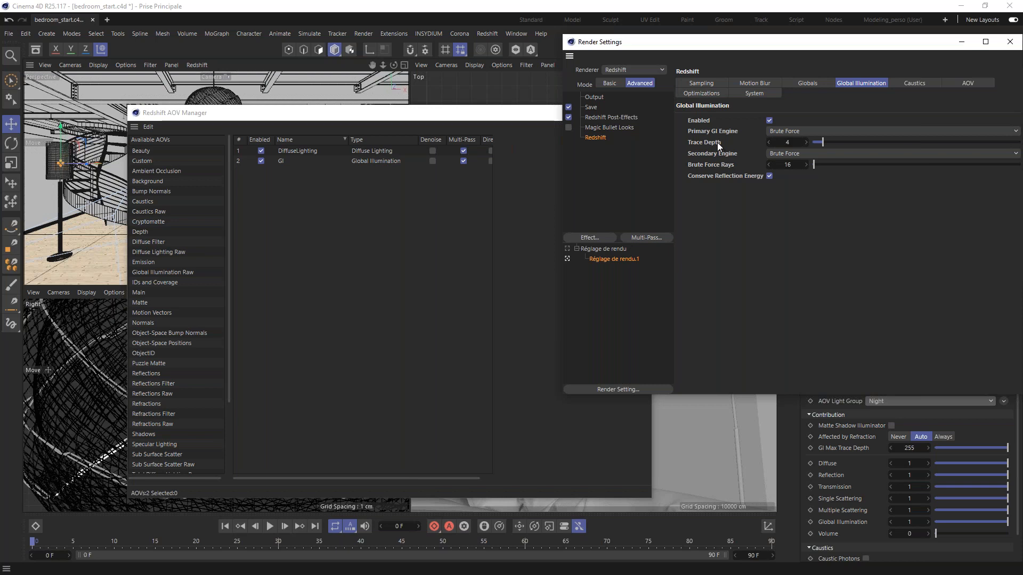
left_click(961, 42)
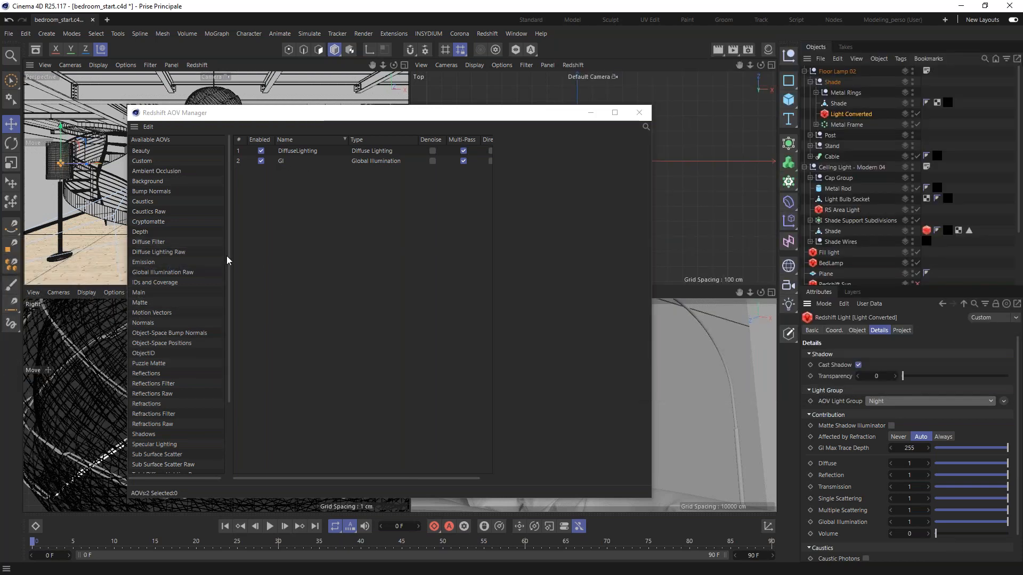
Add the Reflections and Specular Lighting AOVs to the active AOV list.
scroll(229, 311, "down", 3)
scroll(230, 311, "down", 2)
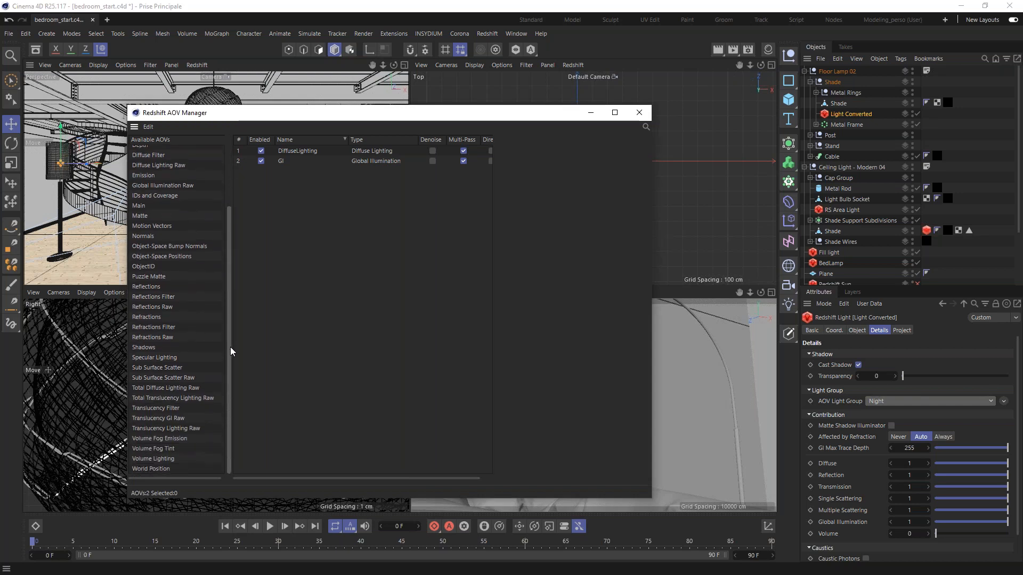
left_click_drag(149, 288, 294, 178)
left_click(291, 173)
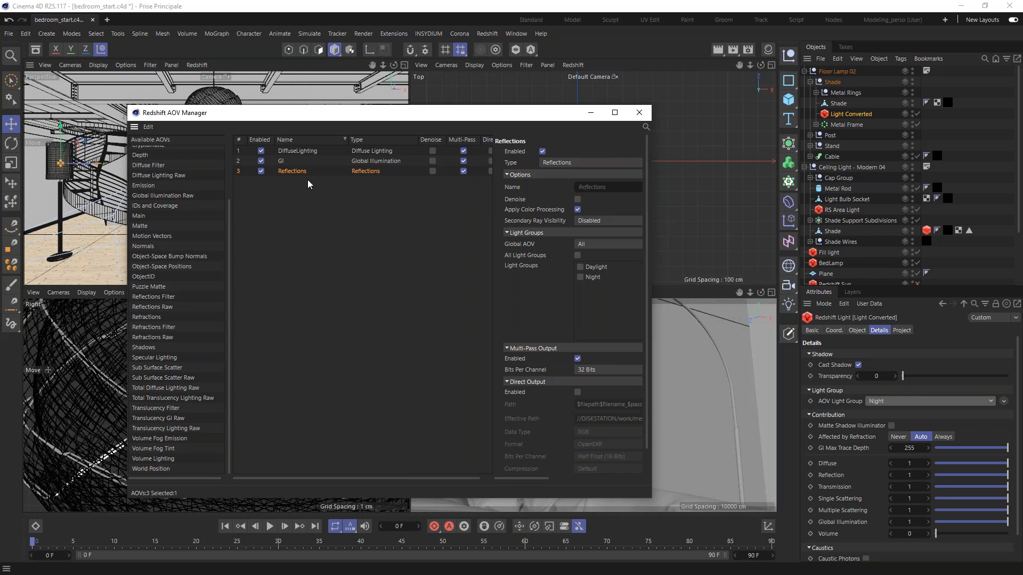
left_click_drag(164, 362, 299, 185)
left_click(289, 183)
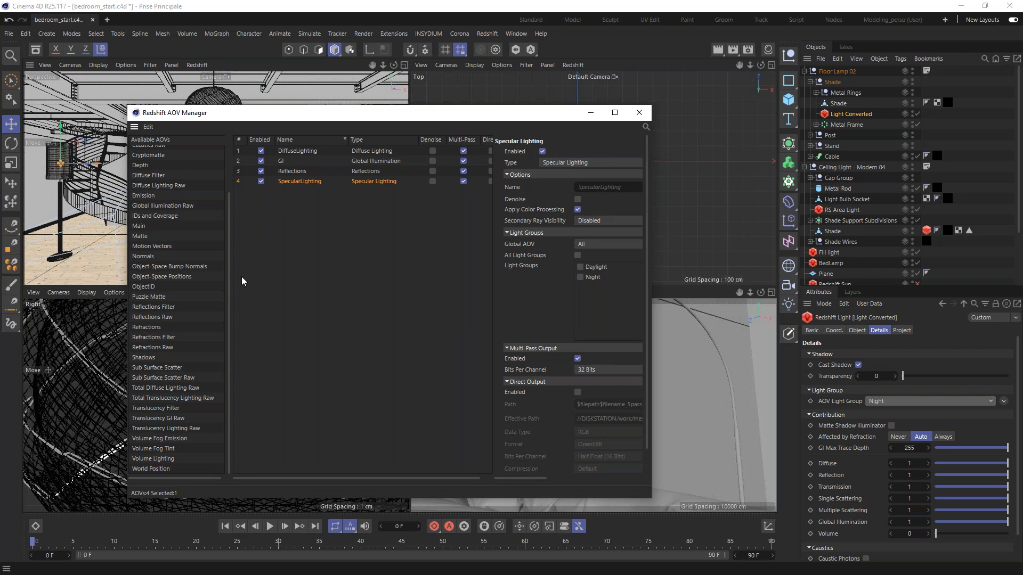
left_click_drag(231, 267, 235, 190)
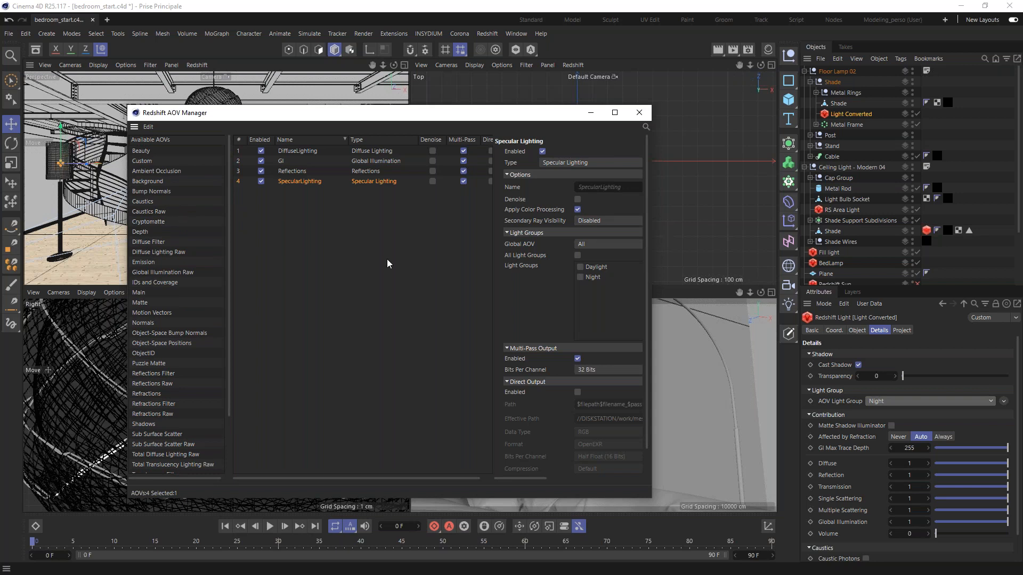
Enable All Light Groups for the DiffuseLighting, GI, Reflections and SpecularLighting AOVs.
left_click_drag(388, 117, 381, 154)
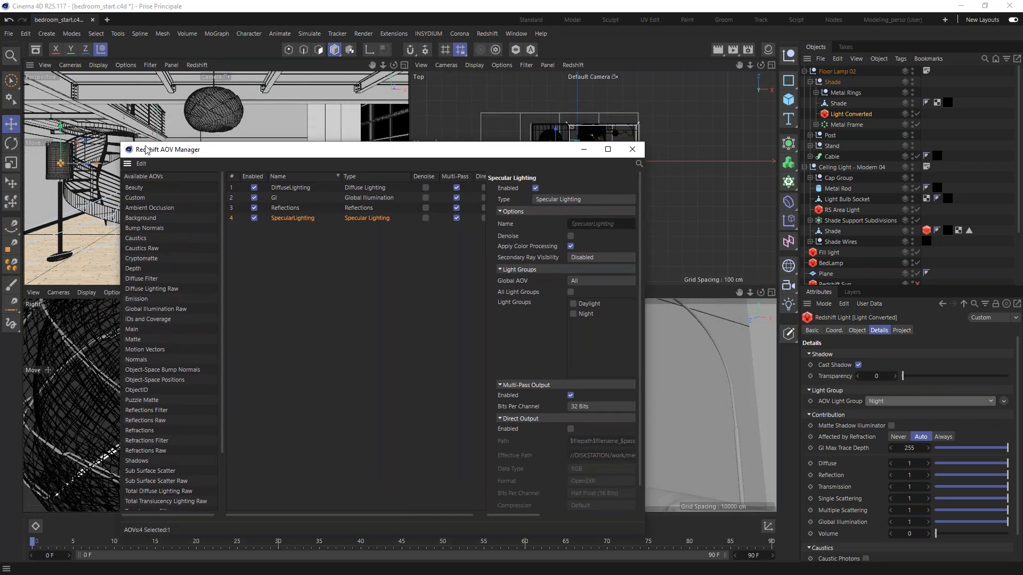
left_click(288, 189)
left_click_drag(405, 150, 335, 102)
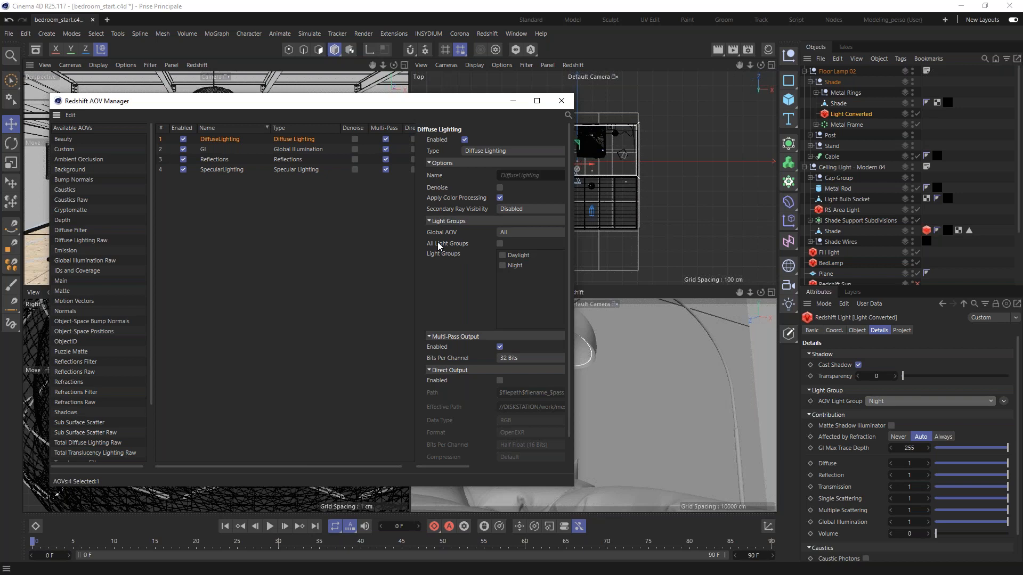
left_click(500, 244)
left_click(500, 243)
left_click(502, 255)
left_click(503, 255)
left_click(503, 266)
left_click(499, 244)
left_click(209, 149)
left_click(215, 159)
left_click(219, 170)
left_click(499, 243)
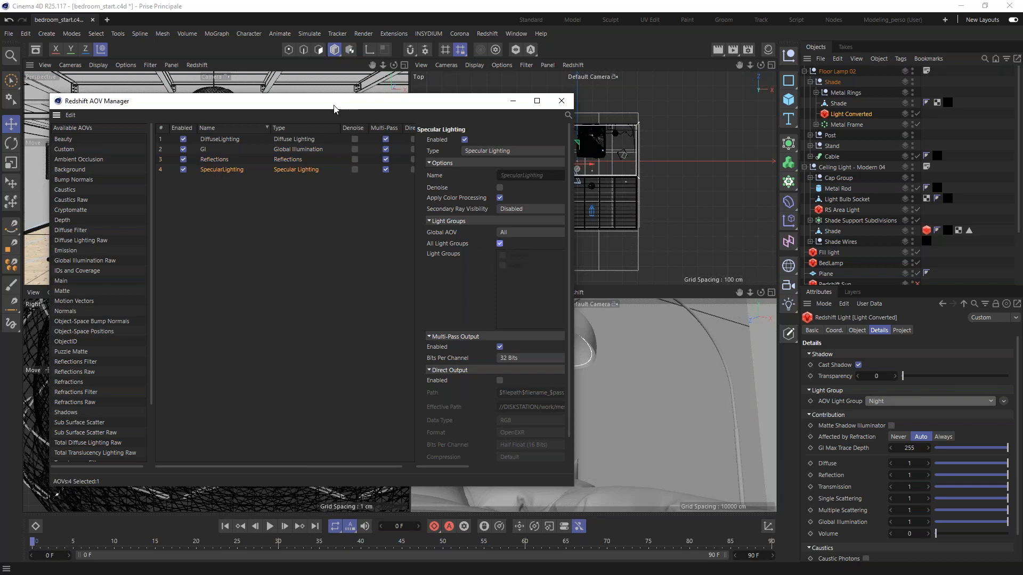
Close the AOV Manager and open the Redshift RenderView to preview the bedroom with the night lights.
left_click_drag(338, 106, 504, 122)
left_click(727, 116)
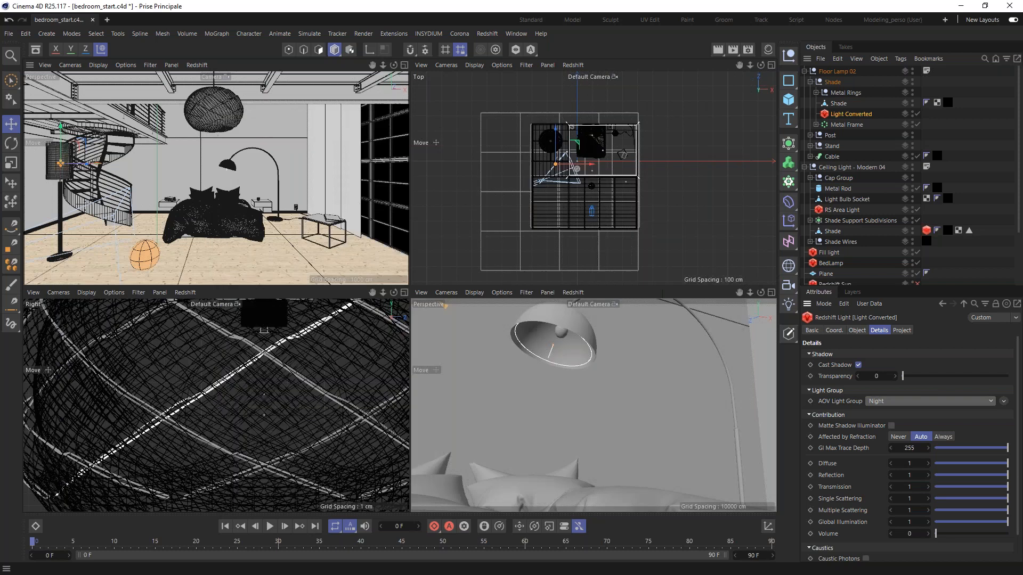
left_click(491, 34)
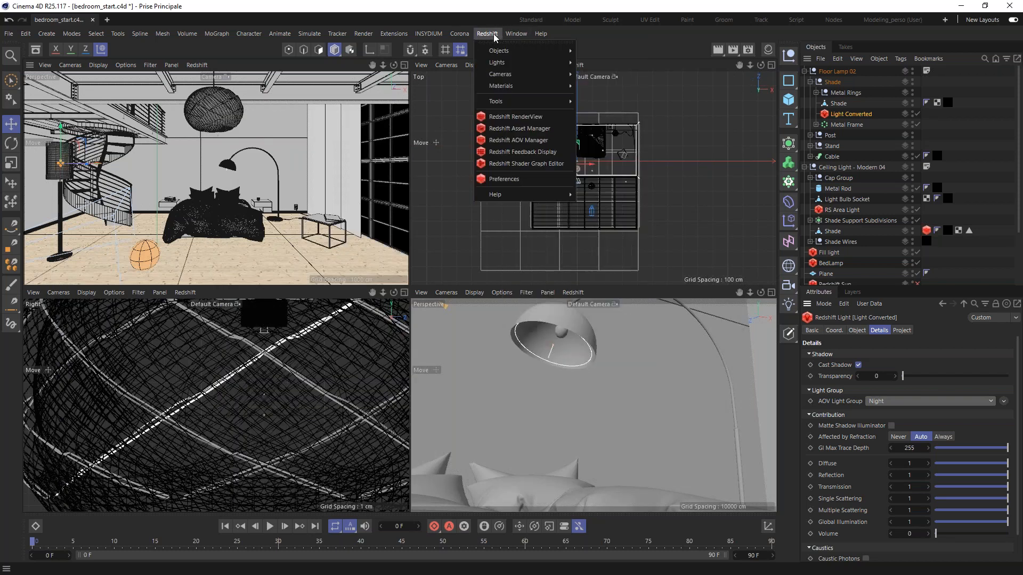
left_click(532, 117)
left_click_drag(608, 106, 167, 100)
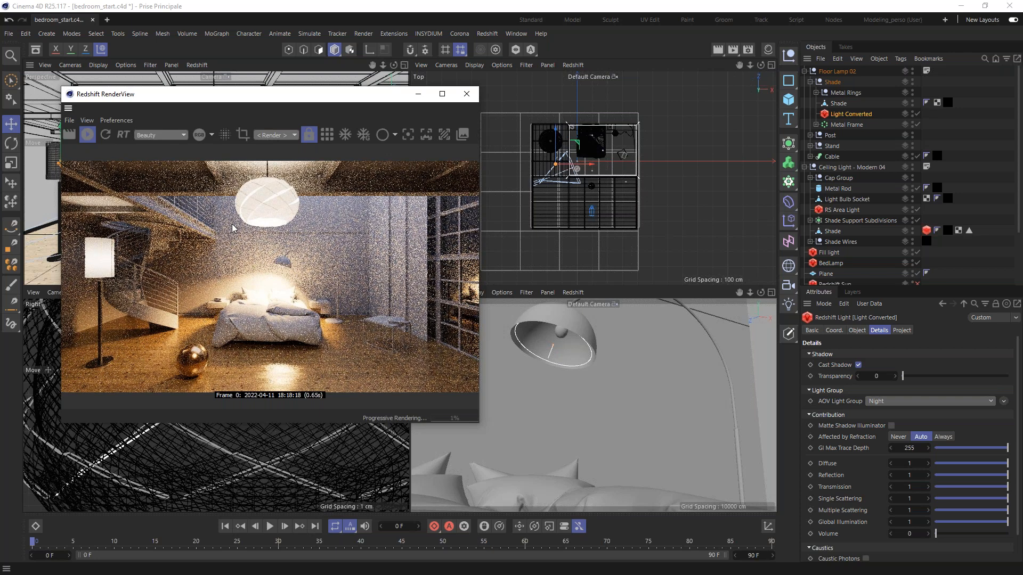
left_click_drag(295, 97, 437, 92)
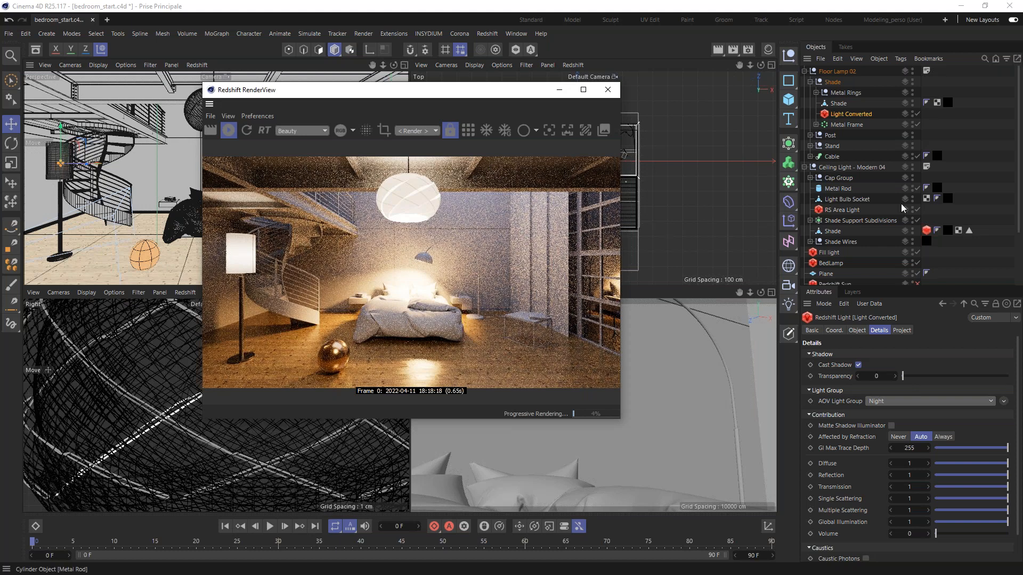
Enable the Redshift Sun and the RS Dome Light so daylight and night lights render together.
scroll(1012, 229, "down", 4)
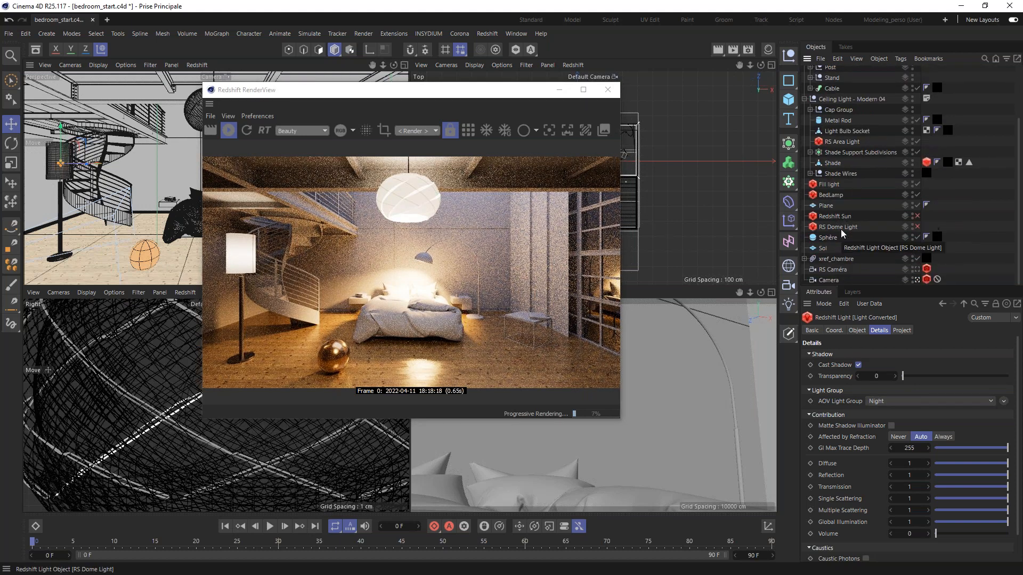
left_click_drag(367, 93, 340, 117)
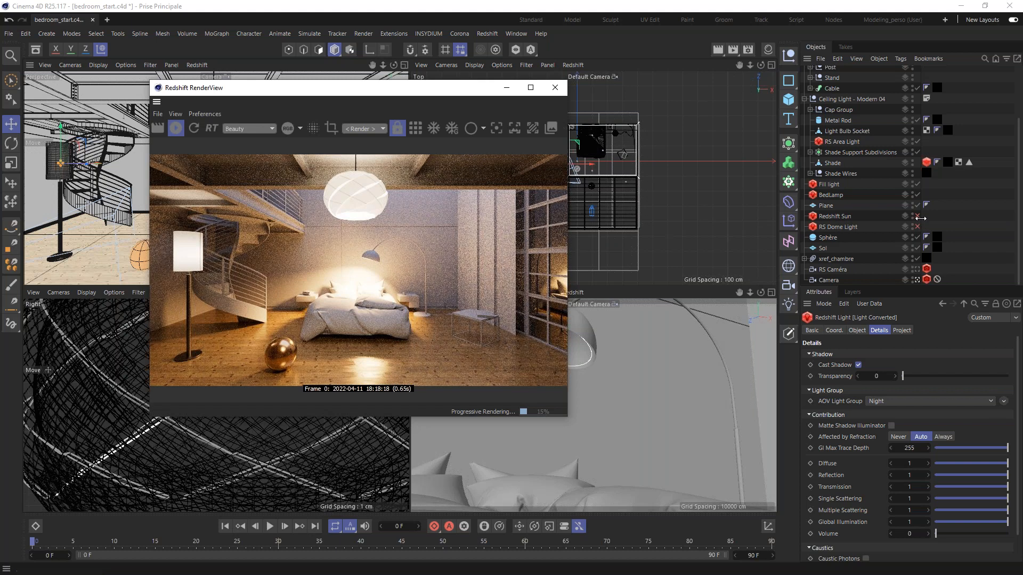
left_click(918, 216)
left_click(918, 226)
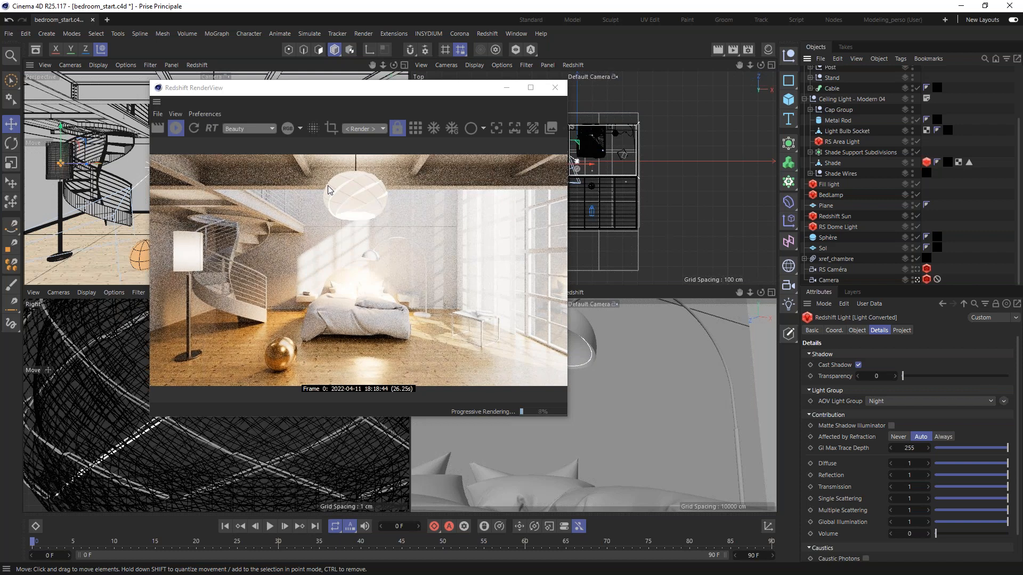
Enlarge the Redshift RenderView window so the bedroom preview fills most of the workspace.
left_click_drag(256, 88, 243, 69)
left_click(226, 110)
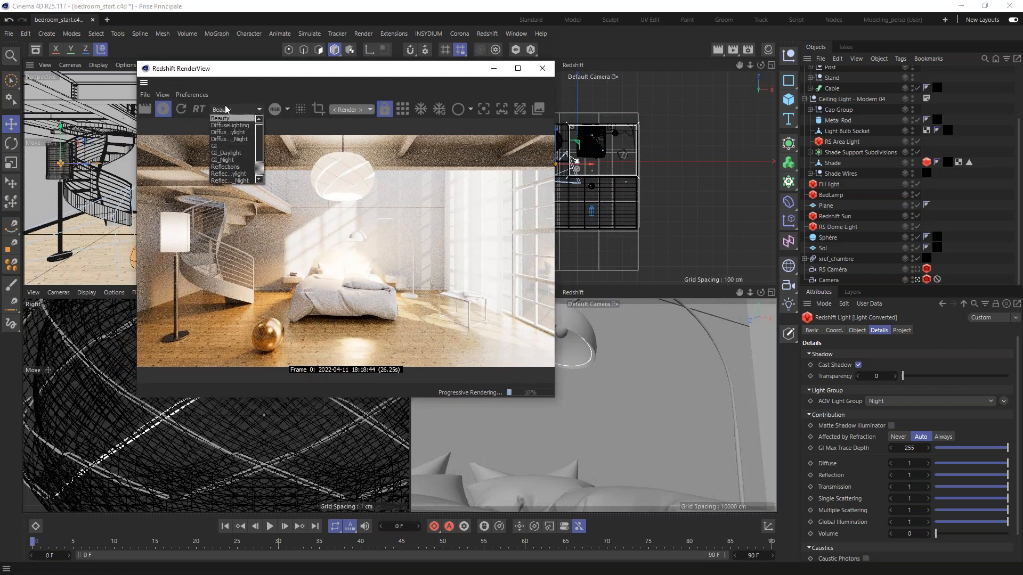
left_click_drag(248, 72, 185, 56)
left_click_drag(496, 385, 785, 536)
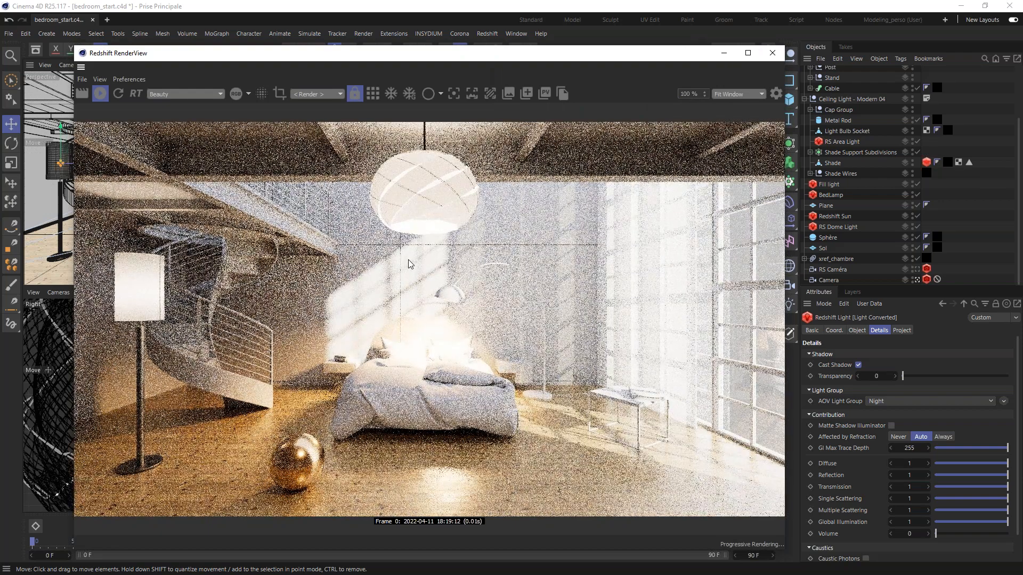
Preview the DiffuseLighting AOV and its Daylight and Night light group passes in the RenderView.
left_click(174, 95)
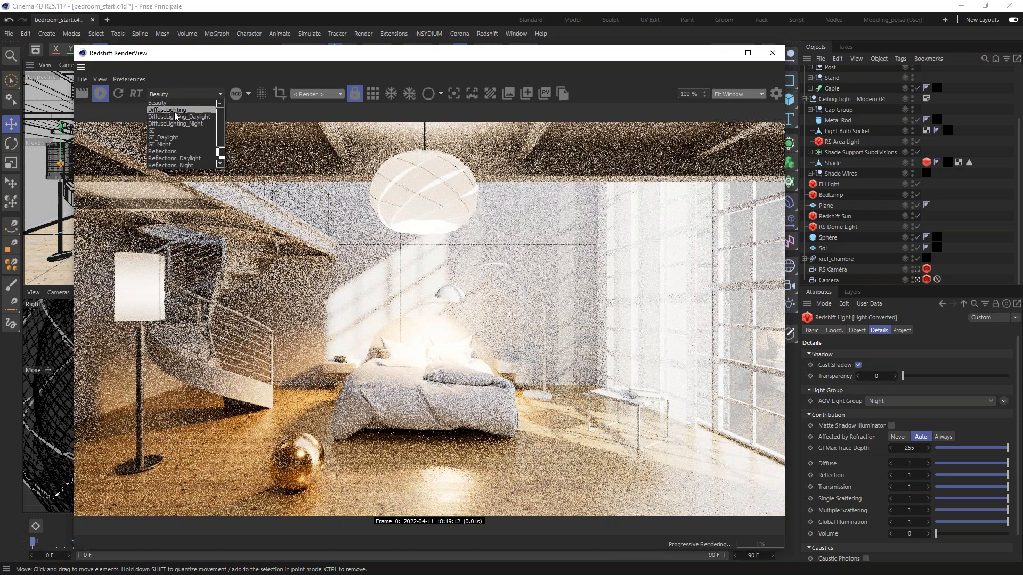
left_click(174, 110)
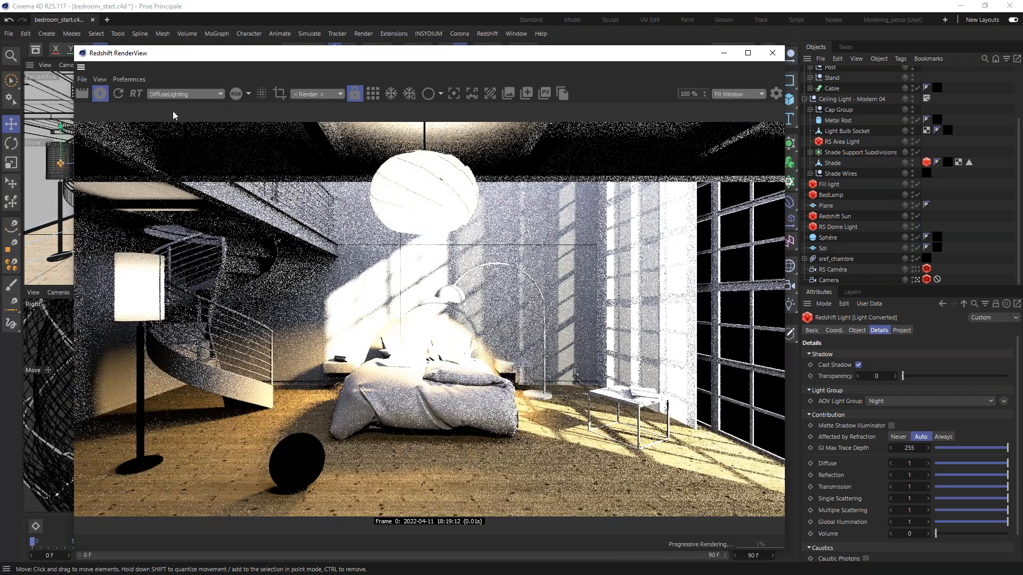
left_click(195, 92)
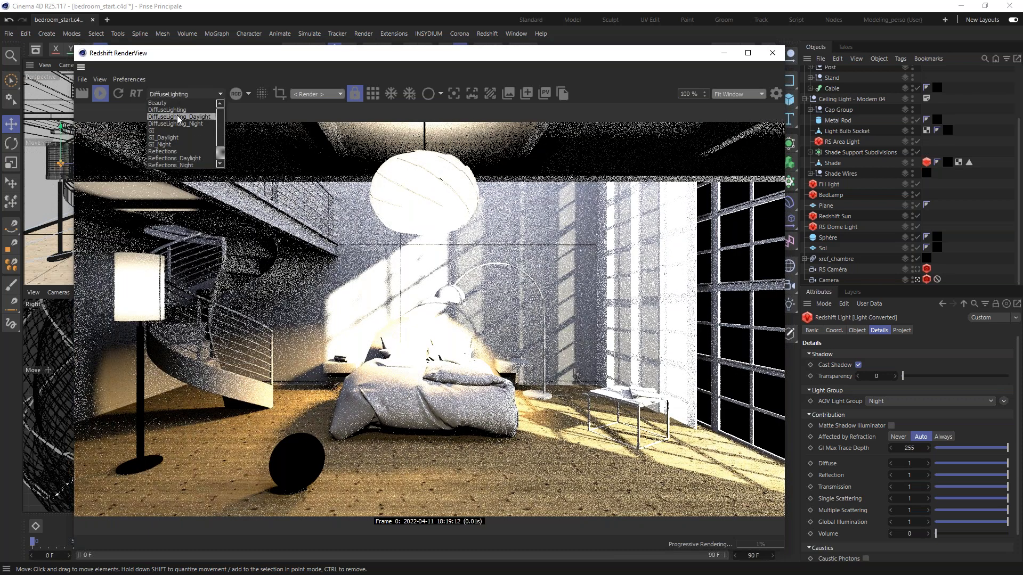
left_click(178, 117)
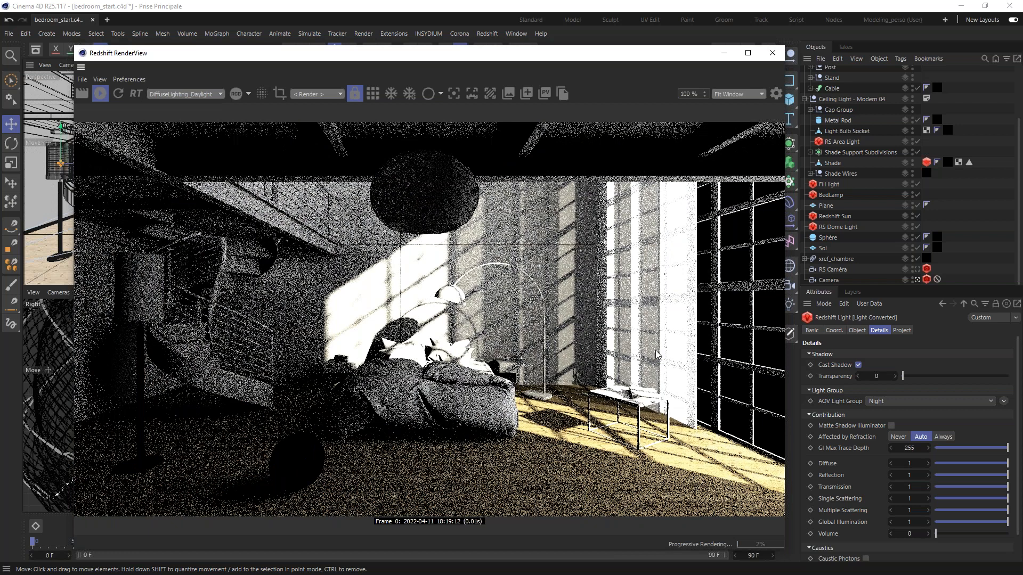
left_click(189, 94)
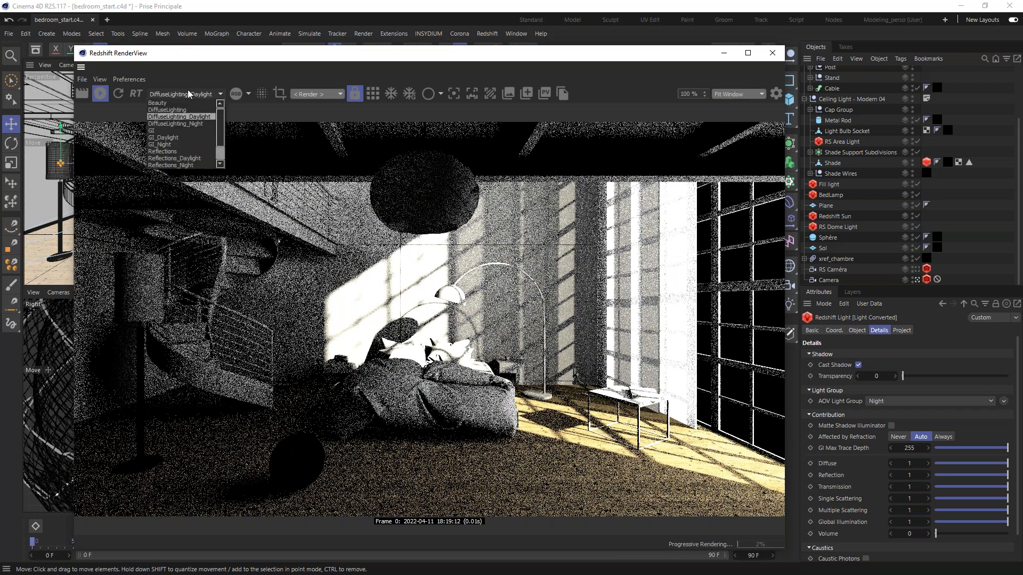
left_click(175, 124)
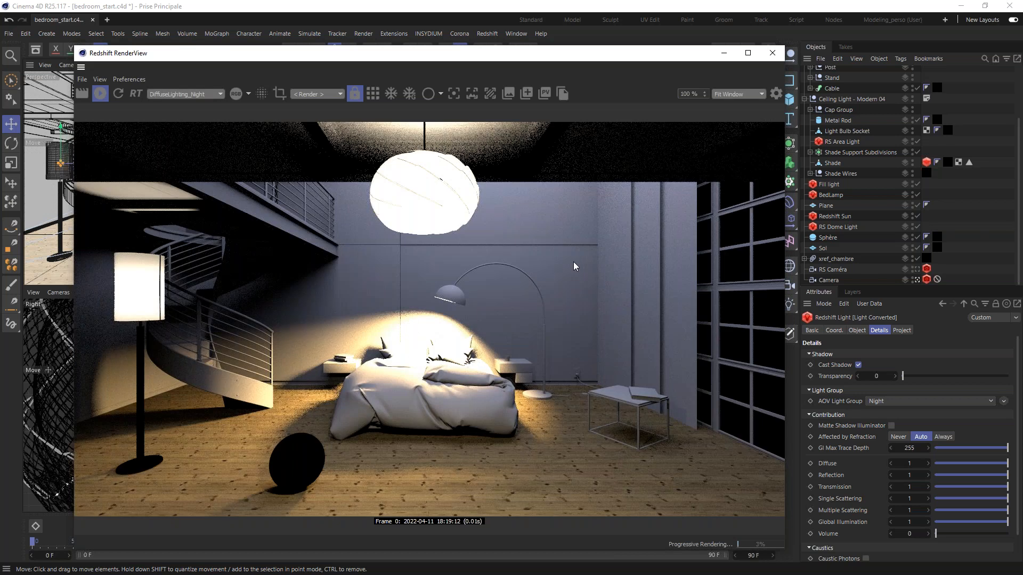
Preview the GI AOV and the separate GI_Daylight and GI_Night passes.
left_click(186, 95)
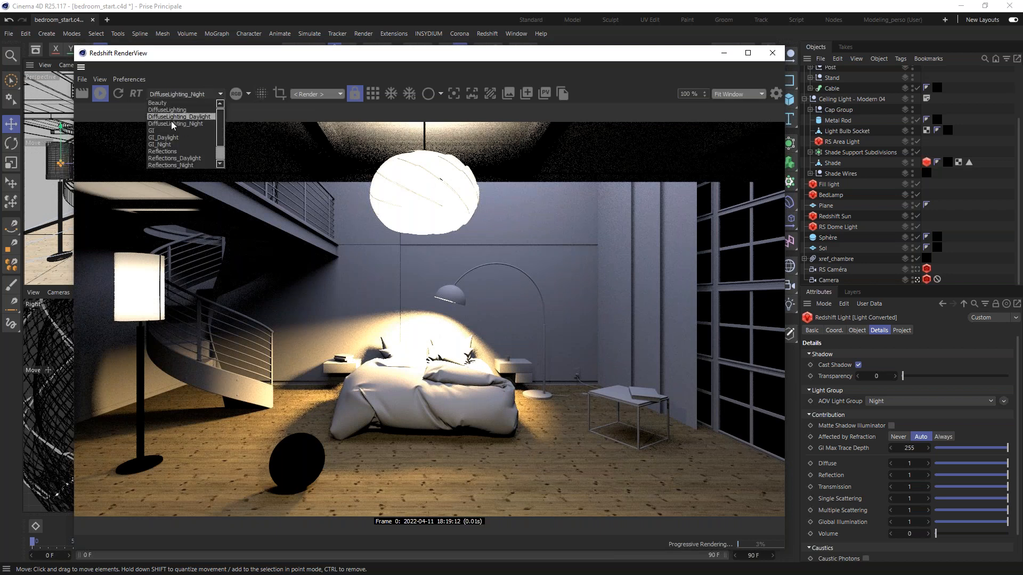
left_click(155, 131)
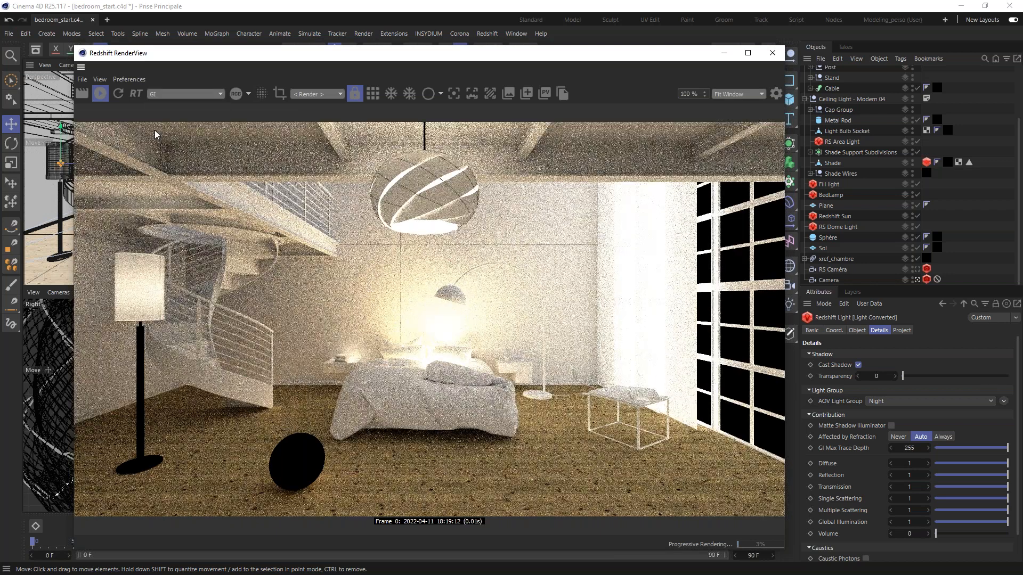
left_click(187, 96)
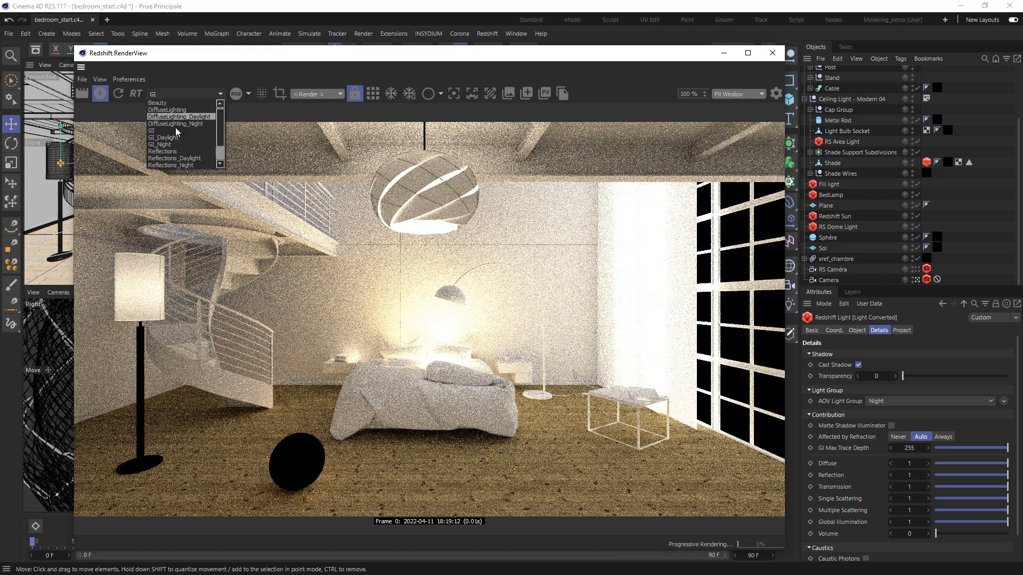
left_click(170, 138)
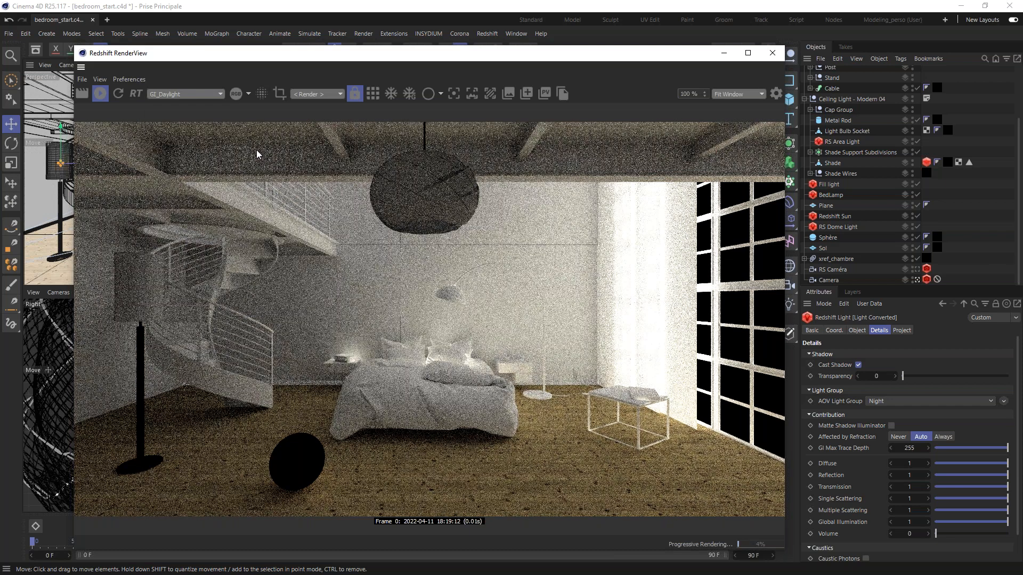
left_click(178, 94)
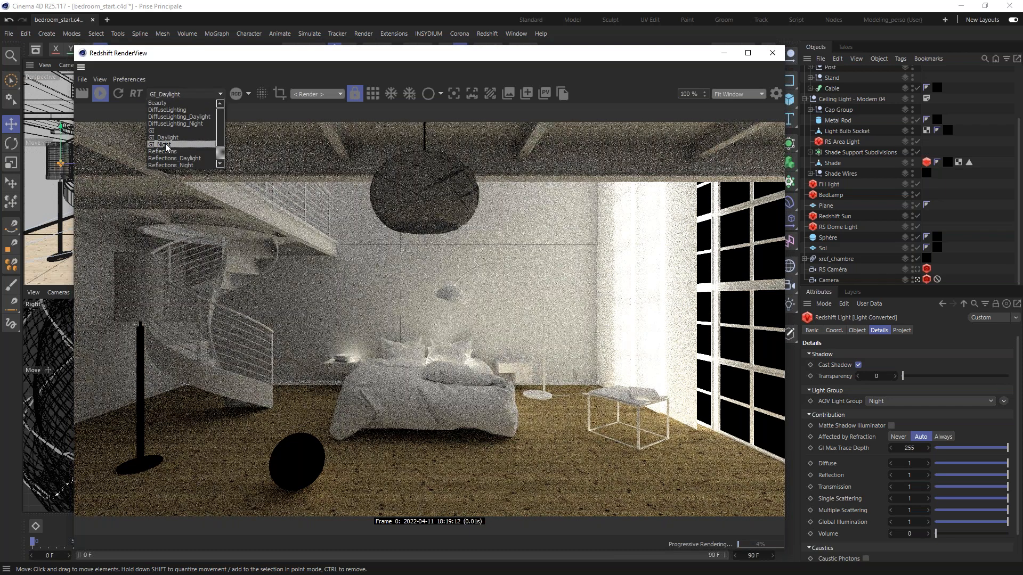
left_click(166, 145)
Preview the Reflections AOV followed by its Reflections_Daylight and Reflections_Night passes.
left_click(180, 96)
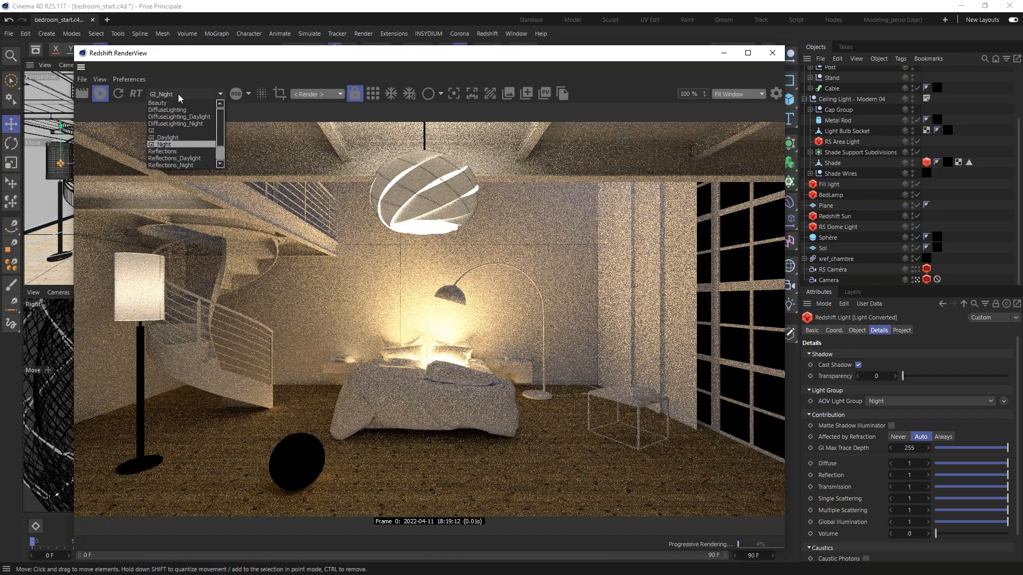
left_click(162, 152)
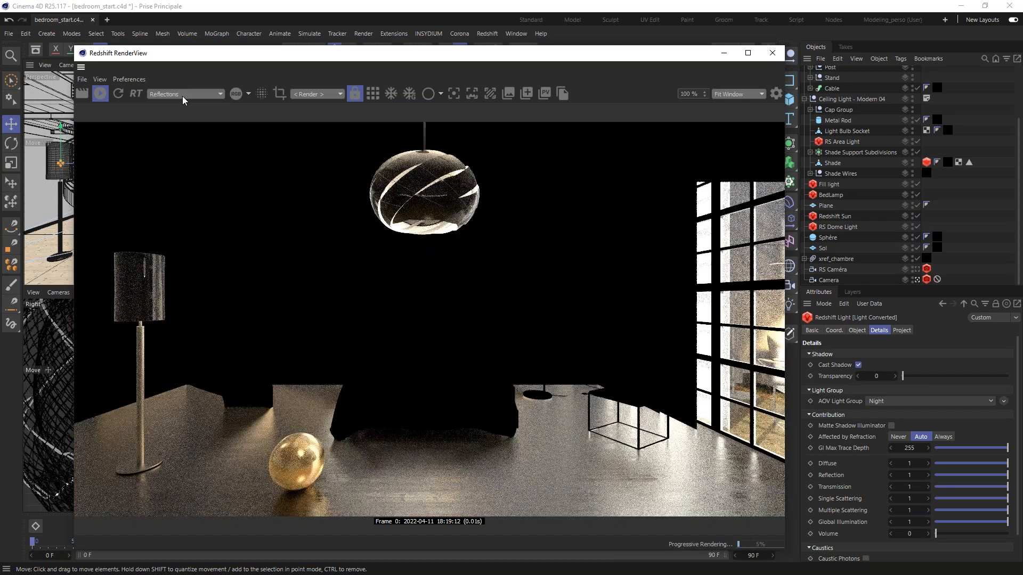
left_click(187, 95)
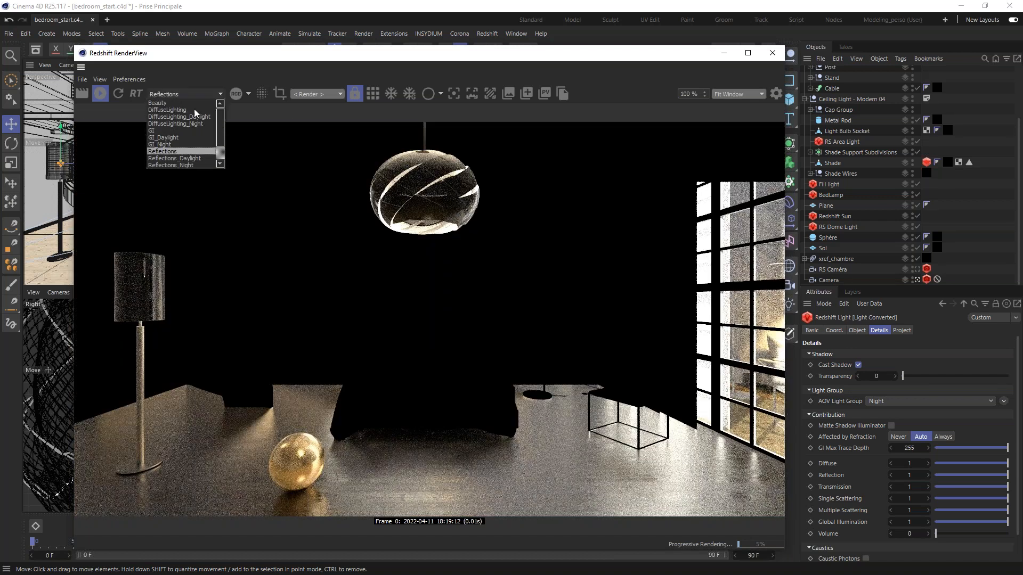
left_click(174, 159)
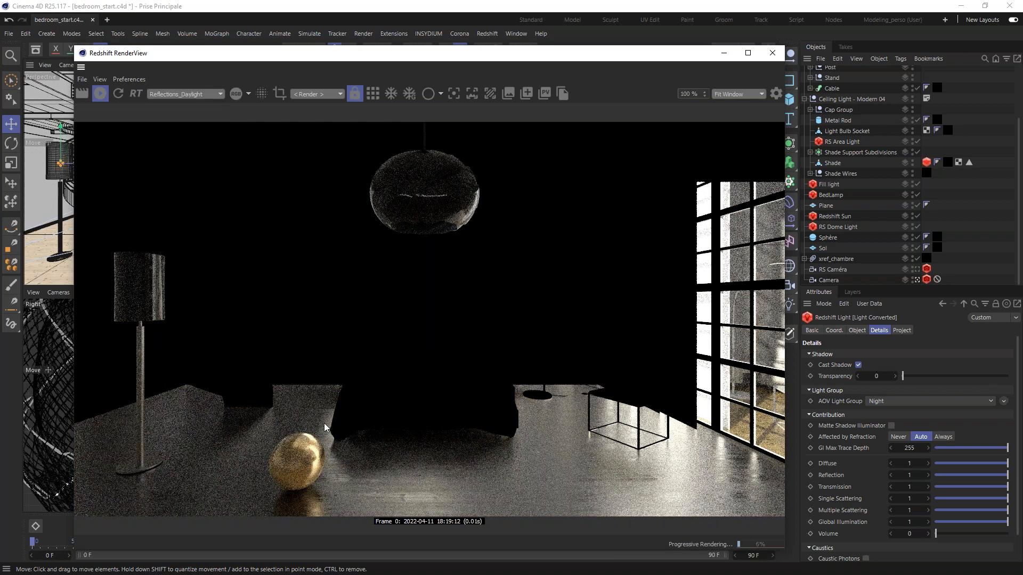
left_click(179, 95)
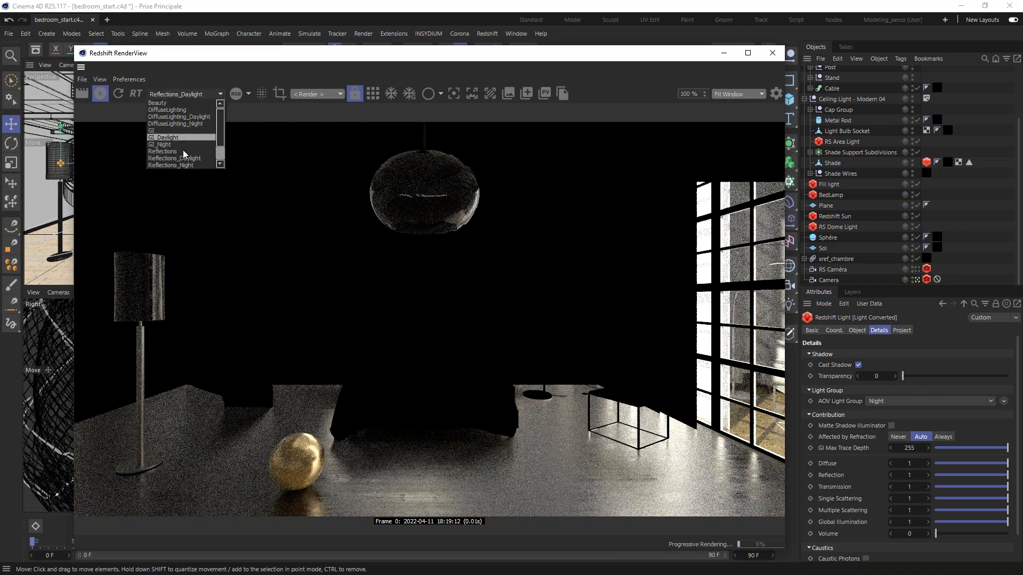
left_click(172, 165)
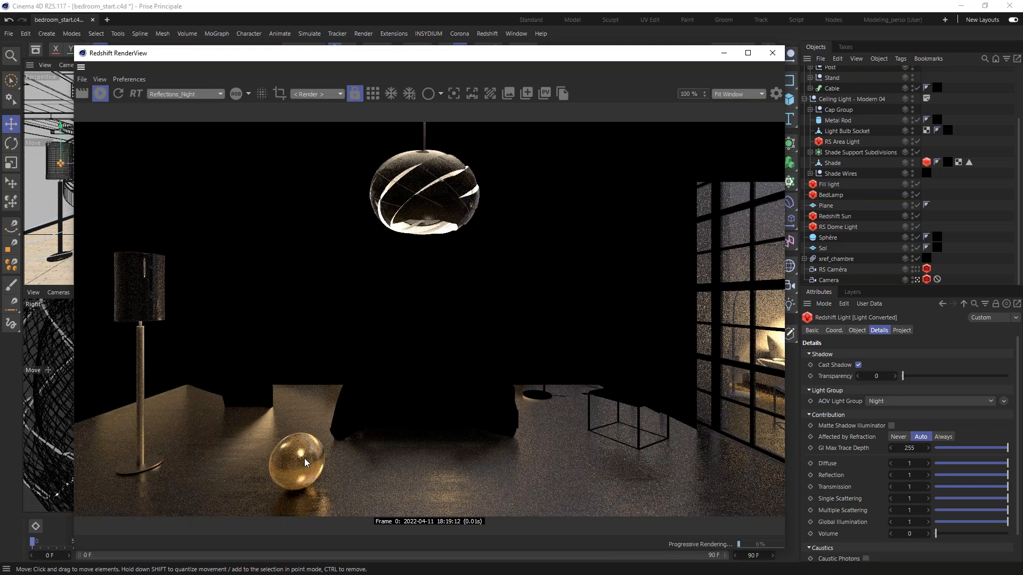
Preview the SpecularLighting_Daylight and SpecularLighting_Night passes, and return the RenderView to Beauty.
left_click(192, 94)
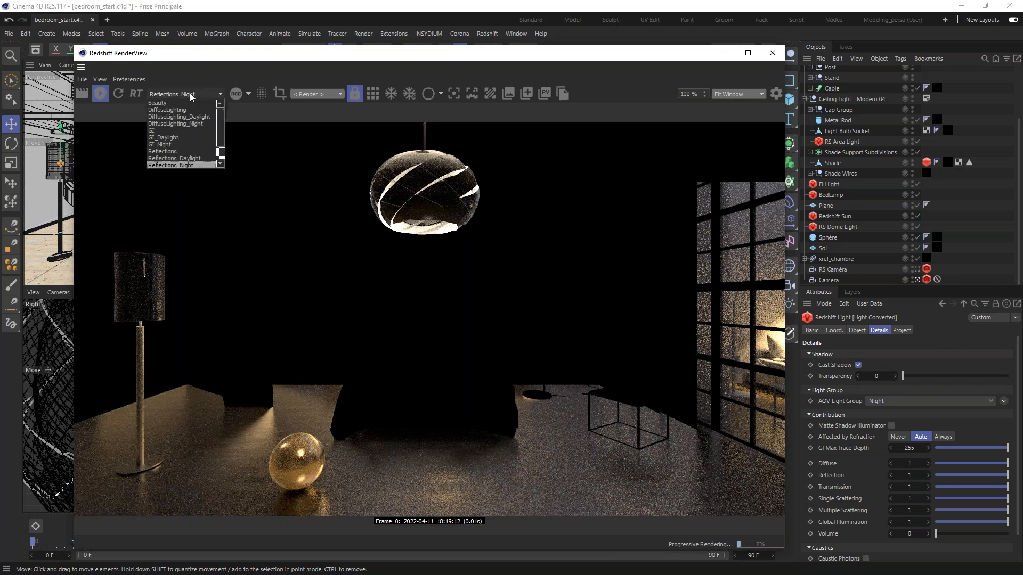
scroll(211, 138, "down", 3)
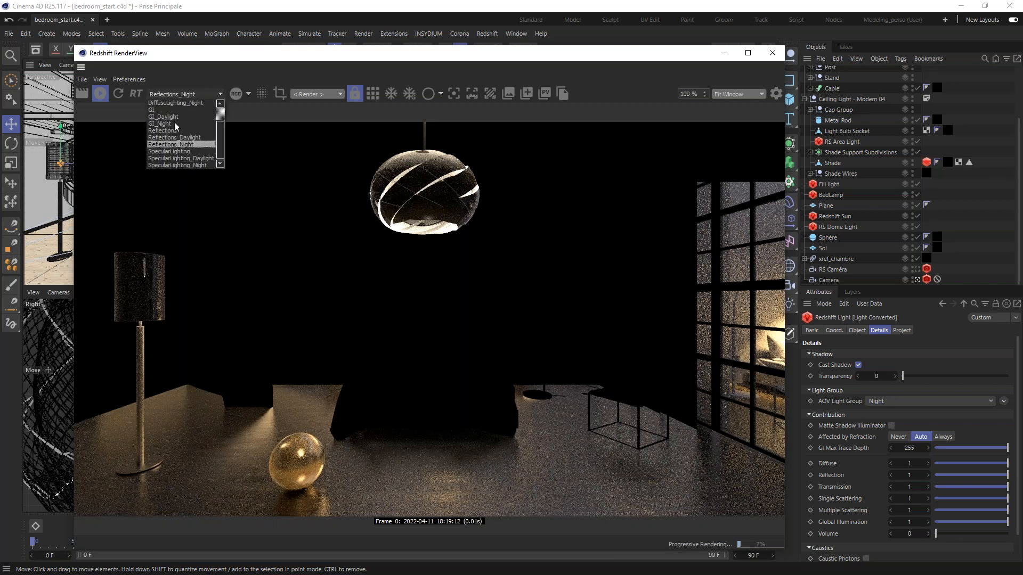
left_click(188, 158)
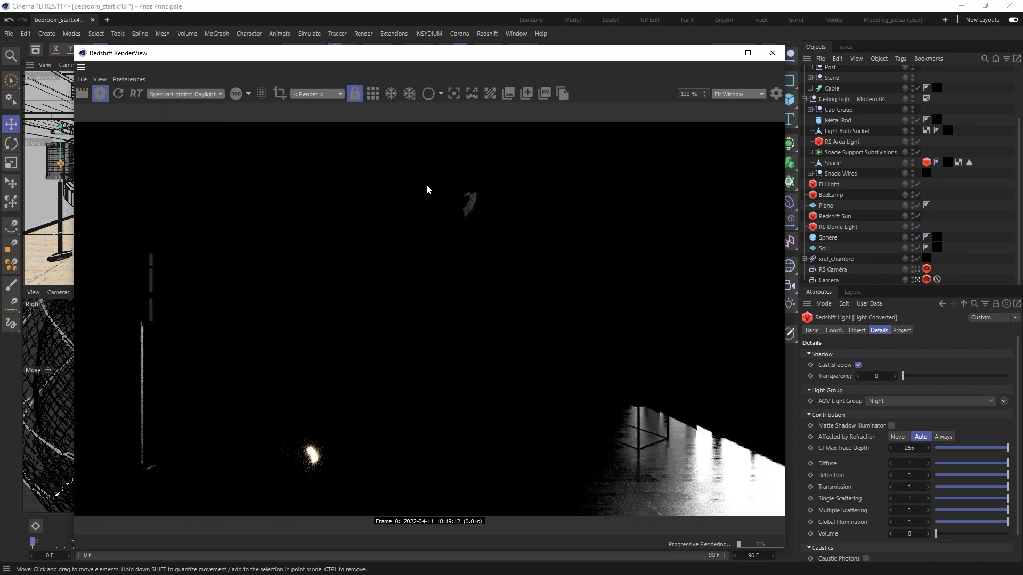
left_click(204, 96)
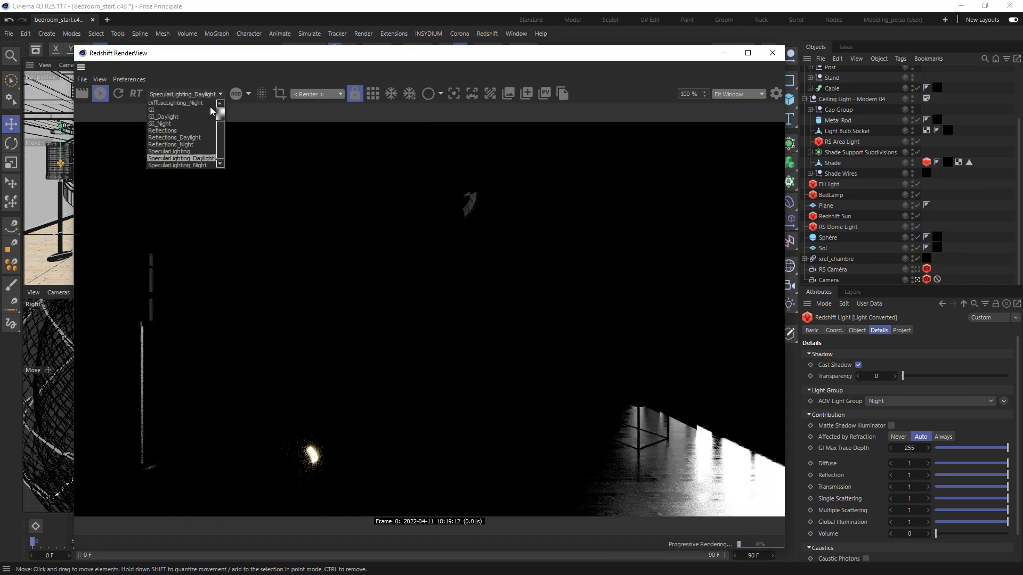
left_click(192, 165)
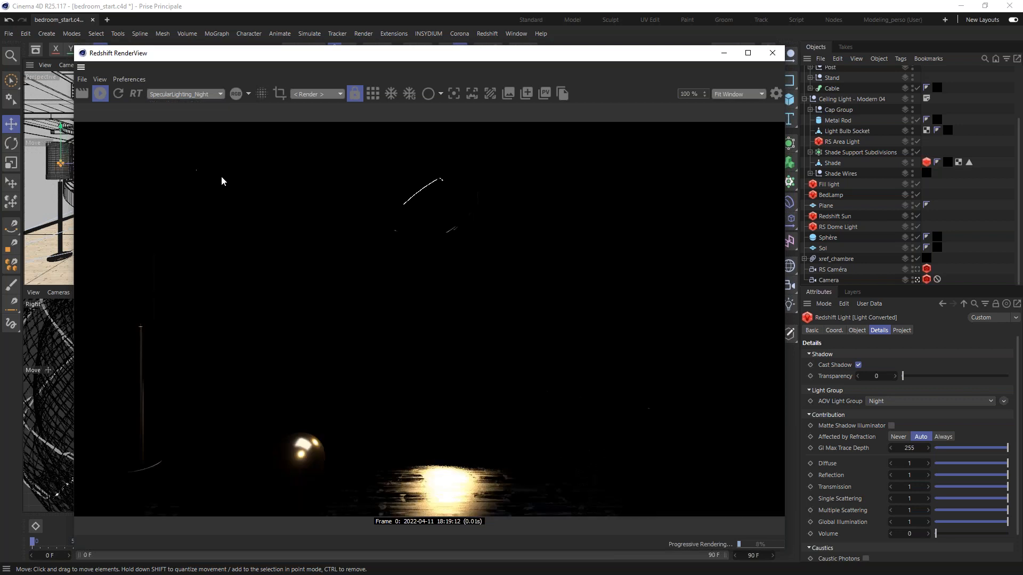
left_click(196, 95)
left_click(172, 103)
Reposition the RenderView and open the render settings beside it, showing Redshift's Global Illumination options.
left_click_drag(326, 53, 348, 37)
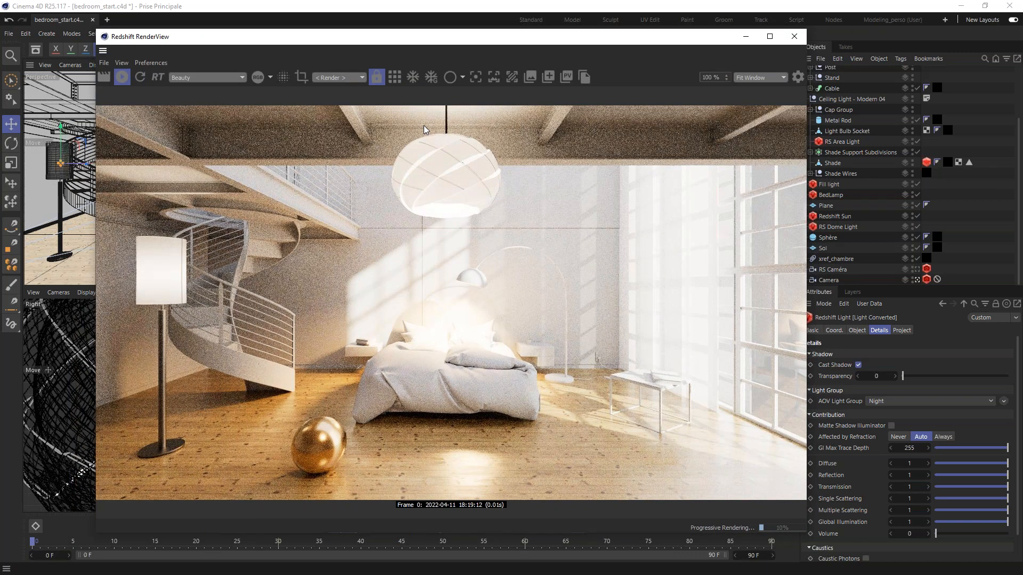
left_click_drag(357, 42, 315, 61)
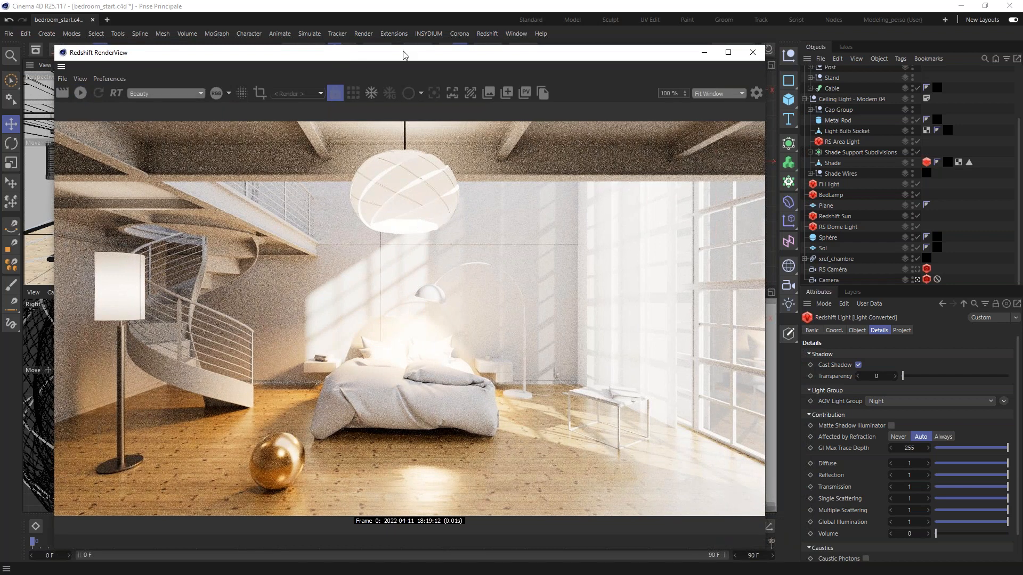
left_click_drag(440, 63, 422, 99)
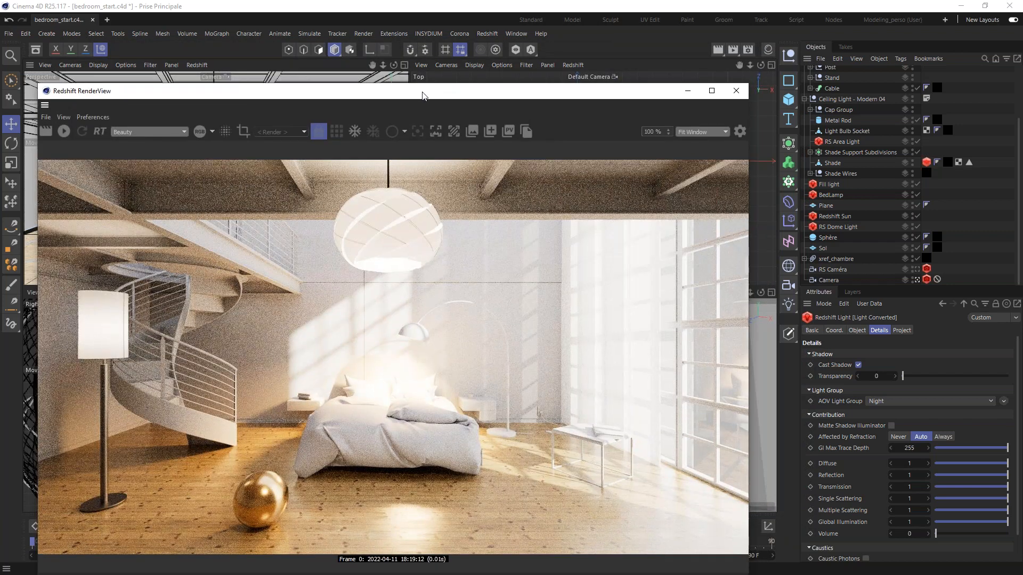
key("ctrl+b")
left_click_drag(821, 51, 480, 48)
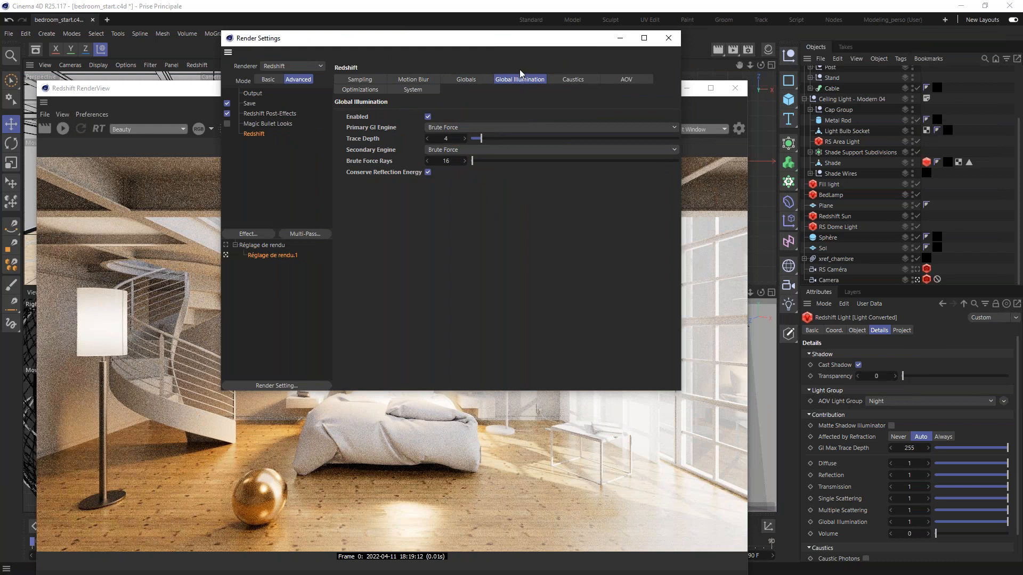
left_click_drag(504, 42, 573, 84)
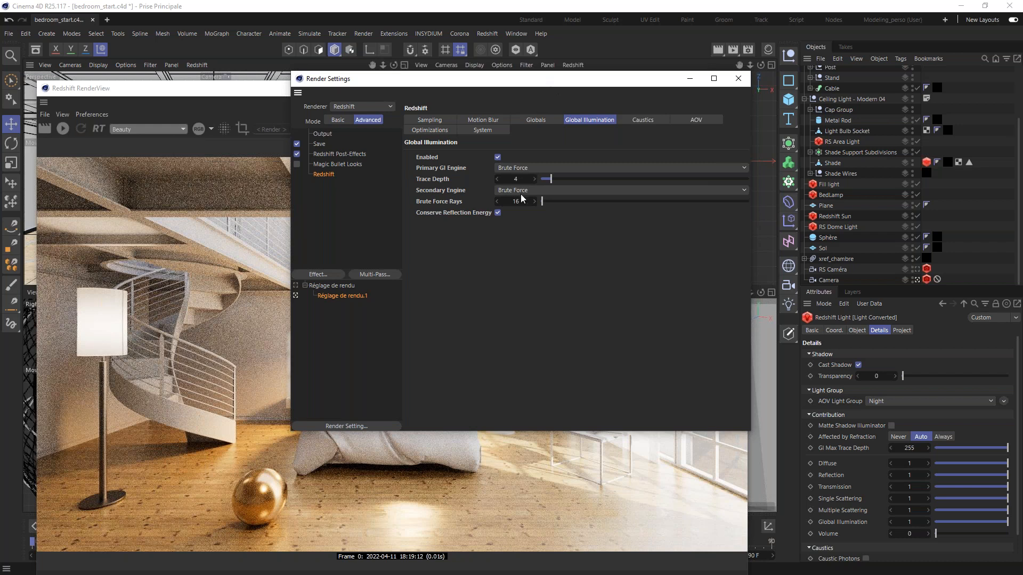
left_click_drag(493, 86, 722, 75)
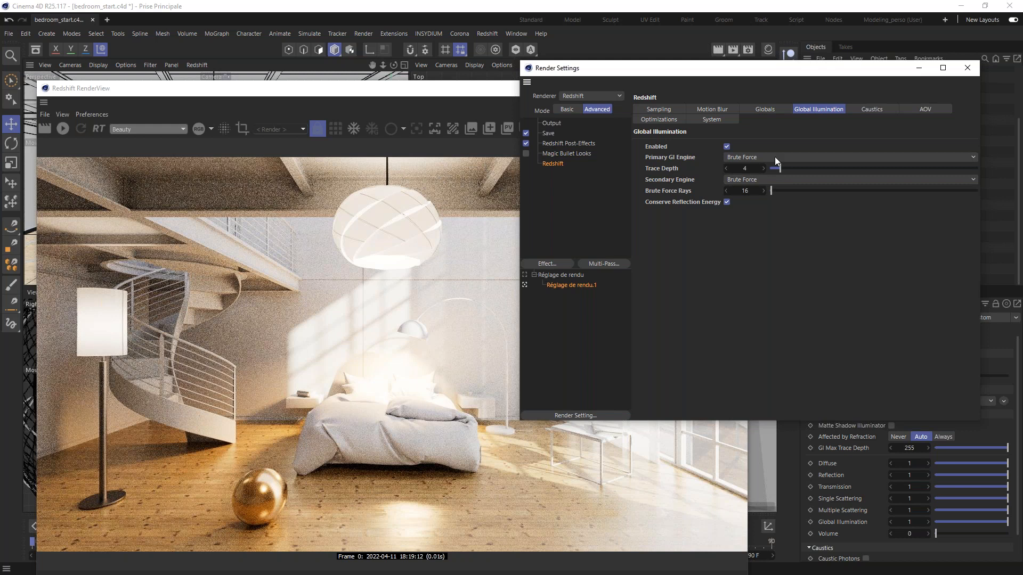
Try Irradiance Point Cloud as the secondary GI engine and Irradiance Cache as the primary GI engine.
left_click(756, 178)
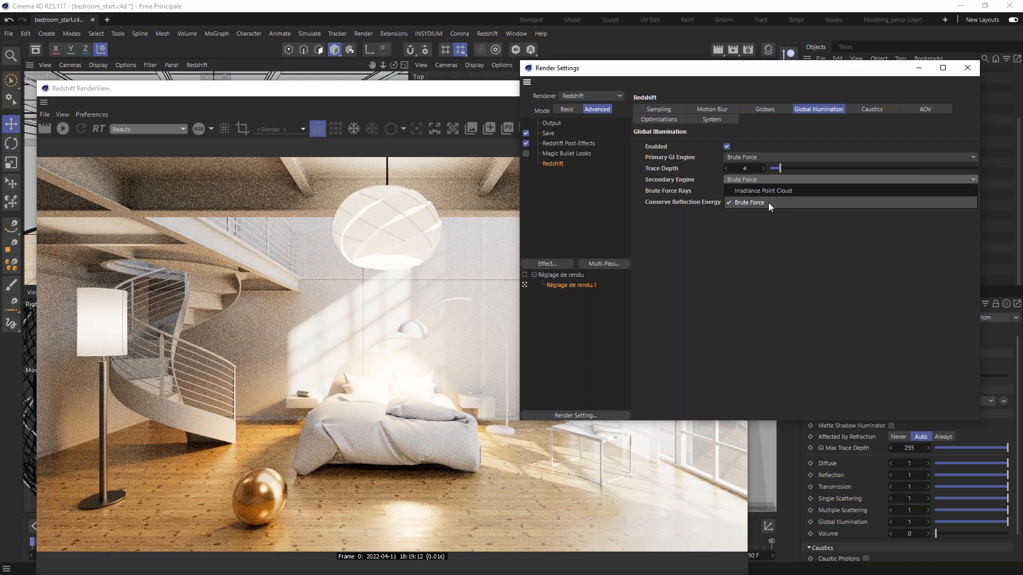
left_click(759, 191)
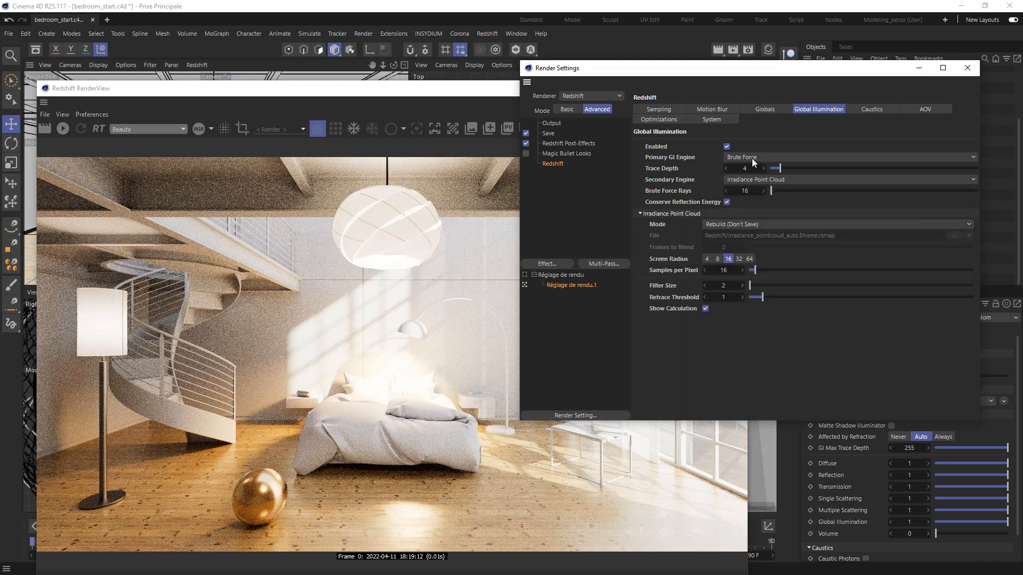
left_click(752, 158)
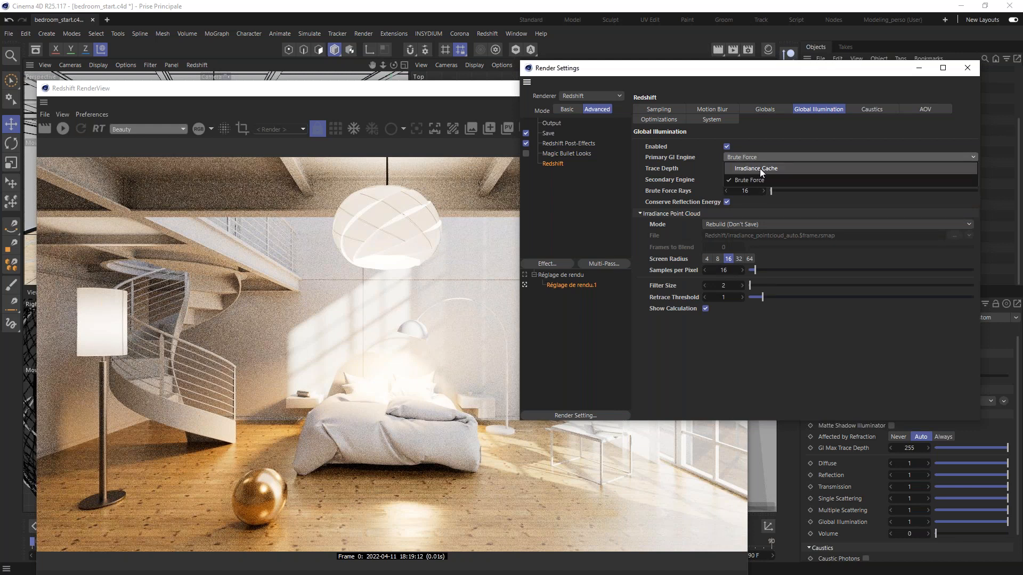
left_click(760, 168)
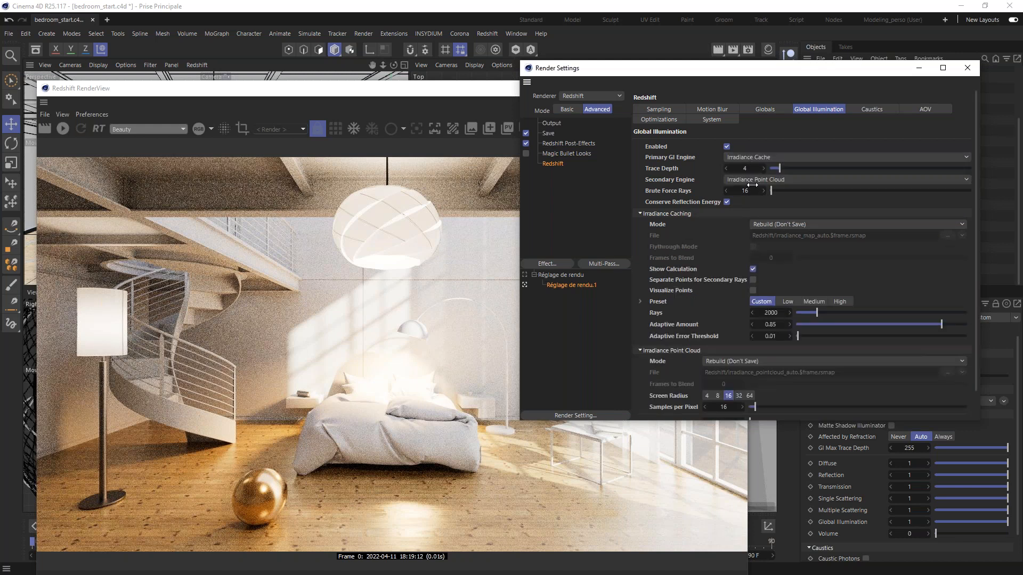
Set both the primary and the secondary GI engine to Brute Force in Redshift's Global Illumination settings.
left_click(743, 155)
left_click(753, 178)
left_click(747, 179)
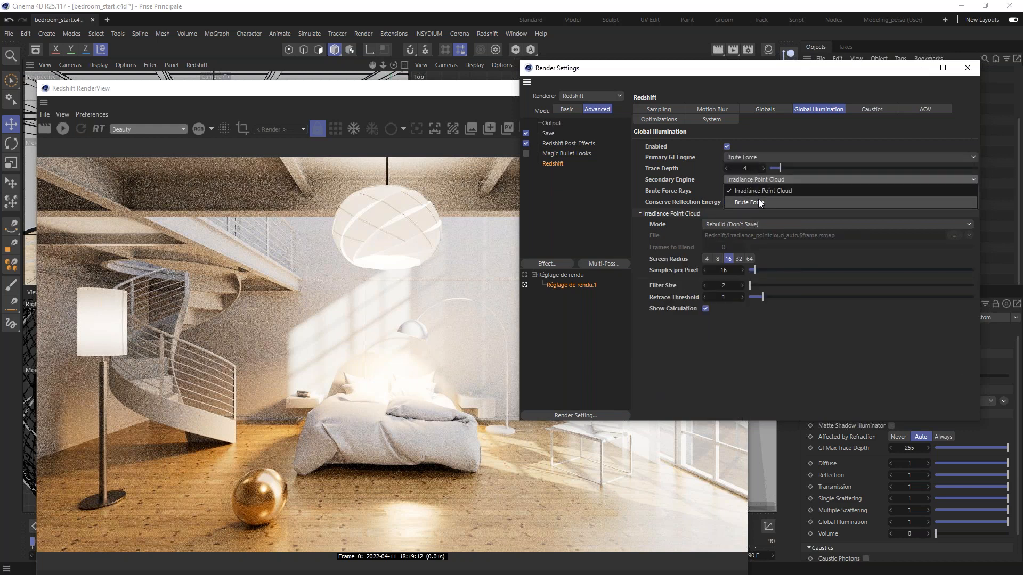
left_click(759, 201)
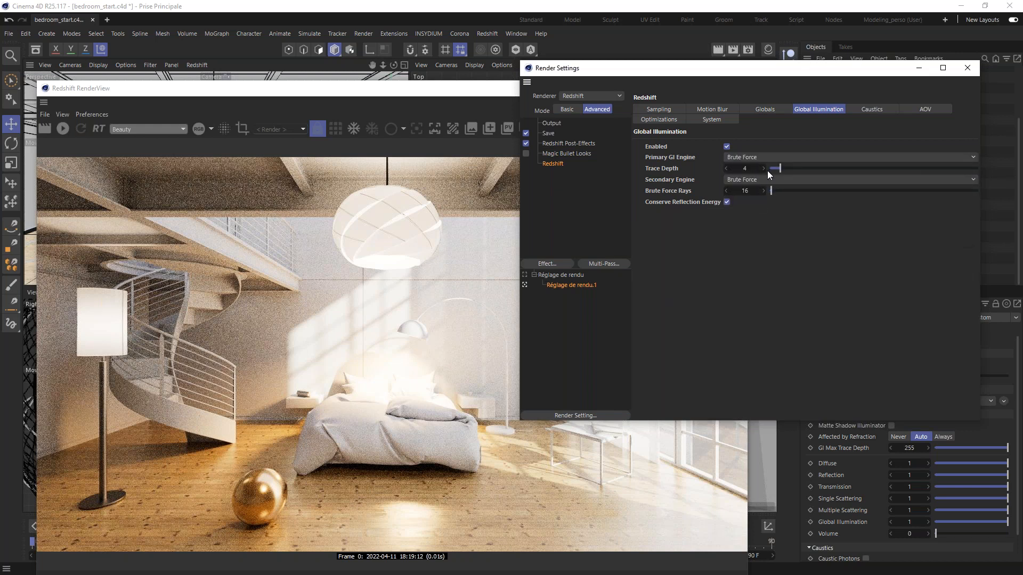
left_click(765, 180)
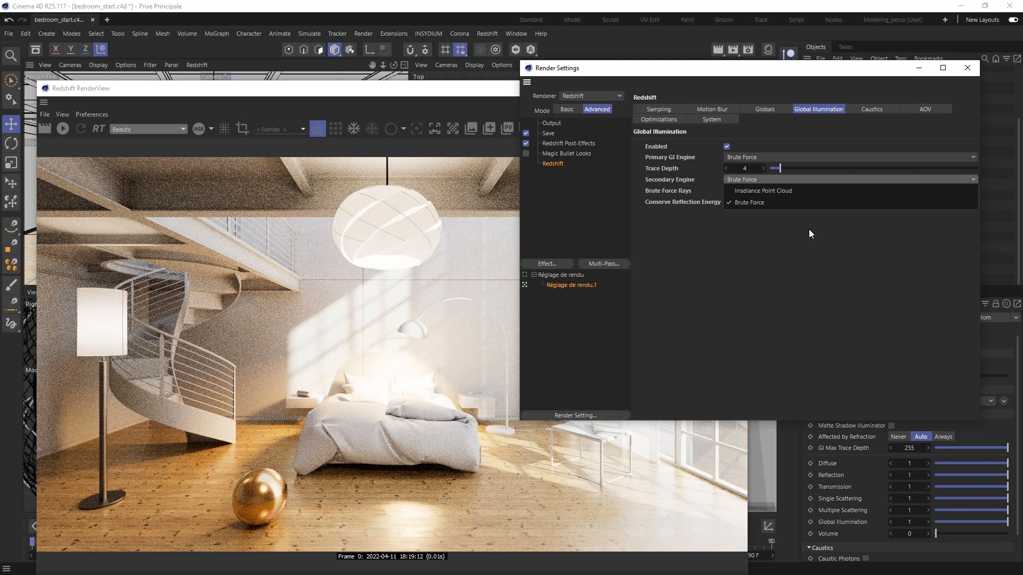
left_click(743, 228)
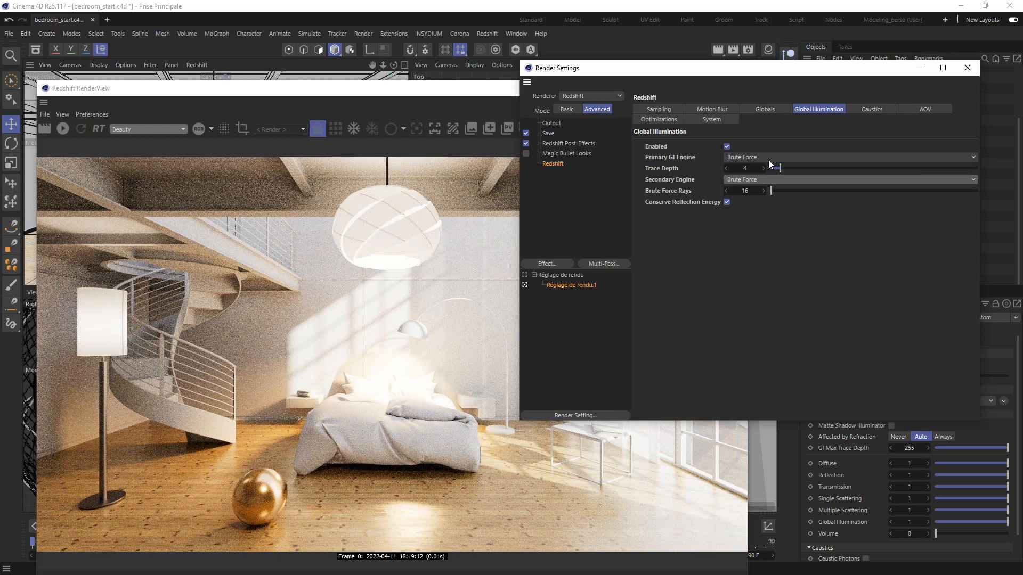
Review Redshift's Sampling options, followed by the render's output size and frame range settings.
left_click_drag(744, 68, 611, 100)
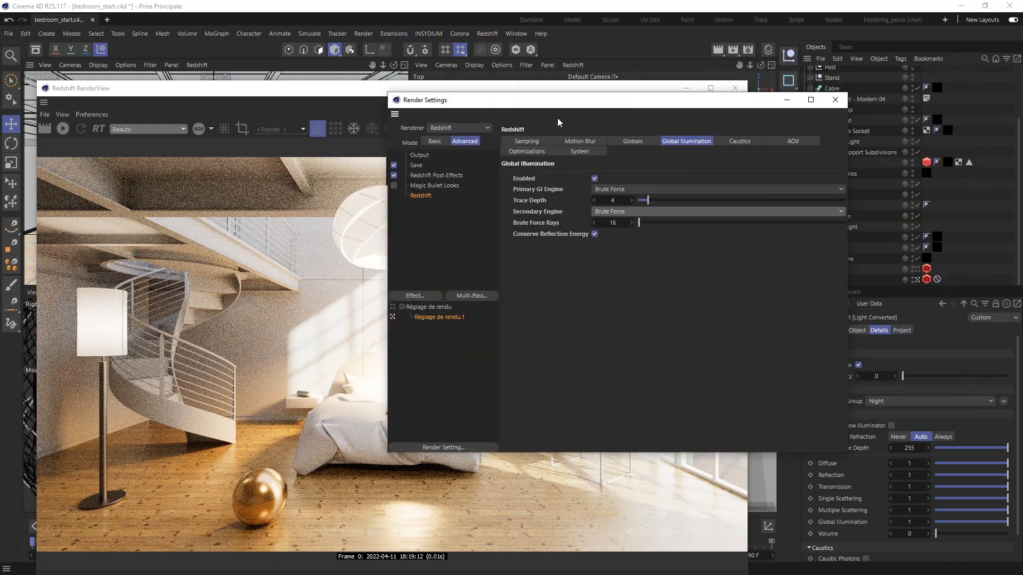
left_click_drag(588, 100, 712, 77)
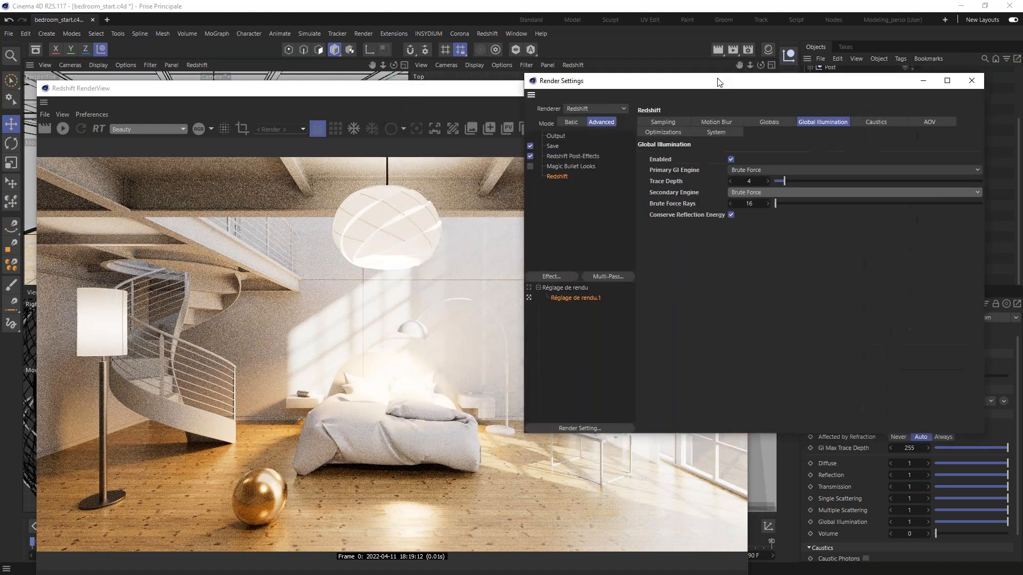
left_click(646, 117)
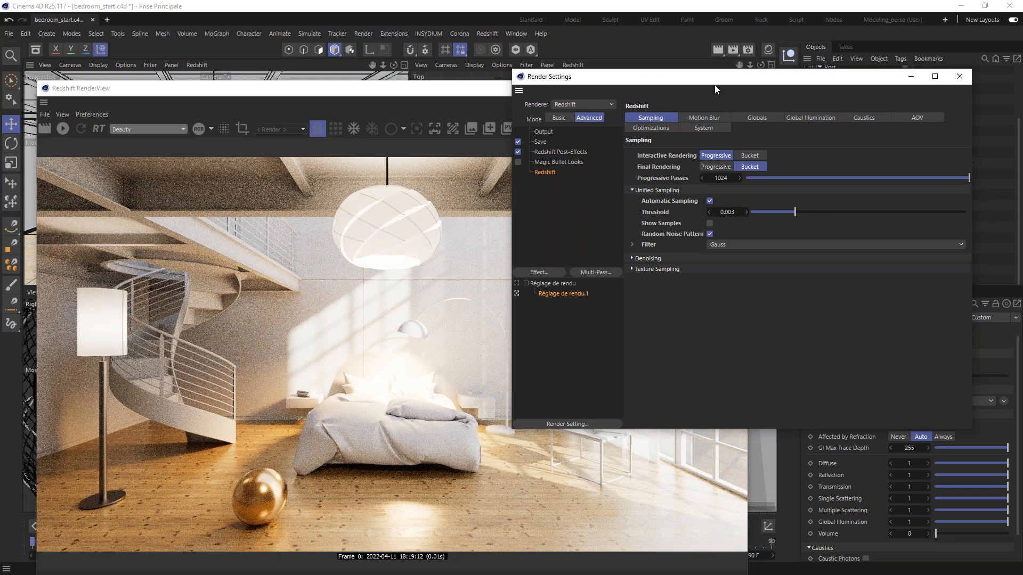
left_click_drag(714, 80, 730, 39)
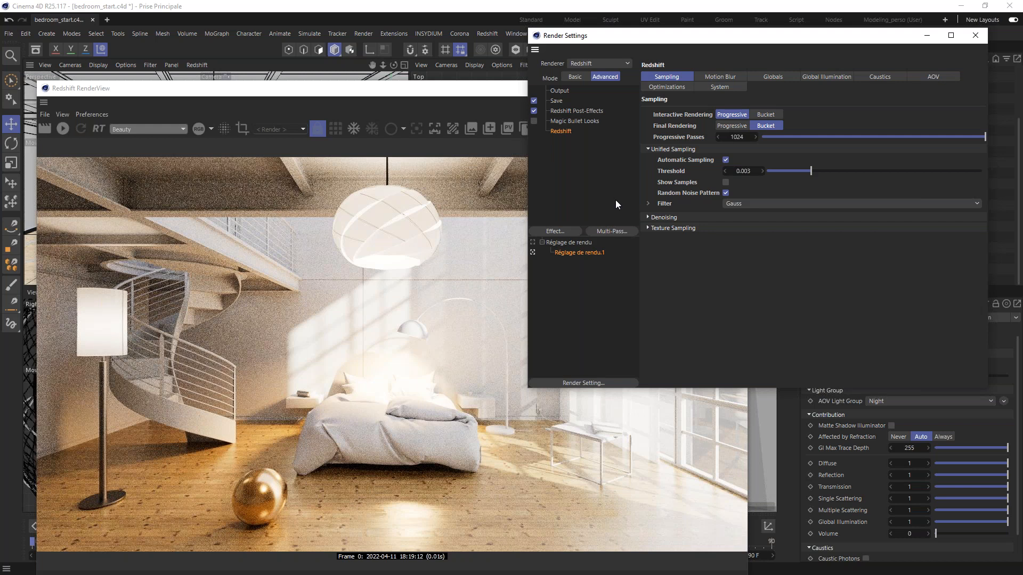
left_click(558, 91)
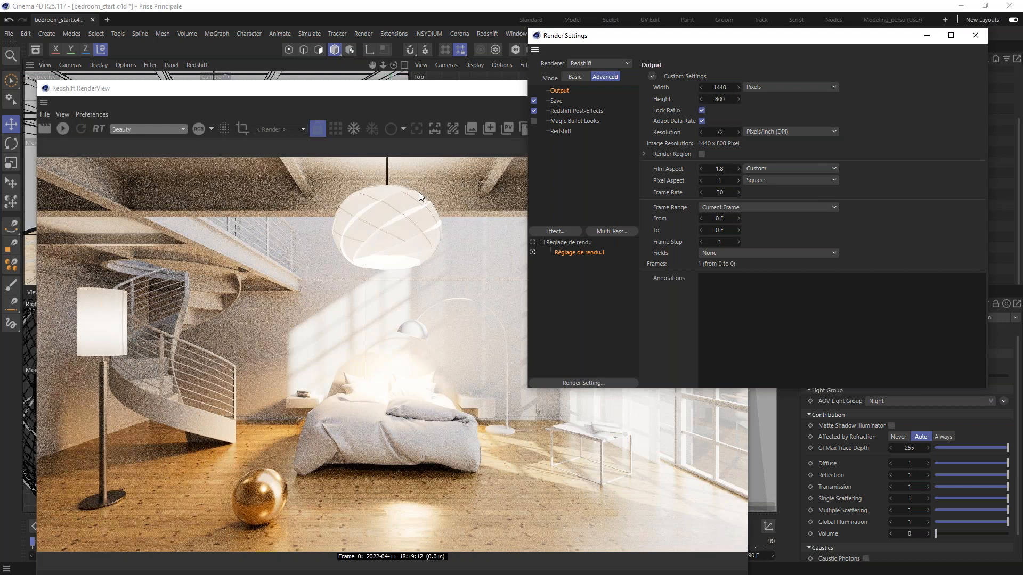
left_click_drag(611, 41, 586, 51)
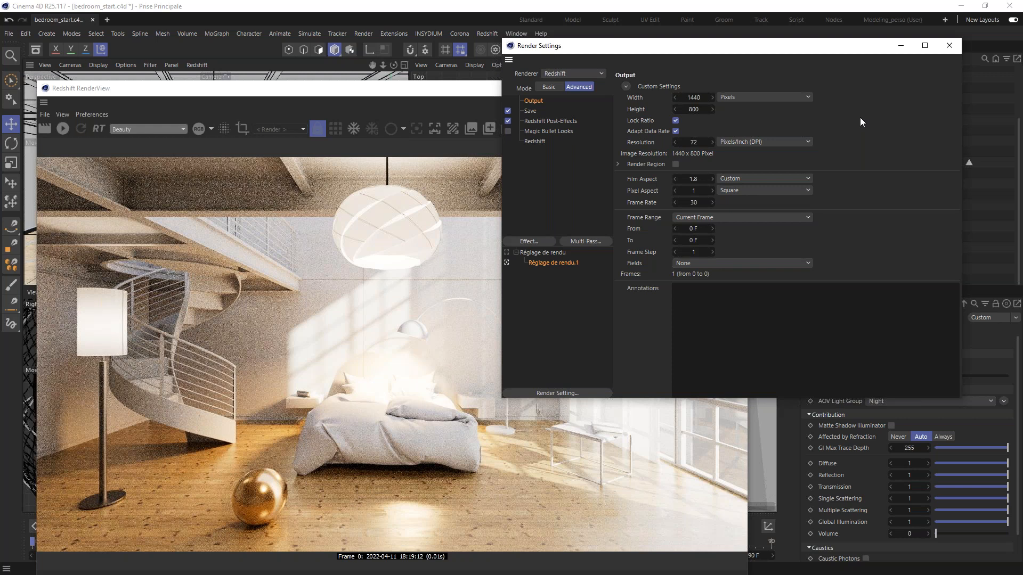
Review the save settings for the regular and multi-pass images, including file path, format, depth and layer options.
left_click_drag(642, 50, 429, 110)
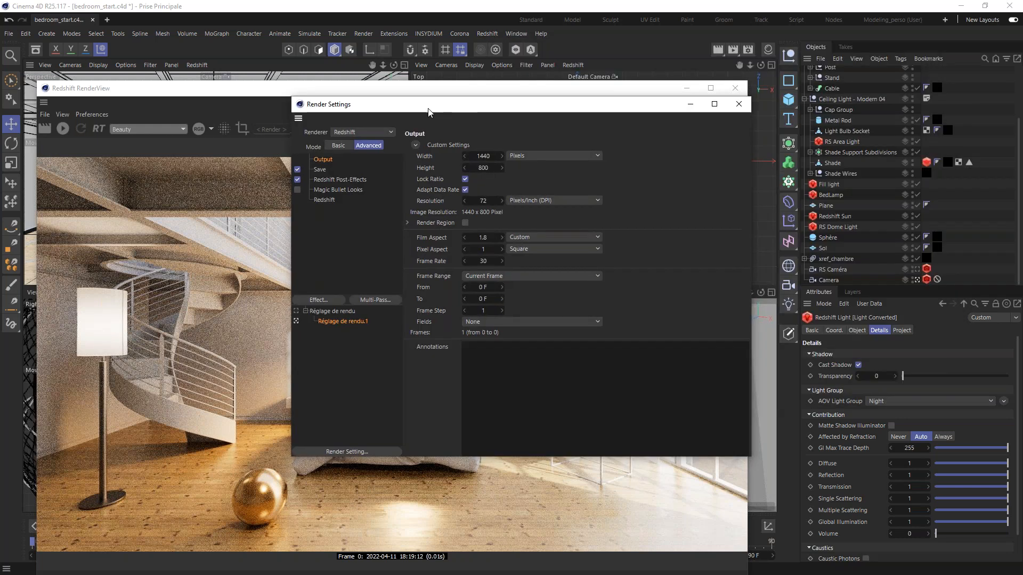
left_click(321, 170)
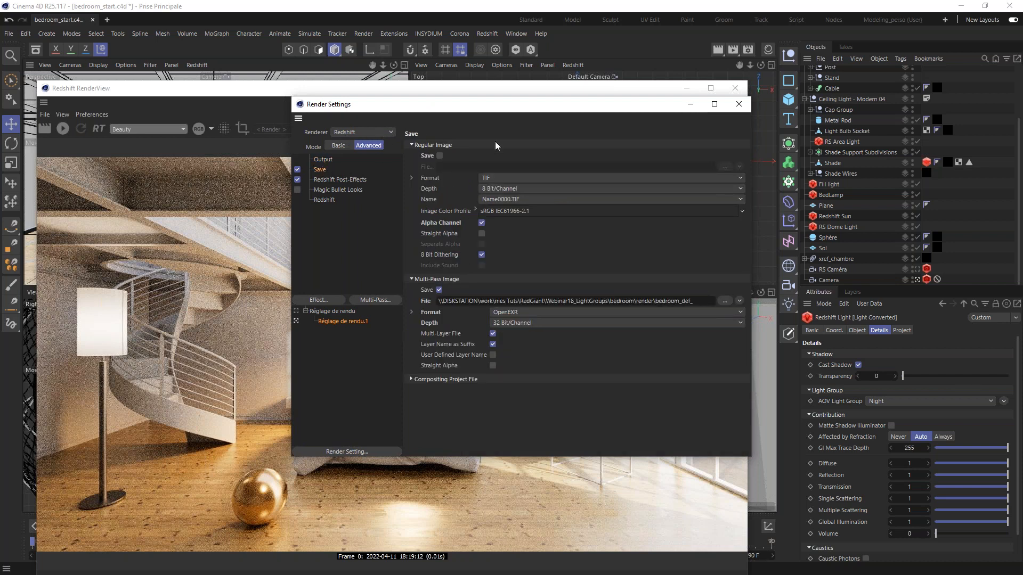
left_click_drag(459, 105, 799, 113)
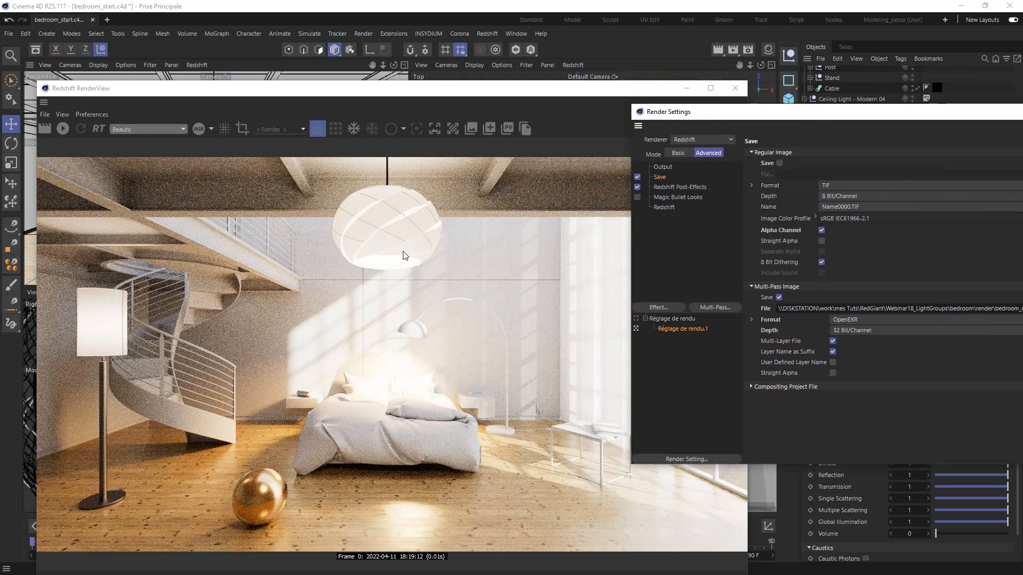
left_click_drag(766, 116, 443, 58)
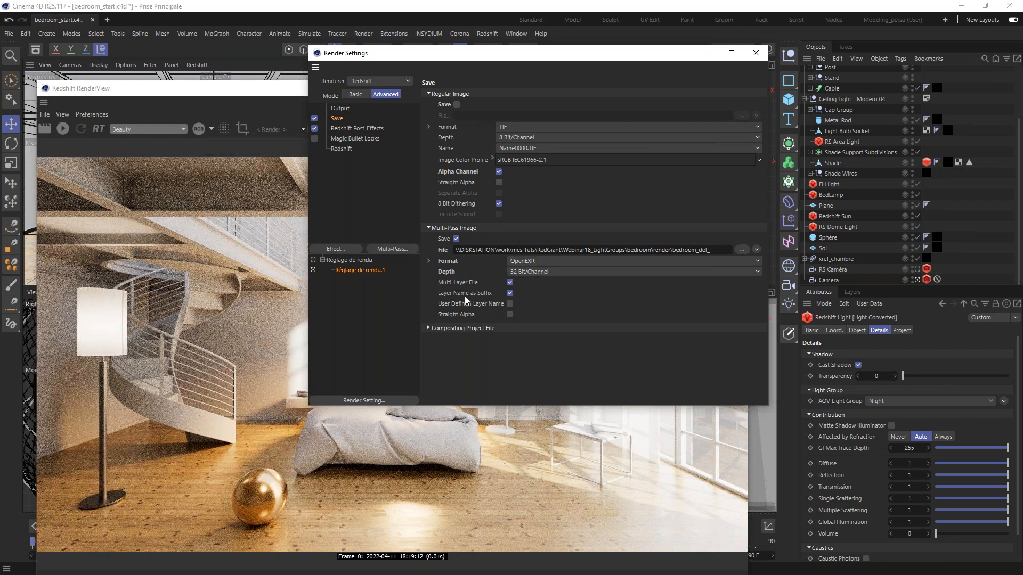
left_click_drag(434, 55, 595, 68)
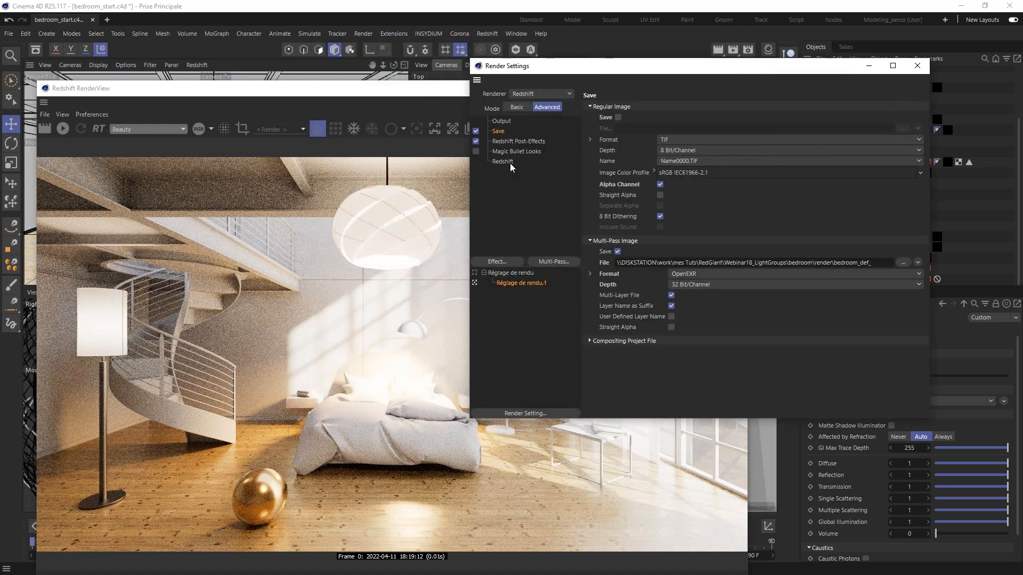
Set Redshift's color management View to Raw in the Globals settings and arrange the windows to inspect the render.
left_click(504, 161)
left_click_drag(687, 72, 575, 86)
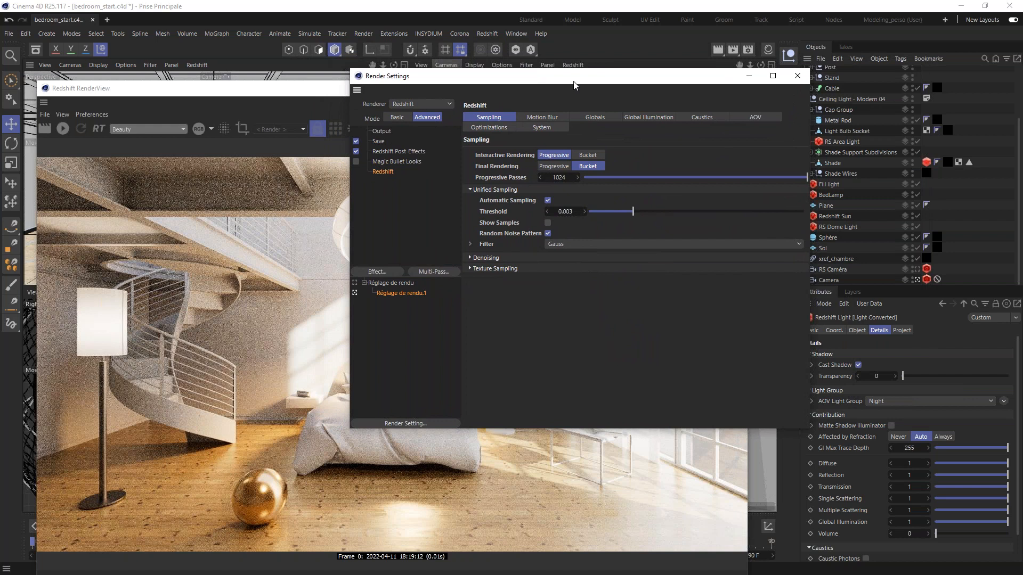
left_click(651, 116)
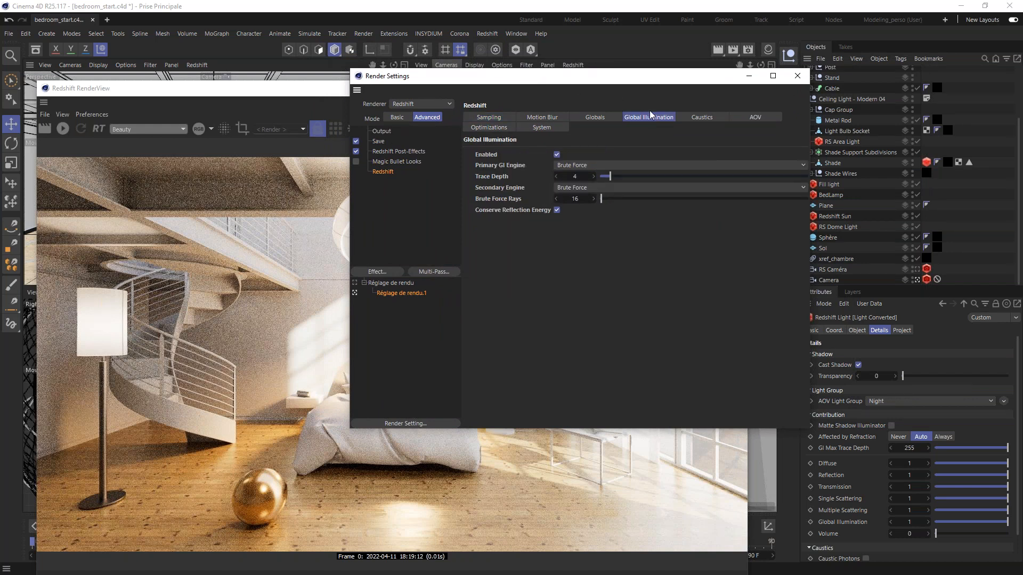
left_click(595, 118)
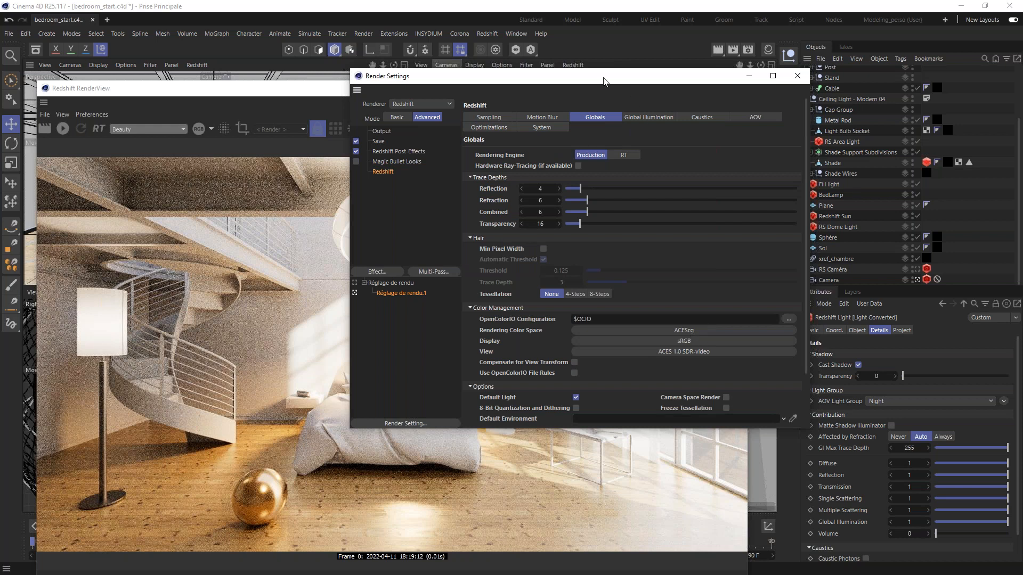
left_click_drag(603, 78, 660, 68)
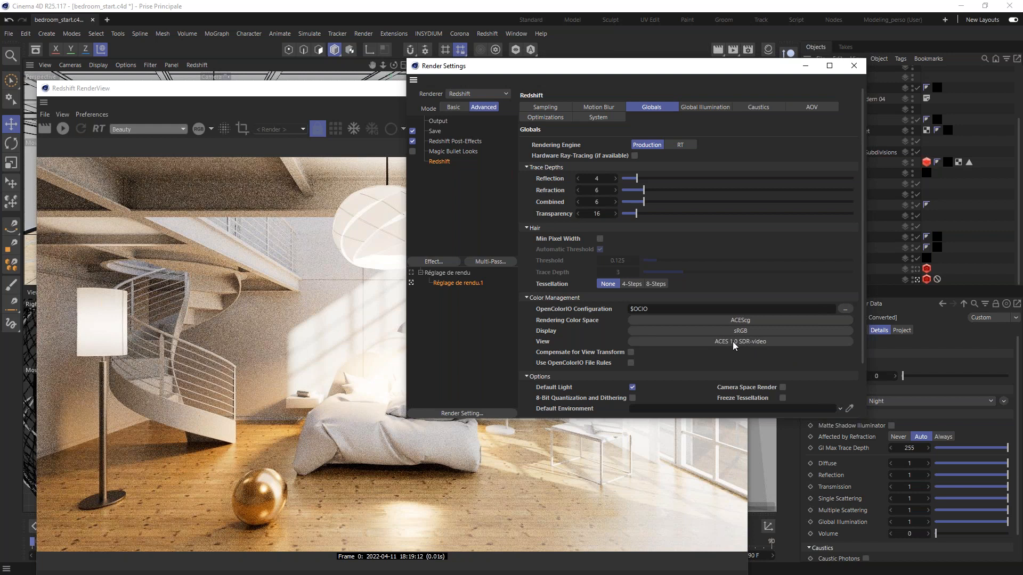
left_click(750, 340)
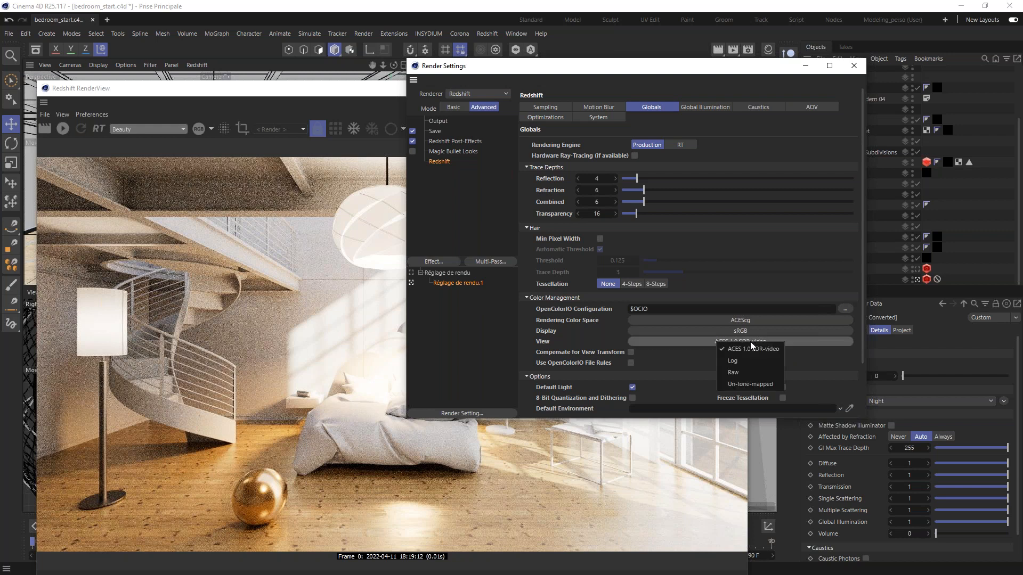
left_click(738, 369)
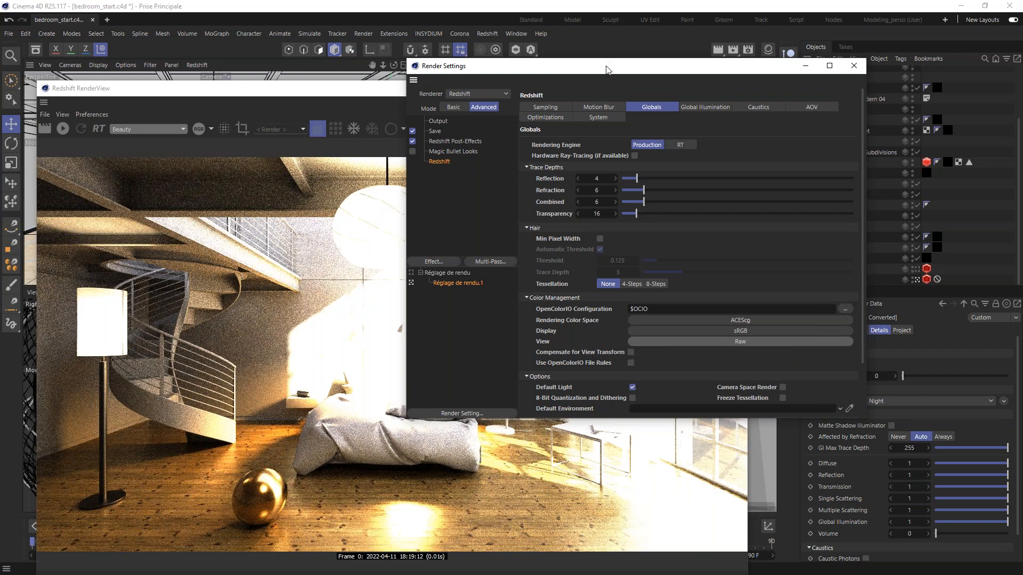
left_click_drag(576, 70, 788, 64)
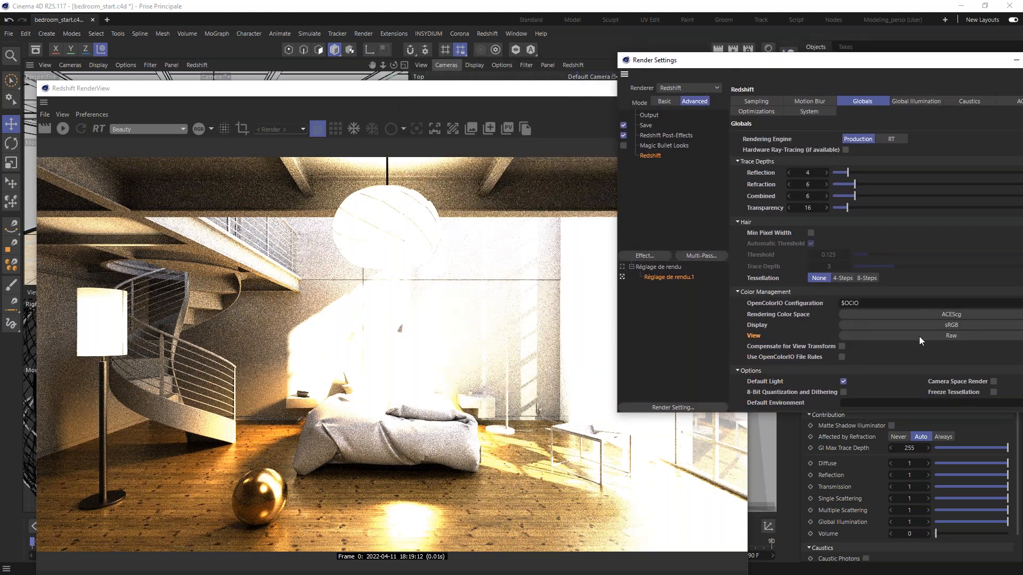
left_click_drag(494, 95, 506, 46)
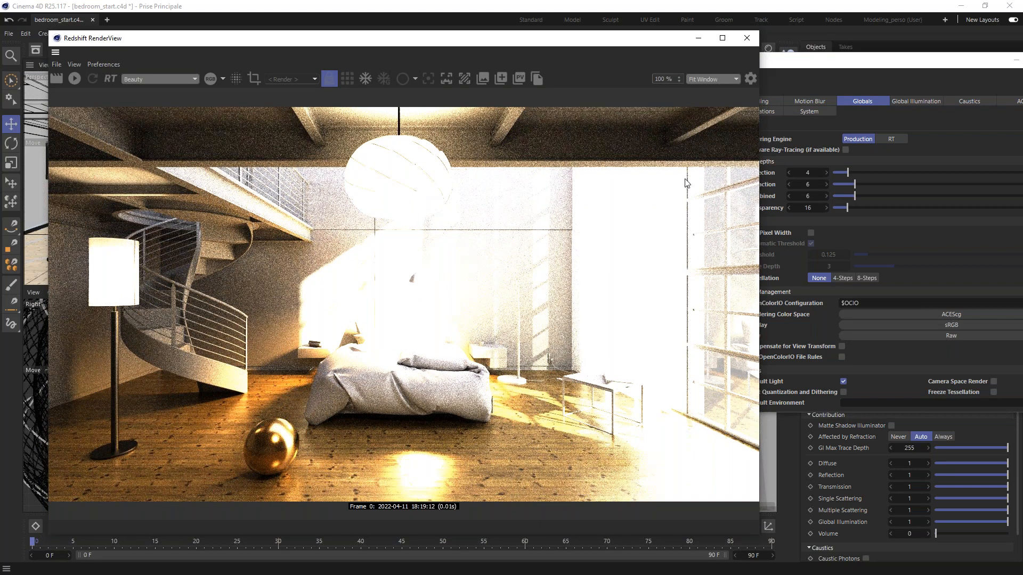
Try scene-linear Rec.709-sRGB as the rendering color space with the View set to Un-tone-mapped.
left_click_drag(823, 65, 714, 74)
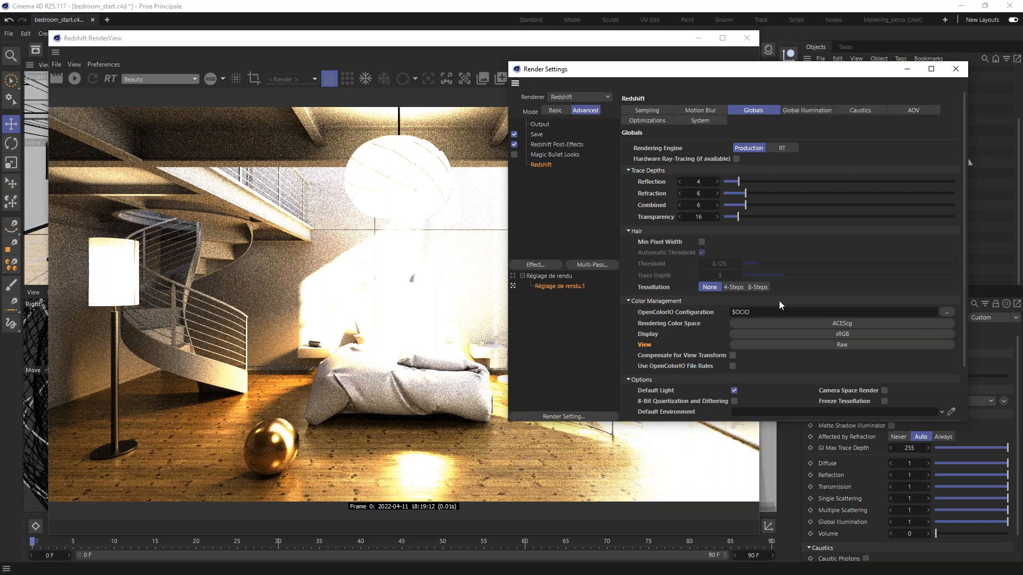
left_click(831, 325)
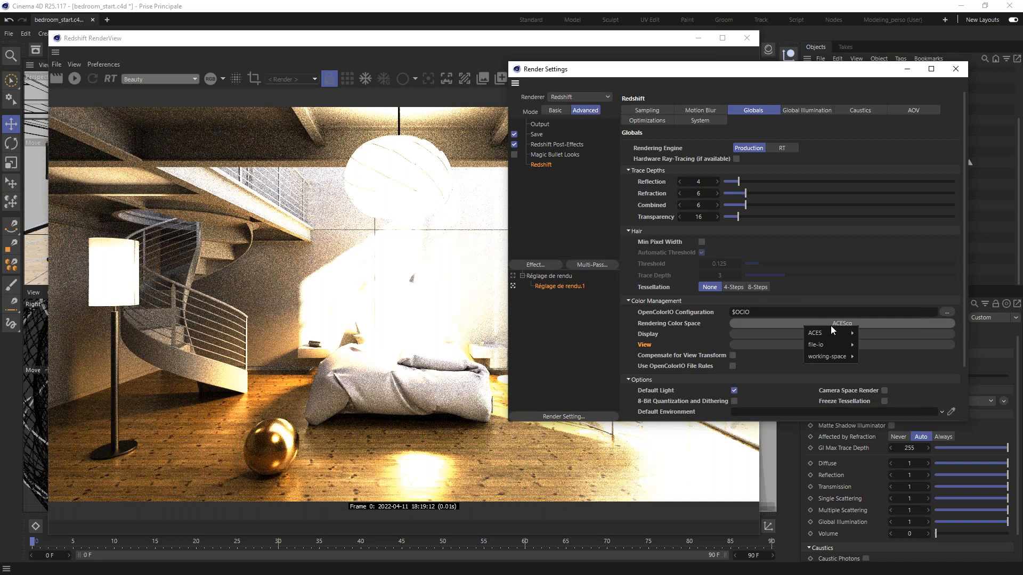
mouse_move(829, 356)
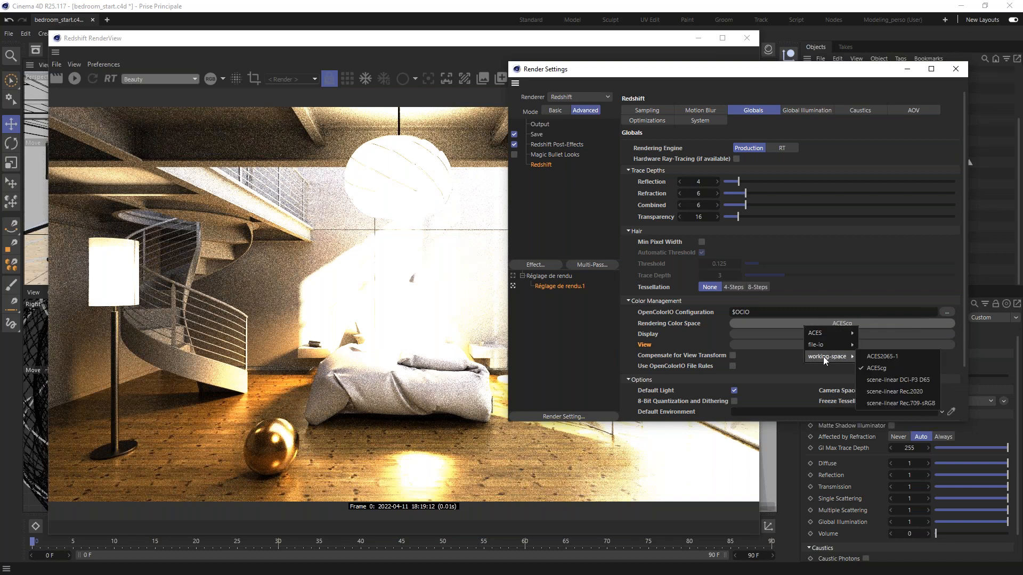
left_click(921, 404)
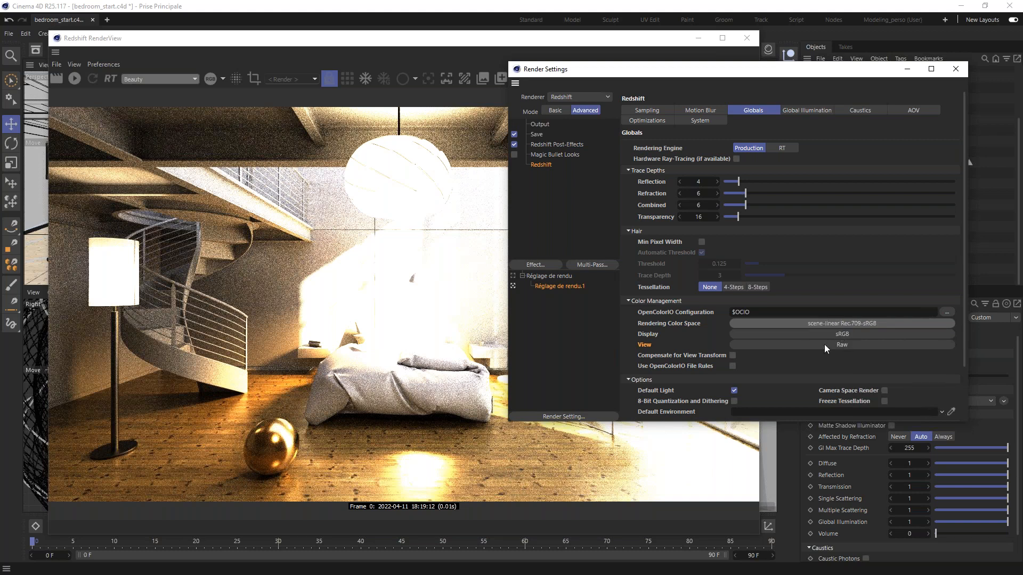
left_click(826, 347)
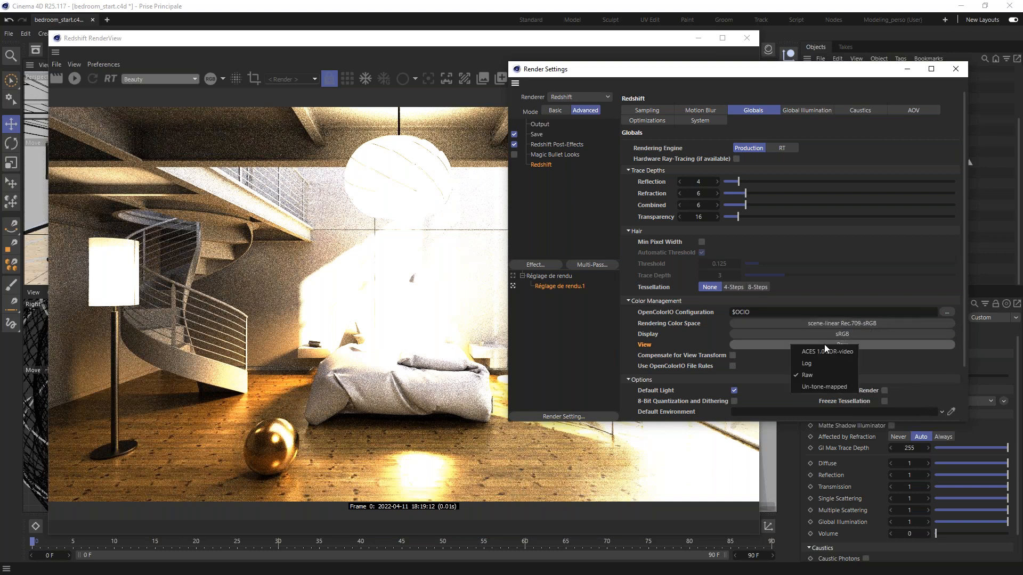
left_click(818, 386)
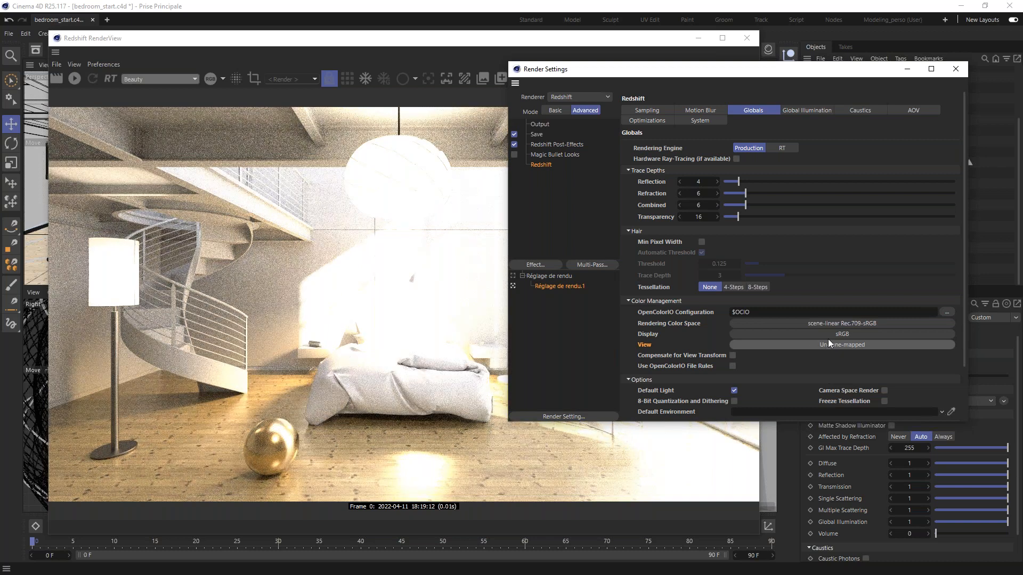
Restore the rendering color space to ACEScg and the View to Raw.
left_click(823, 323)
mouse_move(826, 334)
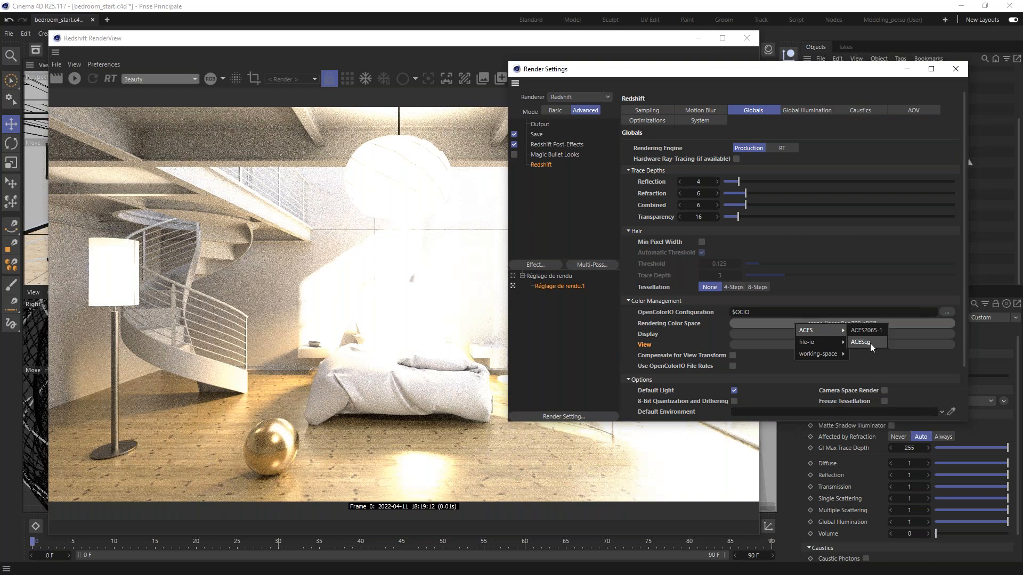
left_click(868, 342)
left_click(829, 346)
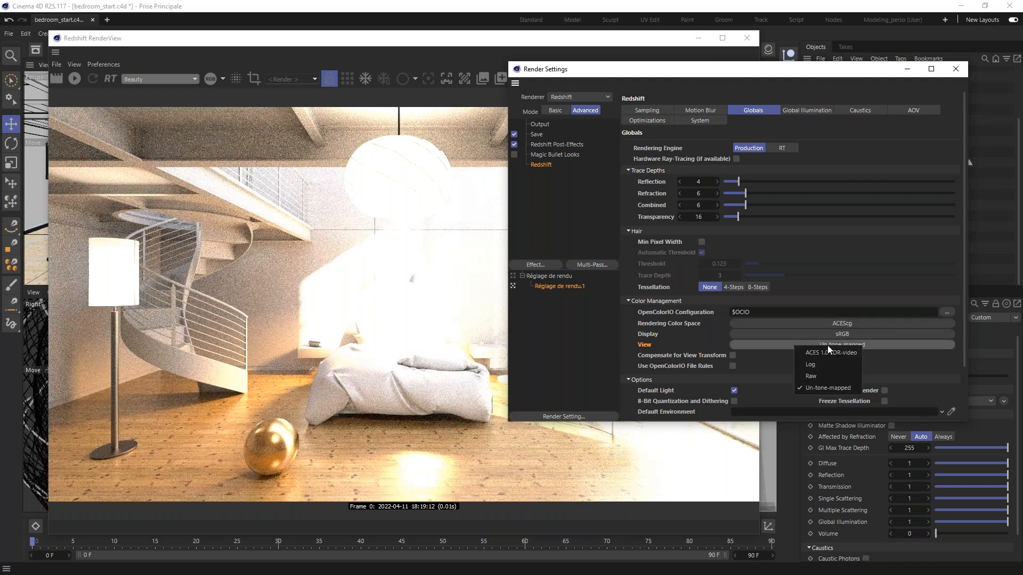
left_click(813, 374)
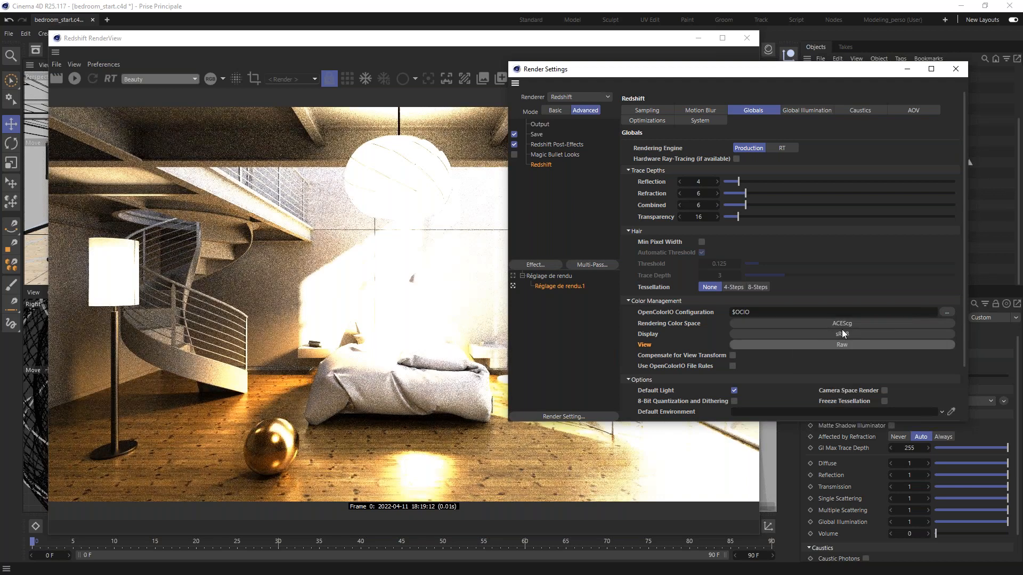
Close the render settings and reposition the RenderView window over the viewports.
left_click_drag(787, 67, 457, 97)
left_click(632, 99)
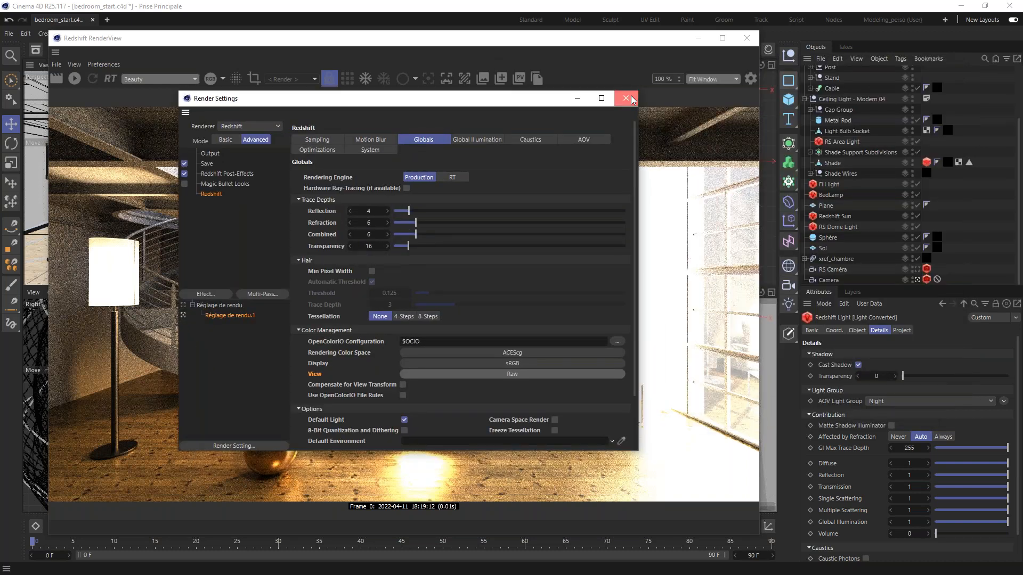
left_click_drag(495, 42, 535, 118)
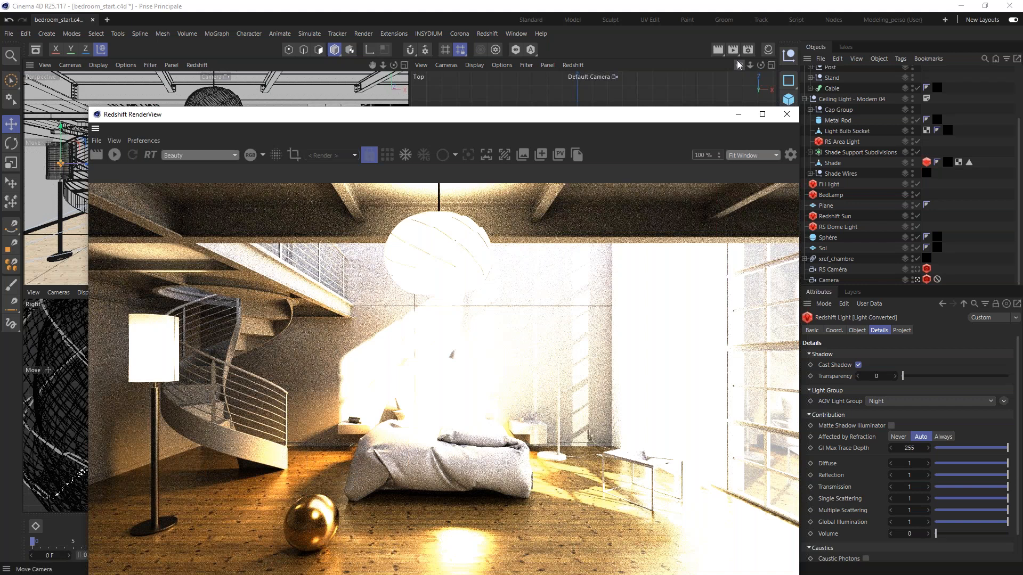
left_click_drag(590, 114, 622, 62)
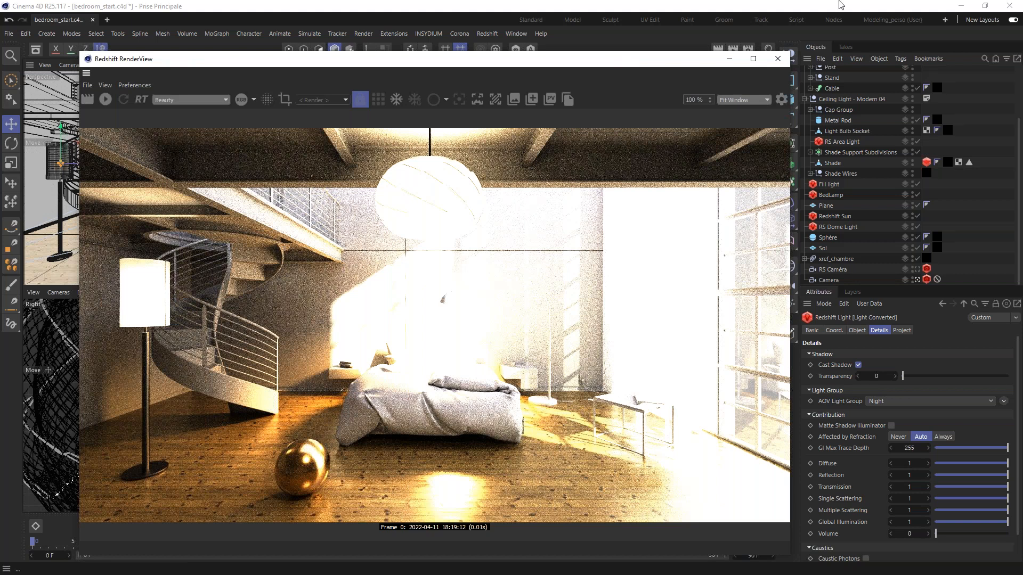
Close the Redshift RenderView and check the AOV light group assigned to Redshift Sun and RS Dome Light.
left_click_drag(632, 64, 603, 103)
left_click(757, 91)
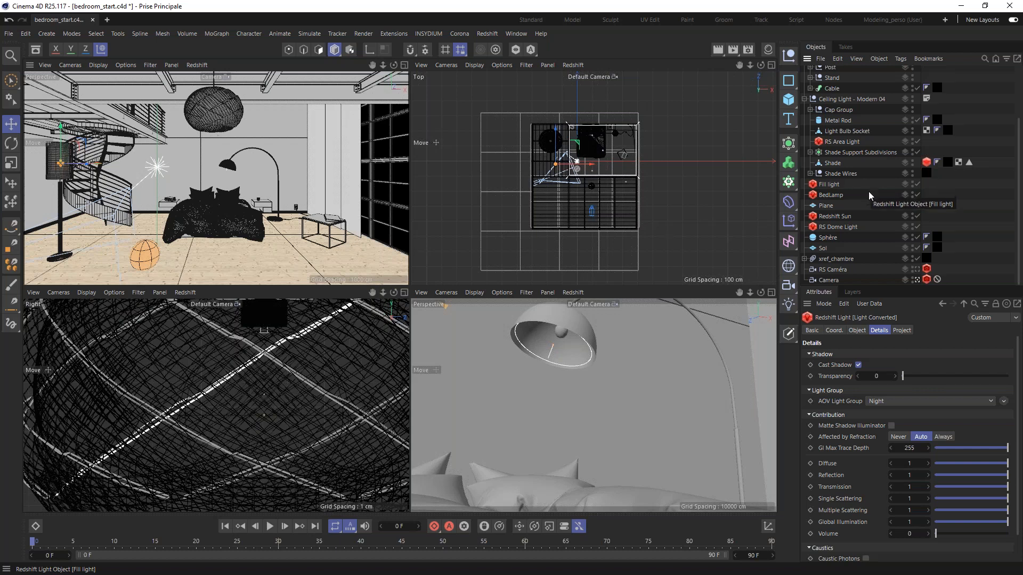
left_click(833, 226)
left_click(834, 217, "ctrl")
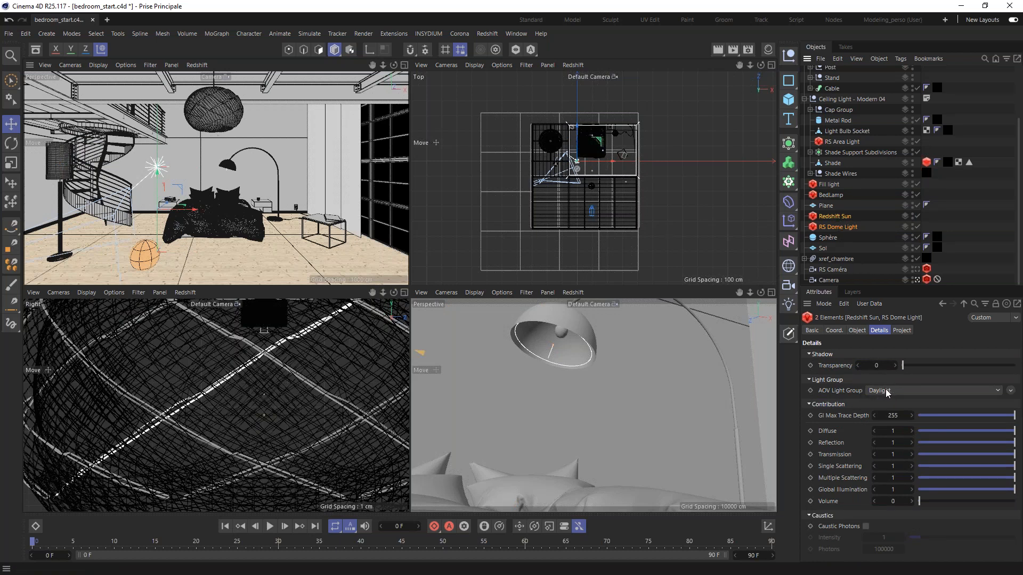
Assign the Fill light to a new AOV light group named FillNight.
left_click(825, 184)
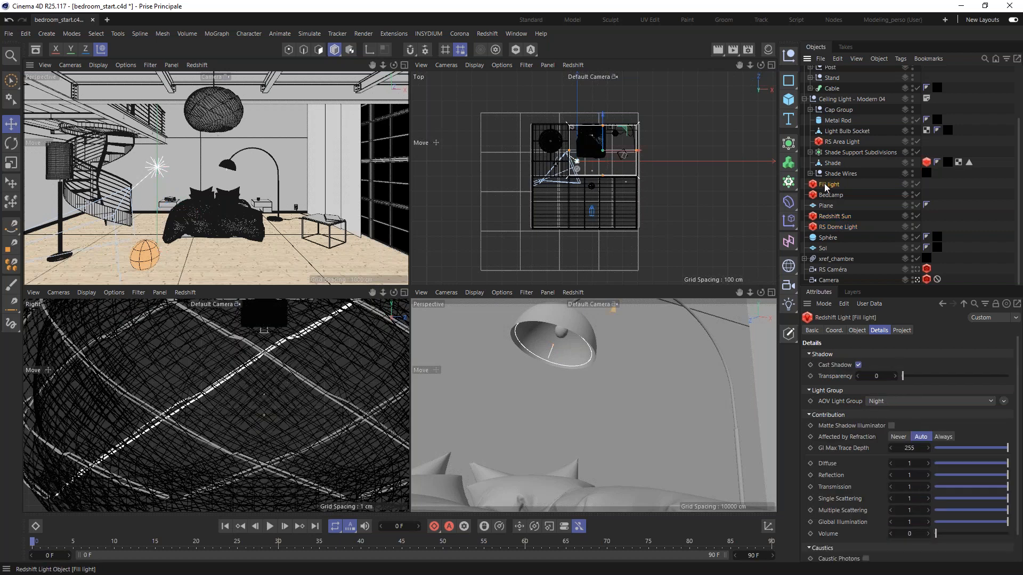
left_click(883, 400)
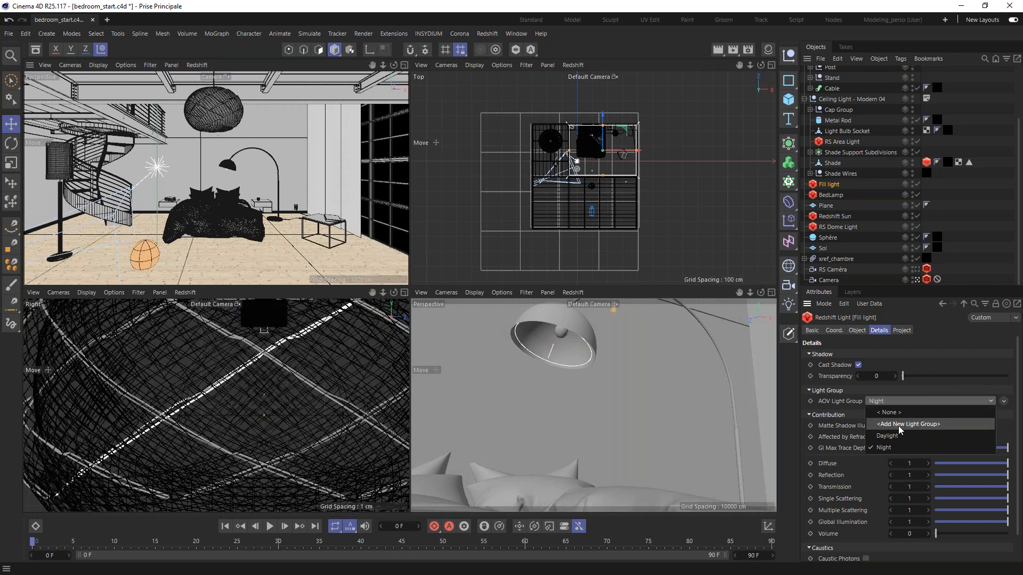
left_click(900, 425)
type("FillNight")
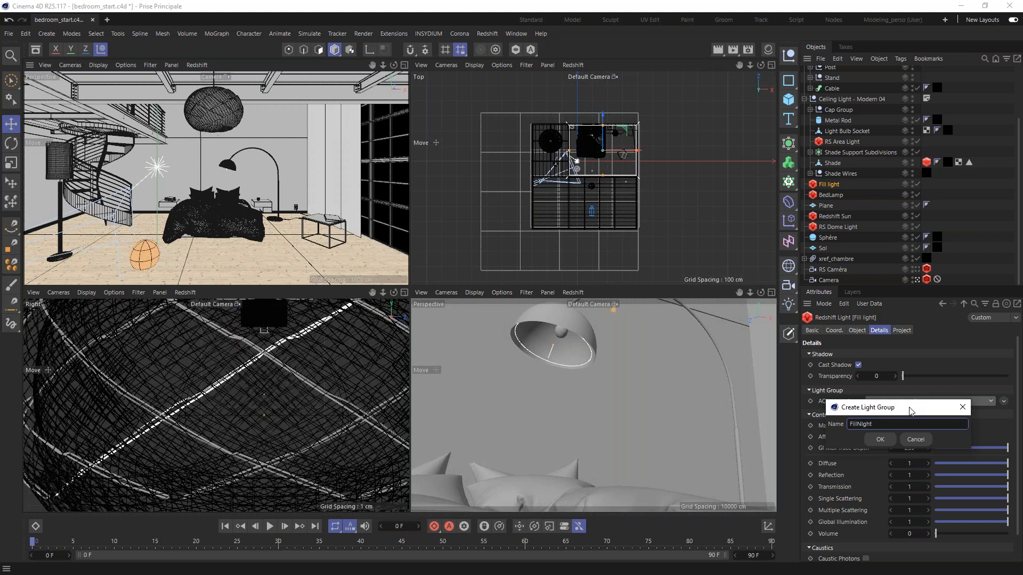
key("Return")
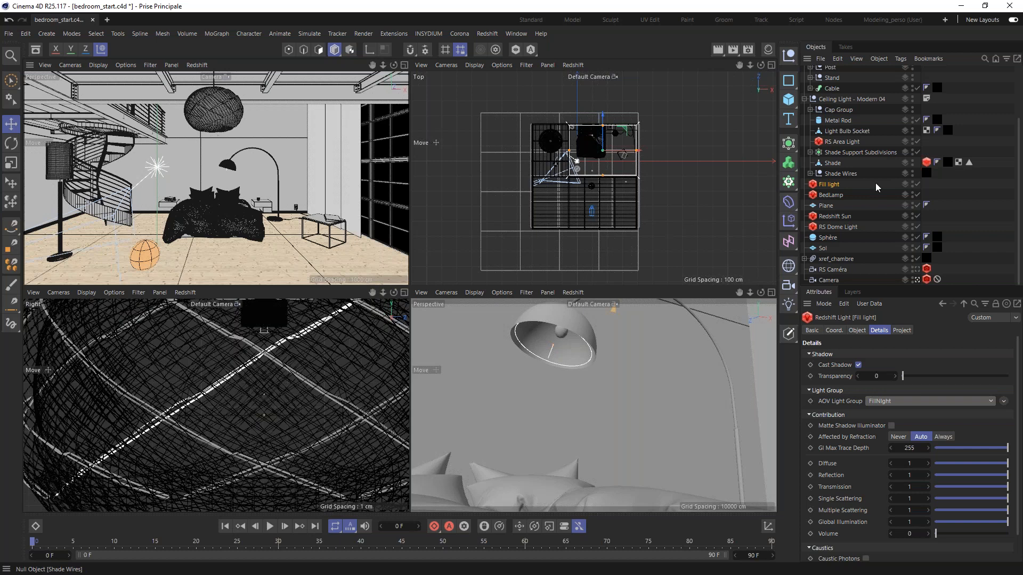
Check BedLamp's light group and assign the ceiling lamp's RS Area Light to a new AOV light group named Ceiling.
left_click(828, 194)
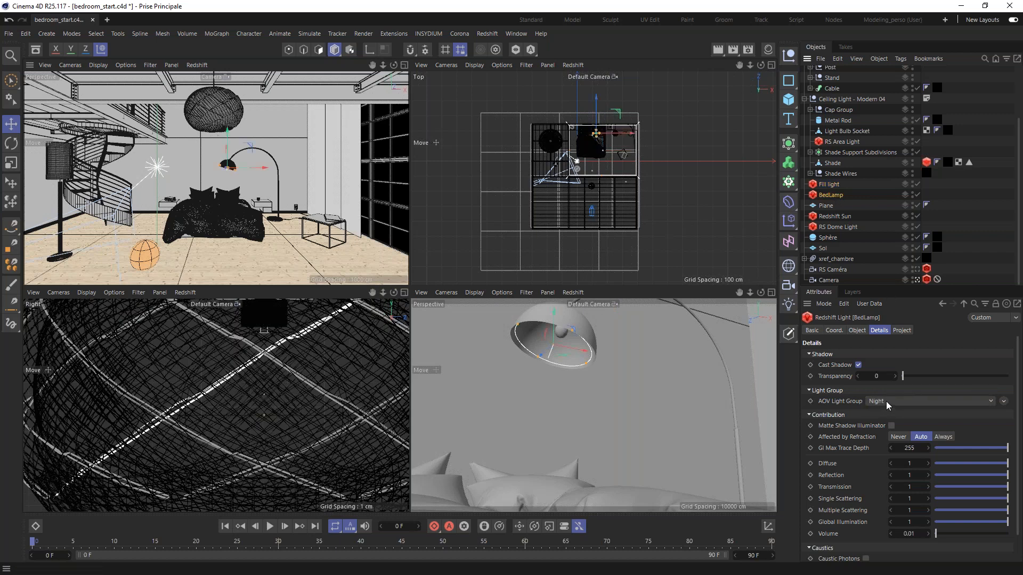
left_click(840, 144)
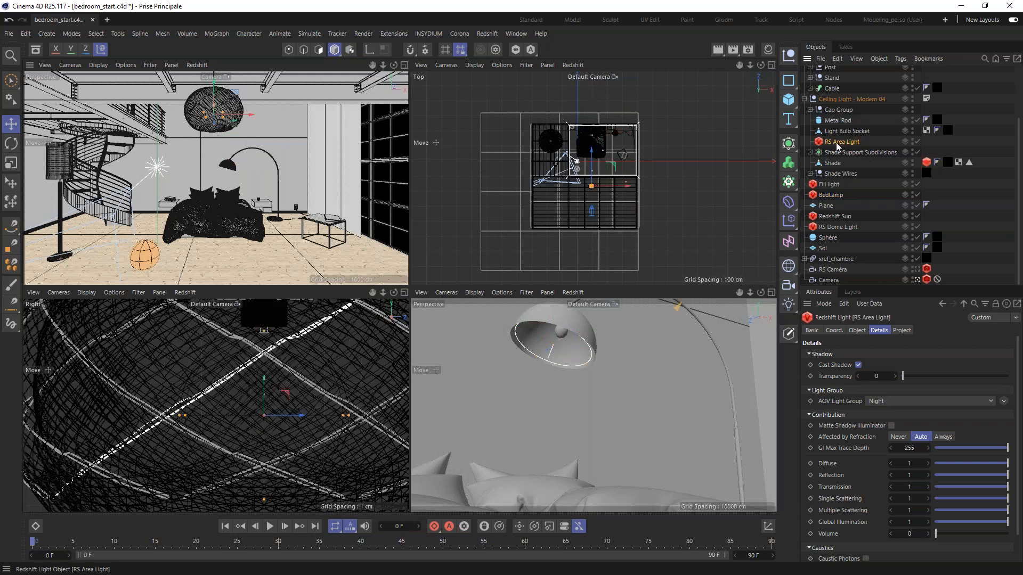
left_click(884, 400)
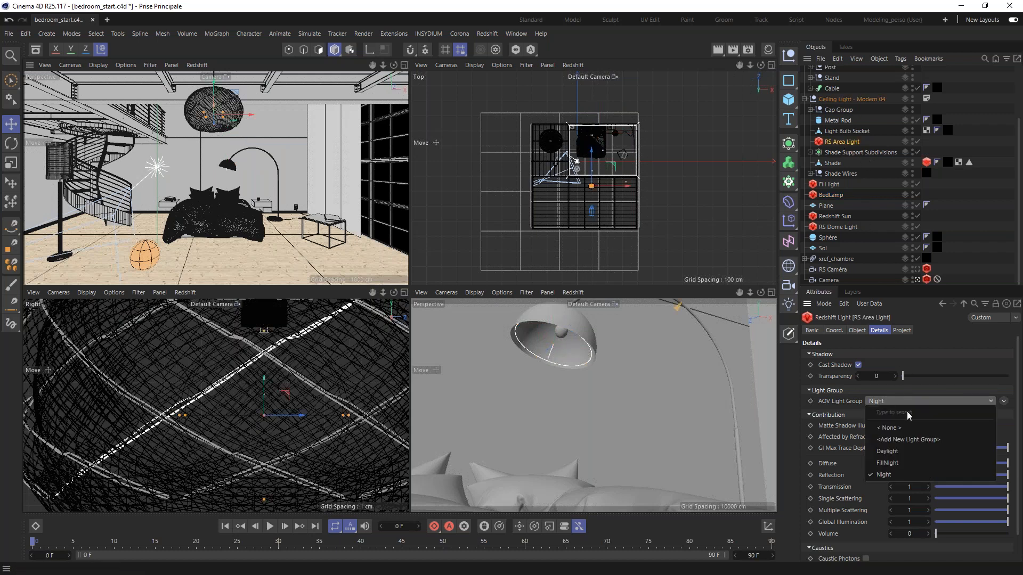
left_click(895, 440)
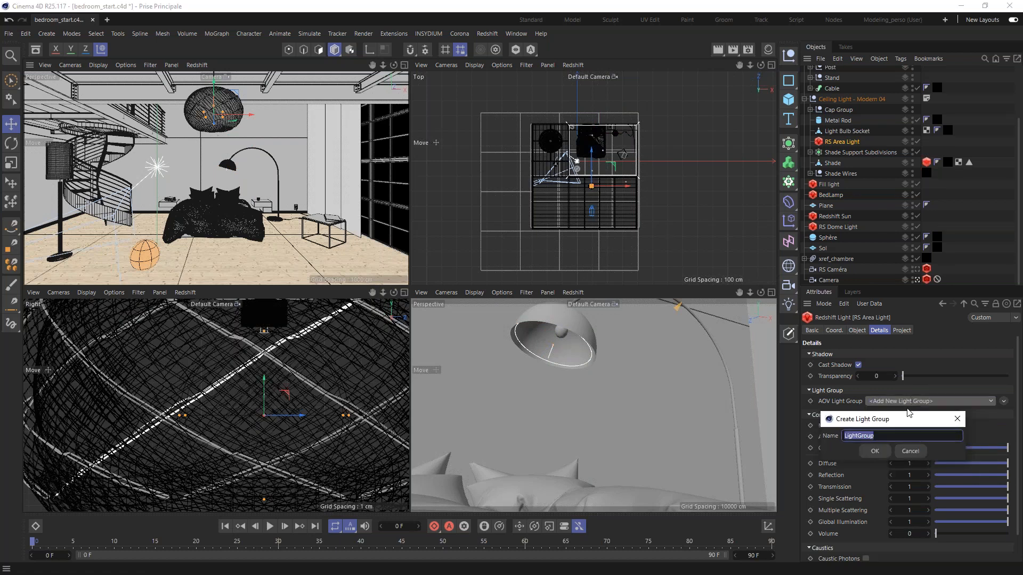
type("Ceiling")
key("Return")
Assign the Light Converted light under Floor Lamp 02 to a new AOV light group named Floor.
scroll(853, 138, "up", 3)
left_click(847, 114)
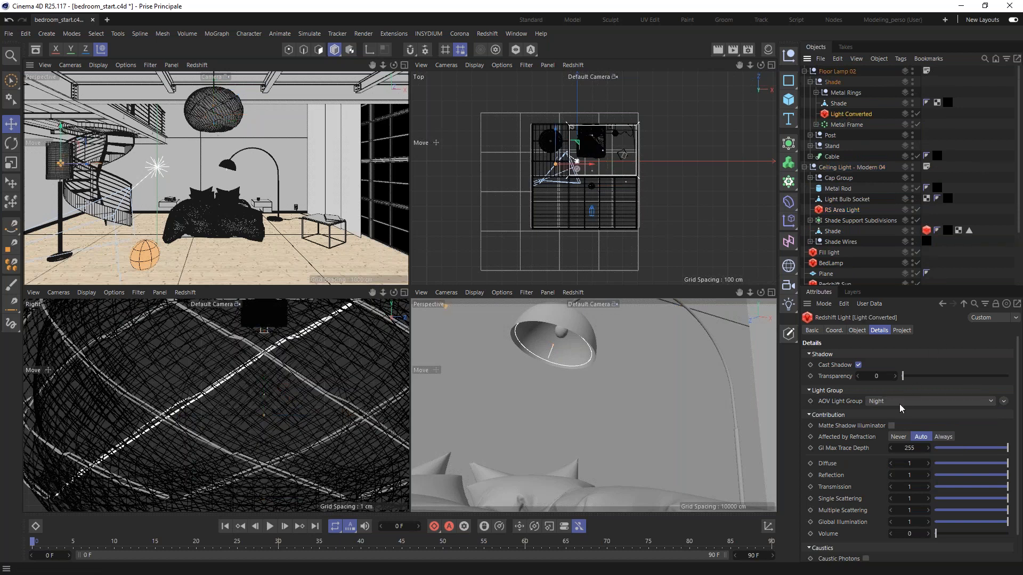
left_click(885, 402)
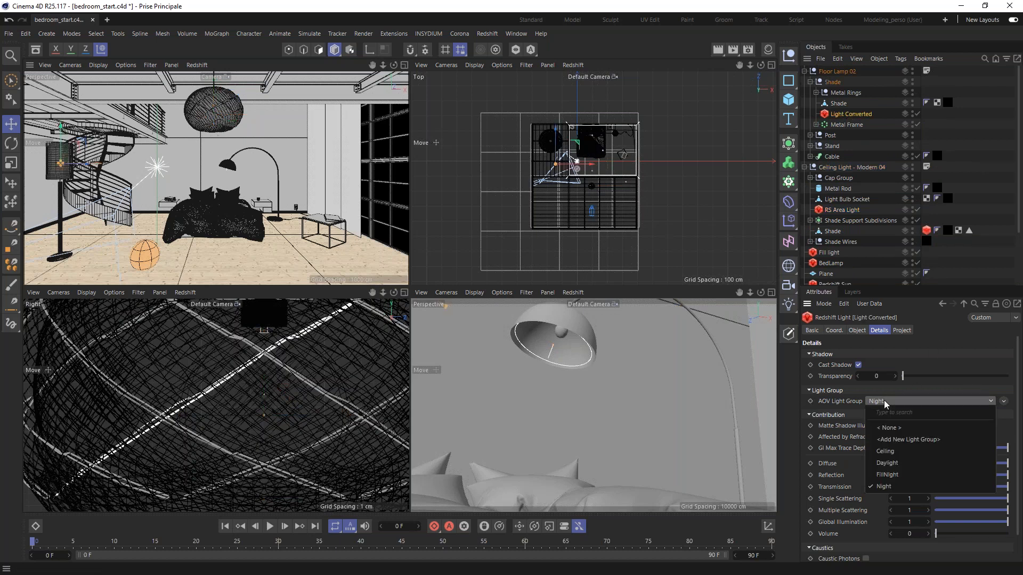
left_click(910, 442)
type("Fi")
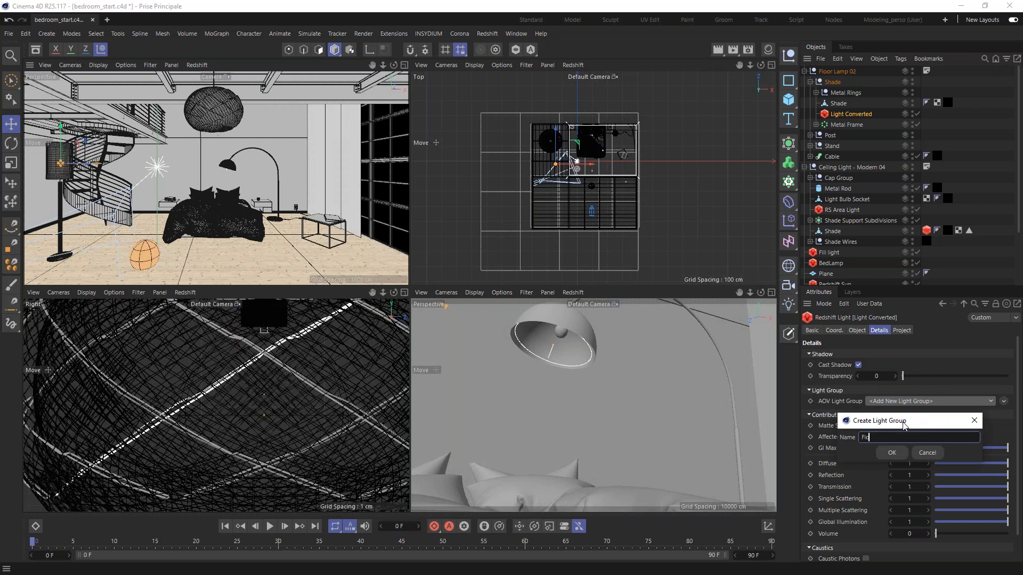
type("oor")
key("Return")
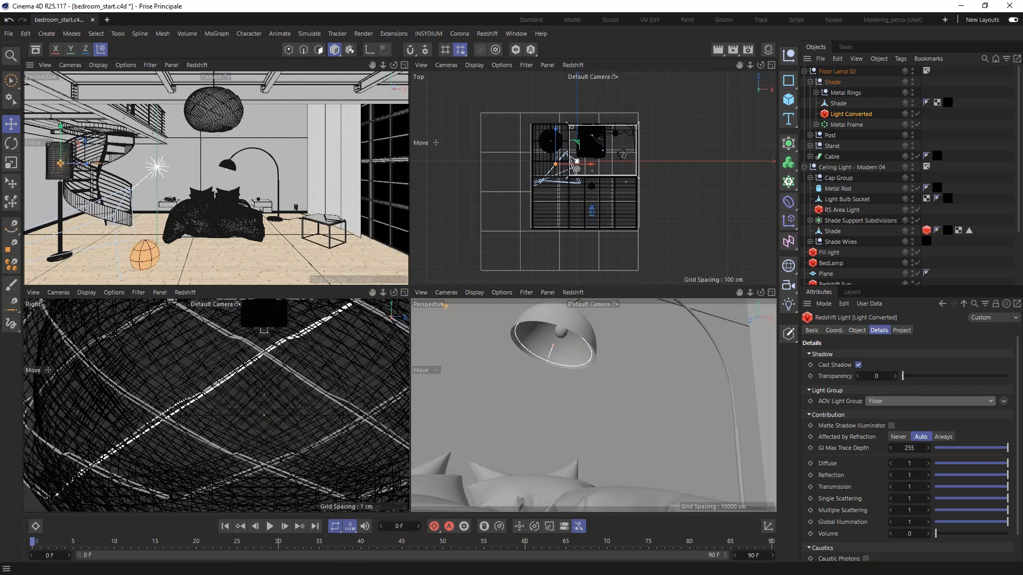
Review the light group options of the DiffuseLighting AOV in the Redshift AOV Manager and close it.
left_click(487, 33)
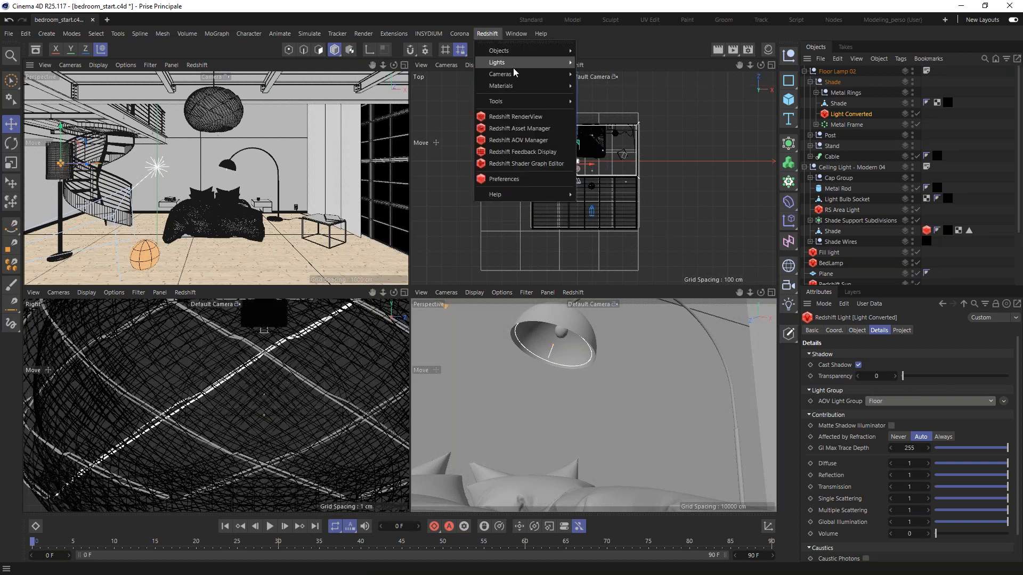
left_click(510, 140)
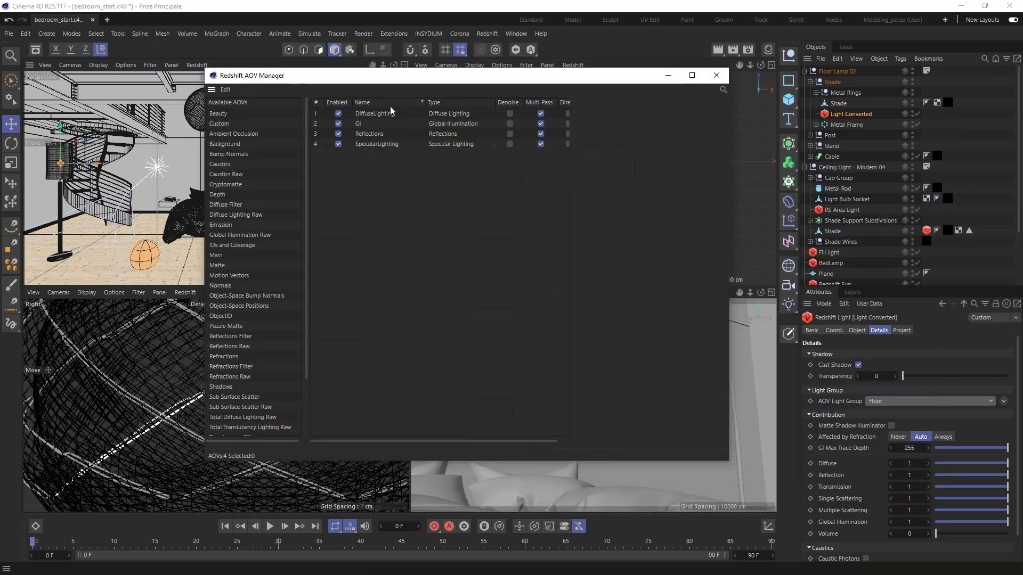
left_click(375, 113)
left_click_drag(471, 75, 386, 72)
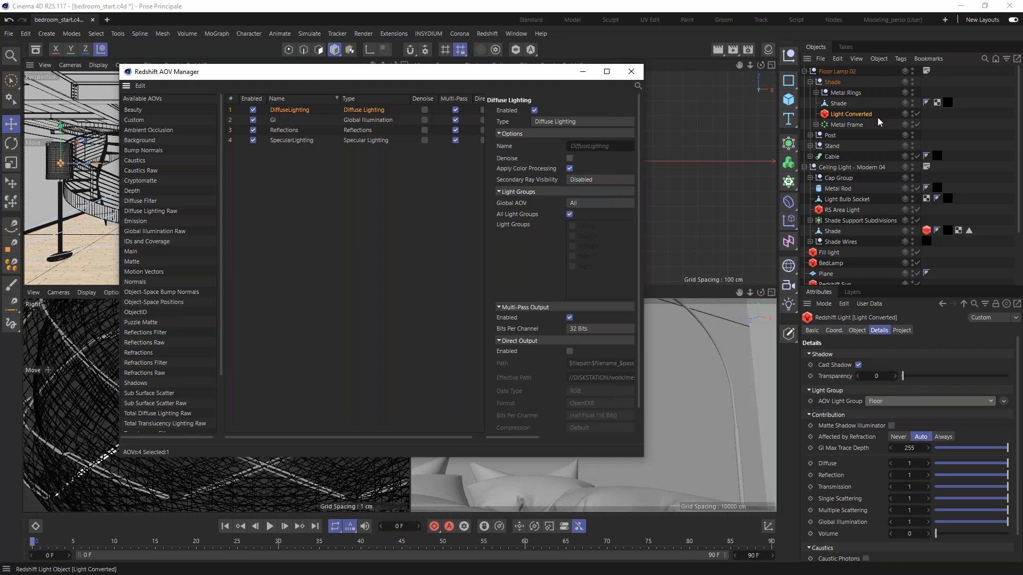
left_click(632, 71)
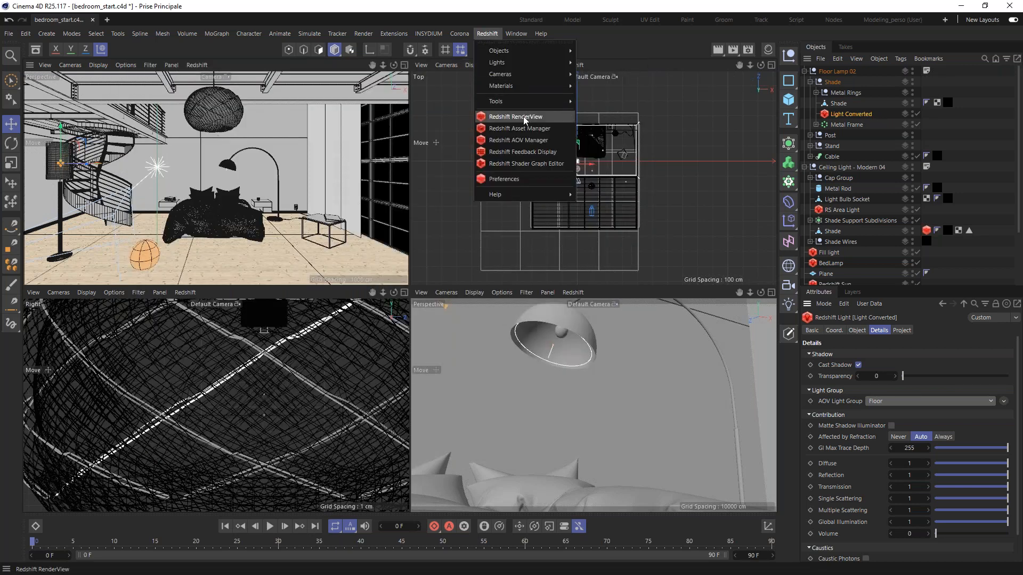
Render the scene in the Redshift RenderView and inspect the DiffuseLighting_Ceiling and DiffuseLighting_Daylight passes.
left_click(523, 116)
left_click_drag(464, 84, 219, 39)
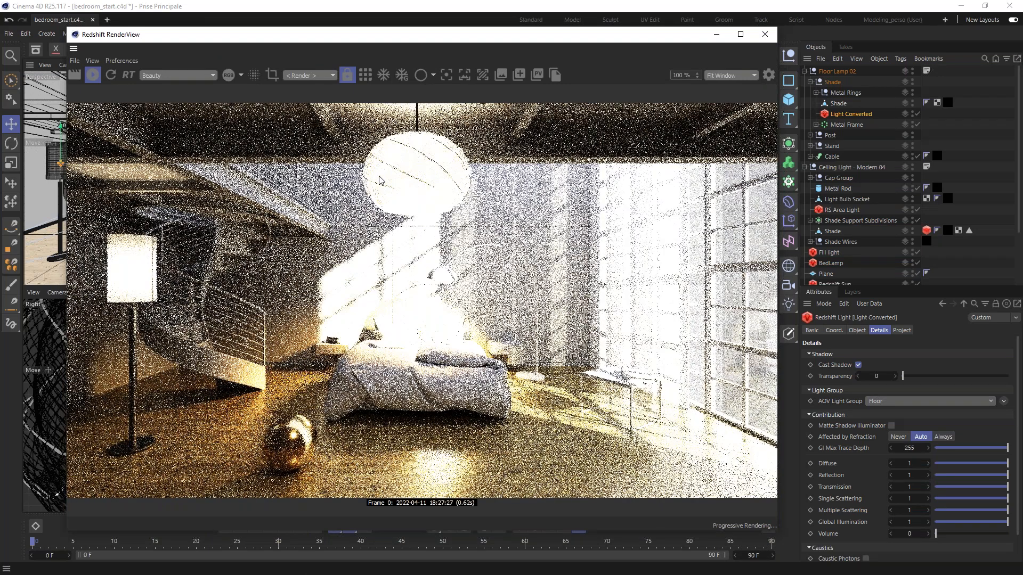
left_click(158, 77)
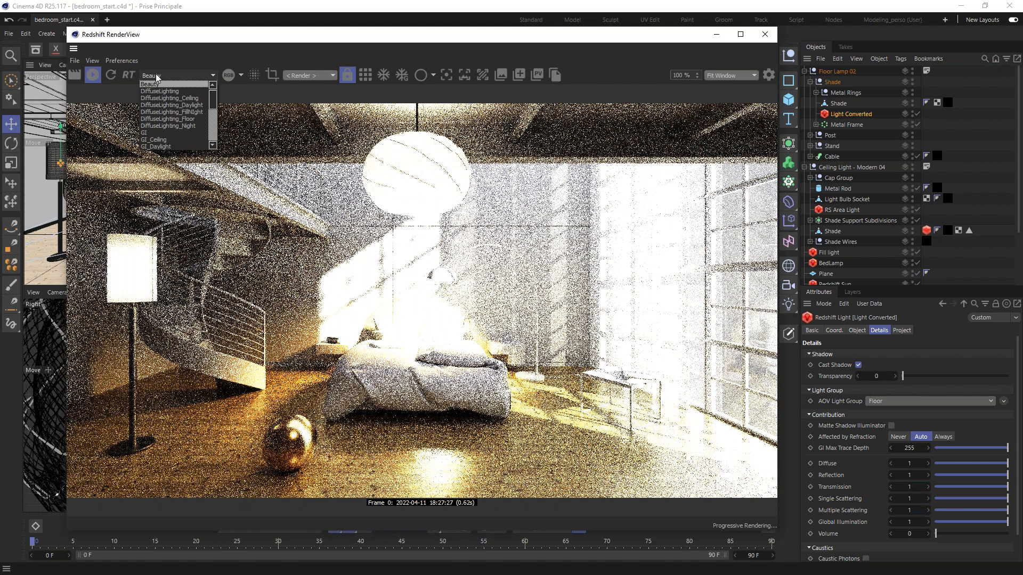
left_click(184, 99)
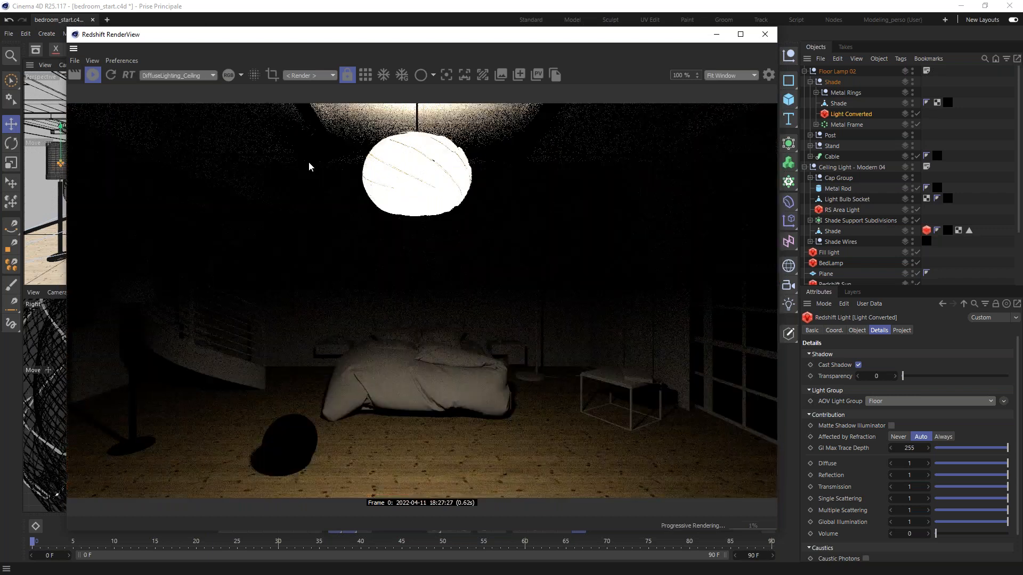
left_click(172, 76)
left_click(178, 105)
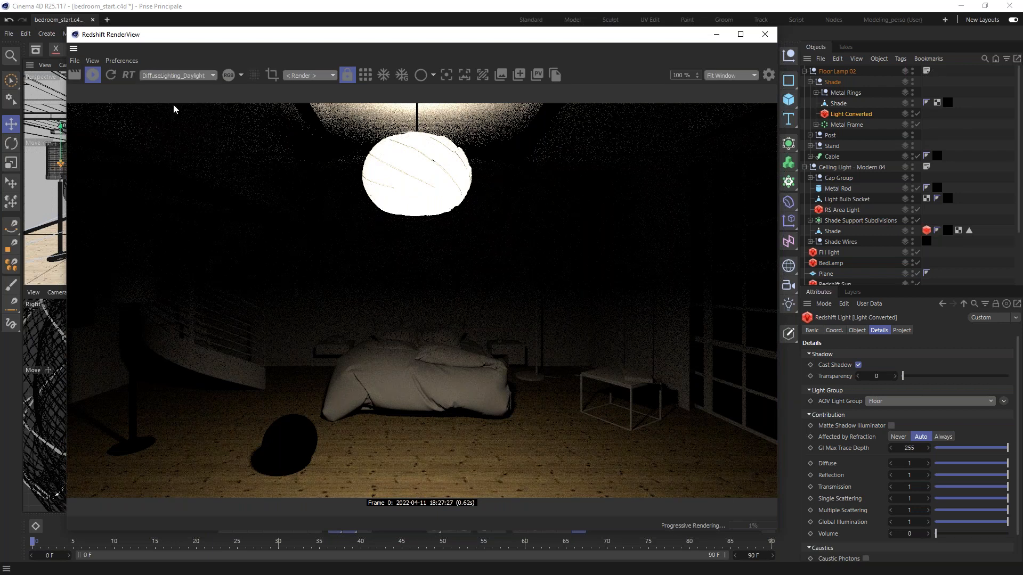
Inspect the DiffuseLighting passes of the FillNight, Floor and Night light groups one after another.
left_click(207, 75)
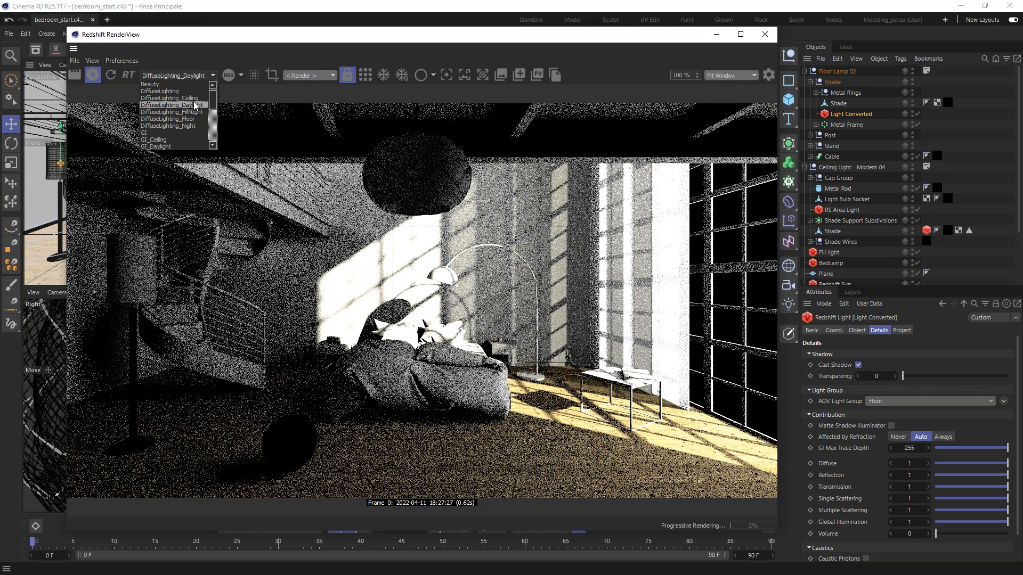
left_click(189, 112)
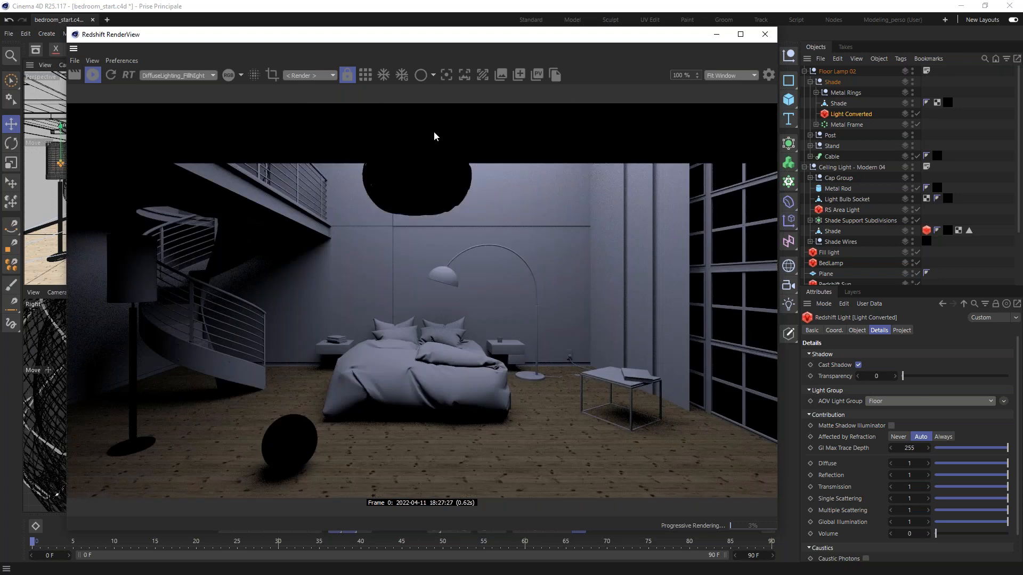
left_click(195, 75)
left_click(202, 104)
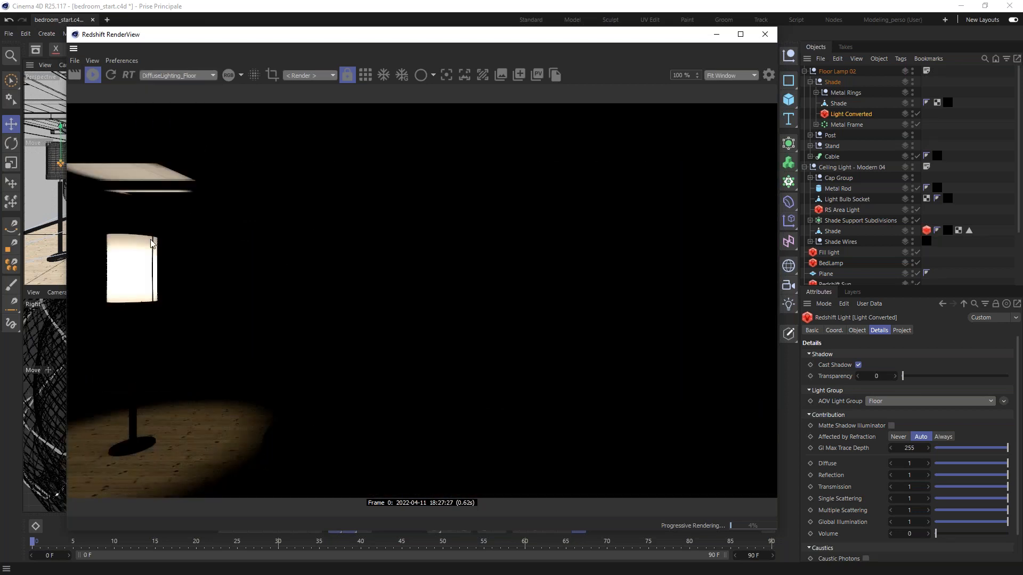
left_click(180, 76)
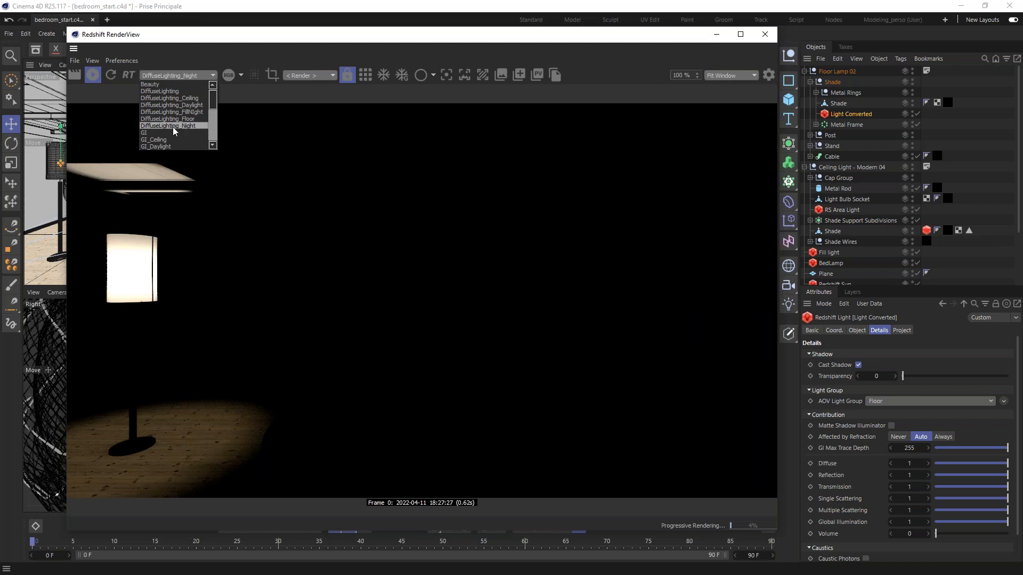
left_click(176, 126)
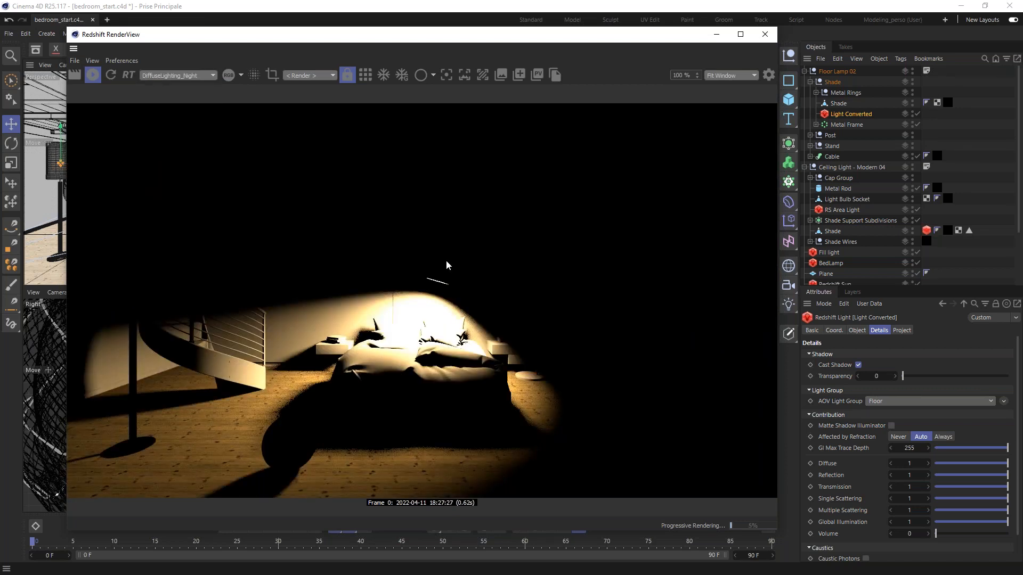
Look through the remaining GI and Reflections passes per light group and return the render display to Beauty.
left_click(172, 76)
scroll(213, 101, "down", 3)
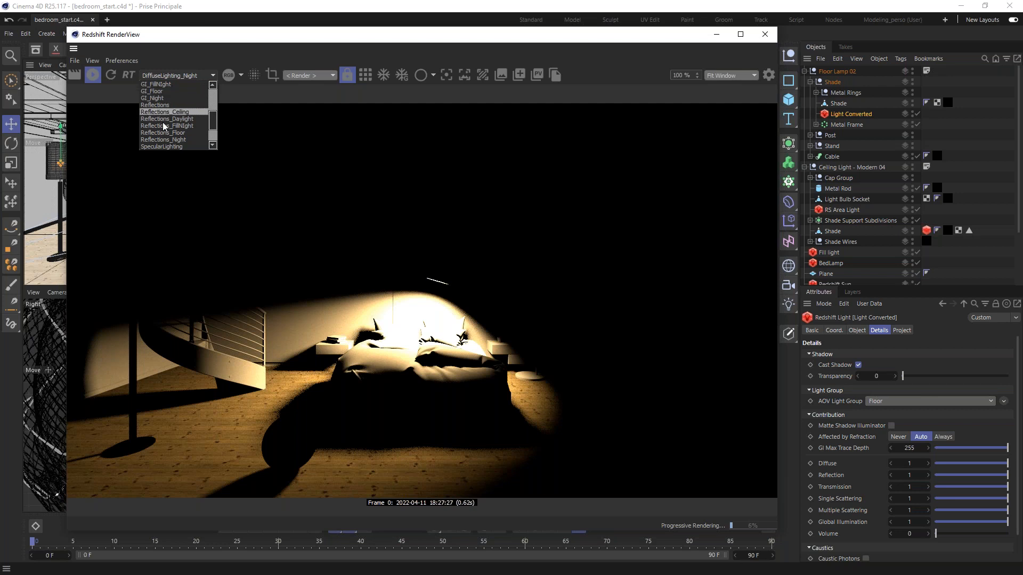
left_click_drag(213, 122, 223, 88)
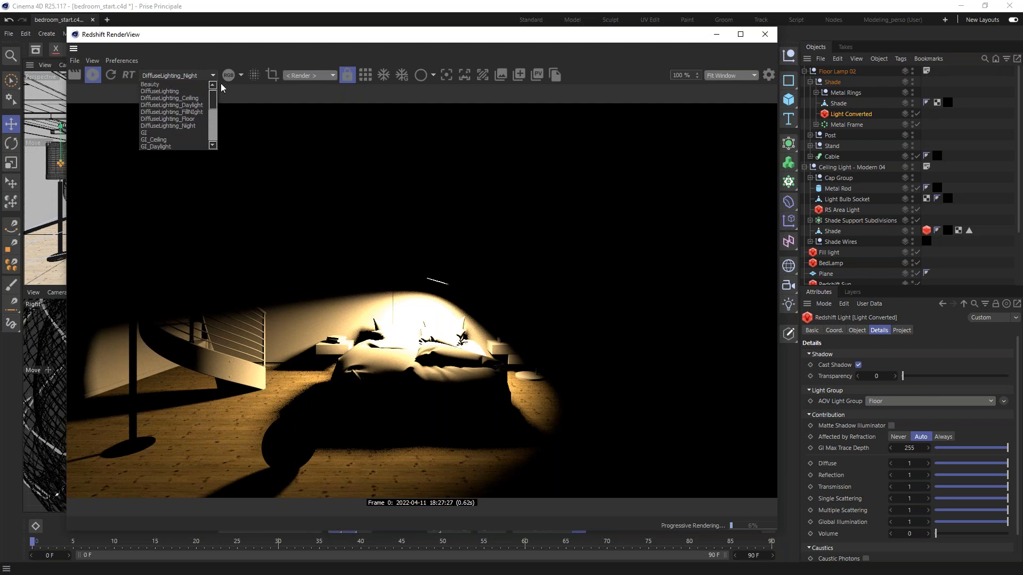
left_click(160, 85)
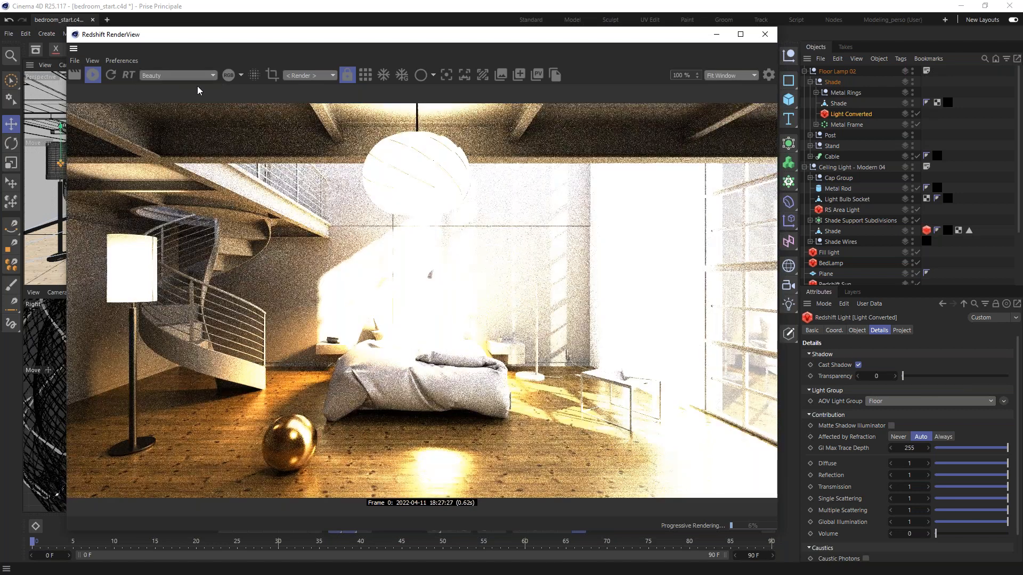
Stop the progressive render and close the RenderView window.
left_click(92, 74)
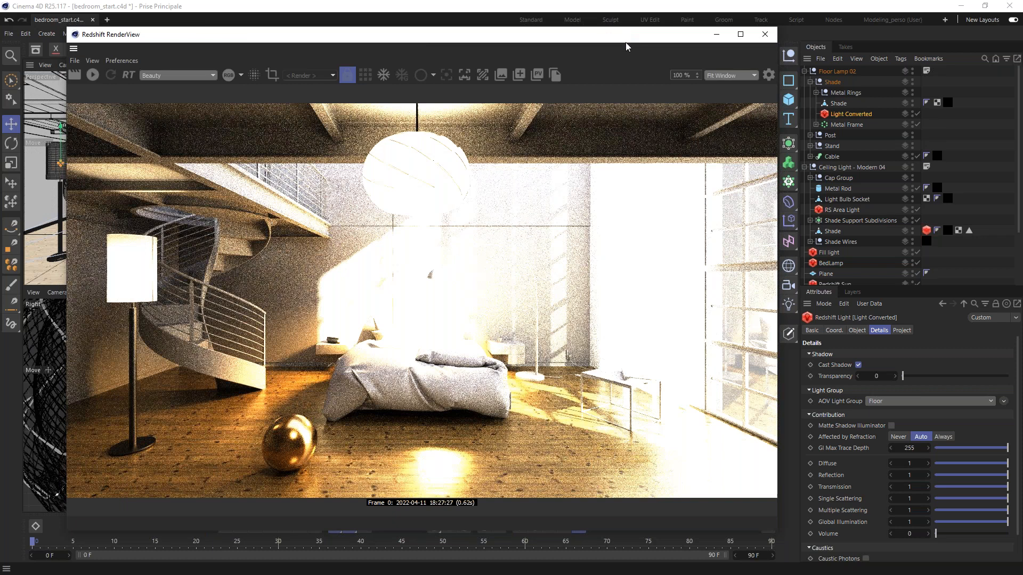
left_click_drag(625, 40, 667, 169)
left_click(807, 162)
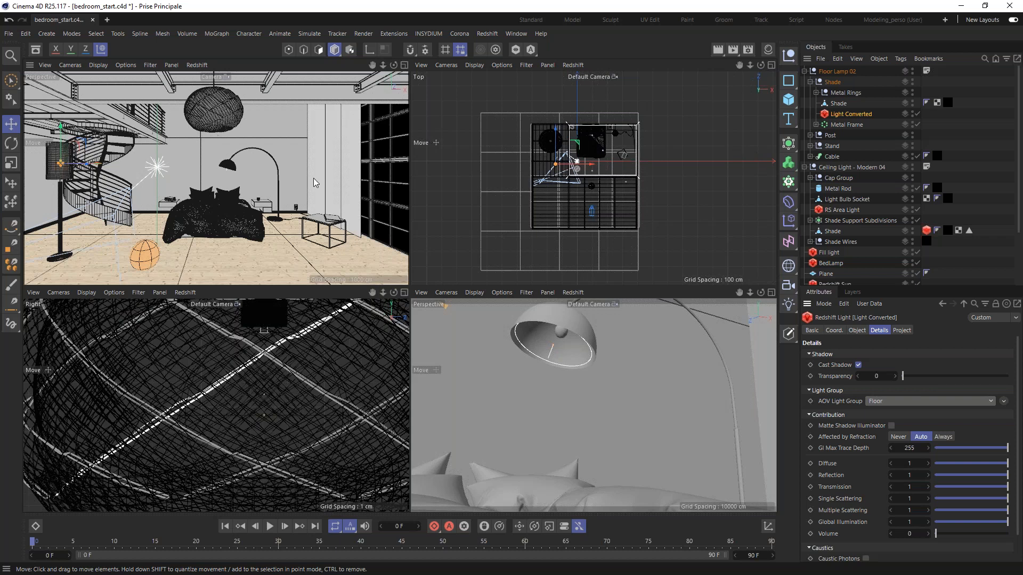
Maximize the camera view and add a Redshift Environment object to the scene.
middle_click(224, 168)
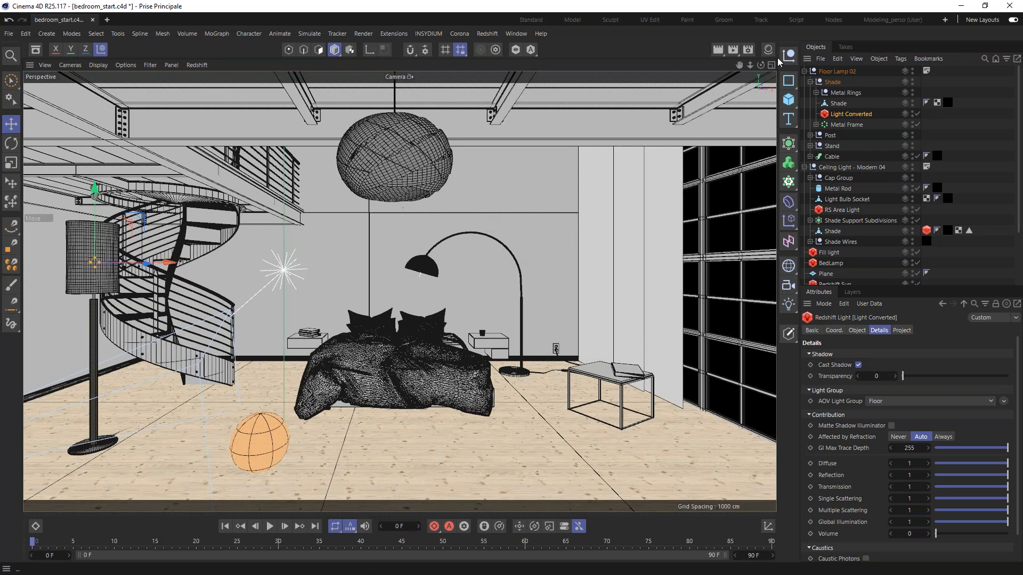
left_click(487, 33)
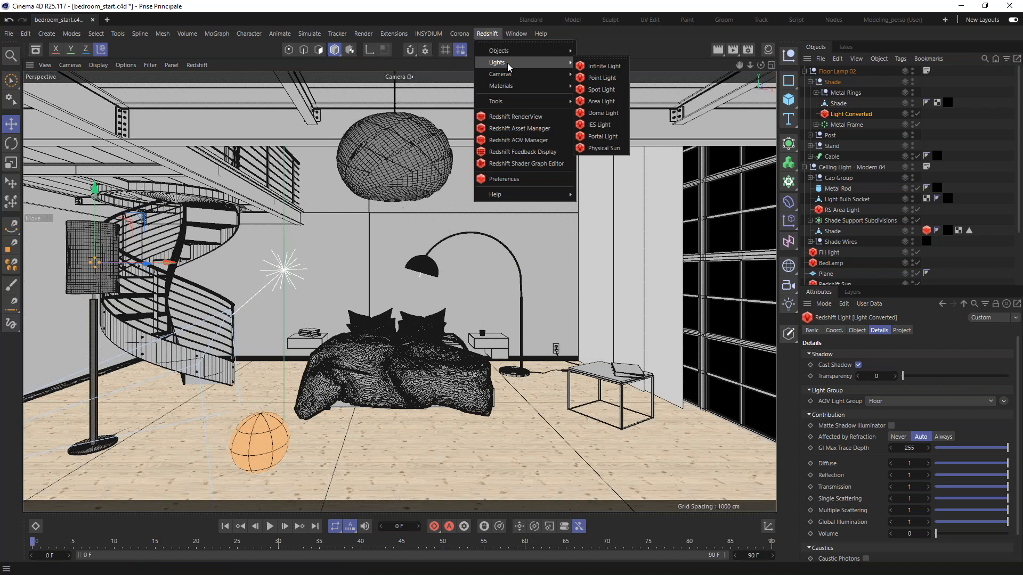
mouse_move(517, 51)
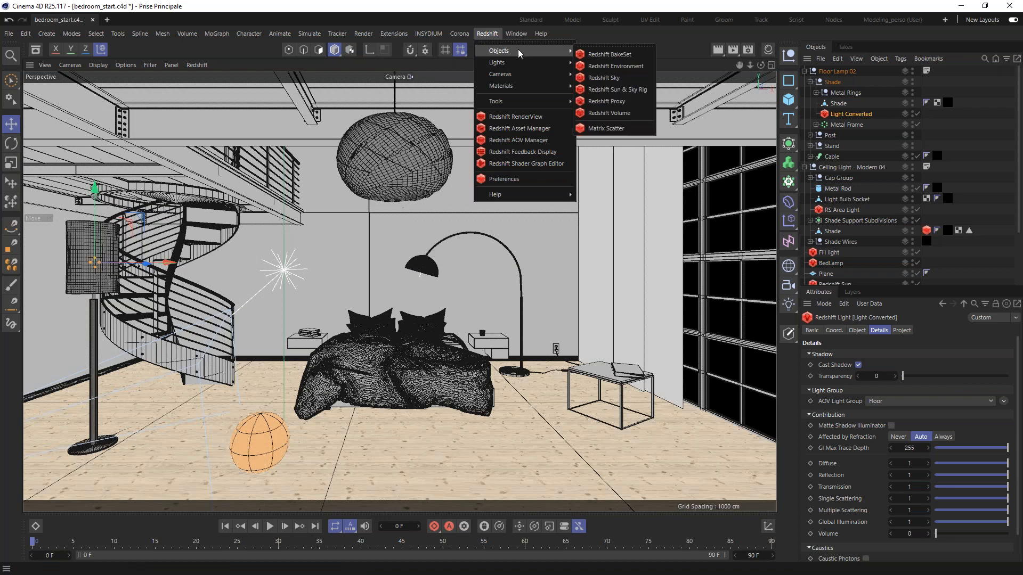
left_click(615, 68)
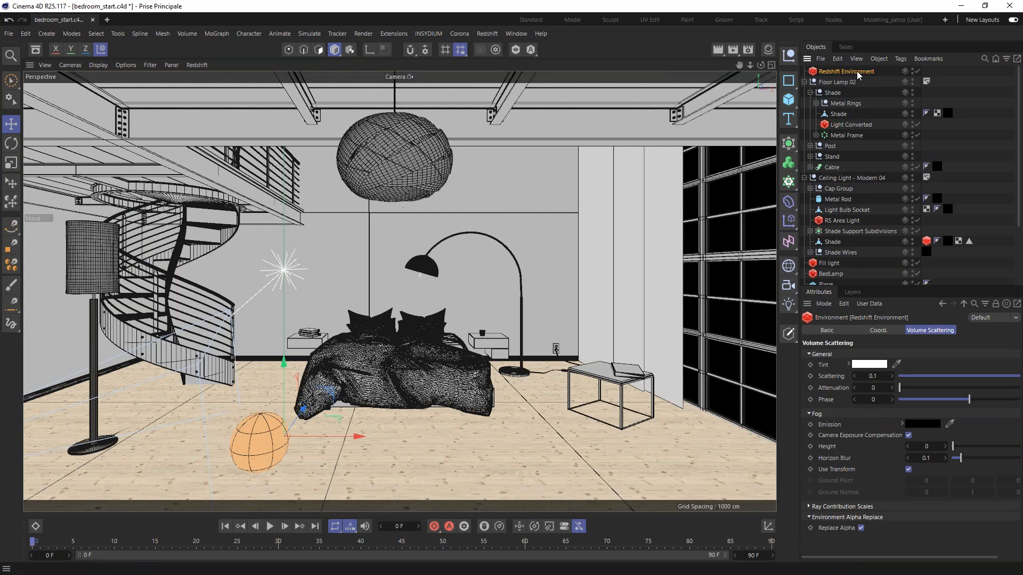
Set the BedLamp light's volume contribution to 0.01.
left_click(841, 127)
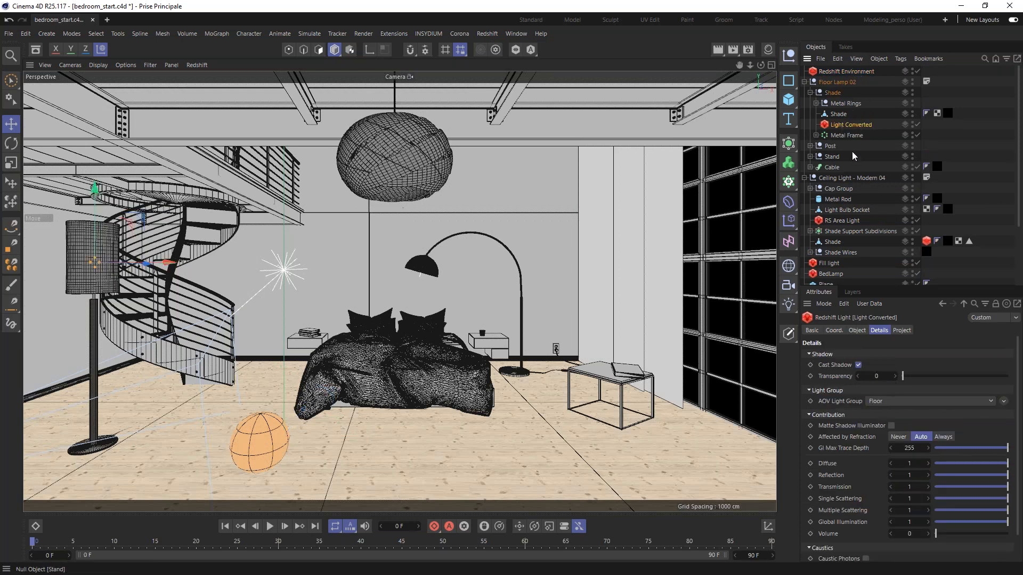
scroll(864, 211, "down", 3)
left_click(831, 210)
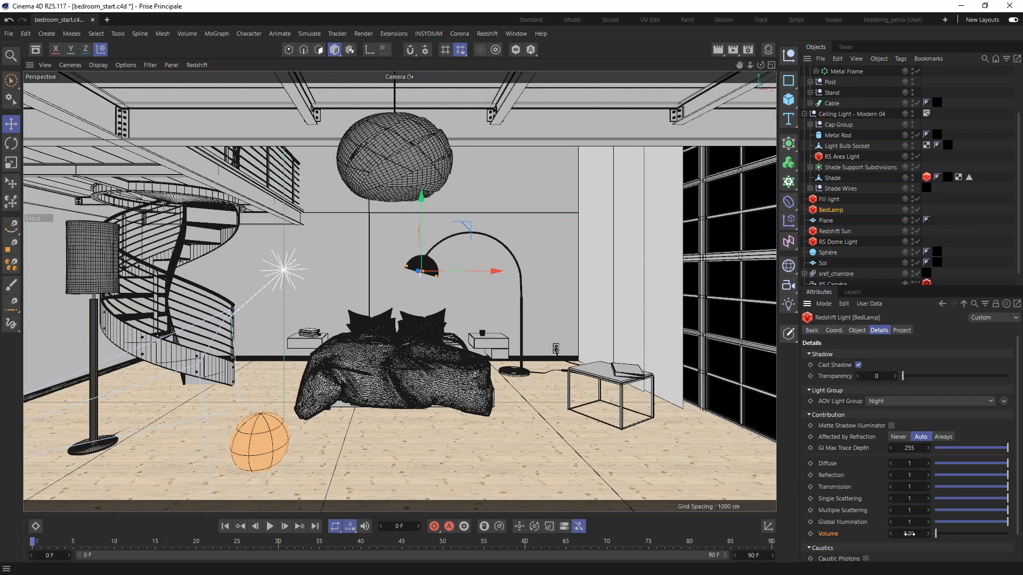
Check the volume contribution of the Redshift Sun, RS Dome Light, floor lamp's Light Converted and BedLamp.
left_click(837, 230)
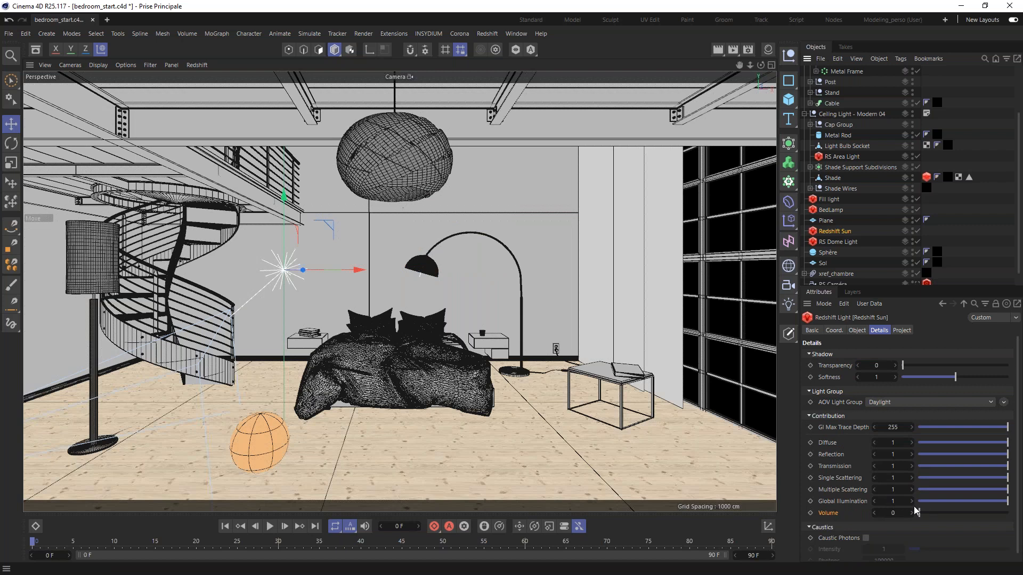
left_click(838, 242)
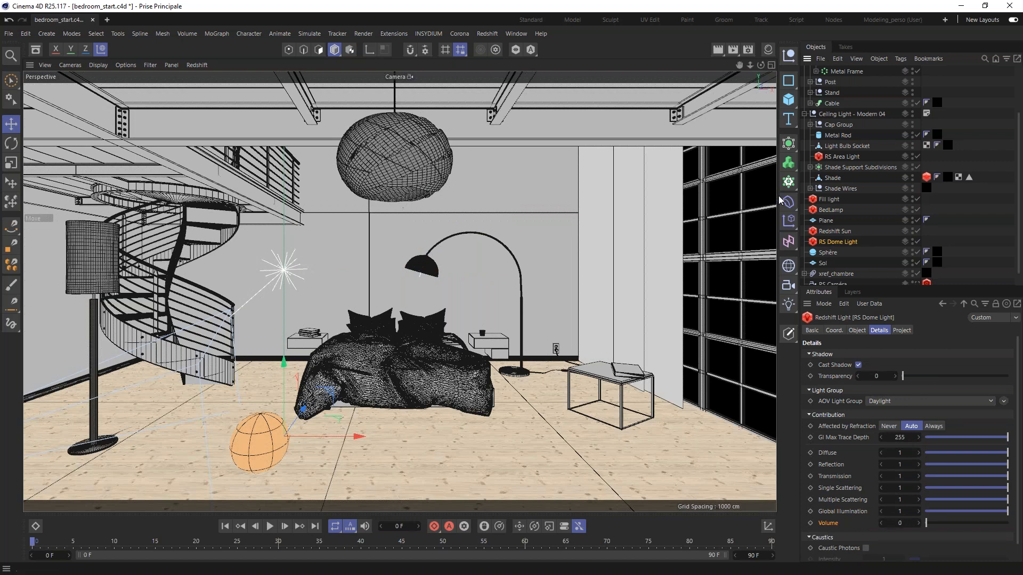
scroll(826, 187, "up", 3)
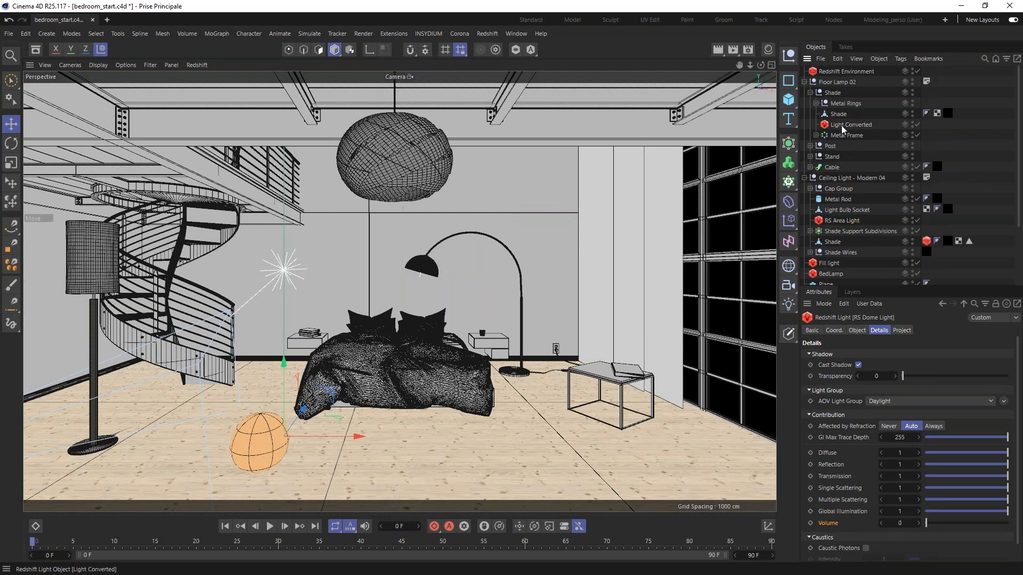
left_click(851, 125)
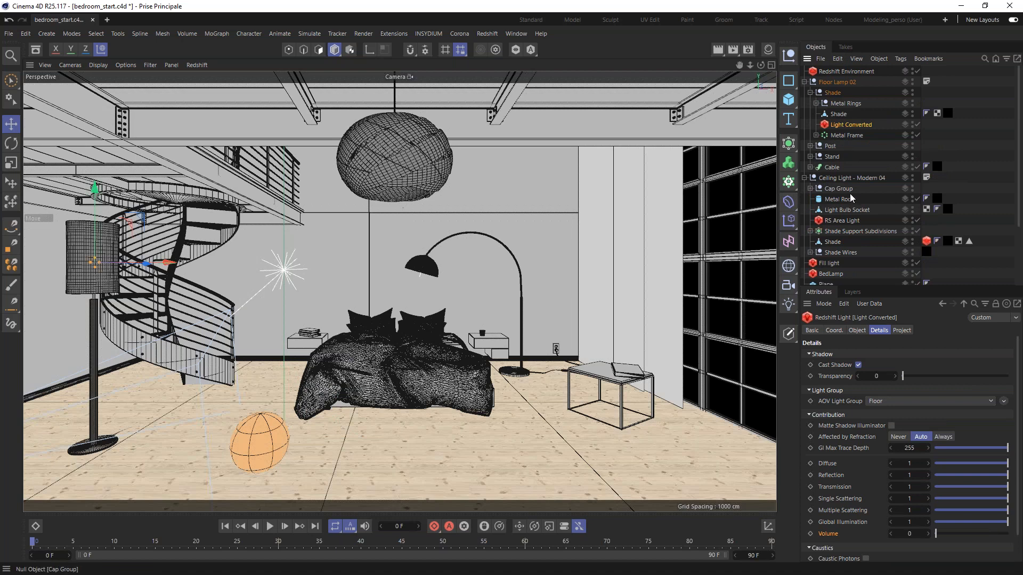
left_click(830, 273)
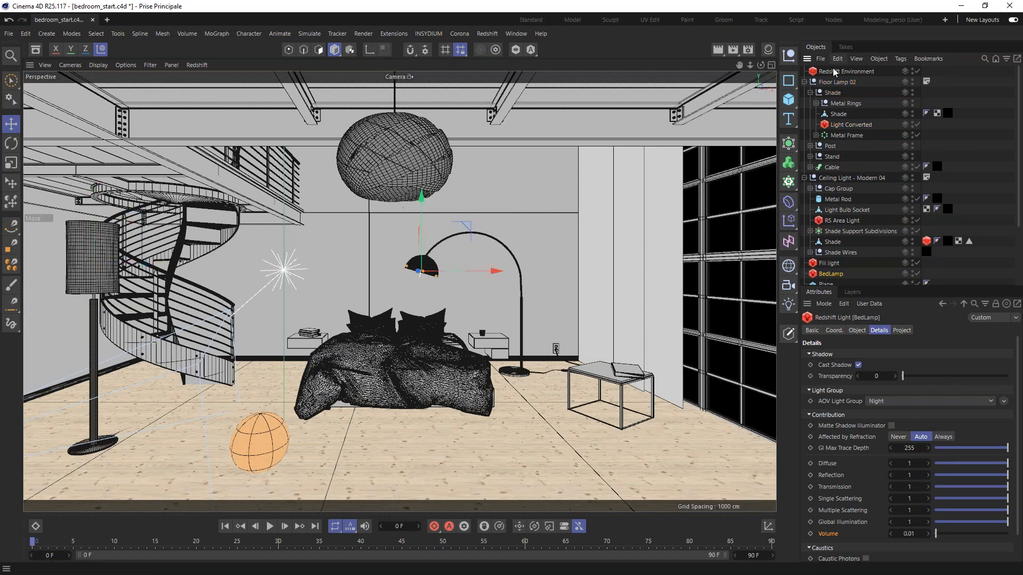
Add a Volume Lighting AOV in the Redshift AOV Manager and select it.
left_click(487, 33)
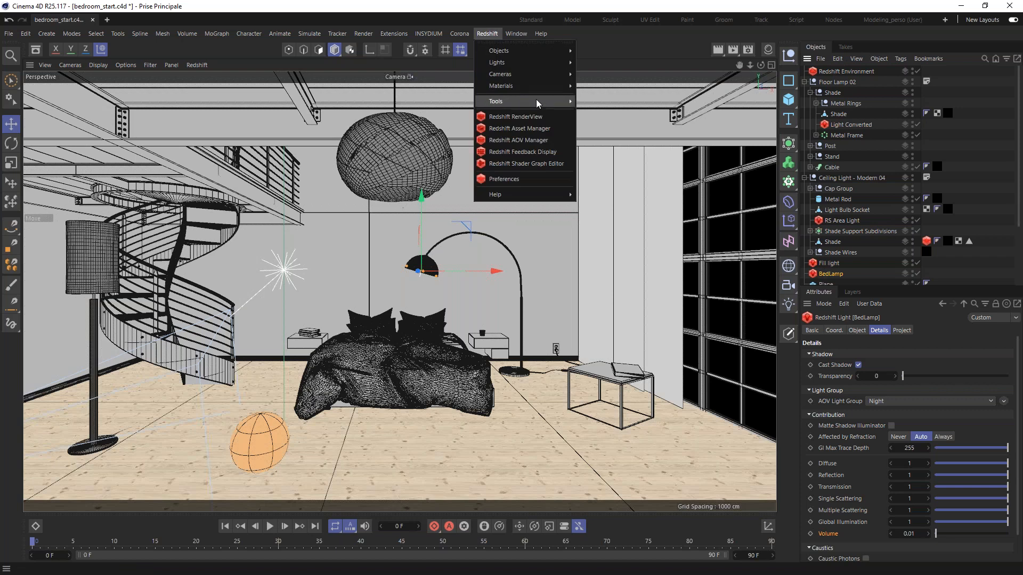
left_click(516, 140)
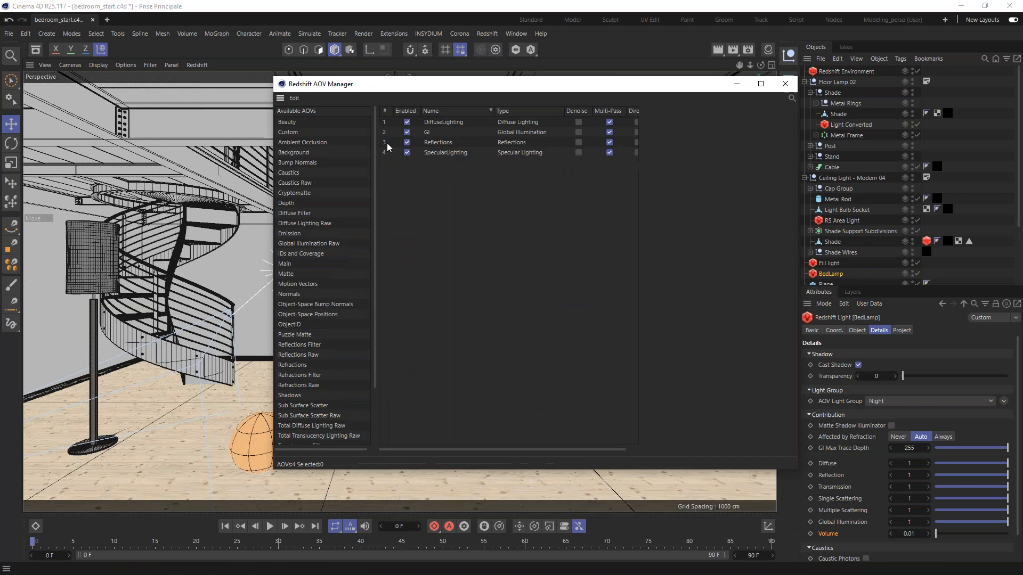
left_click_drag(376, 180, 385, 329)
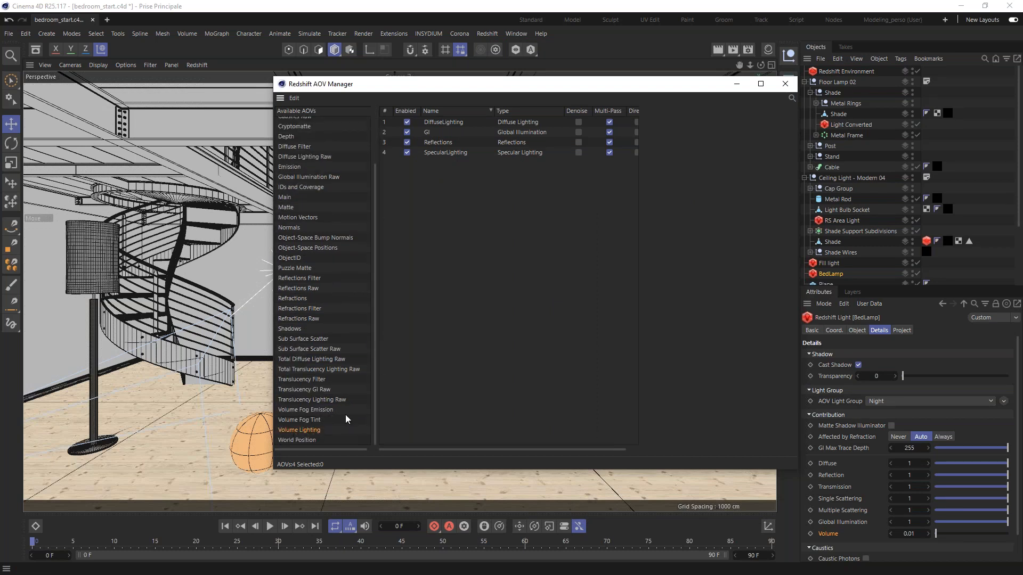
left_click_drag(309, 433, 442, 162)
left_click(441, 162)
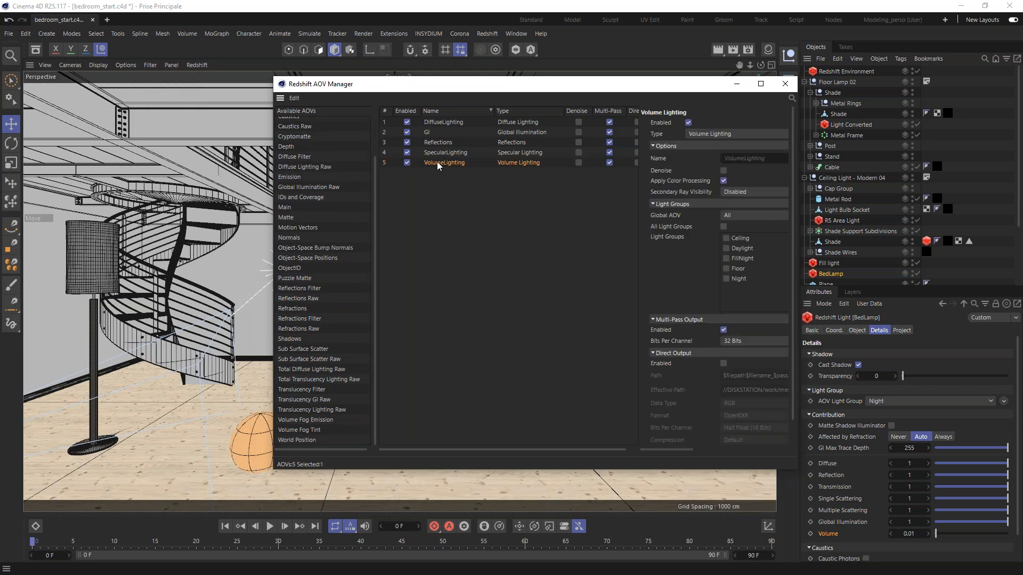
Enable the Night light group for the VolumeLighting AOV and close the Redshift AOV Manager.
left_click_drag(660, 84, 484, 51)
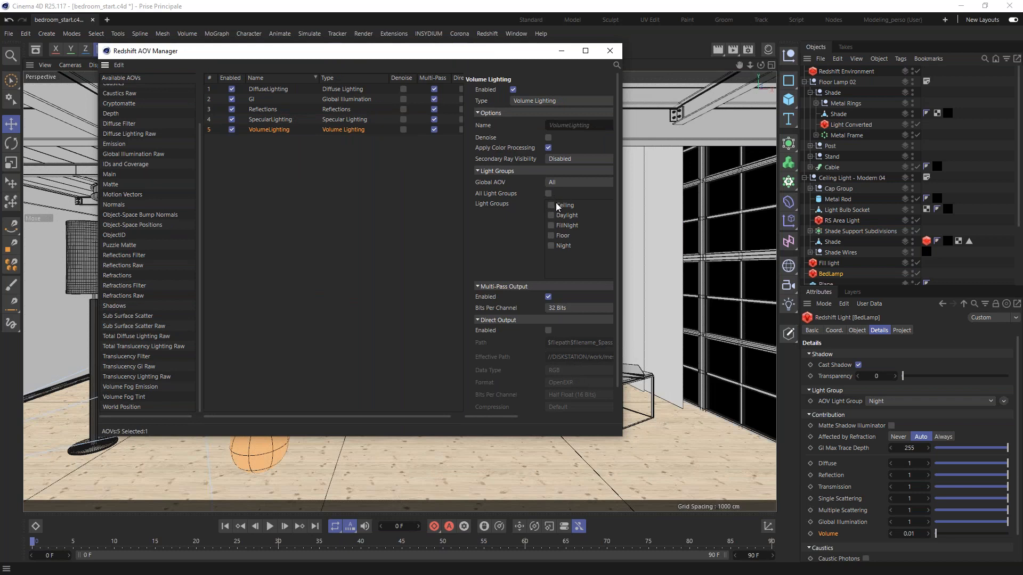
left_click(551, 246)
left_click_drag(499, 55, 871, 95)
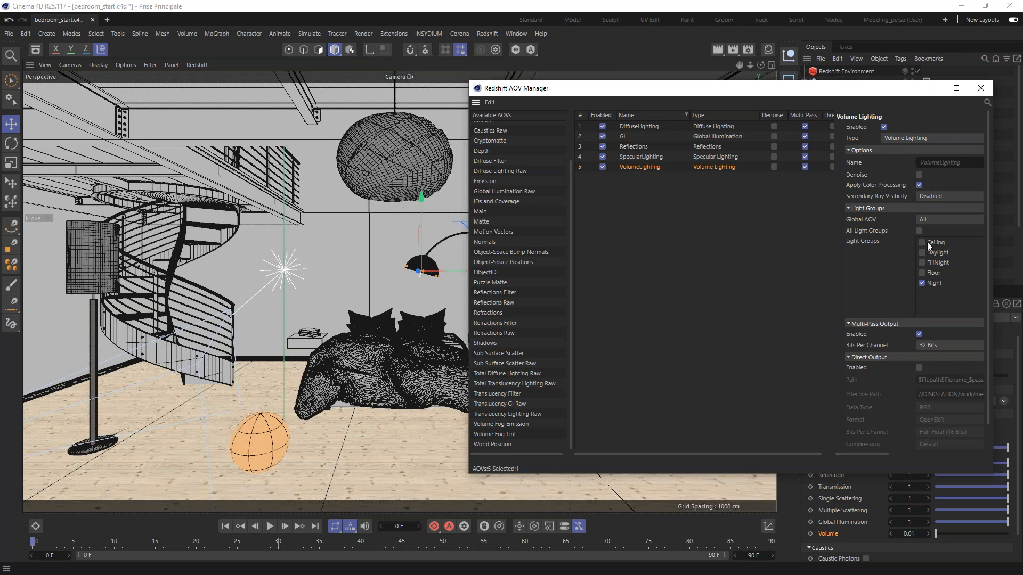
left_click_drag(864, 83, 502, 71)
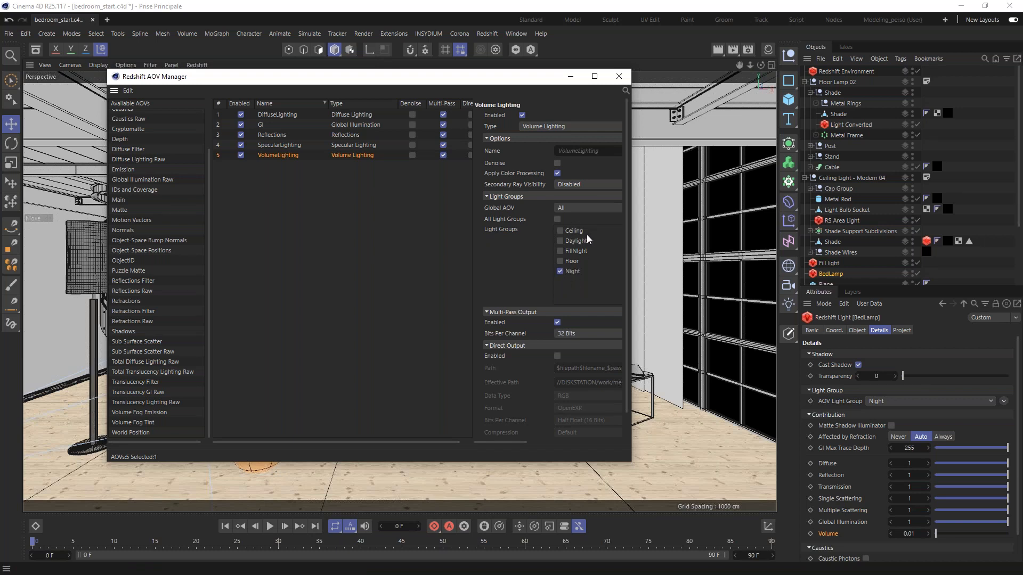
left_click(619, 77)
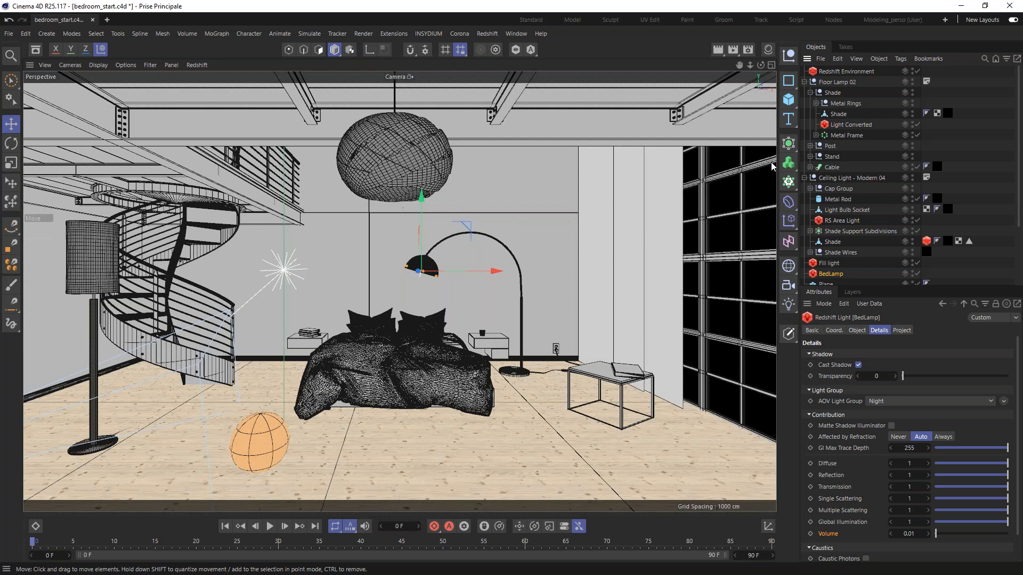
Review the Redshift Globals, Global Illumination and Sampling render settings and close the settings window.
left_click(753, 51)
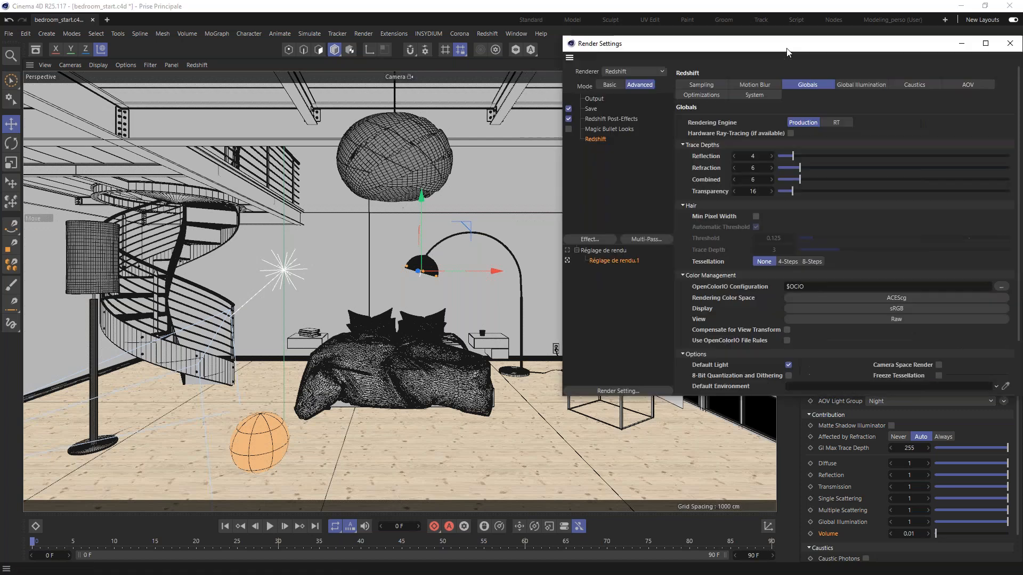
left_click_drag(788, 47, 327, 64)
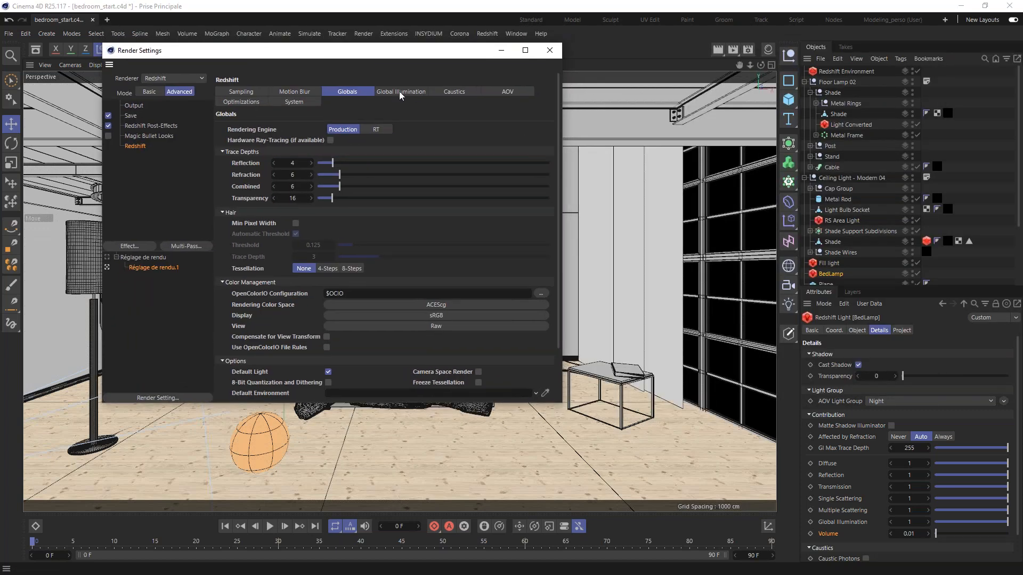
left_click(394, 92)
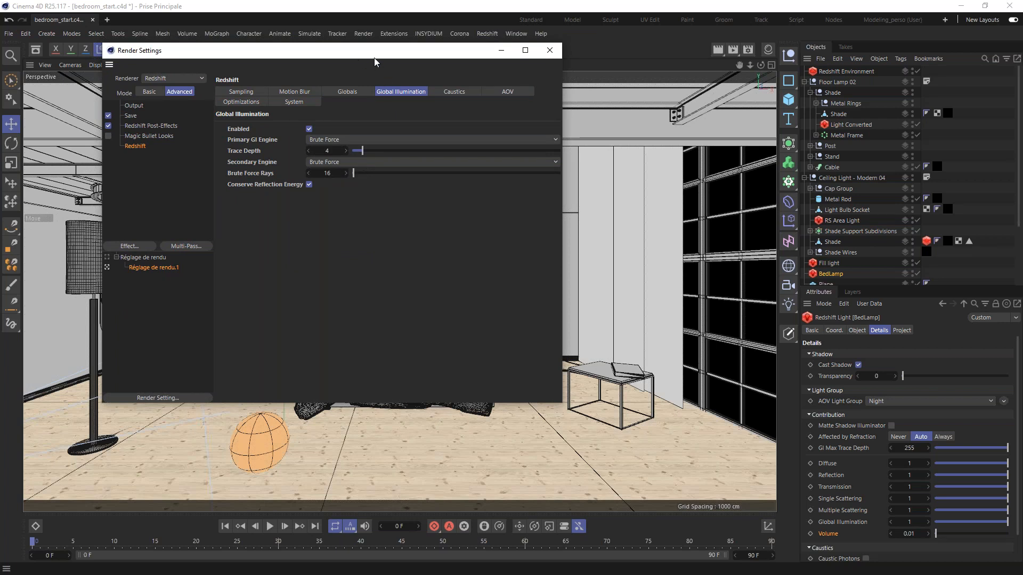
left_click_drag(374, 58, 497, 129)
left_click(361, 162)
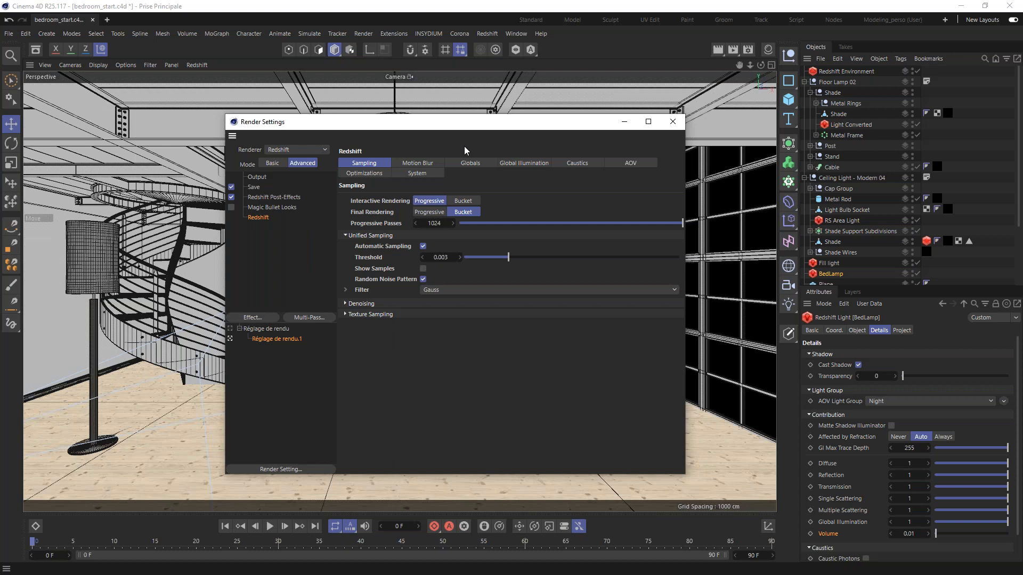
left_click_drag(503, 123, 402, 143)
left_click(573, 142)
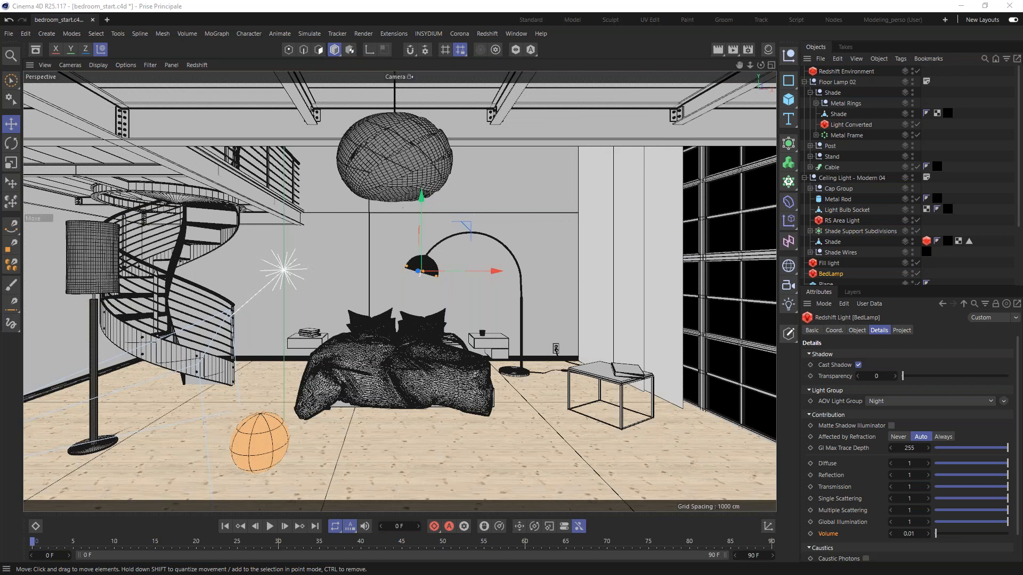
Switch to the render folder in File Explorer and examine the details of bedroom_def_.exr.
left_click_drag(0, 70, 391, 51)
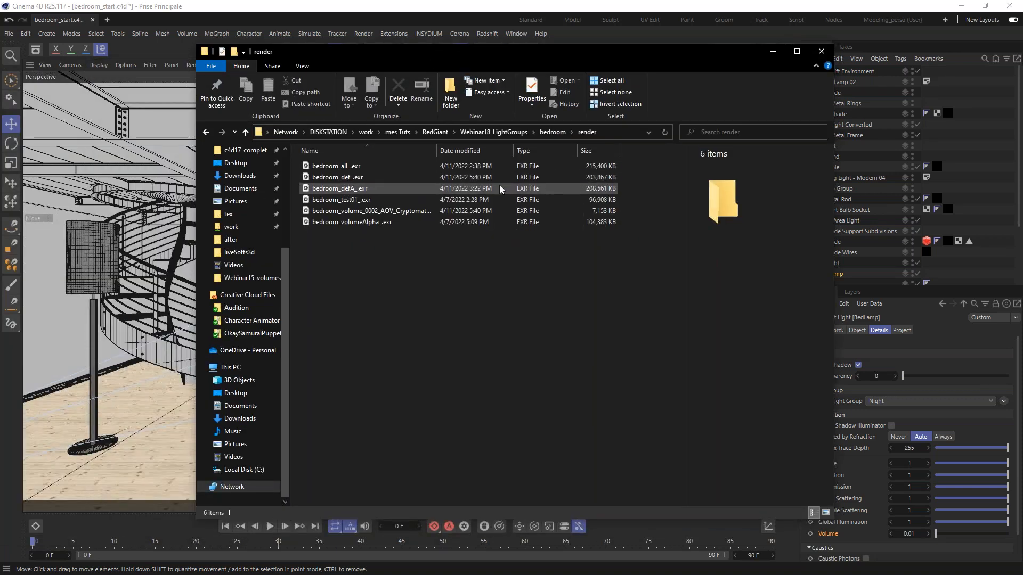
left_click(349, 177)
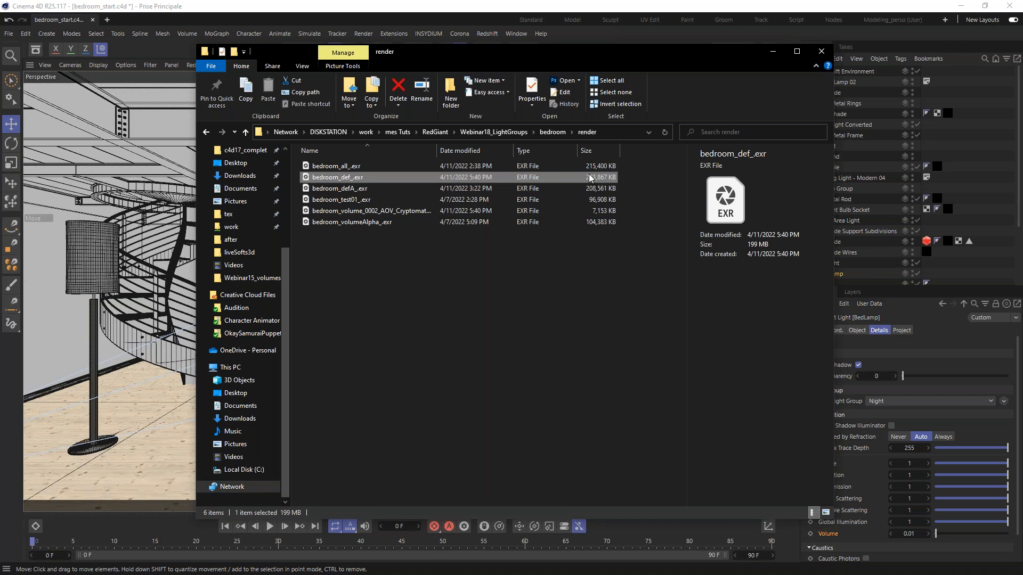
left_click_drag(600, 55, 410, 176)
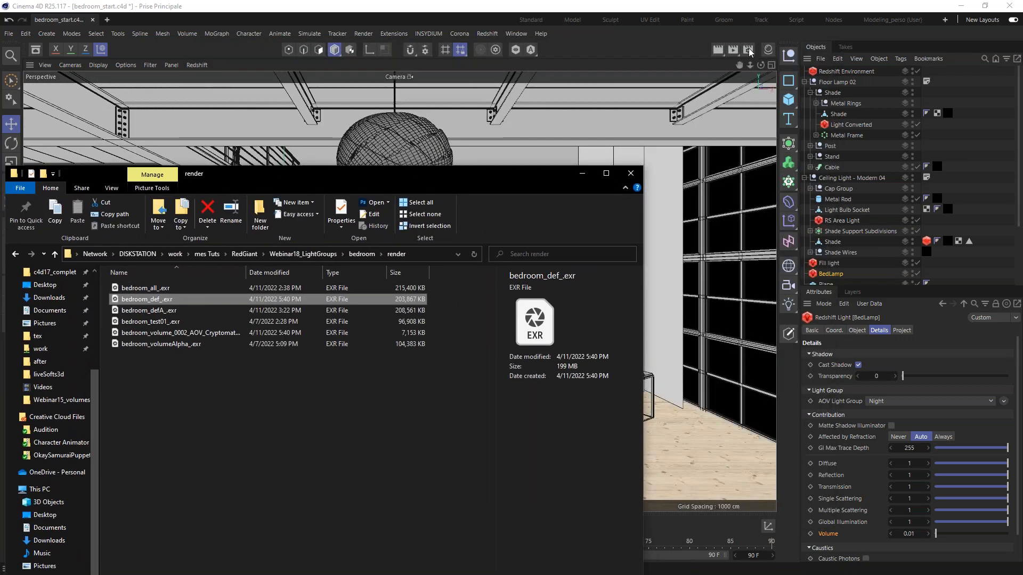
Compare the Output resolution in the render settings with the size of bedroom_def_.exr and close both windows.
left_click(749, 50)
left_click(593, 95)
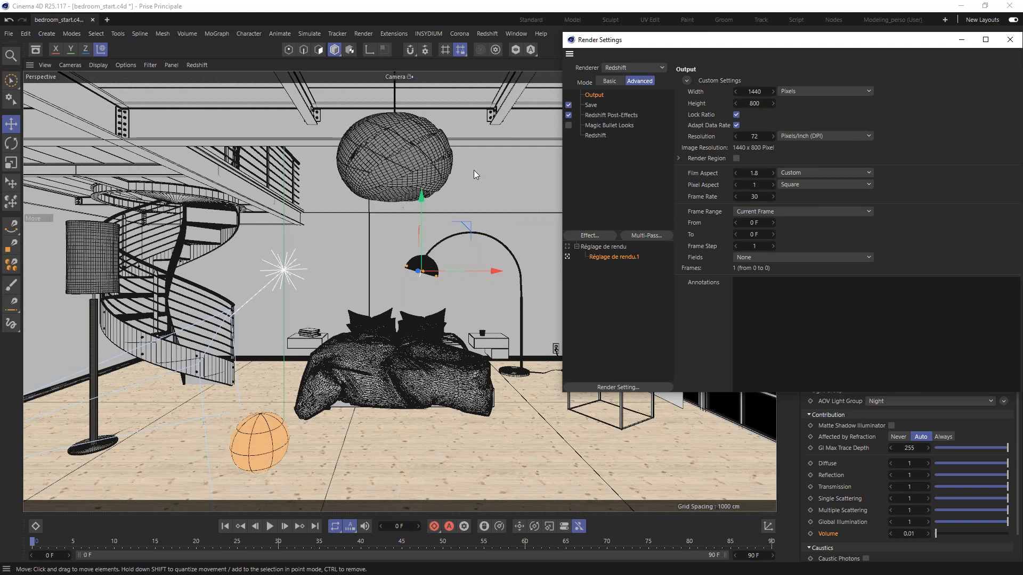
key("alt+Tab")
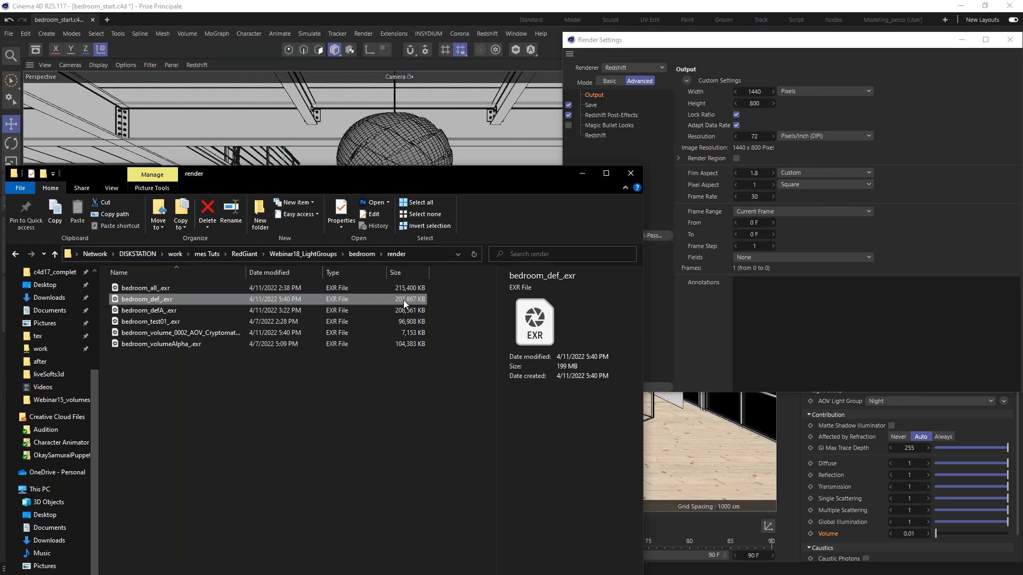
left_click_drag(342, 181, 396, 147)
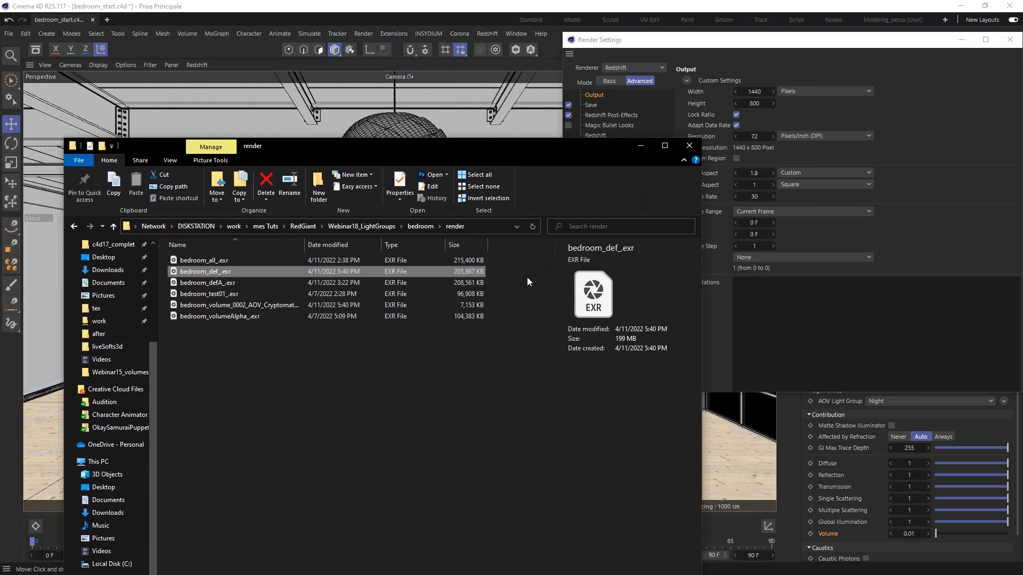
left_click(689, 145)
left_click_drag(787, 45, 396, 101)
left_click(619, 96)
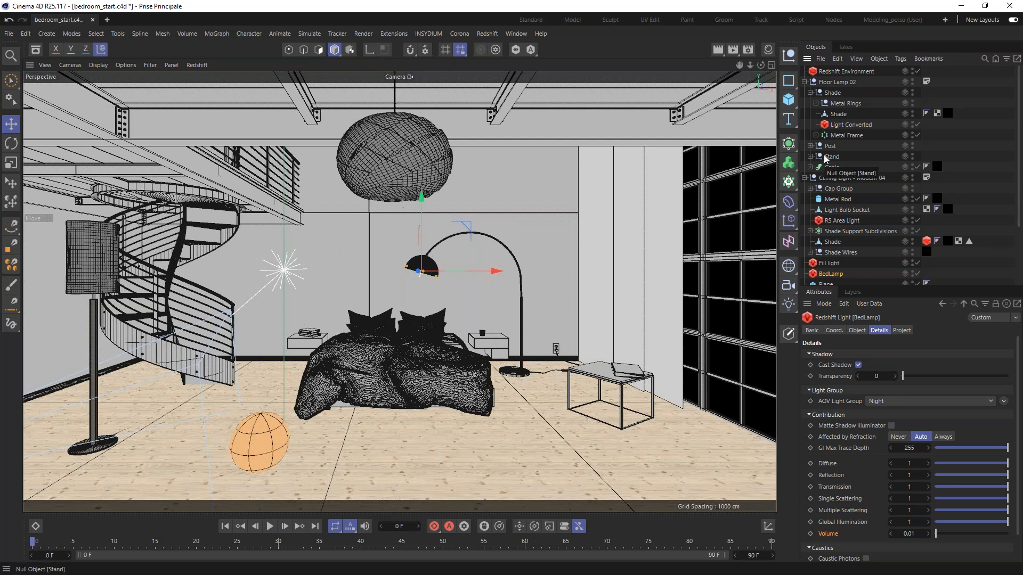
Open the recent project bedroom_volume_0002.c4d, accept the educational license notice and bring its scene lights into view in the object list.
left_click(9, 35)
mouse_move(86, 75)
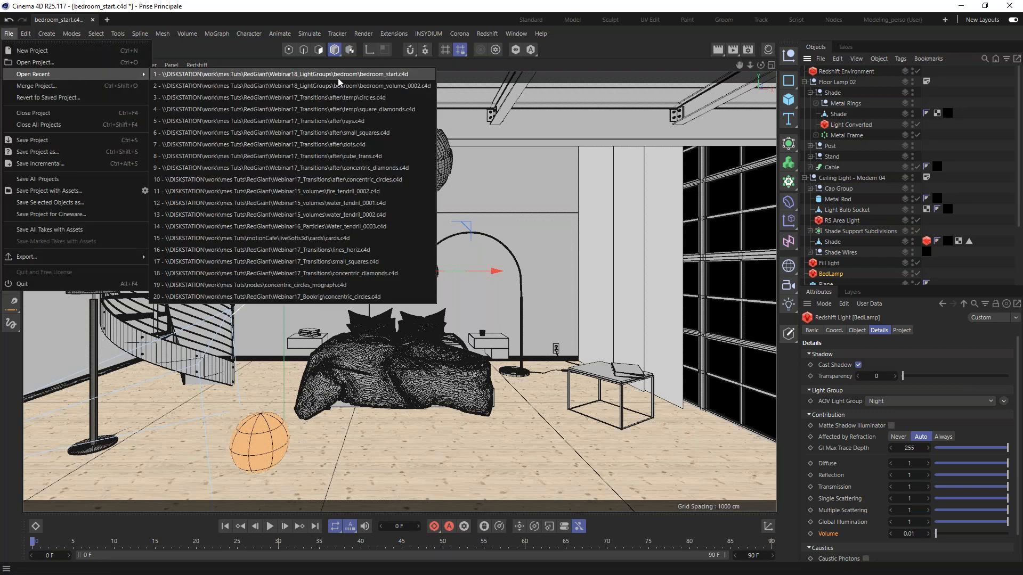
left_click(392, 87)
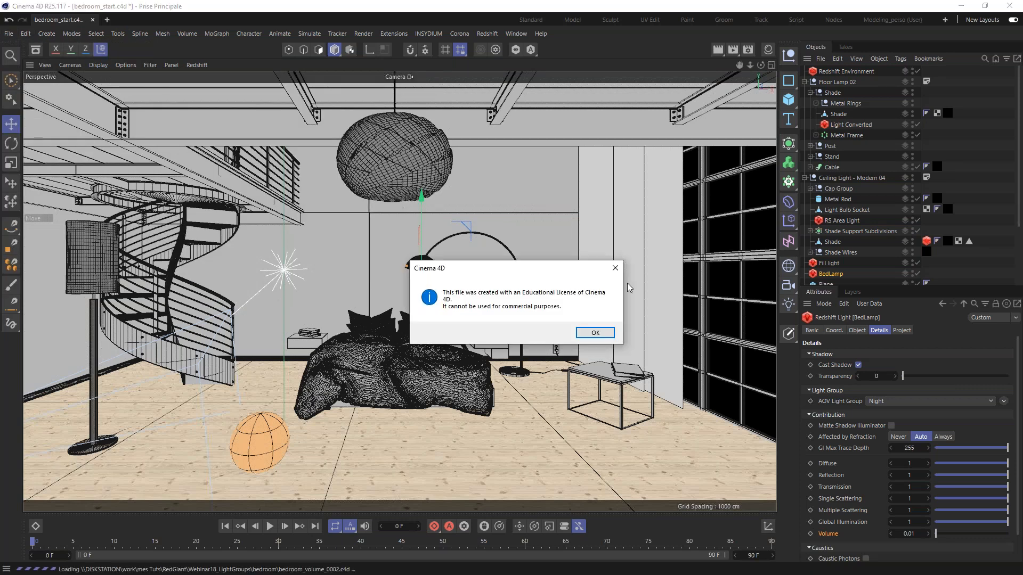
left_click(597, 333)
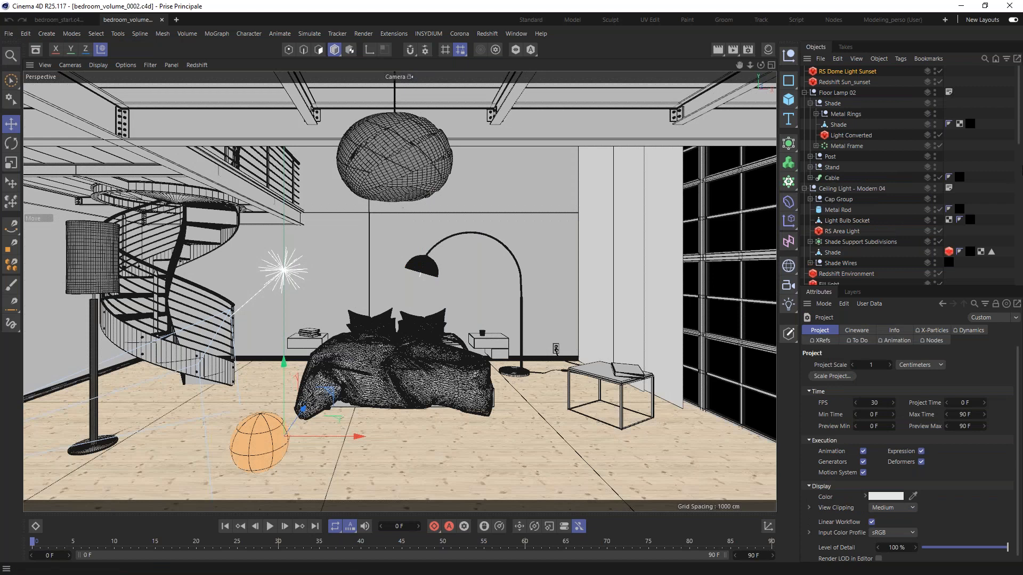
left_click_drag(1017, 149, 1016, 193)
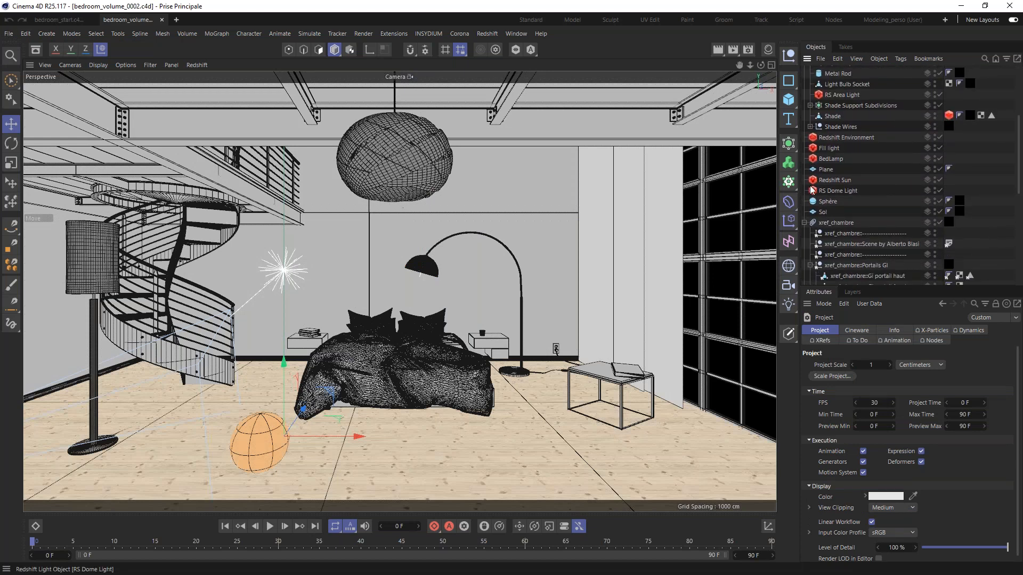
Examine the object settings and AOV light groups of RS Dome Light, Redshift Sun_sunset and RS Dome Light Sunset.
left_click(836, 191)
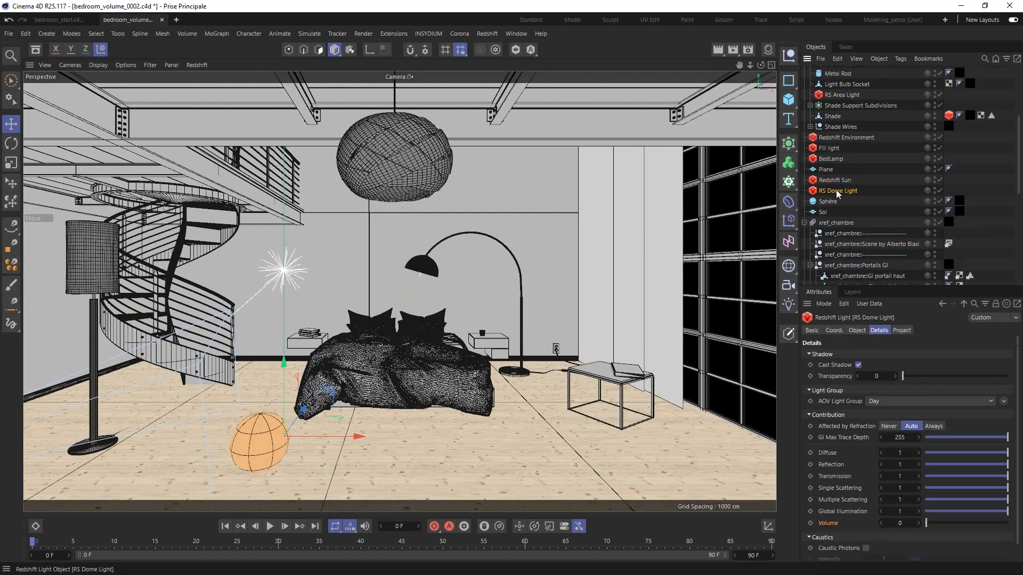
left_click(857, 330)
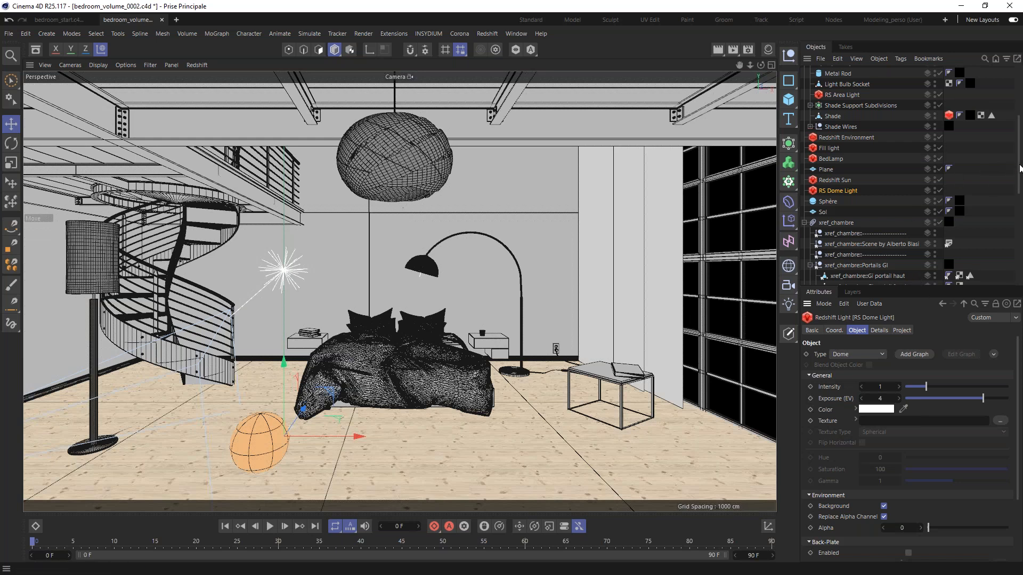
scroll(932, 139, "up", 5)
left_click(842, 83)
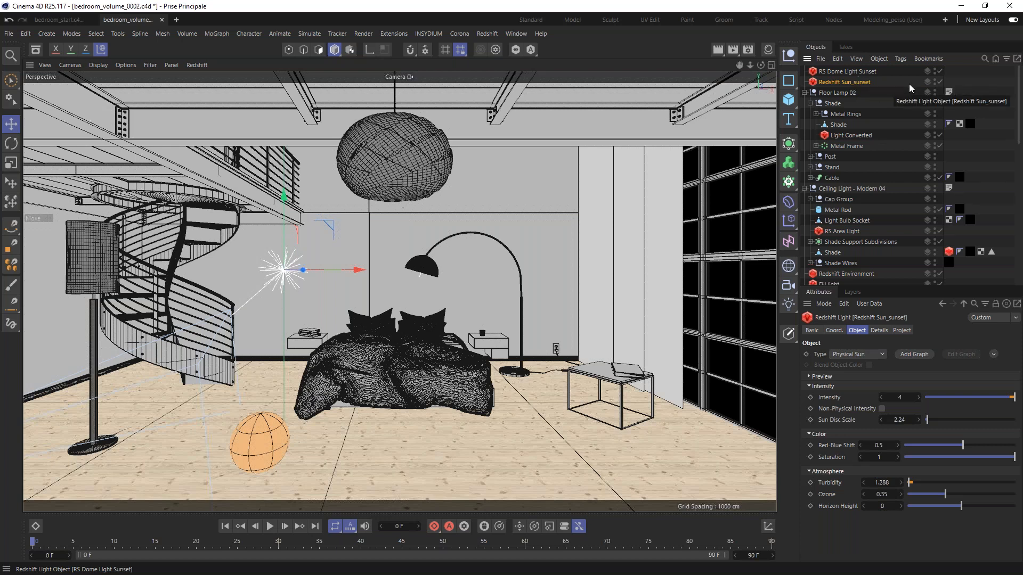
left_click(879, 330)
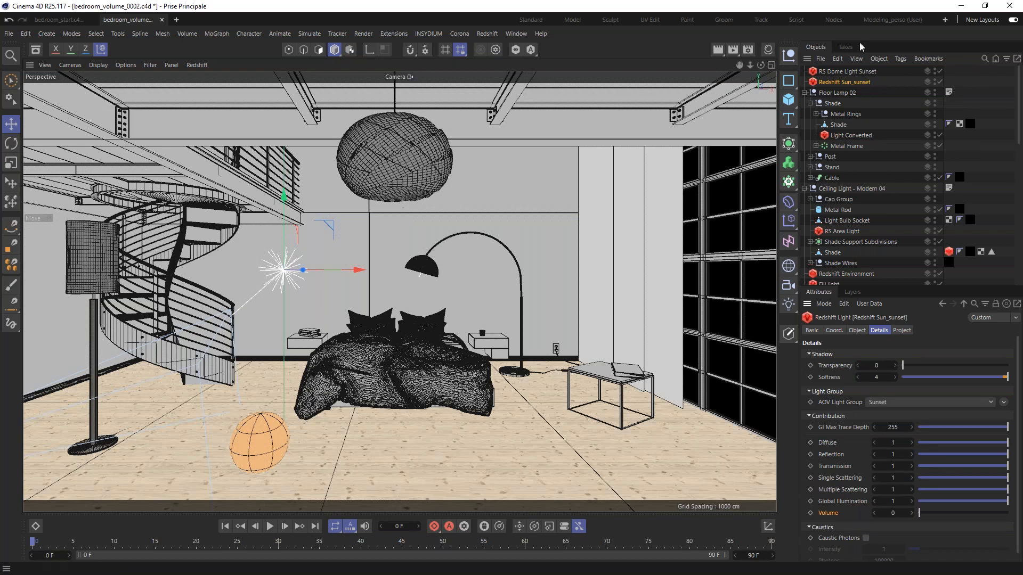
left_click(841, 74)
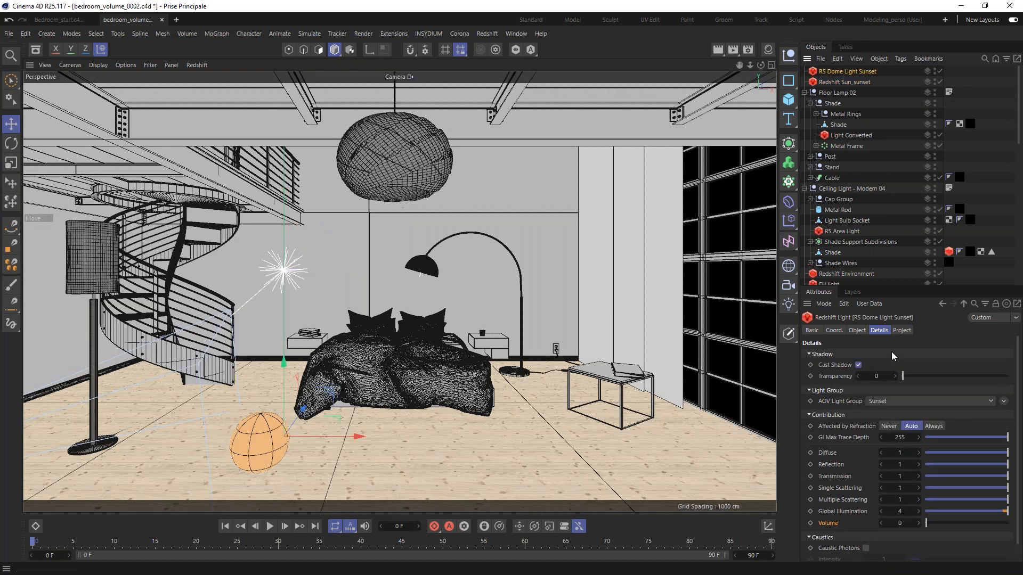
left_click(863, 332)
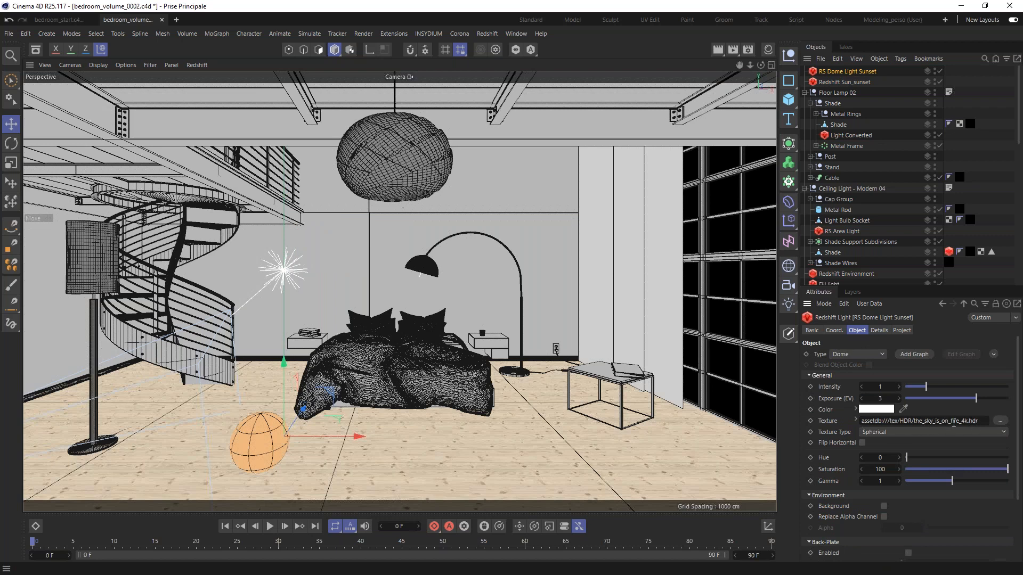
Disable Light Converted, RS Area Light, Redshift Environment, Fill light, BedLamp, RS Dome Light and Redshift Sun, keeping only the two sunset lights enabled.
left_click(940, 136)
left_click(940, 231)
scroll(1014, 166, "down", 5)
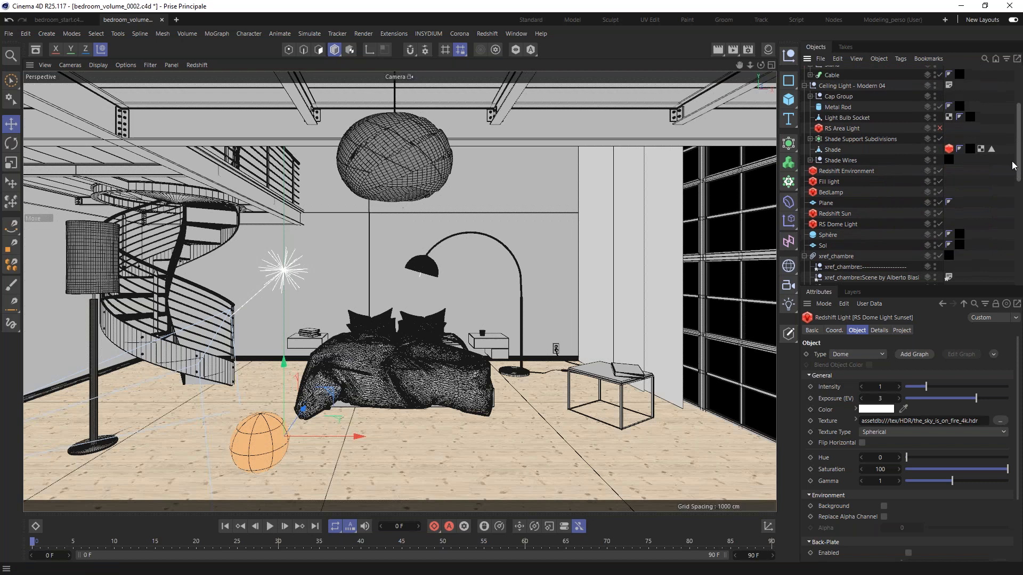
left_click(940, 171)
left_click(940, 181)
left_click(940, 191)
left_click(940, 224)
left_click(940, 214)
scroll(1019, 154, "up", 5)
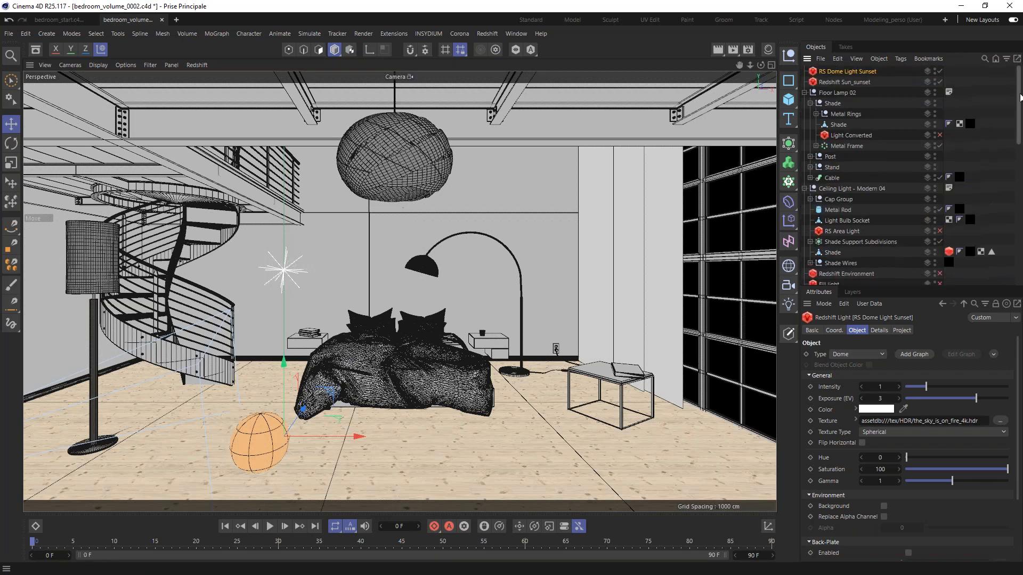
Render the bedroom in Redshift RenderView and place its window beside the object list and light attributes.
left_click(482, 34)
key("alt+Tab")
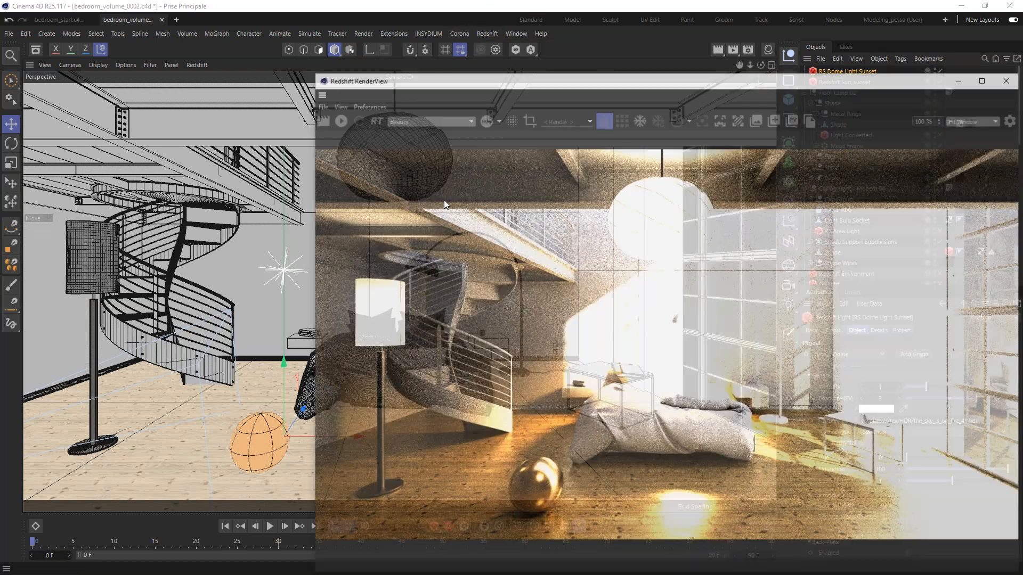
left_click_drag(377, 76, 340, 60)
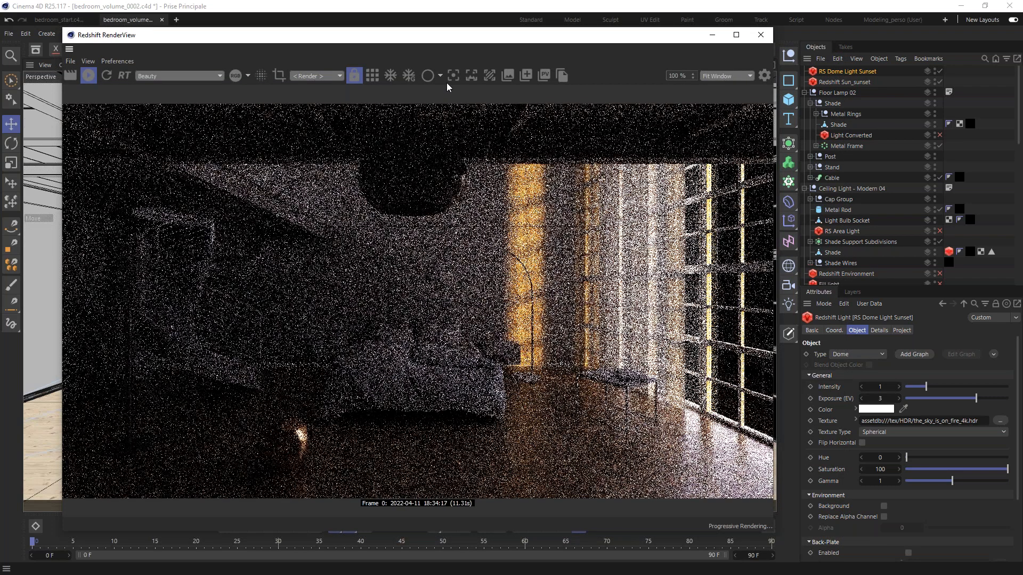
left_click_drag(440, 37, 461, 22)
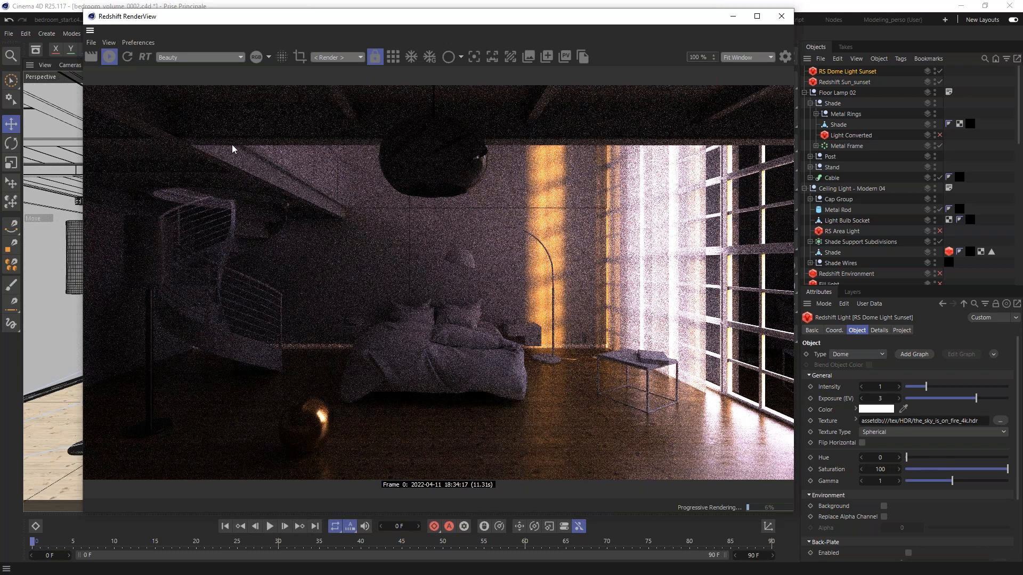
left_click_drag(289, 22, 254, 20)
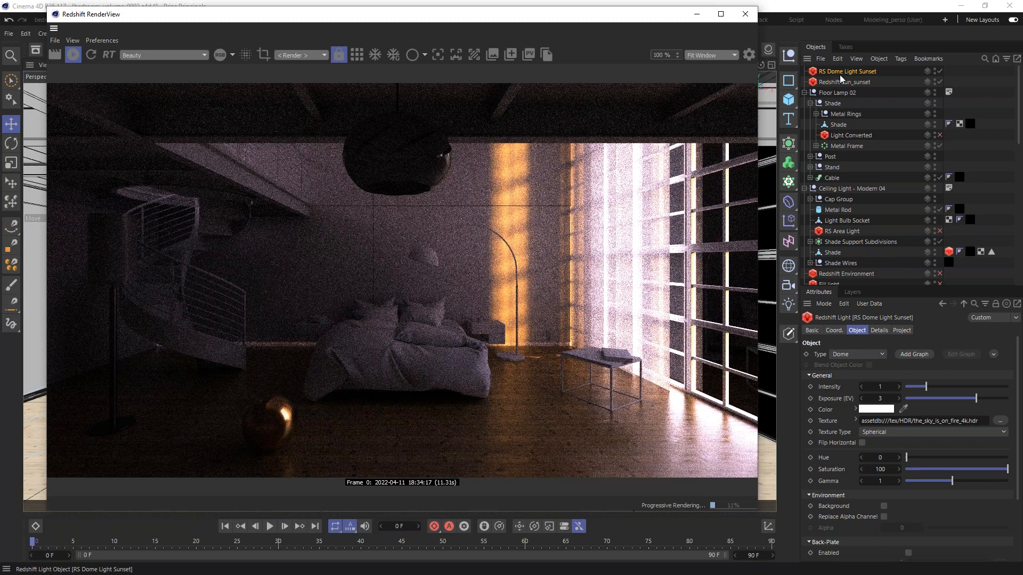
Set the Global Illumination contribution of RS Dome Light Sunset to 4 and review its exposure settings.
left_click(880, 331)
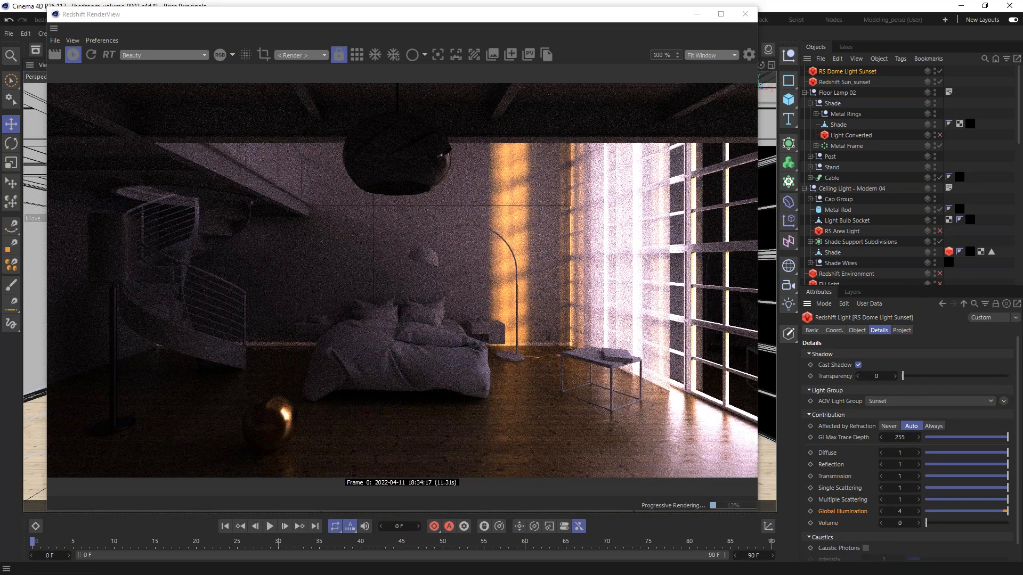
double_click(900, 511)
type("4")
key("Return")
left_click(859, 513)
left_click(859, 330)
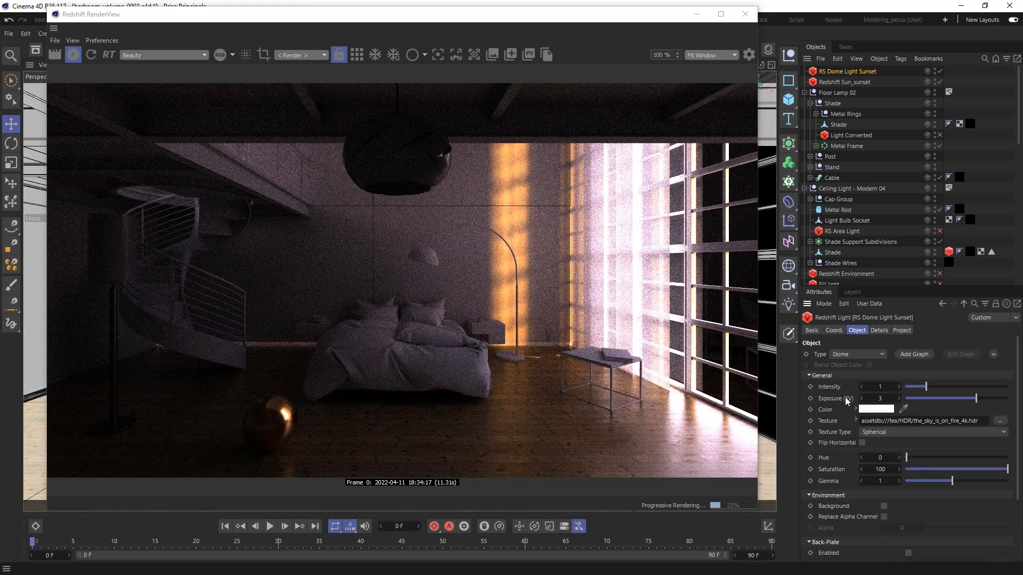
left_click(878, 330)
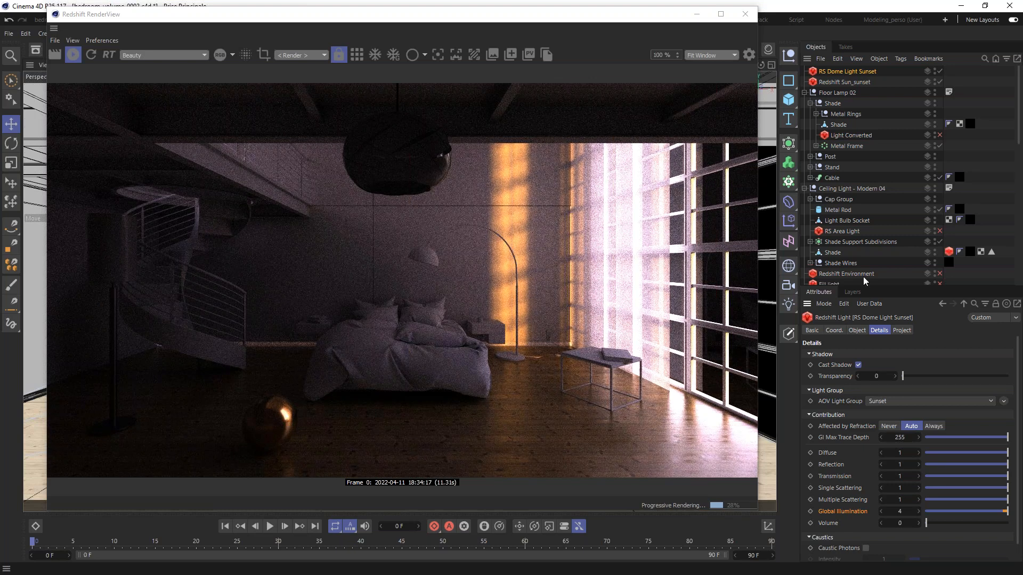
Examine the contribution settings of Redshift Sun_sunset alongside the progressive sunset render.
left_click_drag(1019, 143, 1011, 118)
left_click(846, 83)
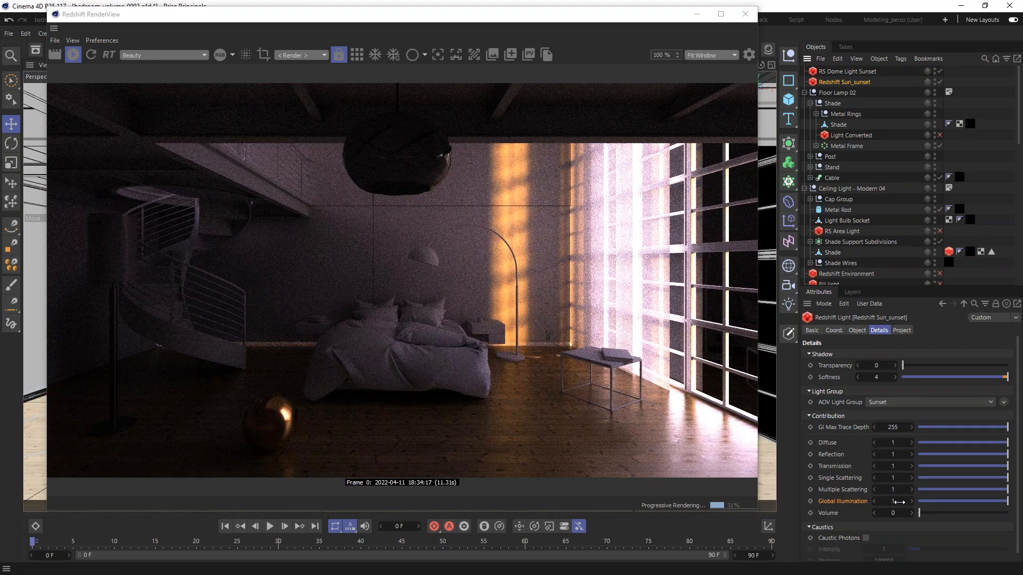
mouse_move(146, 15)
left_mouse_down()
mouse_move(190, 24)
mouse_move(161, 13)
left_mouse_up()
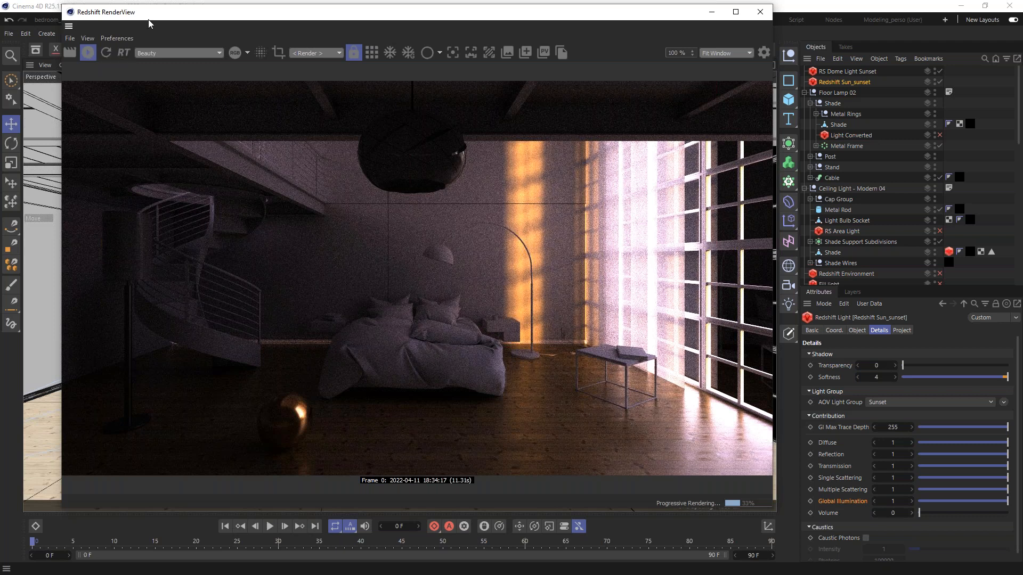
left_click_drag(148, 19, 121, 24)
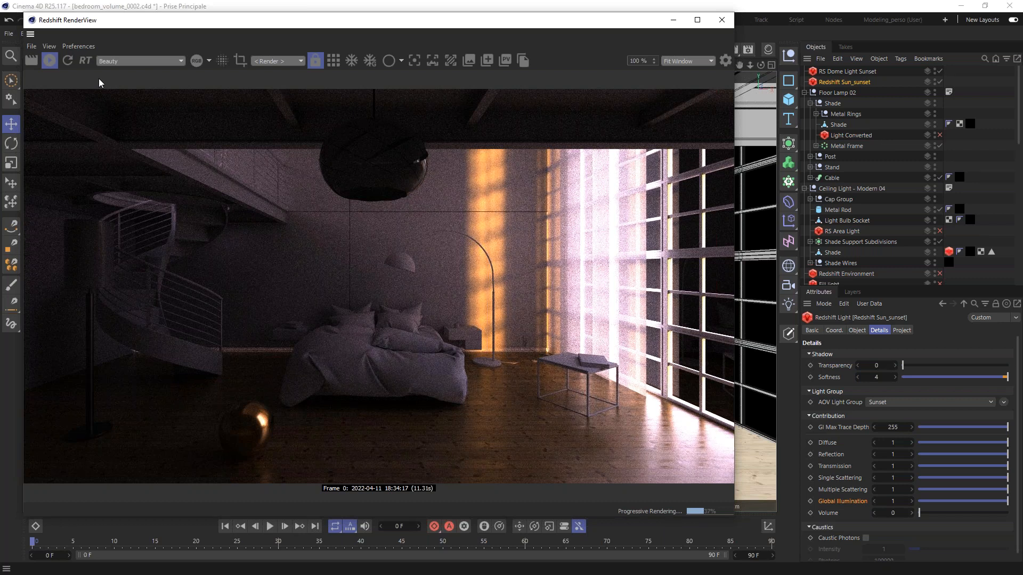
mouse_move(102, 23)
left_mouse_down()
mouse_move(99, 36)
mouse_move(114, 38)
mouse_move(100, 7)
left_mouse_up()
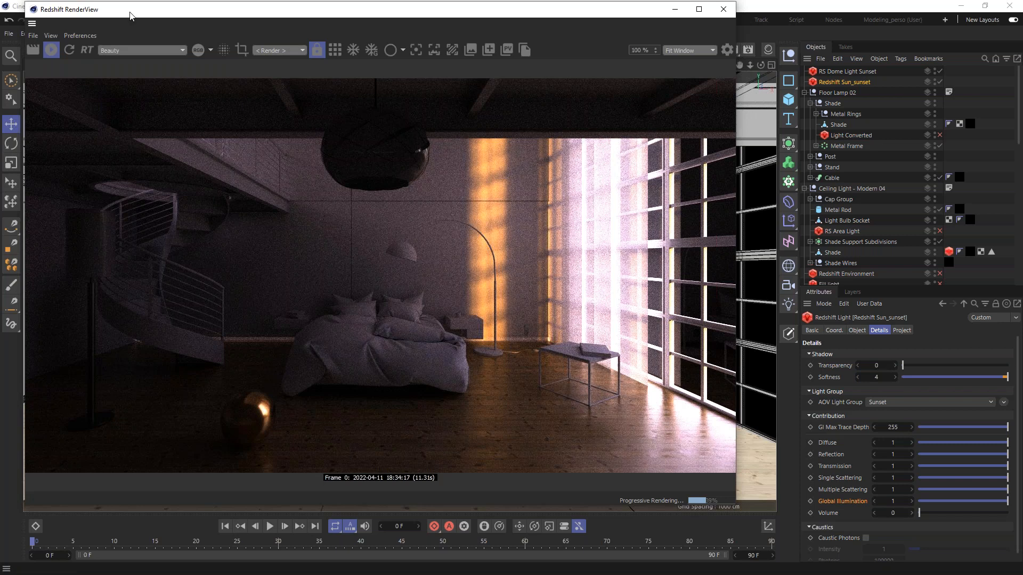
left_click_drag(121, 13, 199, 29)
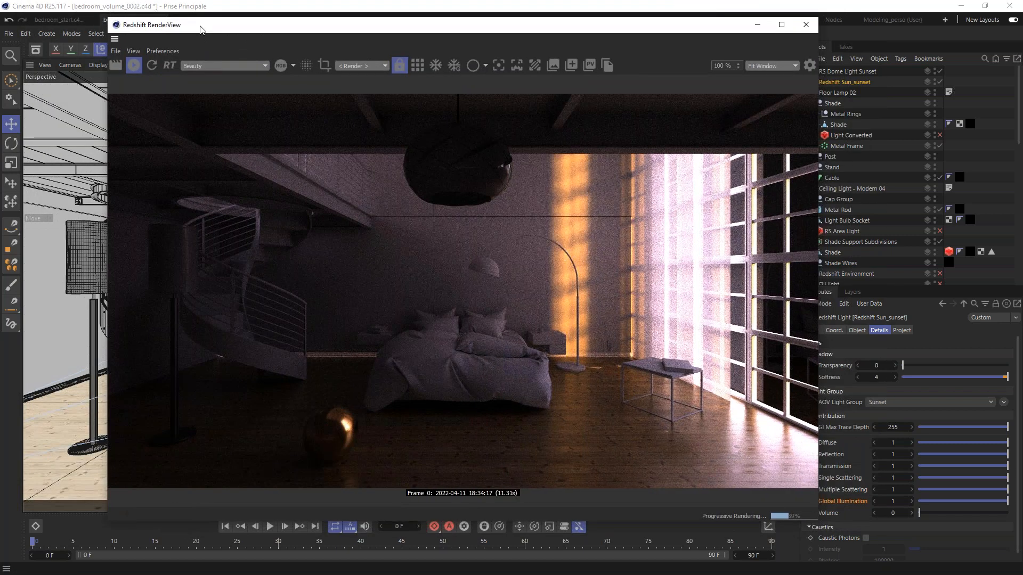
Stop the progressive render and close the Redshift RenderView window.
left_click(127, 65)
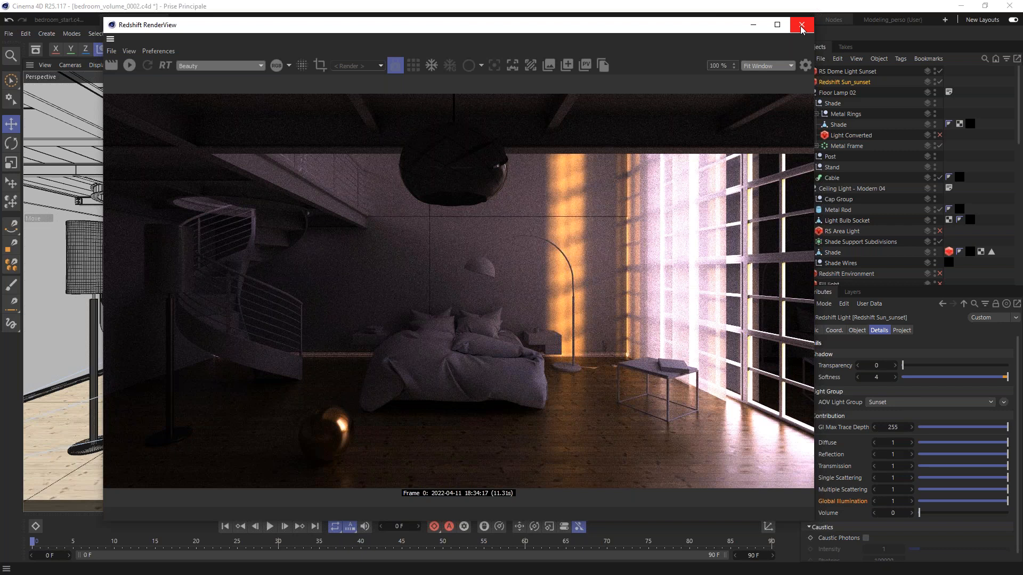
left_click_drag(598, 33, 589, 50)
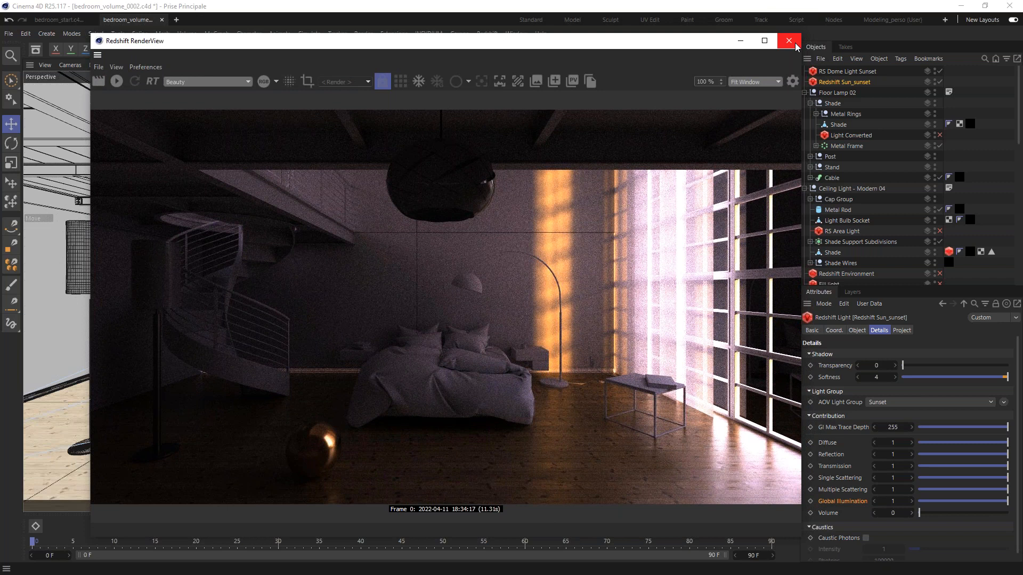
left_click(794, 42)
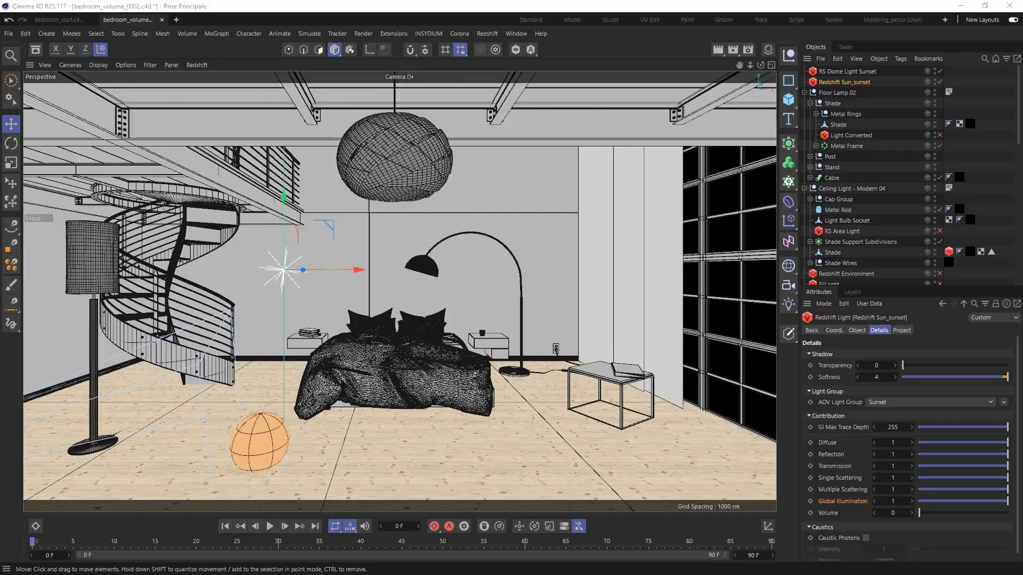
Switch to After Effects and create a new project, discarding the changes to bedroom_LG_def.aep.
key("alt+Tab")
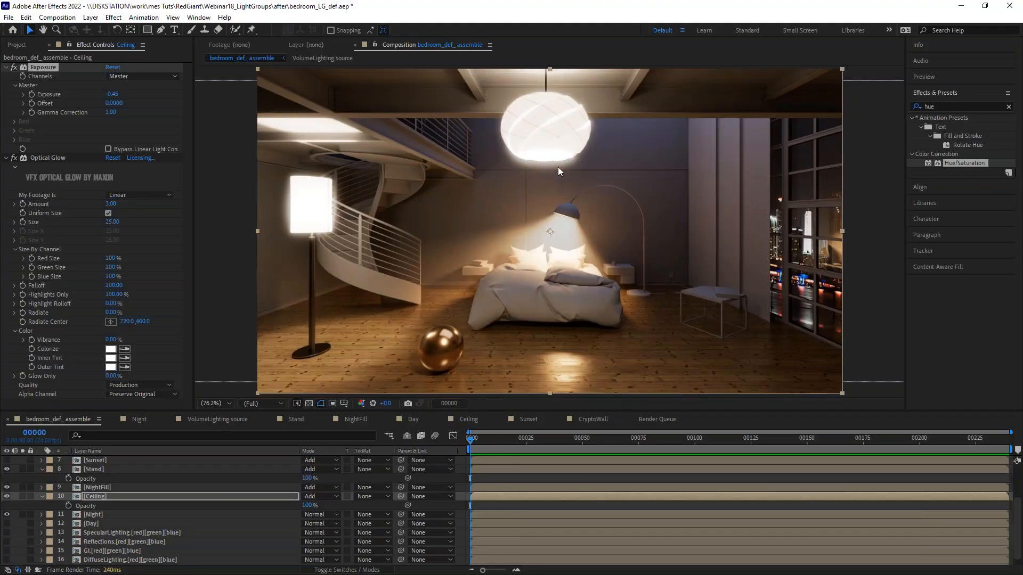
left_click(20, 46)
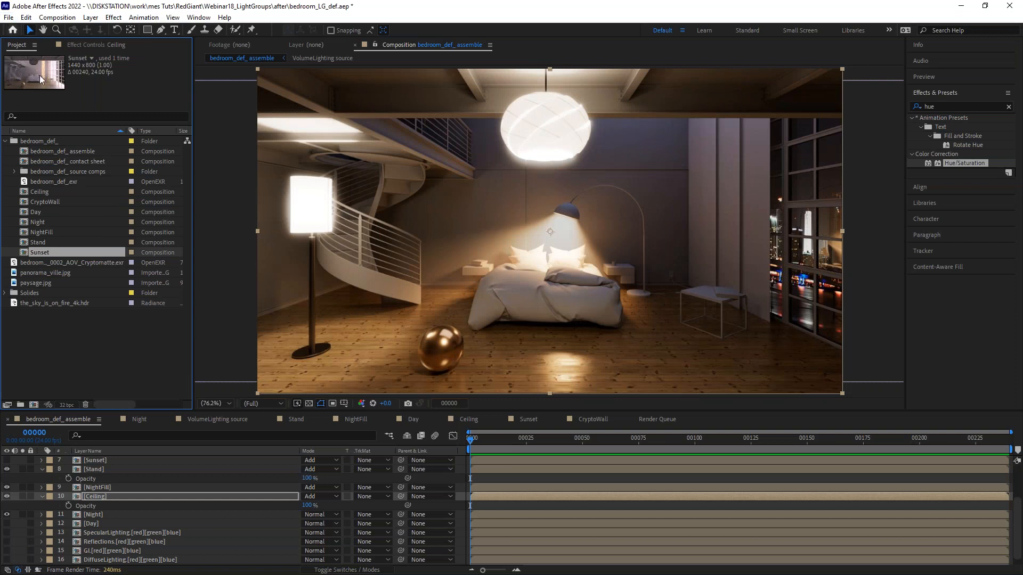
left_click(8, 17)
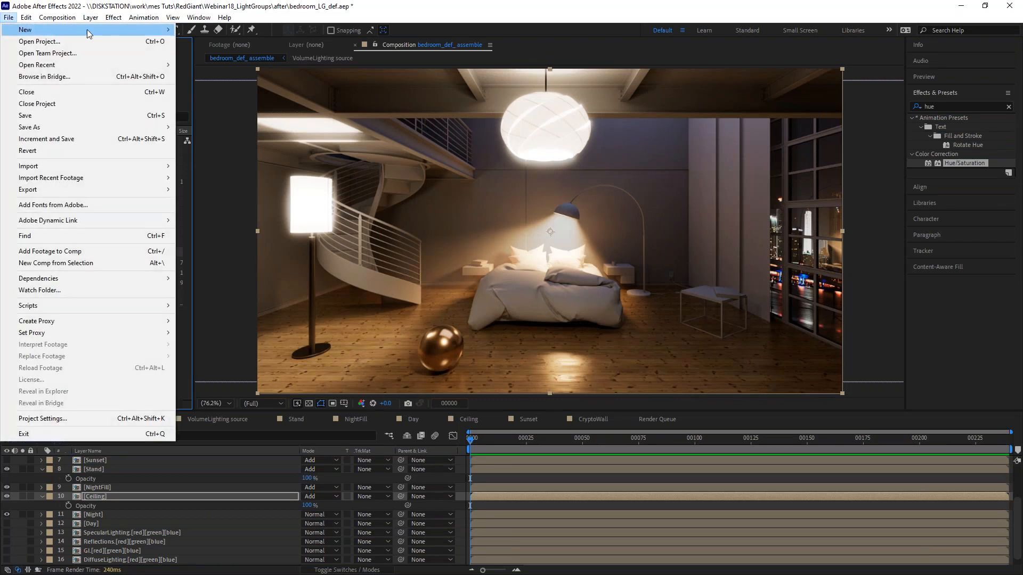
mouse_move(78, 32)
left_click(230, 31)
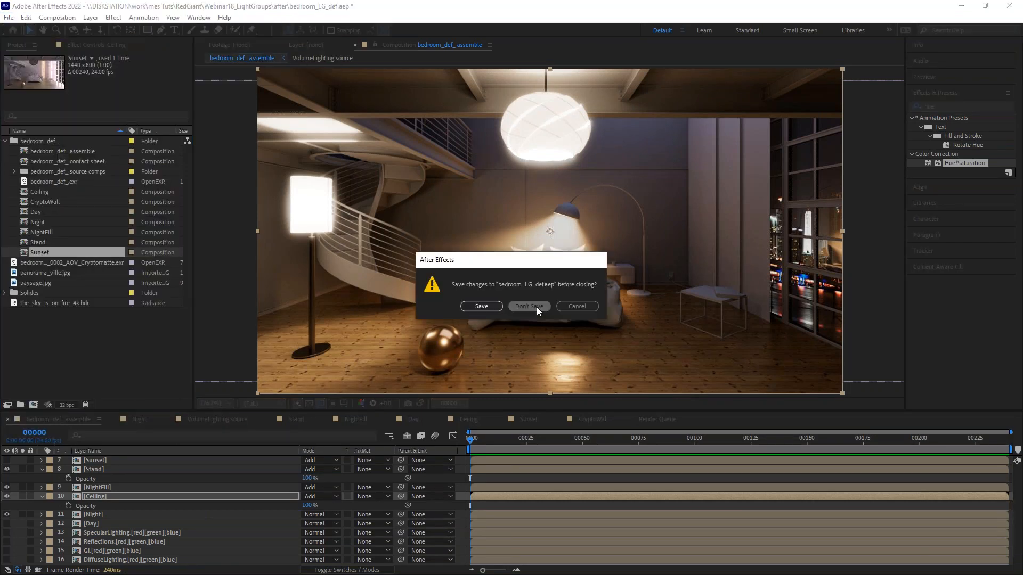
left_click(539, 310)
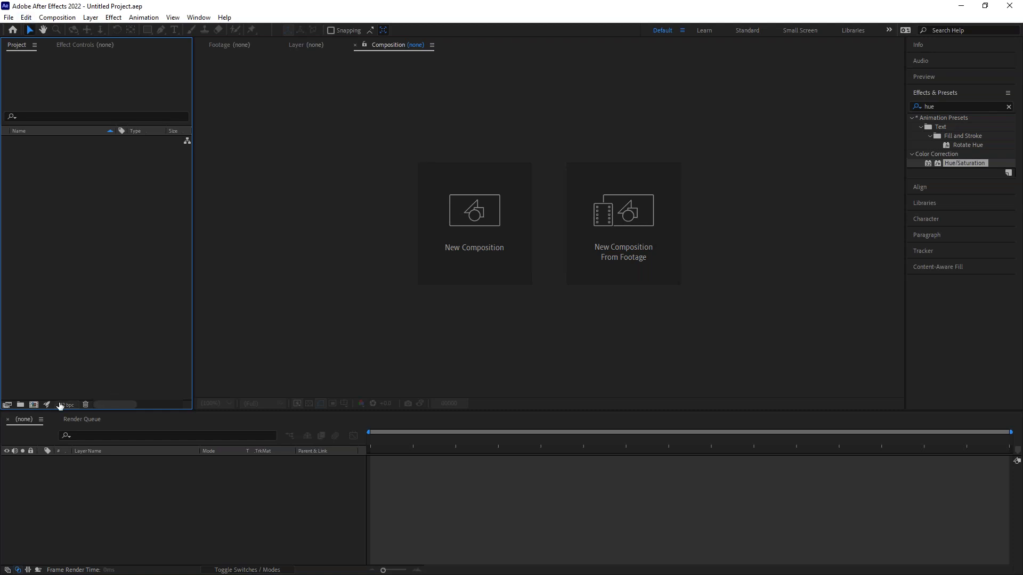
Review the new project's color depth, working space and linearization settings and accept them.
left_click(66, 405)
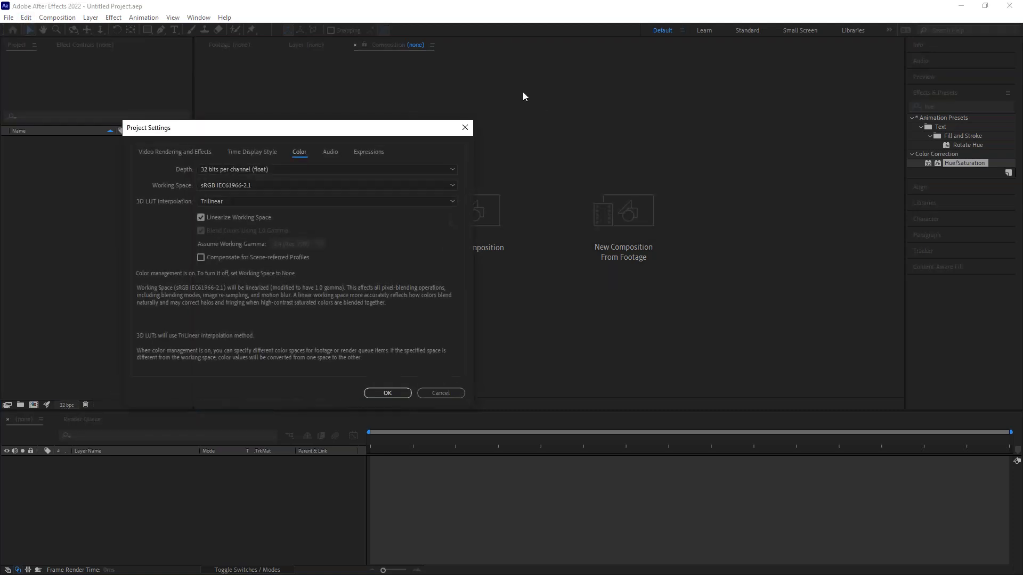
left_click_drag(317, 131, 527, 134)
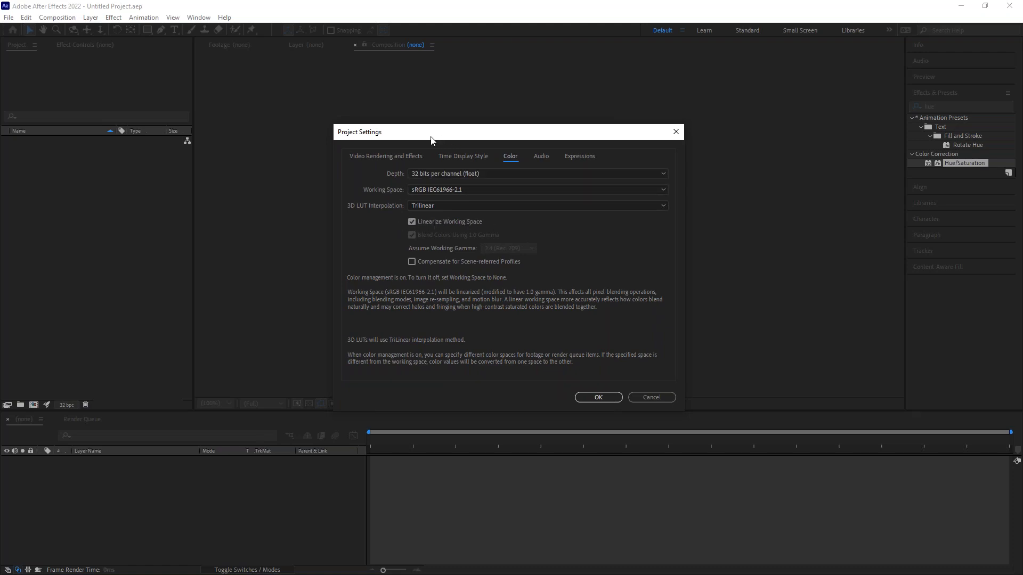
left_click_drag(443, 137, 495, 143)
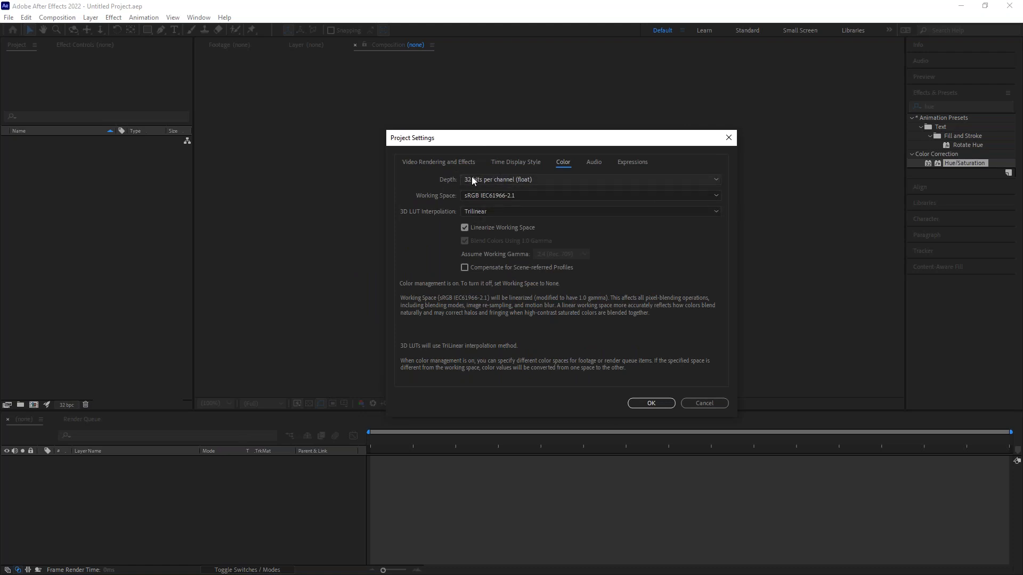
left_click_drag(507, 143, 409, 125)
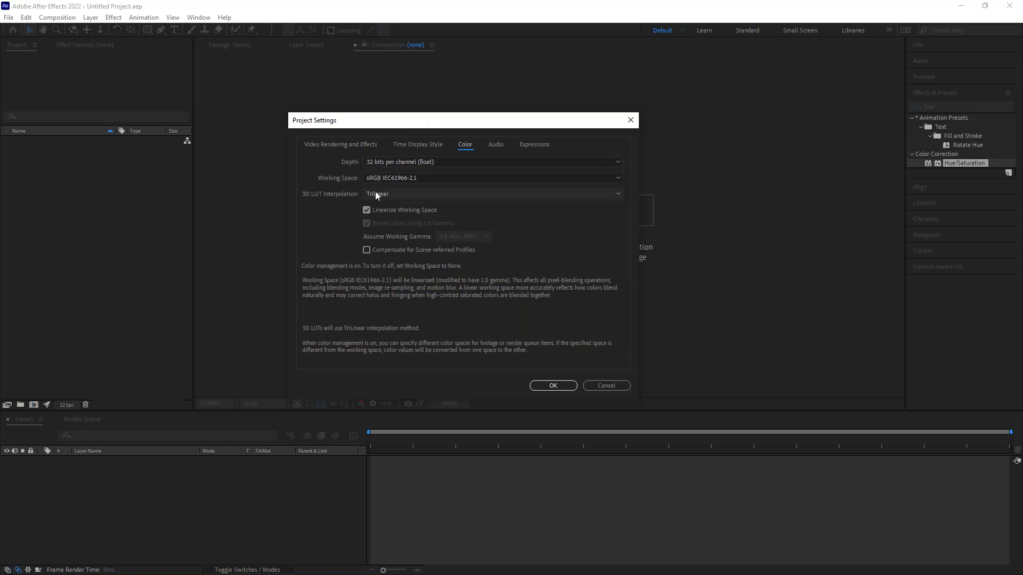
left_click(553, 386)
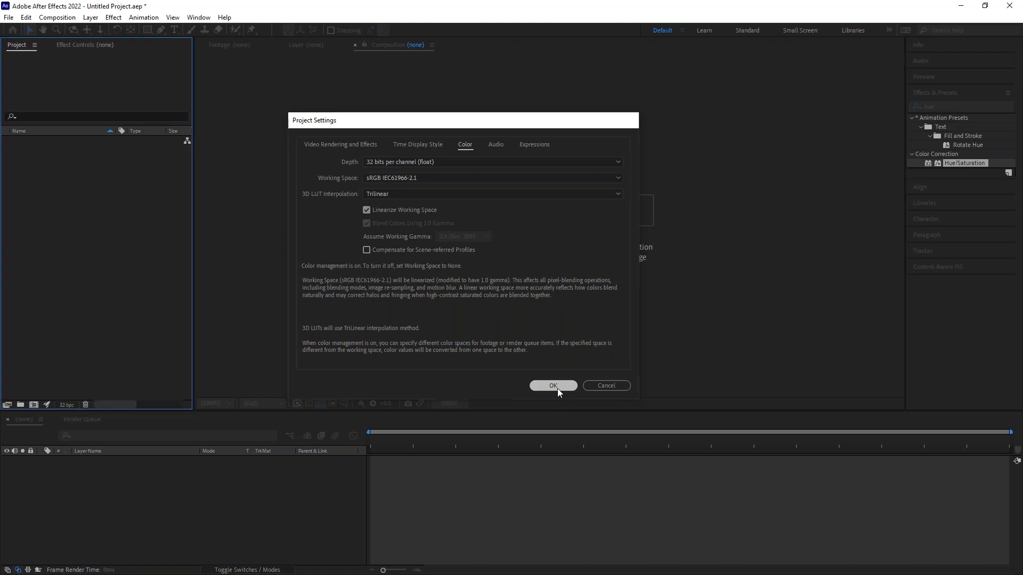
Import bedroom_def_.exr as a composition with pre-composed layers and a contact sheet, with Create Composition enabled.
double_click(89, 185)
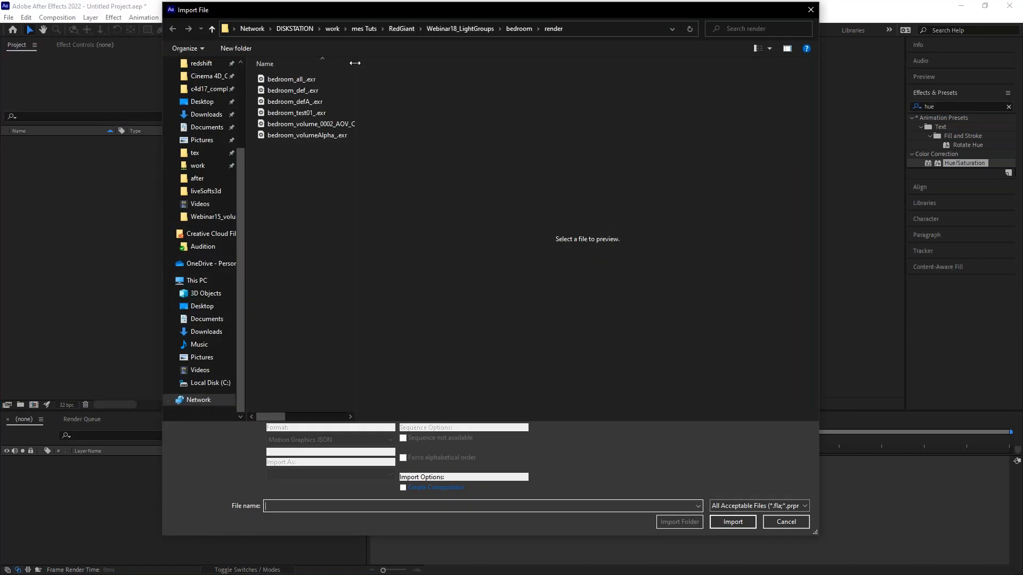
left_click_drag(355, 62, 457, 73)
left_click(301, 91)
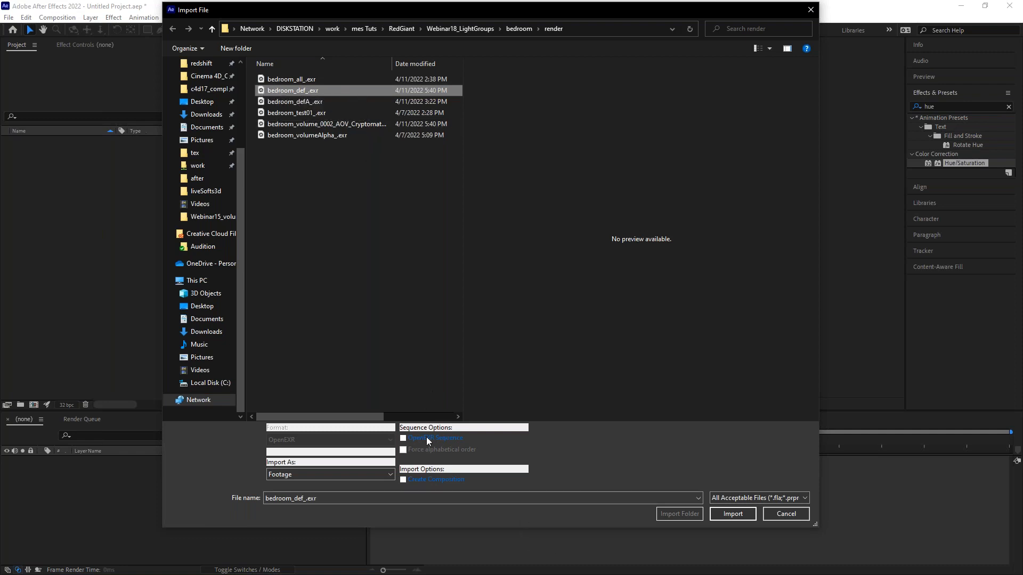
left_click(403, 480)
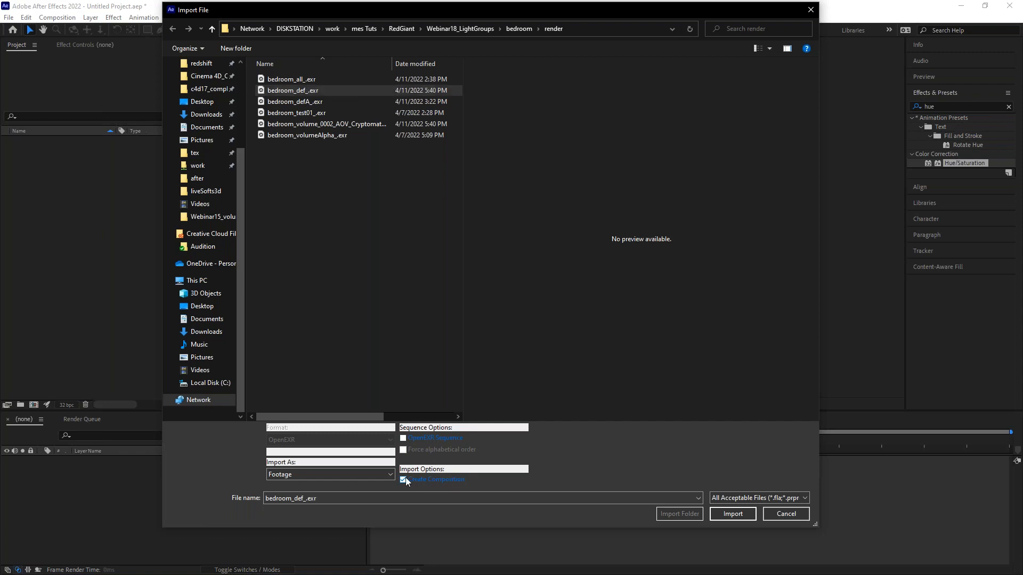
left_click(733, 514)
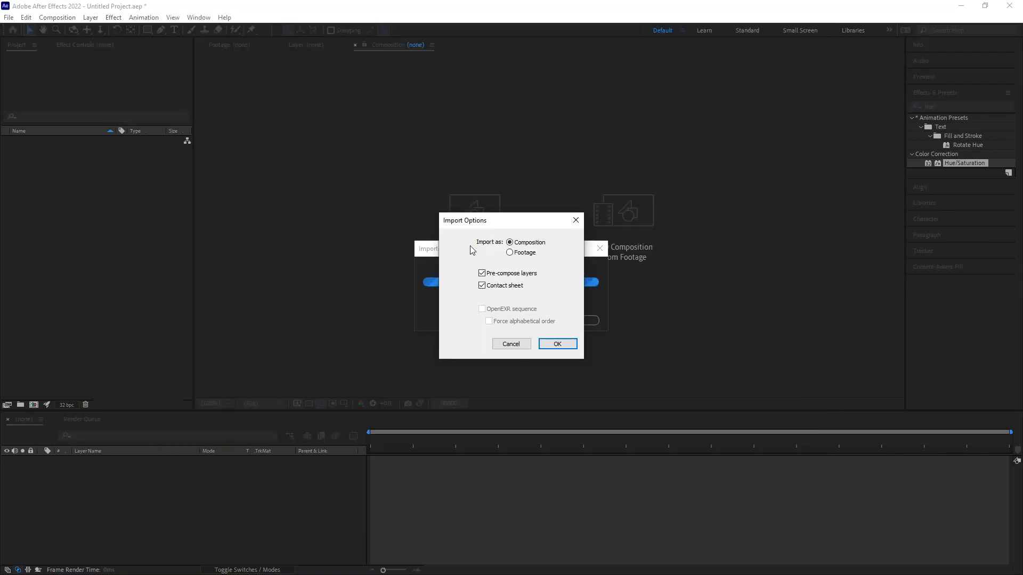
left_click_drag(508, 224, 290, 113)
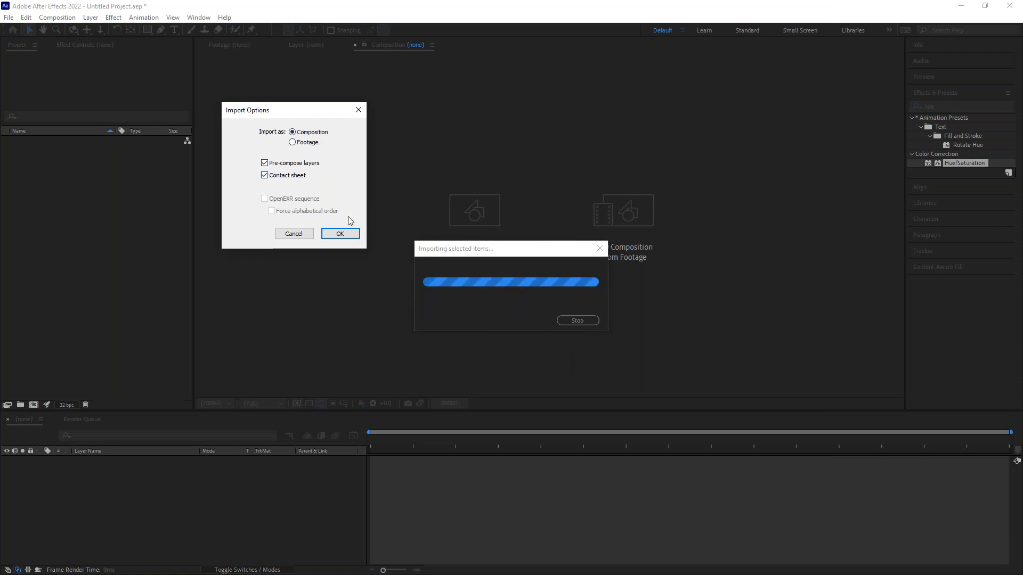
left_click(339, 235)
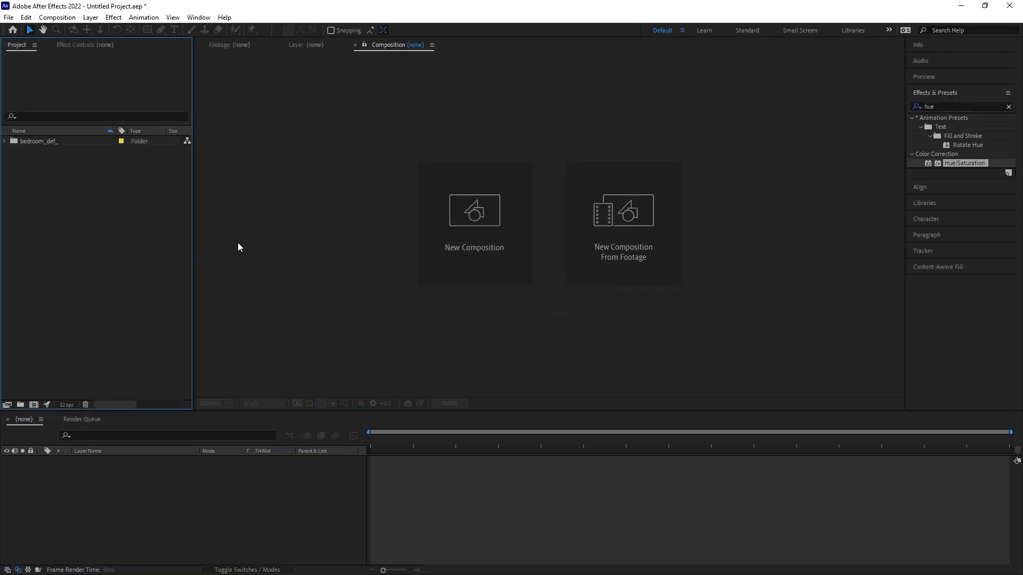
Look through the imported bedroom_def_ folder and its source comps, and view the bedroom_def_.exr footage.
left_click(5, 142)
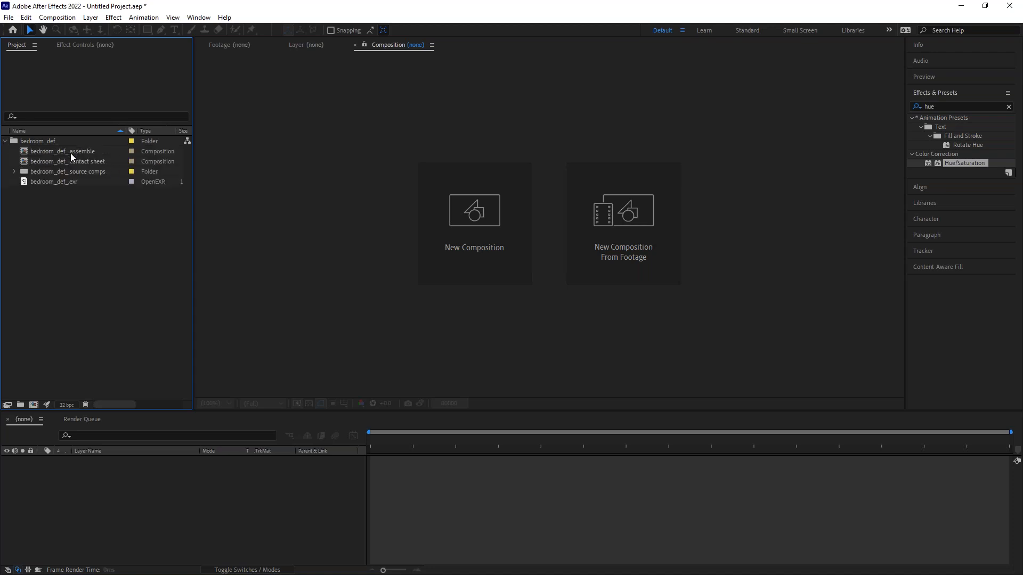
left_click(14, 171)
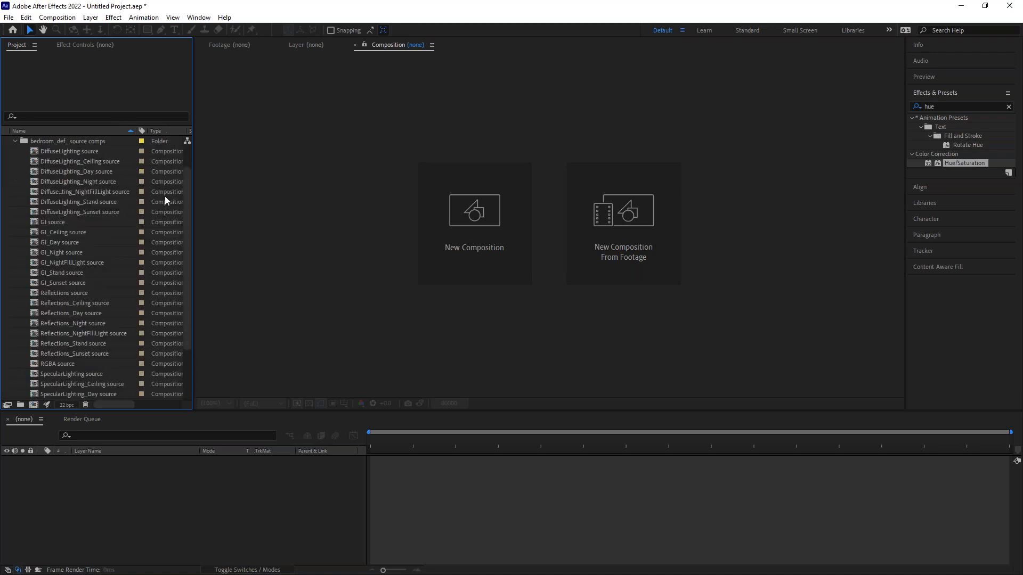
left_click_drag(189, 170, 116, 325)
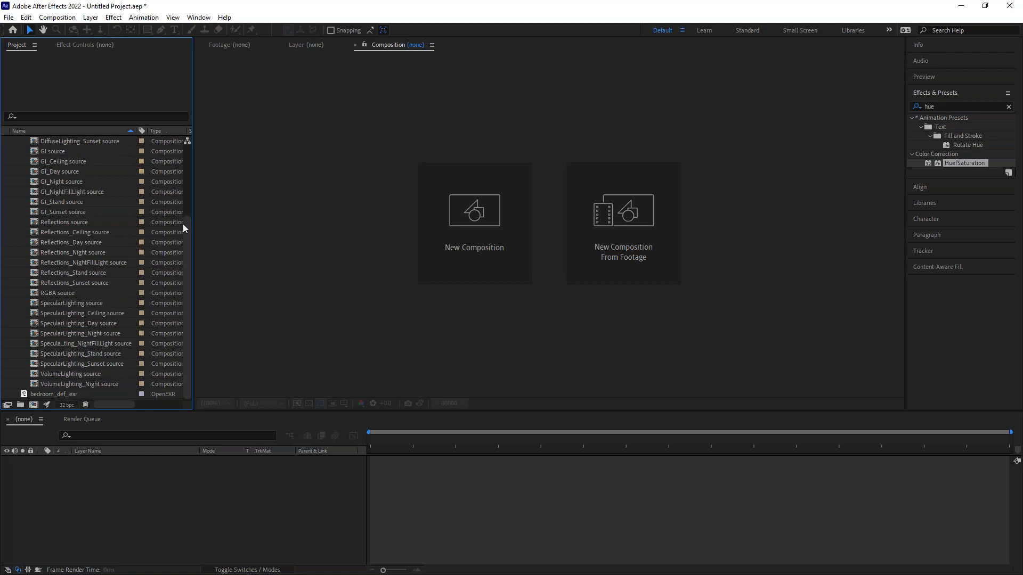
left_click_drag(187, 247, 188, 181)
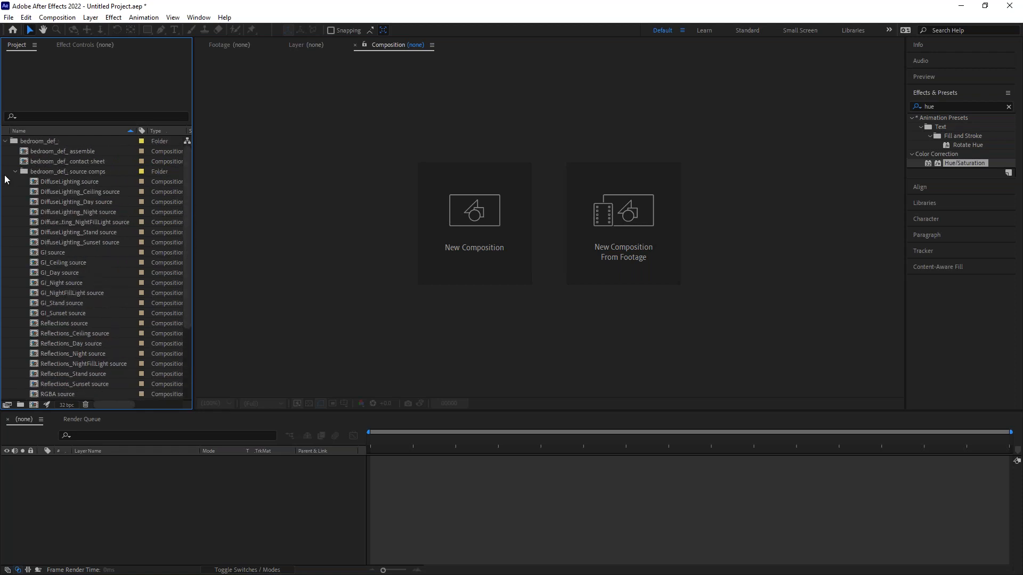
left_click(13, 171)
left_click(54, 182)
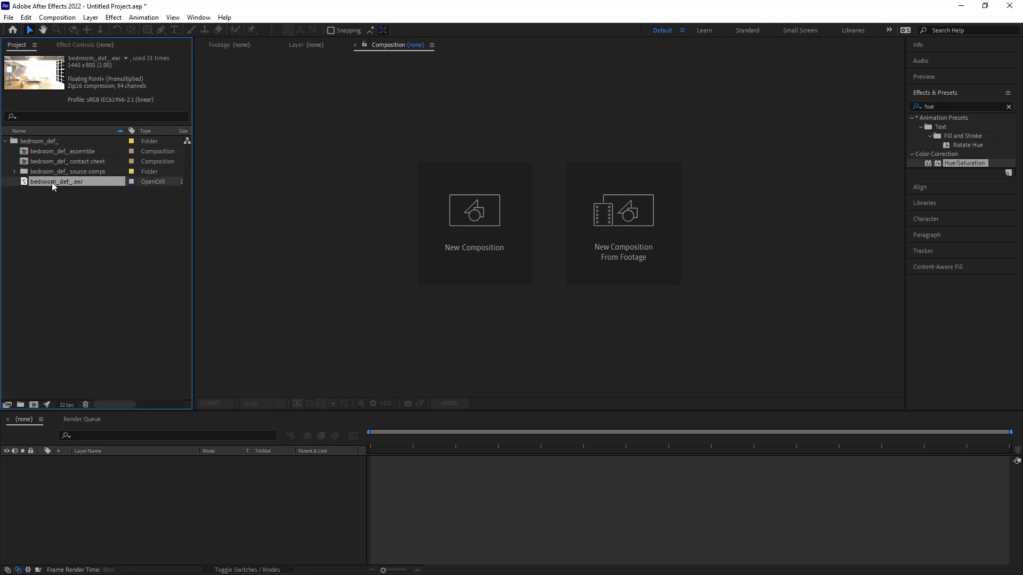
double_click(25, 182)
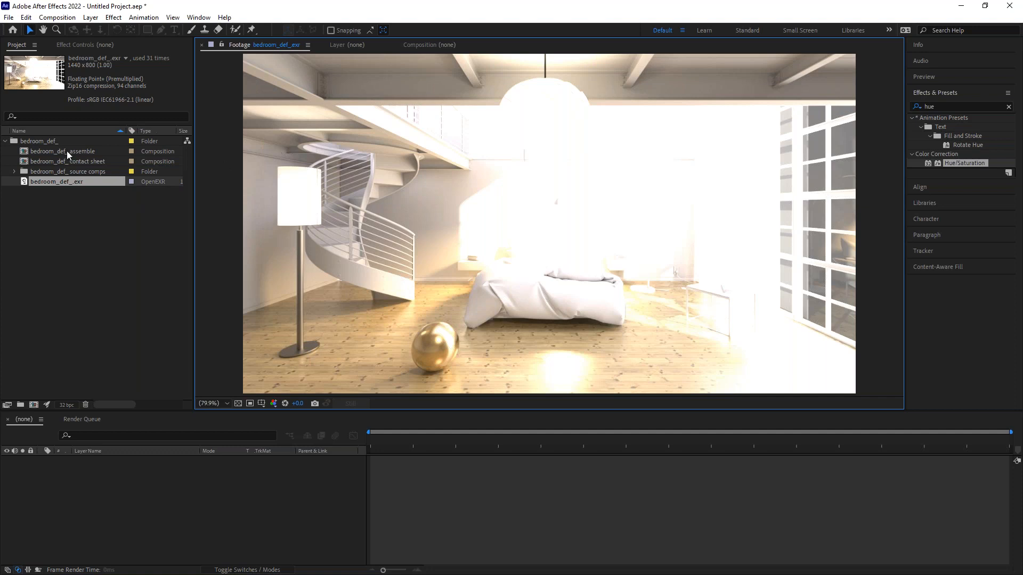
Open the bedroom_def_ assemble composition and enlarge the timeline area to list more layers.
left_click(25, 153)
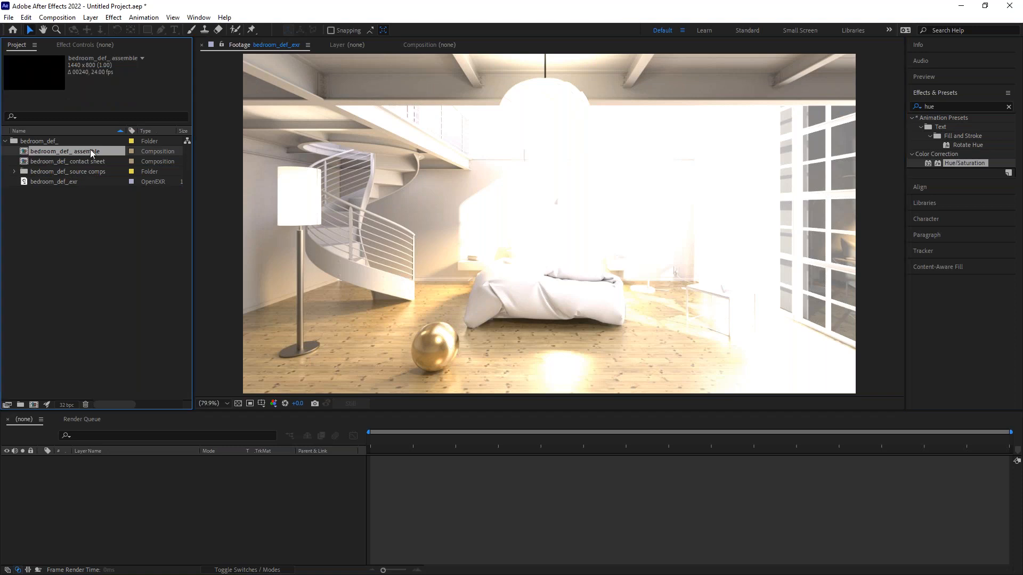
left_click(14, 172)
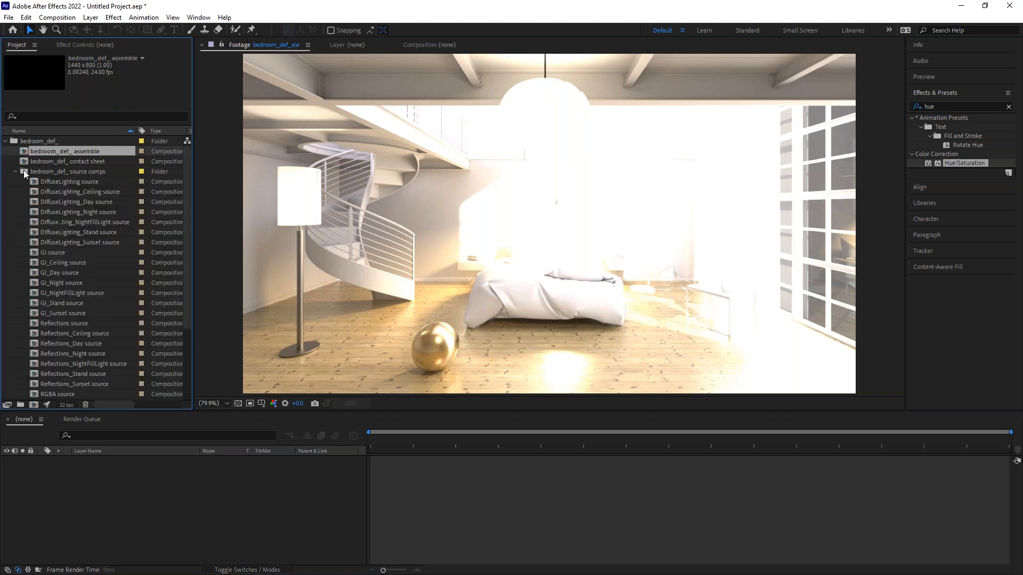
scroll(48, 176, "down", 1)
left_click(15, 141)
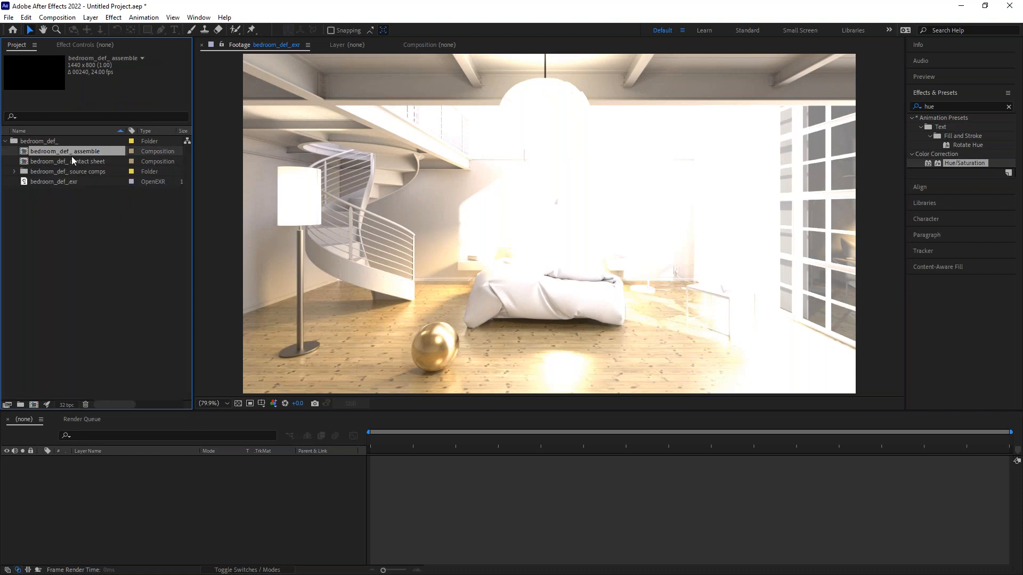
double_click(27, 152)
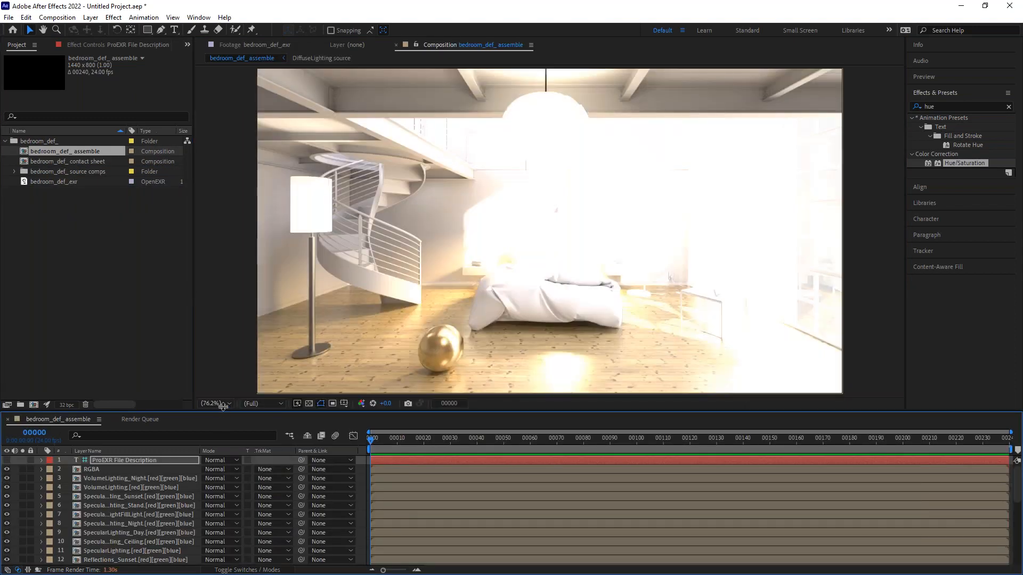
left_click_drag(221, 394, 221, 337)
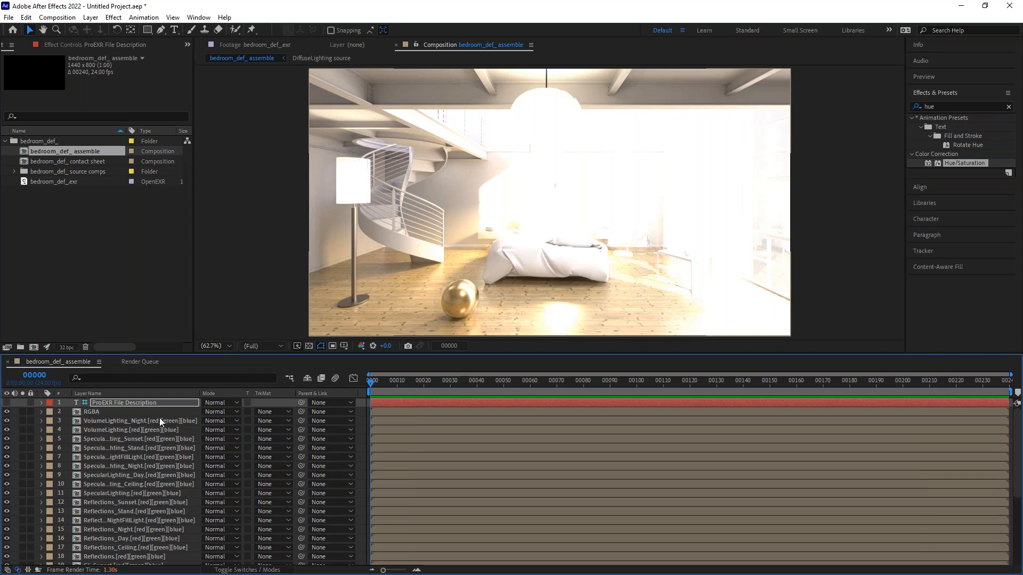
Look through the light-group AOV layers in the assemble composition and view the RGBA layer in isolation.
left_click(117, 420)
scroll(116, 432, "down", 5)
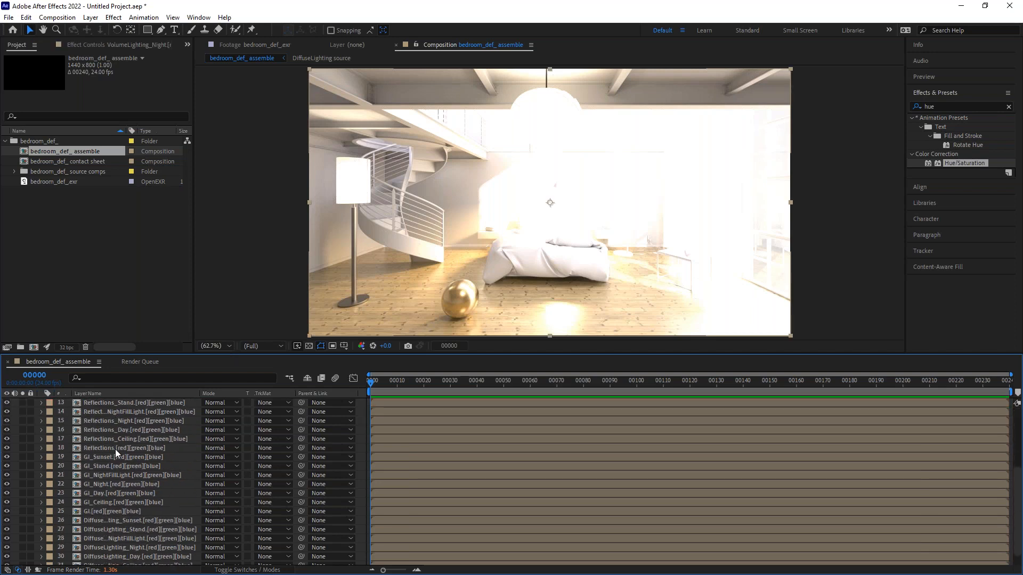
scroll(132, 417, "up", 5)
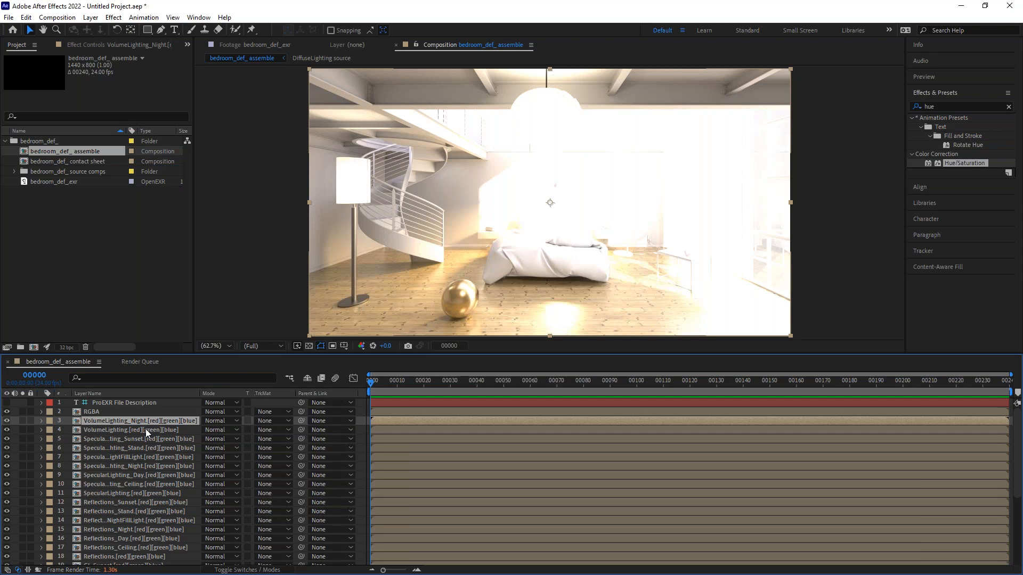
left_click(91, 411)
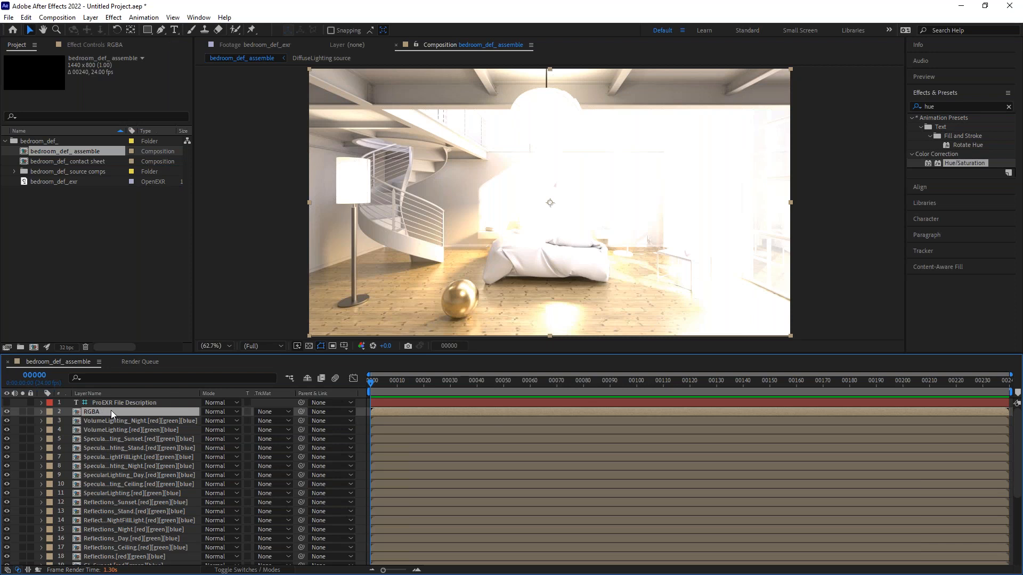
left_click(20, 413)
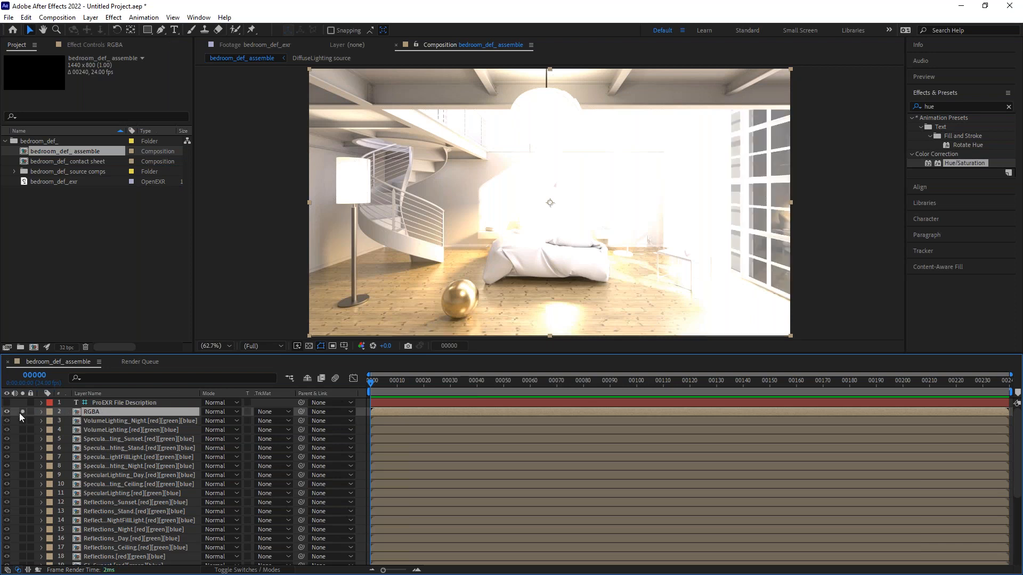
left_click(20, 412)
Hide the RGBA layer, and enlarge the timeline with a wider Layer Name column to read the full AOV names.
left_click(7, 411)
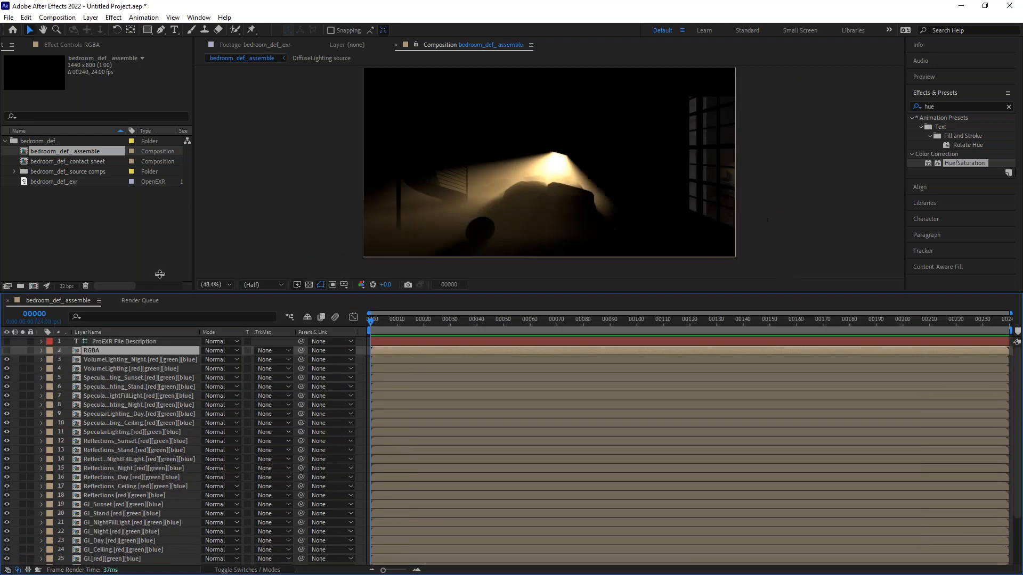
left_click_drag(137, 347, 128, 272)
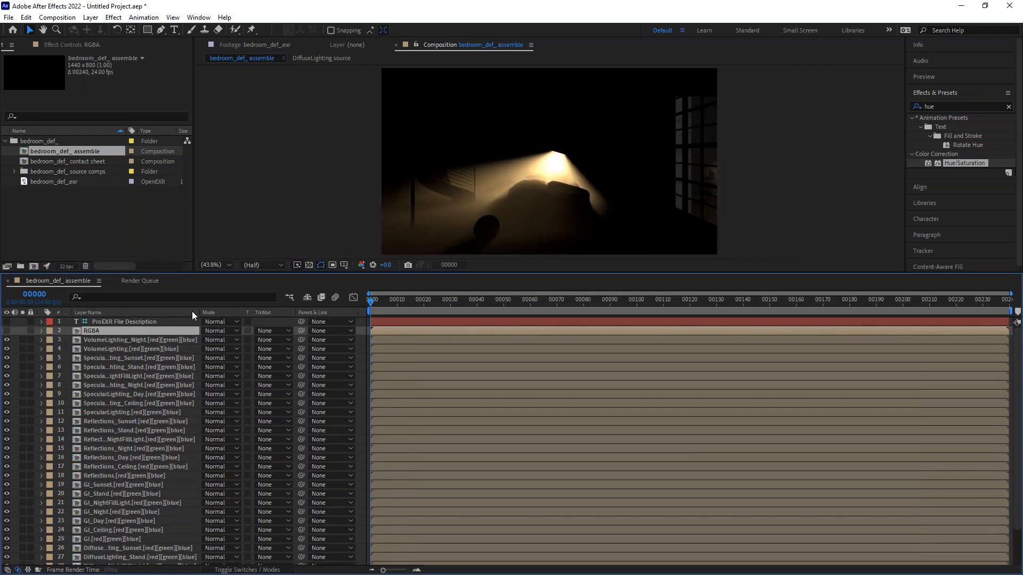
left_click_drag(200, 311, 280, 309)
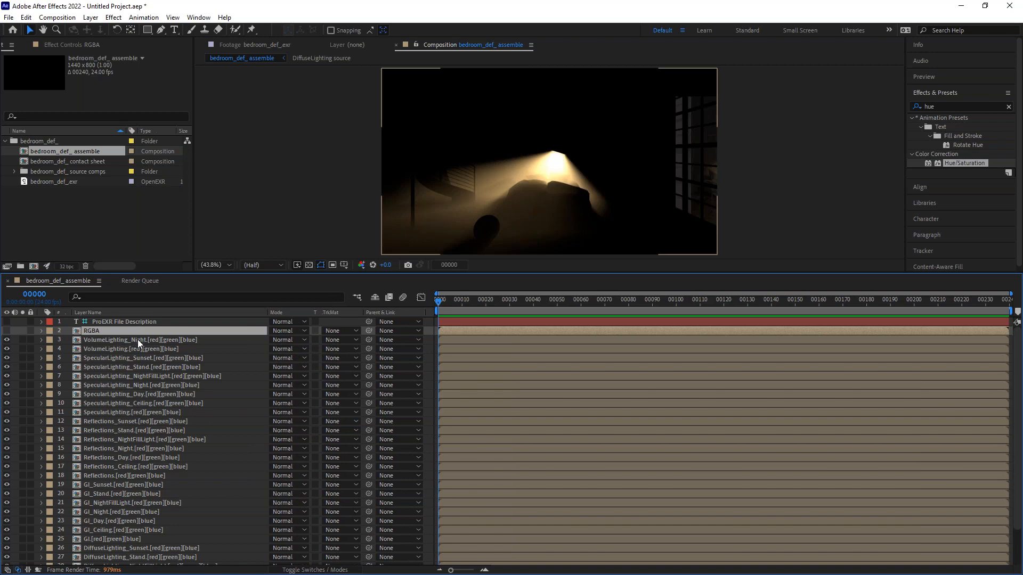
Hide the VolumeLighting_Night and VolumeLighting layers in the bedroom_def_ assemble composition.
left_click(106, 348)
left_click(80, 341)
left_click(6, 340)
left_click(7, 349)
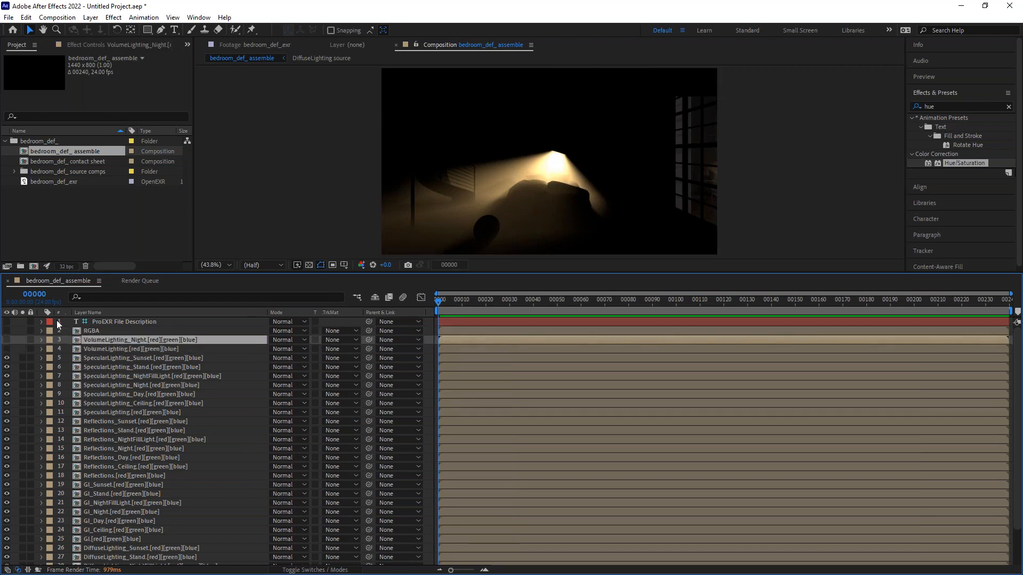
Filter the composition's layer list by "sunset".
left_click(98, 358)
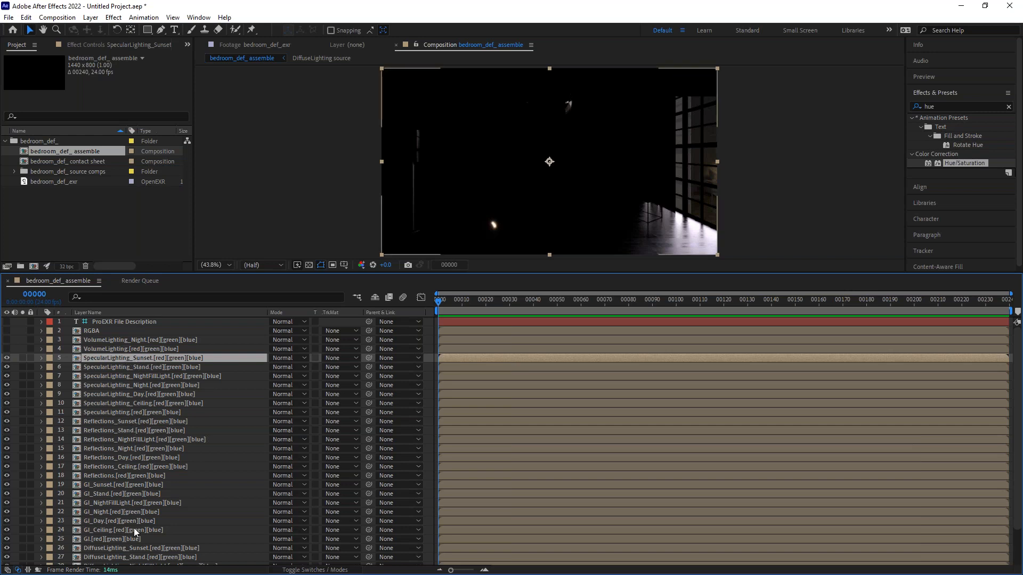
left_click(107, 297)
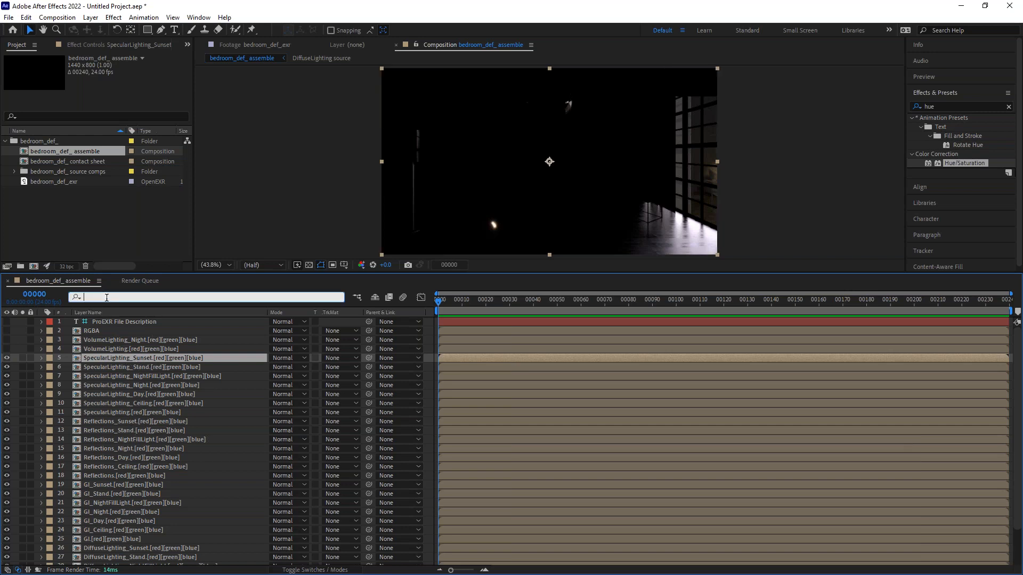
type("sunset")
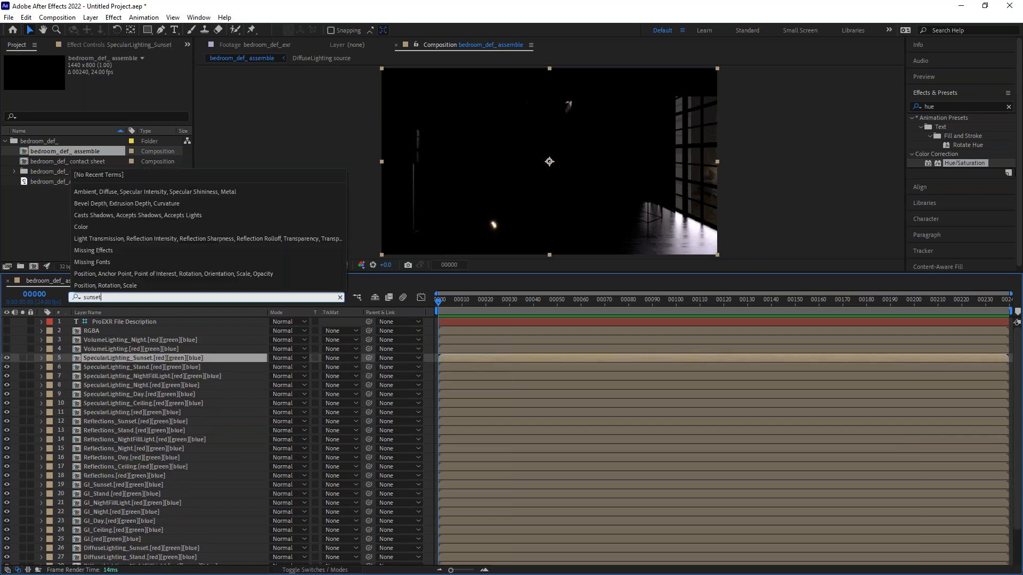
key("Return")
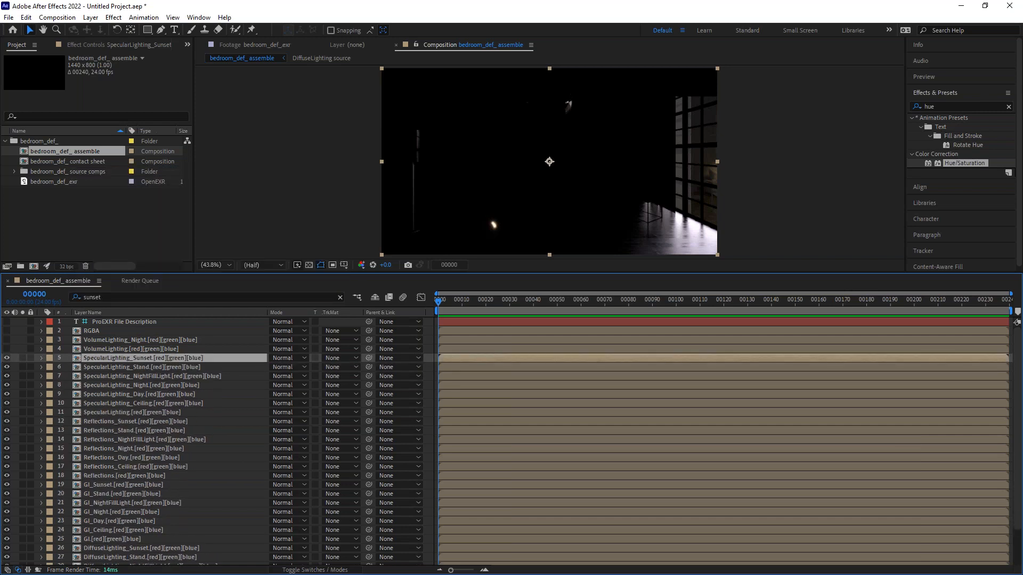
left_click(141, 296)
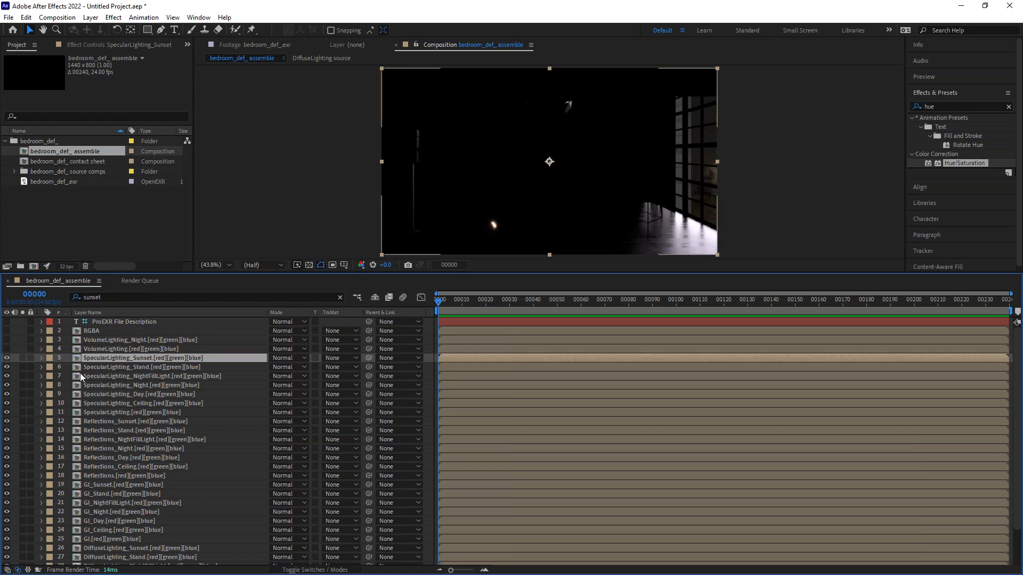
left_click(124, 384)
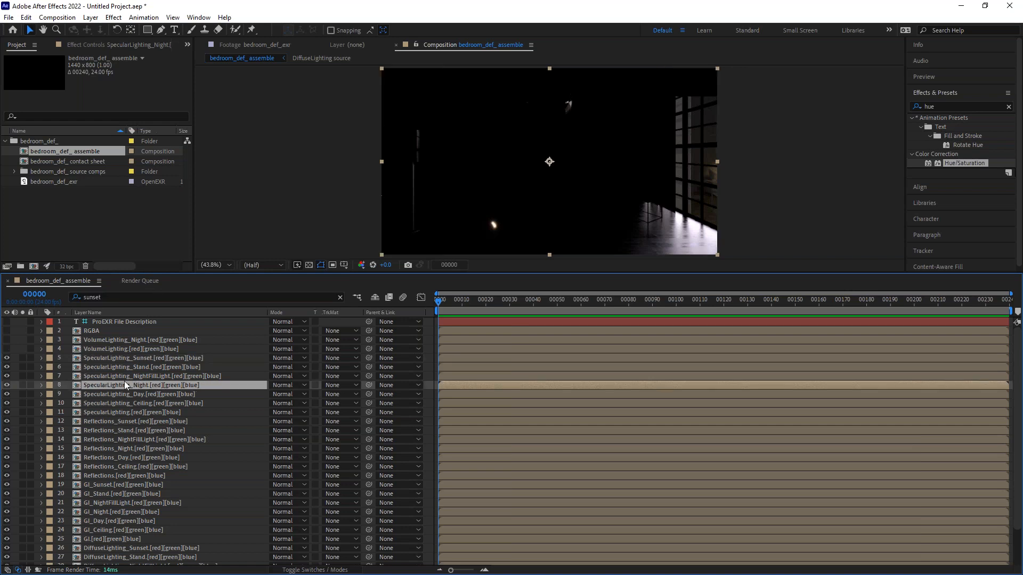
left_click(229, 297)
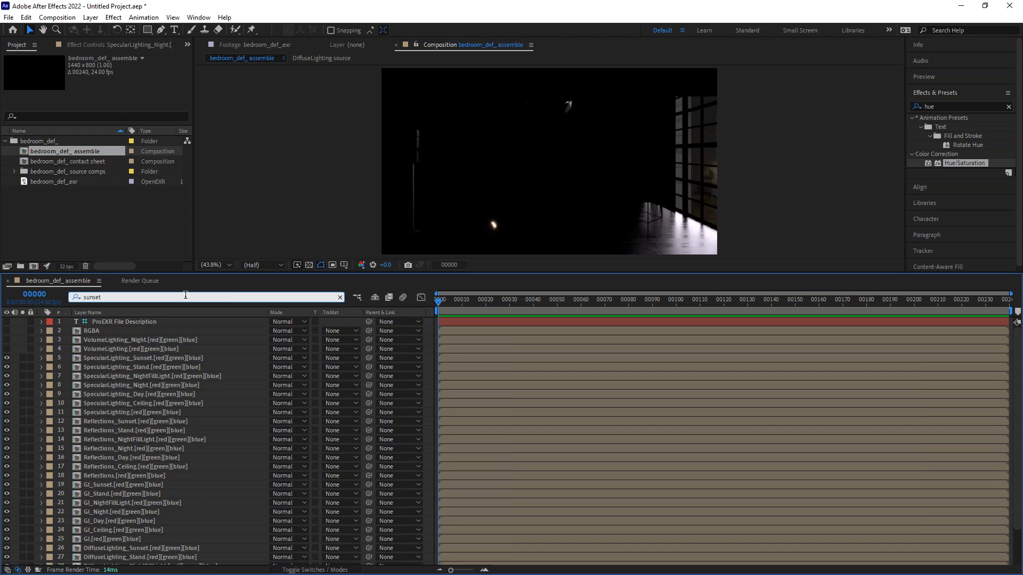
key("Return")
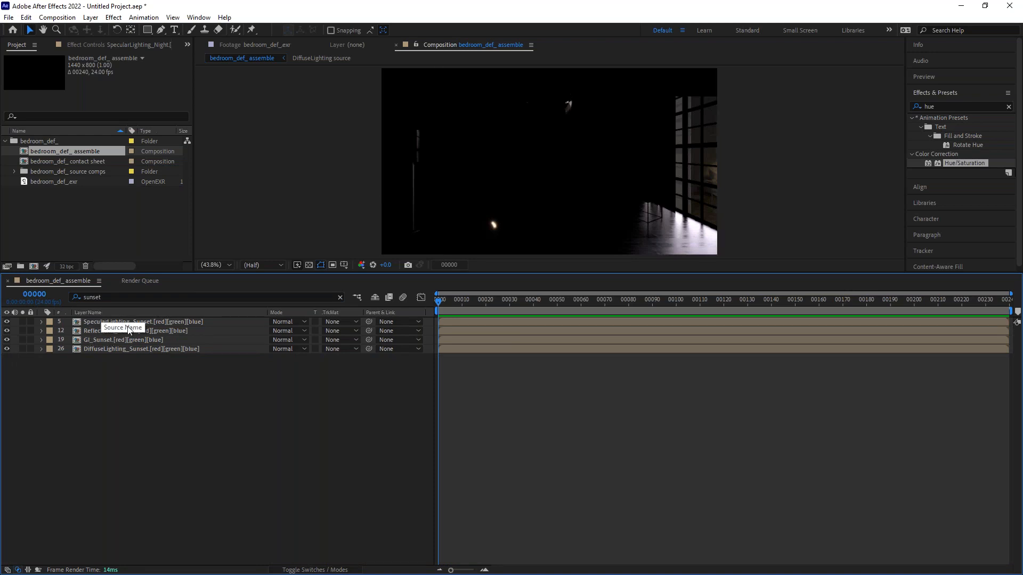
Pre-compose the four Sunset layers, specular, reflections, GI and diffuse, into a new composition named "Sunset".
left_click(95, 350)
left_click(89, 322, "shift")
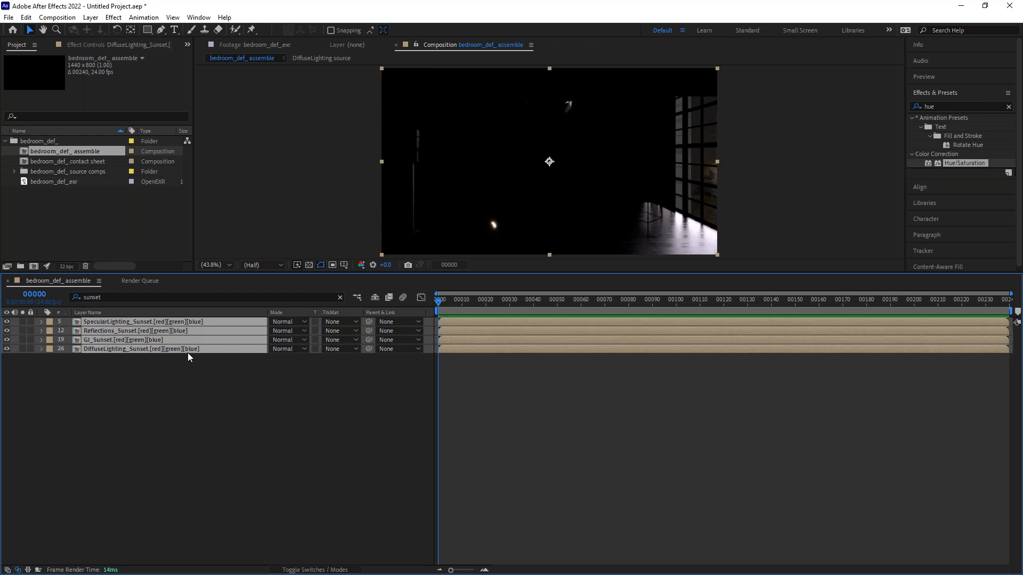
left_click(56, 17)
mouse_move(90, 17)
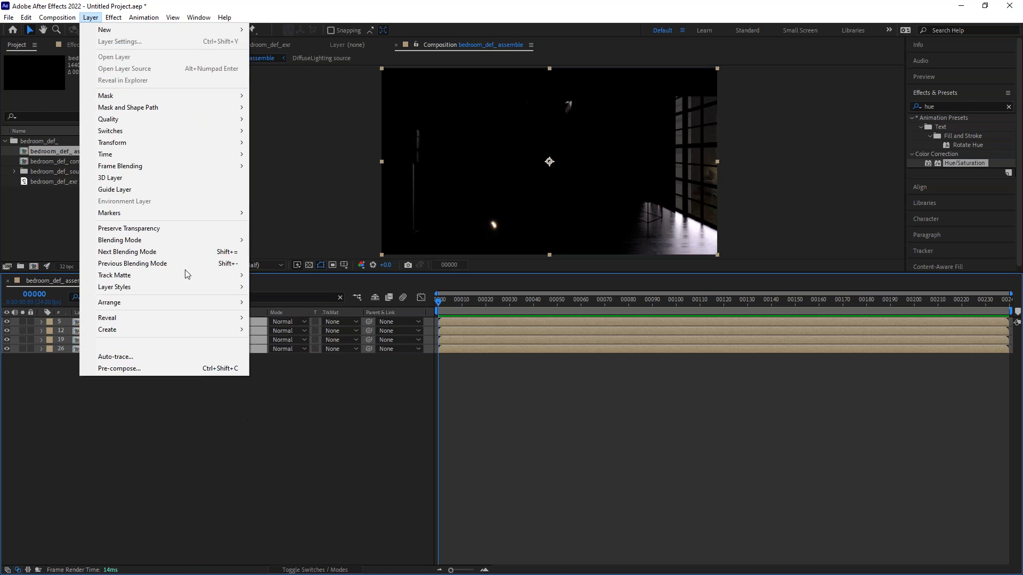
left_click(221, 471)
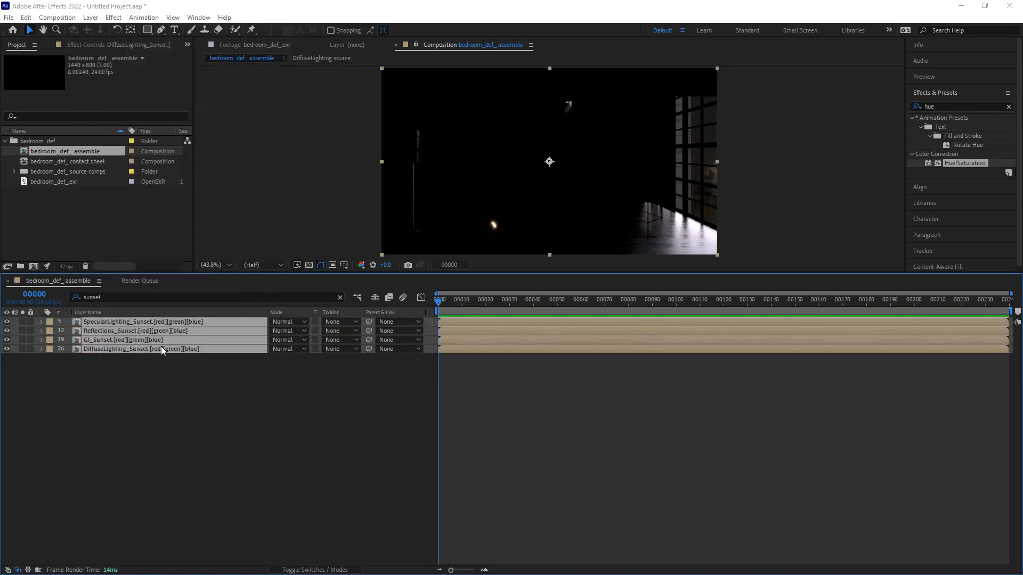
key("ctrl+shift+c")
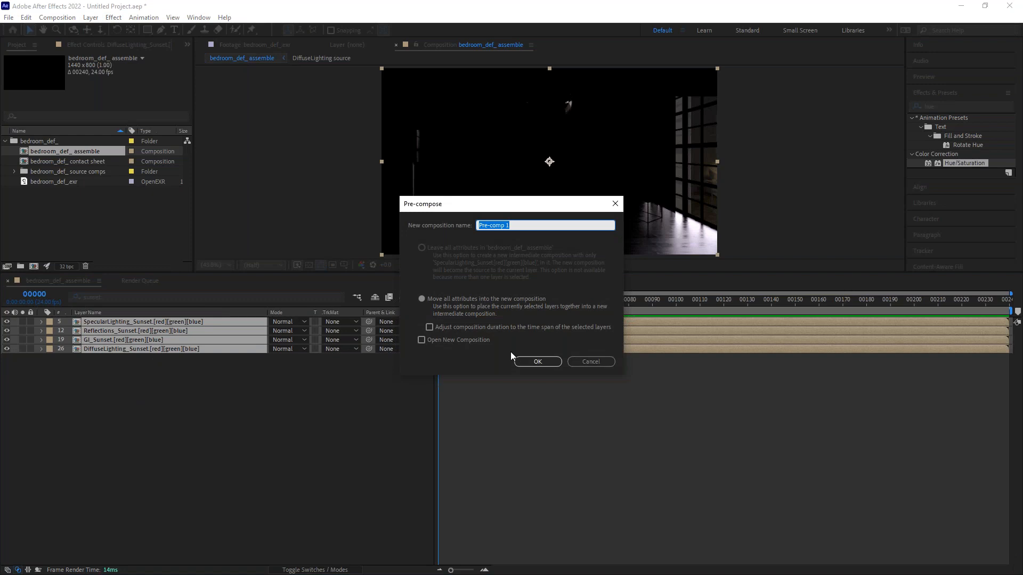
type("Sunset")
key("Return")
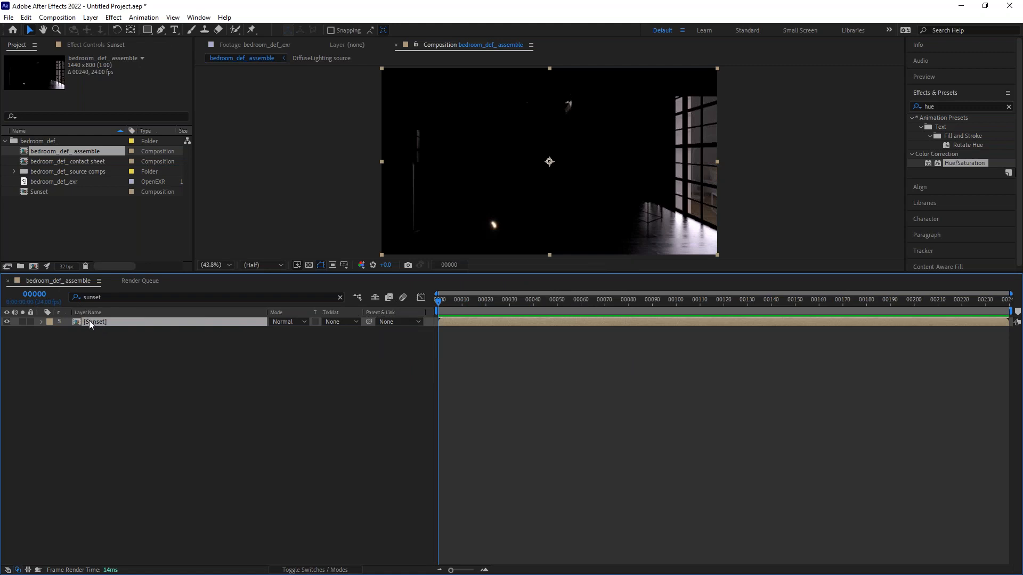
Open the Sunset composition and set its SpecularLighting, Reflections and GI layers to the Add blending mode.
double_click(88, 320)
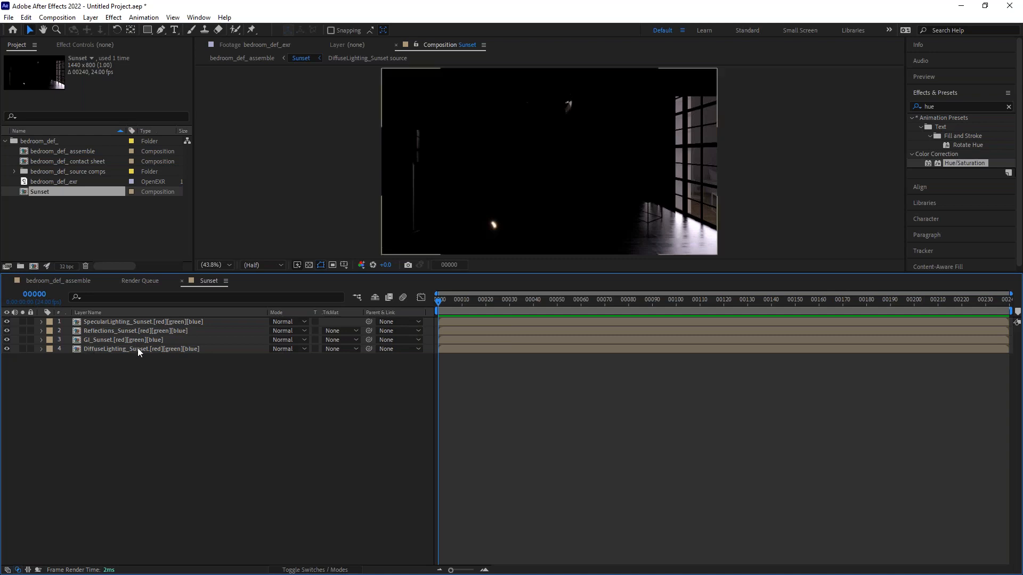
left_click(103, 351)
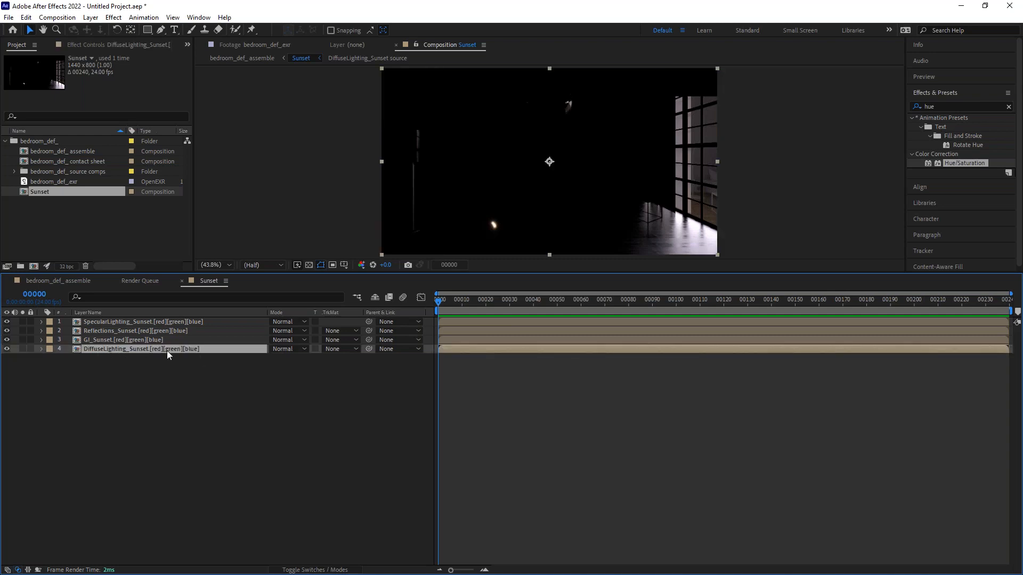
left_click(110, 340)
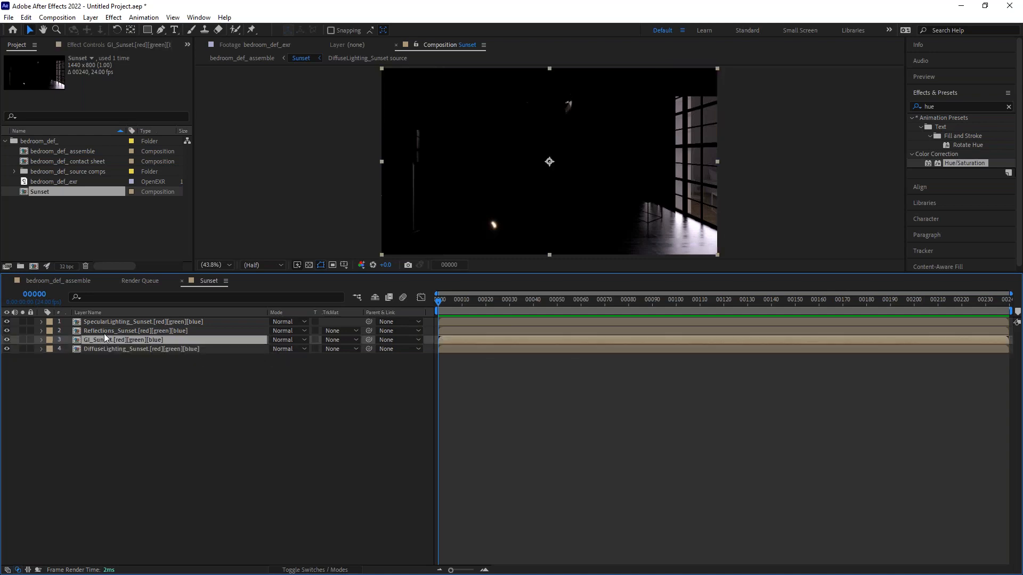
left_click(94, 321, "shift")
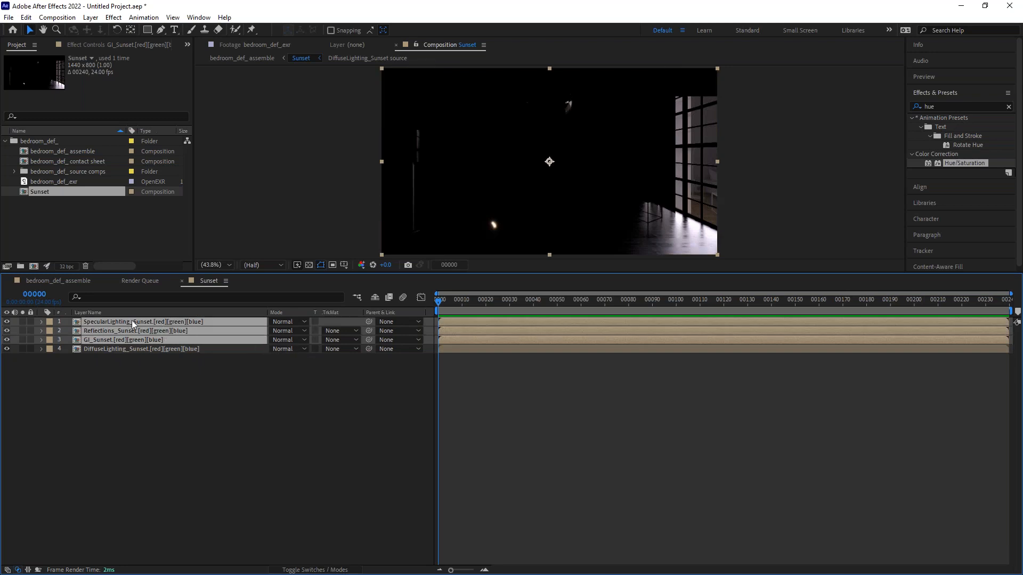
left_click(286, 341)
left_click(325, 216)
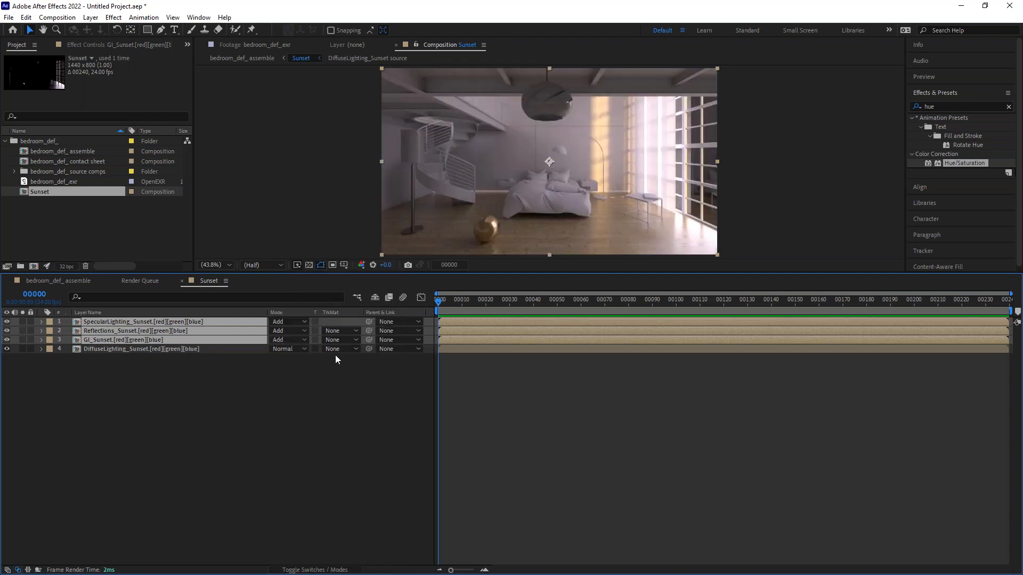
left_click(226, 408)
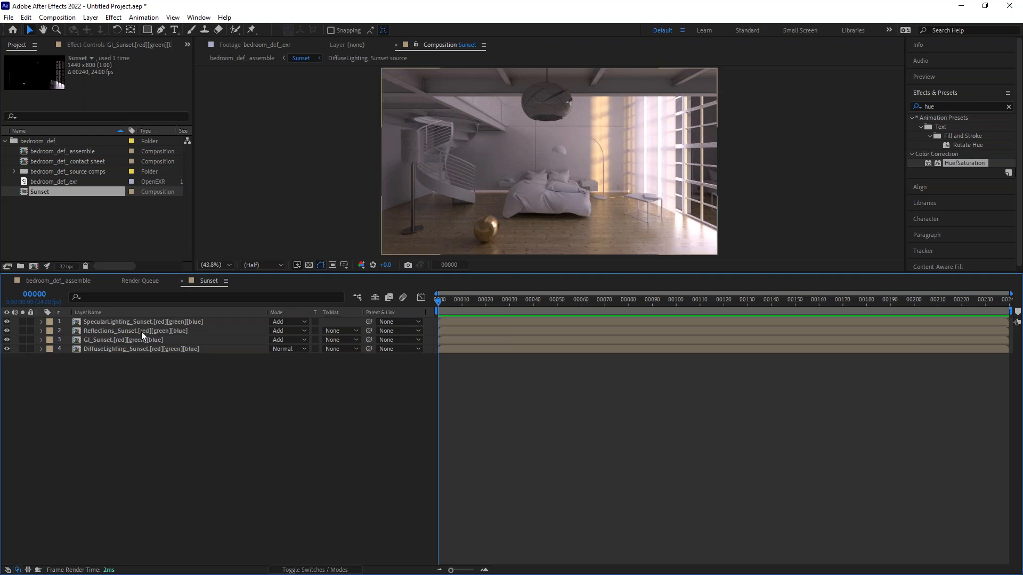
Return to the bedroom_def_ assemble composition and clear its "sunset" layer filter.
left_click(97, 349)
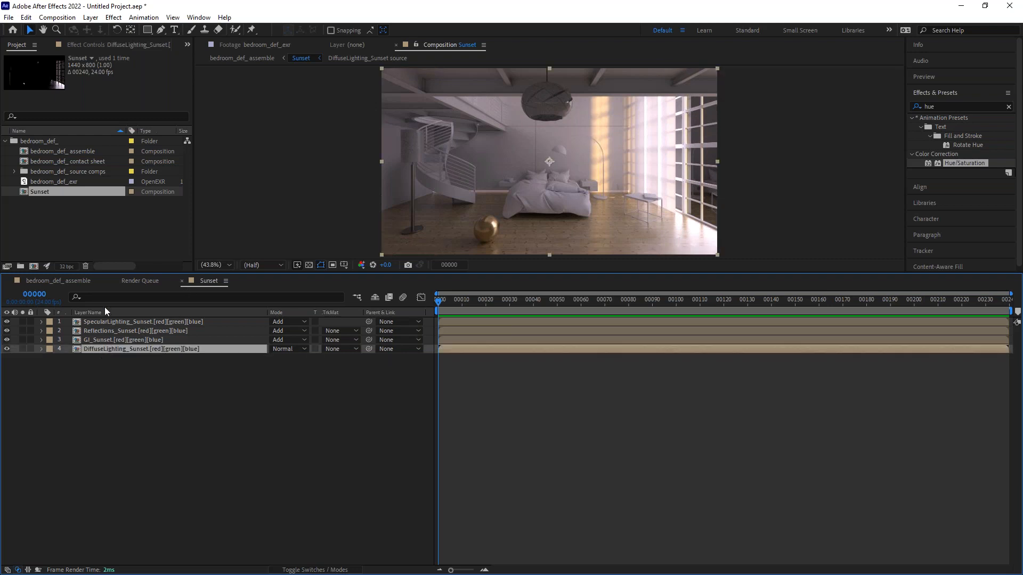
left_click(61, 279)
left_click(339, 297)
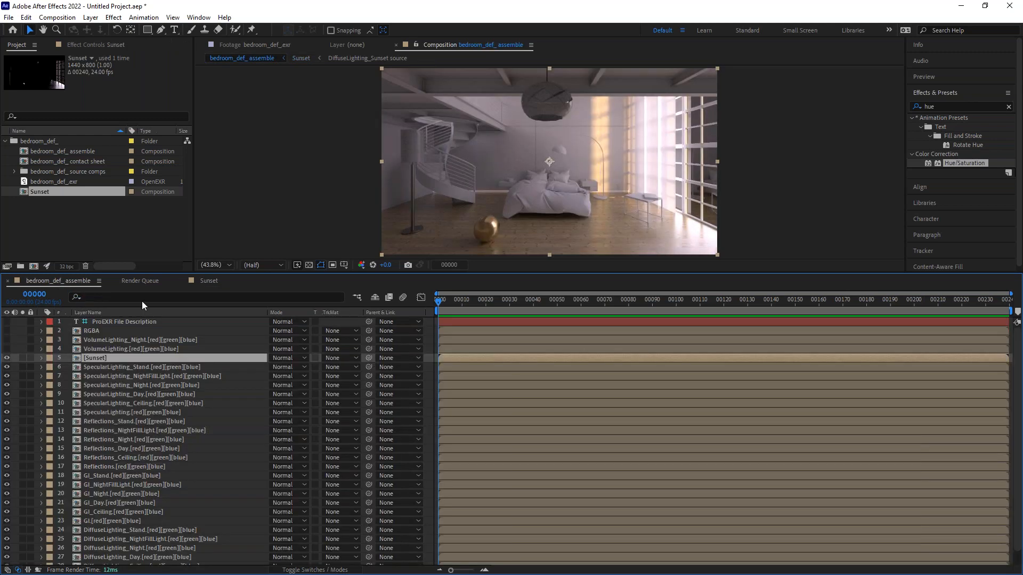
Filter the bedroom_def_ assemble layer list by "Stand".
left_click(99, 297)
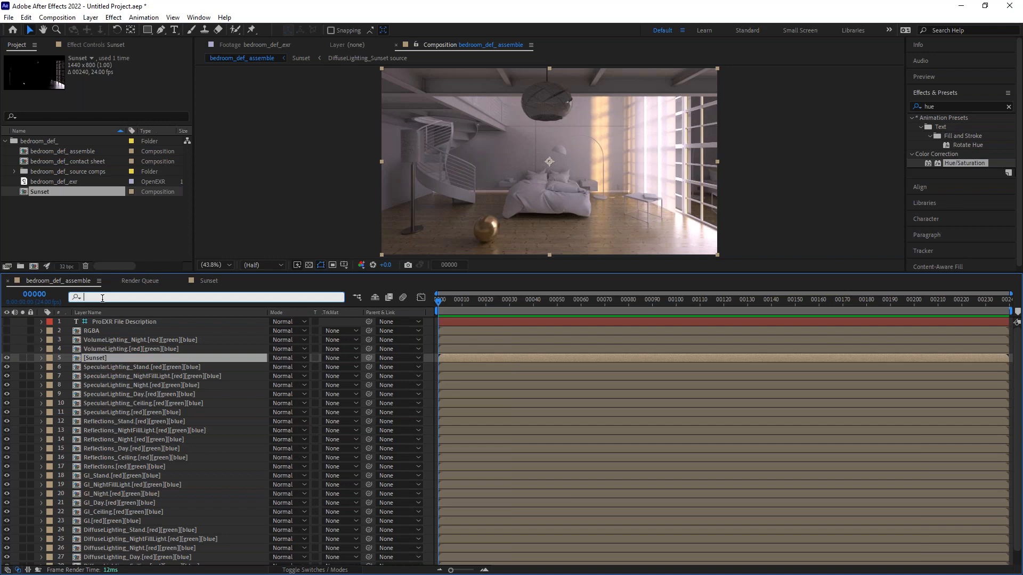
type("Sta")
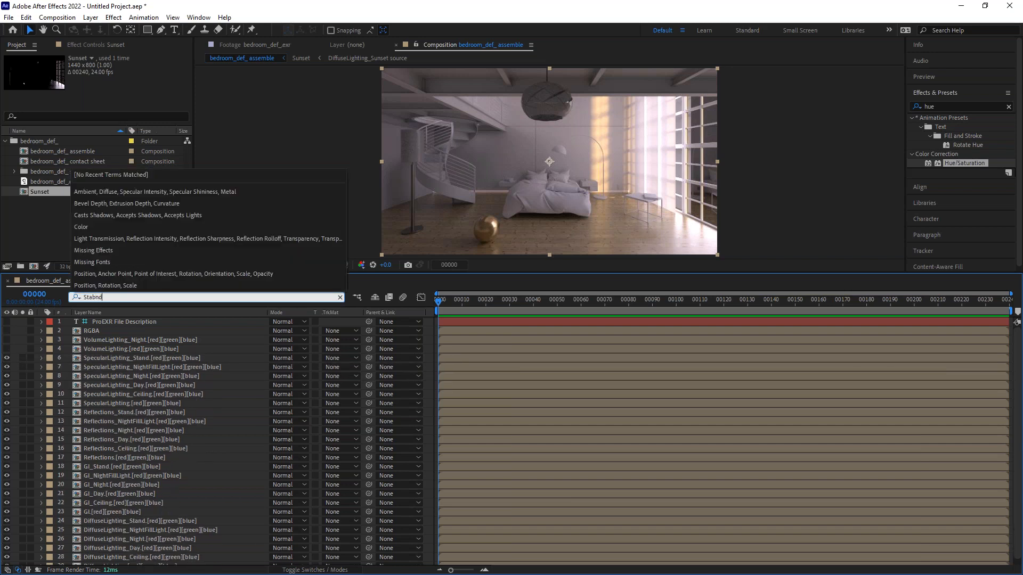
type("nd")
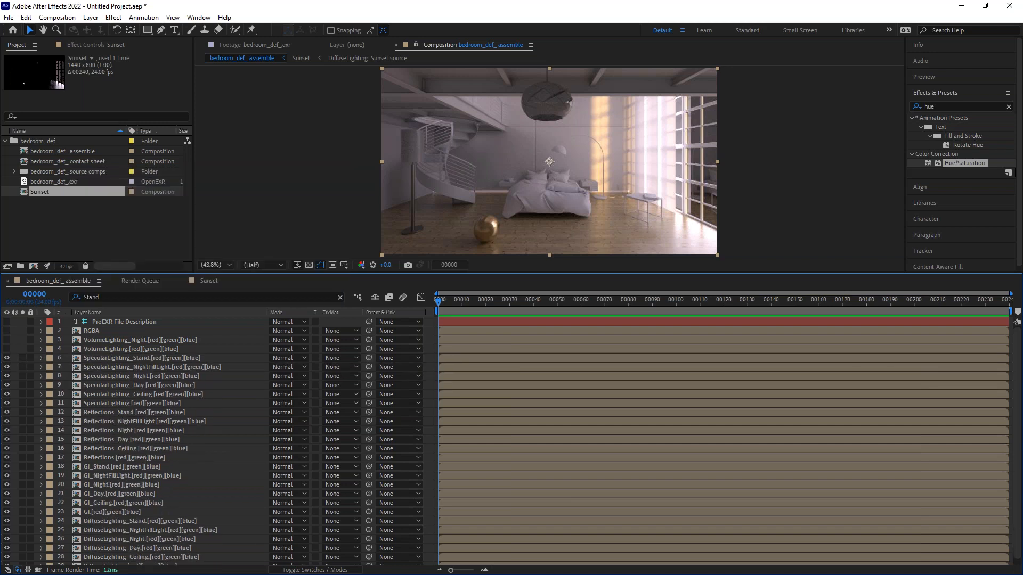
left_click(108, 296)
key("Return")
key("Return")
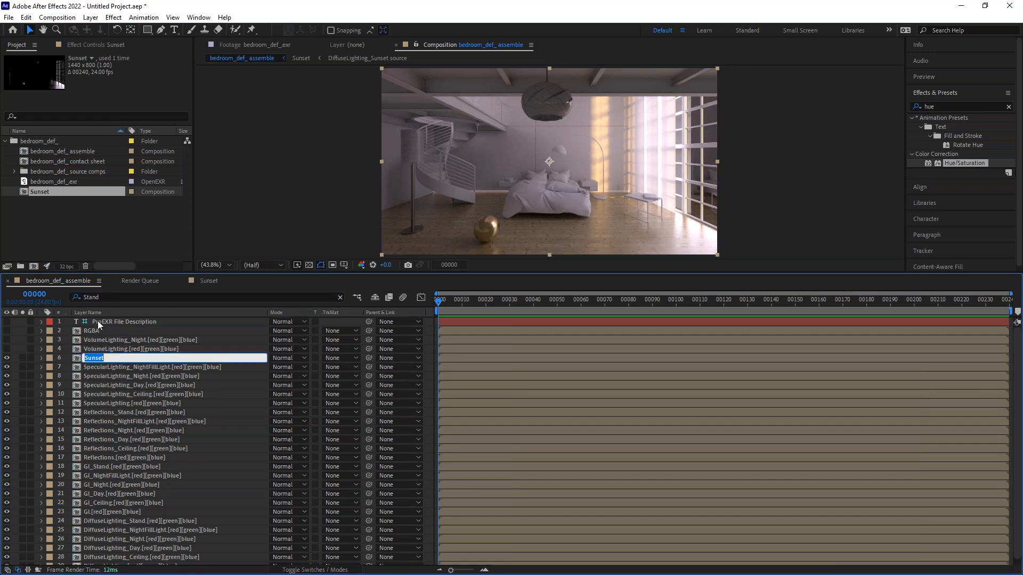
left_click(97, 322)
left_click(112, 297)
key("Return")
left_click(108, 297)
key("Return")
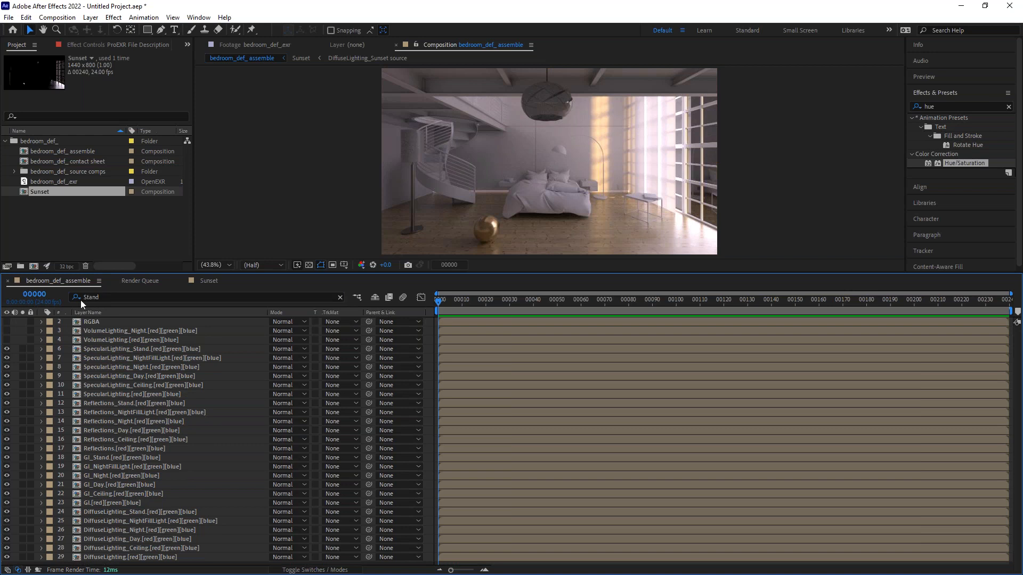
left_click(81, 299)
left_click(106, 298)
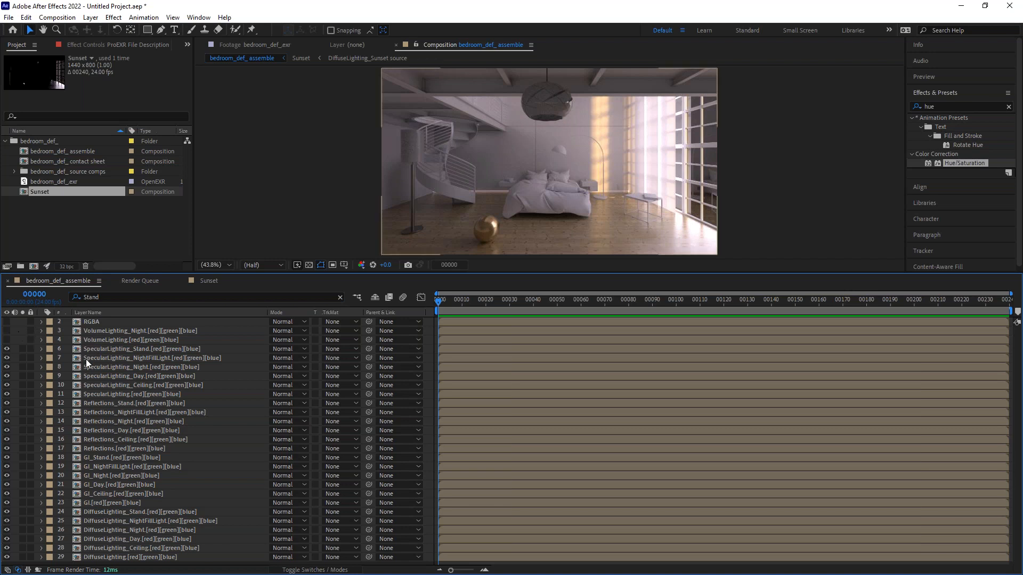
left_click(105, 297)
key("Return")
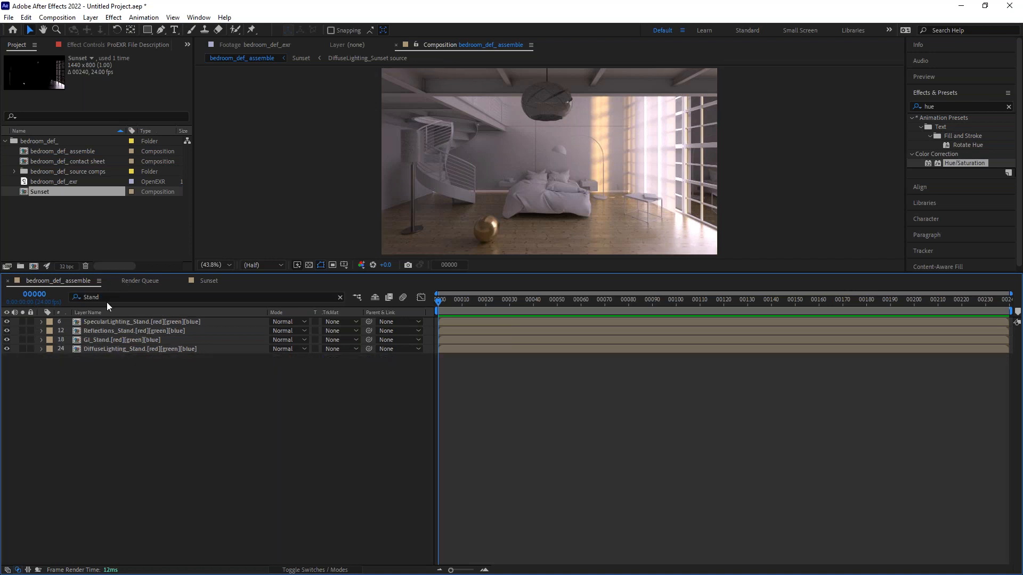
Set the SpecularLighting_Stand, Reflections_Stand and GI_Stand layers to the Add blending mode.
left_click(95, 349)
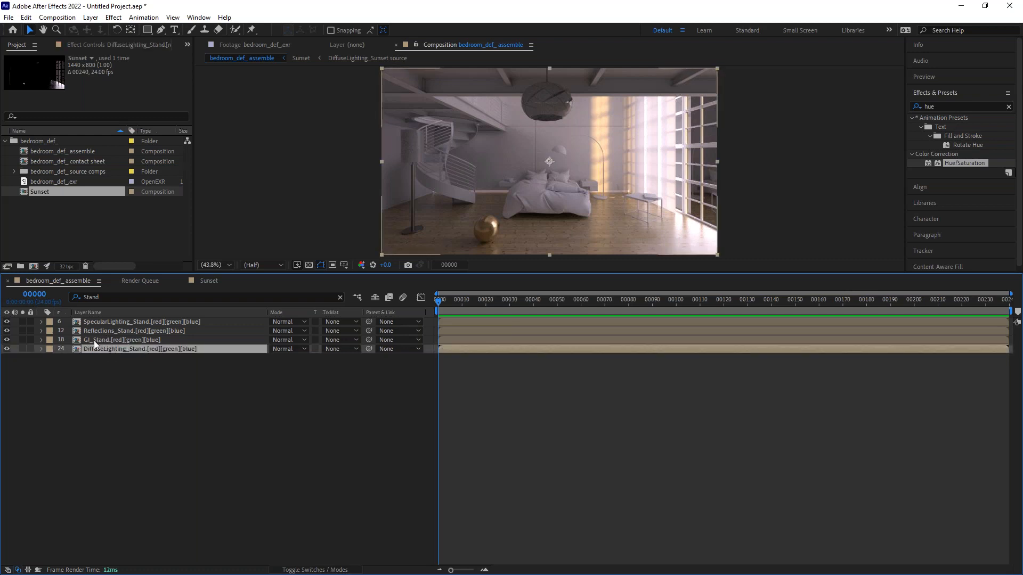
left_click(94, 340)
left_click(120, 320, "shift")
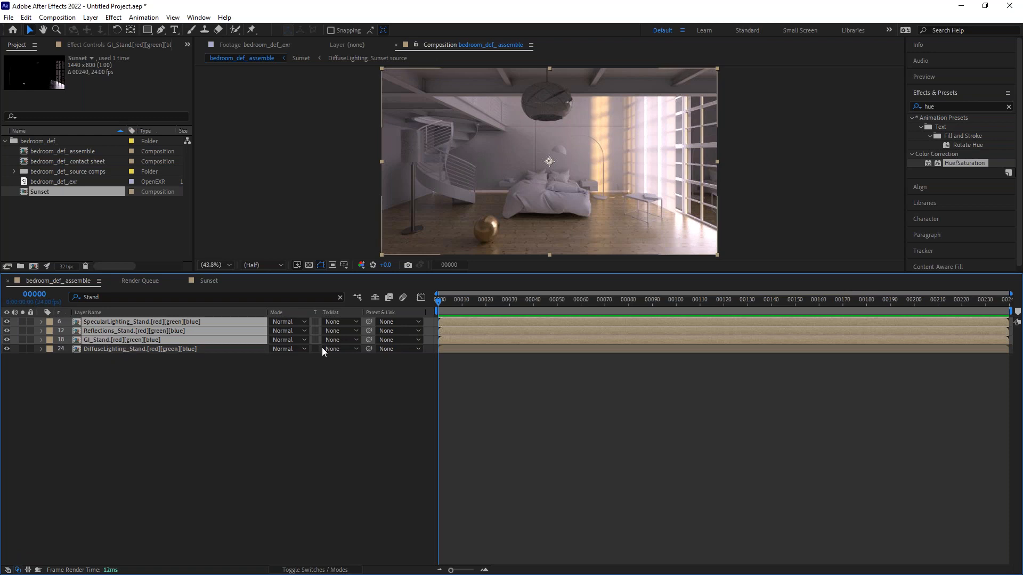
left_click(284, 340)
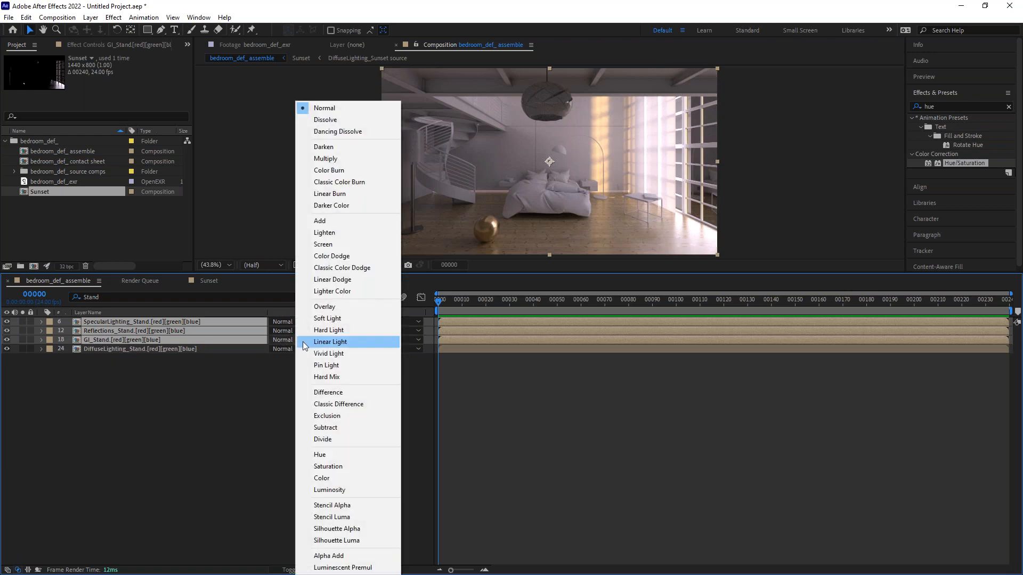
left_click(328, 220)
key("ctrl+shift+a")
Pre-compose all four Stand layers into a composition named "Standing Light" and clear the layer filter.
left_click_drag(106, 330, 82, 321)
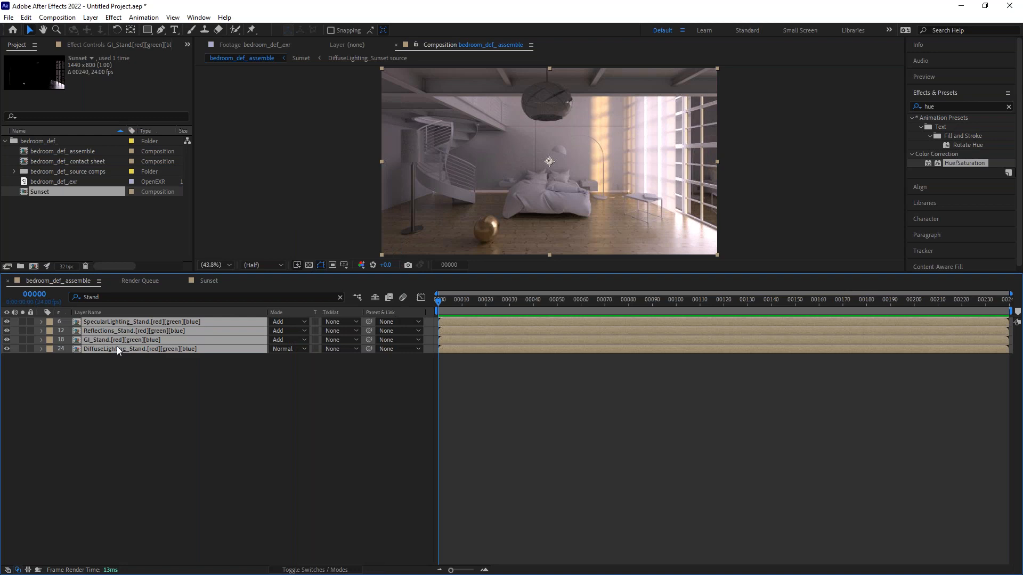
key("ctrl+shift+c")
type("Standing Light")
key("Return")
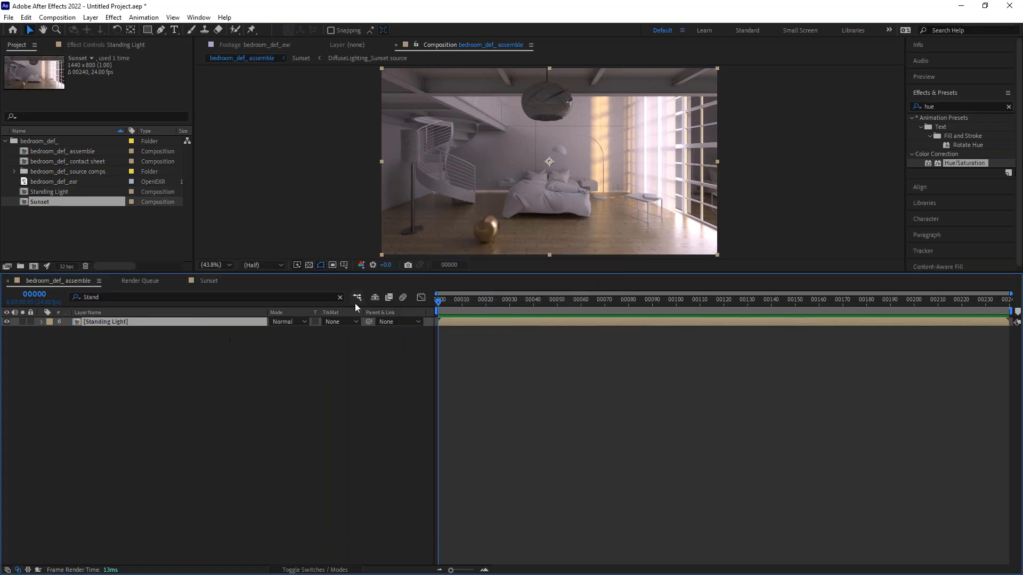
left_click(340, 298)
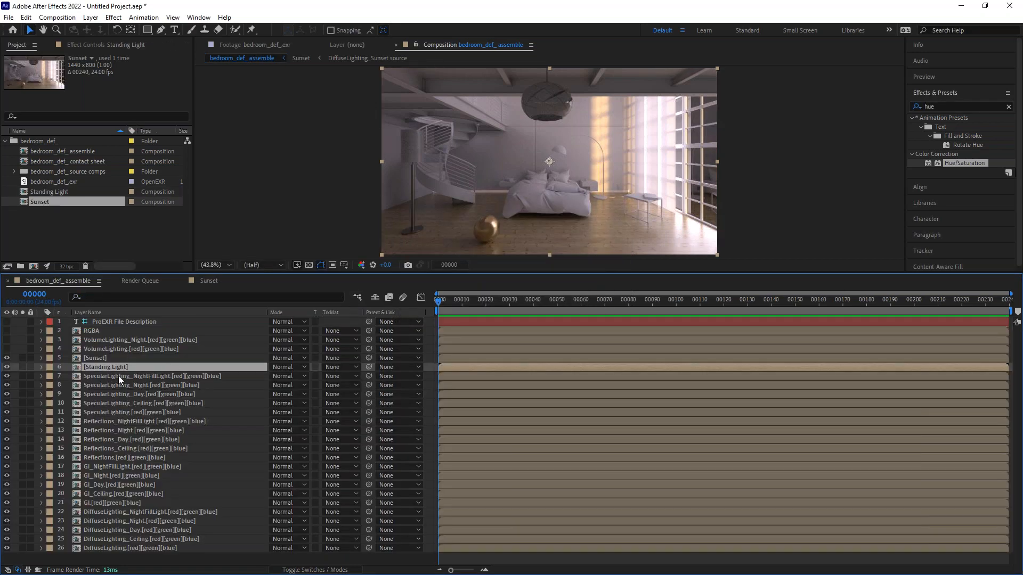
Filter the bedroom_def_ assemble layer list by "NightFill".
left_click(136, 376)
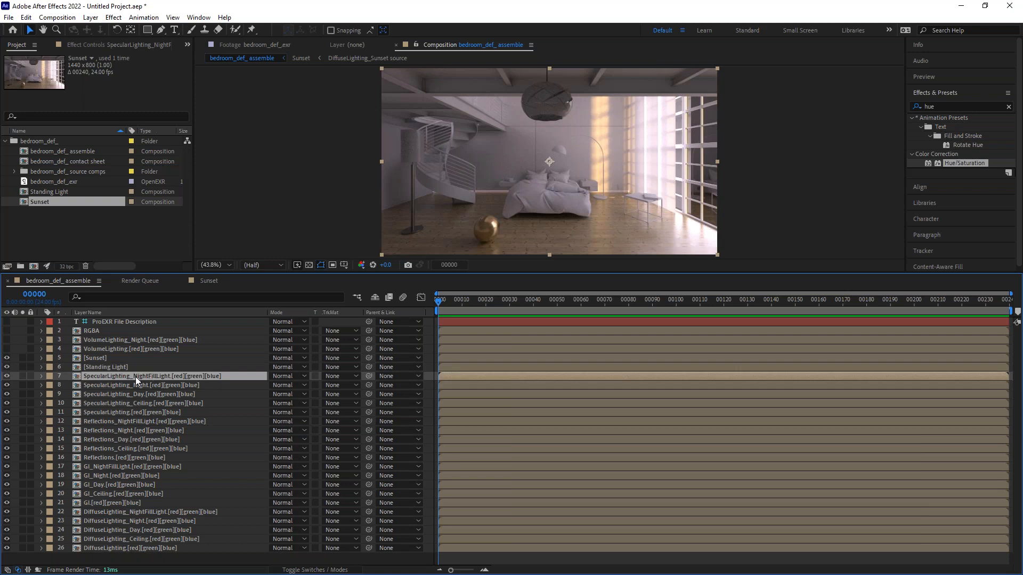
left_click(99, 298)
type("NightFill")
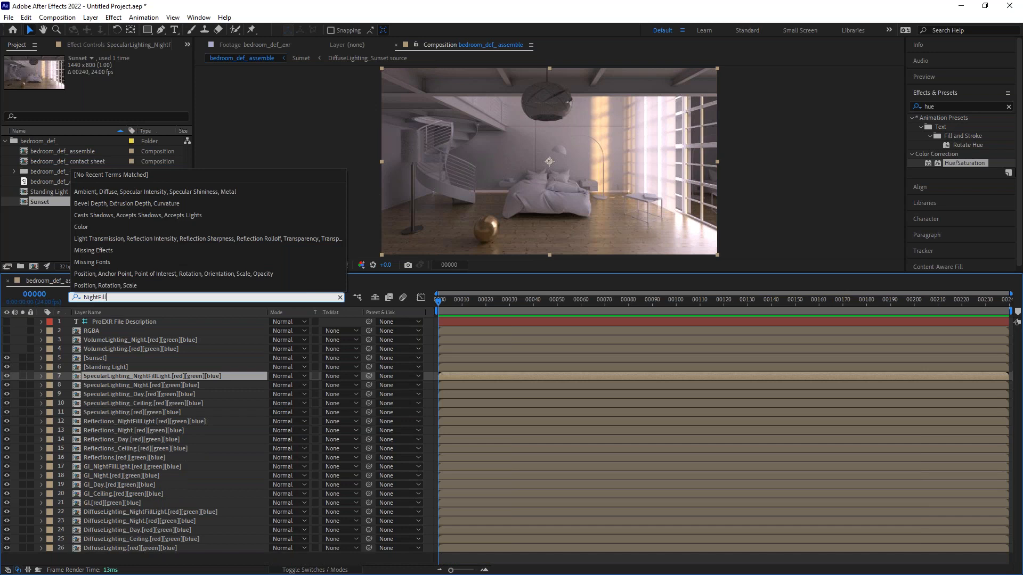
left_click(101, 322)
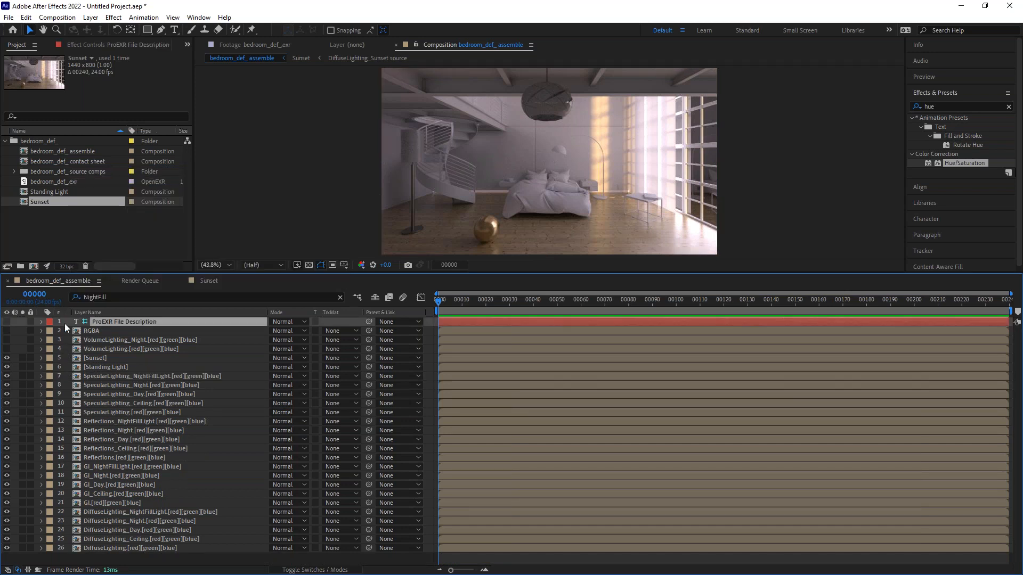
left_click(133, 297)
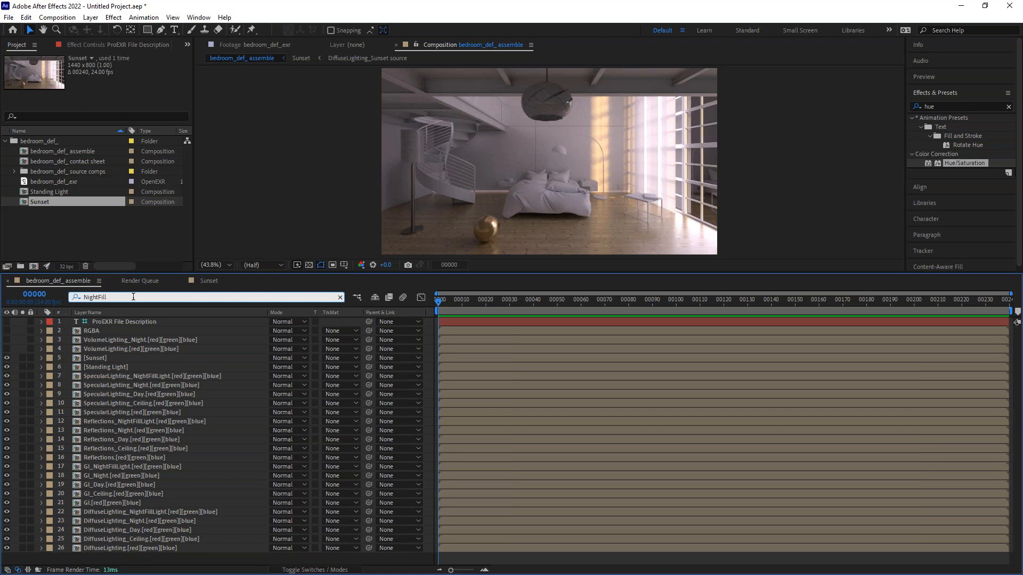
key("Return")
Set the SpecularLighting_NightFillLight, Reflections_NightFillLight and GI_NightFillLight layers to the Add blending mode.
key("ctrl+a")
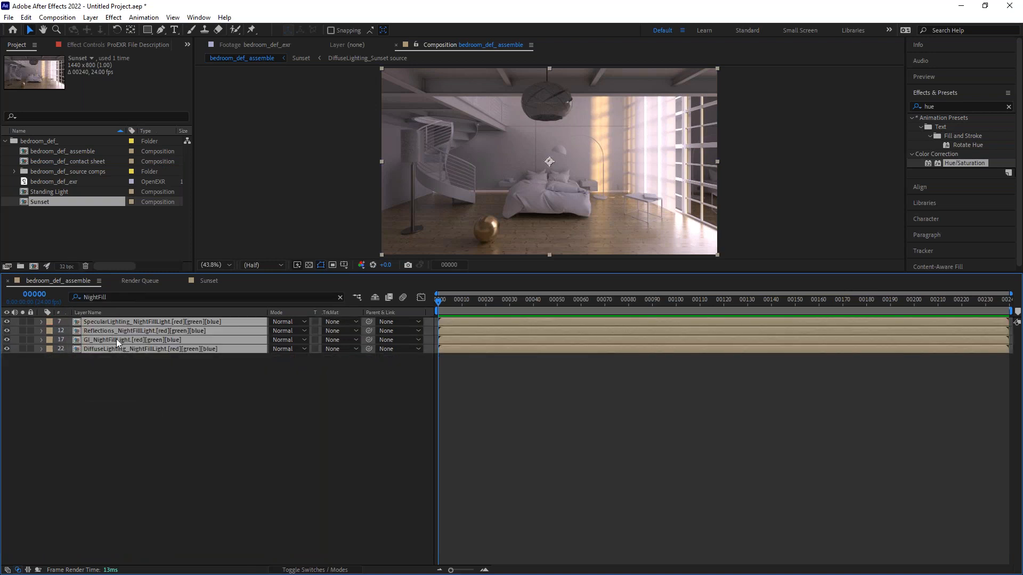
key("ctrl+shift+a")
left_click(101, 340)
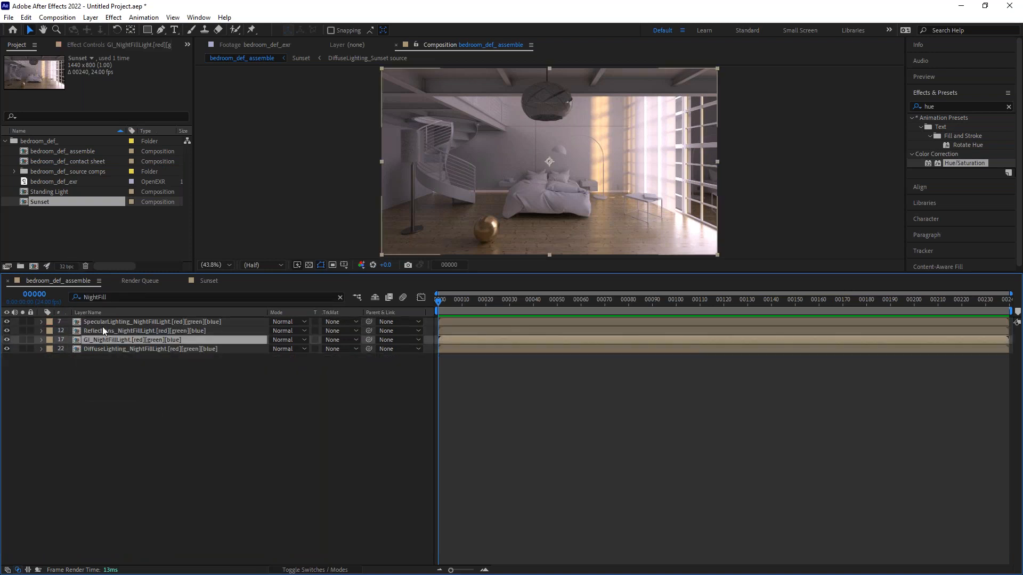
left_click(102, 321, "shift")
left_click(286, 340)
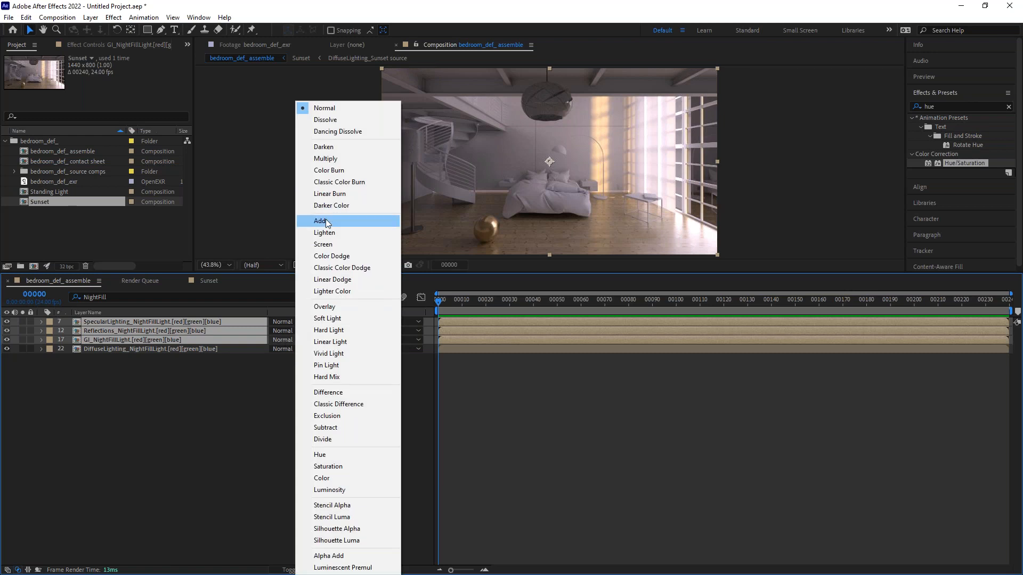
left_click(325, 219)
Pre-compose all four NightFillLight layers into a composition named "NightFill" and clear the layer filter.
key("ctrl+shift+a")
key("ctrl+a")
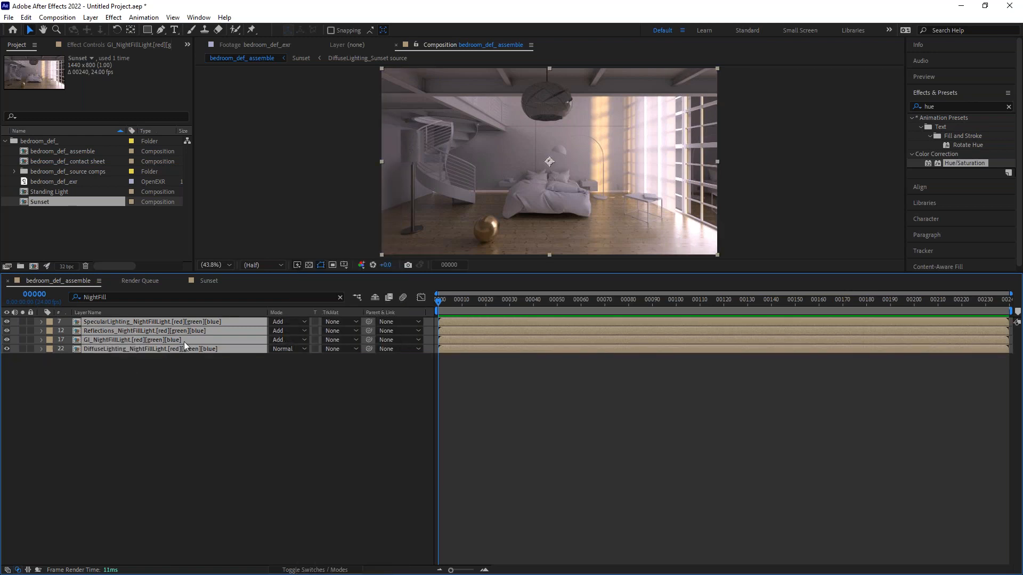
key("ctrl+shift+c")
type("NightFil")
key("Return")
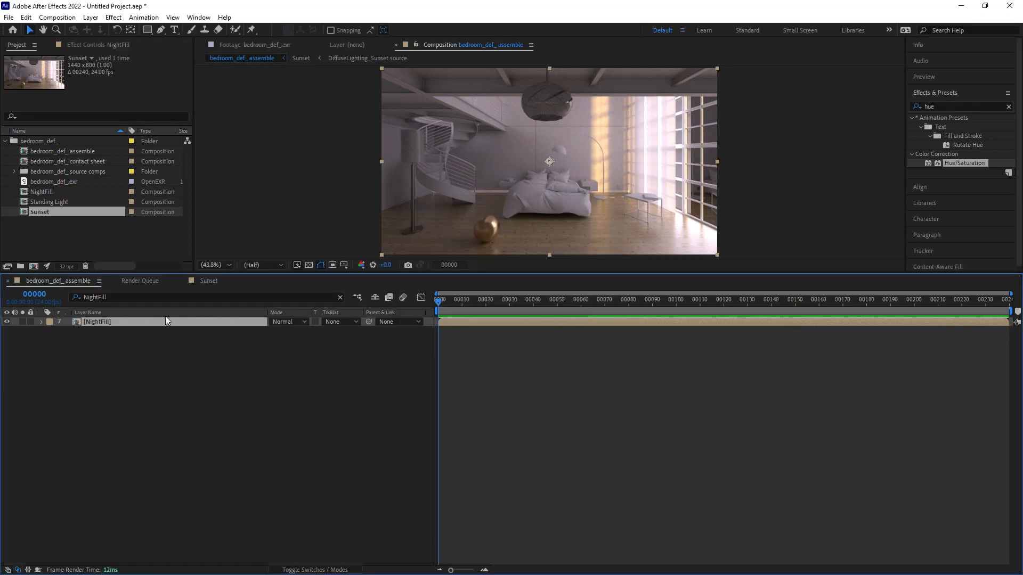
left_click(340, 298)
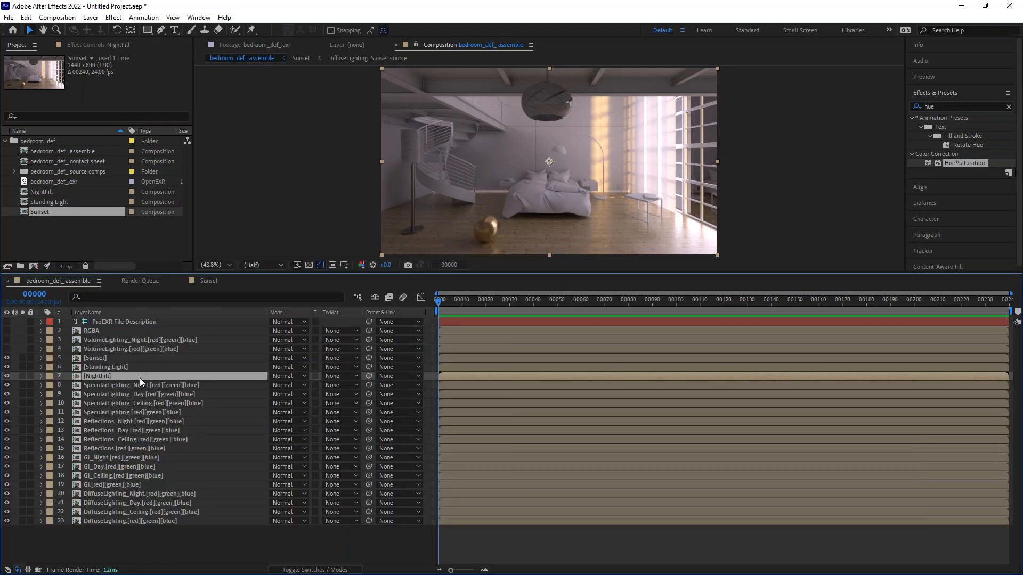
Filter the bedroom_def_ assemble layer list by "Night".
left_click(119, 385)
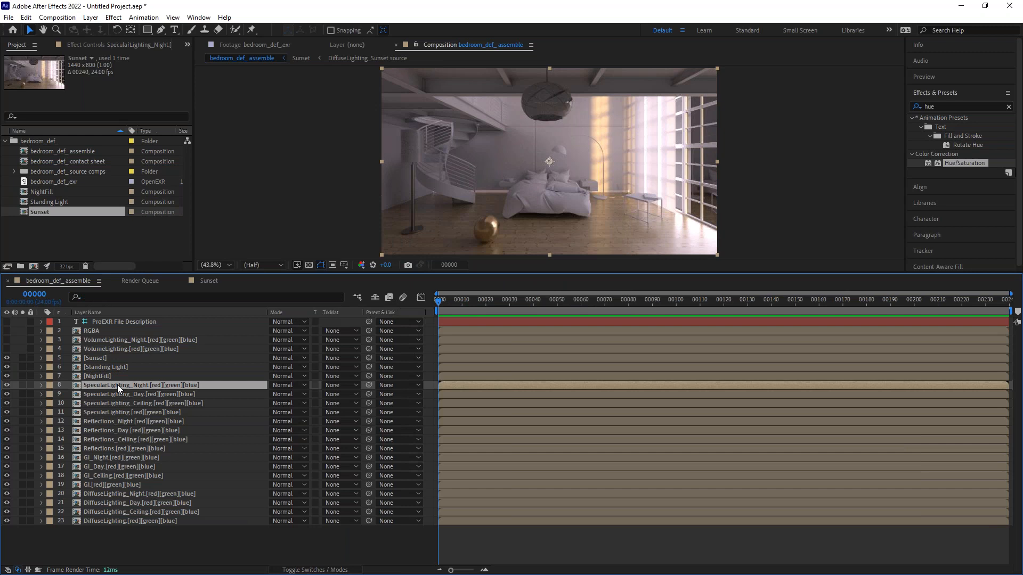
left_click(108, 297)
type("Night")
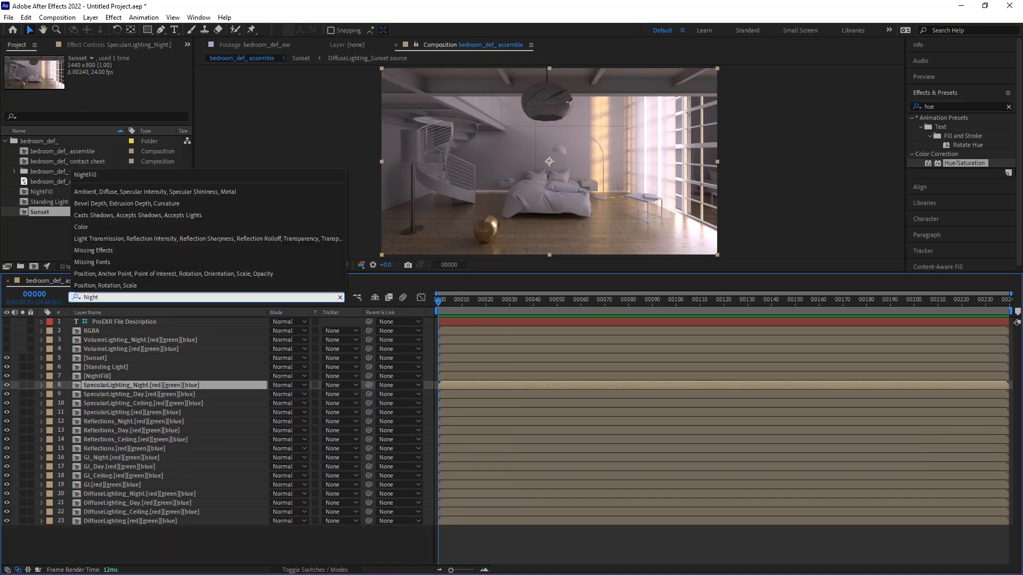
left_click(20, 334)
left_click(128, 293)
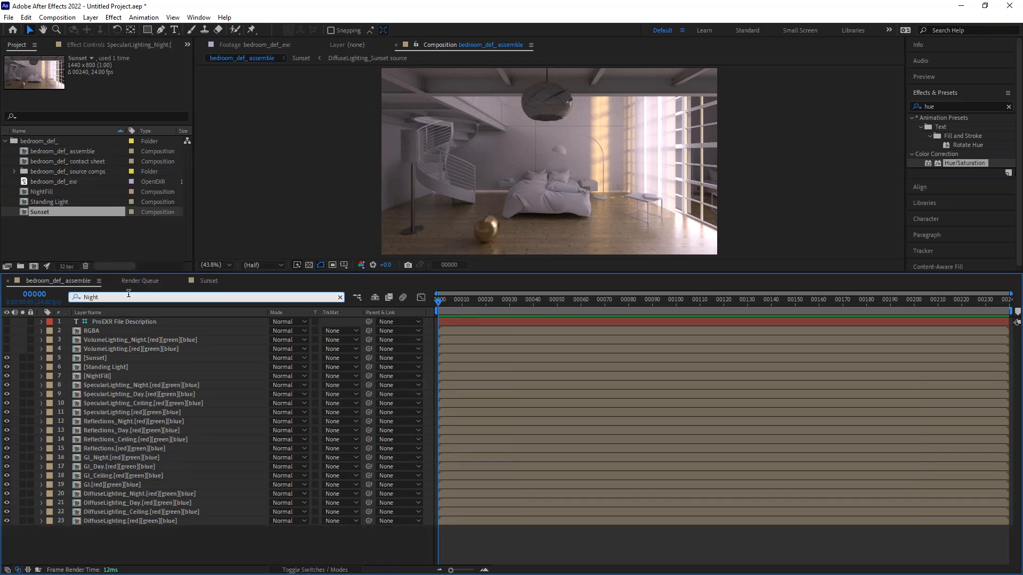
key("Return")
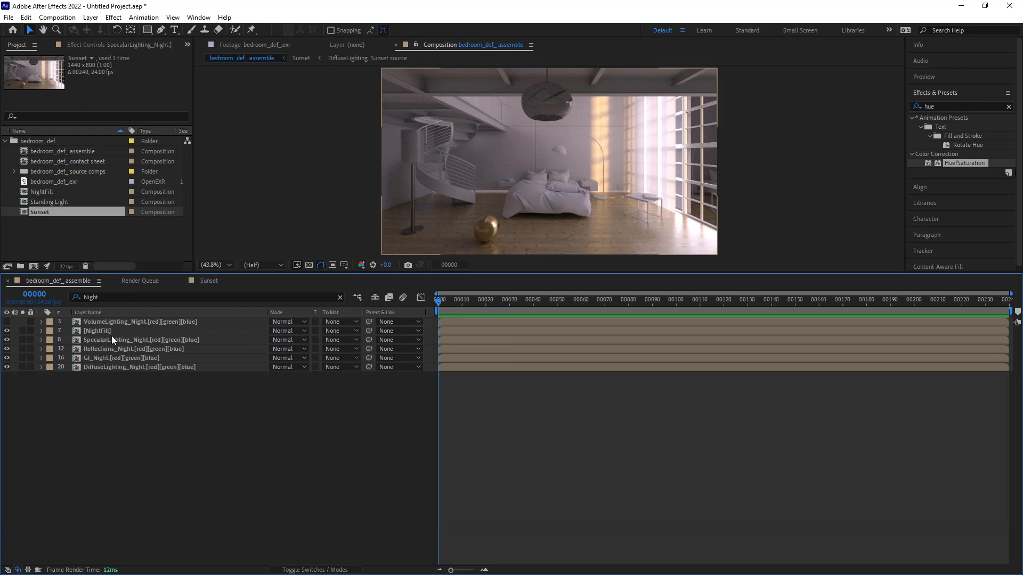
Set the SpecularLighting_Night, Reflections_Night and GI_Night layers to the Add blending mode.
left_click(119, 340)
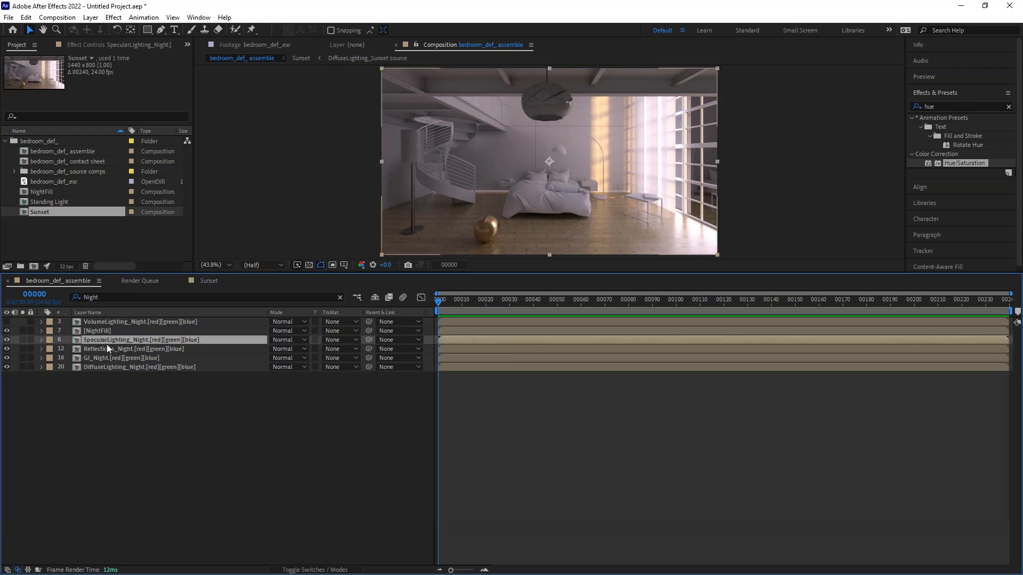
left_click(90, 358, "shift")
left_click(281, 340)
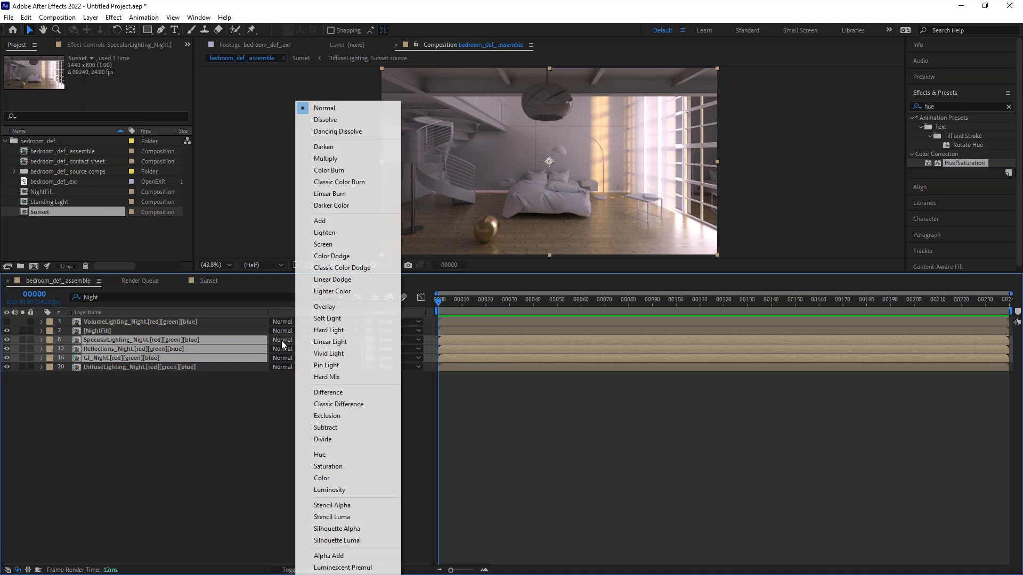
left_click(334, 220)
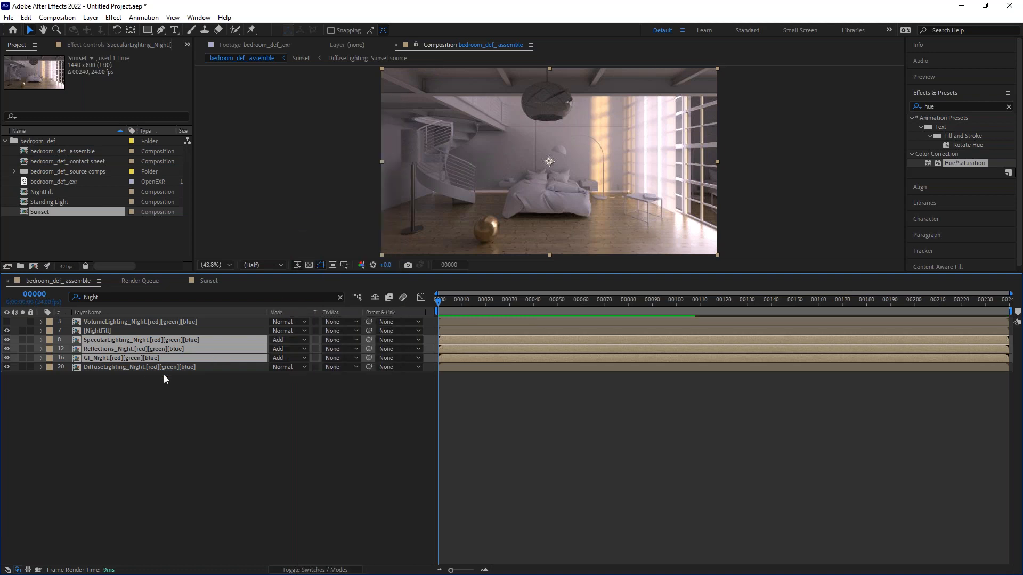
Pre-compose the SpecularLighting, Reflections, GI and DiffuseLighting Night layers into a composition named "Bedlamp" and clear the layer filter.
left_click(129, 367)
left_click(103, 340, "shift")
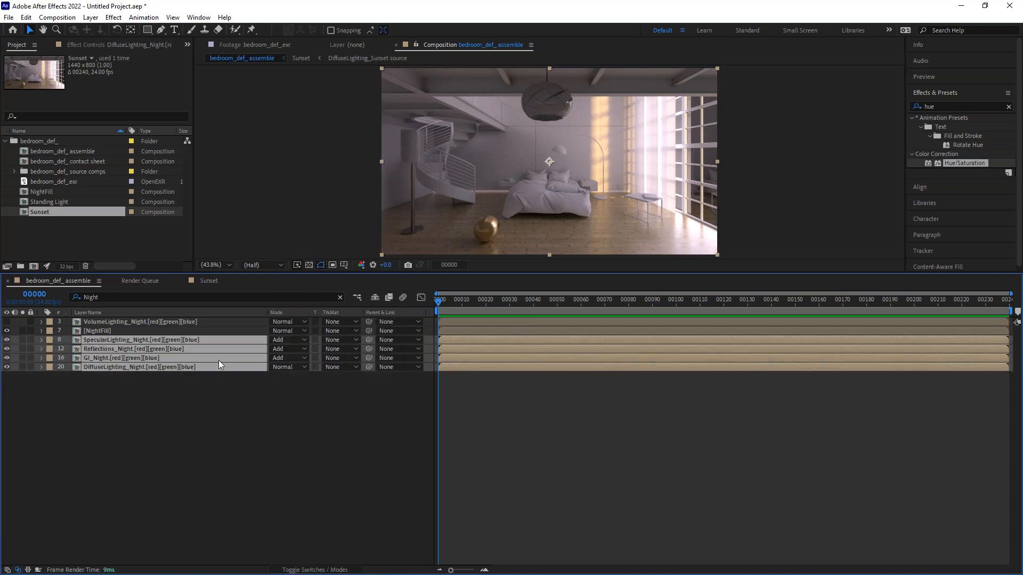
key("ctrl+shift+c")
type("Night")
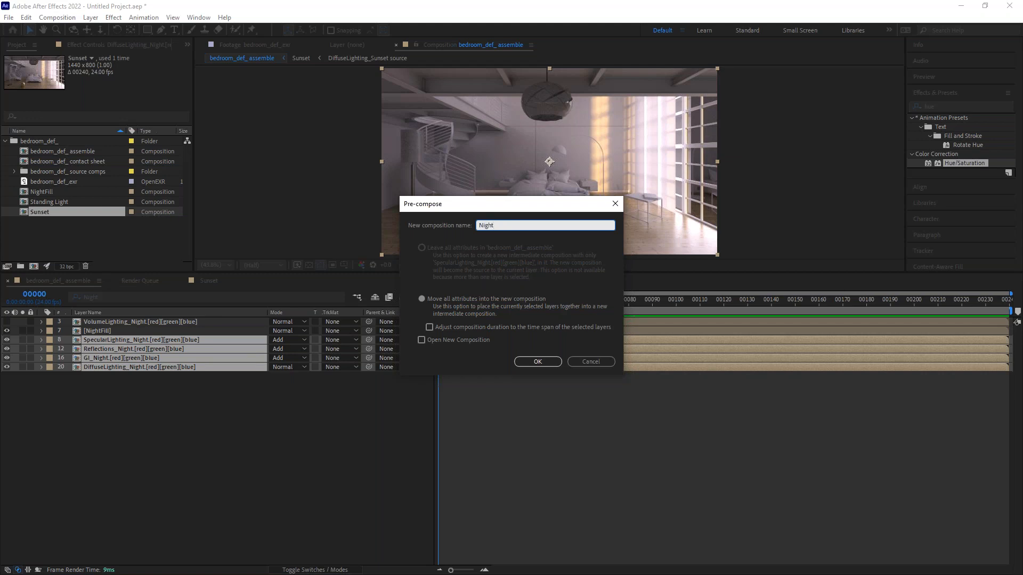
key("BackSpace")
key("BackSpace")
key("BackSpace")
key("BackSpace")
key("BackSpace")
type("Bedlamp")
key("Return")
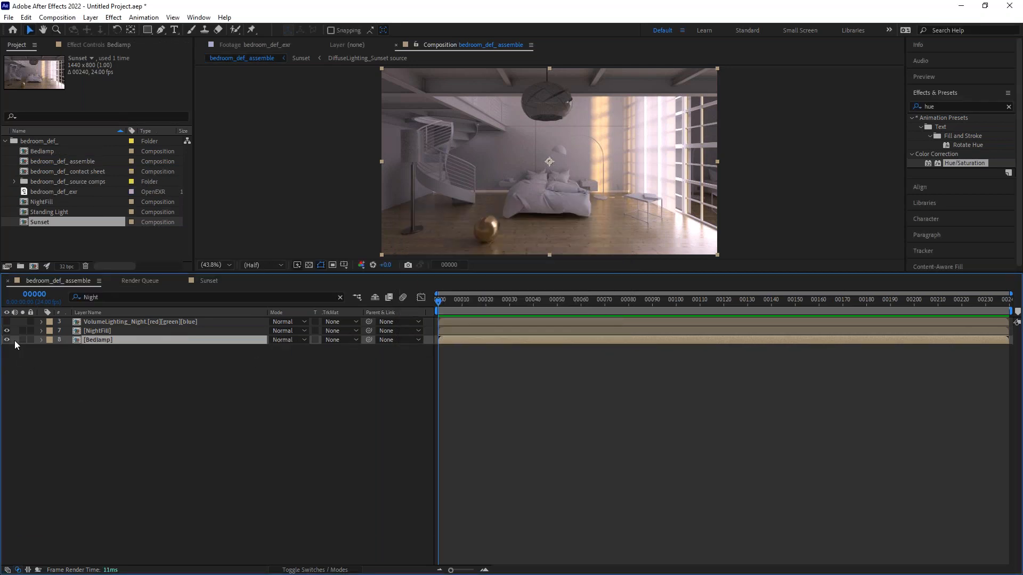
left_click(339, 297)
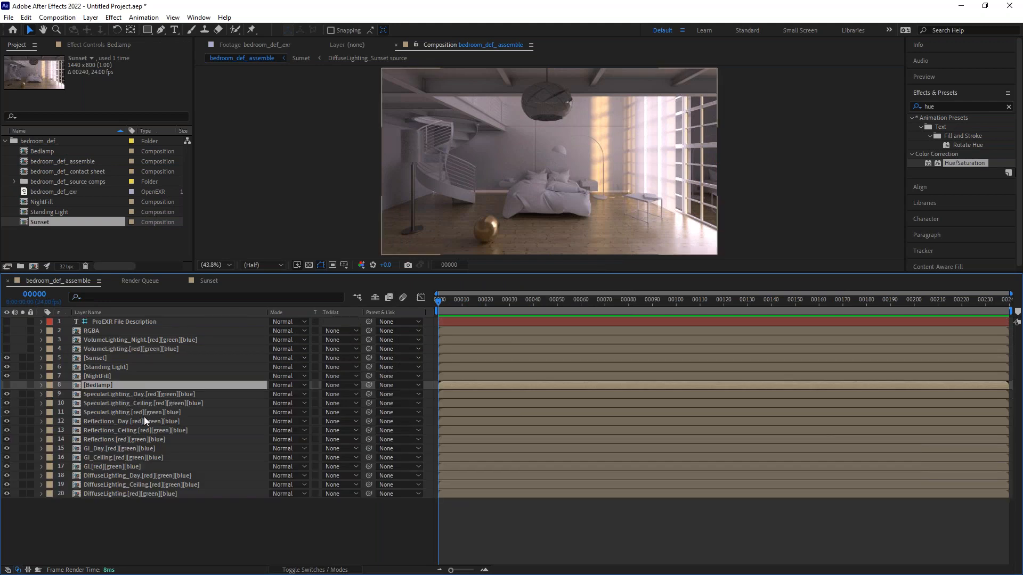
Filter the bedroom_def_ assemble layer list by "Ceiling".
left_click(102, 297)
type("Ceiling")
key("Return")
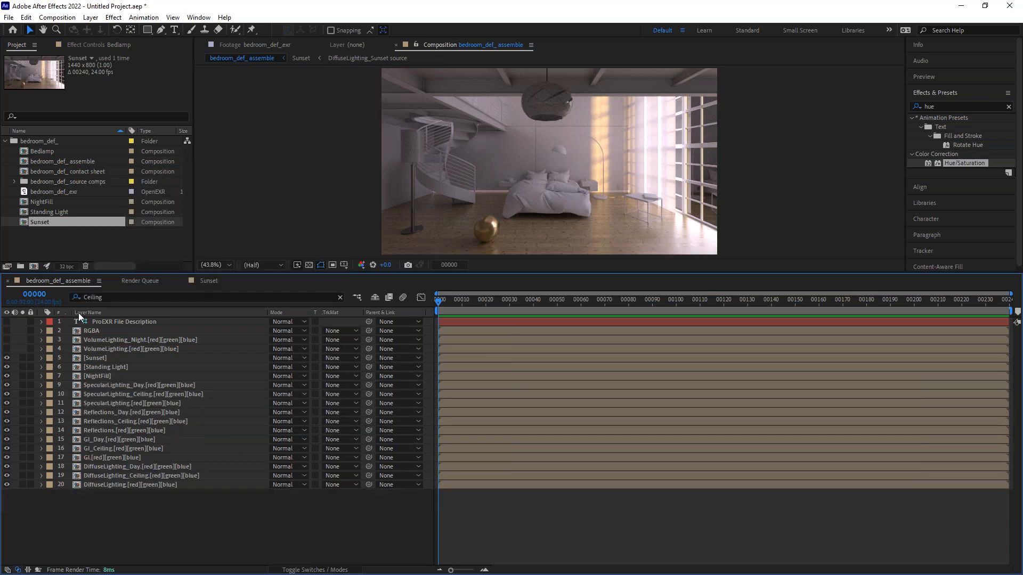
left_click(129, 296)
key("Return")
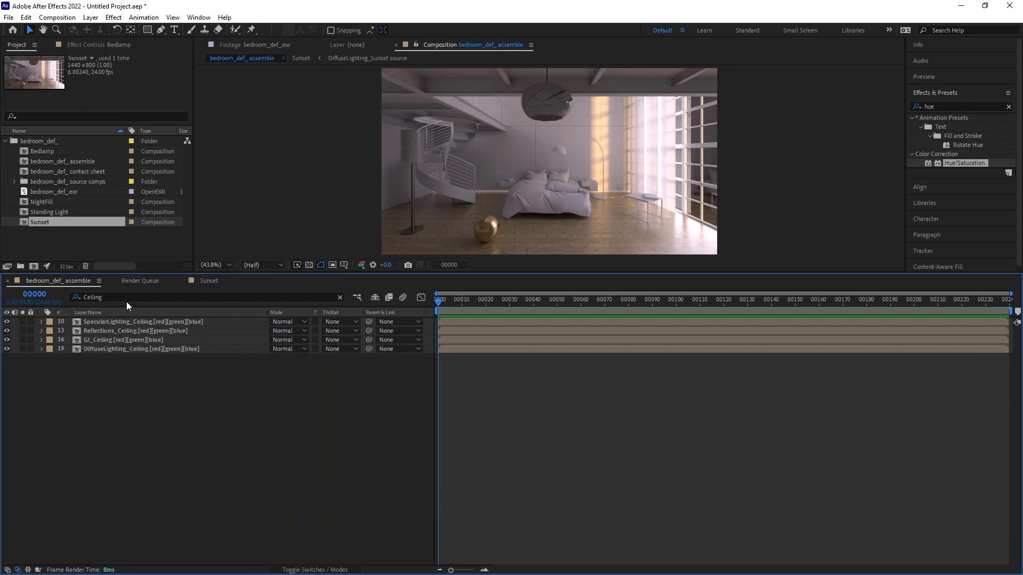
Set the SpecularLighting_Ceiling, Reflections_Ceiling and GI_Ceiling layers to the Add blending mode.
left_click(107, 339, "shift")
left_click(286, 331)
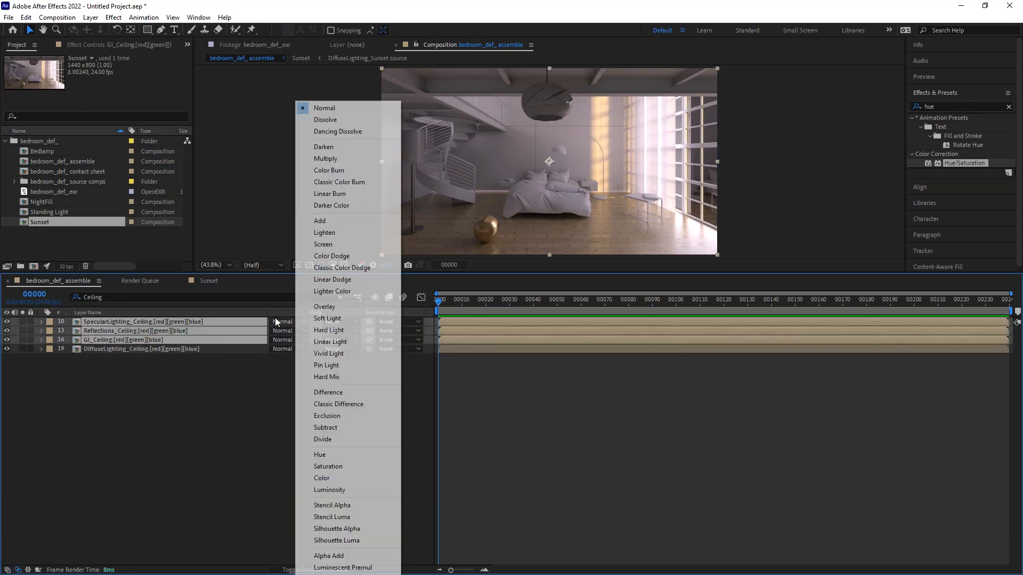
left_click(321, 221)
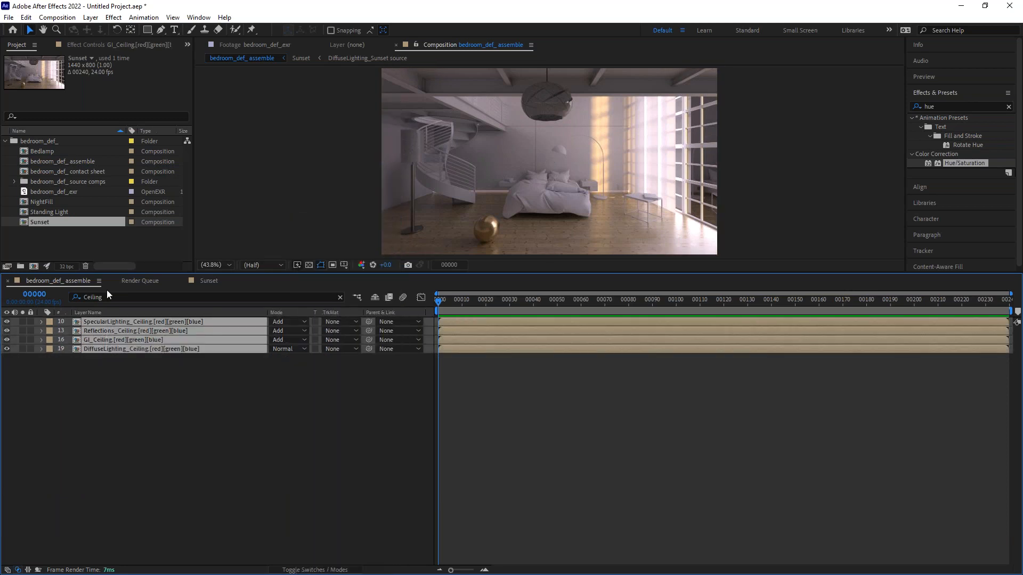
Pre-compose all four Ceiling layers into a composition named "Ceiling" and clear the layer filter.
key("ctrl+shift+c")
type("Ceiling")
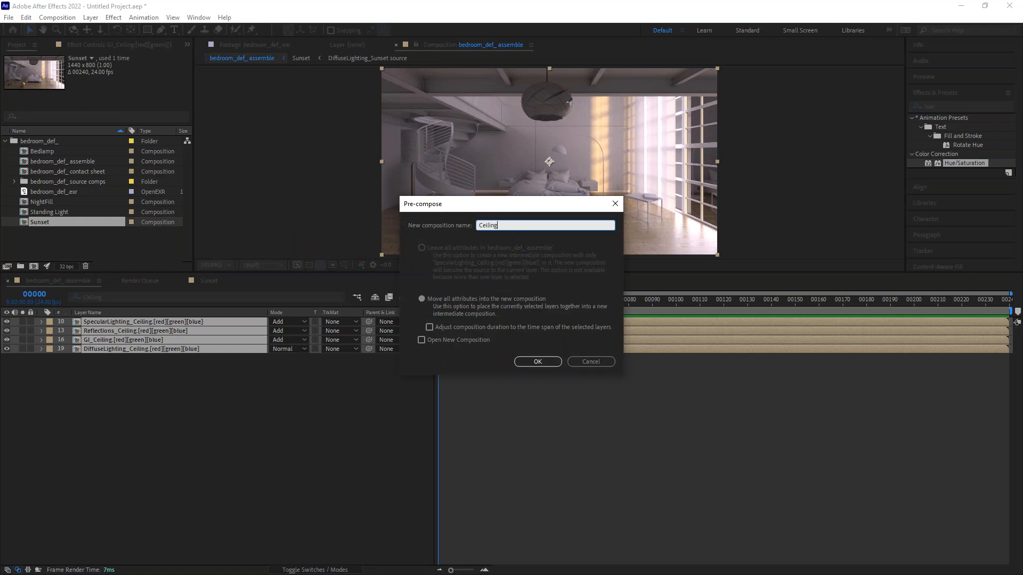
key("Return")
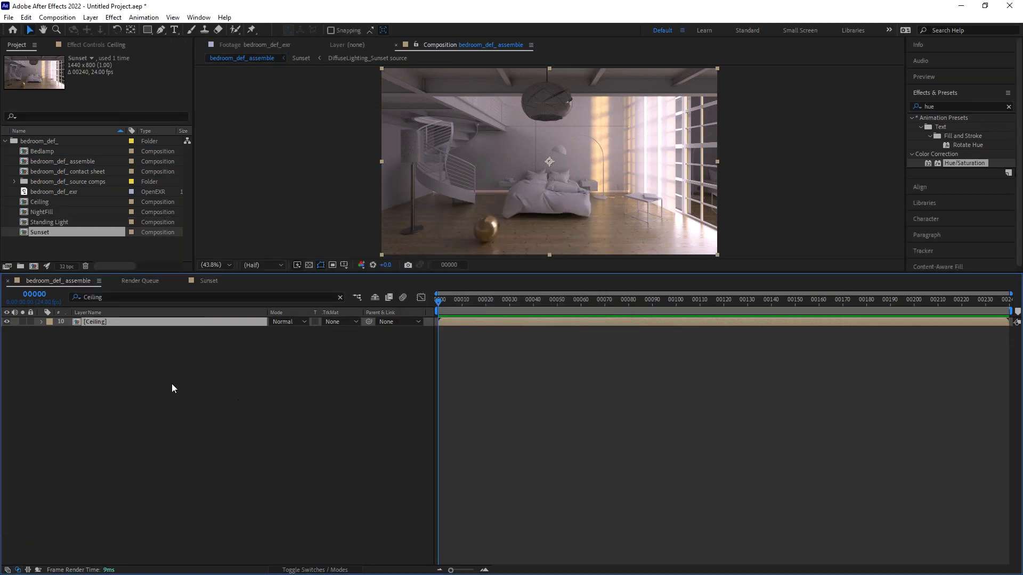
left_click(339, 297)
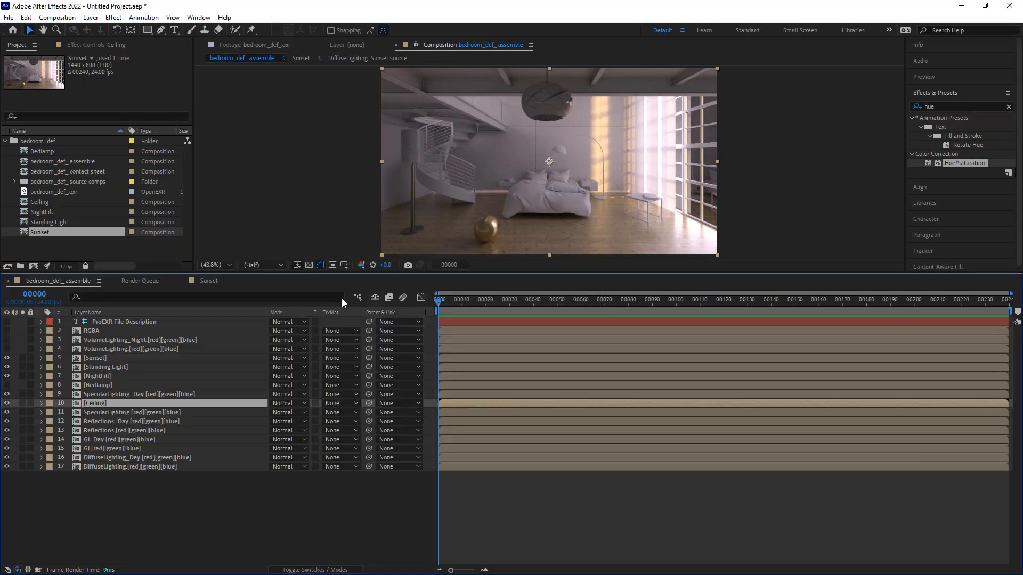
Move SpecularLighting_Day directly above Reflections_Day and pre-compose the four Day layers into a composition named "Daylight".
left_click(128, 421)
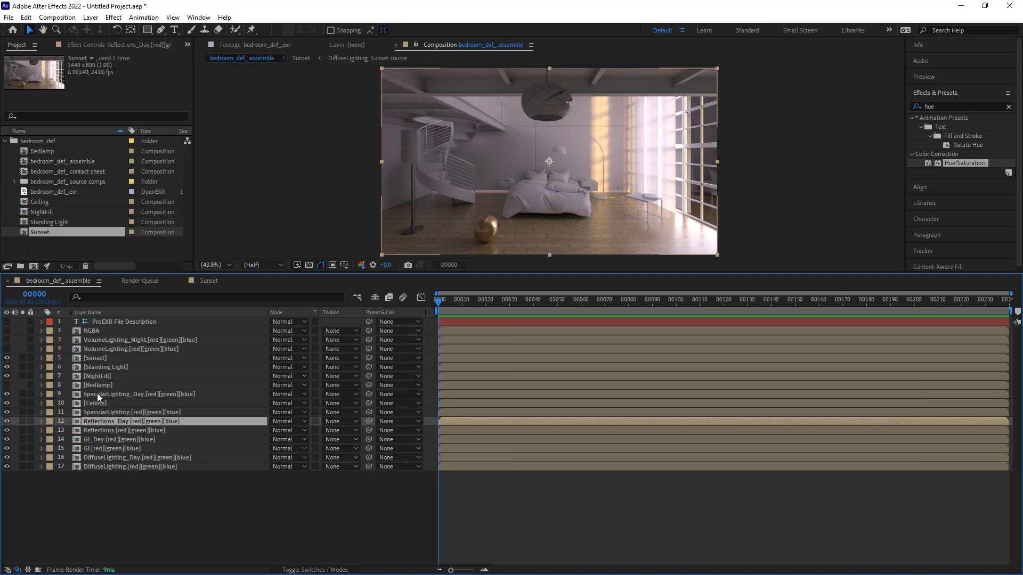
left_click_drag(108, 394, 129, 416)
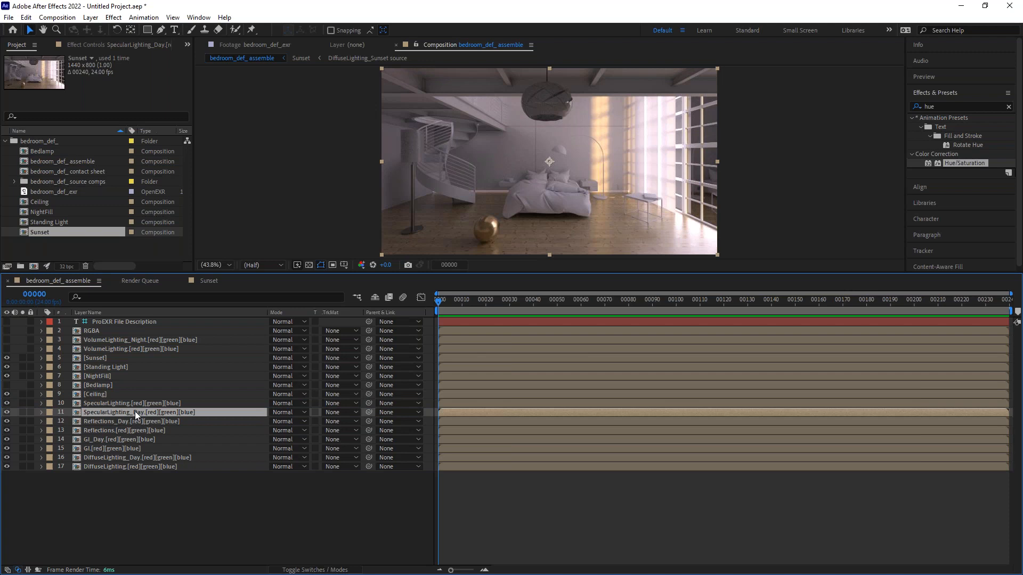
left_click(112, 420, "shift")
left_click(94, 439, "ctrl")
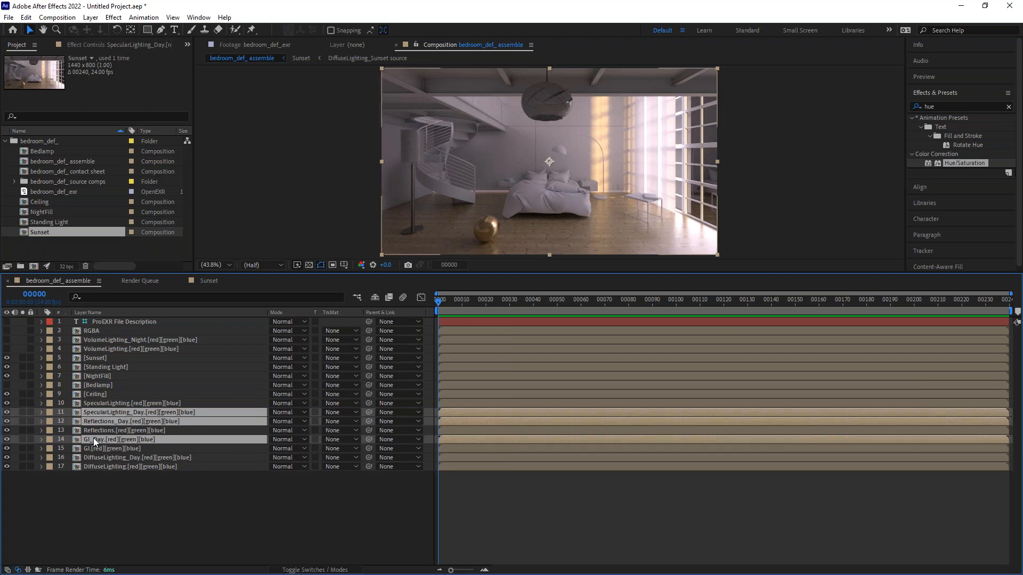
left_click(126, 457, "ctrl")
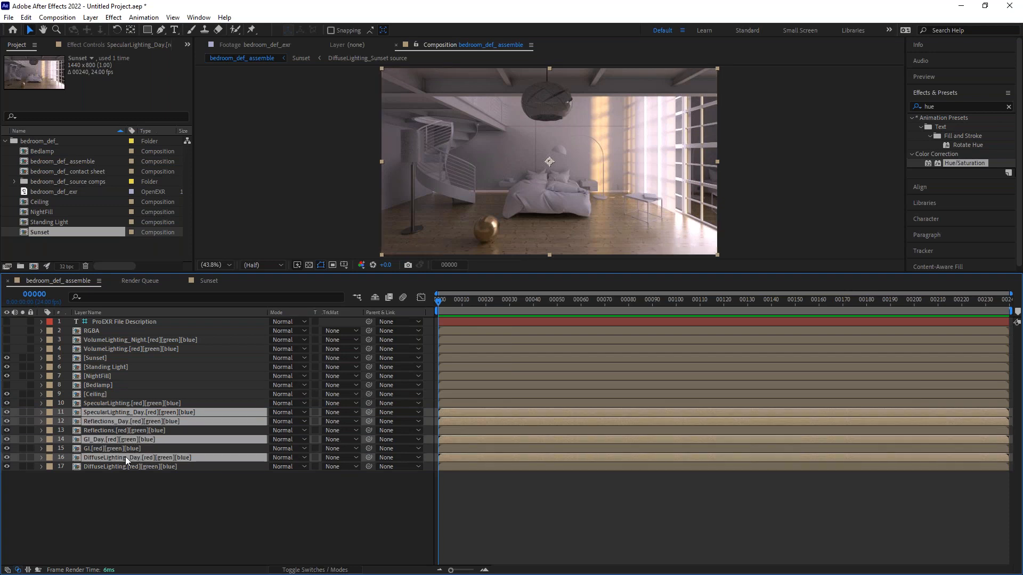
key("ctrl+shift+c")
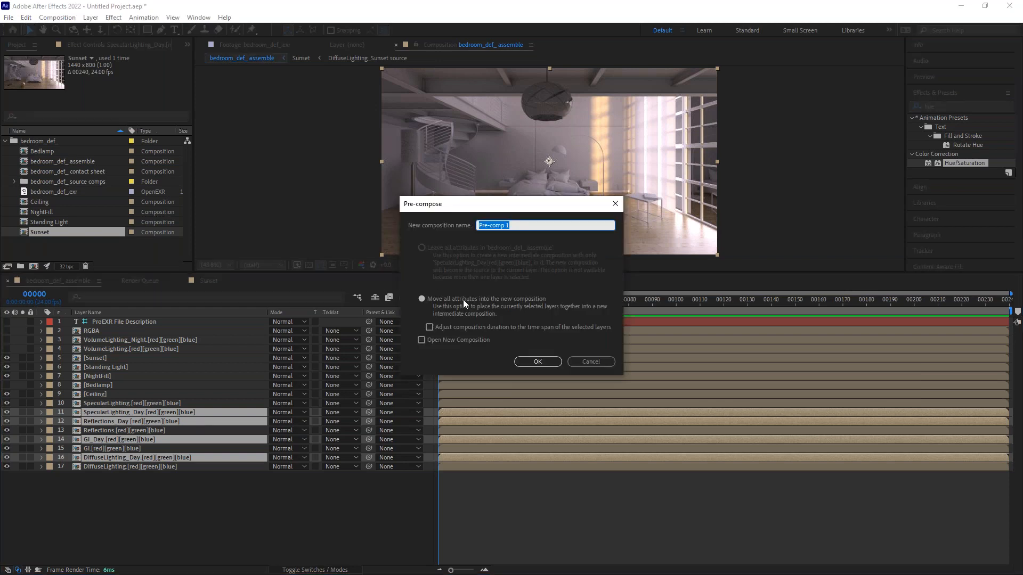
type("Daylight")
key("Return")
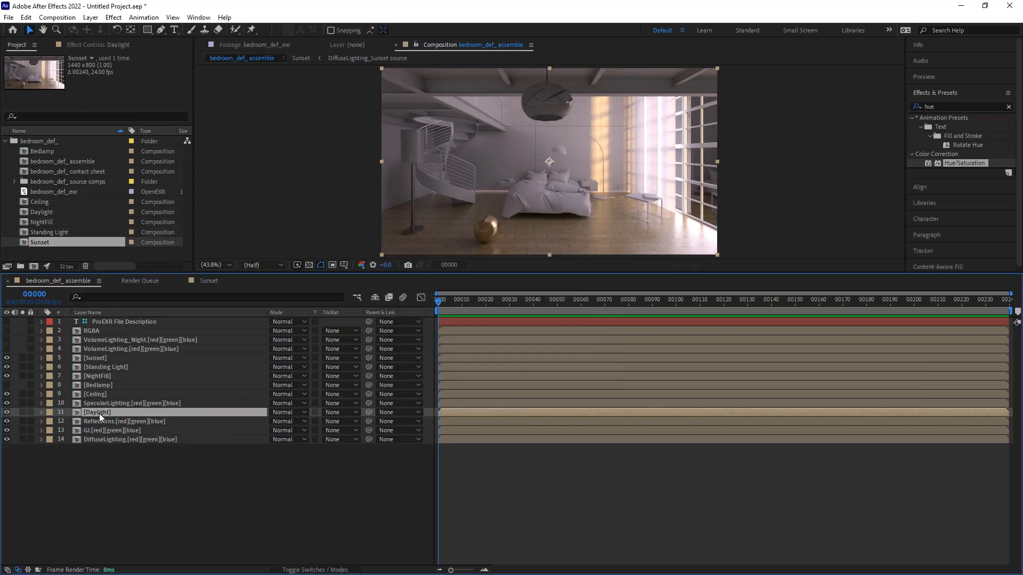
In the Daylight composition, set SpecularLighting_Day, Reflections_Day and GI_Day to Add blending, and return to bedroom_def_ assemble.
double_click(99, 414)
left_click(114, 323)
left_click(109, 339, "shift")
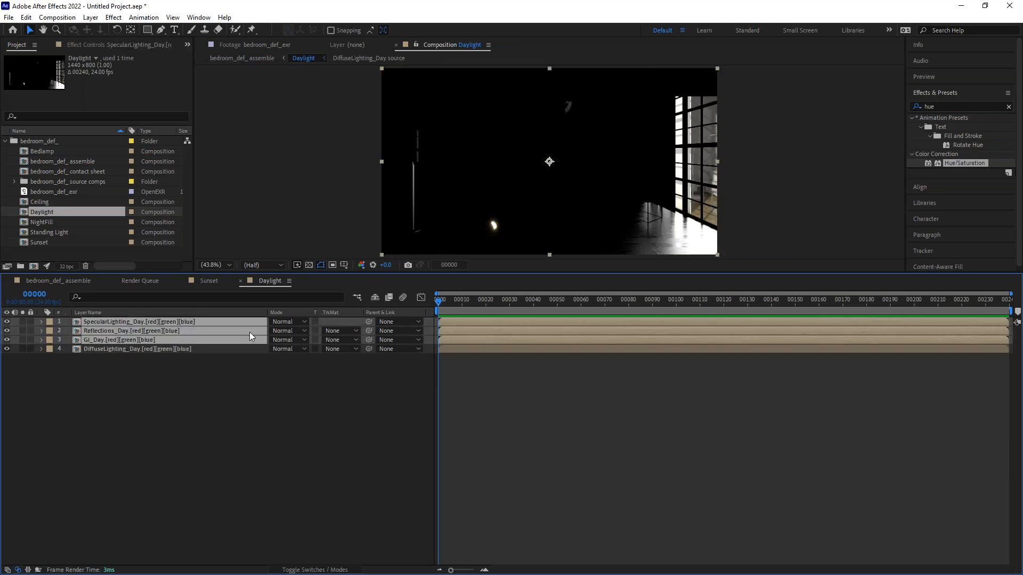
left_click(285, 322)
left_click(332, 216)
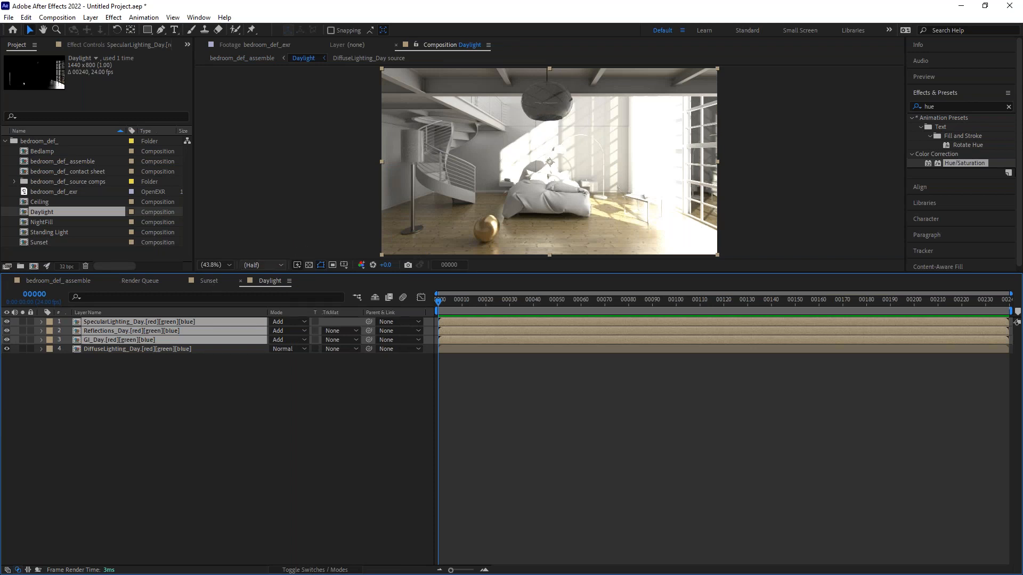
left_click(53, 283)
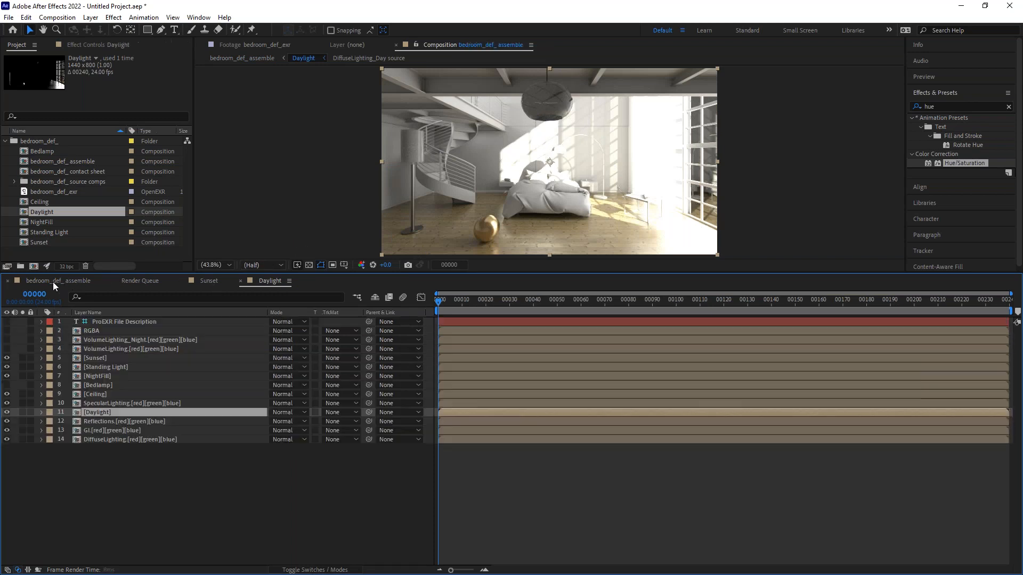
left_click(69, 492)
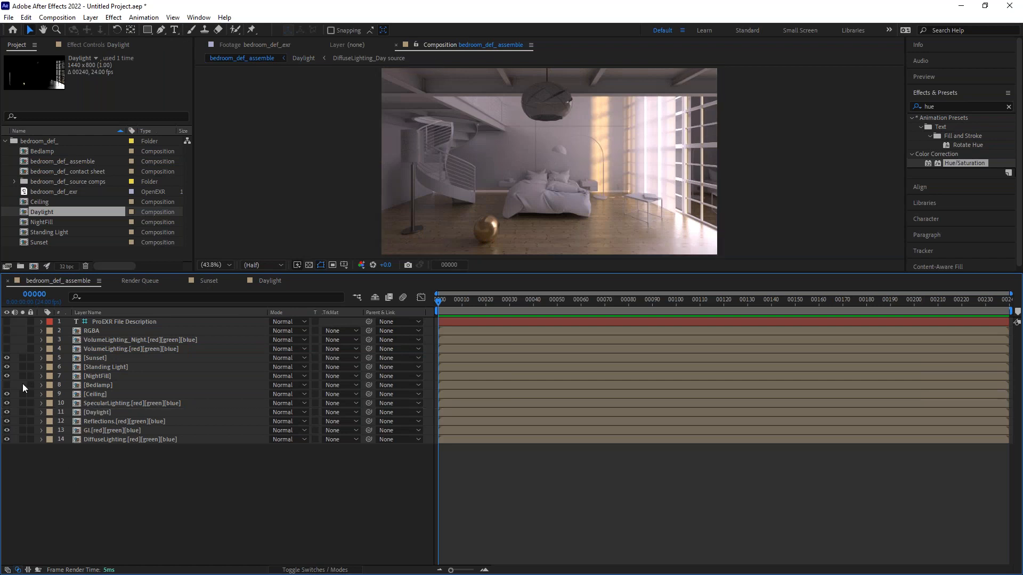
Delete the general Reflections, GI, DiffuseLighting and SpecularLighting layers that belong to no single light, checking Reflections in solo first.
left_click(107, 418)
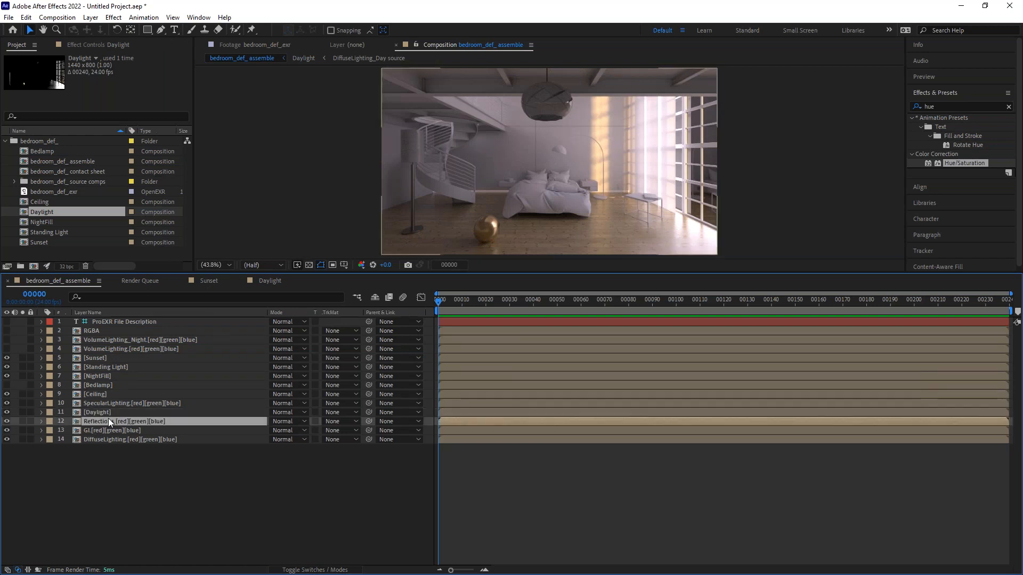
left_click(22, 422)
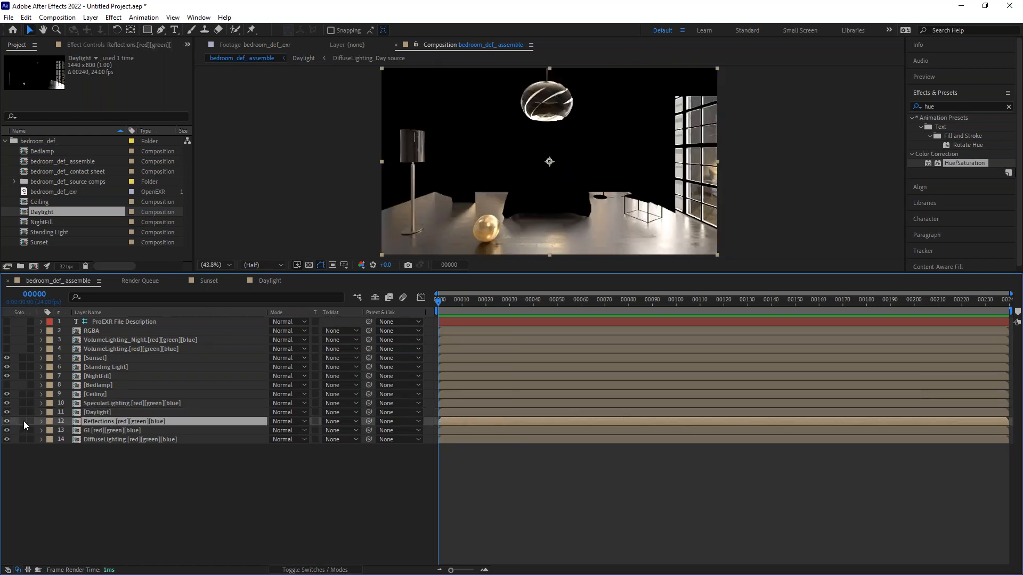
left_click(23, 421)
left_click(91, 430)
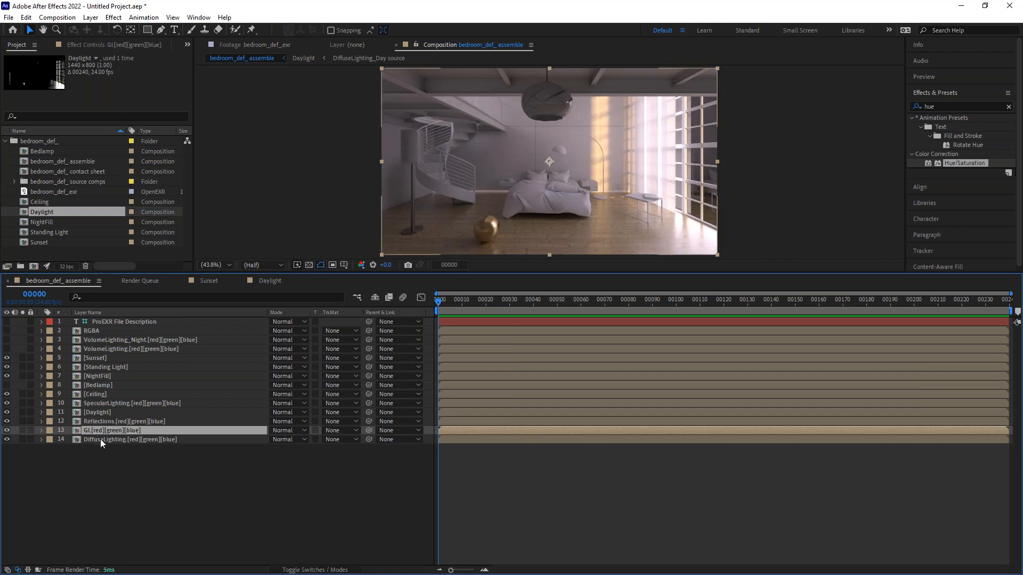
left_click(100, 439, "ctrl")
left_click(97, 422, "ctrl")
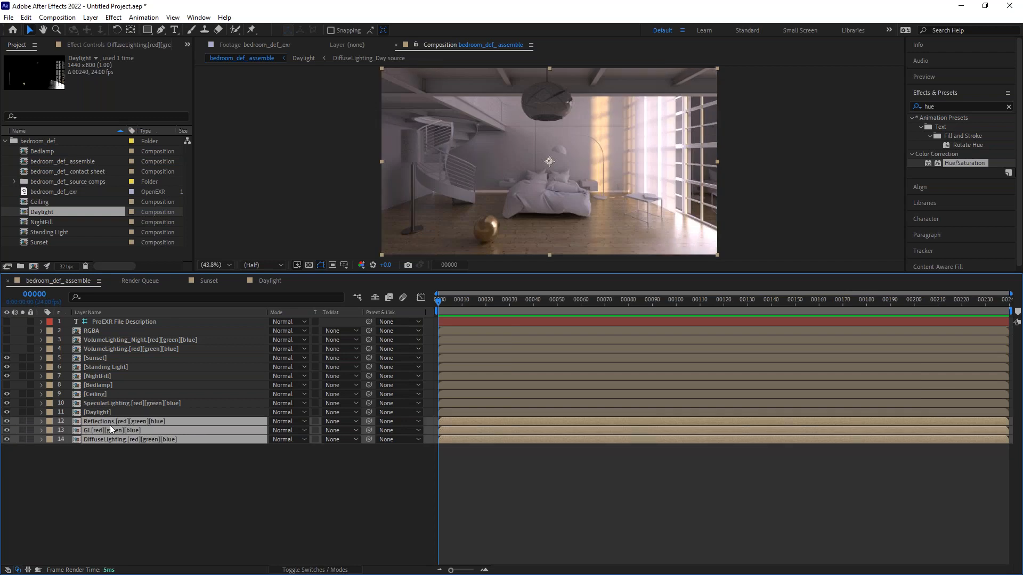
left_click(7, 439)
key("Delete")
left_click(104, 403)
key("Delete")
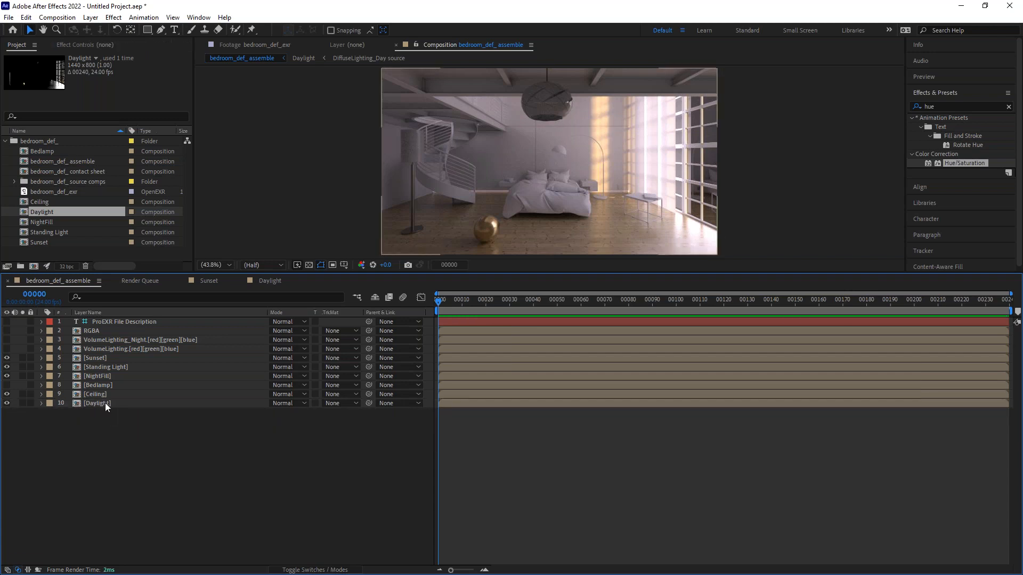
Delete the general VolumeLighting layer, keep VolumeLighting_Night, and clear the layer selection.
left_click(125, 349)
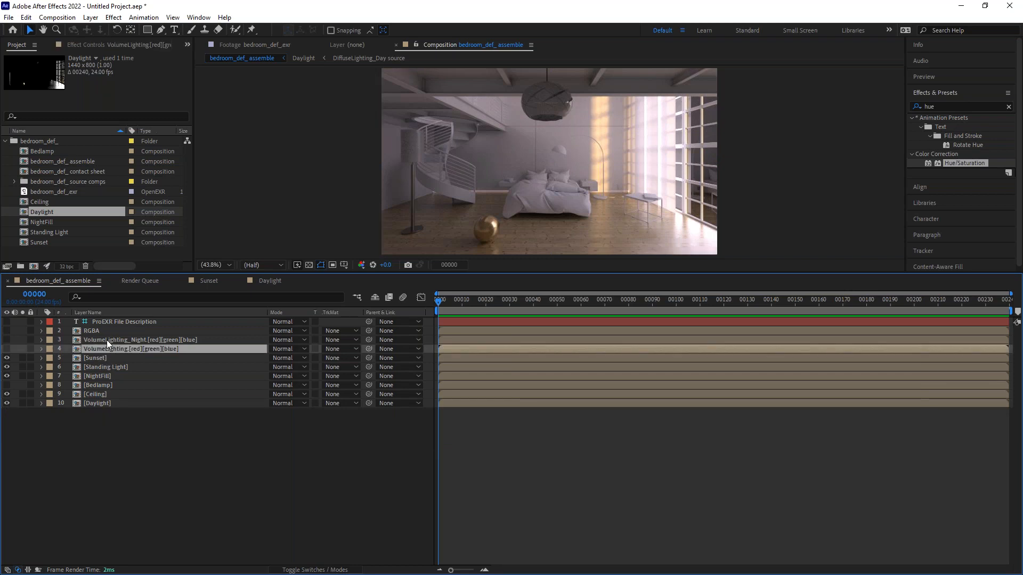
left_click(107, 341)
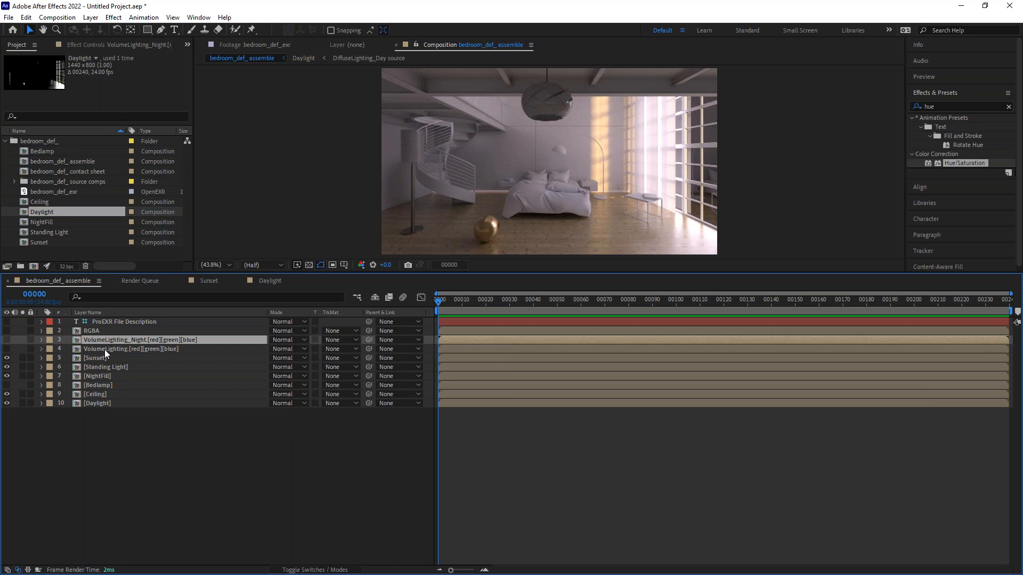
left_click(119, 347)
key("Delete")
left_click(100, 340)
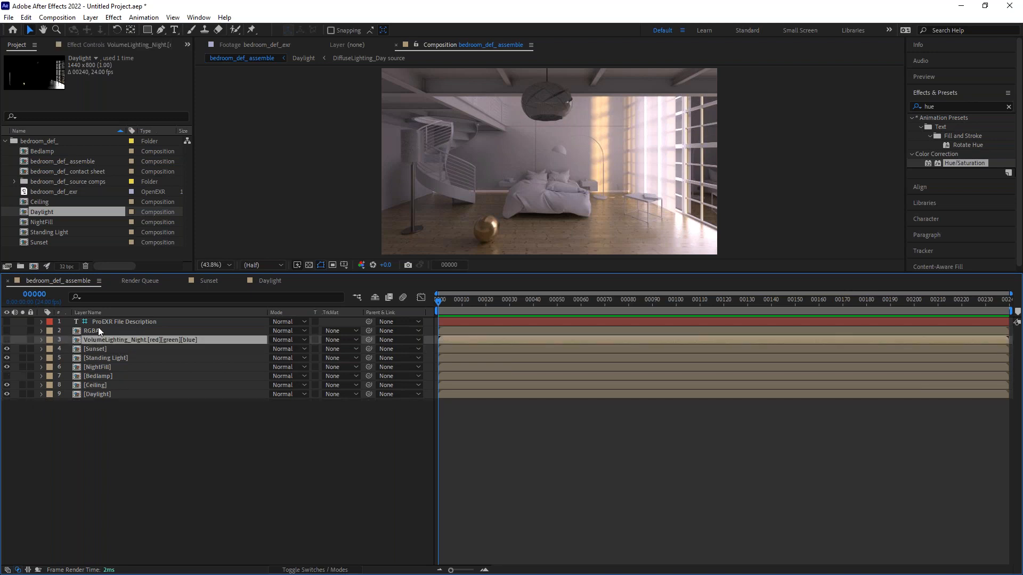
left_click(85, 437)
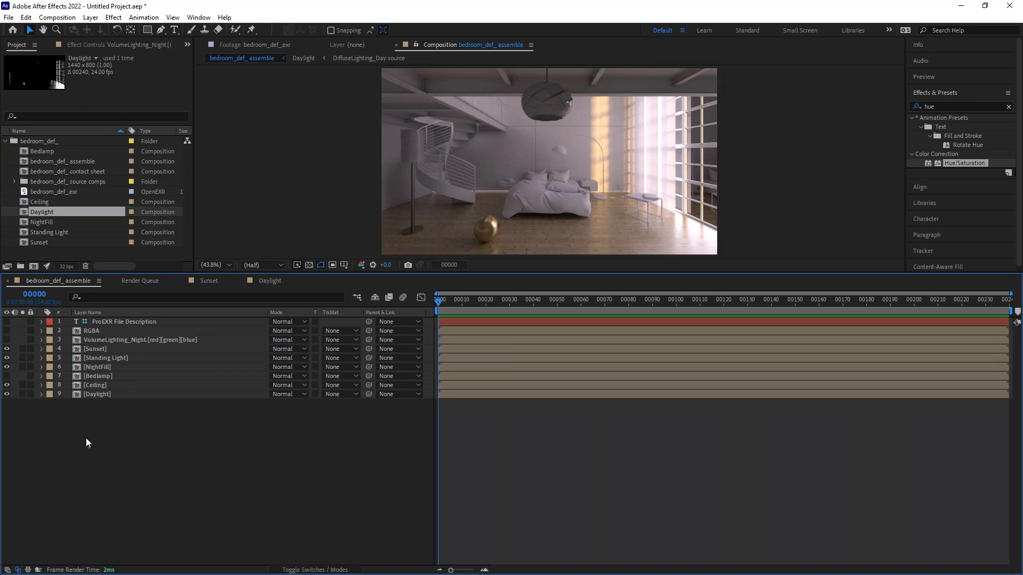
Hide the Sunset, Standing Light, NightFill and Ceiling layers, leaving only Daylight visible, and enlarge the composition viewer.
left_click(7, 349)
left_click_drag(7, 366, 7, 385)
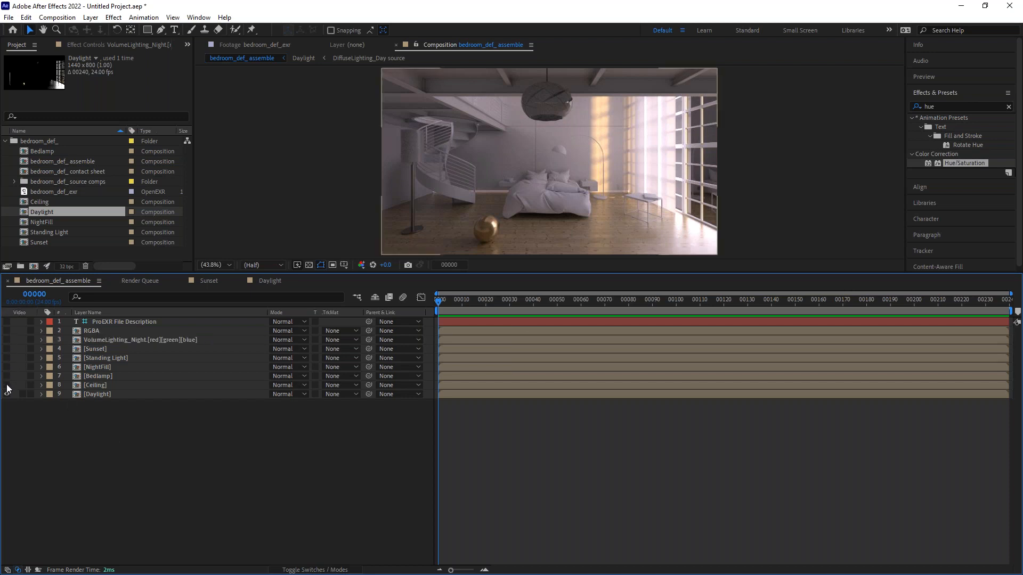
left_click(7, 394)
left_click(107, 394)
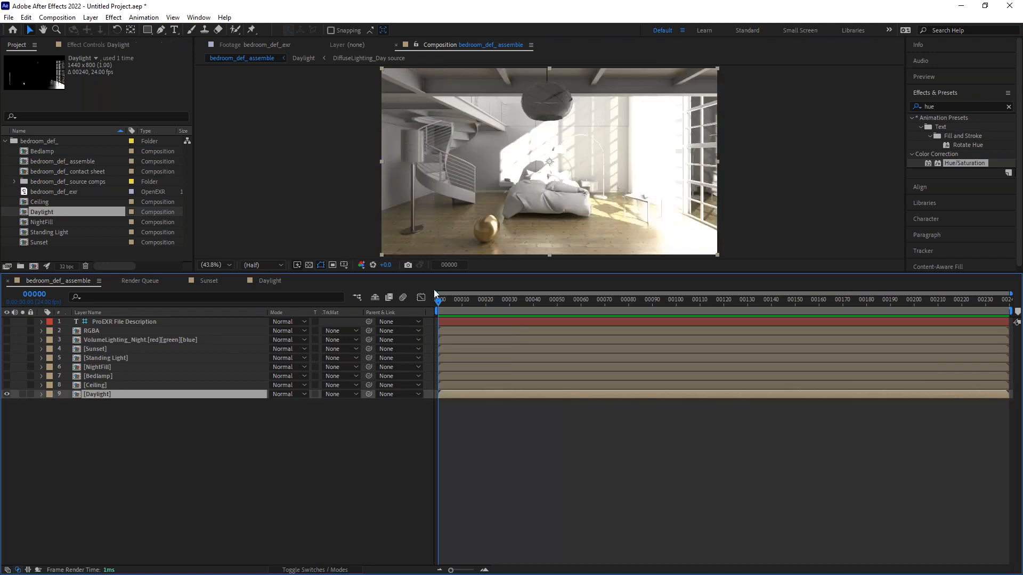
left_click_drag(416, 274, 400, 353)
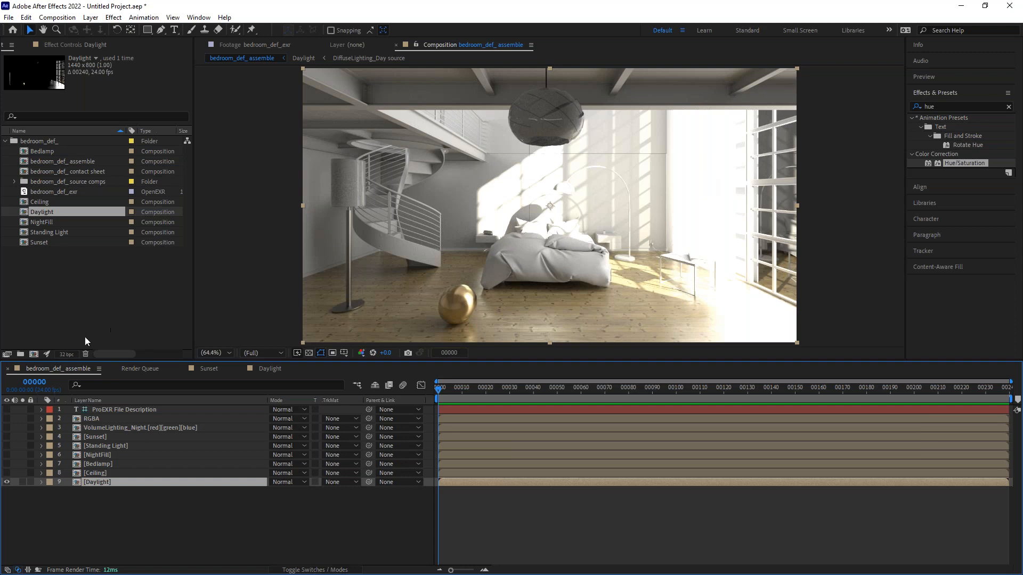
Check the project's color depth, working space and linearization settings, and close them without changes.
left_click(70, 356)
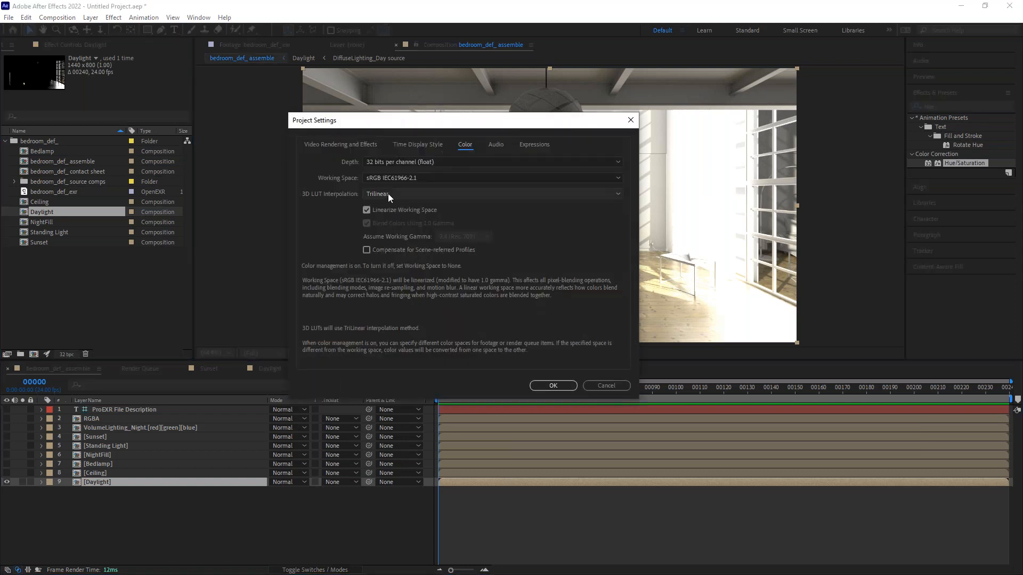
left_click_drag(378, 130, 455, 144)
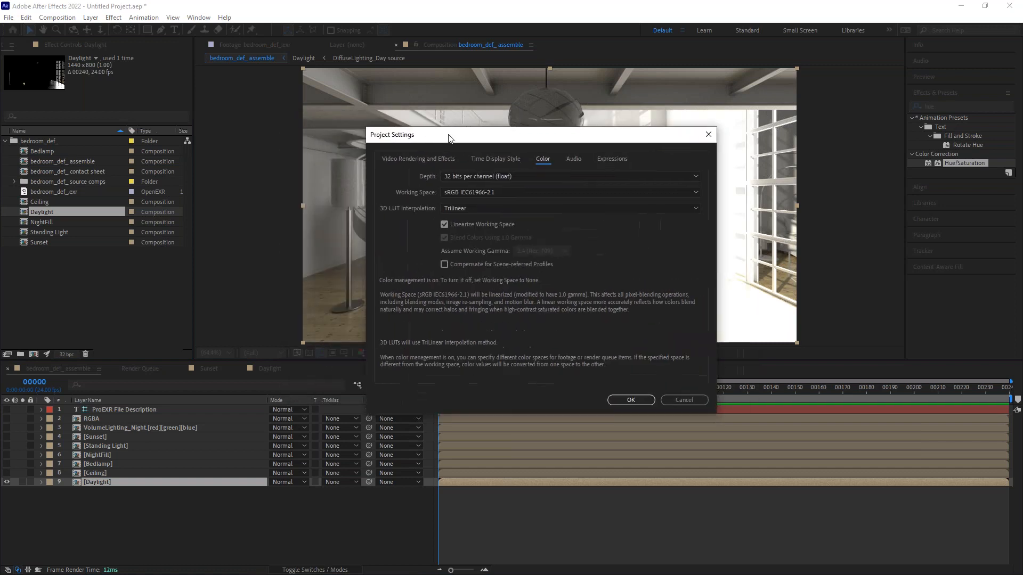
left_click(707, 135)
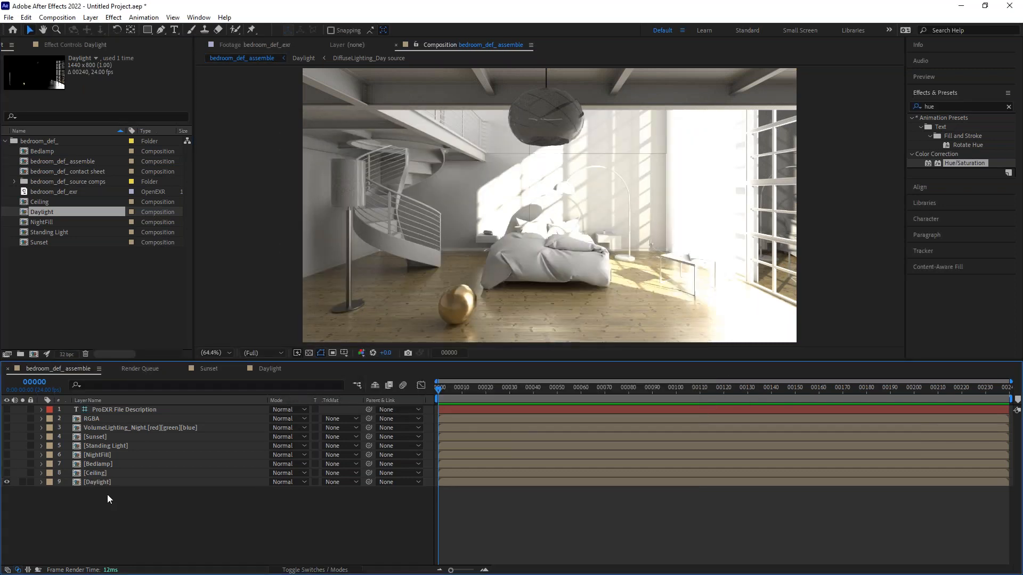
Add an adjustment layer above all layers in bedroom_def_ assemble and name it "OCIO".
key("ctrl+alt+y")
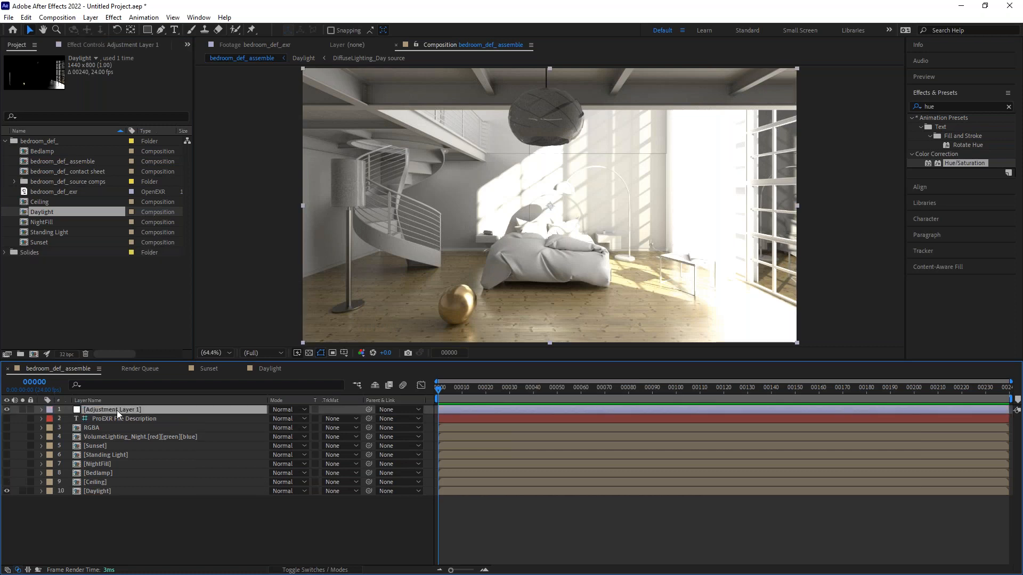
key("Return")
type("OCIO")
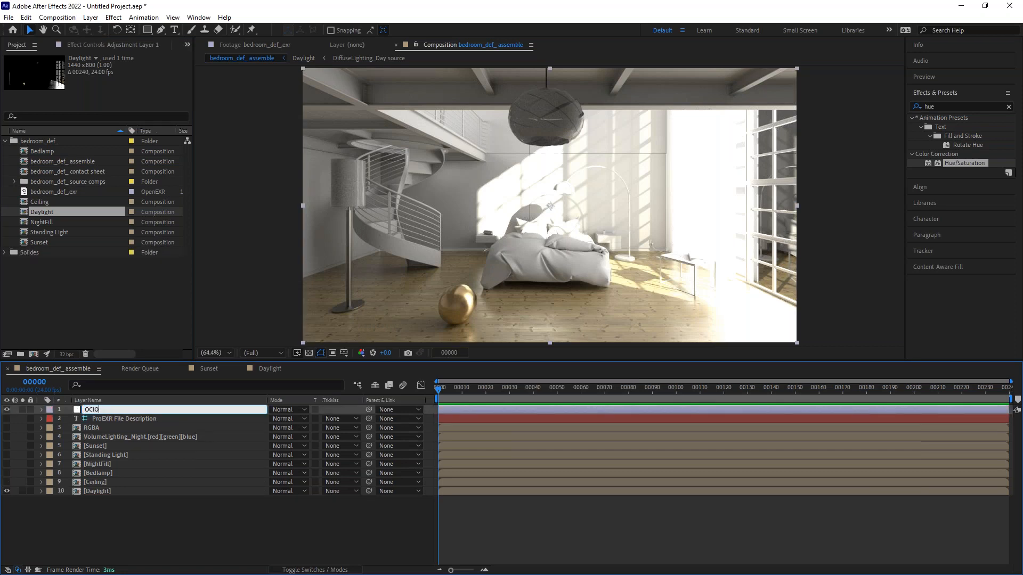
key("Return")
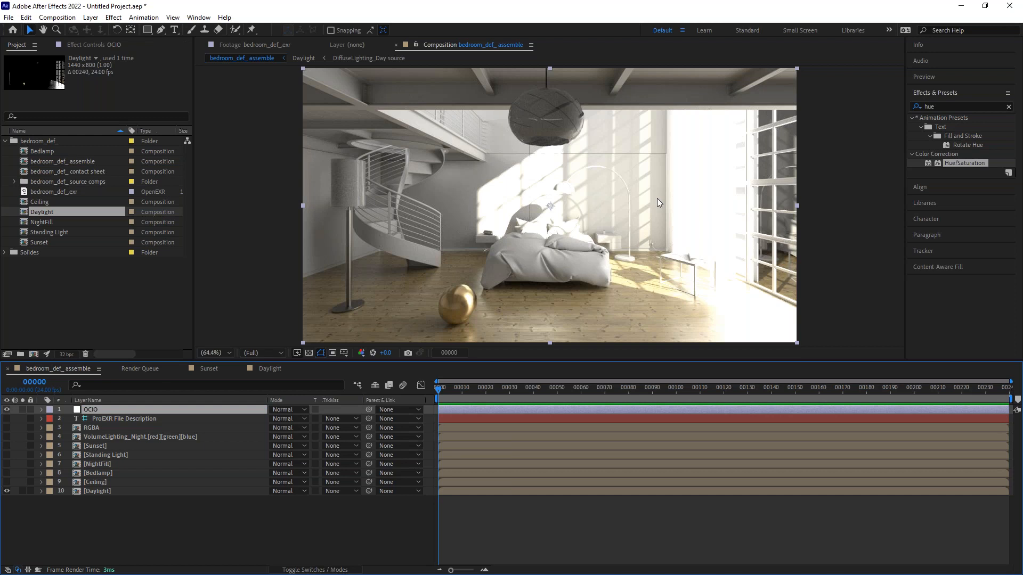
Find the OpenColorIO effect by searching for "open" and apply it to the OCIO adjustment layer.
left_click(959, 105)
type("open")
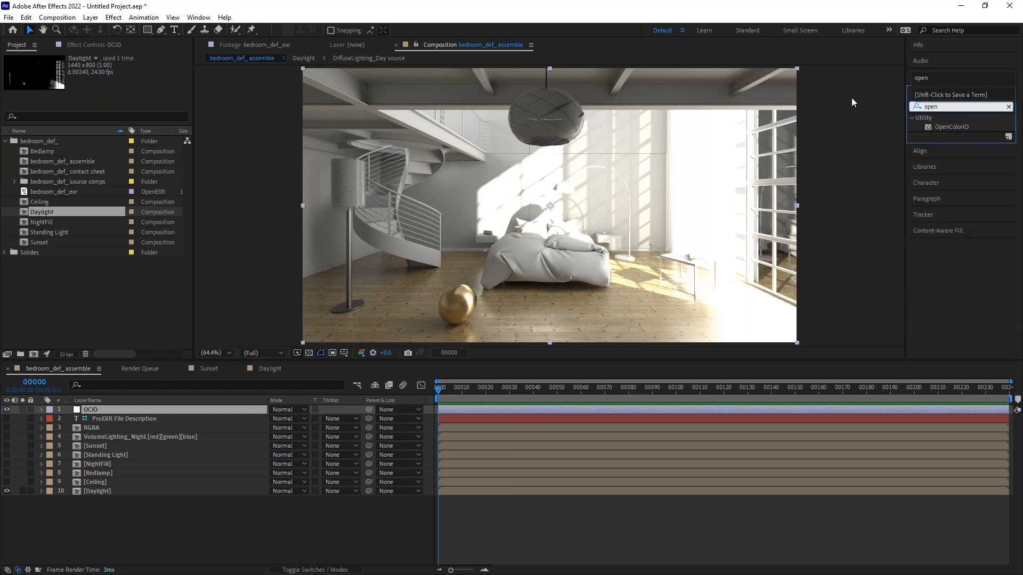
left_click(952, 127)
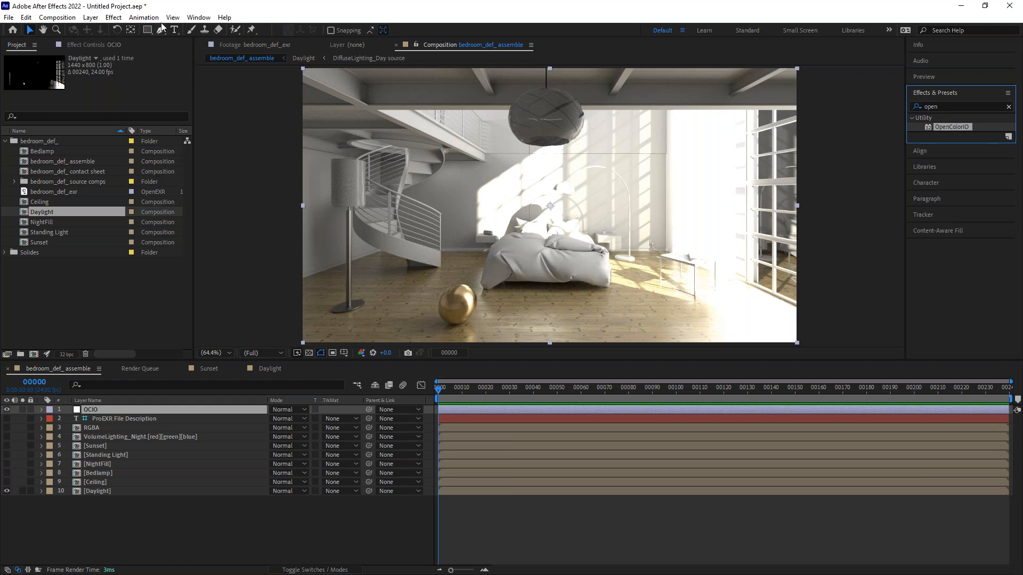
left_click(88, 47)
left_click_drag(951, 127, 71, 173)
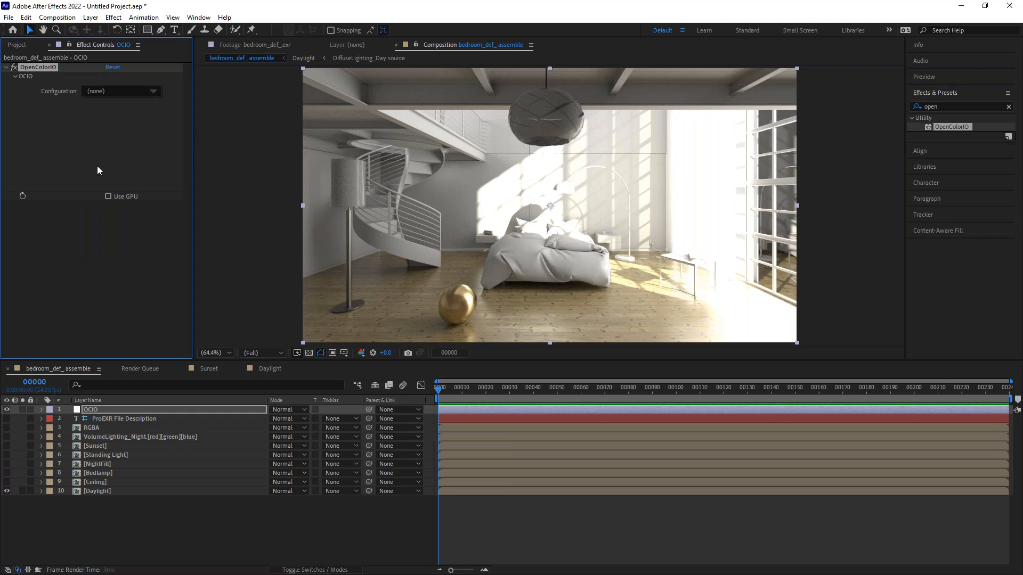
Load the custom OpenColorIO configuration config.ocio from C:\ProgramData\Redshift\Data\OCIO into the effect.
left_click(116, 93)
left_click(137, 130)
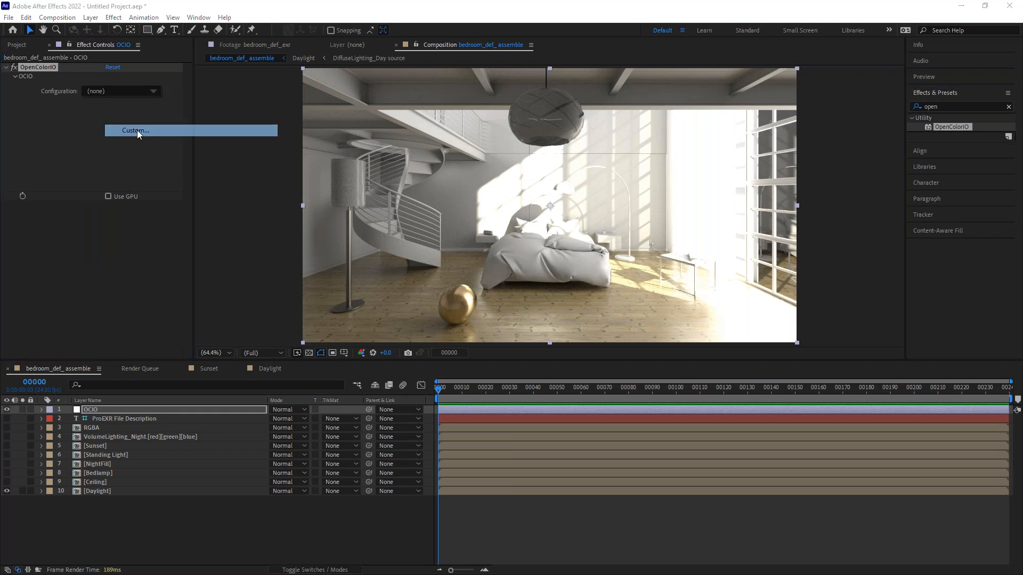
left_click_drag(273, 100, 293, 123)
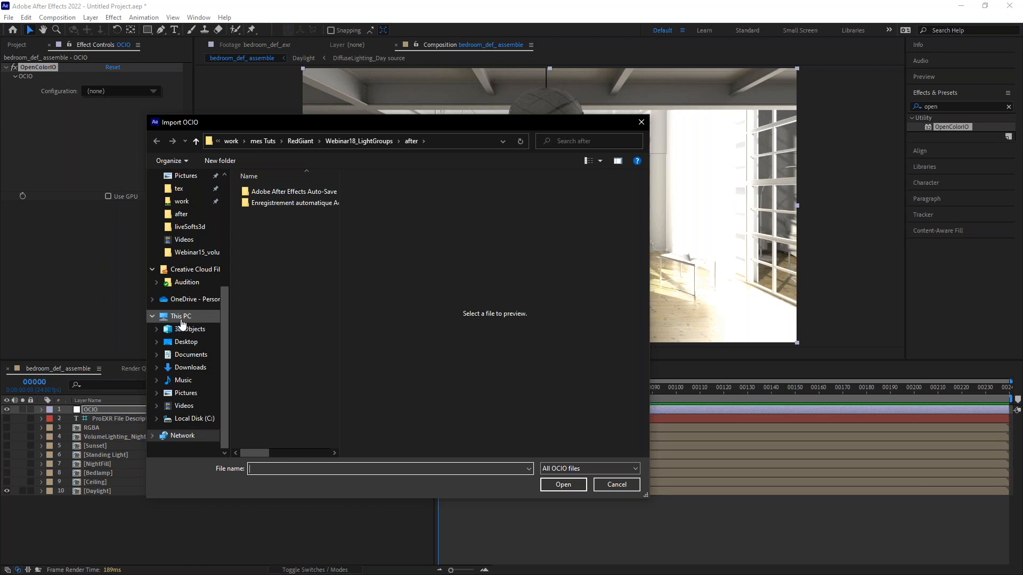
left_click(182, 324)
double_click(288, 429)
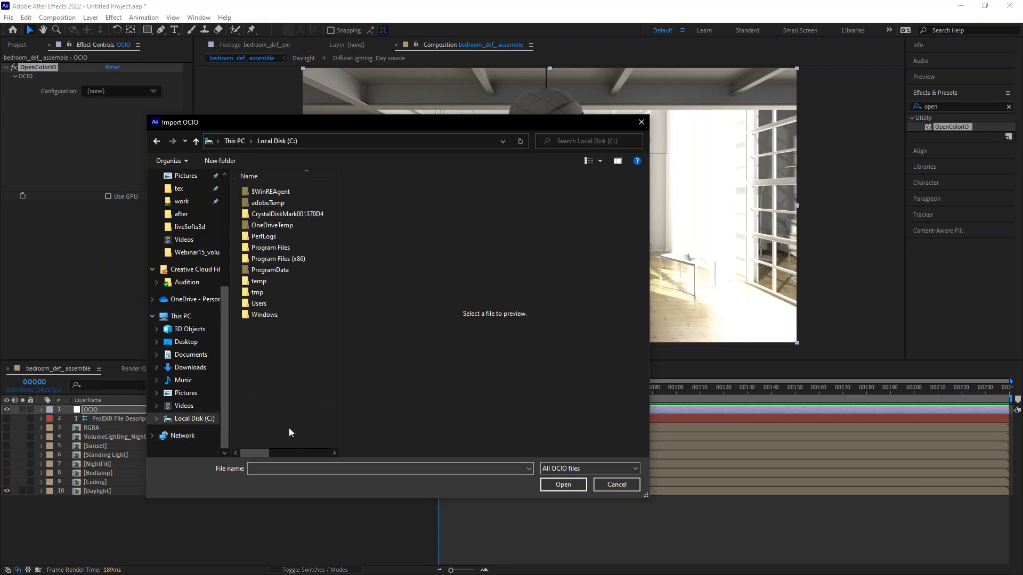
double_click(276, 271)
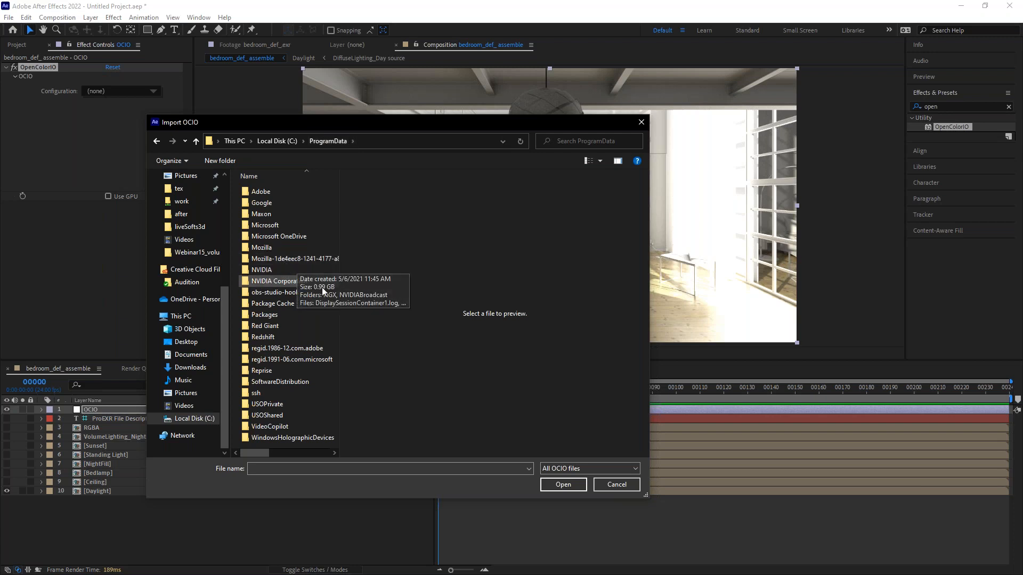
double_click(264, 337)
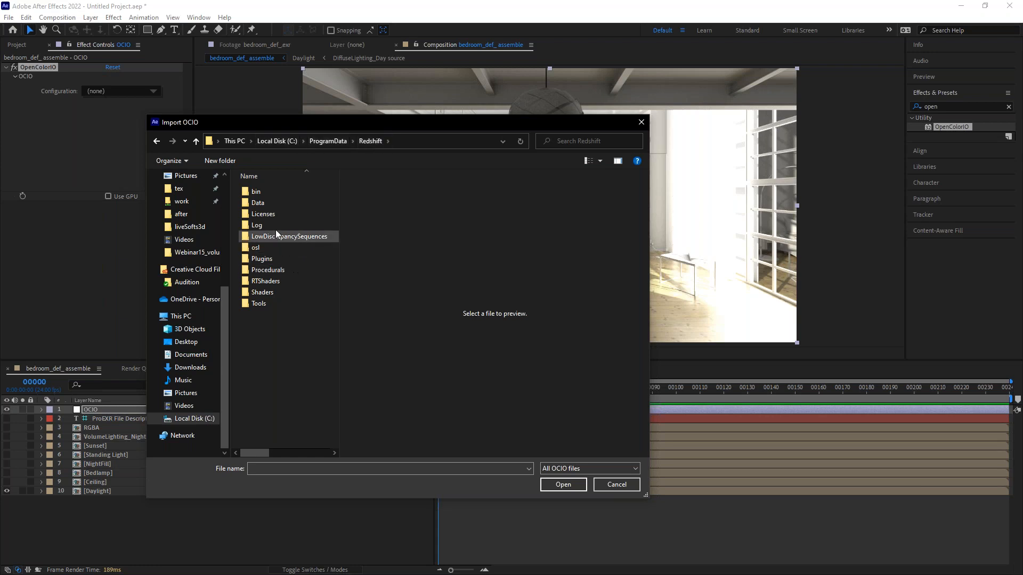
left_click(258, 203)
double_click(258, 202)
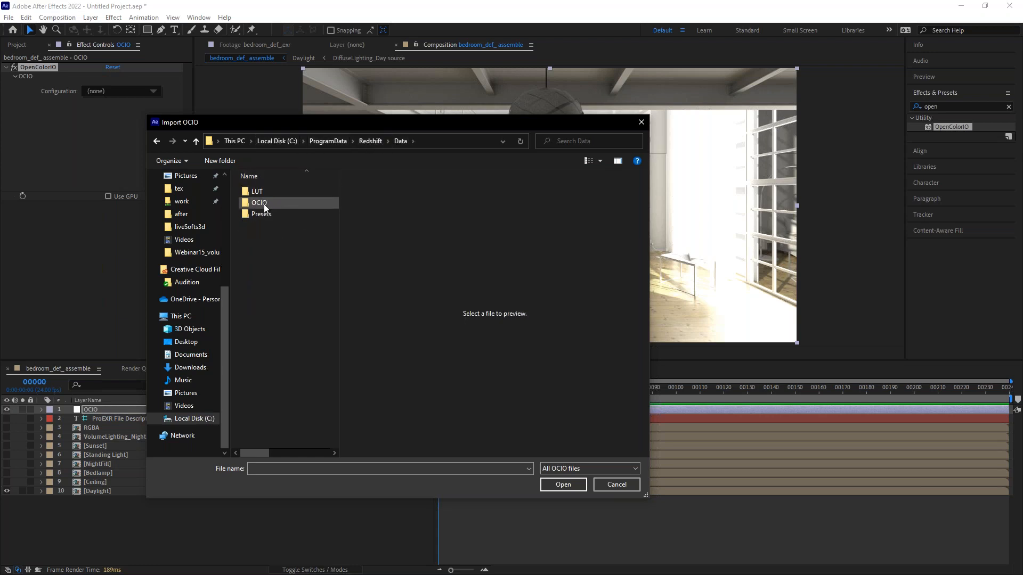
double_click(264, 203)
left_click(266, 192)
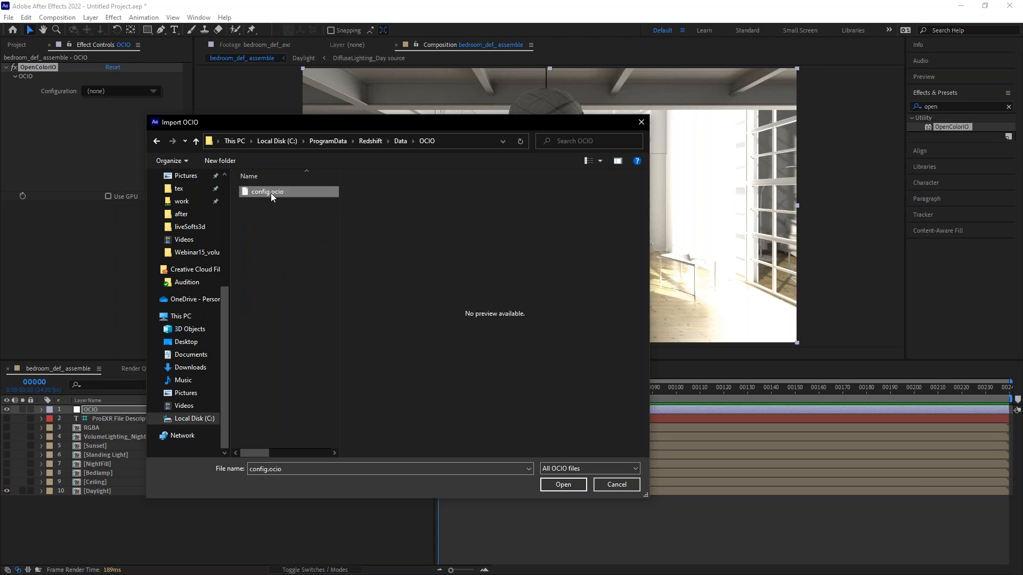
double_click(270, 193)
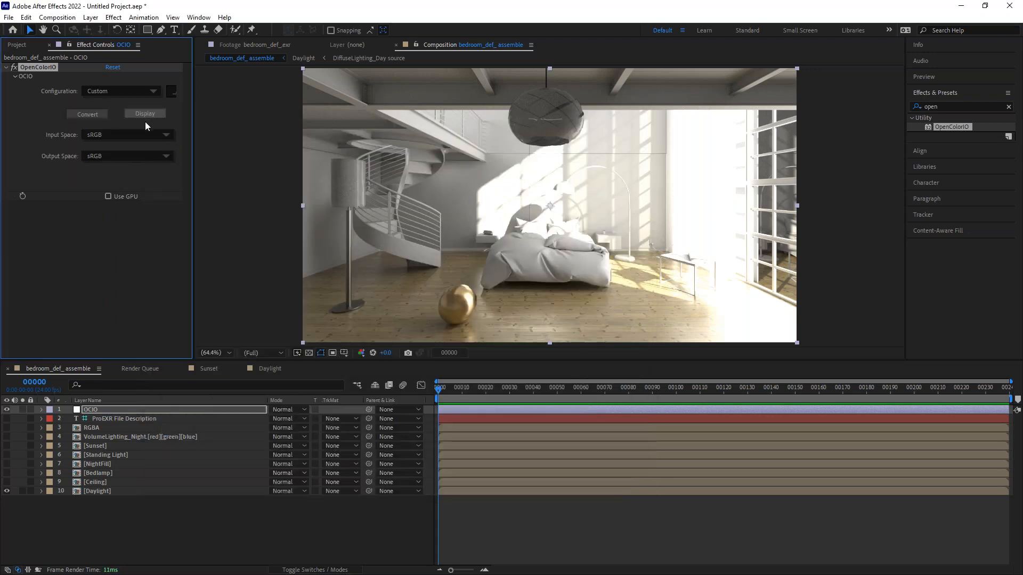
Switch the OpenColorIO effect to its Display transform and set the input space to ACEScg.
left_click(146, 114)
left_click(113, 135)
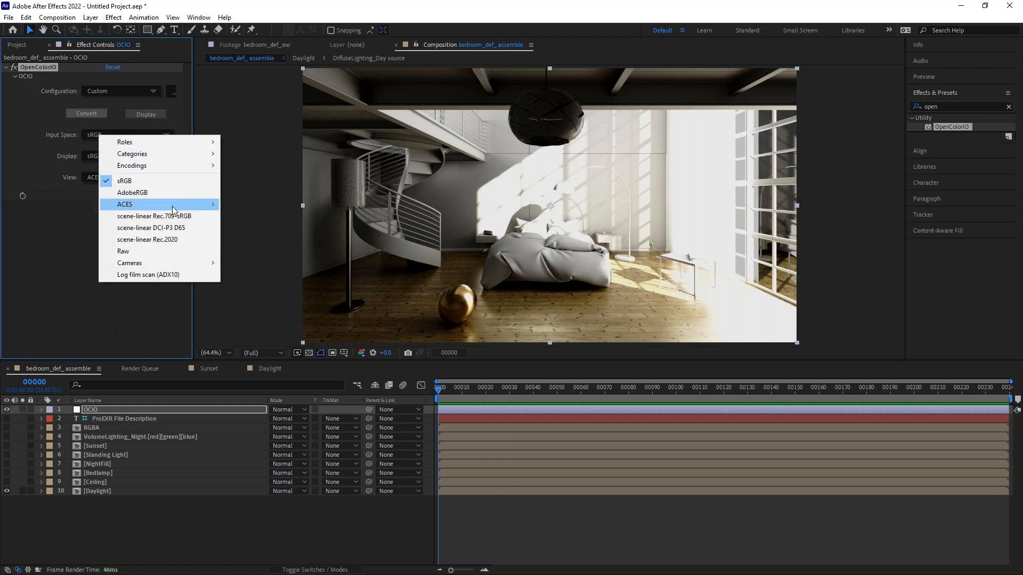
mouse_move(183, 207)
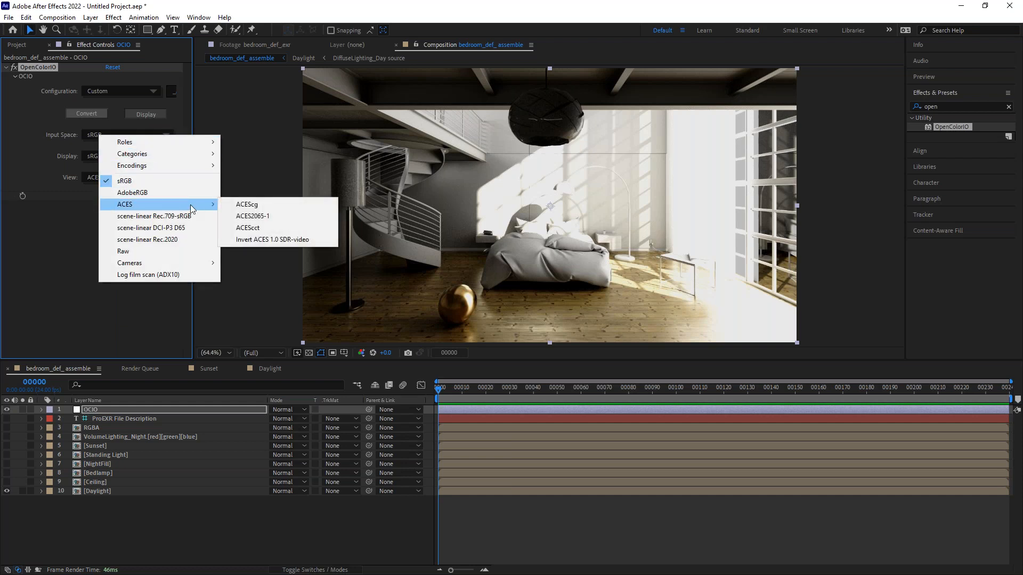
left_click(251, 205)
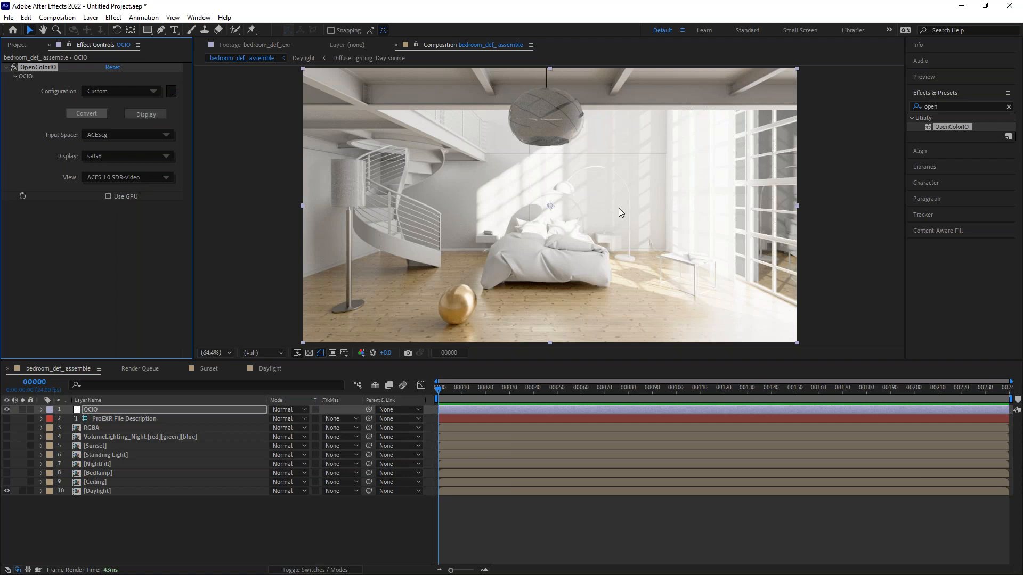
Search the effects for "conver", add Color Profile Converter after OpenColorIO on the OCIO layer, and set its input profile to sRGB IEC61966-2.1.
left_click(938, 106)
type("col")
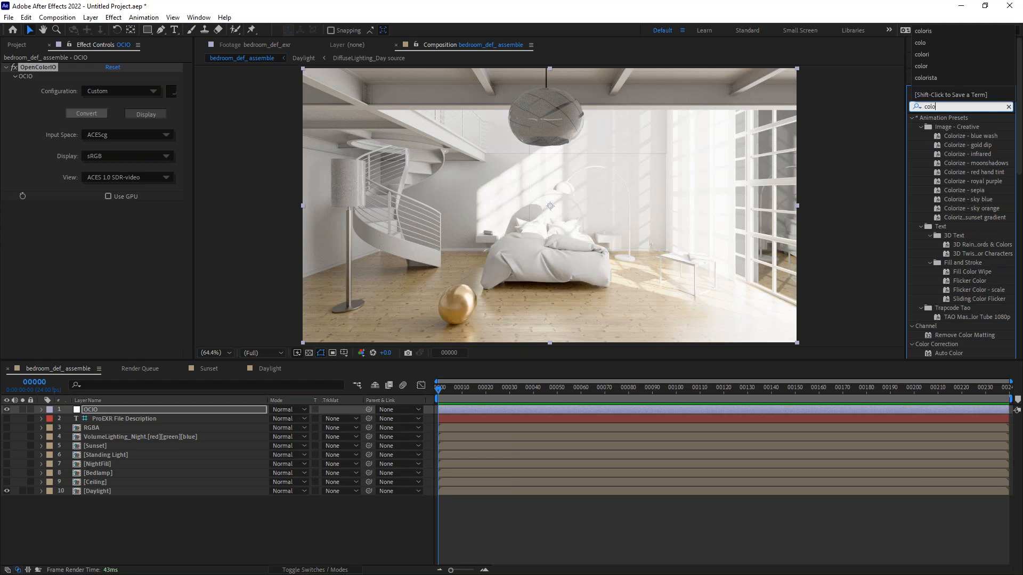
key("BackSpace")
type("nver")
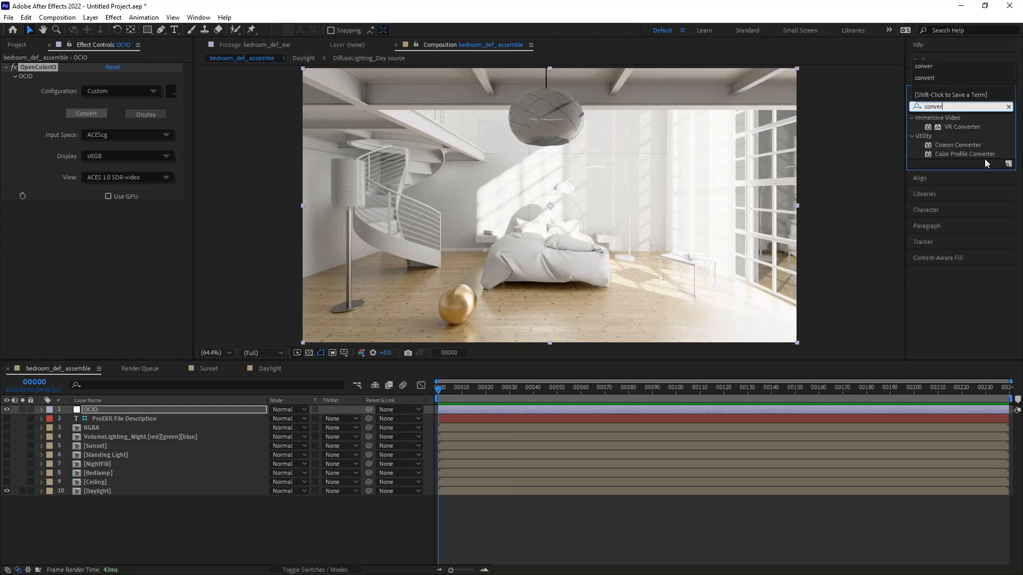
left_click_drag(954, 154, 132, 221)
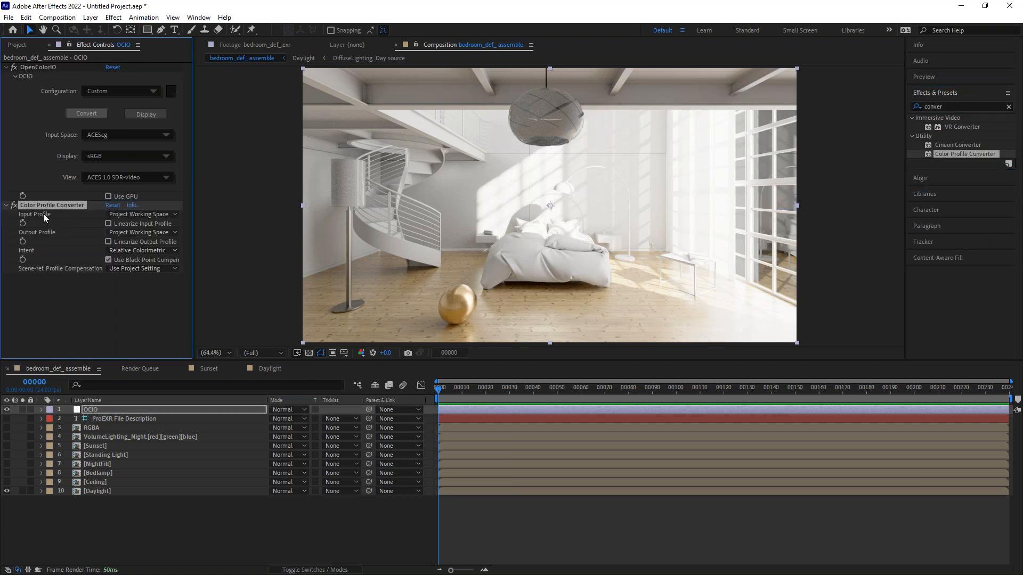
left_click(147, 216)
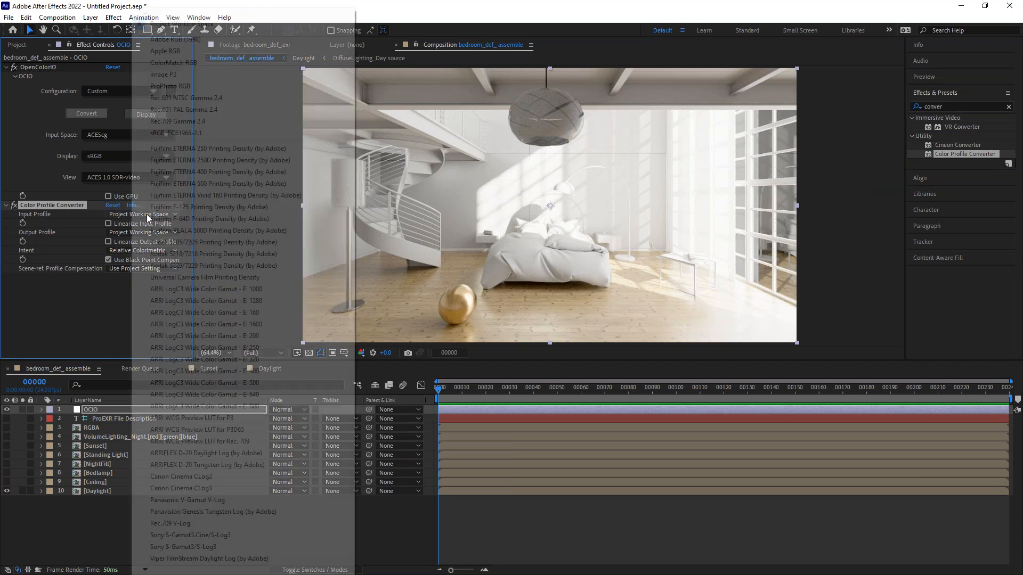
left_click(179, 133)
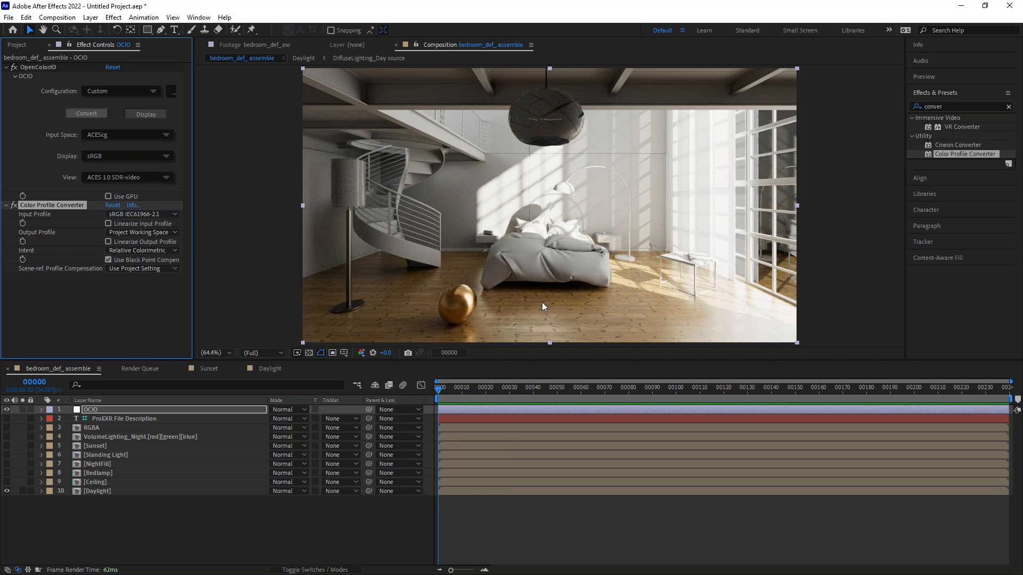
left_click(89, 410)
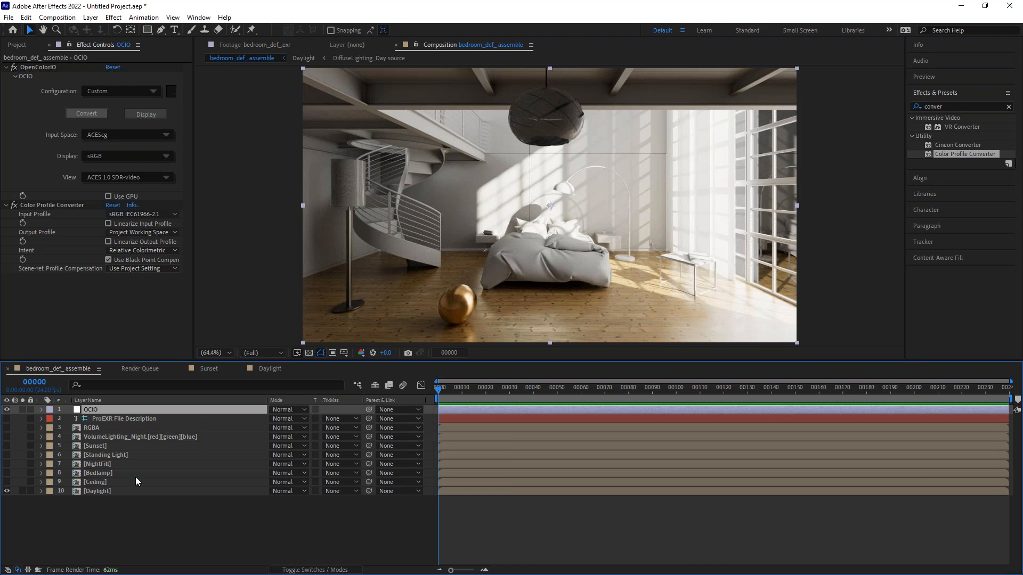
Preview the Ceiling, Bedlamp, NightFill, Standing Light, Sunset and VolumeLighting_Night layers one by one, ending with only Daylight shown under OCIO.
left_click(94, 489)
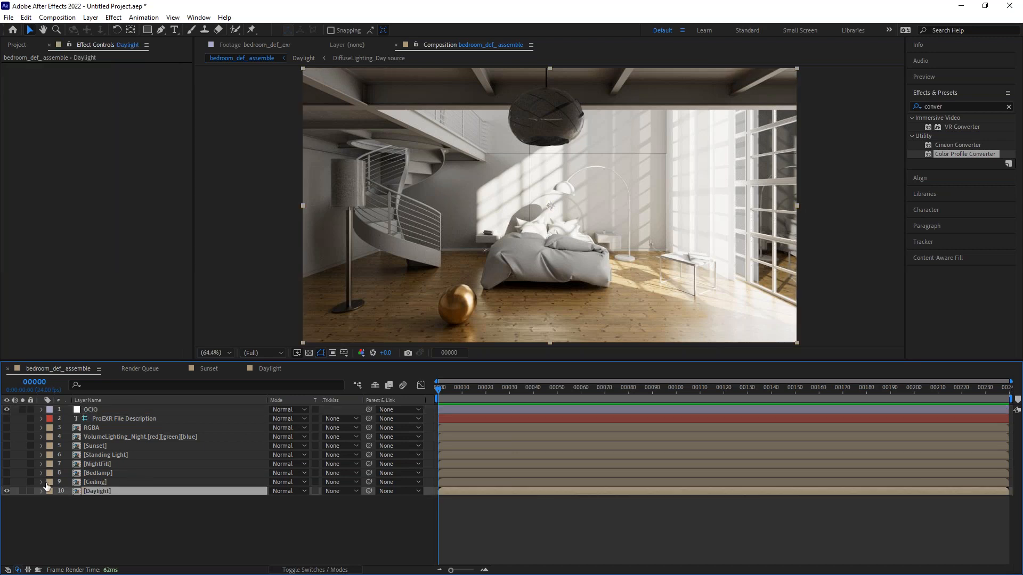
left_click(7, 490)
left_click(6, 481)
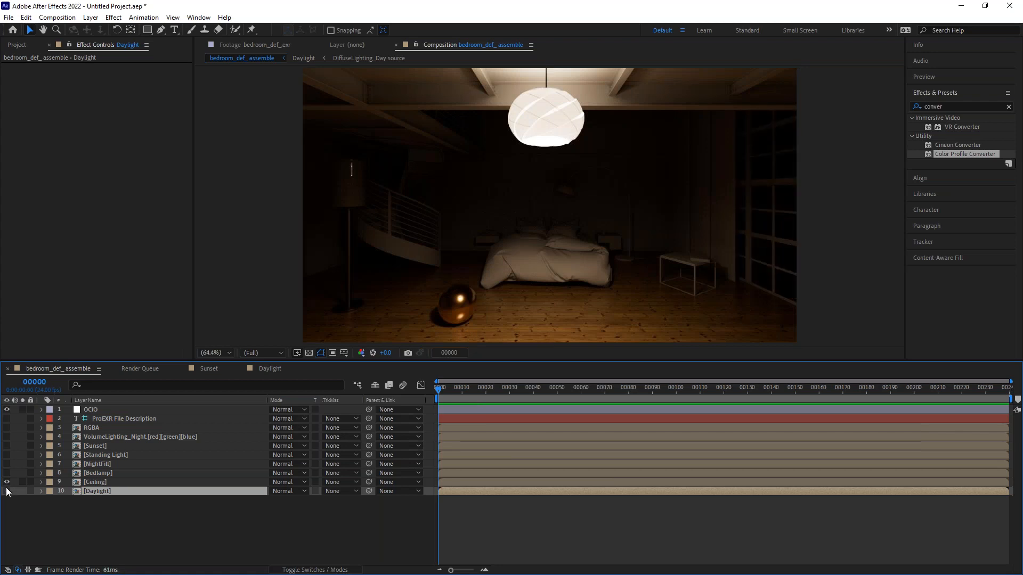
left_click(7, 473)
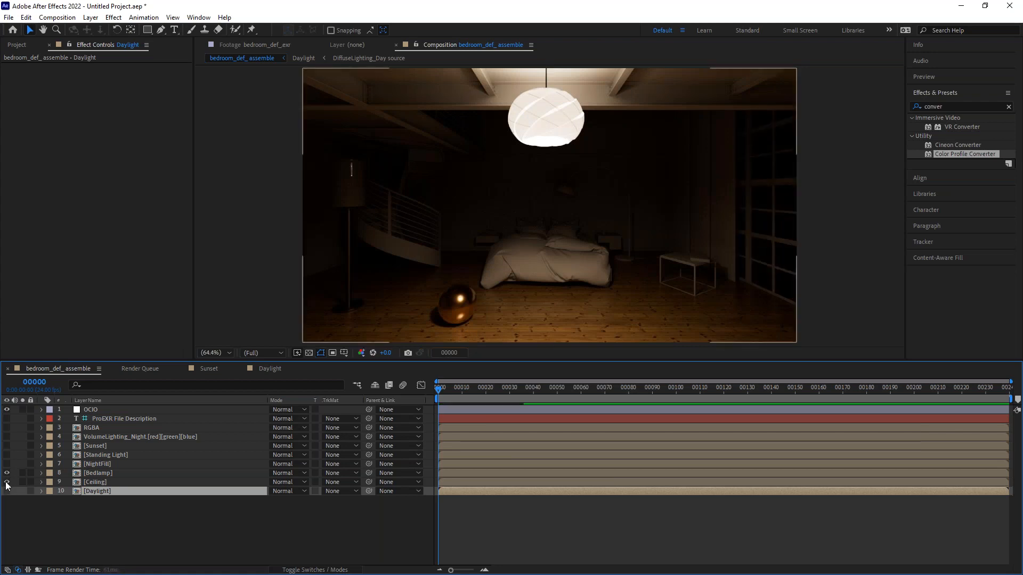
left_click(6, 481)
left_click(6, 472)
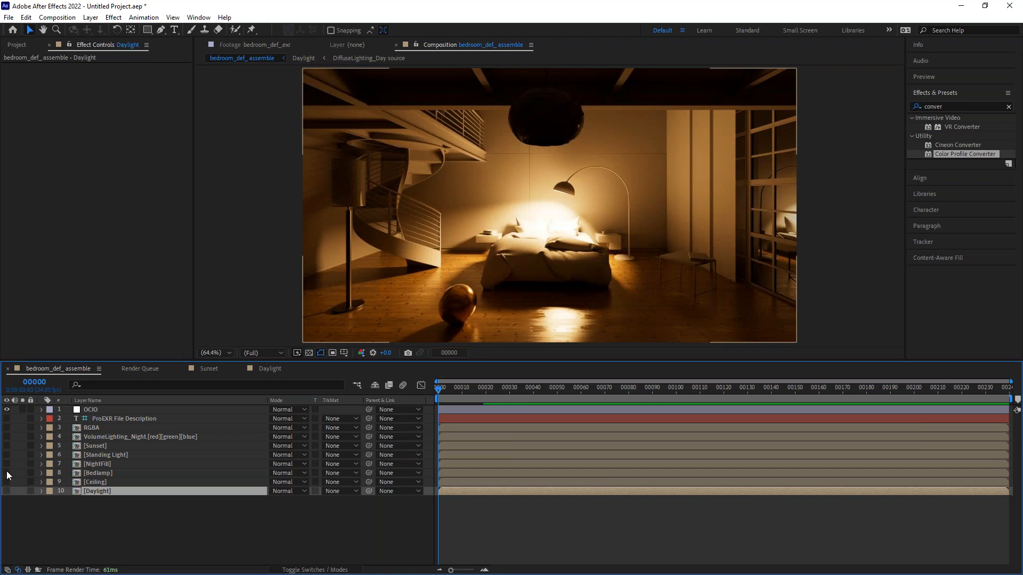
left_click(7, 463)
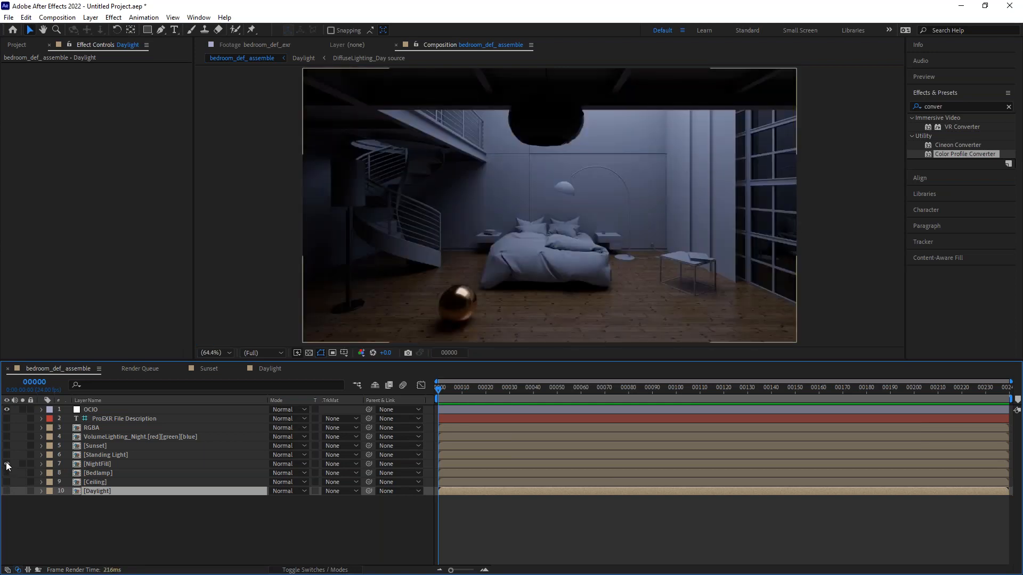
left_click(7, 463)
left_click(6, 455)
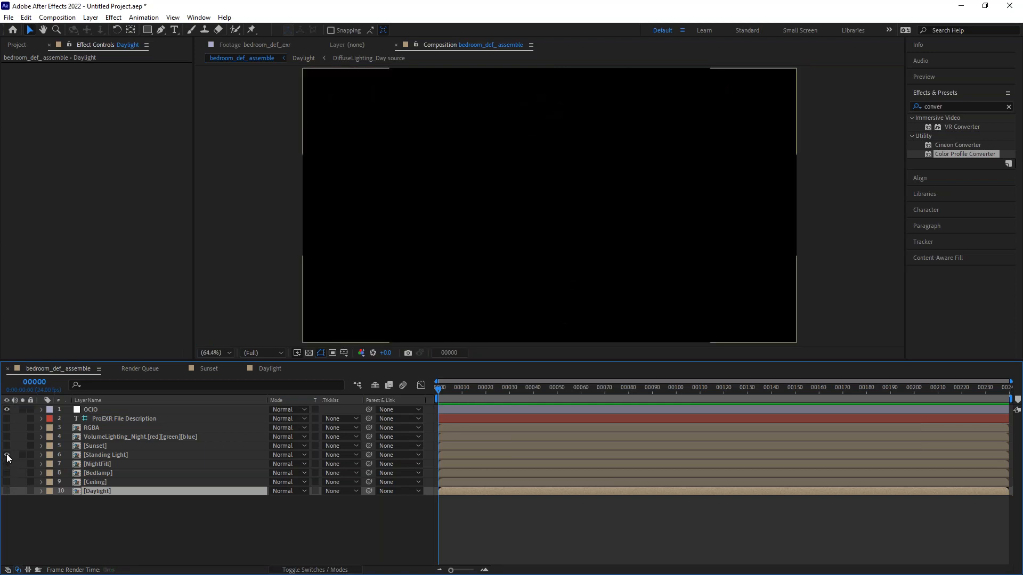
left_click(7, 455)
left_click(6, 446)
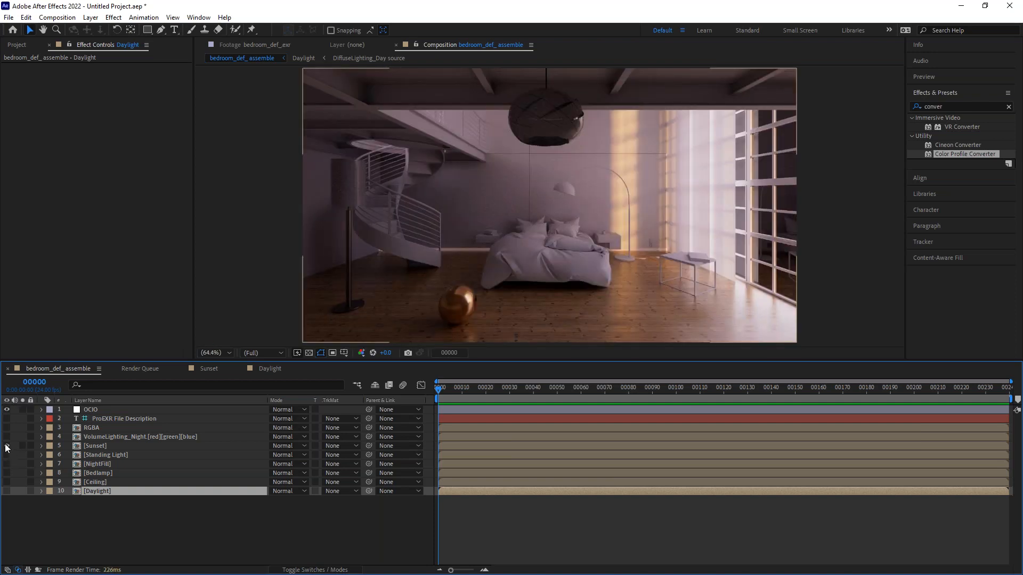
left_click(7, 446)
left_click(6, 437)
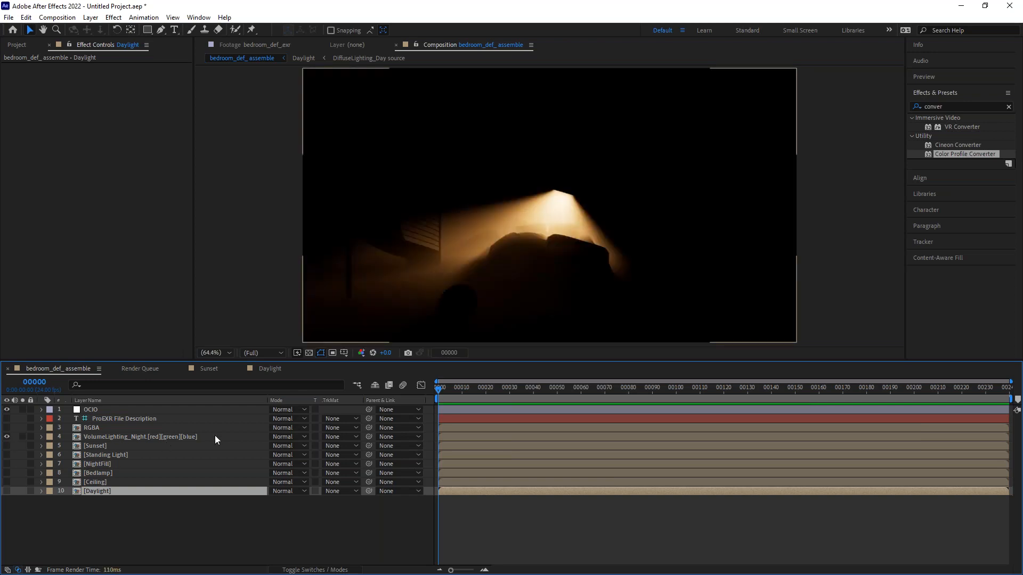
left_click(7, 437)
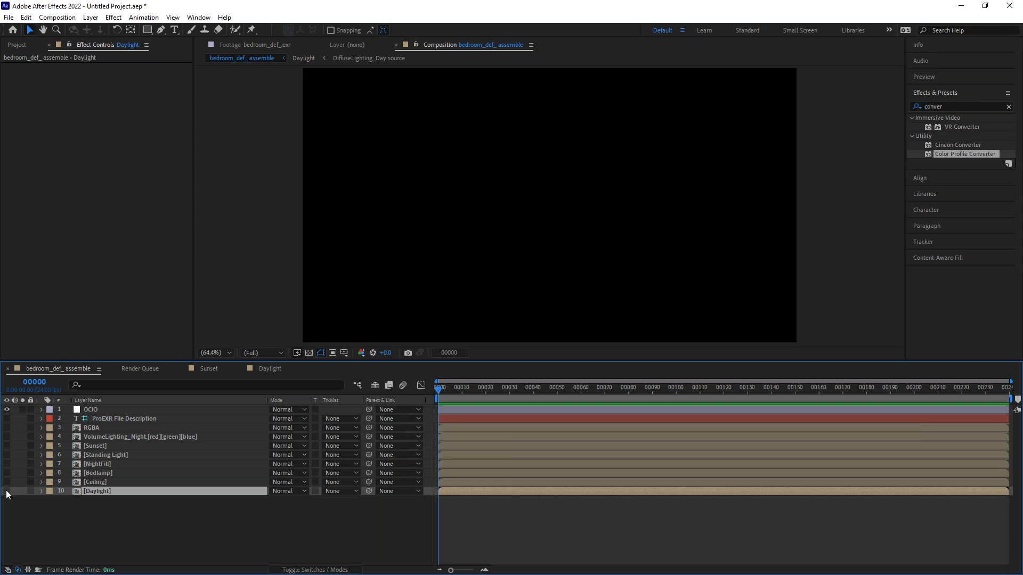
left_click(7, 491)
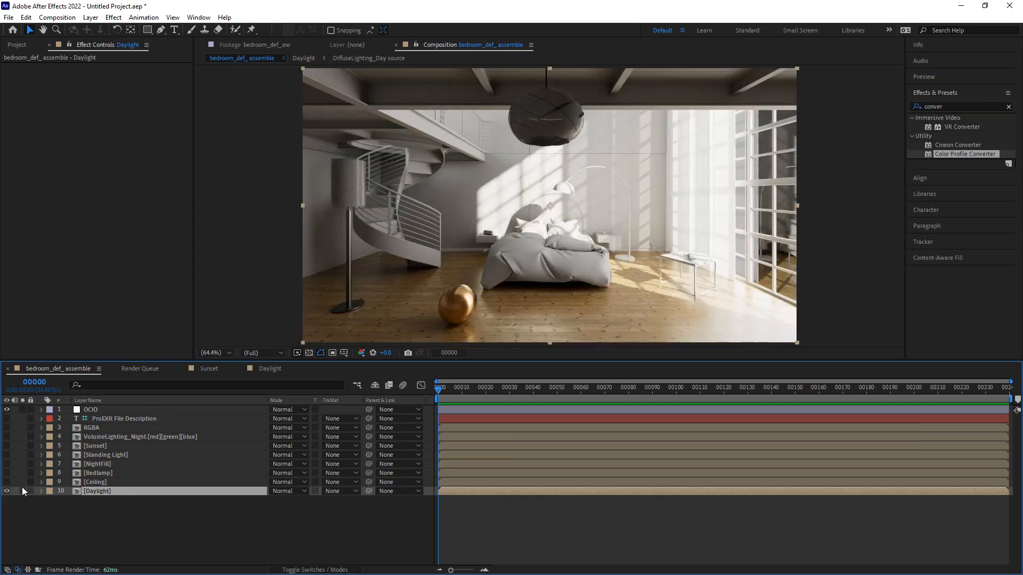
Hide the Daylight layer, show Ceiling and NightFill, and set NightFill's blending mode to Add.
left_click(7, 491)
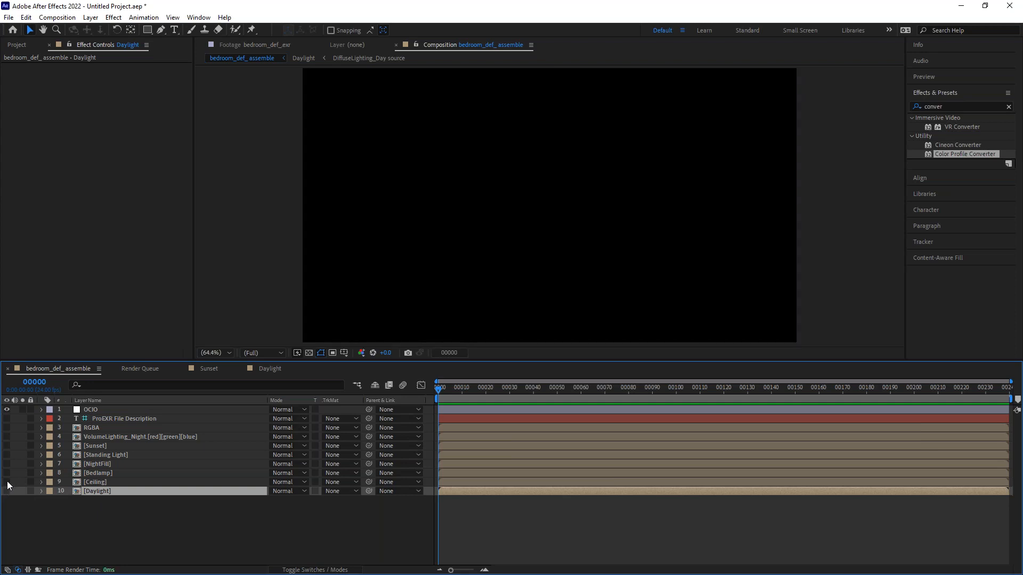
left_click(7, 482)
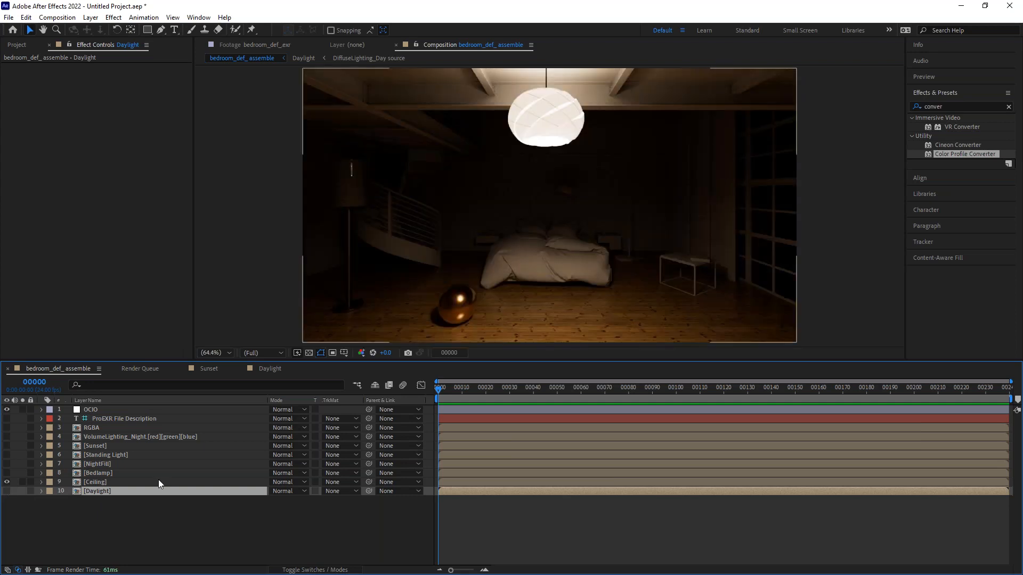
left_click(96, 483)
left_click(96, 464)
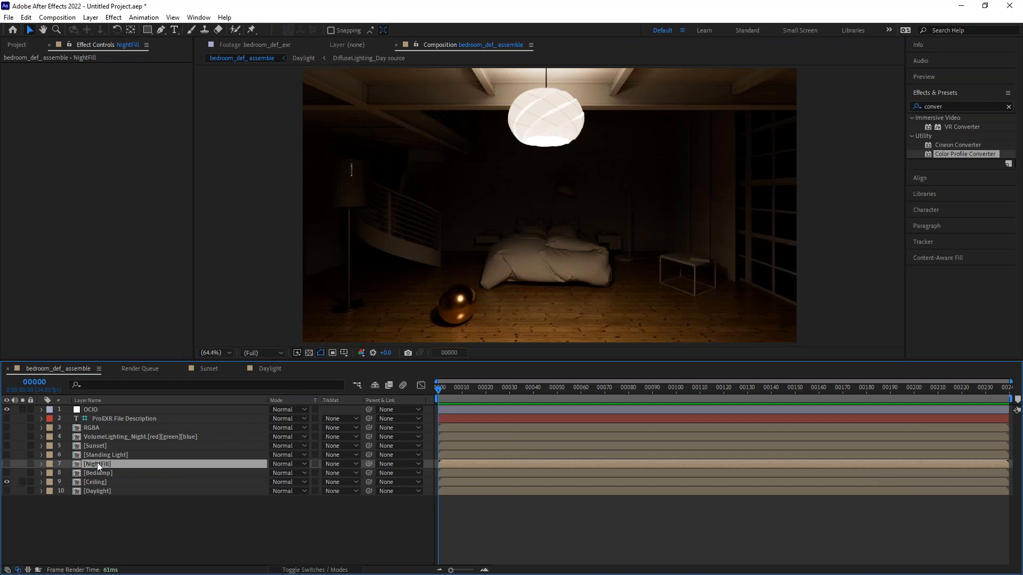
left_click(7, 464)
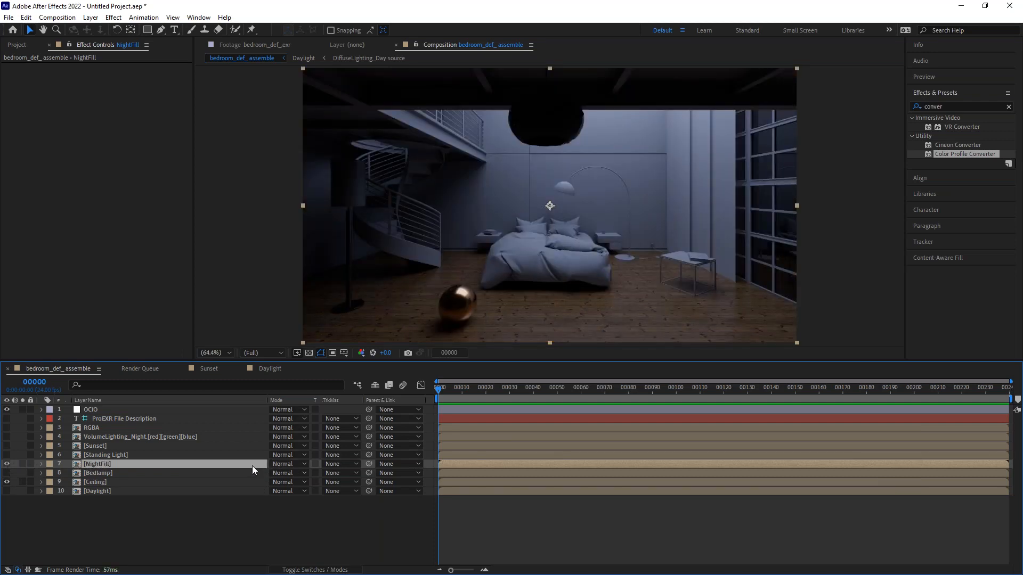
left_click(290, 464)
left_click(357, 221)
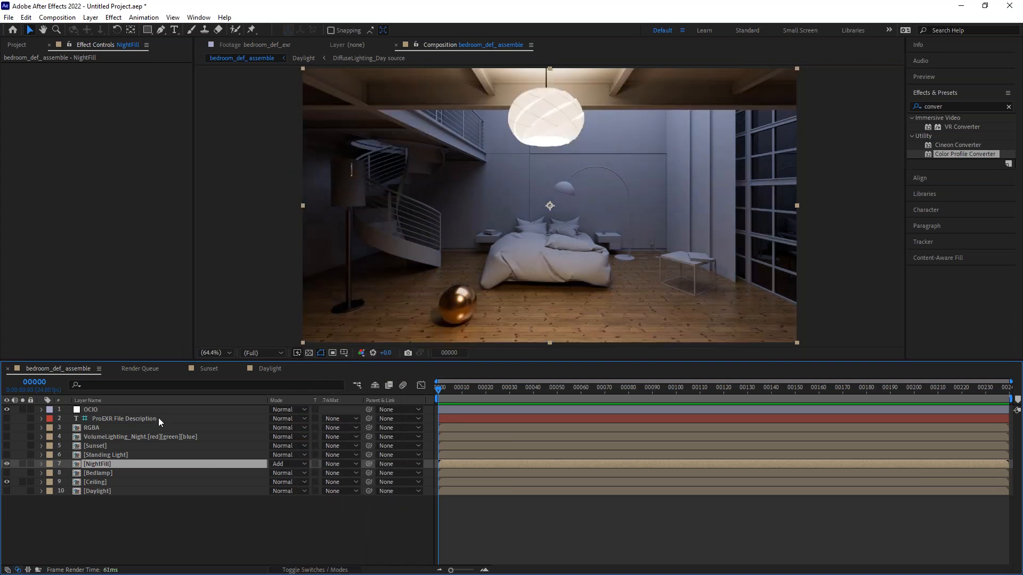
Set the Bedlamp layer's blending mode to Add and make it visible together with Ceiling and NightFill.
left_click(90, 474)
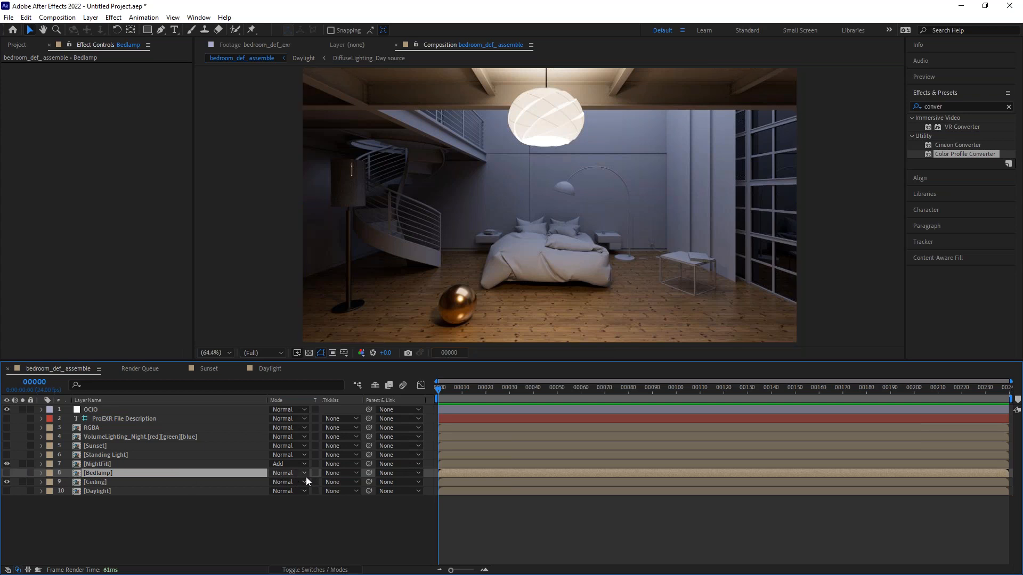
left_click(286, 473)
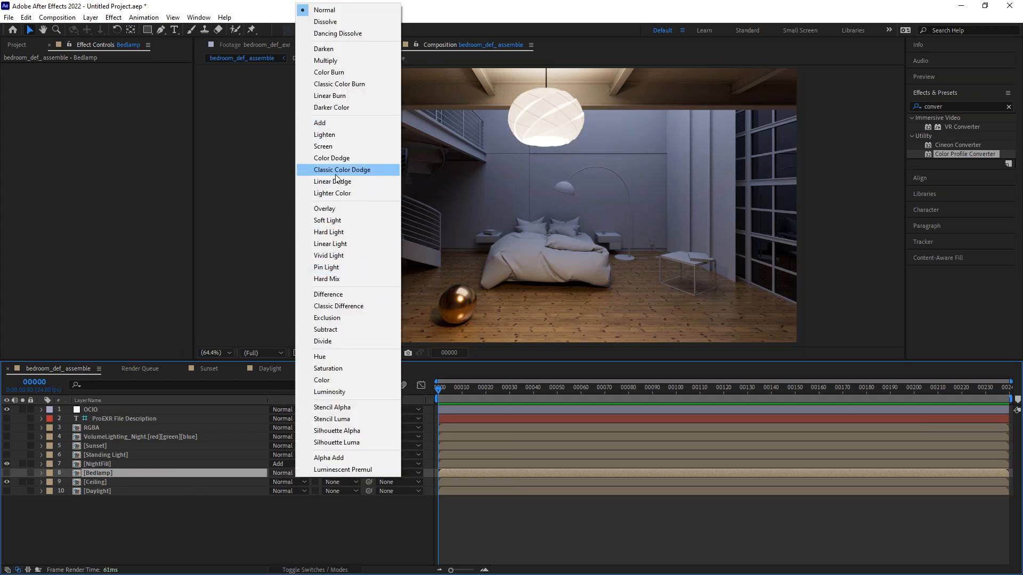
left_click(337, 121)
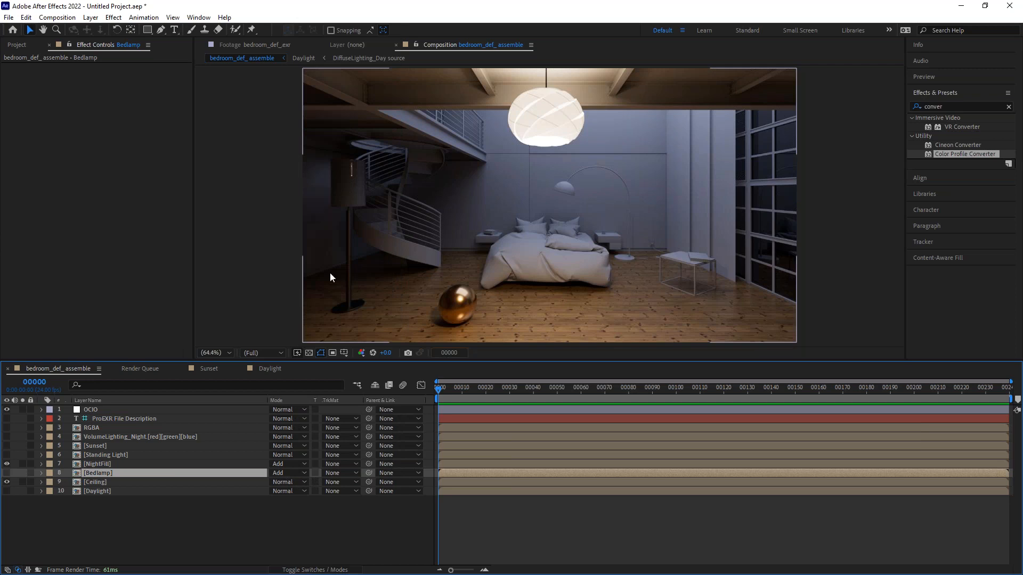
left_click(7, 473)
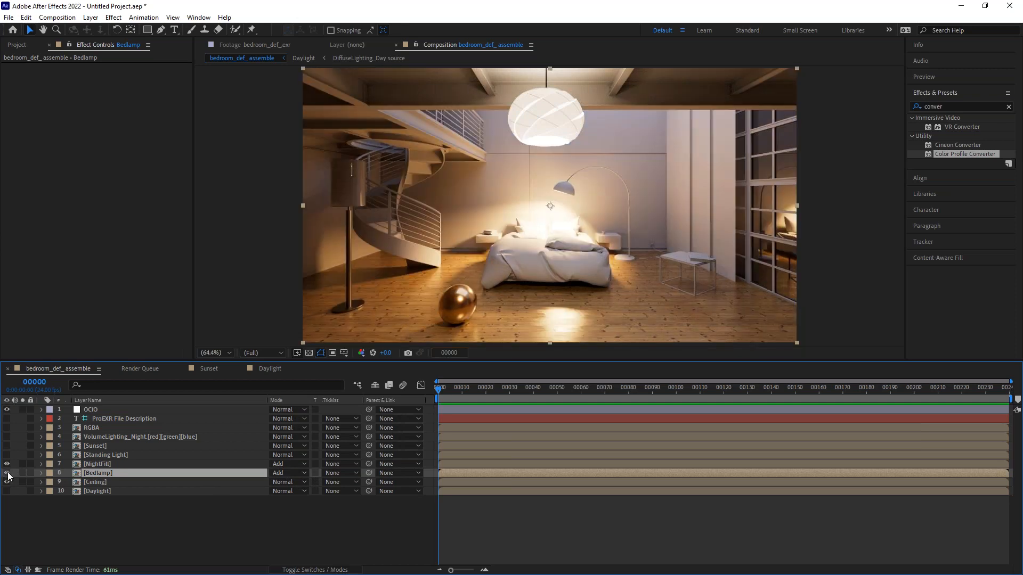
left_click(7, 482)
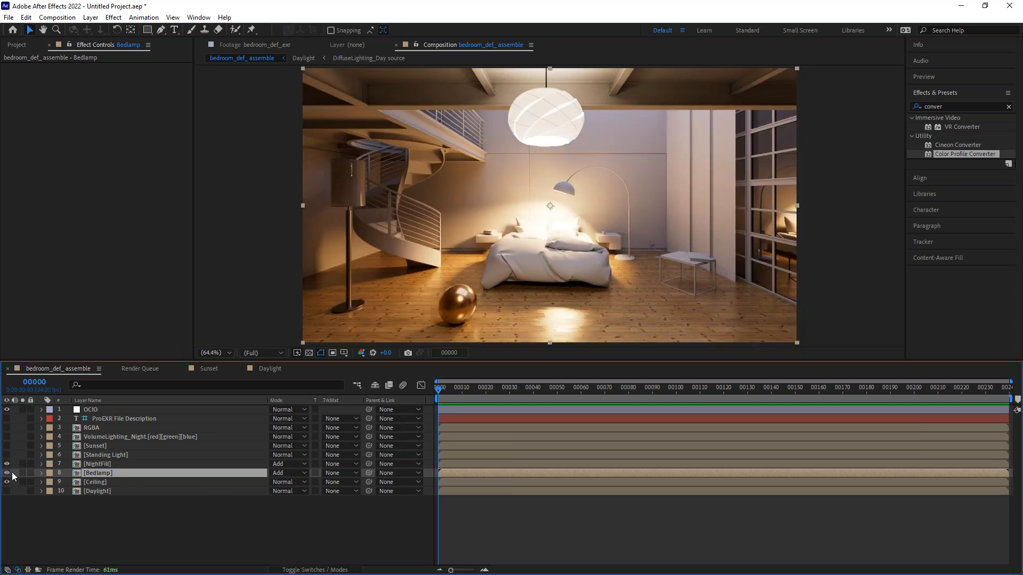
Set the Standing Light layer's blending mode to Add, show it, and compare the image with and without it.
left_click(98, 455)
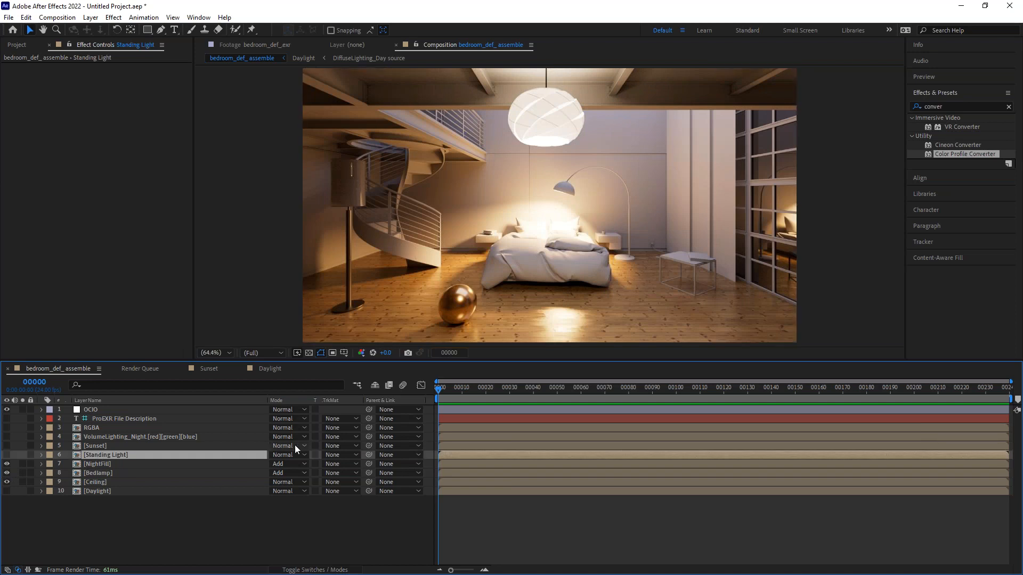
left_click(281, 454)
left_click(319, 221)
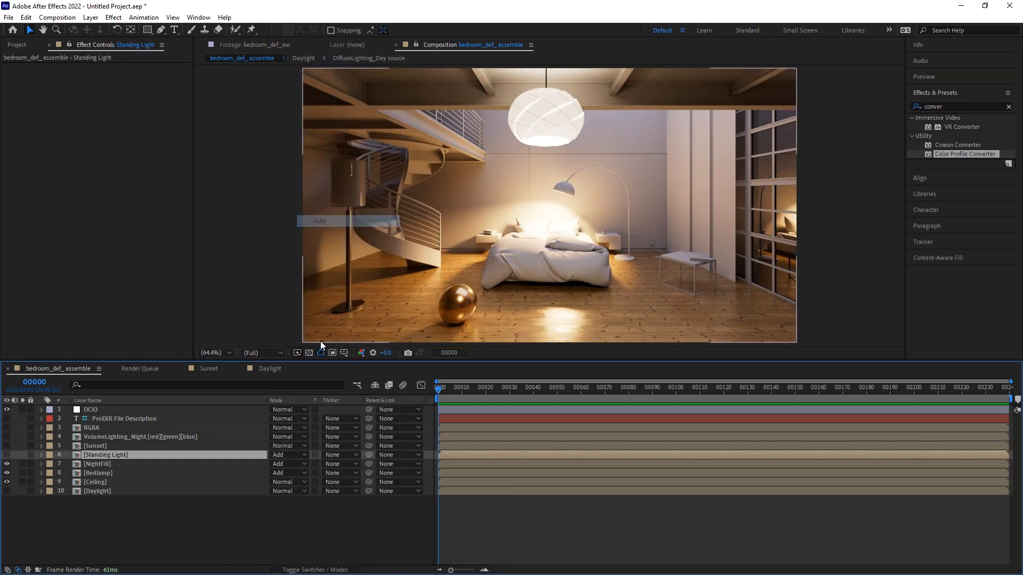
left_click(7, 455)
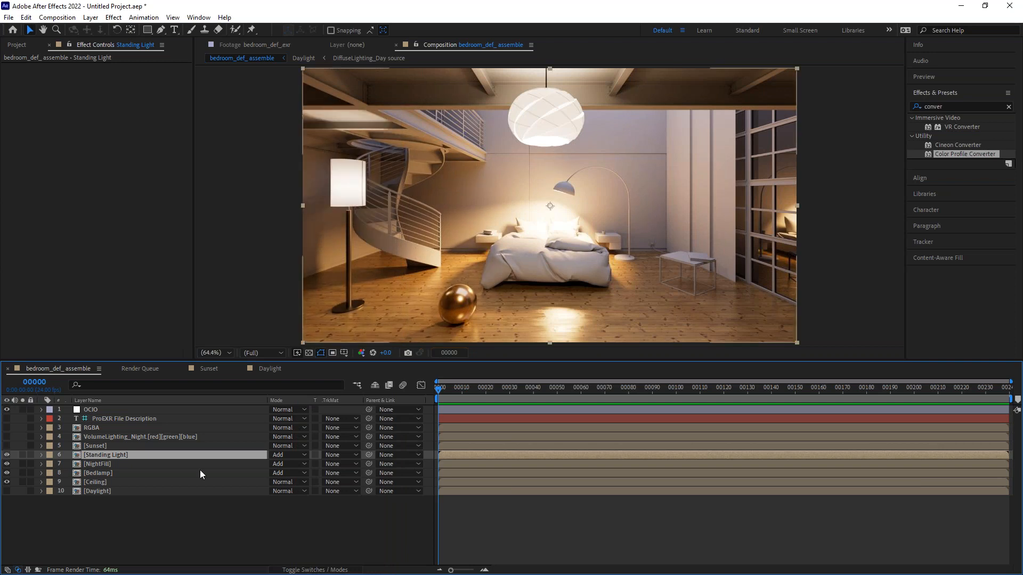
left_click(7, 455)
left_click(7, 455)
left_click(7, 455)
left_click(7, 455)
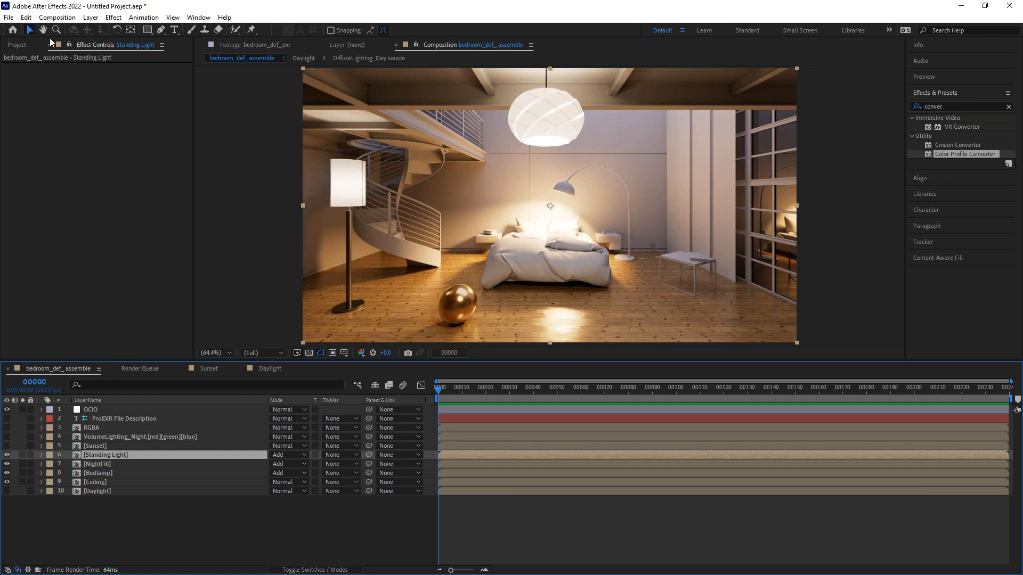
Apply the Exposure effect to the Standing Light layer, raise its Exposure to 1.46, and inspect the sphere and floor lamp.
left_click(950, 105)
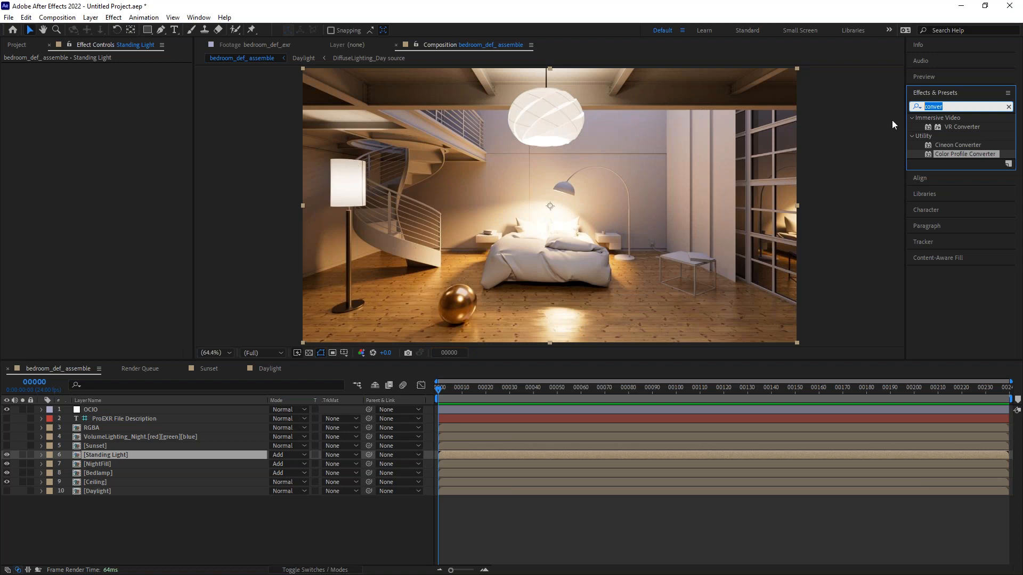
type("expo")
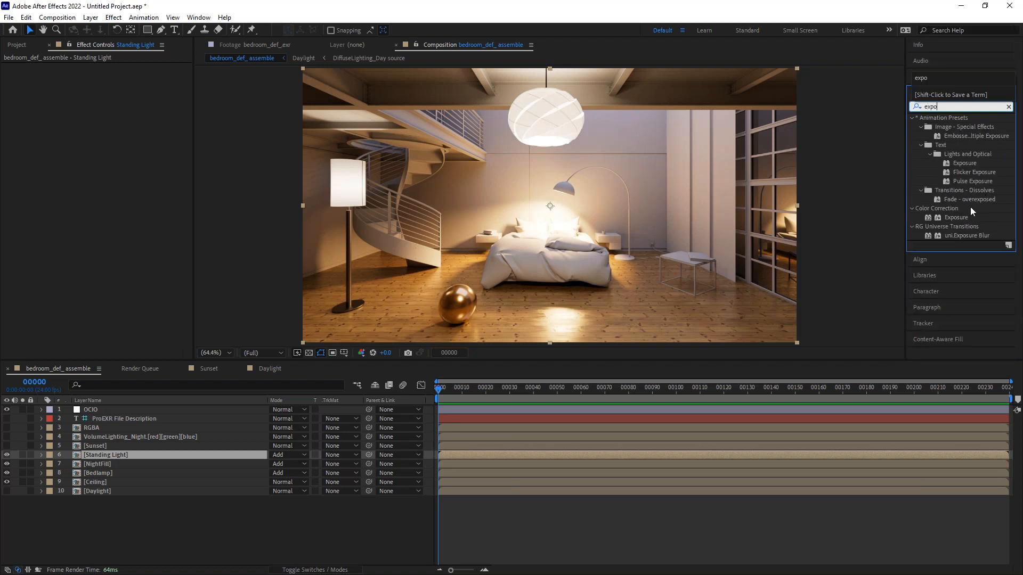
left_click(961, 218)
left_click_drag(963, 218, 142, 456)
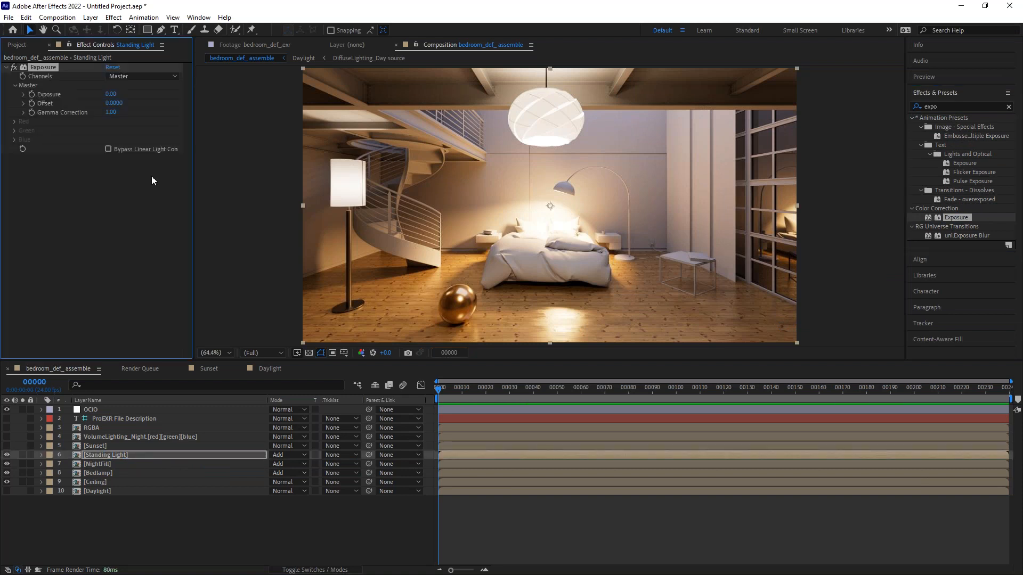
left_click_drag(110, 94, 182, 98)
scroll(442, 309, "up", 4)
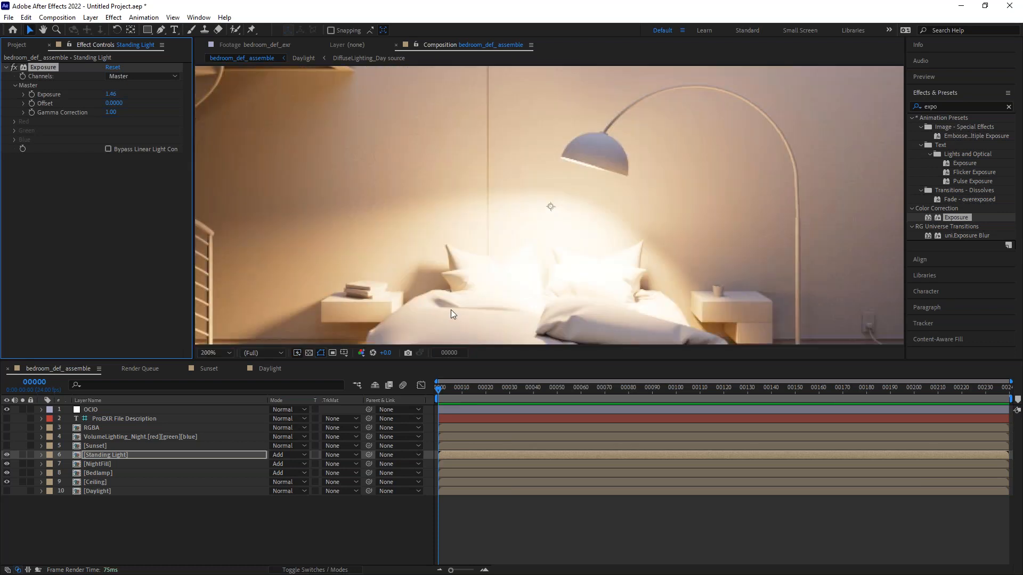
middle_click_drag(448, 286, 594, 140)
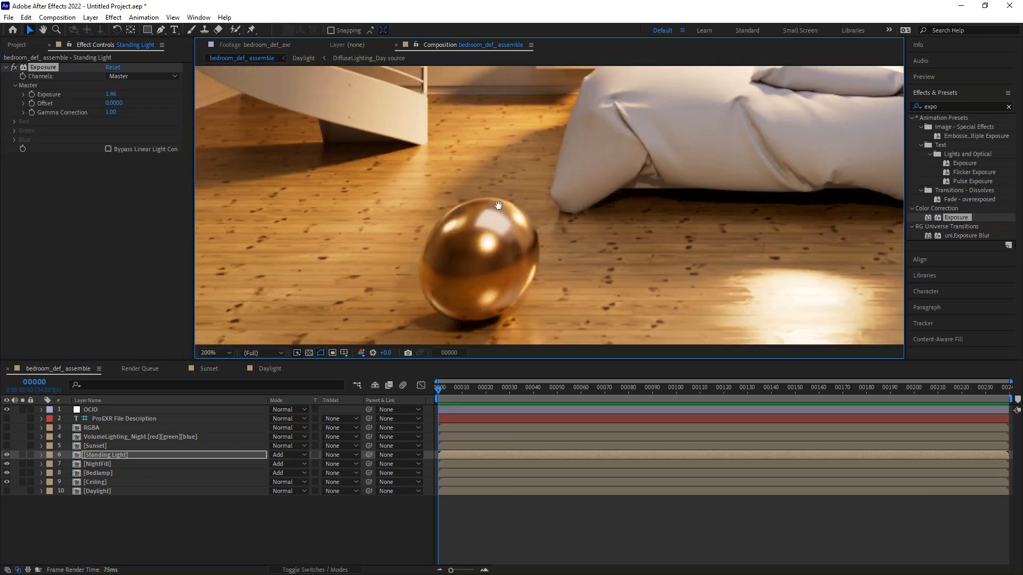
scroll(471, 238, "down", 2)
middle_click_drag(433, 228, 388, 275)
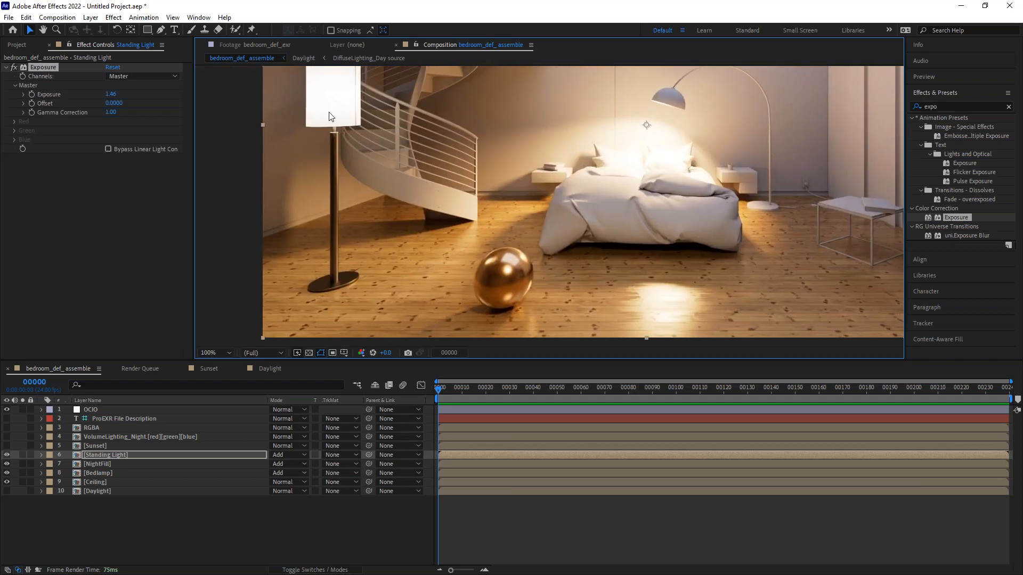
Try a Standing Light Exposure of 3.74, check the whole room, and settle on 1.83.
left_click_drag(112, 94, 478, 280)
mouse_move(111, 95)
left_mouse_down()
mouse_move(88, 98)
mouse_move(100, 96)
left_mouse_up()
left_click_drag(302, 146, 351, 293)
mouse_move(111, 94)
left_mouse_down()
mouse_move(134, 96)
mouse_move(106, 96)
left_mouse_up()
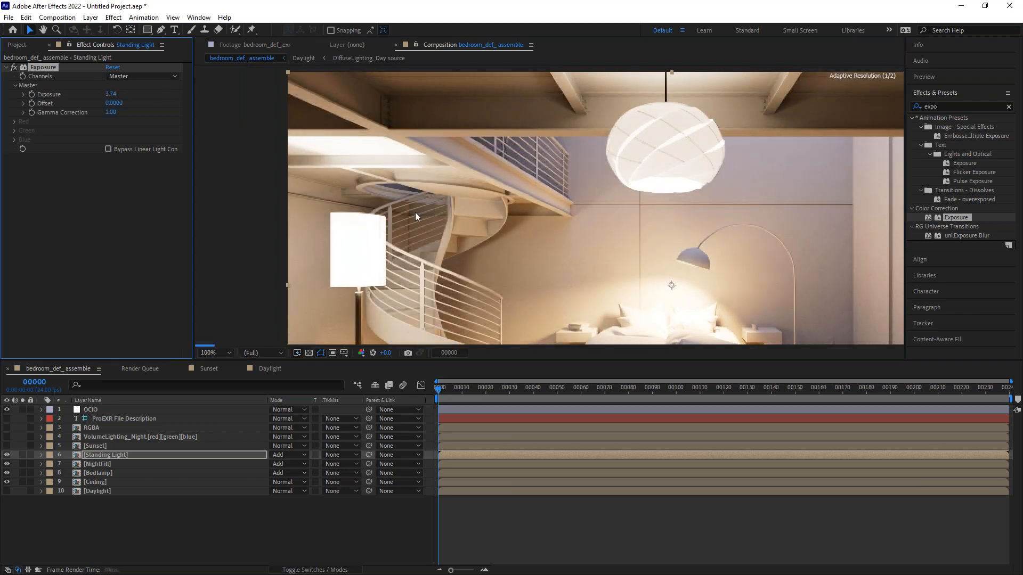
scroll(414, 212, "down", 2)
left_click_drag(509, 229, 434, 194)
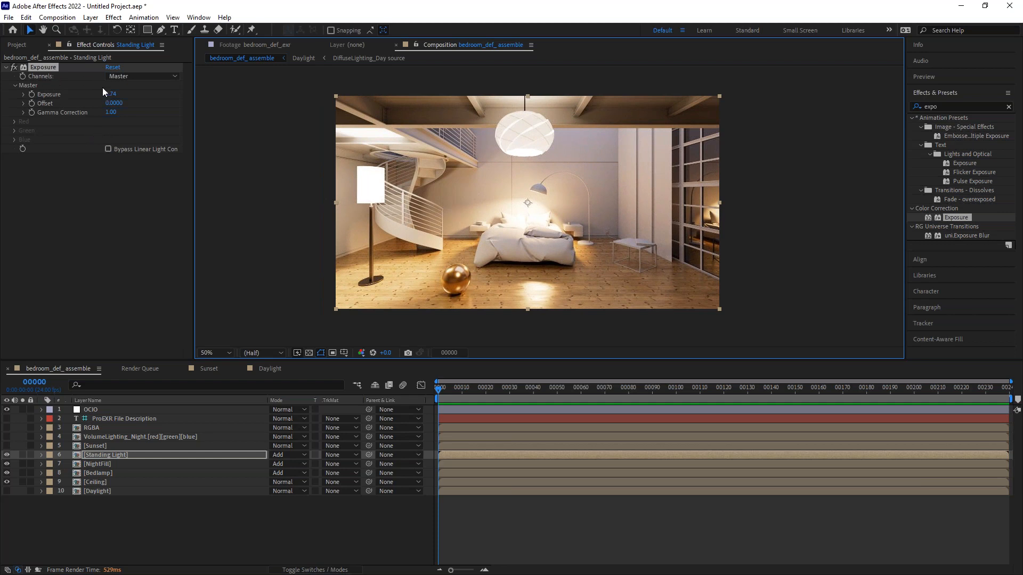
left_click_drag(111, 94, 20, 103)
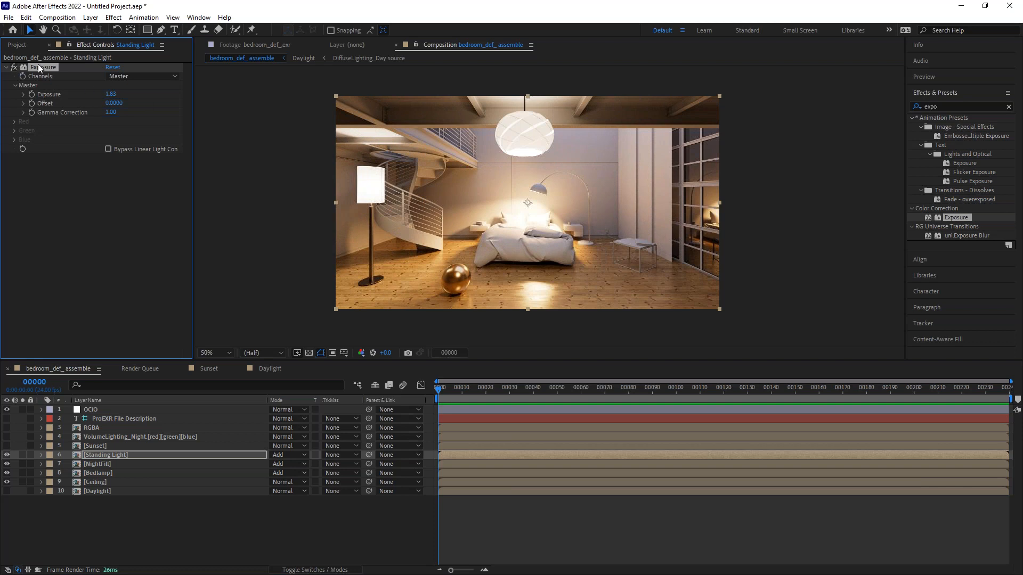
Apply the Tint effect to the Standing Light layer below its Exposure effect.
left_click(947, 105)
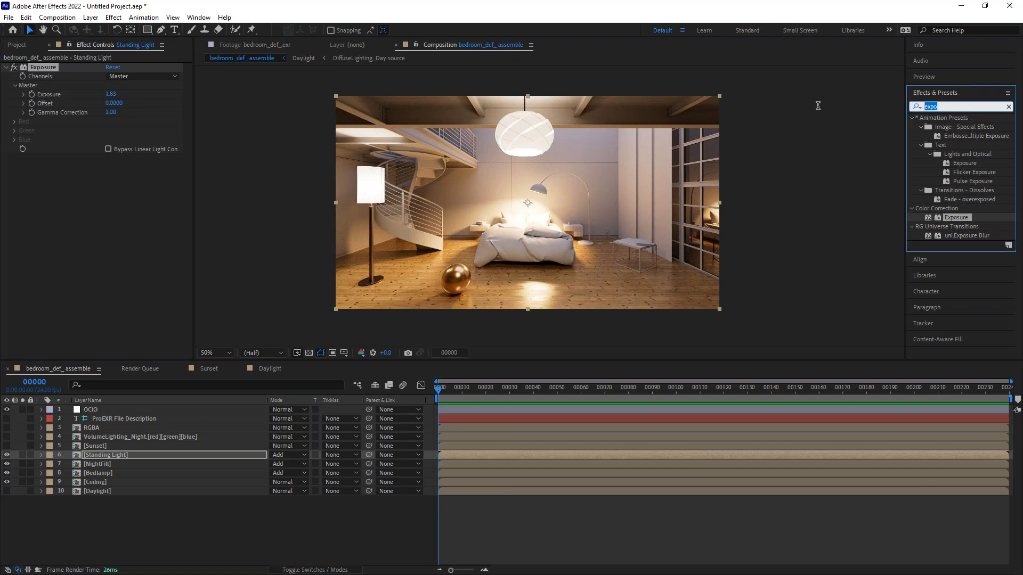
type("tint")
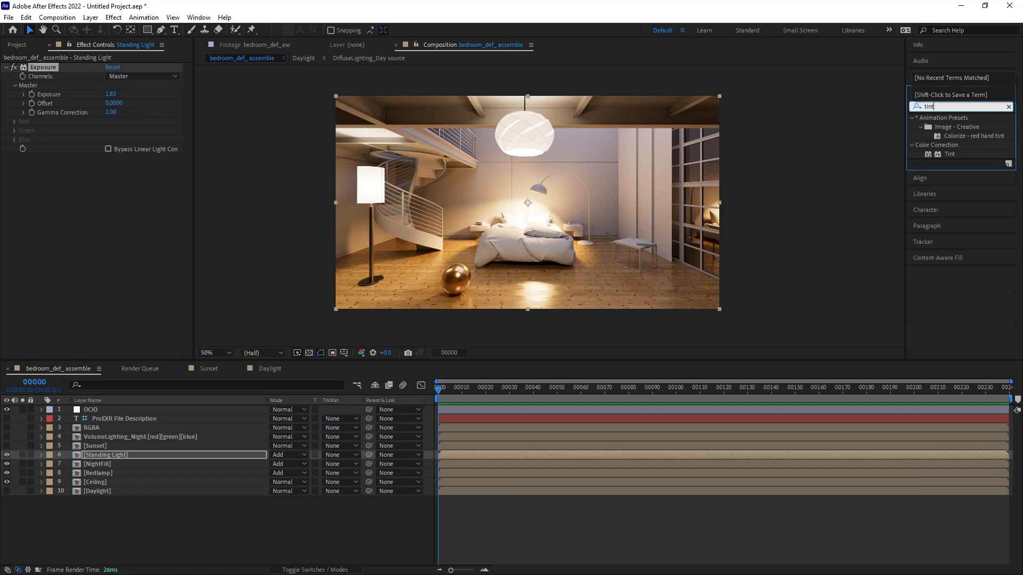
left_click_drag(956, 157, 146, 198)
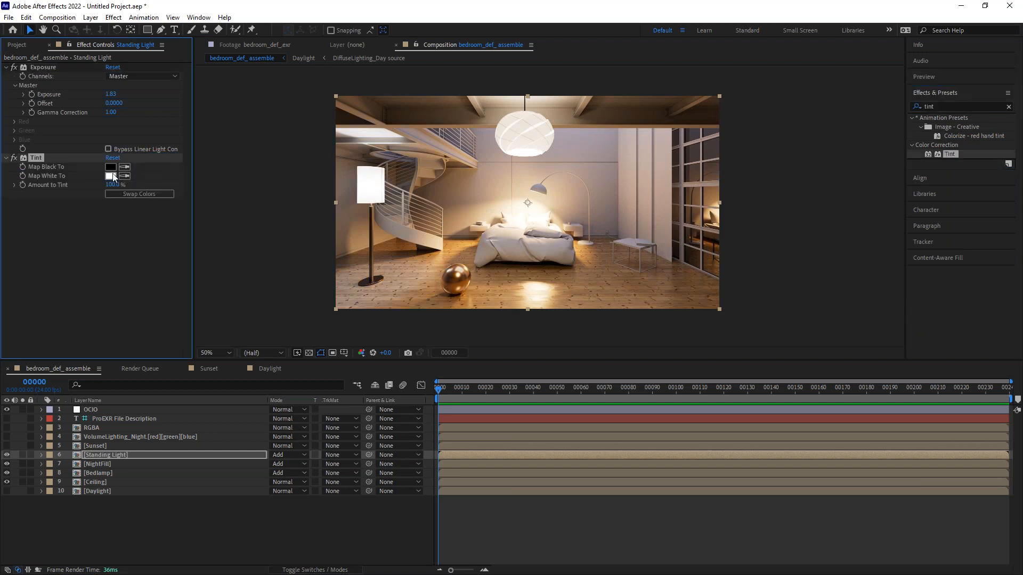
Try blue shades such as 4570FB, 3F61D0 and 9CB3FF as the Map White To color of Standing Light's Tint.
left_click(112, 176)
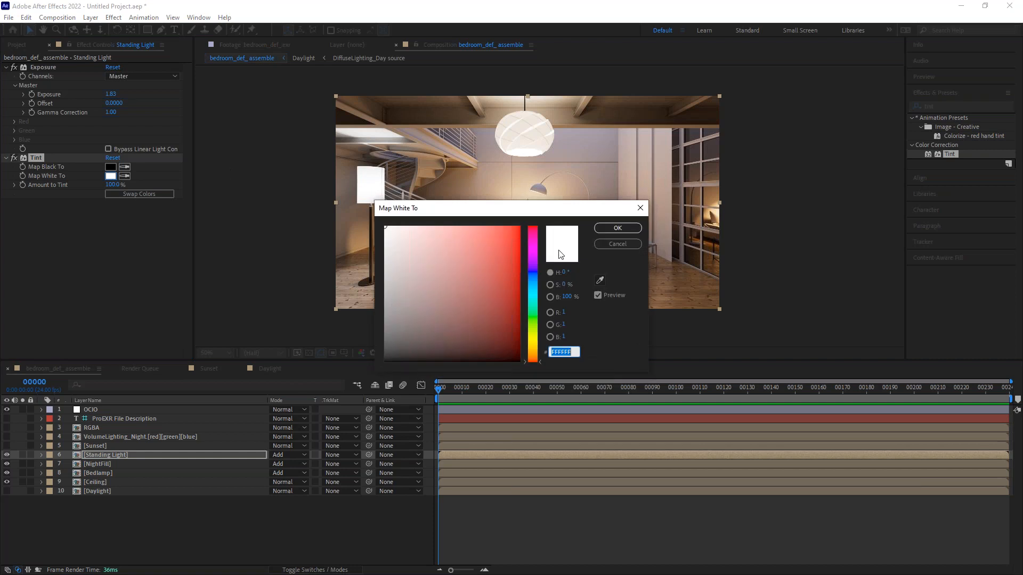
left_click(535, 277)
mouse_move(400, 241)
left_mouse_down()
mouse_move(429, 224)
mouse_move(662, 185)
mouse_move(677, 185)
mouse_move(682, 205)
mouse_move(714, 208)
mouse_move(701, 204)
left_mouse_up()
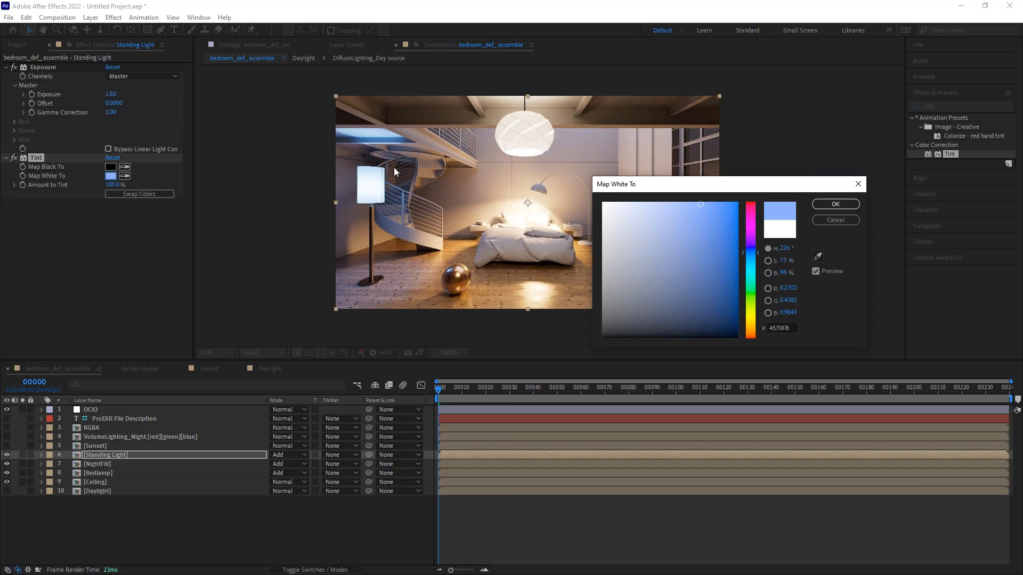
left_click_drag(681, 187, 691, 248)
mouse_move(683, 238)
left_mouse_down()
mouse_move(654, 218)
mouse_move(647, 226)
mouse_move(631, 202)
mouse_move(689, 248)
mouse_move(682, 267)
mouse_move(658, 248)
mouse_move(617, 244)
mouse_move(642, 234)
mouse_move(647, 242)
left_mouse_up()
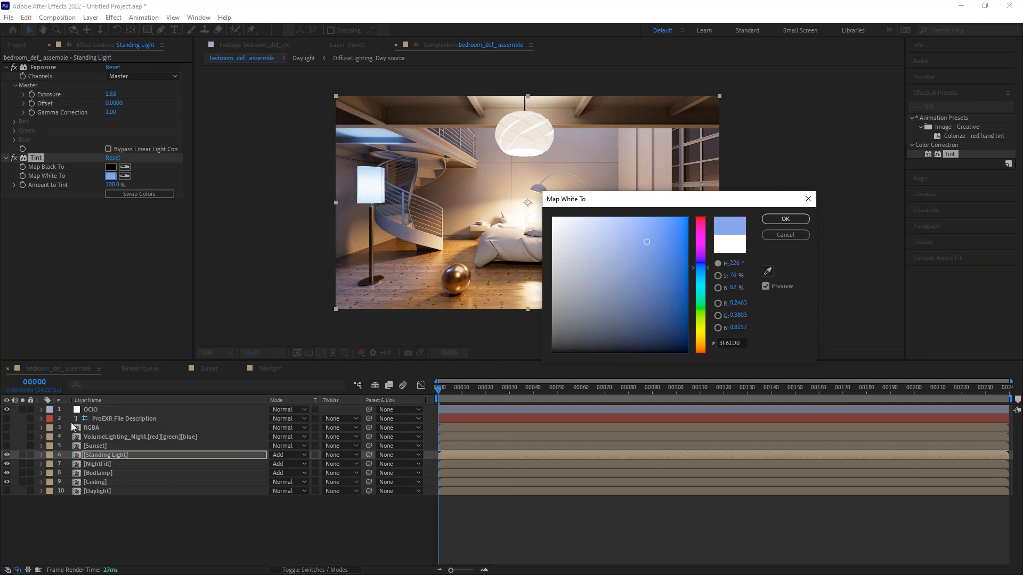
mouse_move(660, 246)
left_mouse_down()
mouse_move(628, 206)
mouse_move(605, 205)
left_mouse_up()
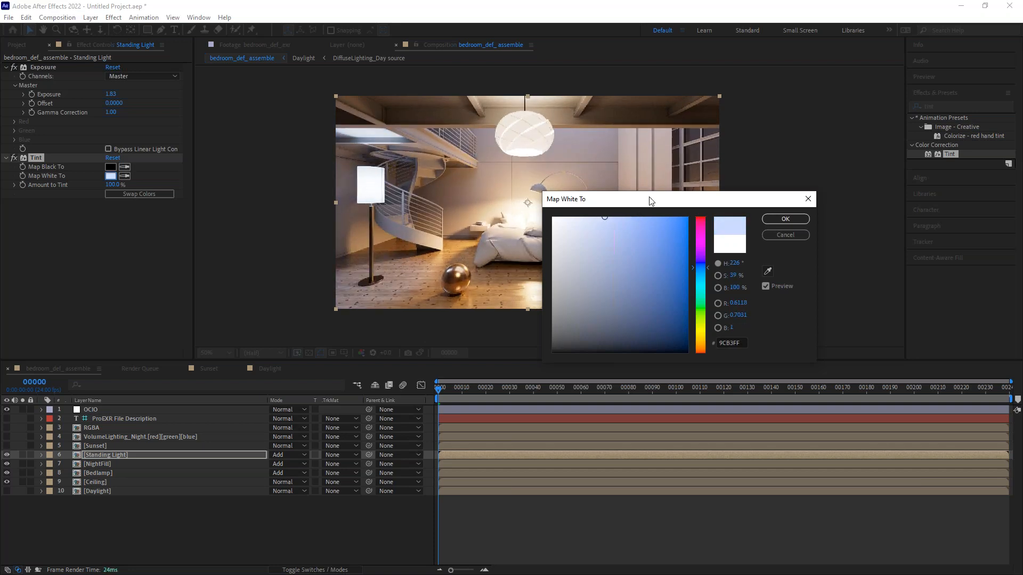
left_click_drag(794, 199, 517, 216)
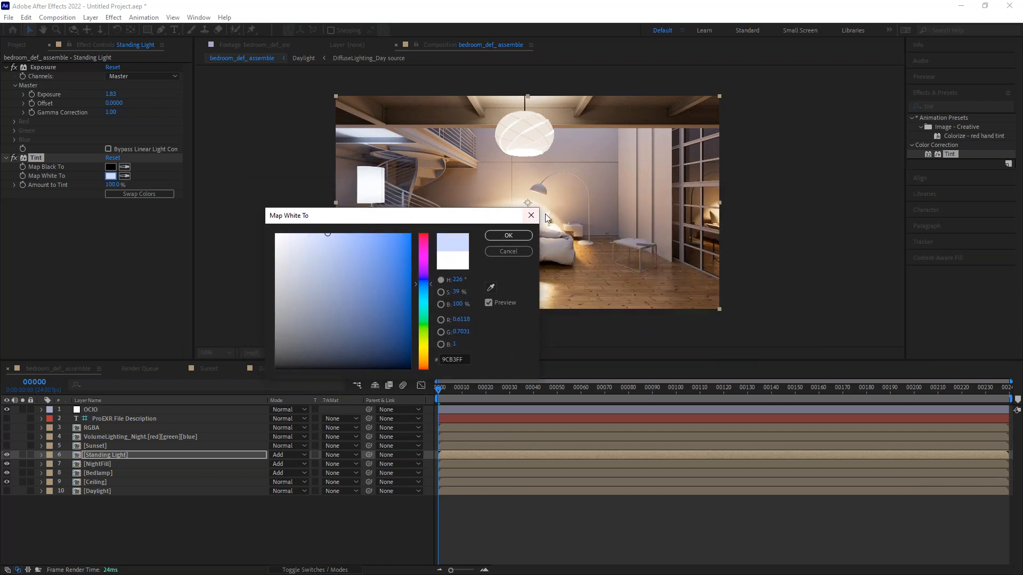
left_click(531, 215)
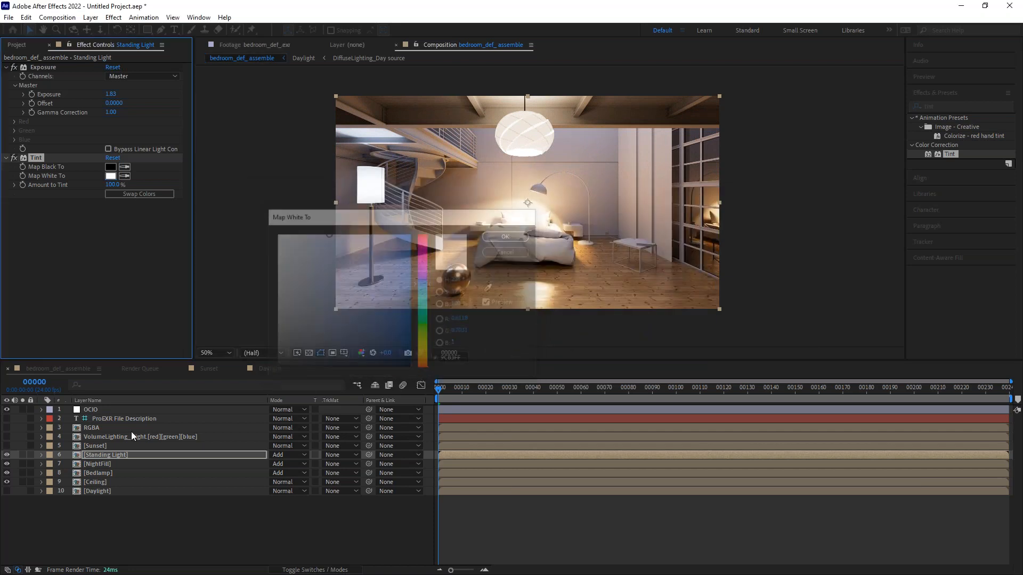
Apply the Exposure effect to the Ceiling layer and lower its Exposure to -1.05.
left_click(97, 482)
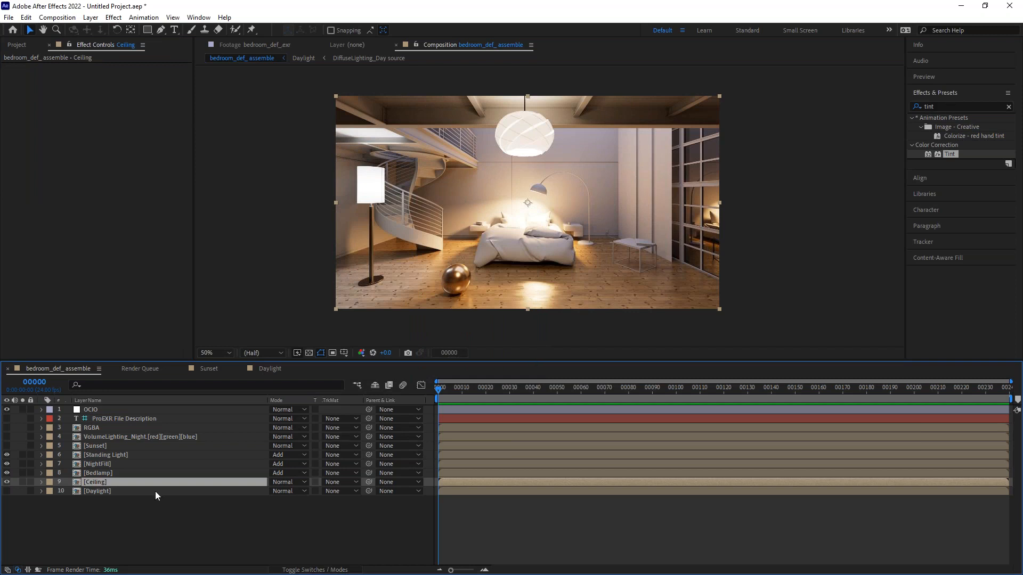
left_click(947, 107)
type("expo")
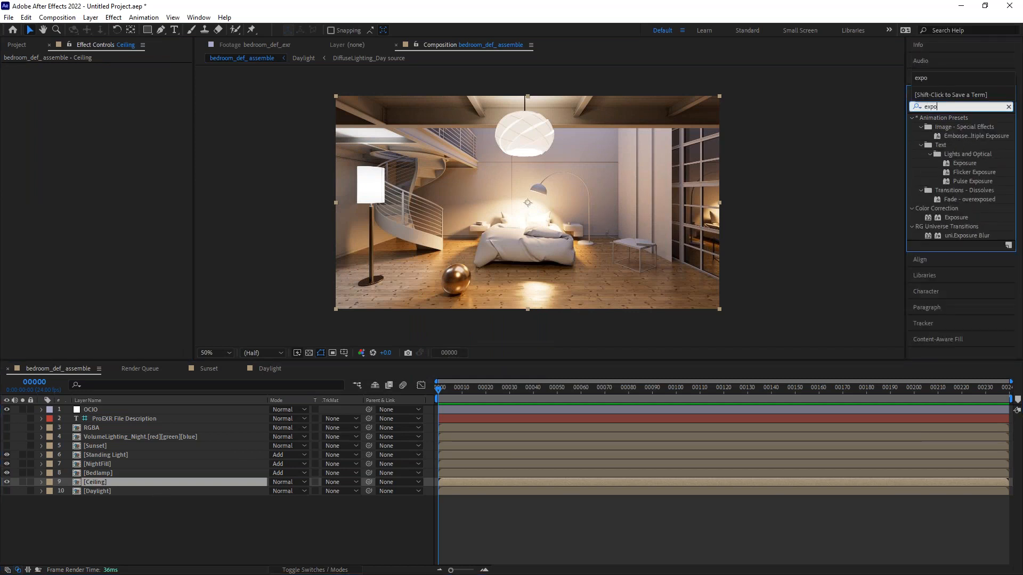
left_click(955, 218)
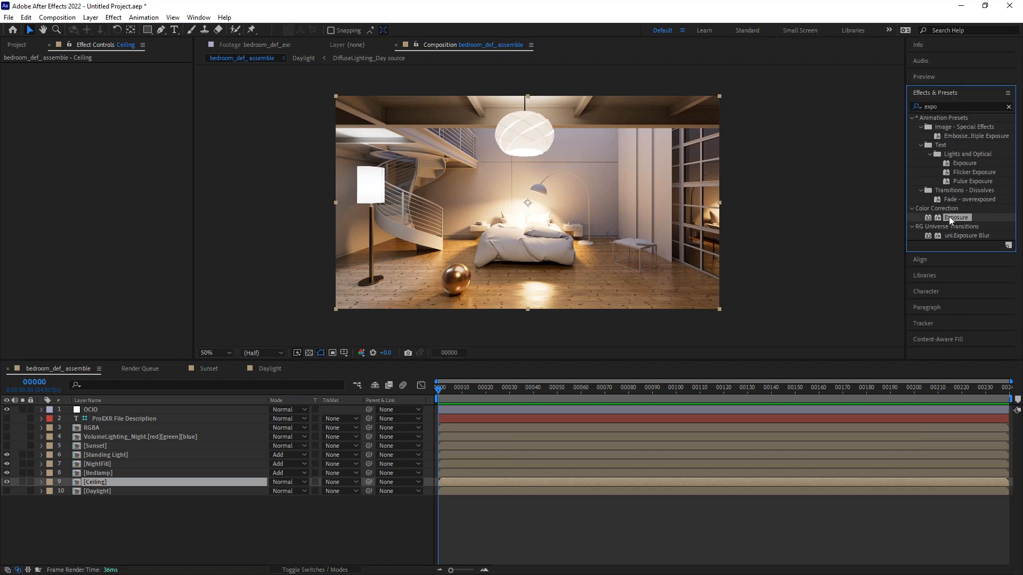
double_click(952, 218)
mouse_move(113, 95)
left_mouse_down()
mouse_move(15, 107)
mouse_move(197, 92)
mouse_move(125, 103)
left_mouse_up()
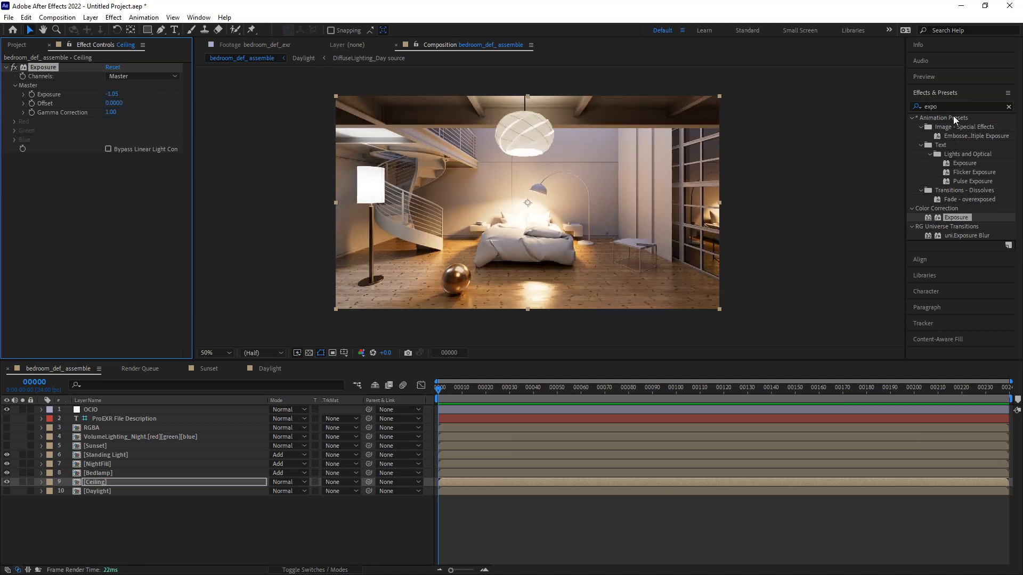
Apply the Tint effect to the Ceiling layer and set Map White To to the warm color FFBFA8.
left_click(940, 107)
type("tint")
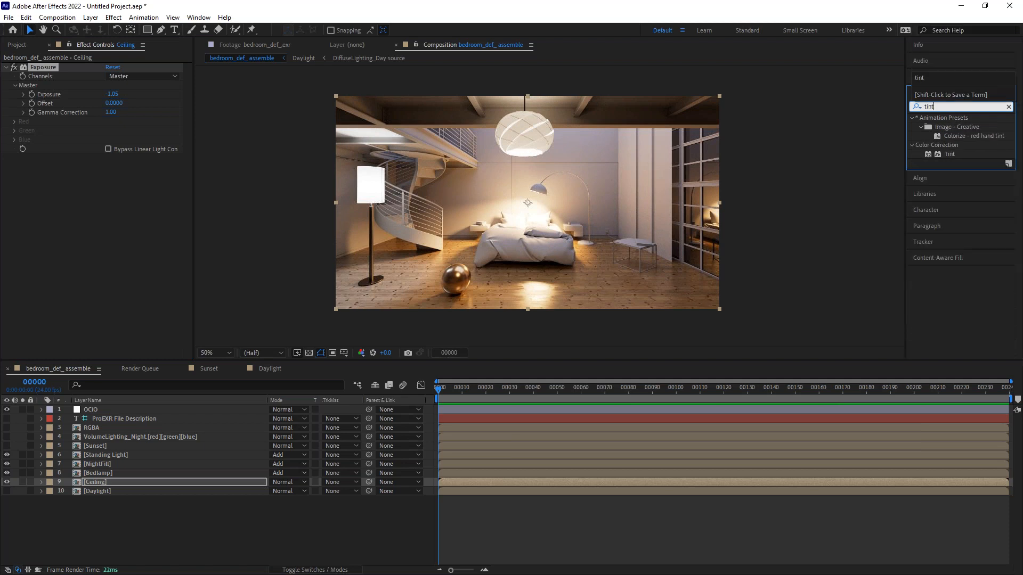
double_click(950, 154)
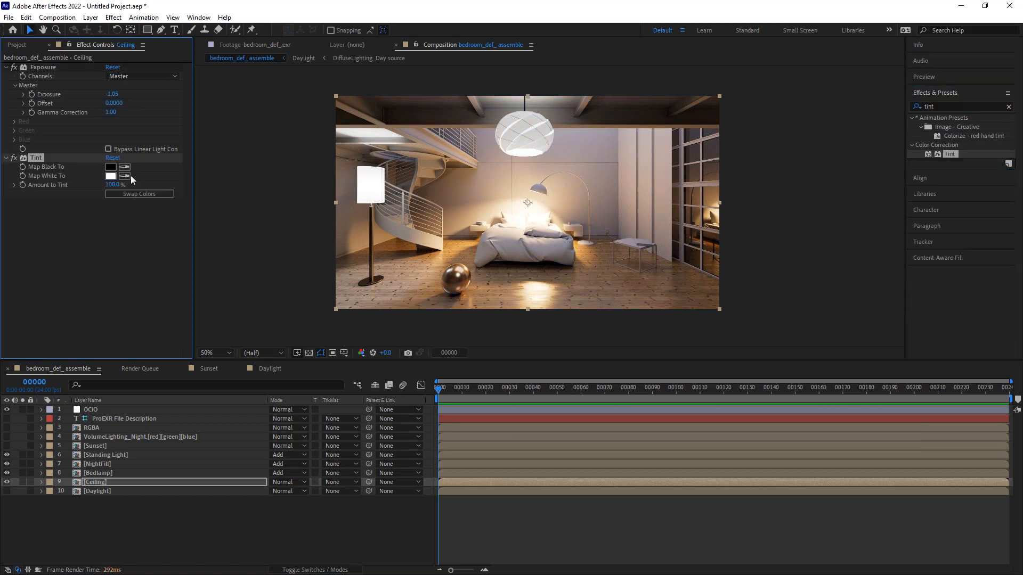
left_click(111, 176)
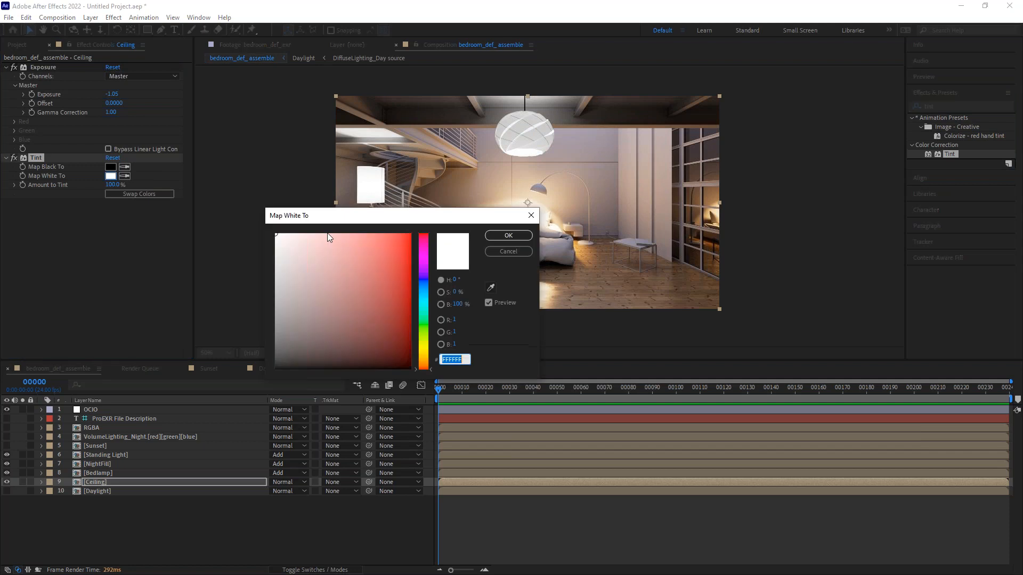
left_click_drag(426, 369, 427, 363)
mouse_move(324, 241)
left_mouse_down()
mouse_move(315, 238)
mouse_move(332, 231)
mouse_move(321, 233)
left_mouse_up()
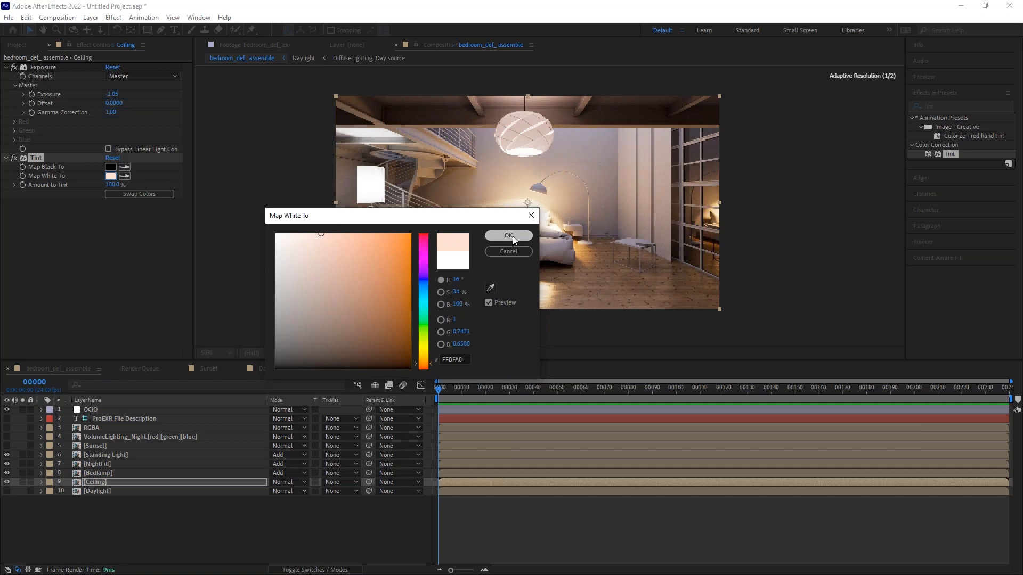
left_click(508, 236)
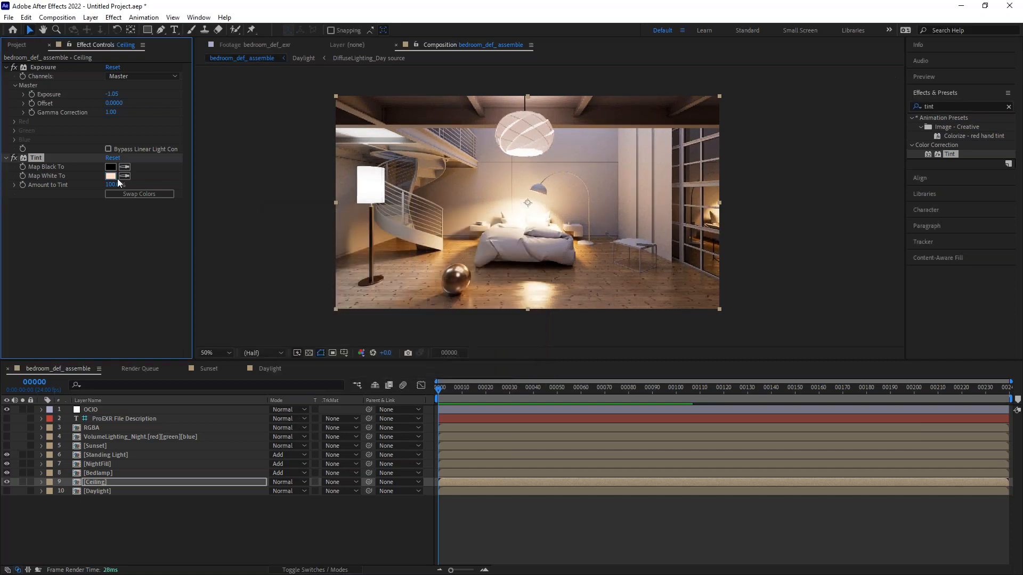
Select the NightFill layer and toggle its visibility to compare the image with and without it.
left_click(95, 465)
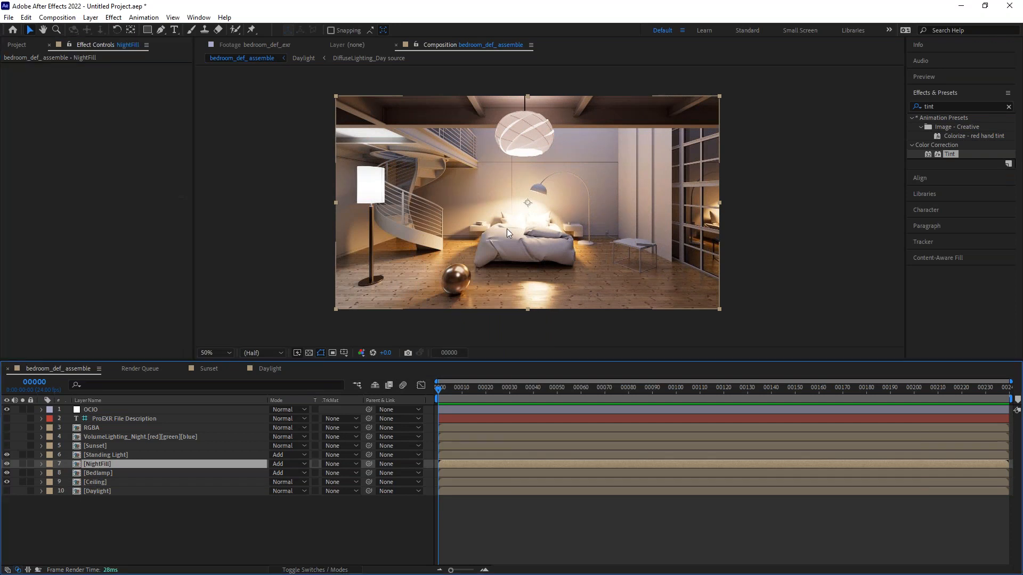
left_click(7, 464)
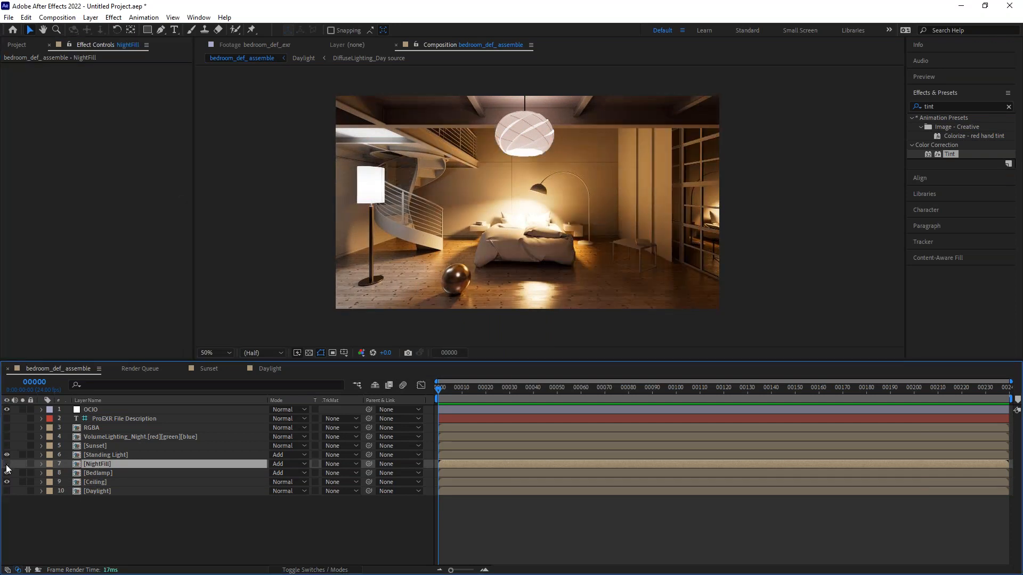
left_click(7, 465)
left_click(7, 466)
Apply the Exposure effect to NightFill, set Exposure to -0.13 and Gamma Correction to 0.73, and inspect the image.
left_click(953, 118)
left_click_drag(947, 107, 867, 107)
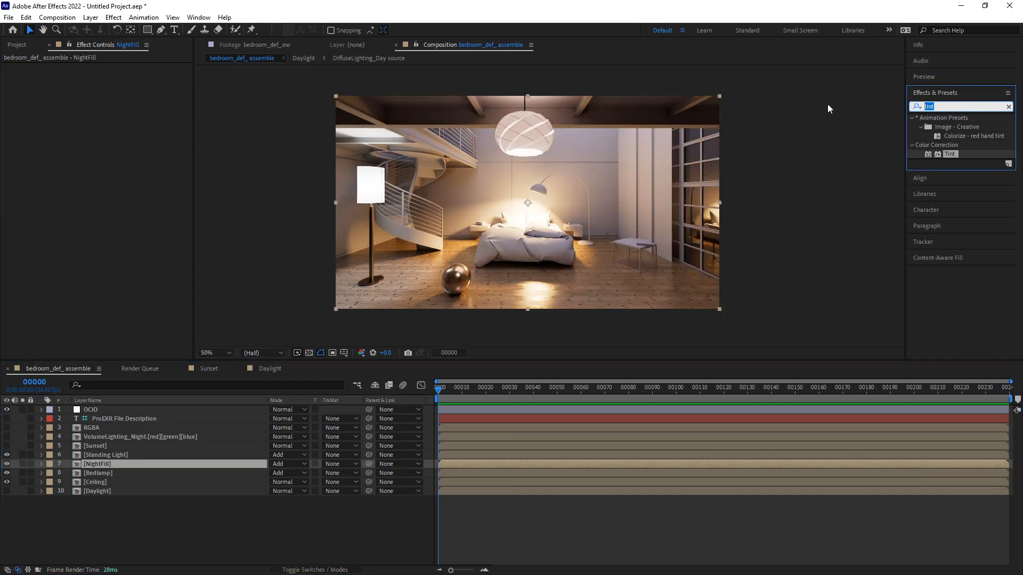
type("expo")
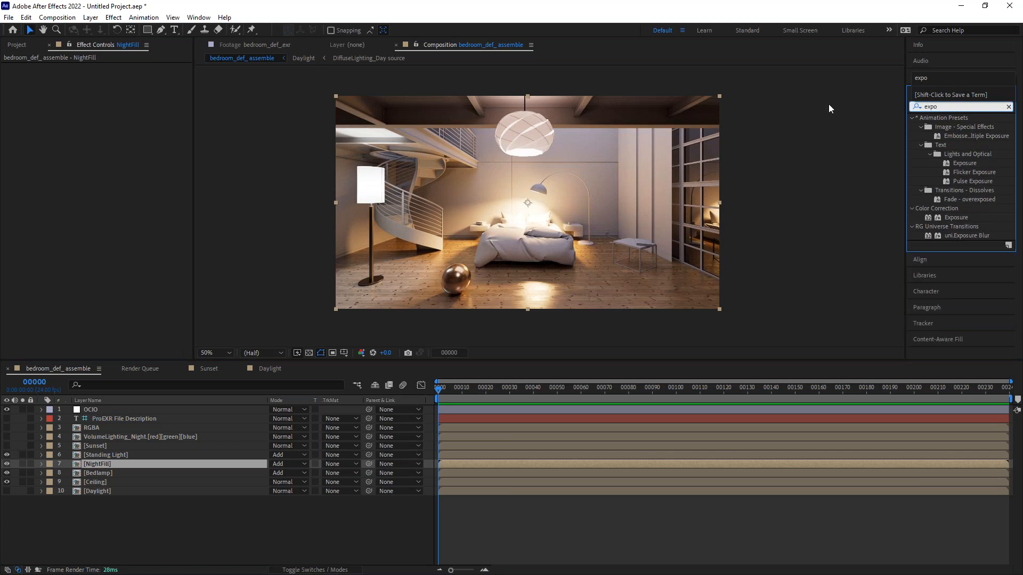
double_click(956, 218)
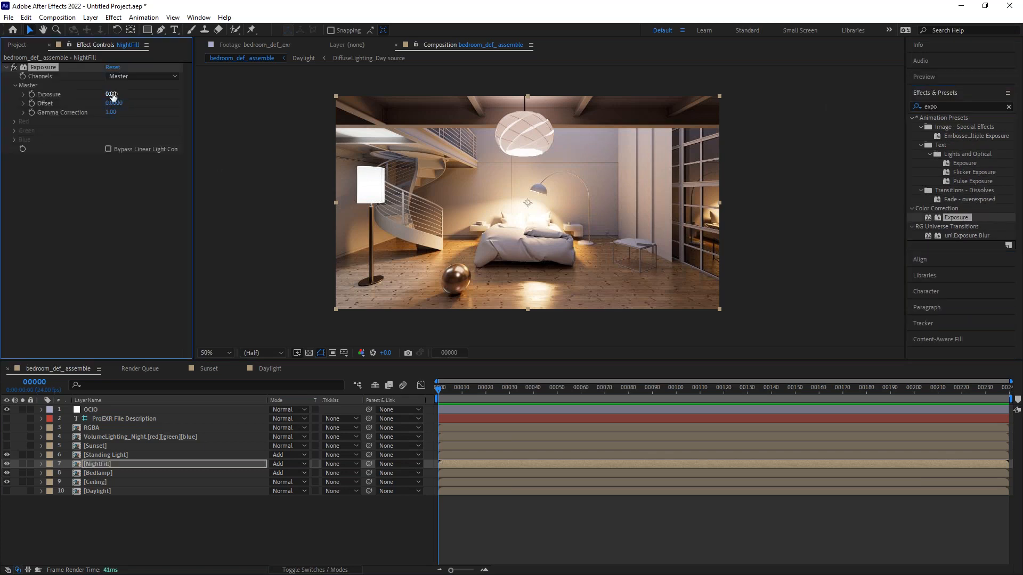
left_click_drag(111, 94, 97, 114)
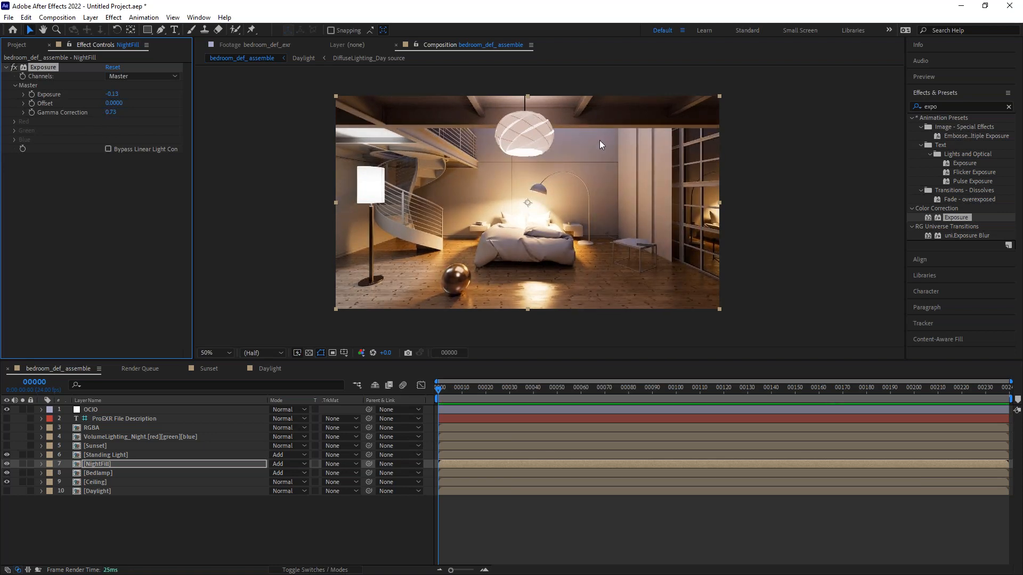
scroll(599, 139, "up", 2)
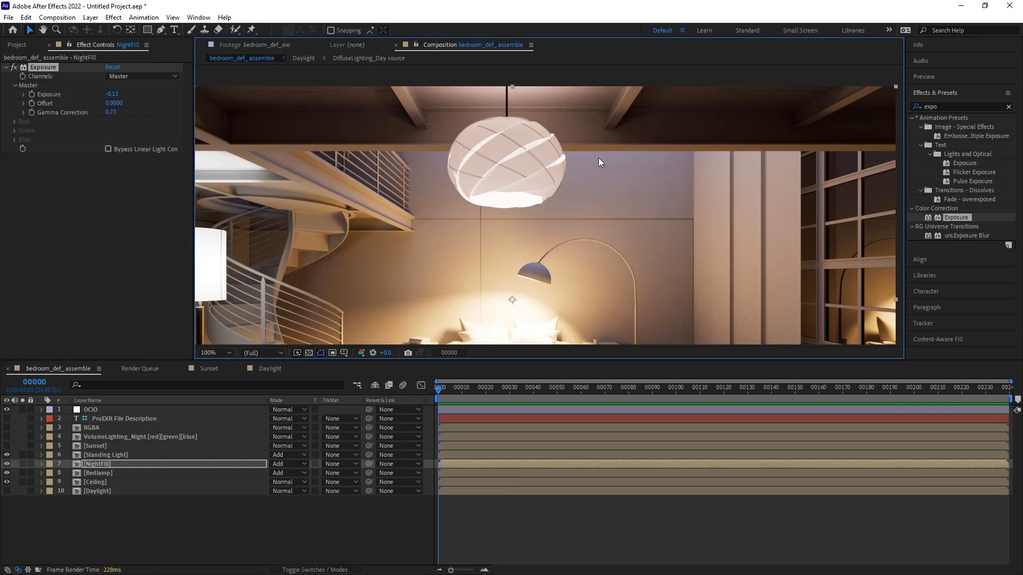
scroll(543, 201, "down", 2)
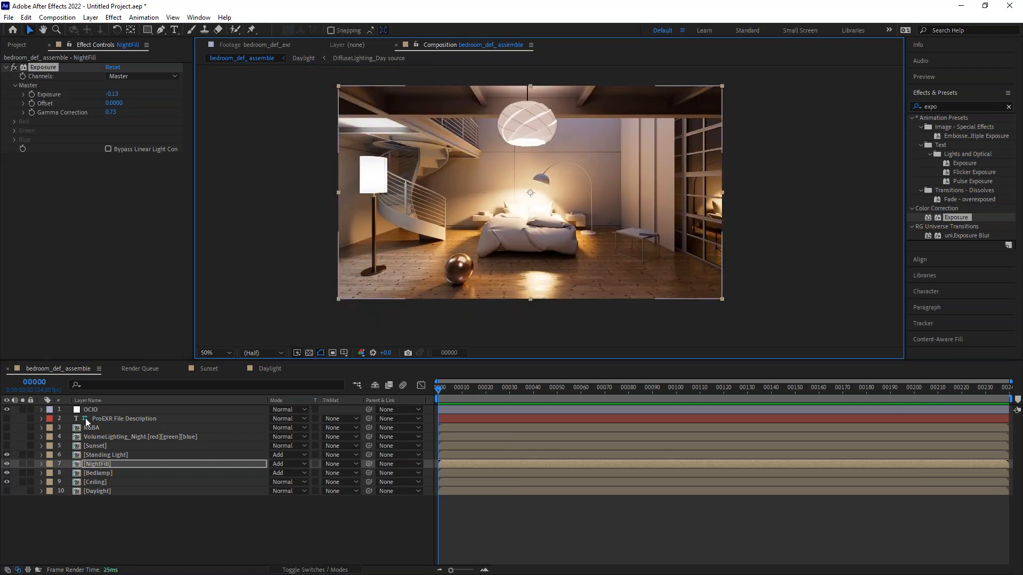
Apply the Exposure effect to the Bedlamp layer and lower its Exposure to -1.71.
left_click(94, 473)
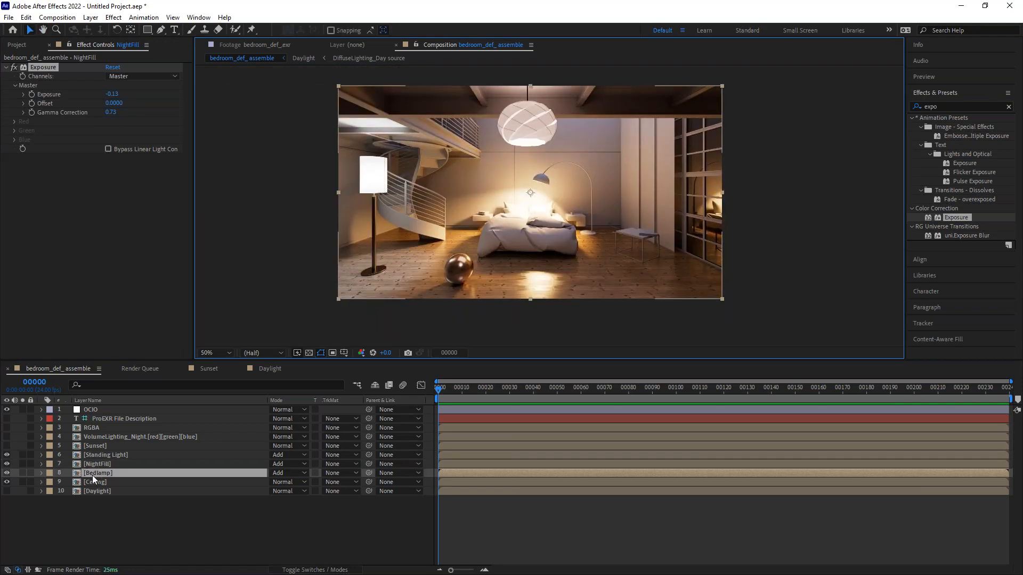
double_click(955, 217)
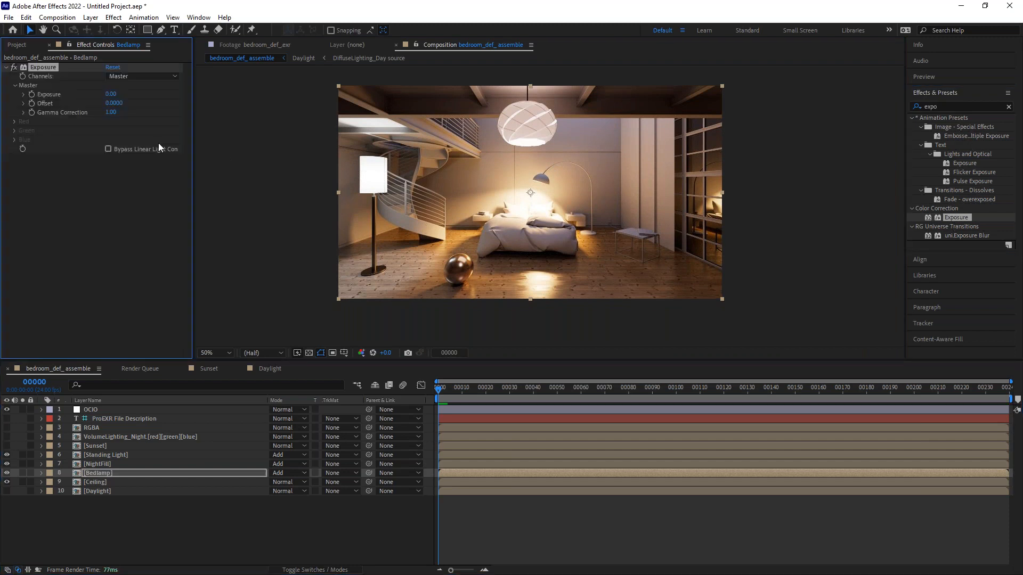
left_click_drag(111, 94, 26, 105)
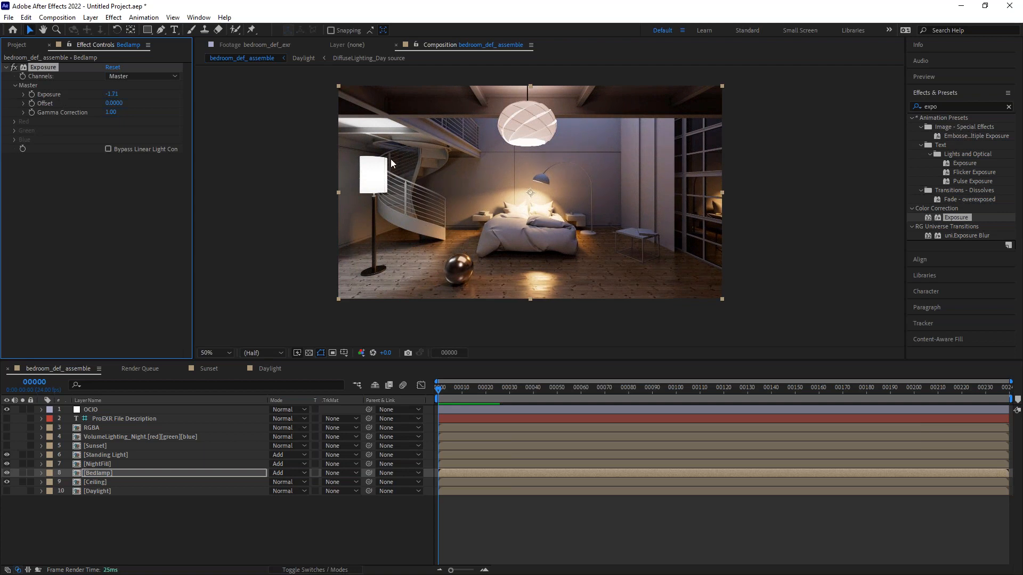
key("slash")
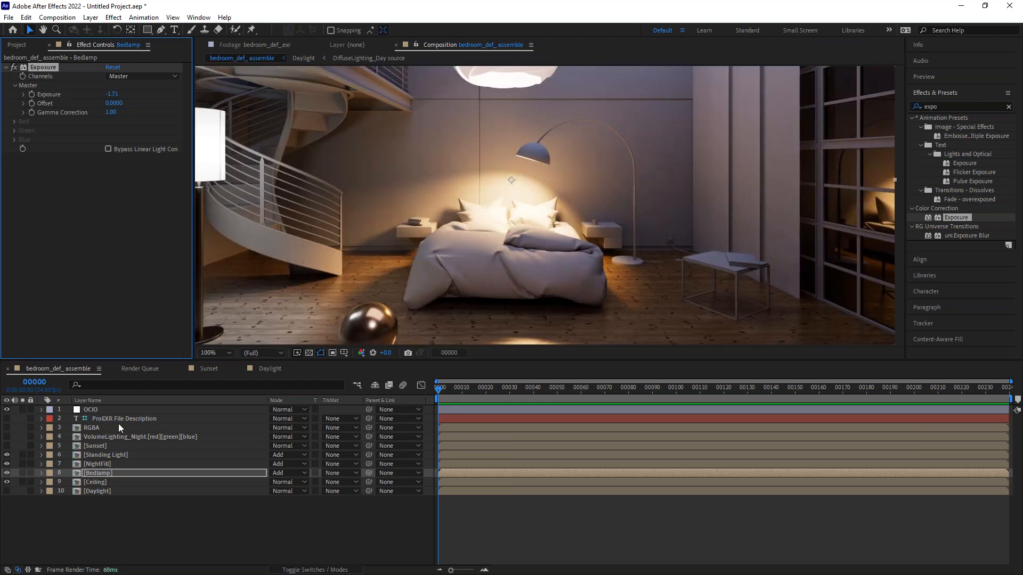
Make the VolumeLighting_Night layer visible and set its blending mode to Add.
left_click(103, 437)
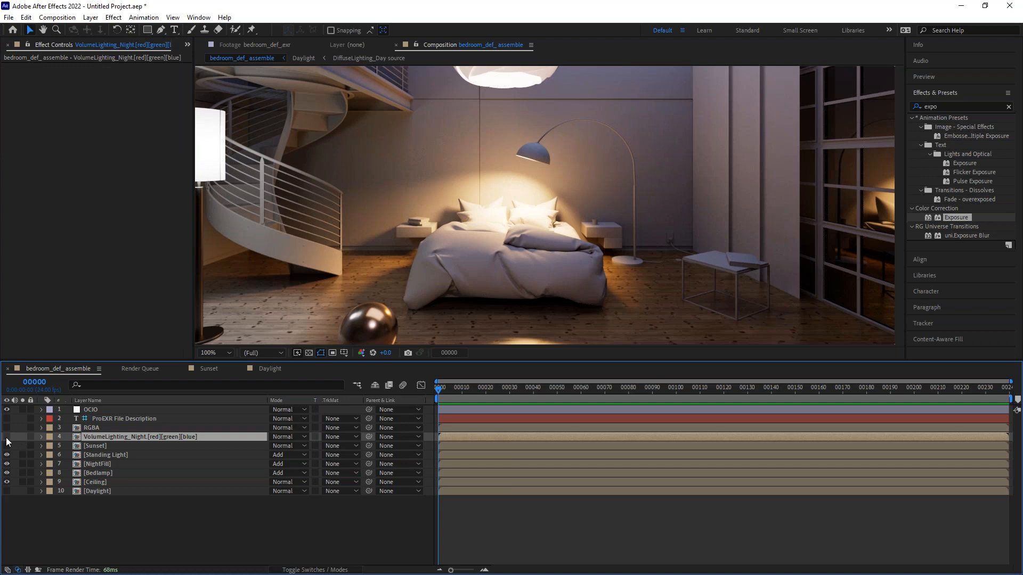
left_click(6, 437)
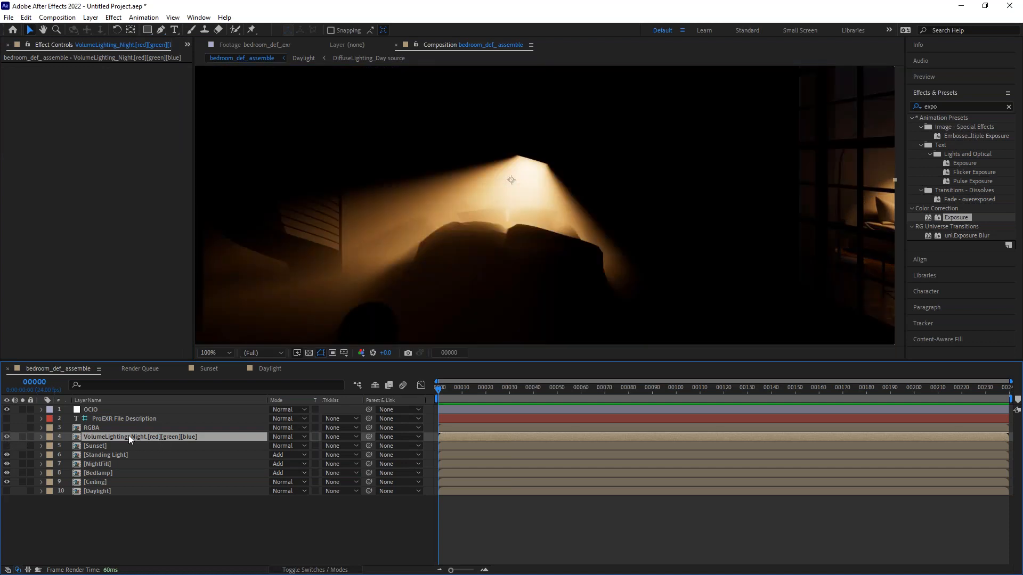
left_click(283, 437)
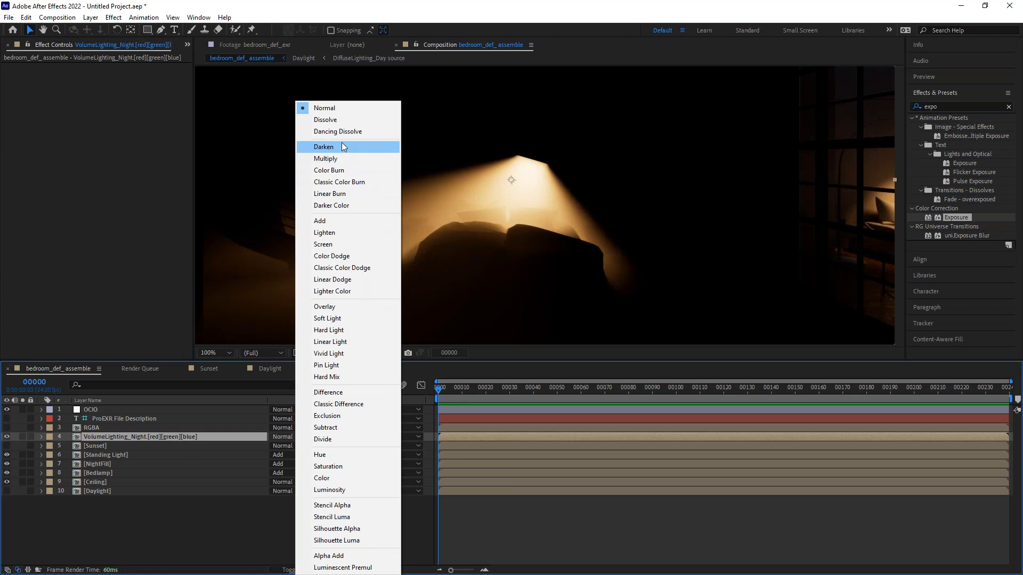
left_click(320, 221)
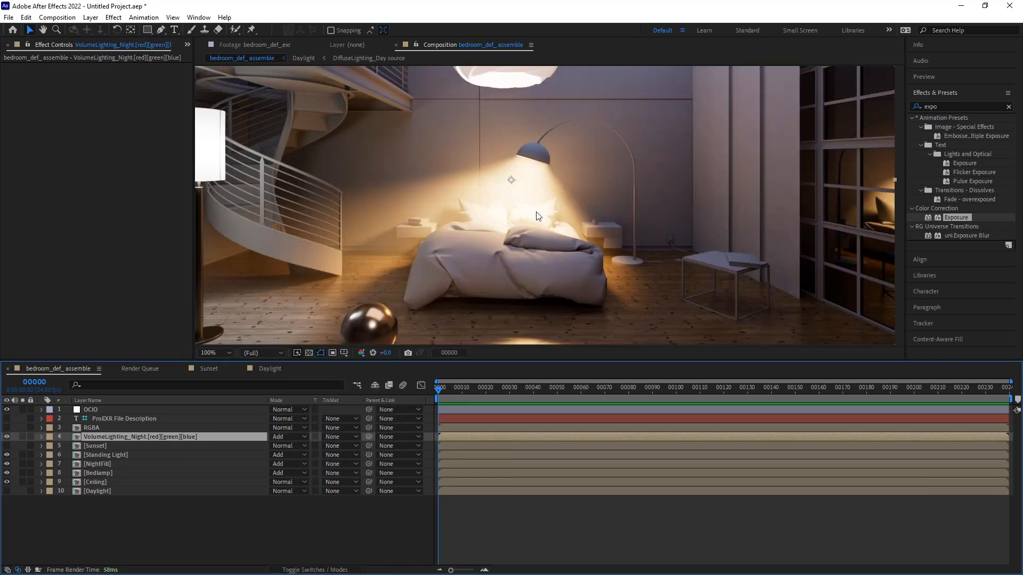
scroll(532, 228, "down", 2)
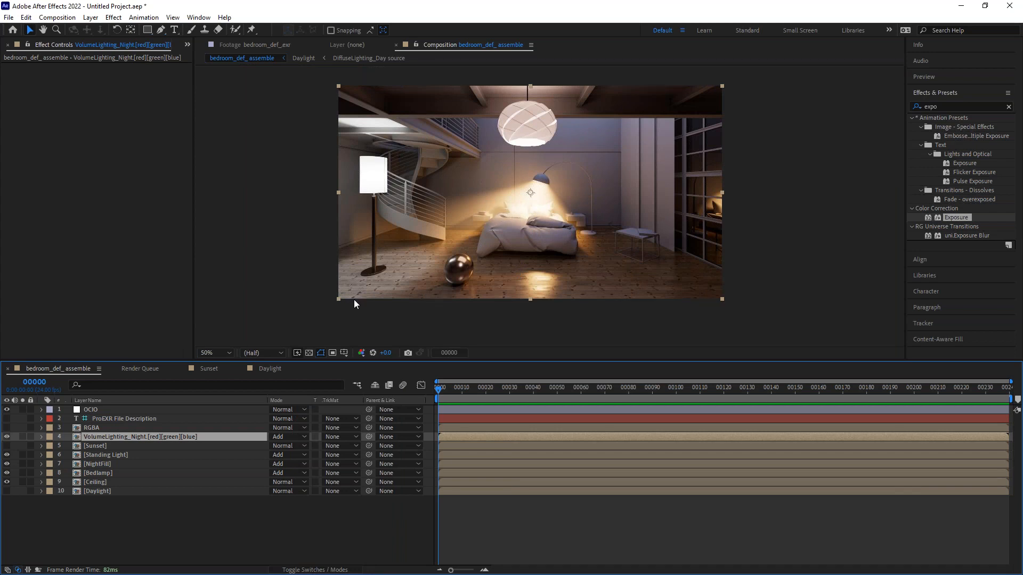
Show the Sunset layer, set its blending mode to Add, and hide the layer again.
left_click(94, 446)
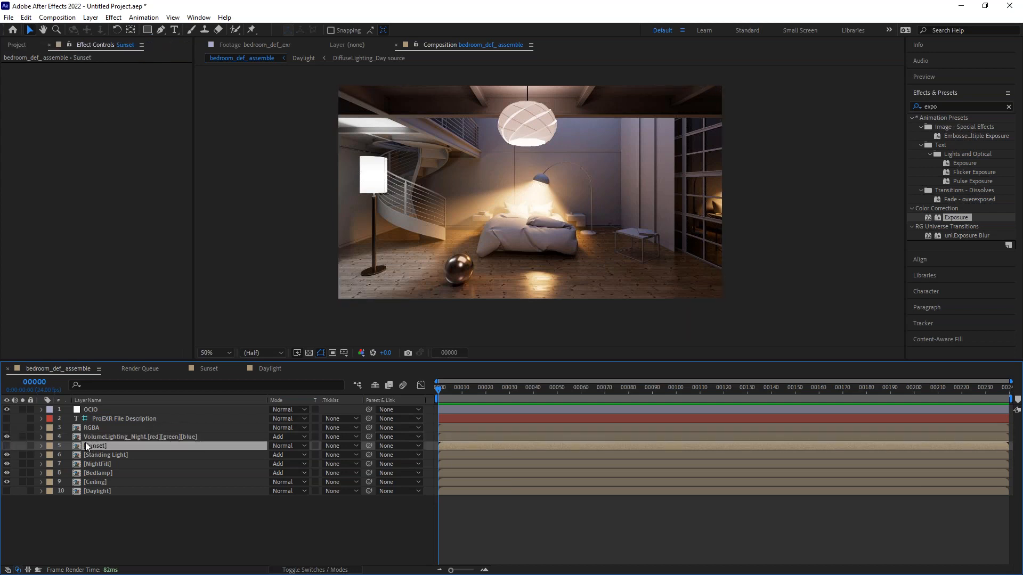
left_click(7, 446)
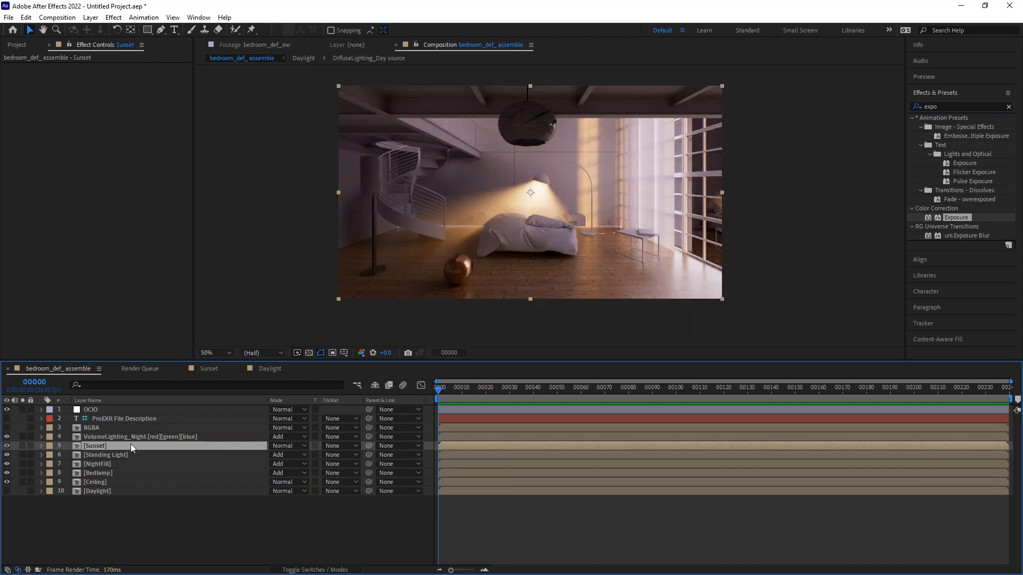
left_click(288, 446)
left_click(322, 220)
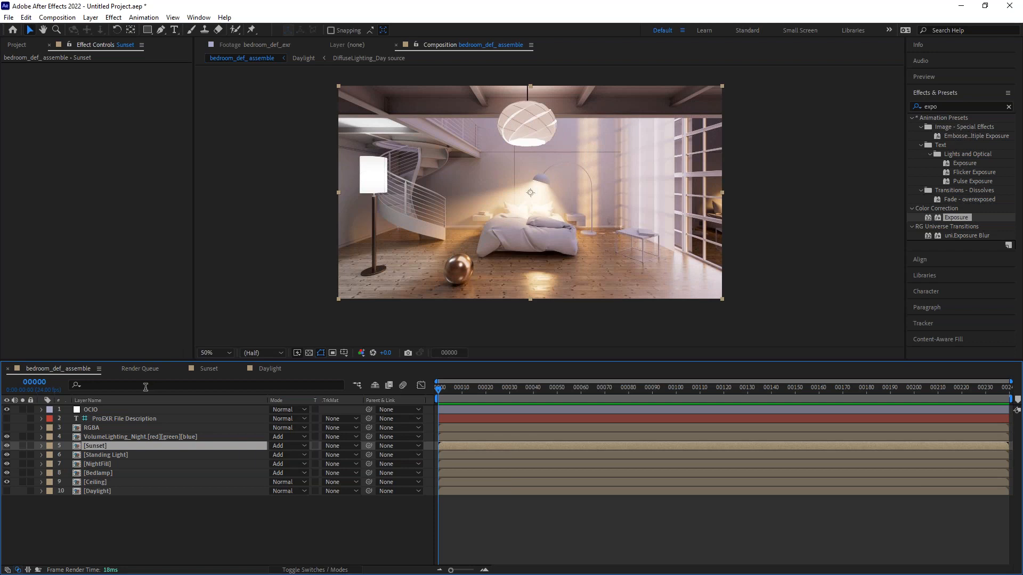
left_click(6, 446)
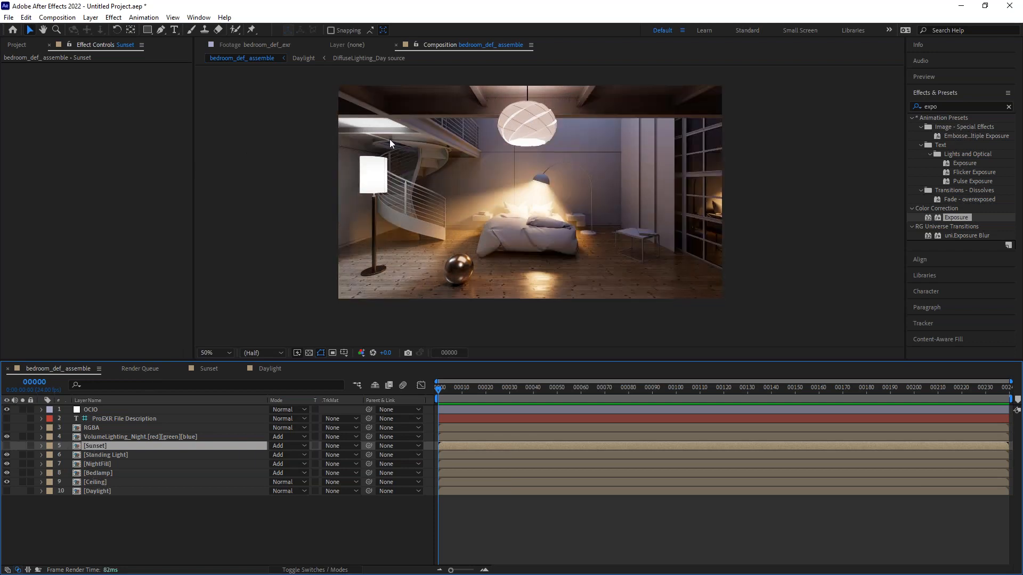
Group the Bedlamp, contact sheet, Ceiling, Daylight, NightFill, Standing Light and Sunset compositions into a new project folder named PRECOMPS.
left_click(16, 45)
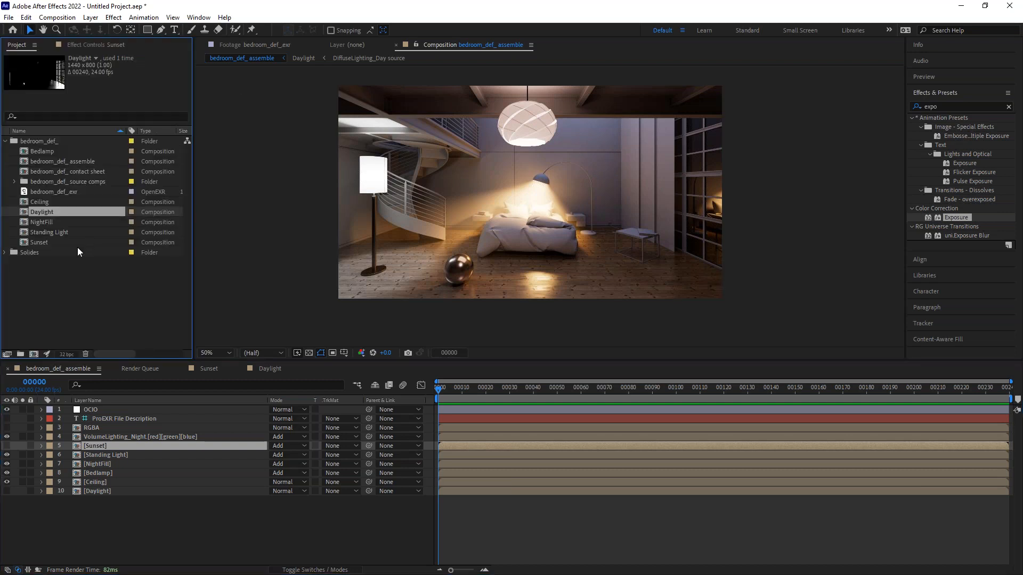
left_click(43, 163)
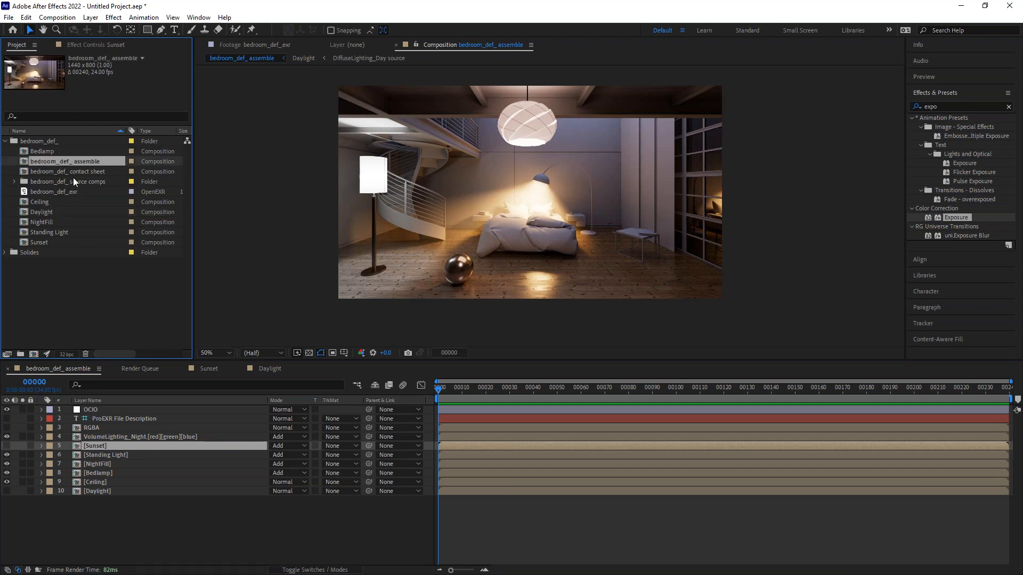
key("Up")
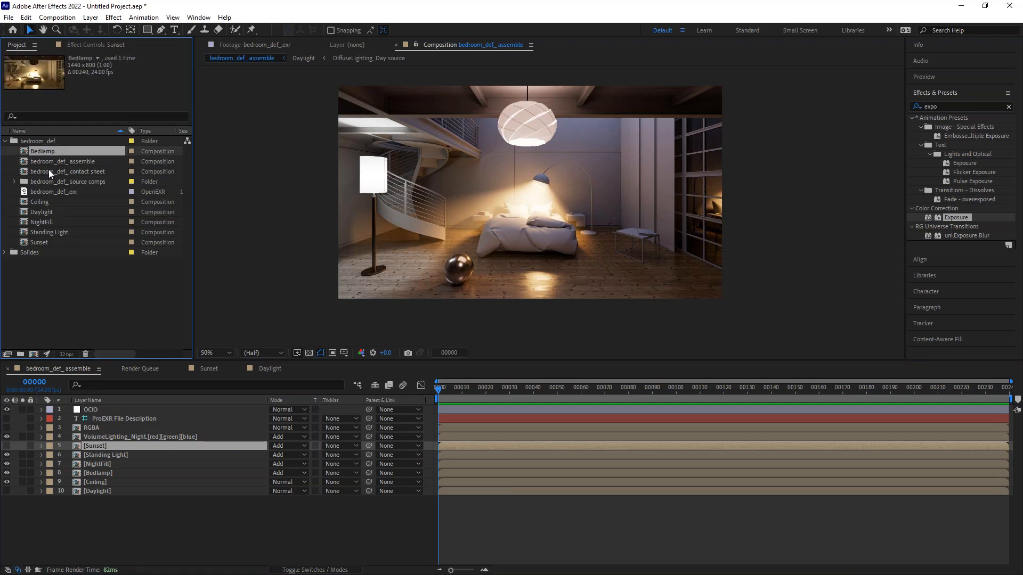
left_click(37, 171, "ctrl")
left_click(40, 202, "ctrl")
left_click(44, 212, "ctrl")
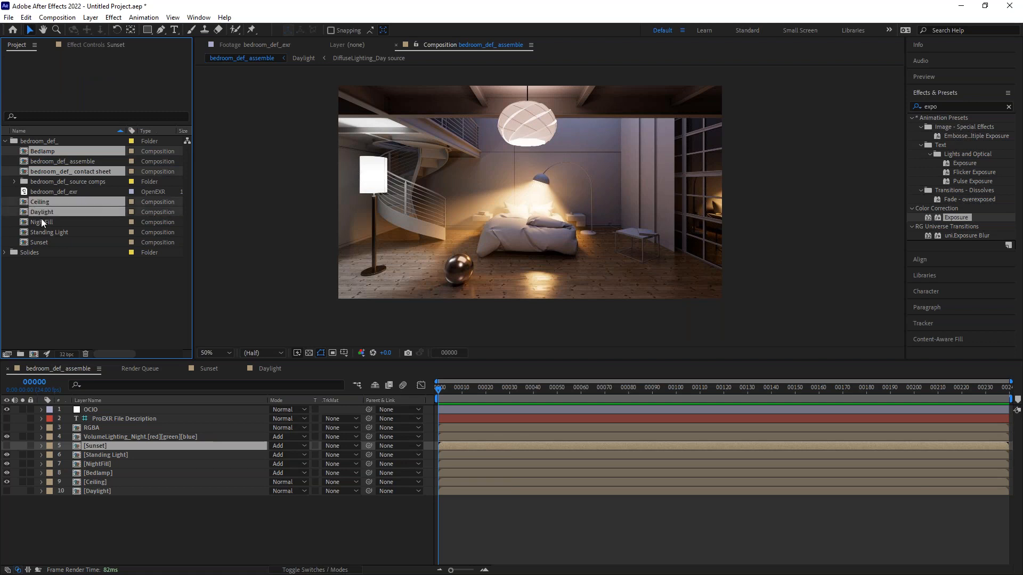
left_click(40, 222, "ctrl")
left_click(46, 232, "ctrl")
left_click(41, 242, "ctrl")
left_click_drag(58, 247, 21, 354)
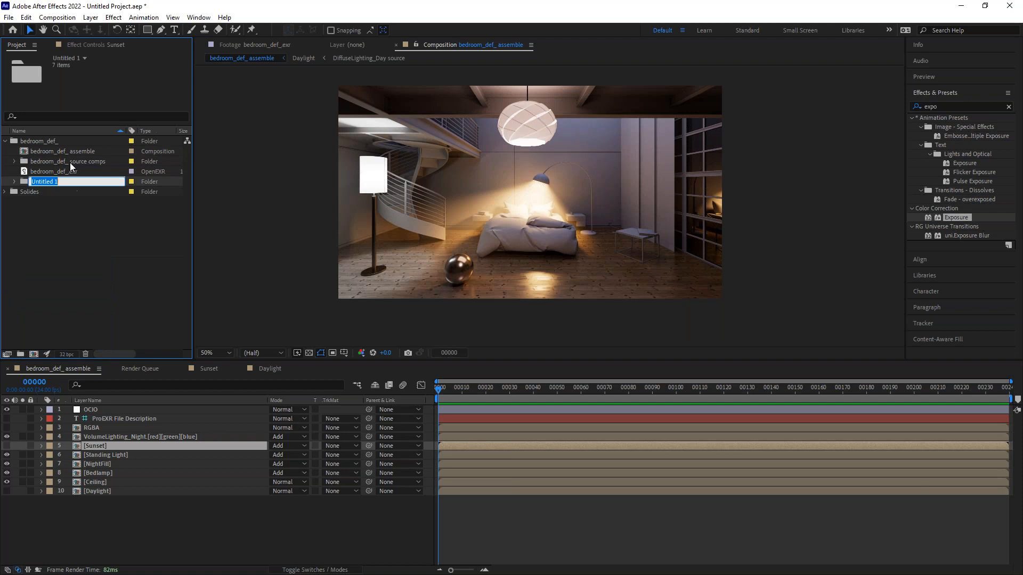
type("PRECOMPS")
key("Return")
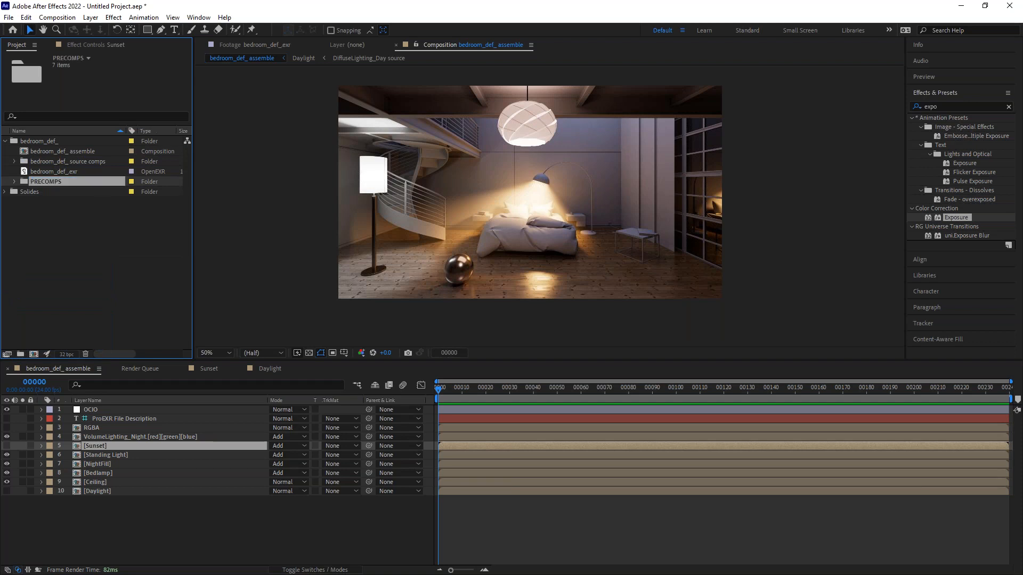
Rename the bedroom_def_ assemble composition as bedroom_night.
left_click(71, 152)
key("Return")
type("bedroom_night")
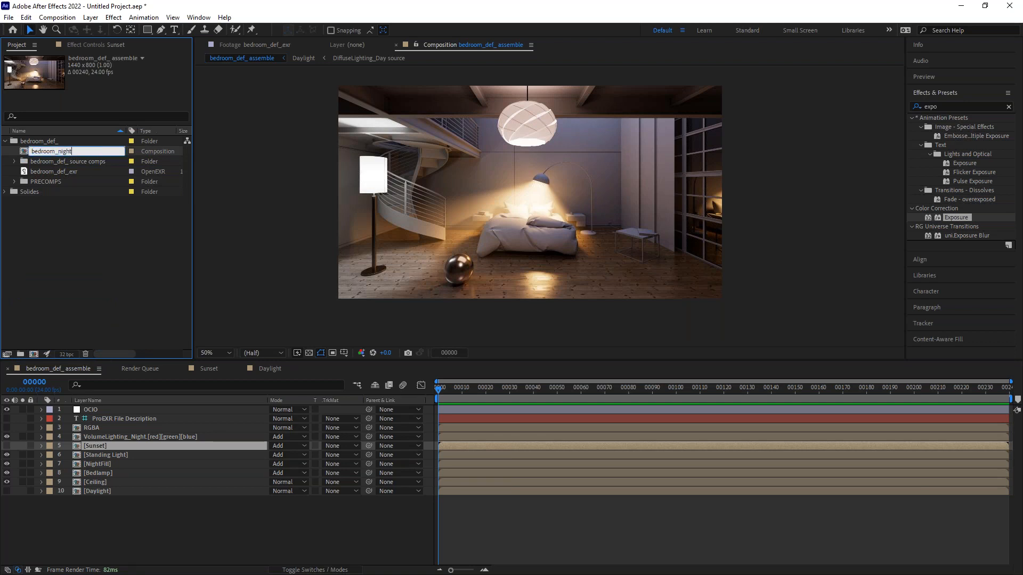
key("Return")
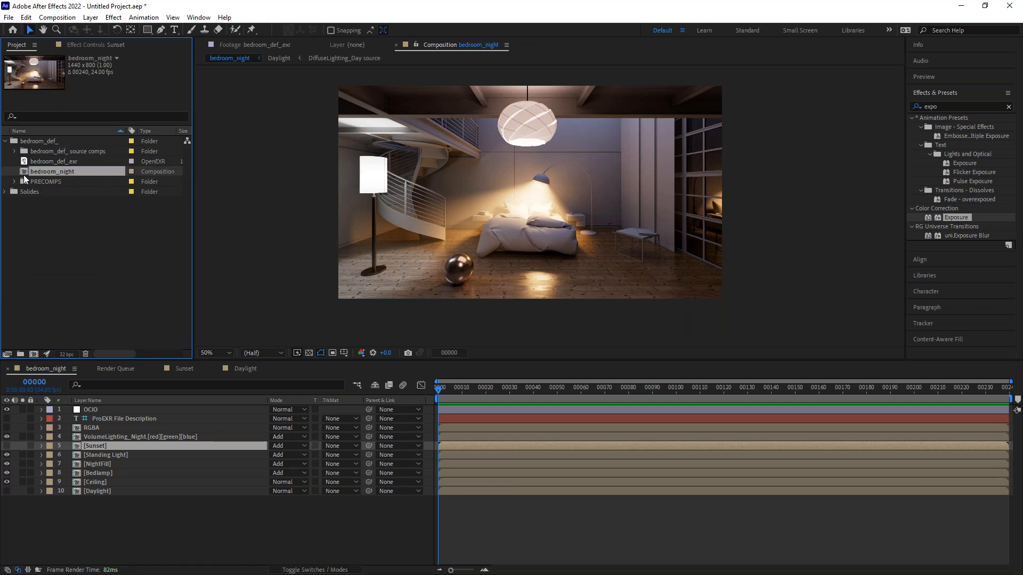
Duplicate the bedroom_night composition and rename the copy as bedroom_sunset.
key("ctrl+d")
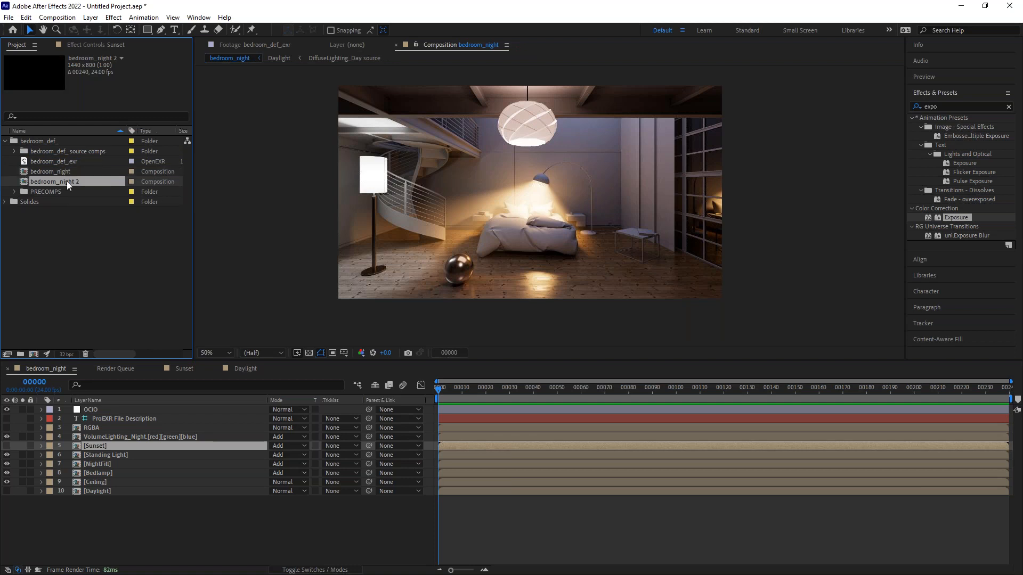
key("Return")
left_click_drag(57, 182, 97, 185)
type("sunet")
key("Return")
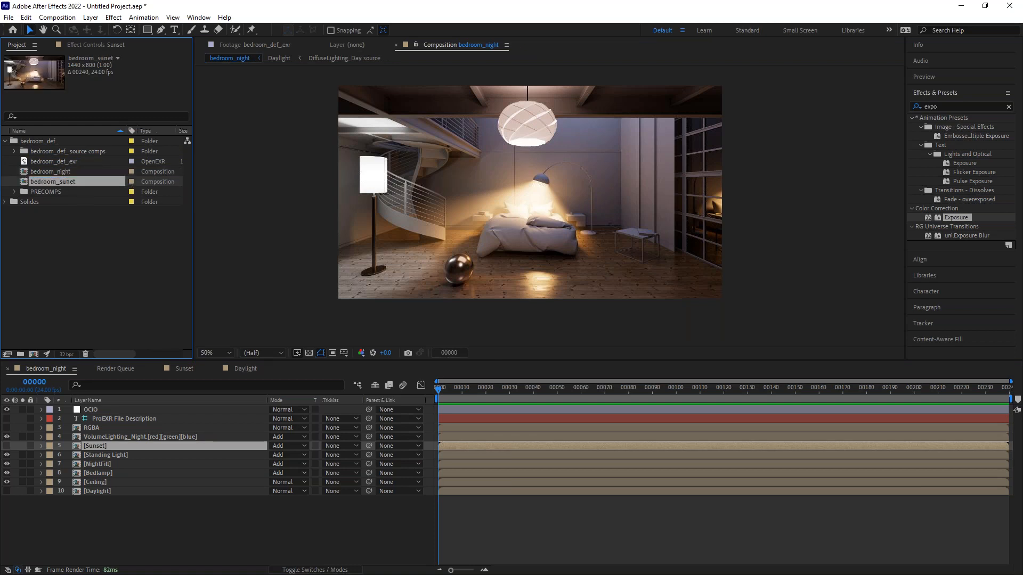
key("Return")
left_click(70, 181)
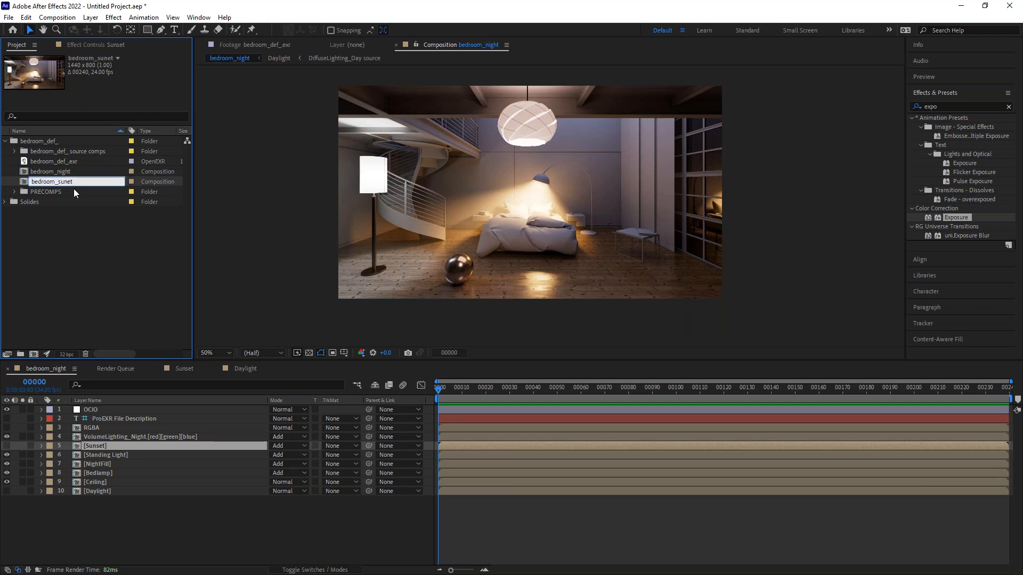
type("s")
key("Return")
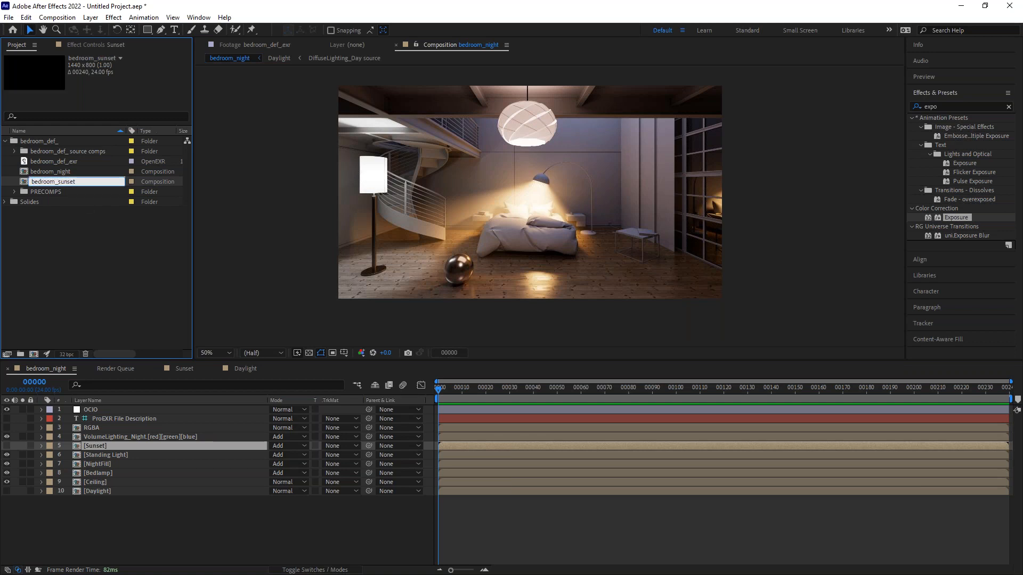
Open the bedroom_sunset composition, make its Sunset layer visible and hide the NightFill layer.
double_click(22, 181)
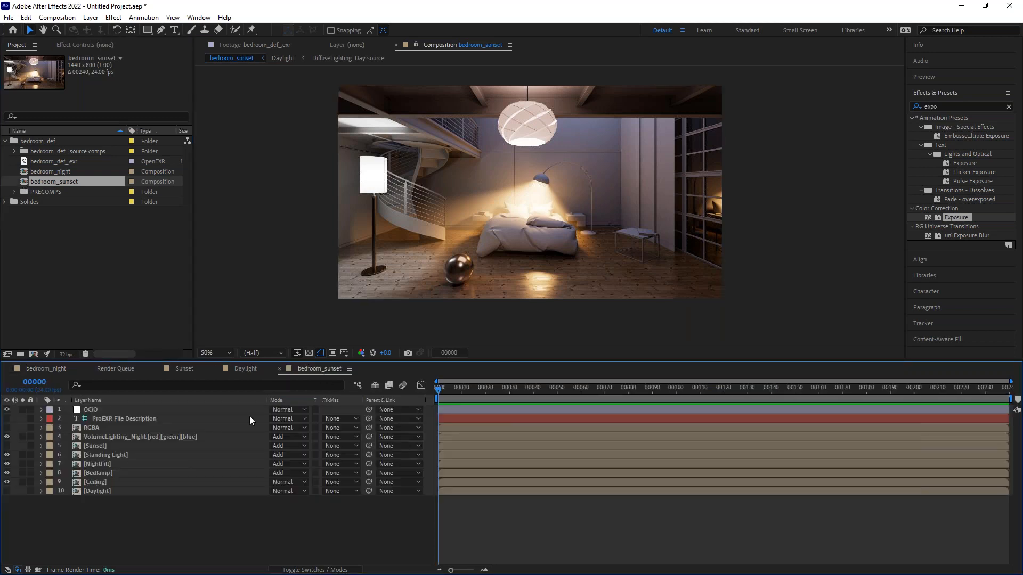
left_click(97, 447)
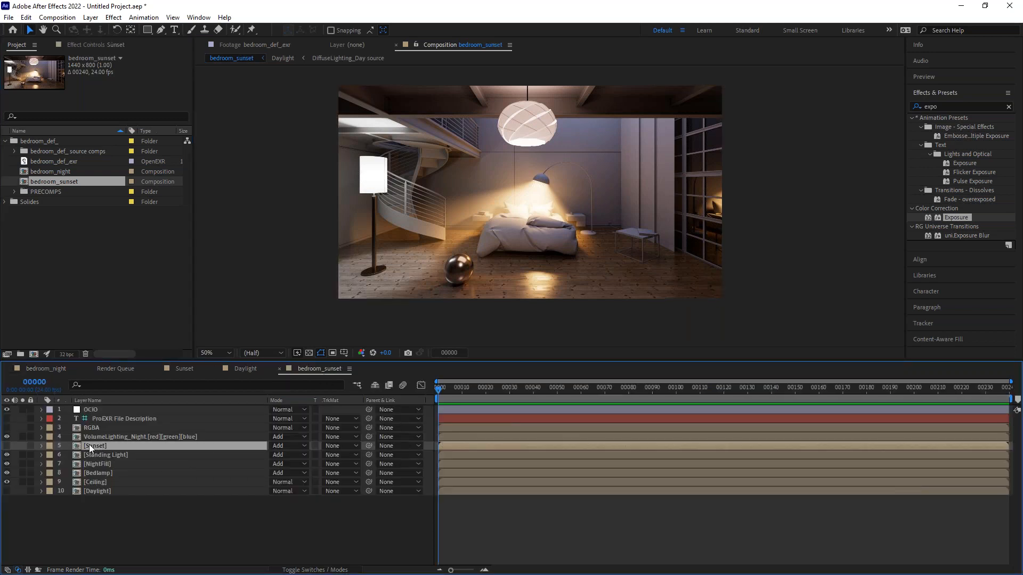
left_click(6, 446)
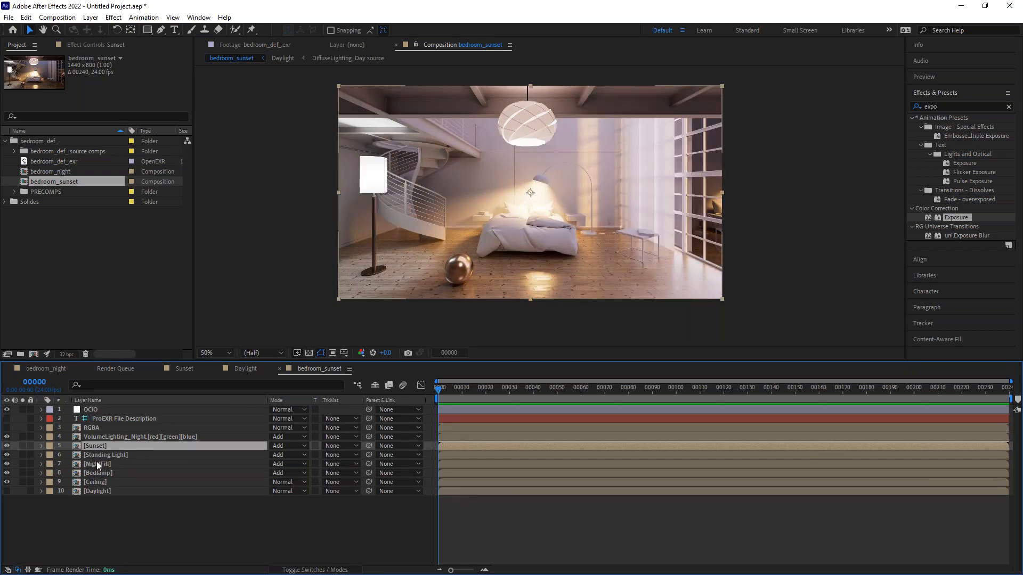
left_click(94, 463)
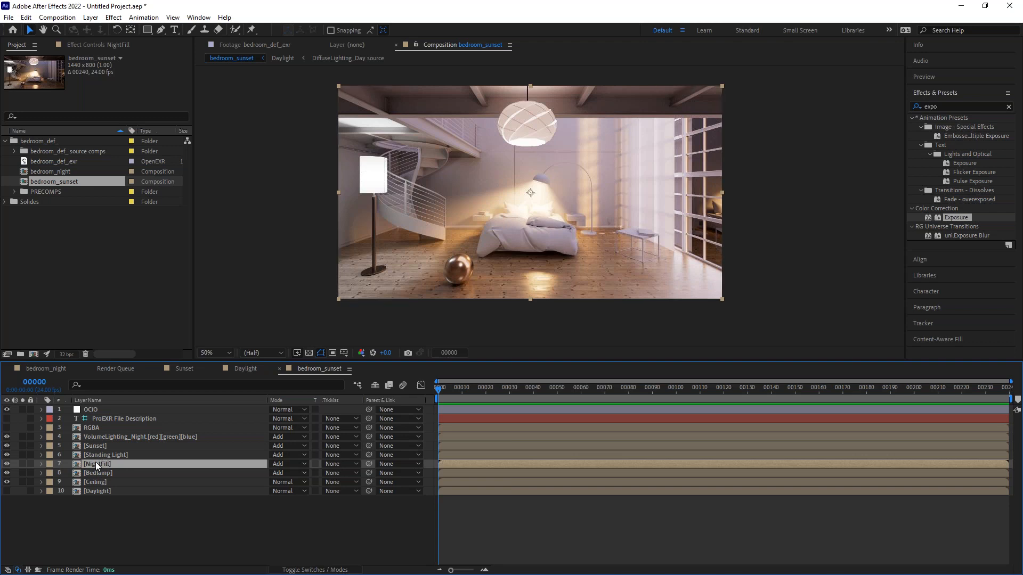
left_click(8, 464)
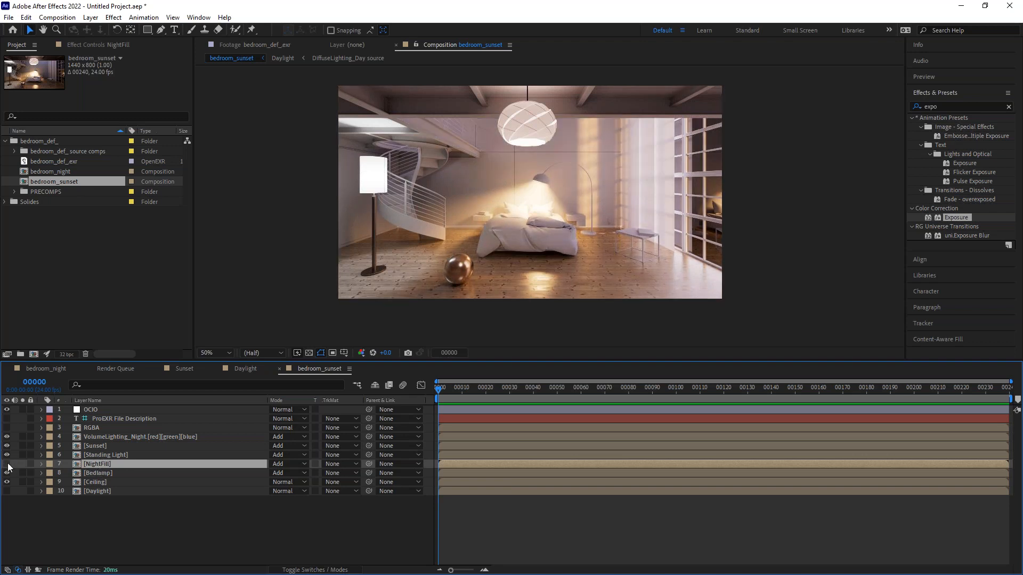
Lower the opacity of the VolumeLighting_Night layer to 31%.
left_click(99, 435)
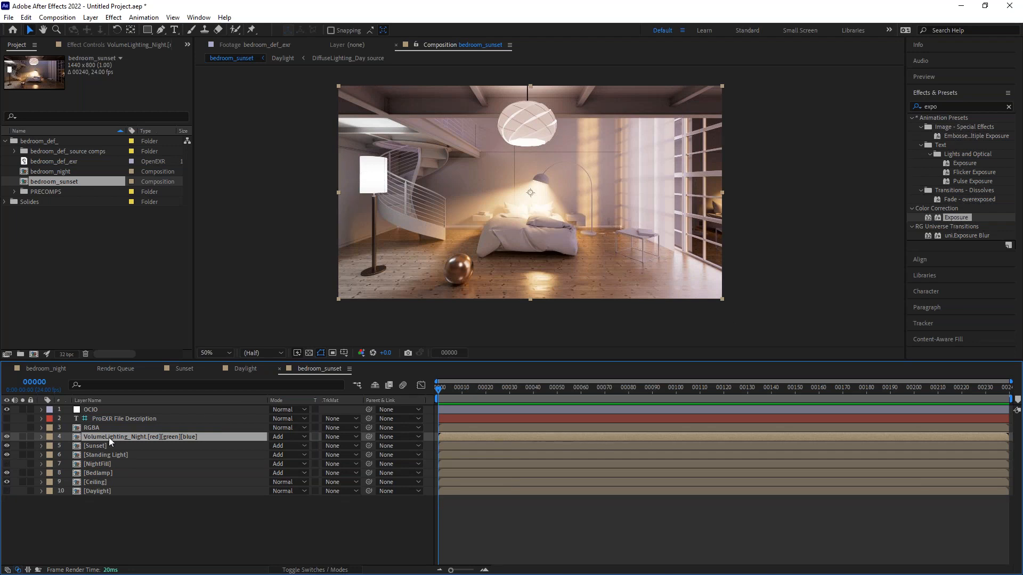
key("t")
mouse_move(247, 449)
left_mouse_down()
mouse_move(229, 448)
mouse_move(240, 448)
left_mouse_up()
key("Return")
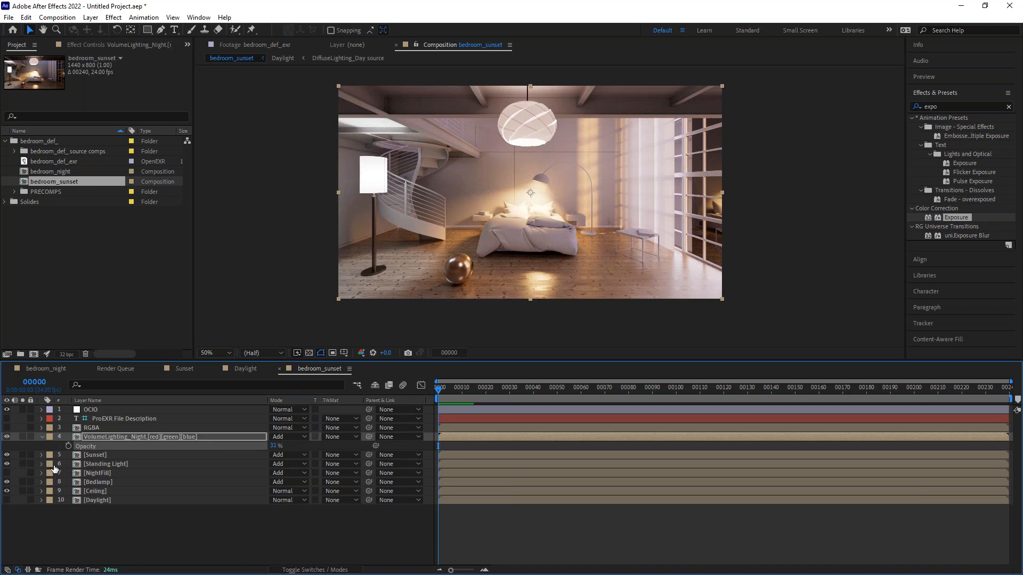
Lower the opacity of the Bedlamp layer to 39%.
left_click(91, 484)
key("t")
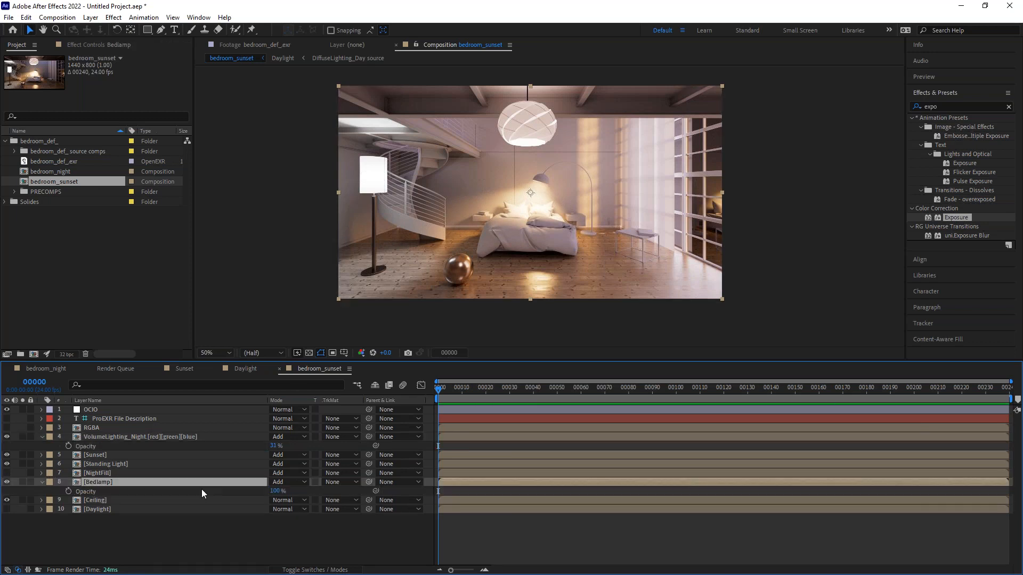
left_click(275, 491)
type("30")
key("Return")
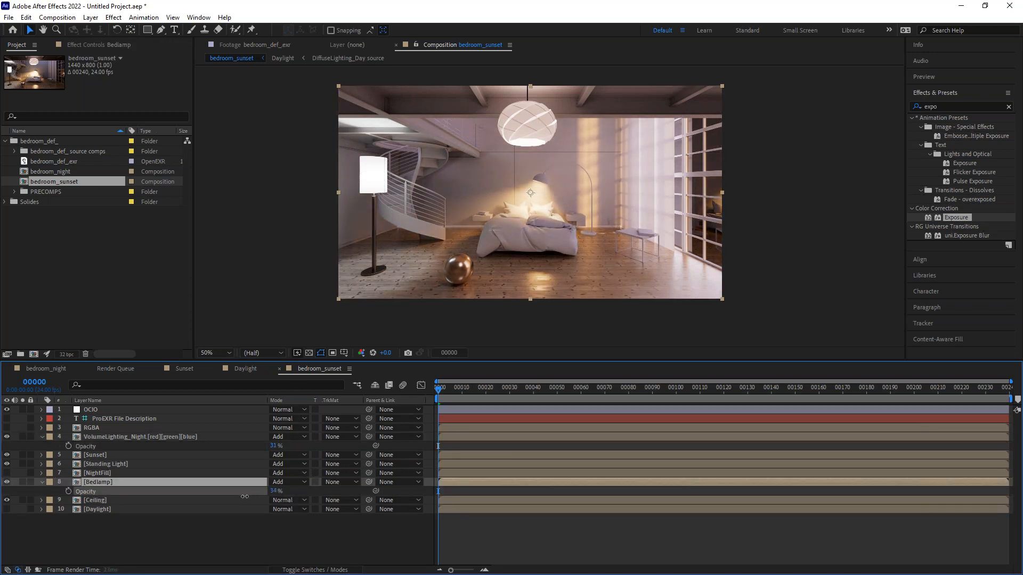
Lower the opacity of the Ceiling layer to 59%.
left_click(94, 501)
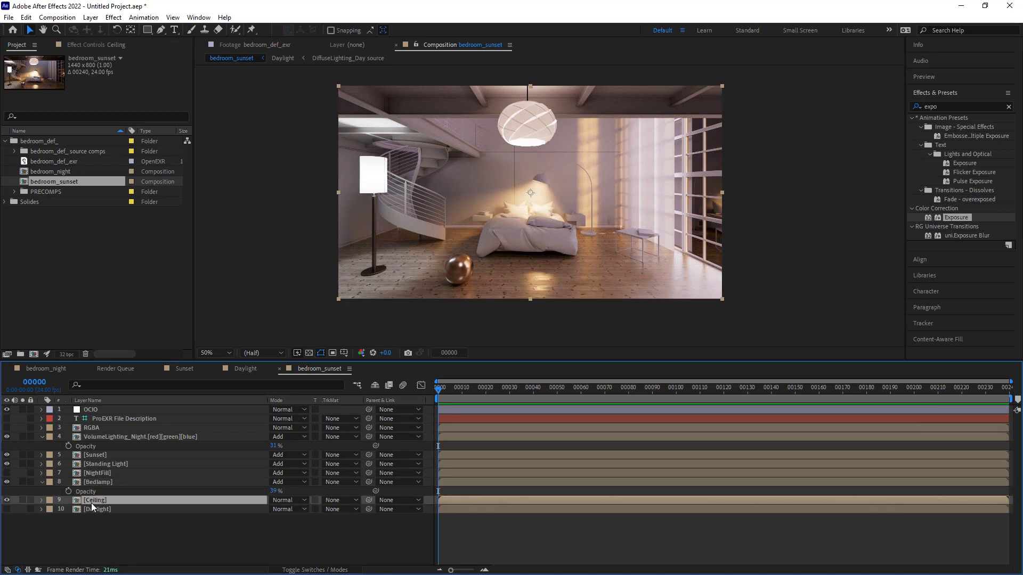
key("t")
left_click_drag(274, 510, 233, 509)
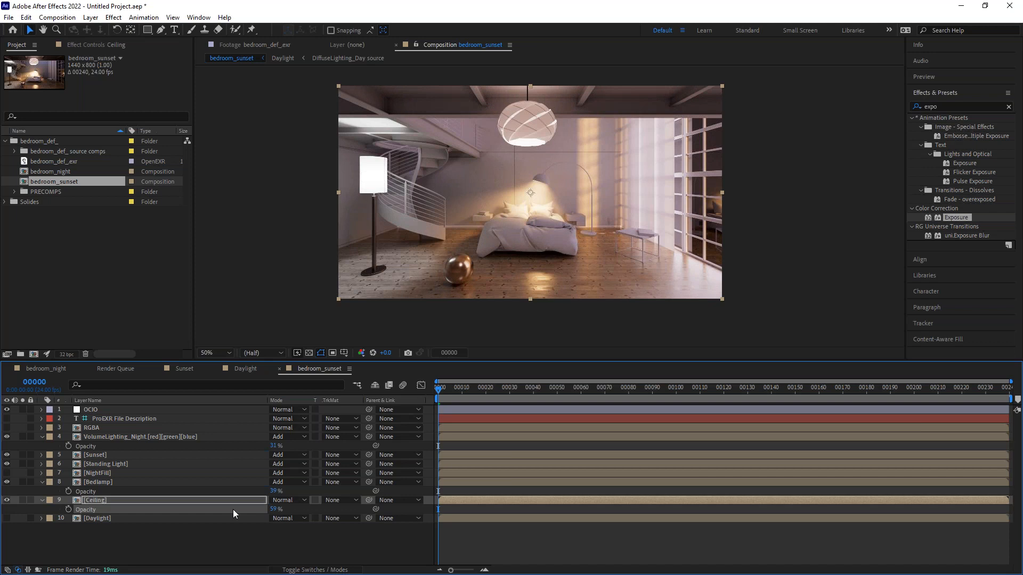
Lower the opacity of the Standing Light layer to 32%.
left_click(102, 517)
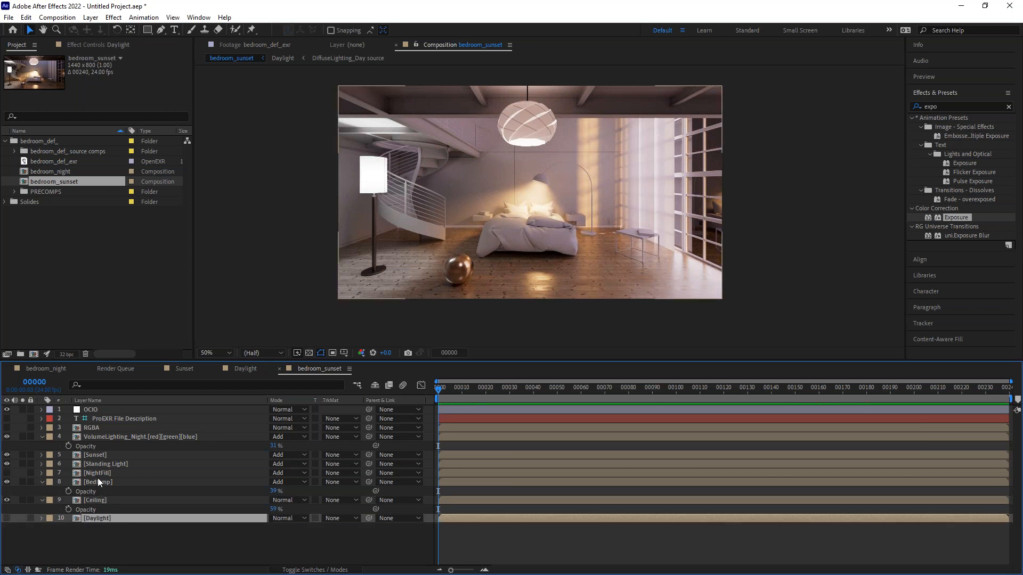
left_click(98, 473)
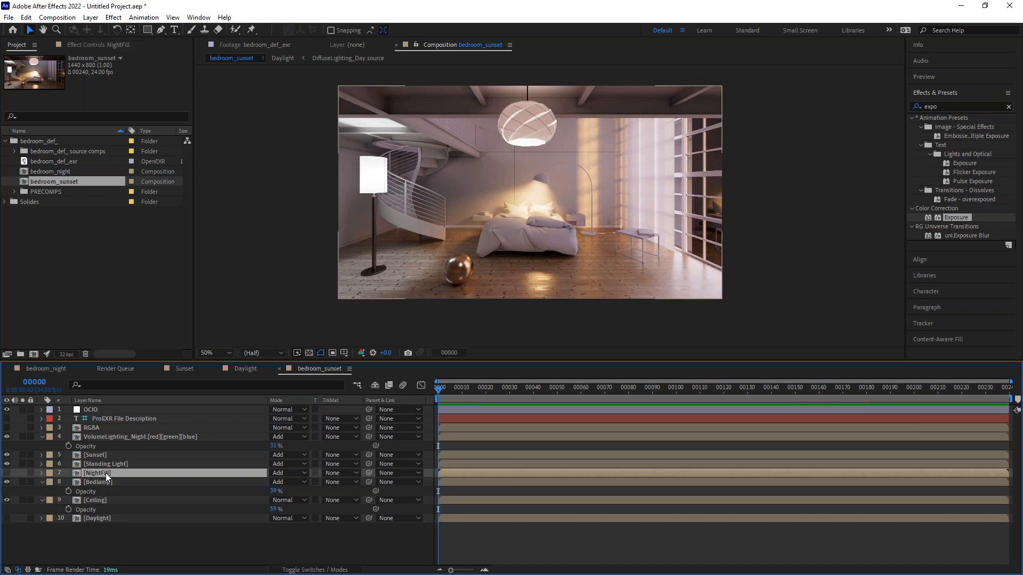
left_click(101, 464)
key("t")
left_click_drag(276, 473, 247, 477)
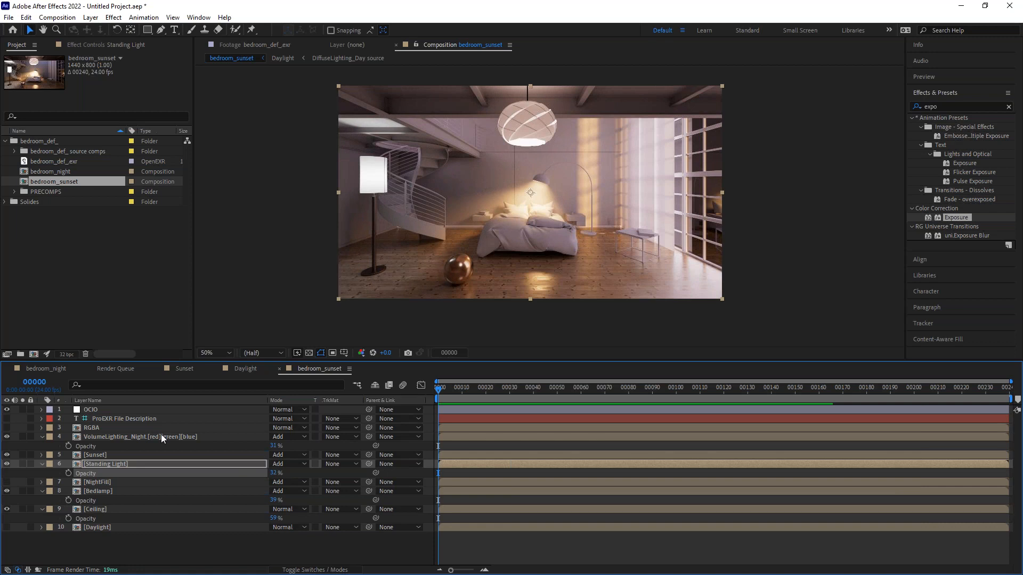
Apply the Exposure effect to the Sunset layer with Exposure 0.61 and Gamma Correction 0.83.
left_click(94, 455)
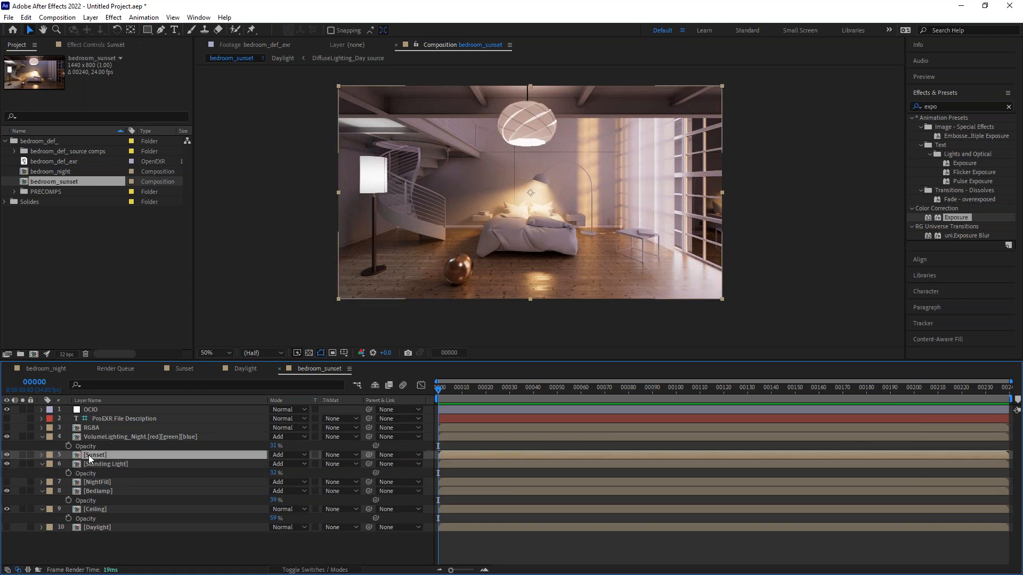
double_click(955, 217)
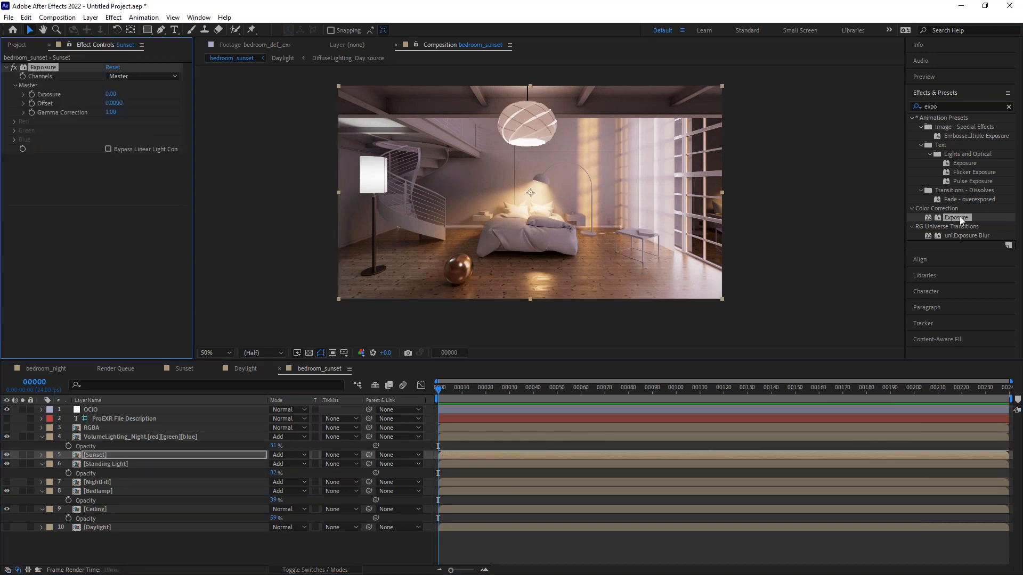
left_click_drag(111, 112, 135, 88)
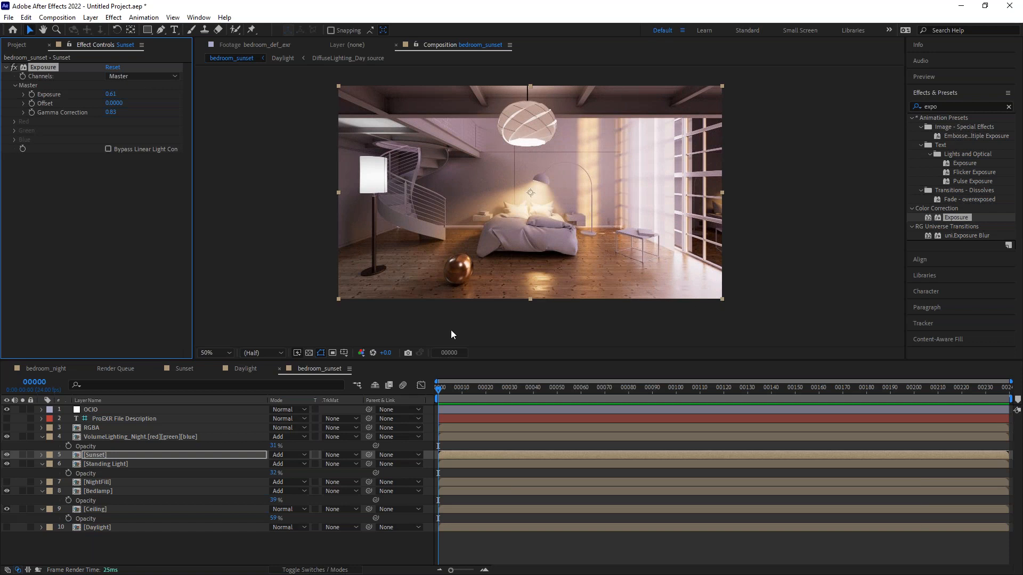
Check the window areas of bedroom_sunset and bedroom_night against the transparency grid.
left_click(309, 353)
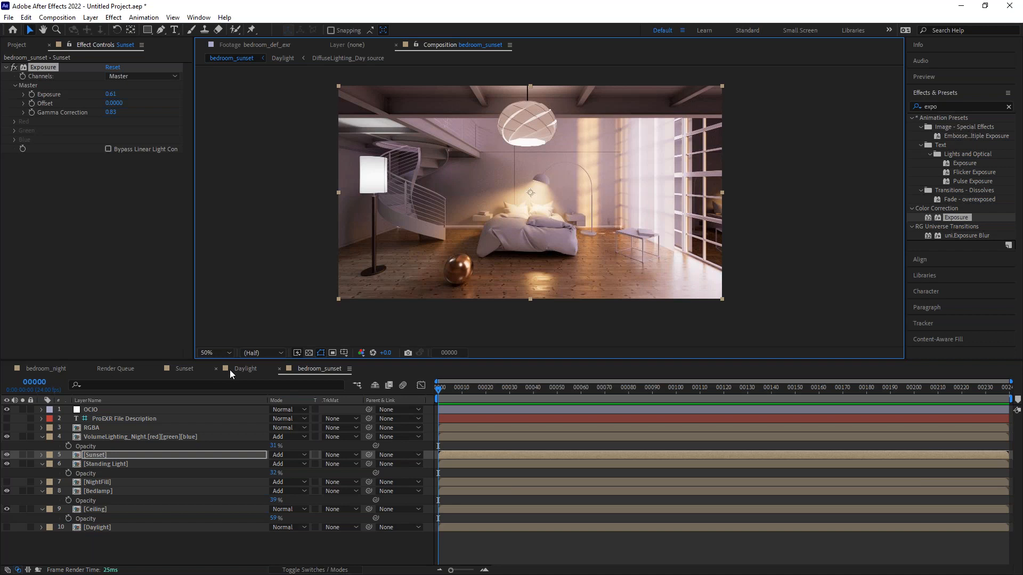
left_click(42, 370)
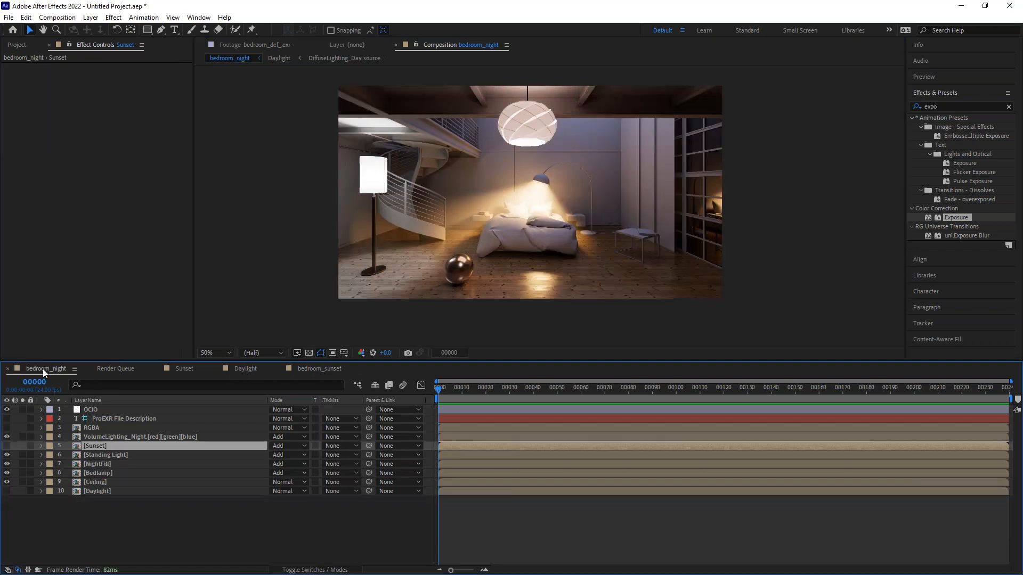
left_click(311, 354)
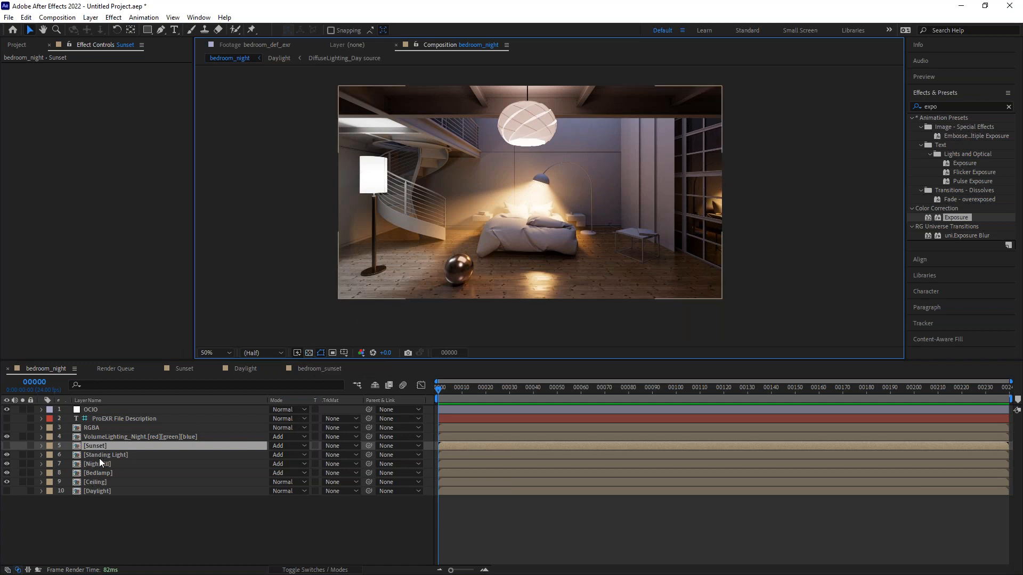
left_click(95, 474)
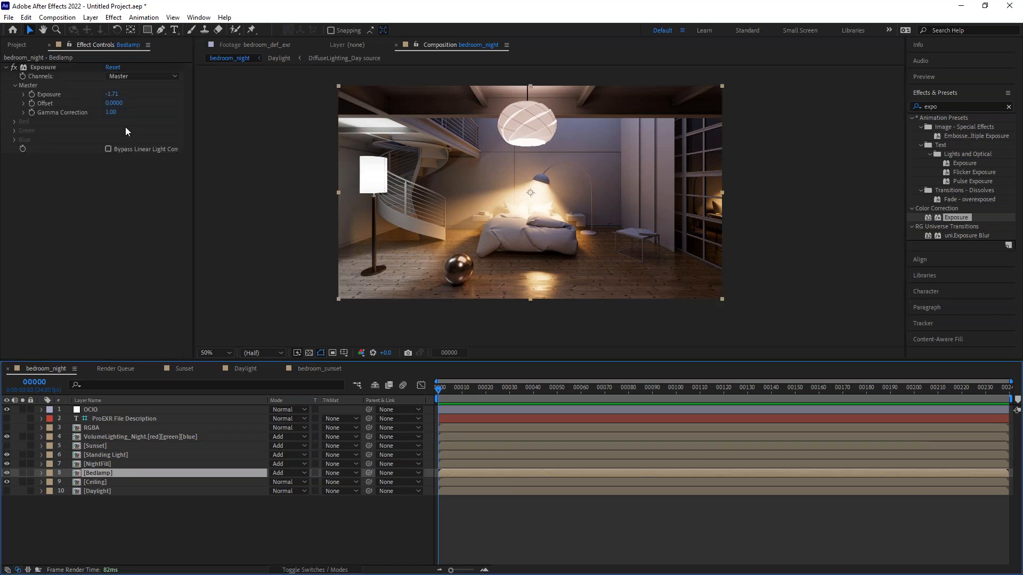
View the bedroom_def_.exr footage against the transparency grid and return to the bedroom_night composition.
left_click(17, 45)
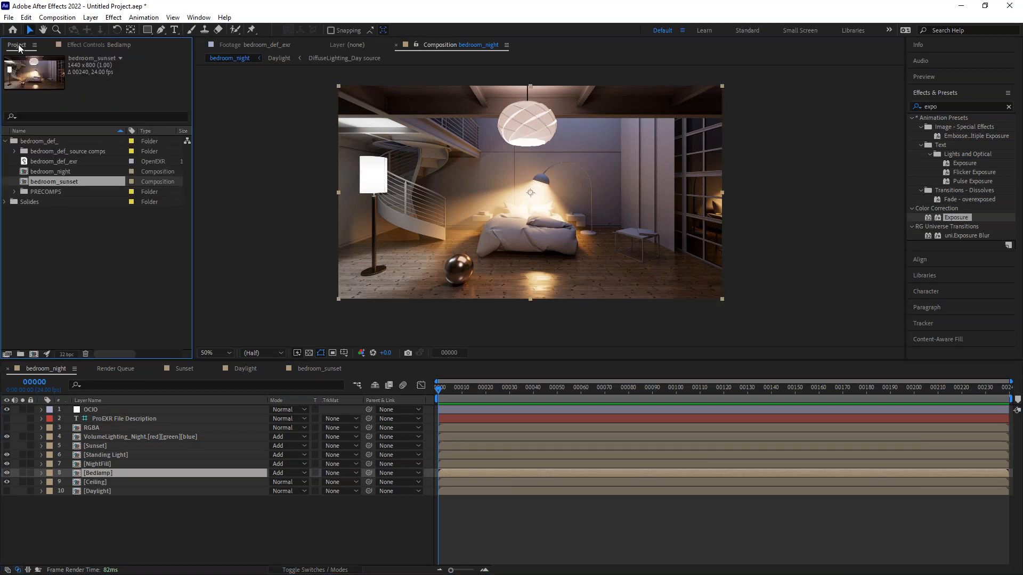
left_click(30, 162)
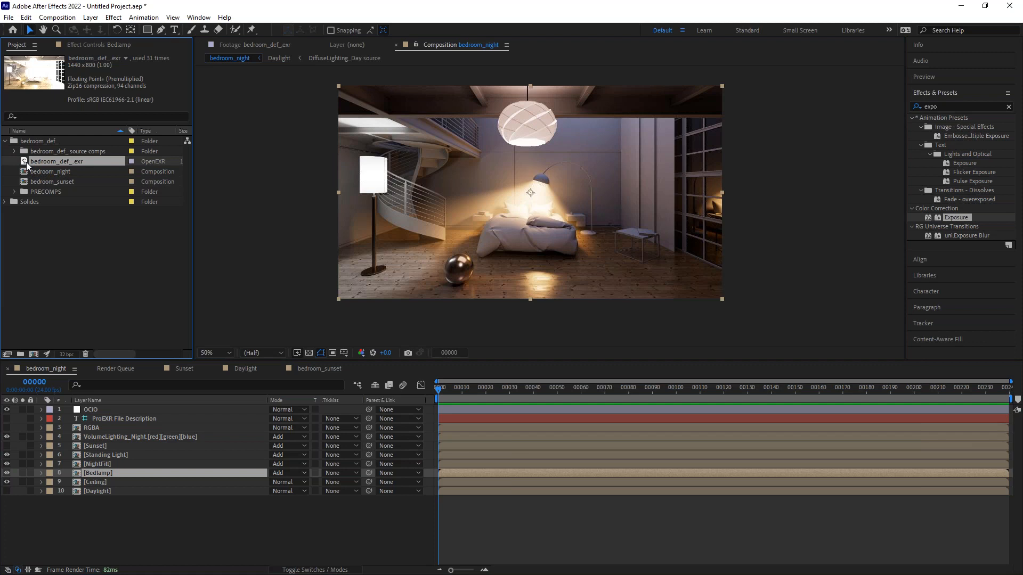
double_click(27, 162)
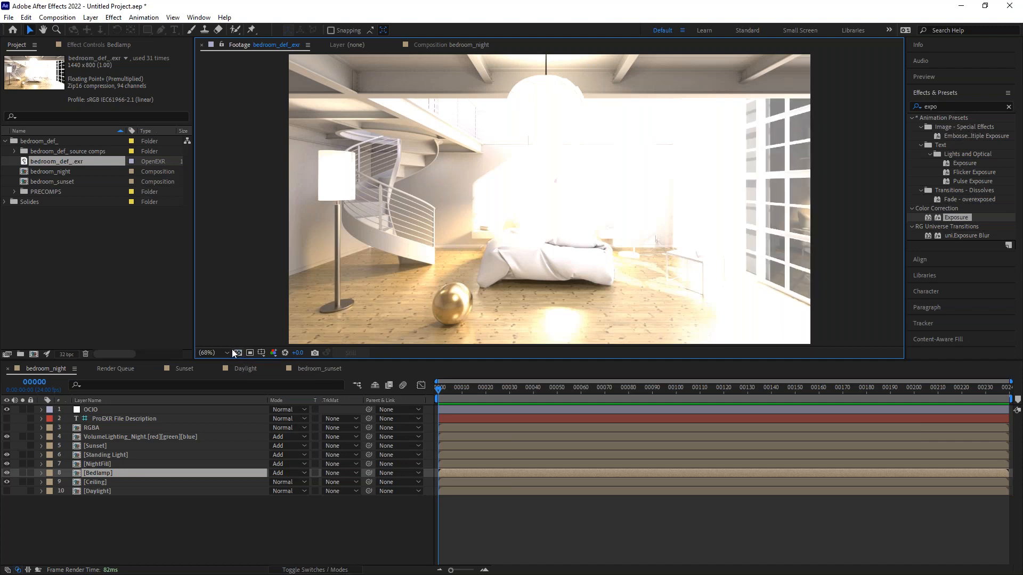
left_click(238, 353)
left_click(96, 209)
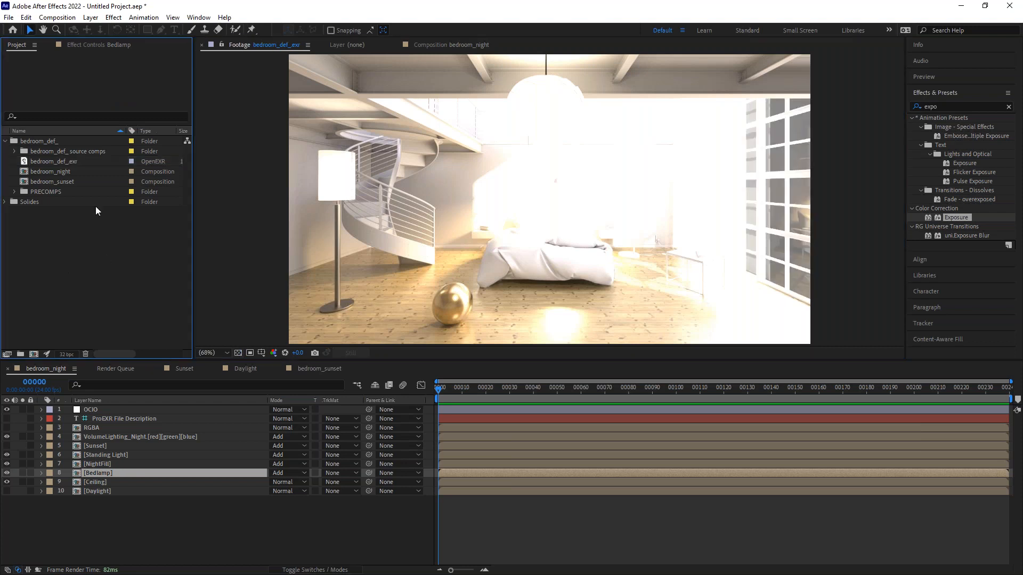
left_click(448, 45)
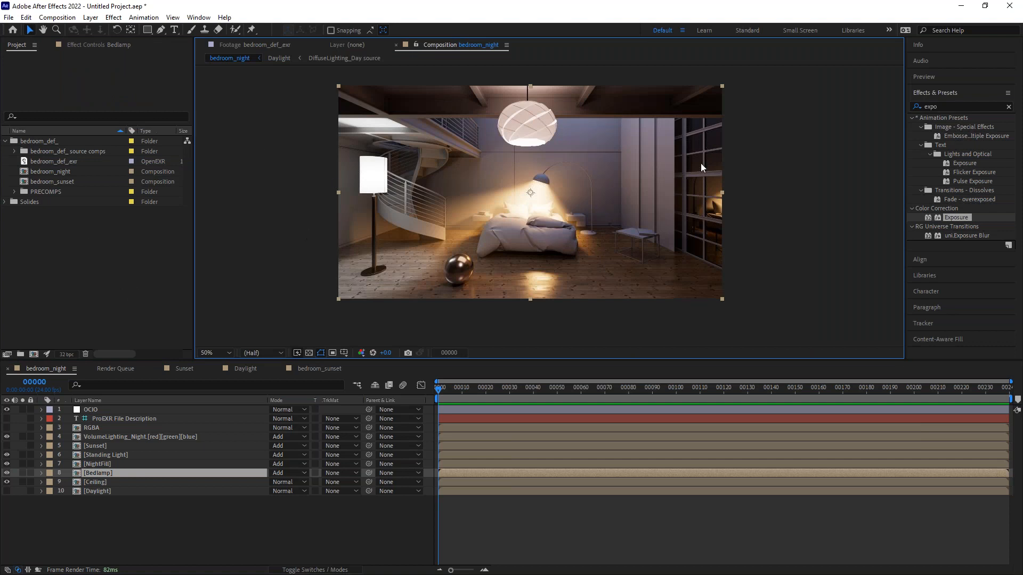
Import panorama_ville.jpg from the project's after folder.
double_click(64, 257)
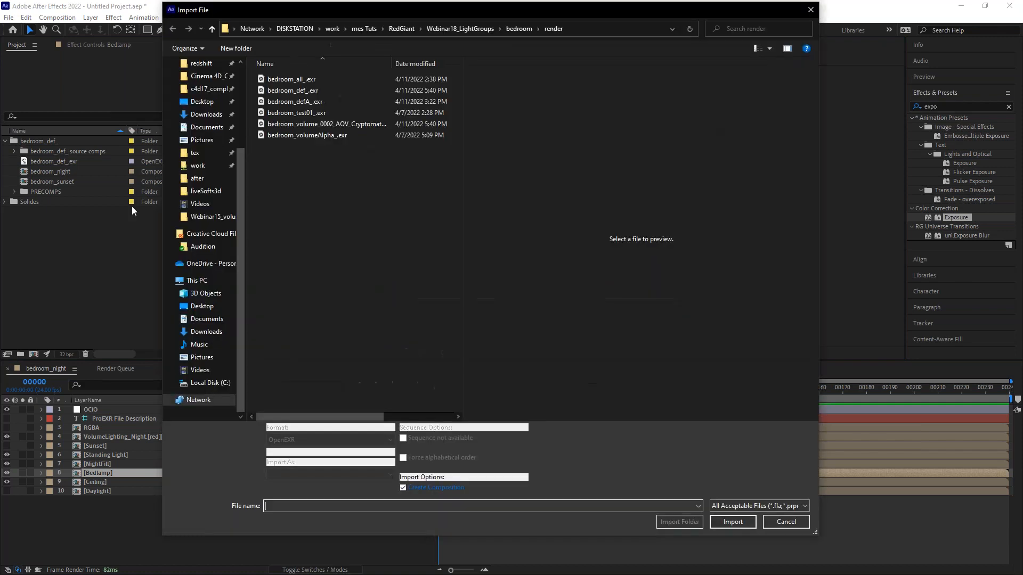
left_click(472, 27)
double_click(272, 79)
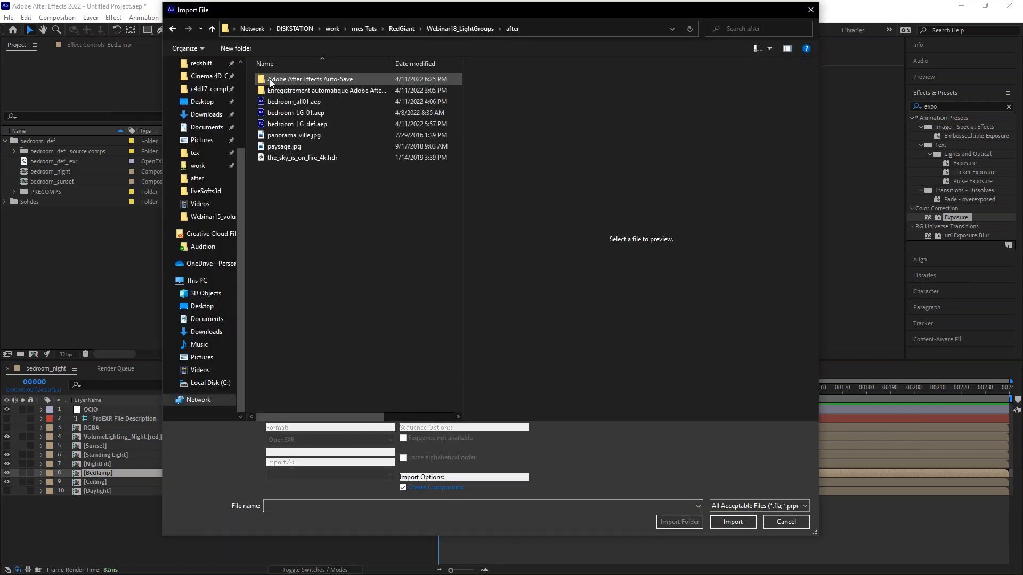
left_click(292, 134)
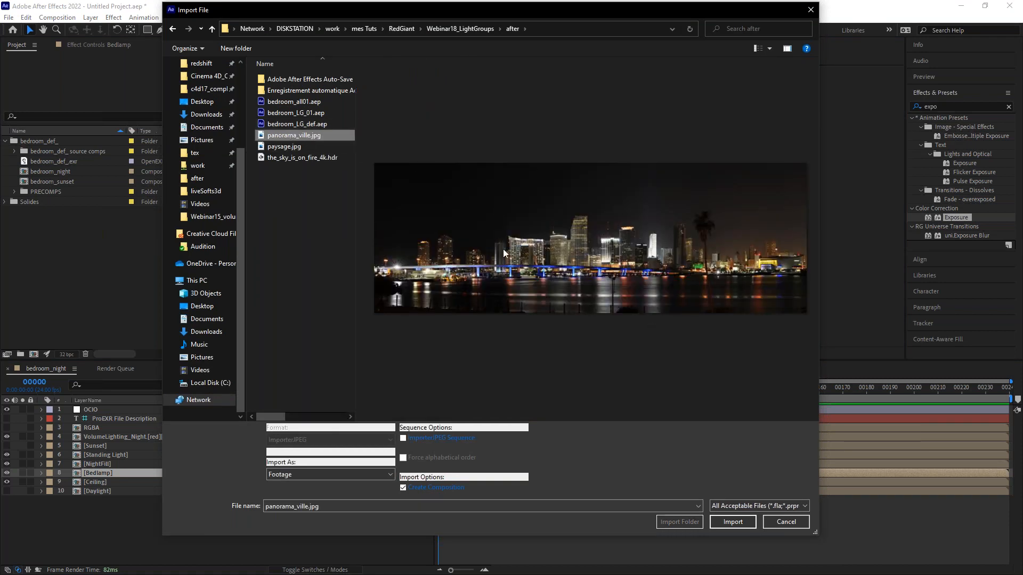
double_click(285, 135)
Delete the panorama_ville composition, keeping only the imported image.
left_click(33, 212)
left_click(36, 204)
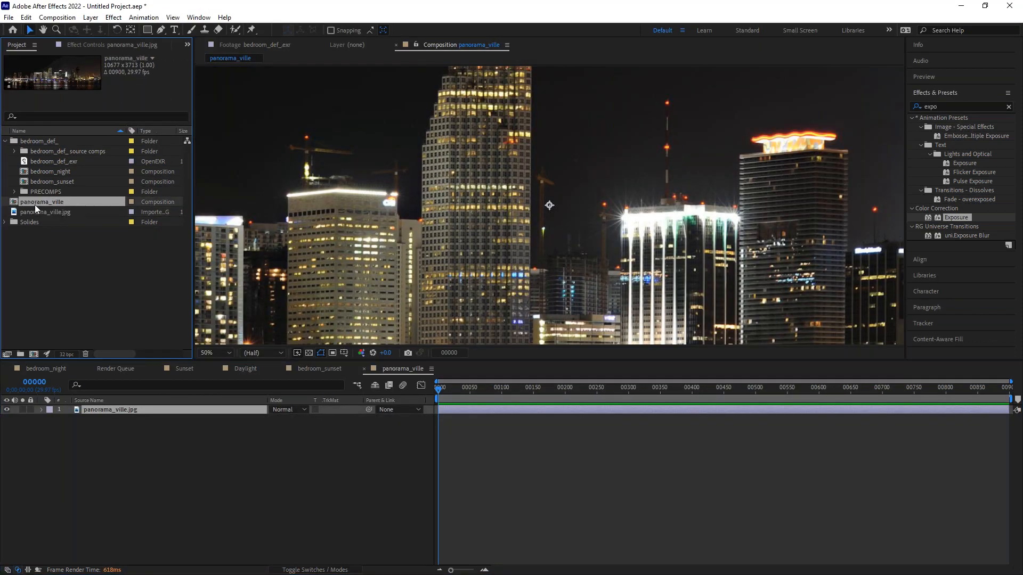
key("Delete")
key("Return")
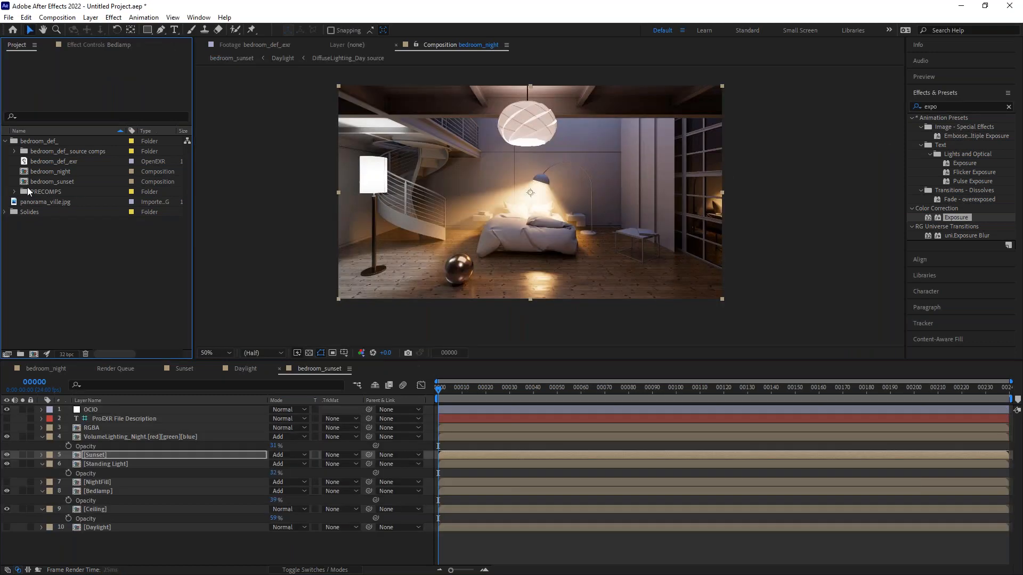
Place panorama_ville.jpg below all other layers in bedroom_night and check it briefly in solo.
left_click(316, 369)
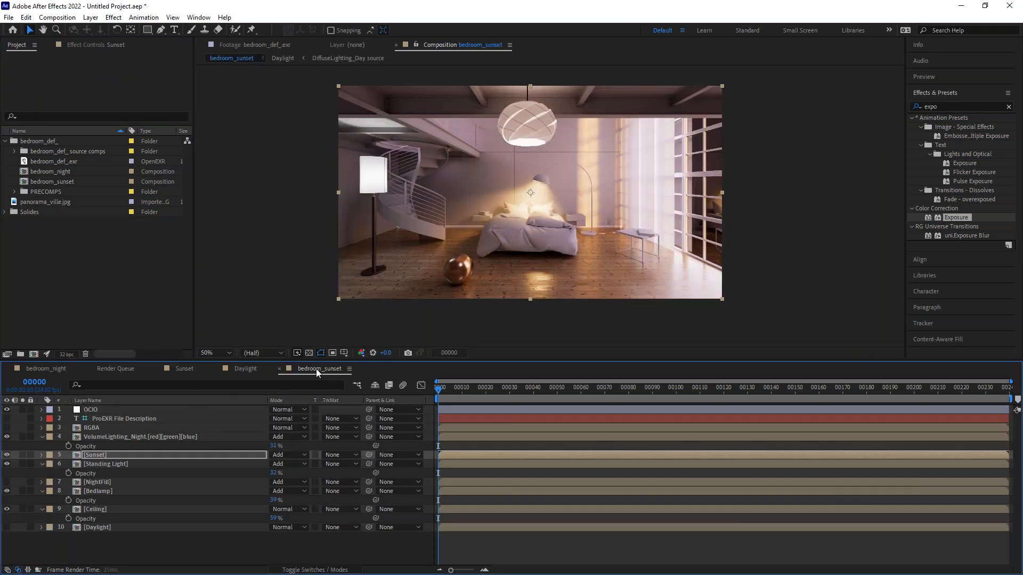
left_click(41, 369)
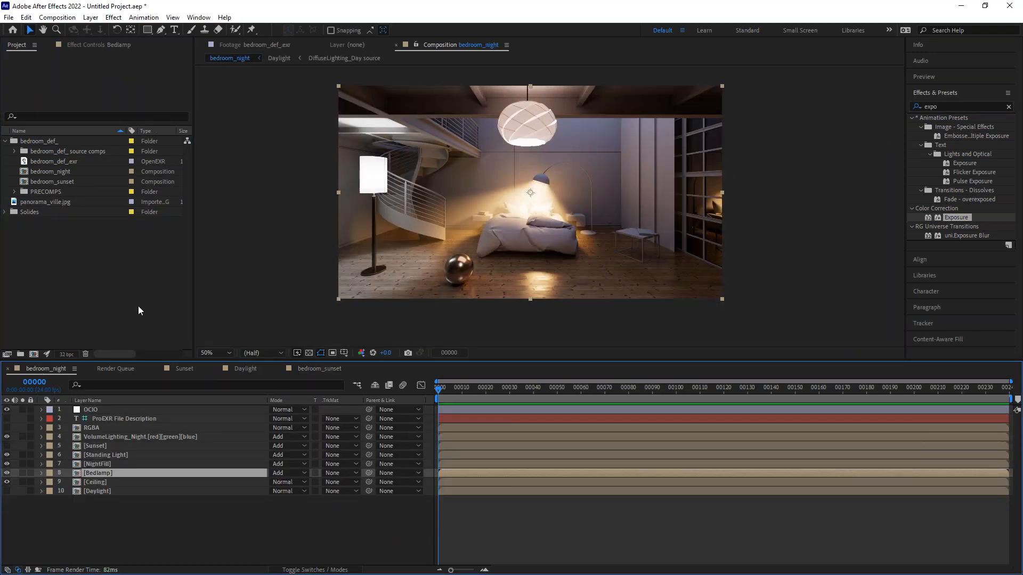
left_click_drag(31, 203, 94, 512)
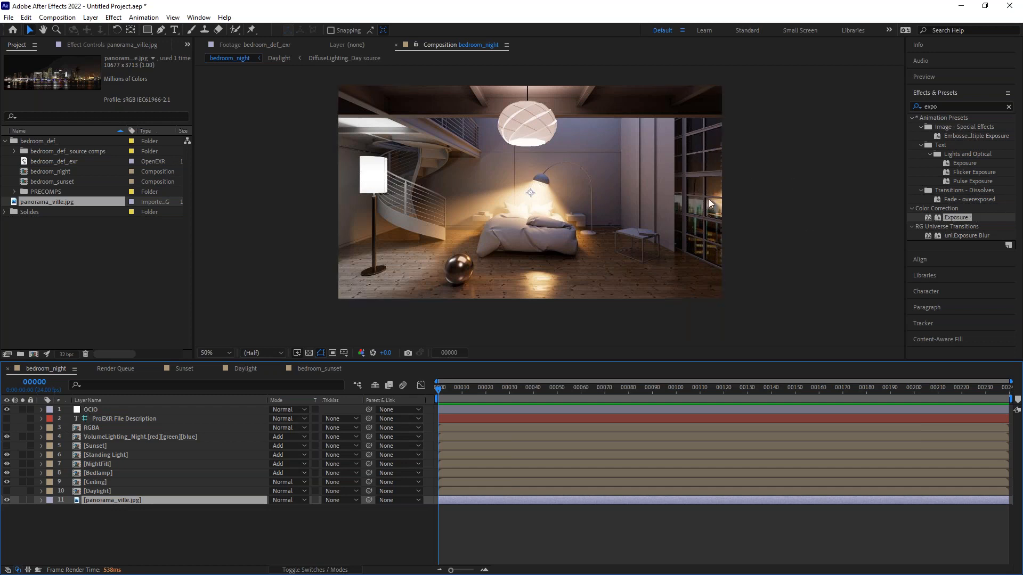
left_click(21, 500)
left_click(23, 500)
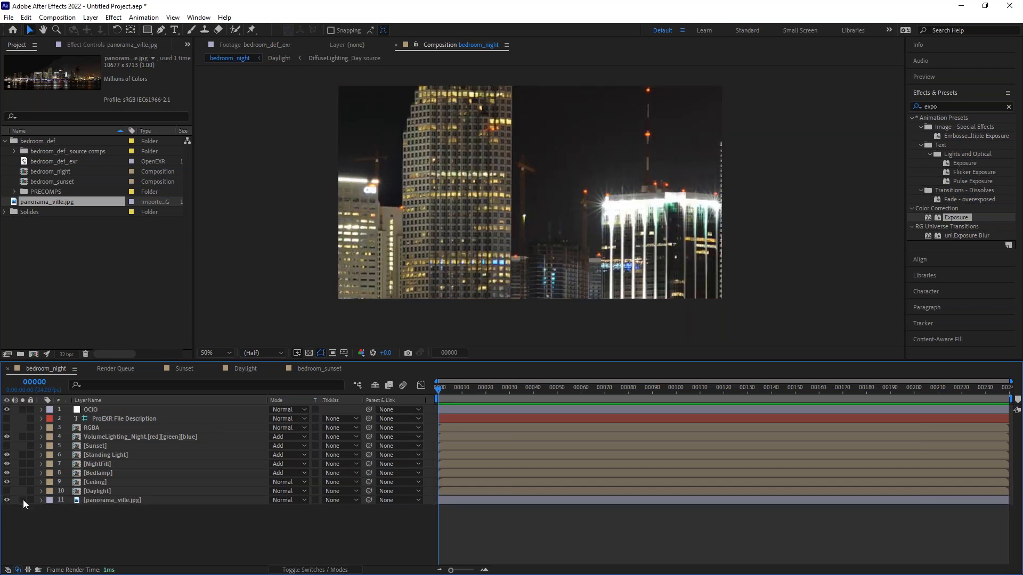
left_click(23, 500)
Apply the Exposure effect to the panorama_ville.jpg layer and raise its Exposure to 2.91.
left_click_drag(959, 219, 703, 174)
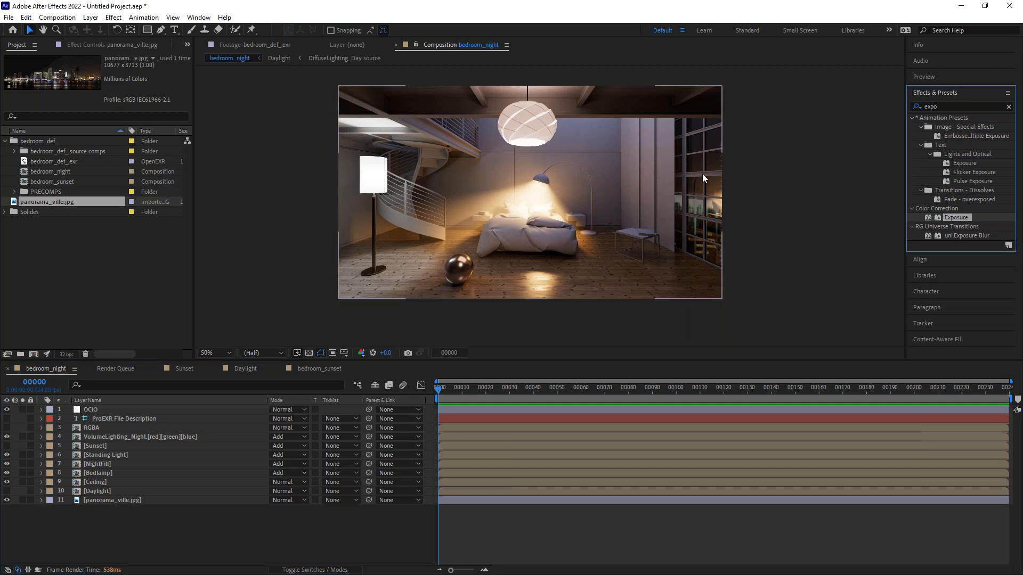
left_click_drag(383, 113, 107, 68)
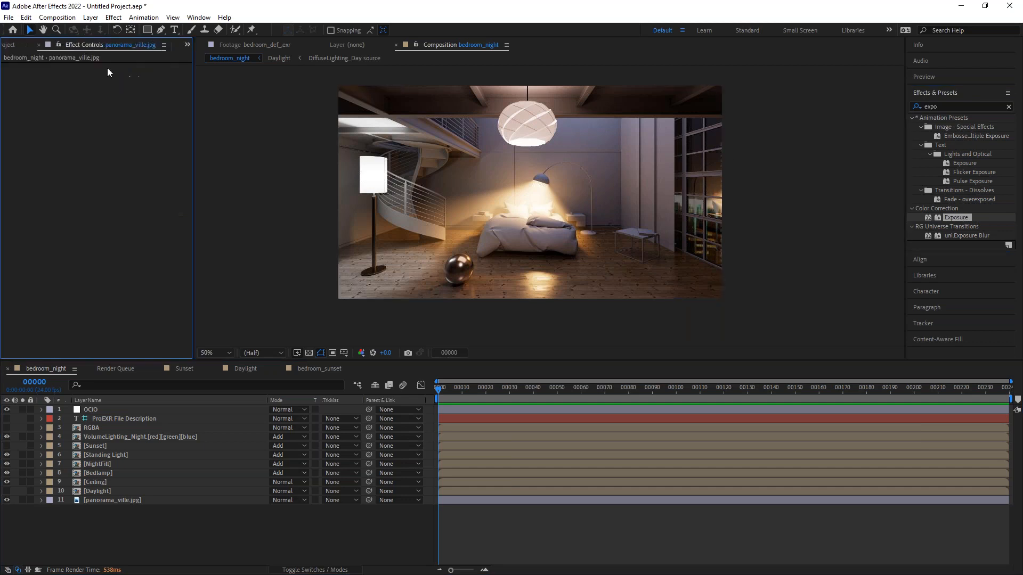
left_click(109, 501)
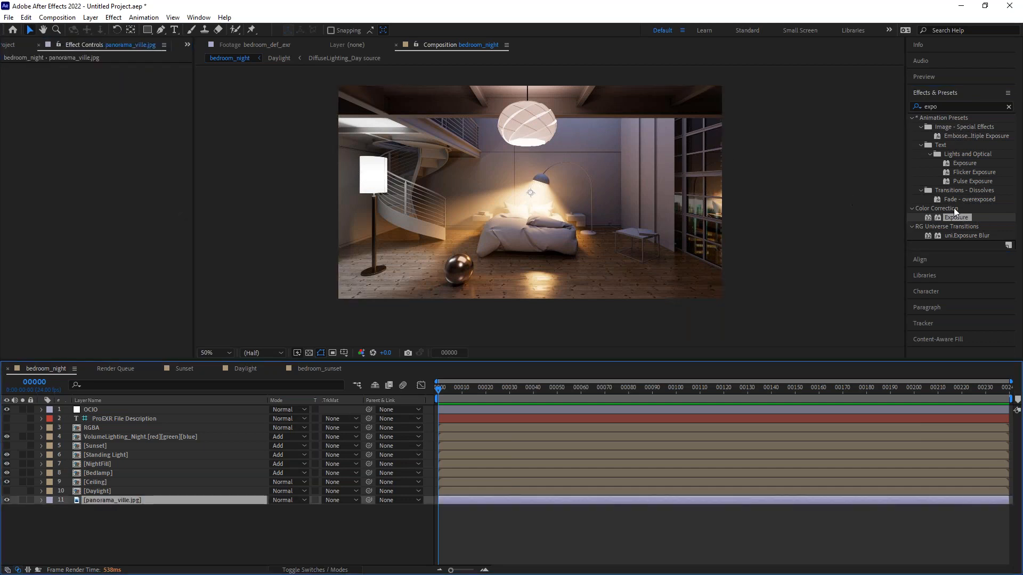
left_click_drag(957, 218, 133, 501)
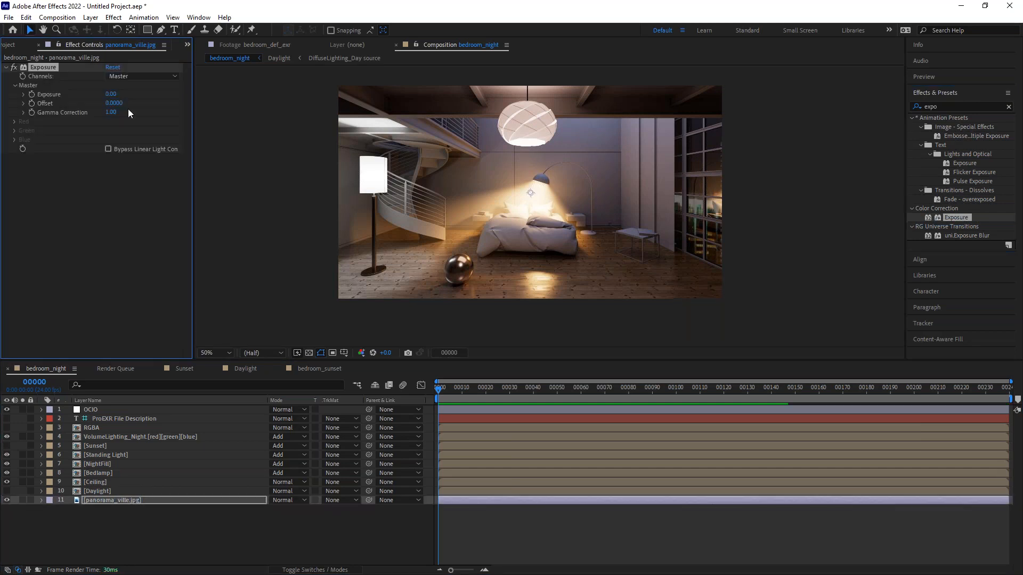
left_click_drag(117, 93, 275, 98)
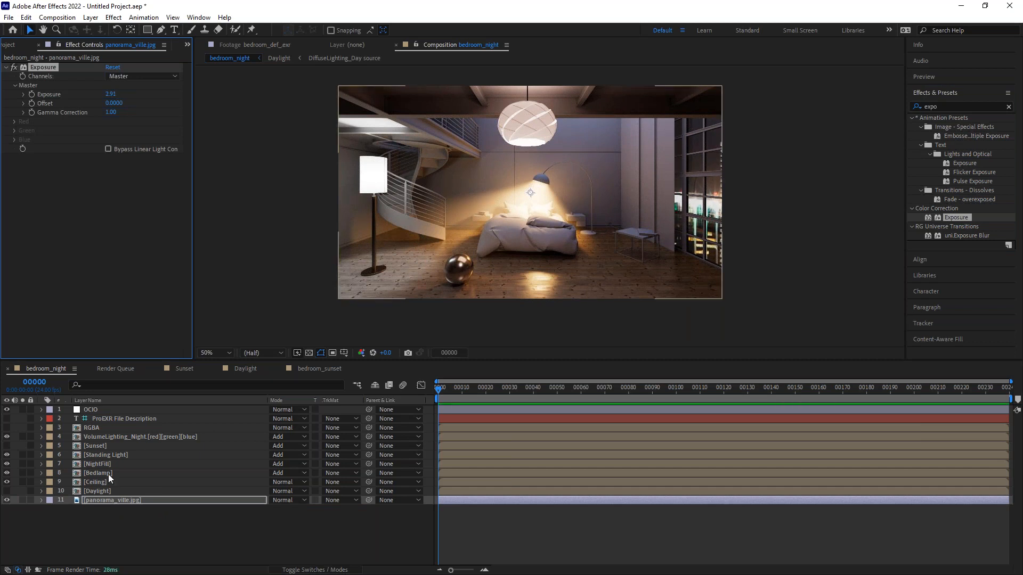
Solo the panorama_ville.jpg layer, scale it down to roughly the frame height and shift it towards the window side.
left_click(117, 499)
left_click(22, 500)
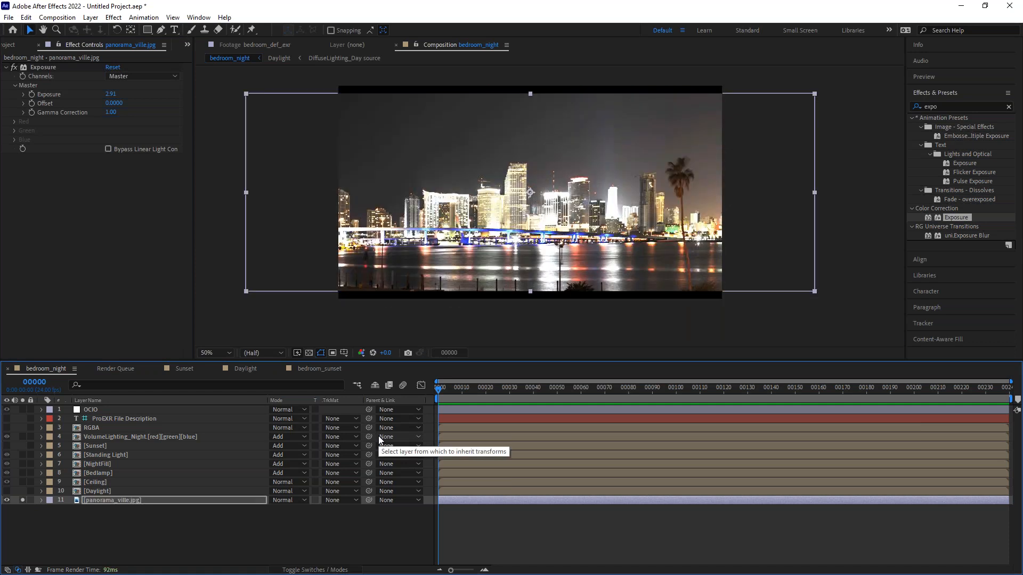
left_click_drag(791, 158, 872, 159)
Find the CC Power Pin effect and apply it to the panorama_ville.jpg layer.
left_click(938, 107)
type("cuver")
key("BackSpace")
key("BackSpace")
key("BackSpace")
key("BackSpace")
key("BackSpace")
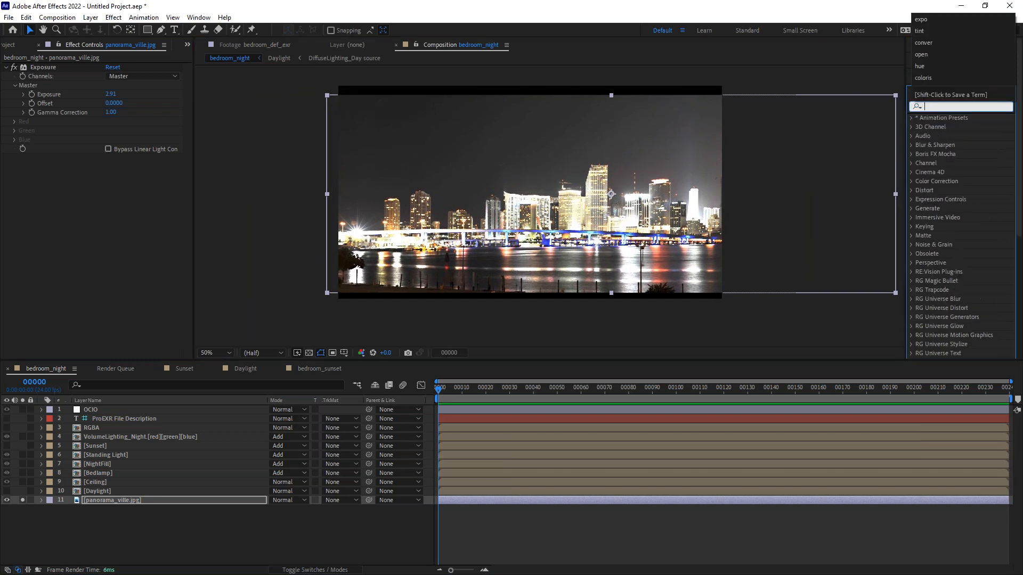
type("po<zr")
key("BackSpace")
type("wer")
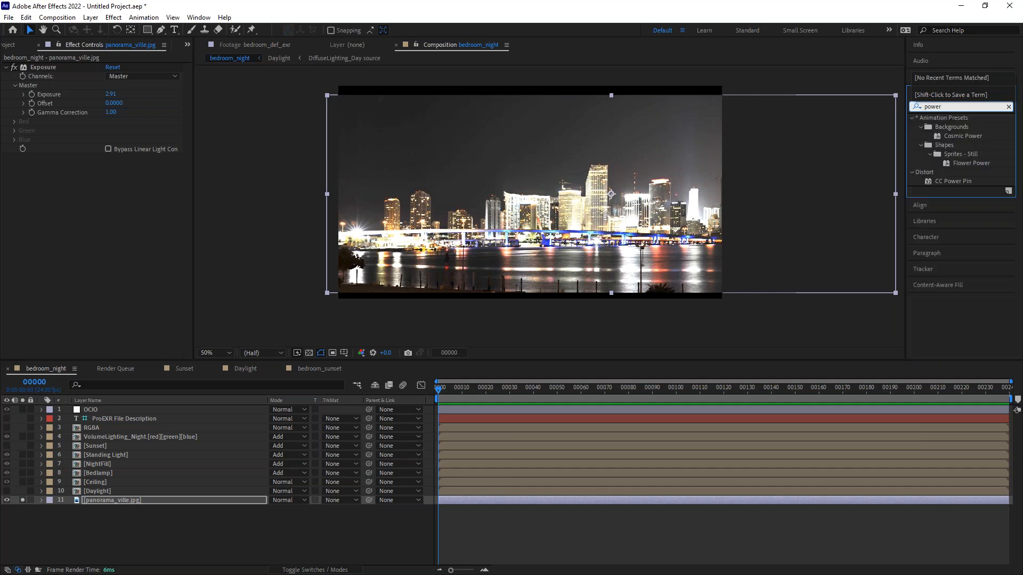
left_click(966, 182)
double_click(954, 181)
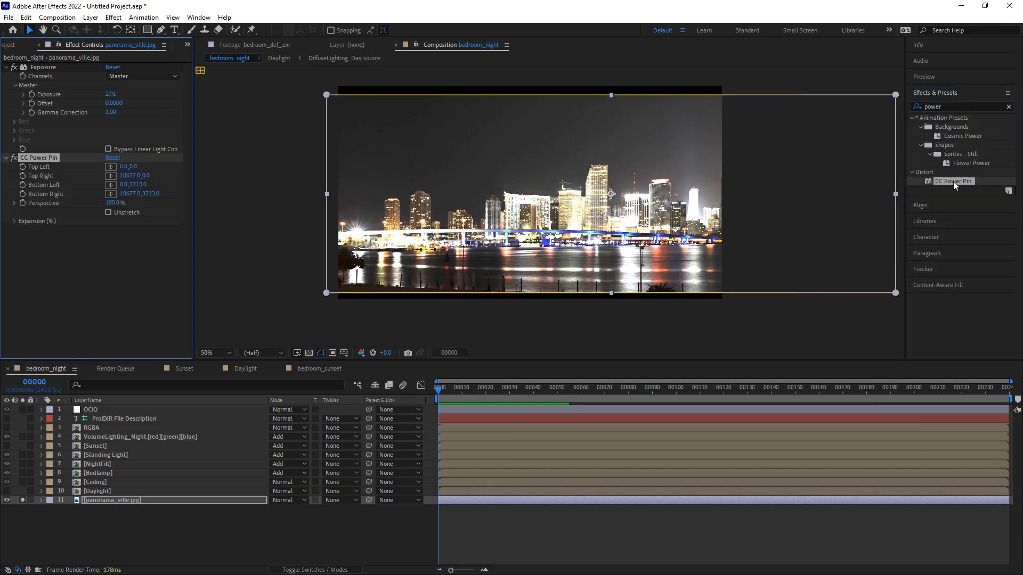
Pull the panorama's CC Power Pin left corners inward, with Top Left at 4420,370 and Bottom Left at 4450,3343, and unsolo the layer.
left_click(372, 97)
left_click_drag(348, 93, 562, 114)
left_click_drag(328, 293, 395, 275)
left_click_drag(490, 271, 563, 273)
left_click(22, 499)
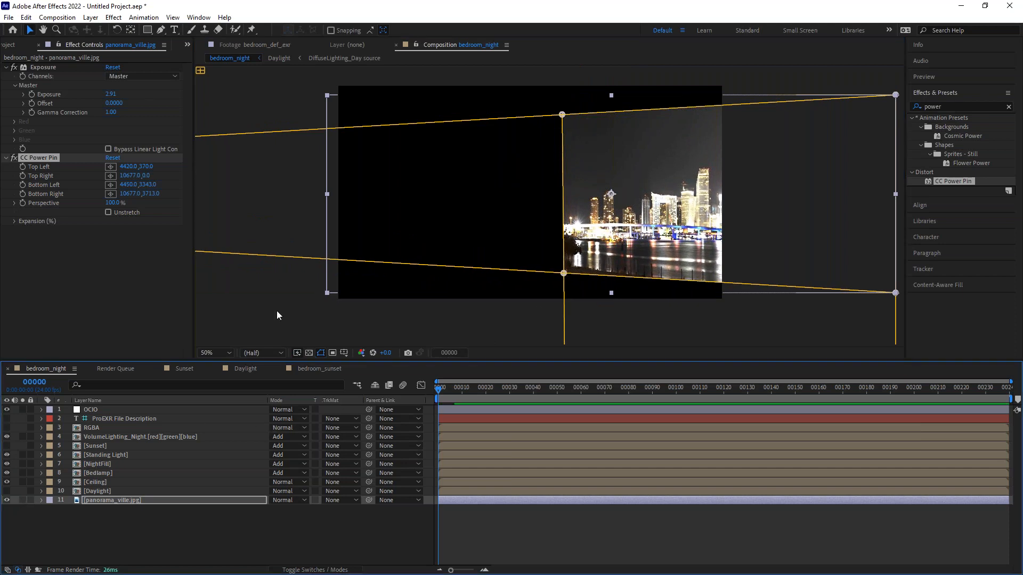
Fit the panorama's CC Power Pin to the window perspective: Top Left 5230,790, Top Right 9417,-90, Bottom Left 5230,2393, Bottom Right 9307,3993.
left_click_drag(564, 273, 601, 248)
left_click_drag(896, 292, 822, 307)
left_click_drag(601, 248, 601, 243)
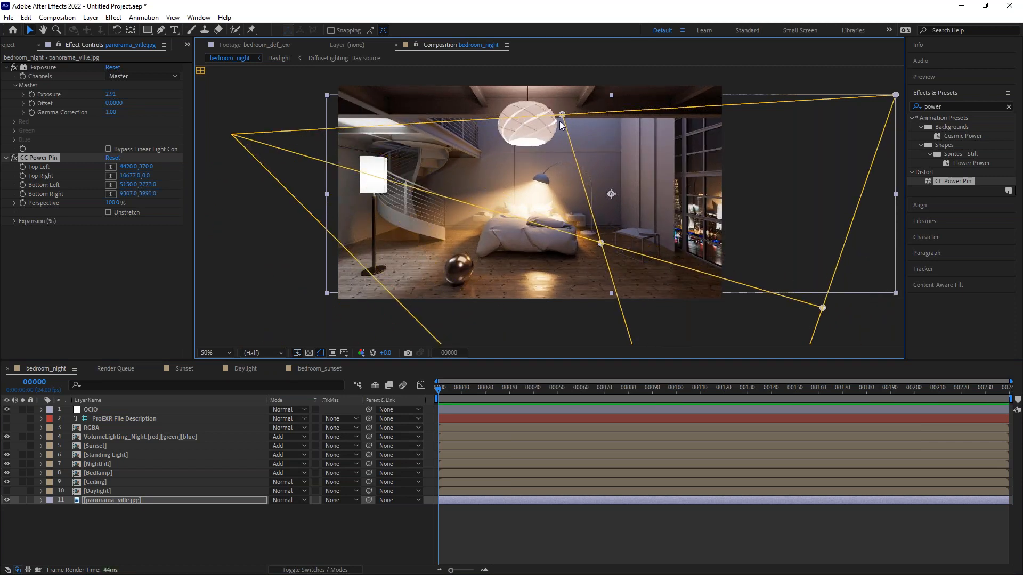
left_click_drag(562, 114, 607, 144)
left_click_drag(601, 243, 610, 235)
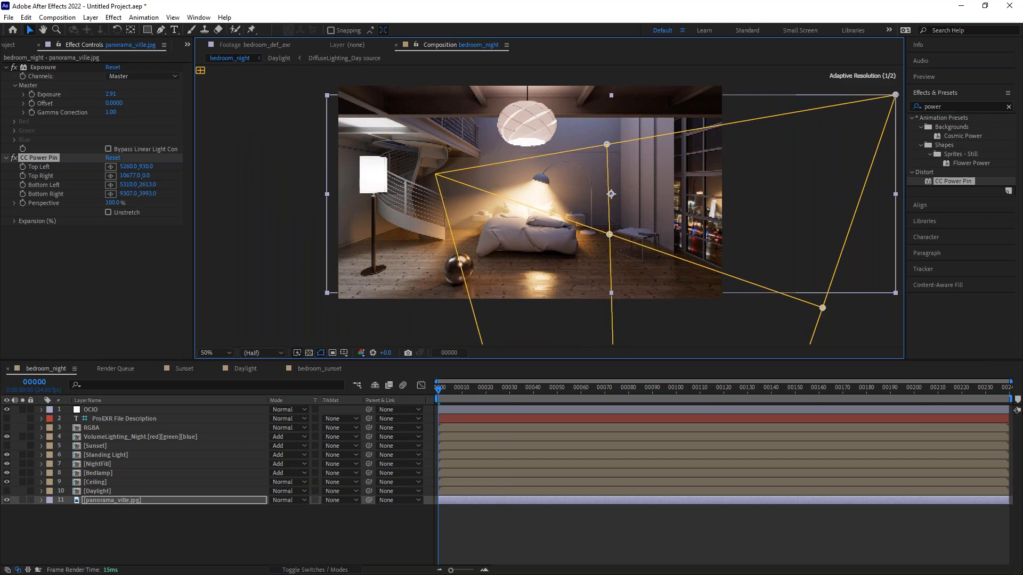
left_click_drag(895, 95, 827, 90)
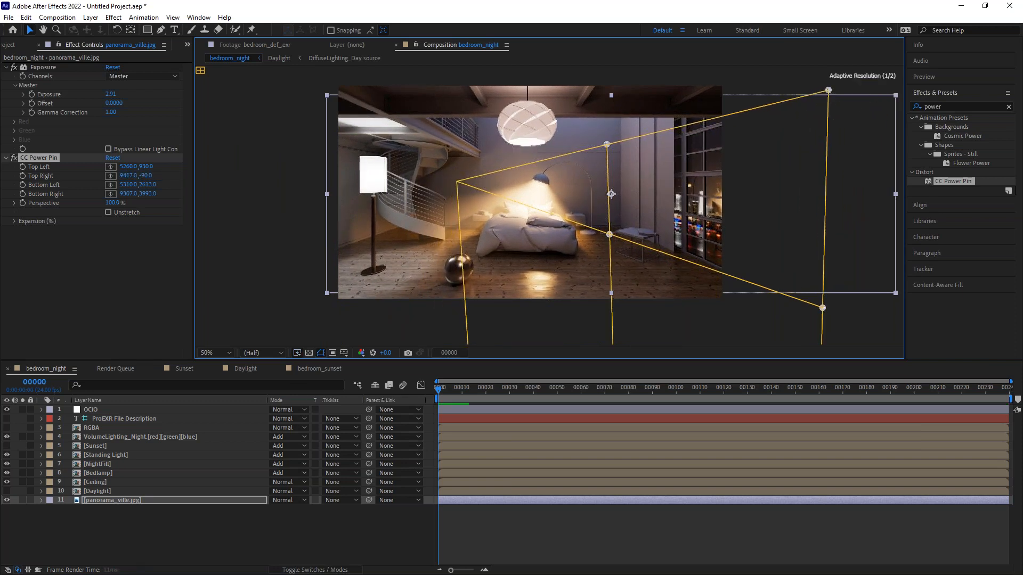
left_click_drag(609, 235, 605, 223)
mouse_move(606, 145)
left_mouse_down()
mouse_move(610, 130)
mouse_move(605, 137)
left_mouse_up()
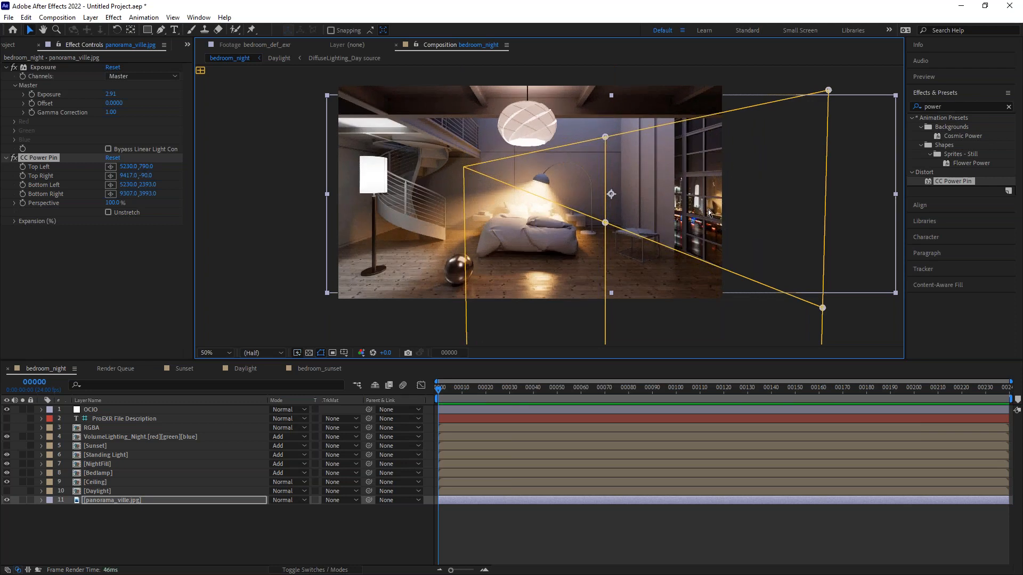
Find the Transform effect, insert it above CC Power Pin on panorama_ville.jpg and set its Position to 6757.5,1856.5.
key("period")
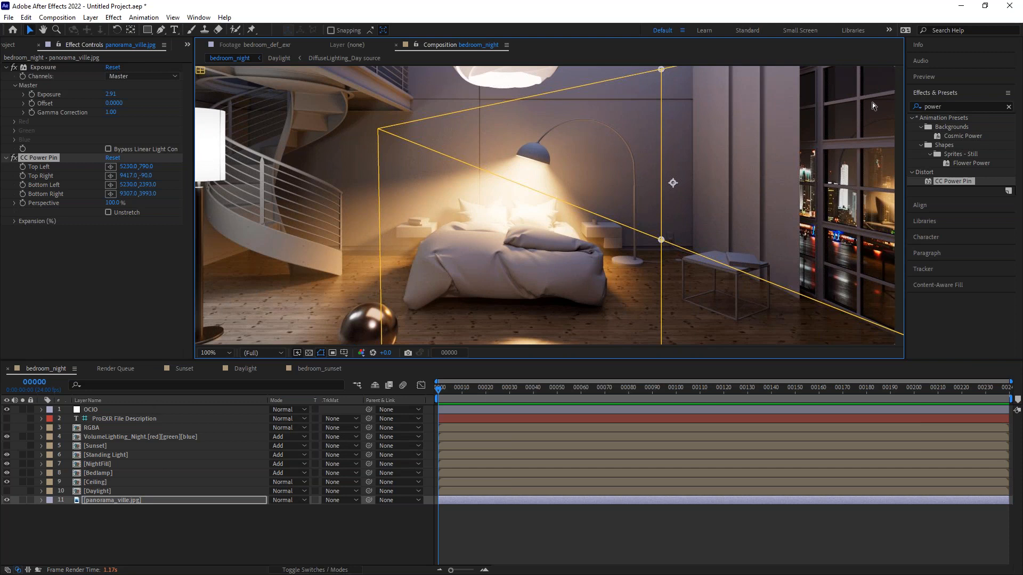
left_click(927, 105)
left_click_drag(919, 105, 820, 108)
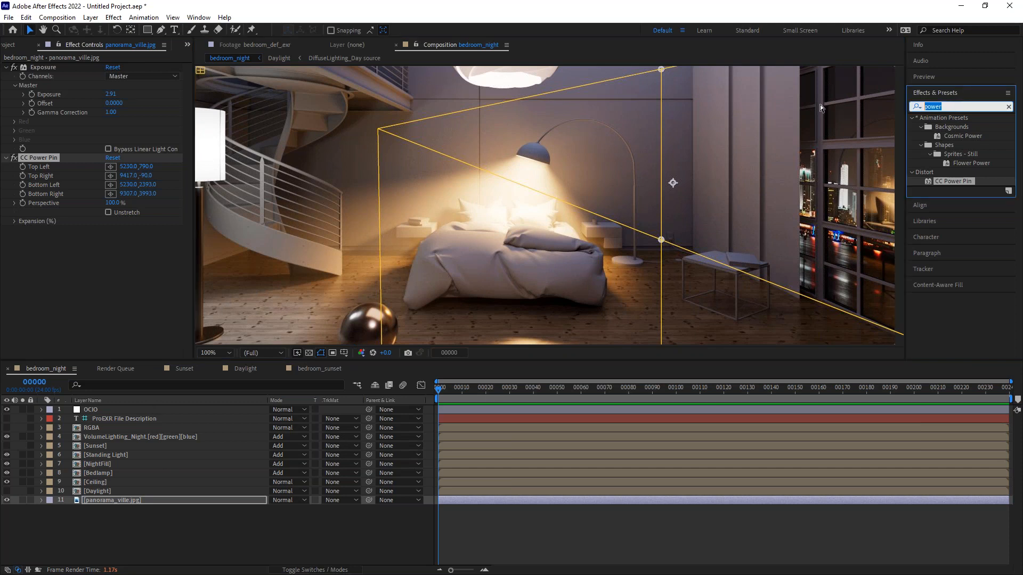
type("trans")
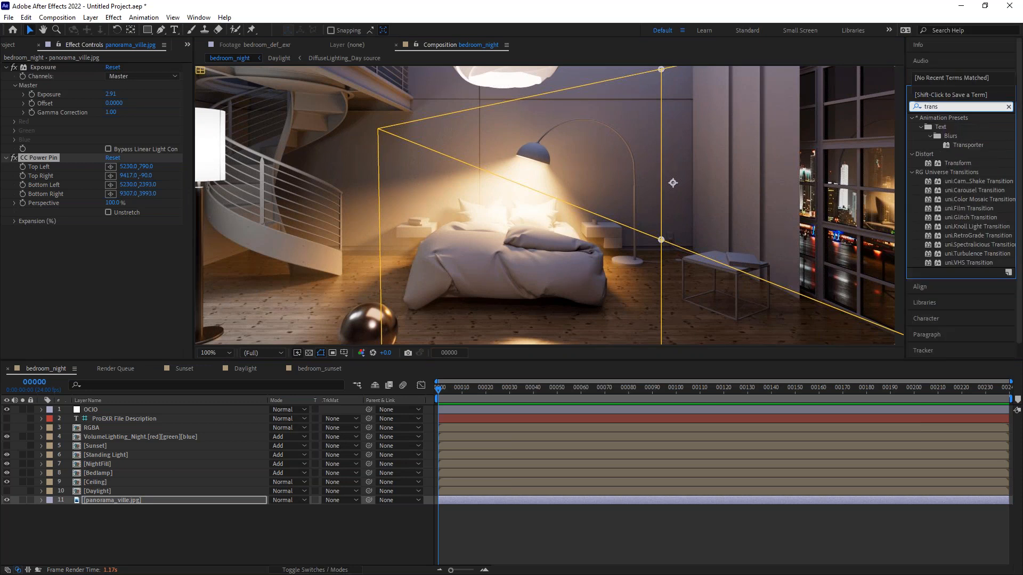
type("f")
left_click_drag(965, 128, 49, 137)
left_click_drag(124, 149, 807, 207)
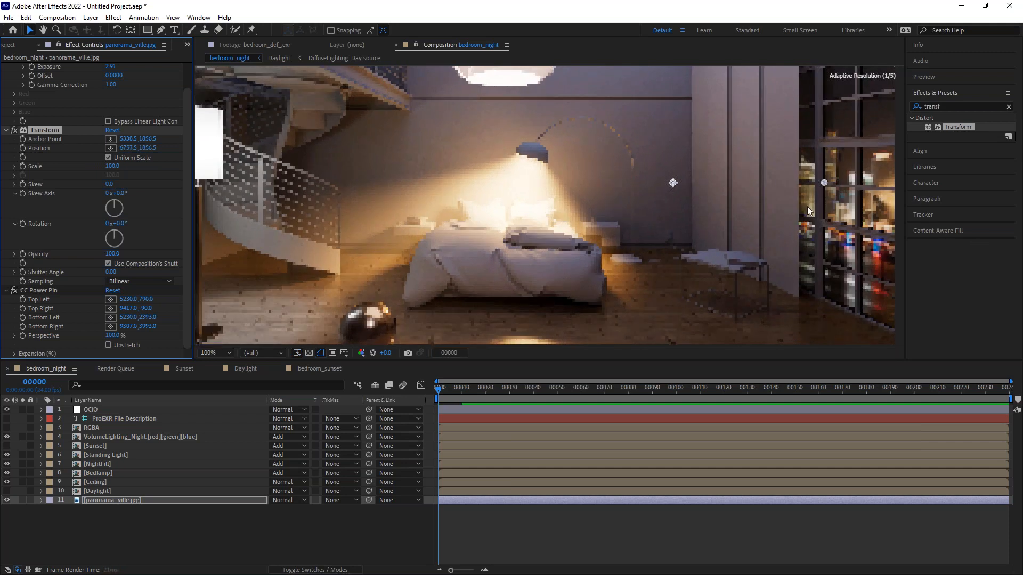
Move the CC Power Pin Top Left corner to 5230,910 and check the city view through the windows.
left_click(43, 290)
key("comma")
key("comma")
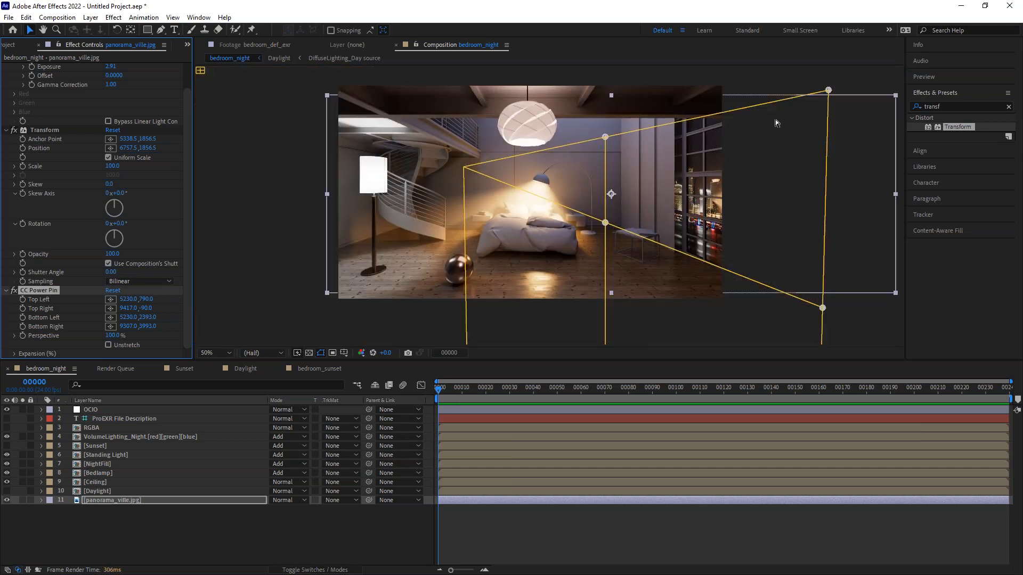
left_click_drag(605, 138, 606, 143)
key("period")
key("period")
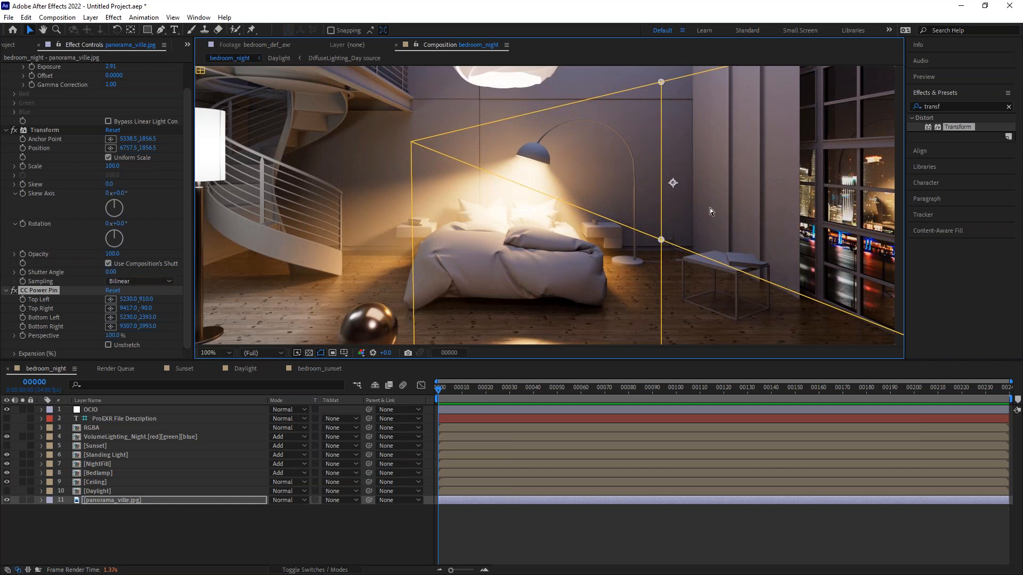
key("comma")
key("comma")
left_click(304, 529)
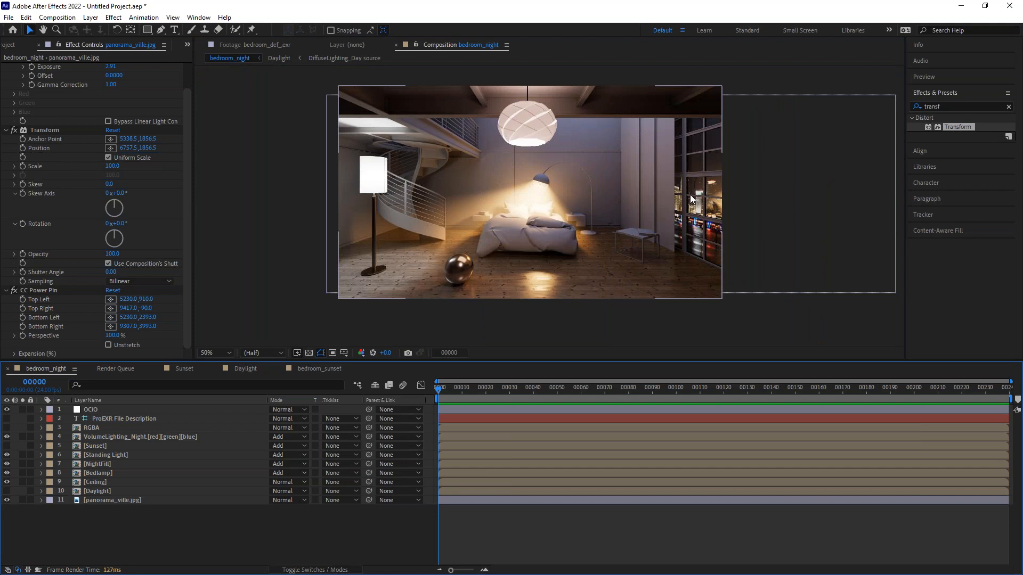
left_click(128, 501)
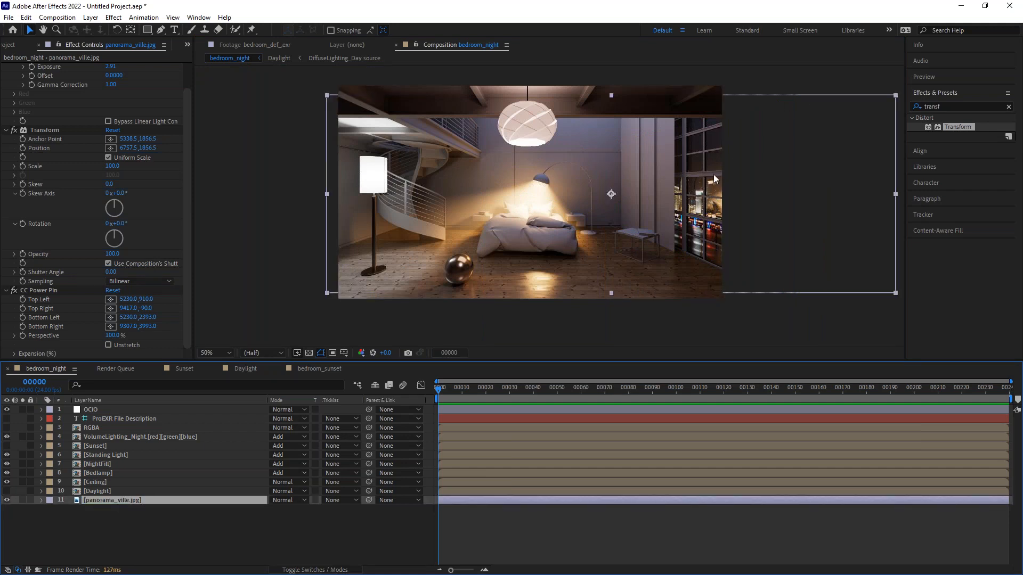
Switch to bedroom_sunset, import the_sky_is_on_fire_4k.hdr and delete the composition created along with it.
left_click(318, 369)
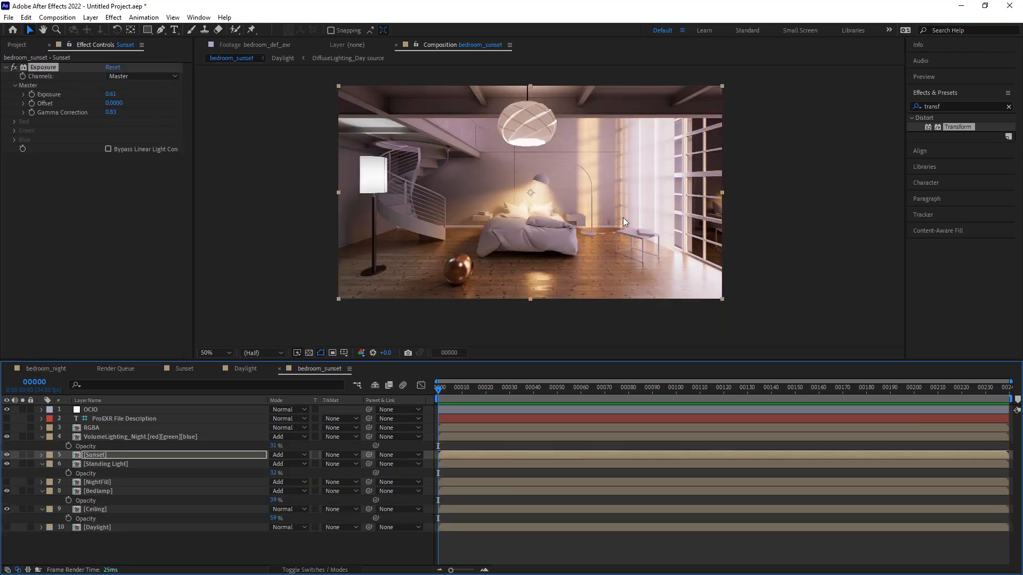
left_click(16, 46)
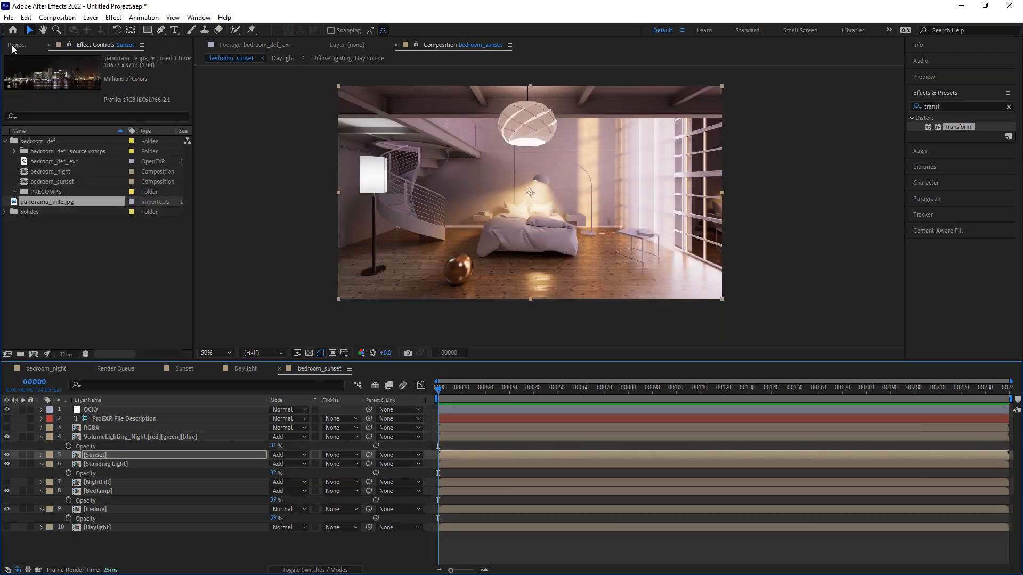
double_click(73, 249)
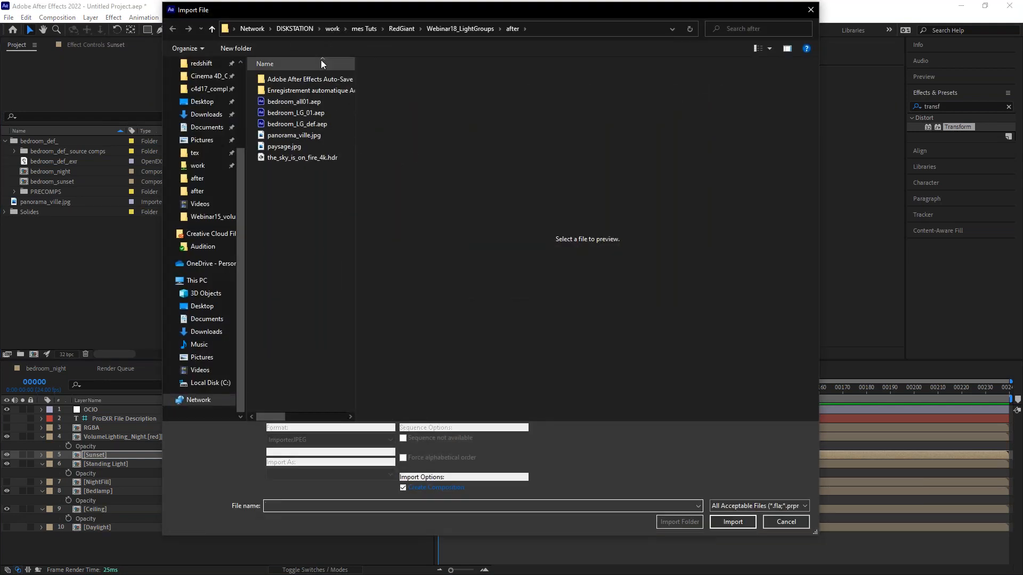
left_click(290, 157)
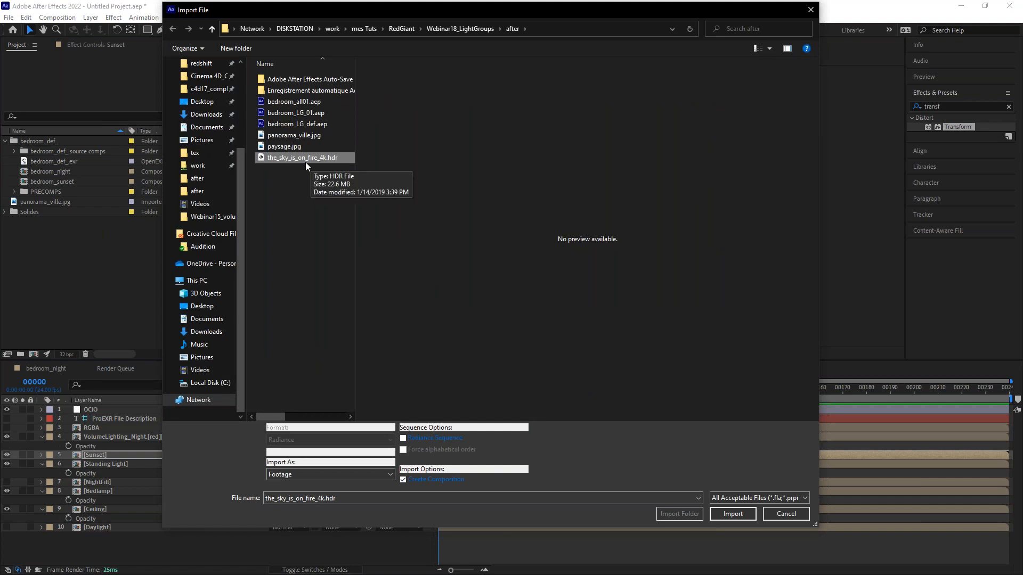
double_click(306, 160)
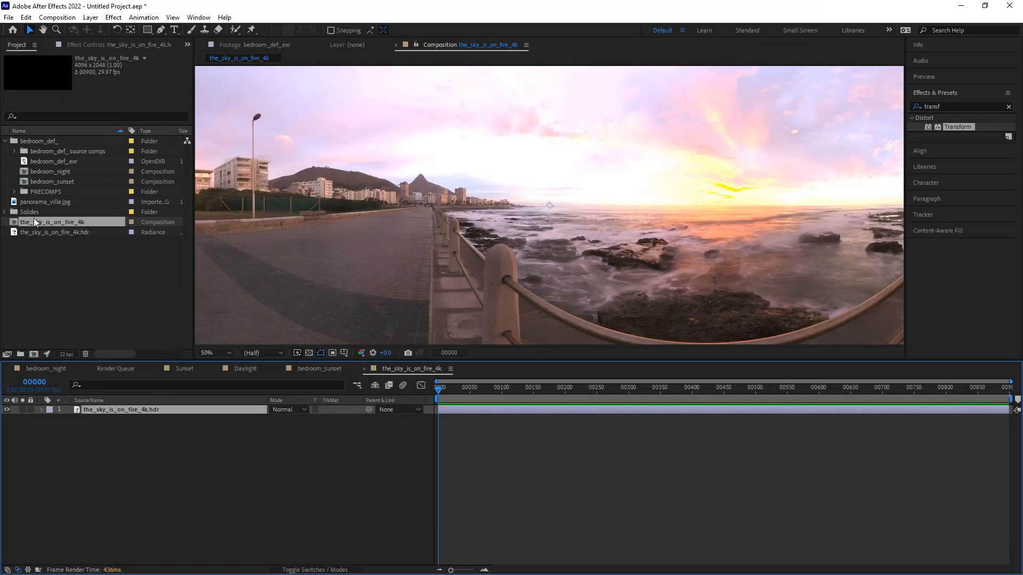
left_click(28, 211)
left_click(33, 221)
key("Delete")
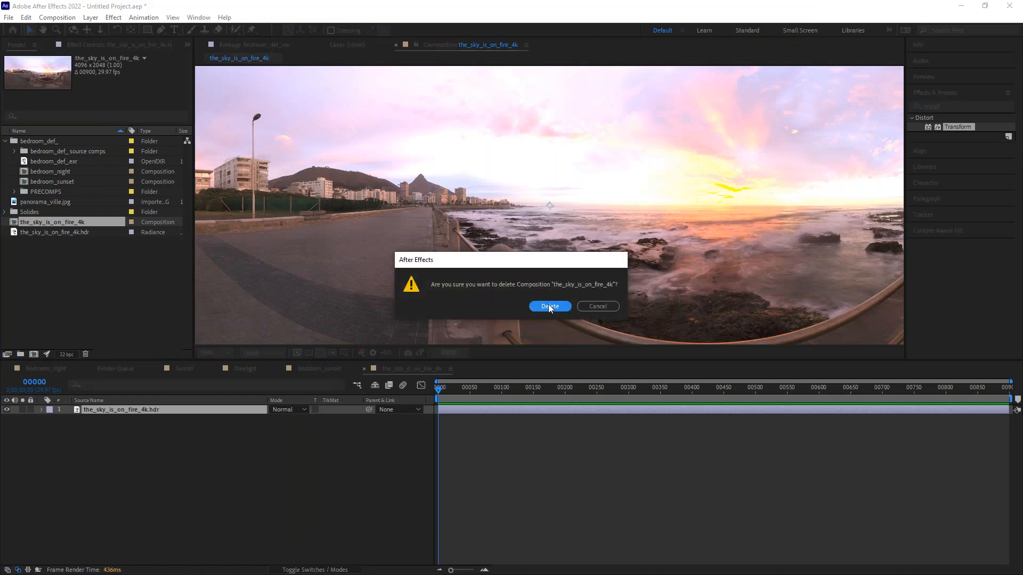
left_click(552, 303)
Preview the the_sky_is_on_fire_4k.hdr footage and return to the bedroom_sunset composition.
left_click(46, 224)
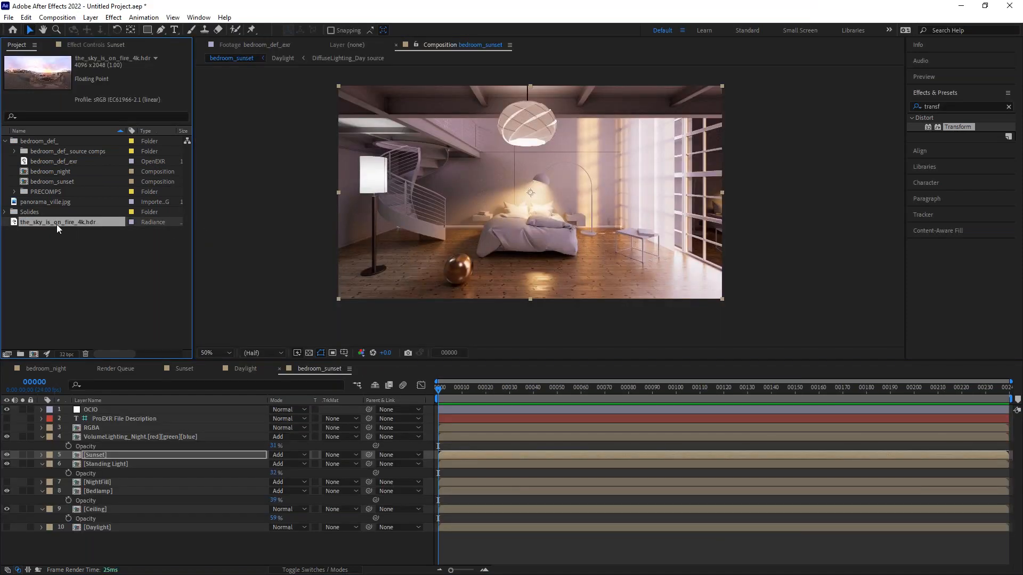
double_click(56, 224)
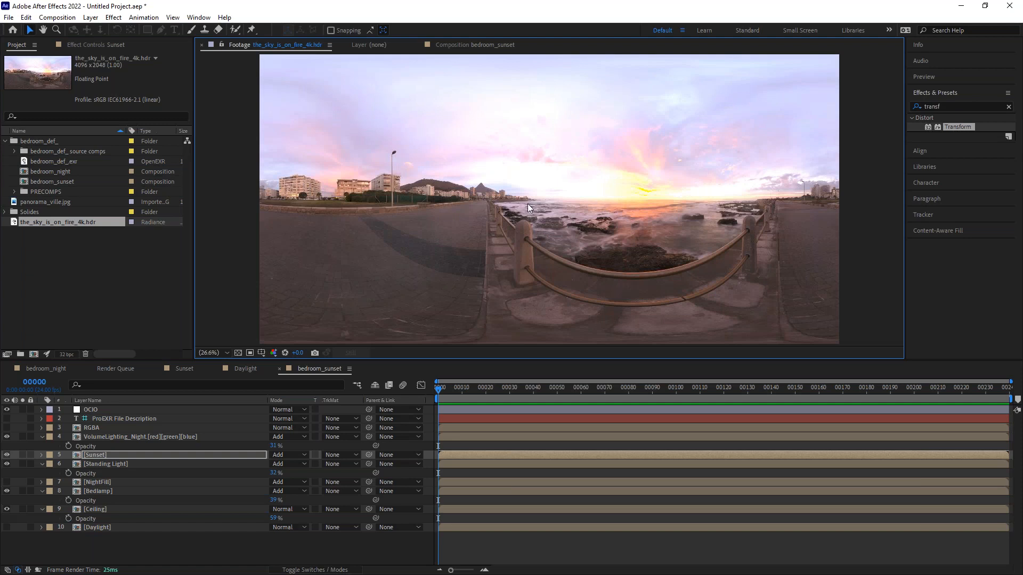
left_click(463, 45)
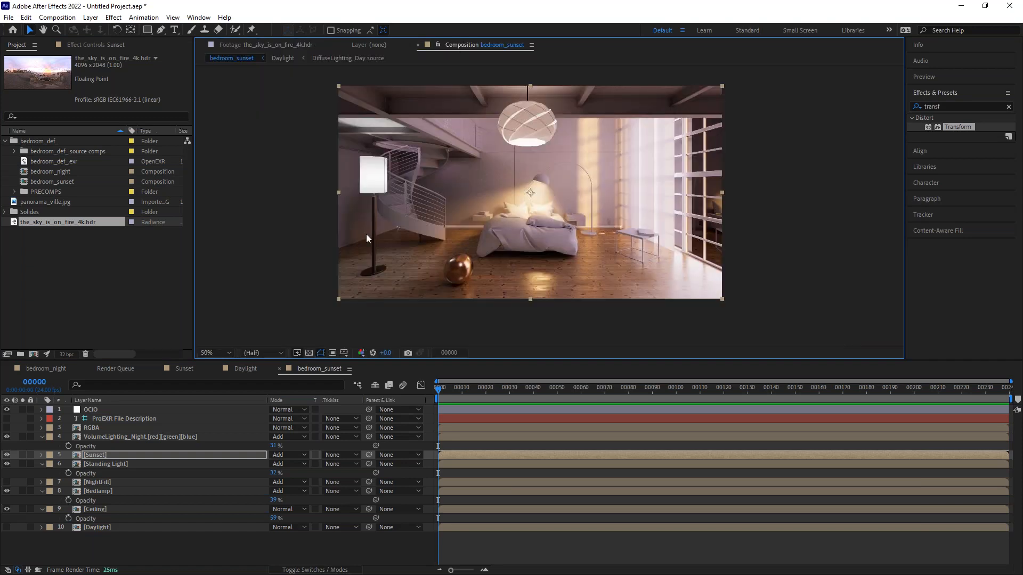
Place the_sky_is_on_fire_4k.hdr below all other layers in bedroom_sunset and hide it.
left_click(37, 219)
left_click_drag(60, 222, 86, 536)
left_click(8, 535)
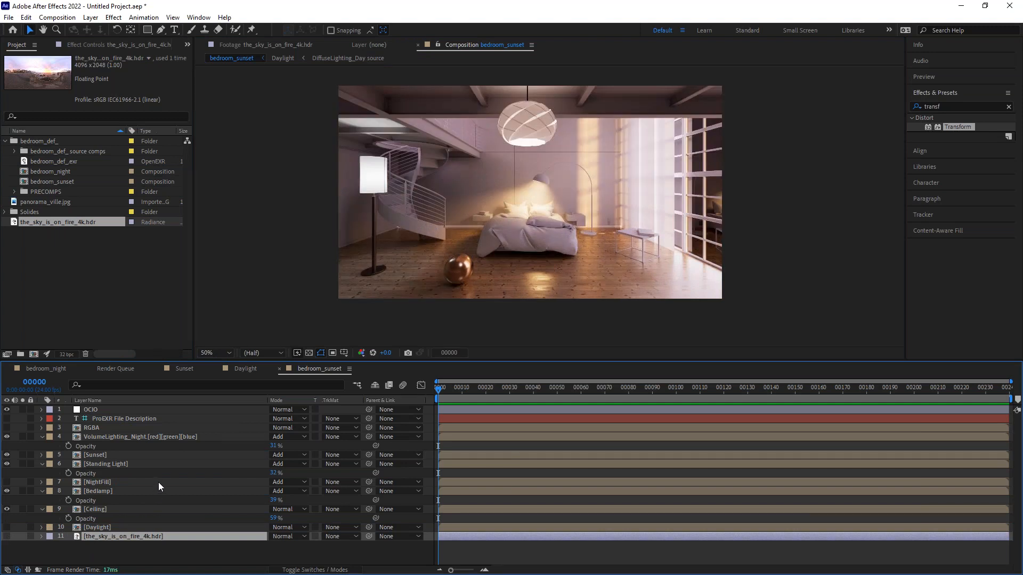
Create a solid named HORIZON directly above the_sky_is_on_fire_4k.hdr and solo it.
key("ctrl+y")
type("HORIZON")
key("Return")
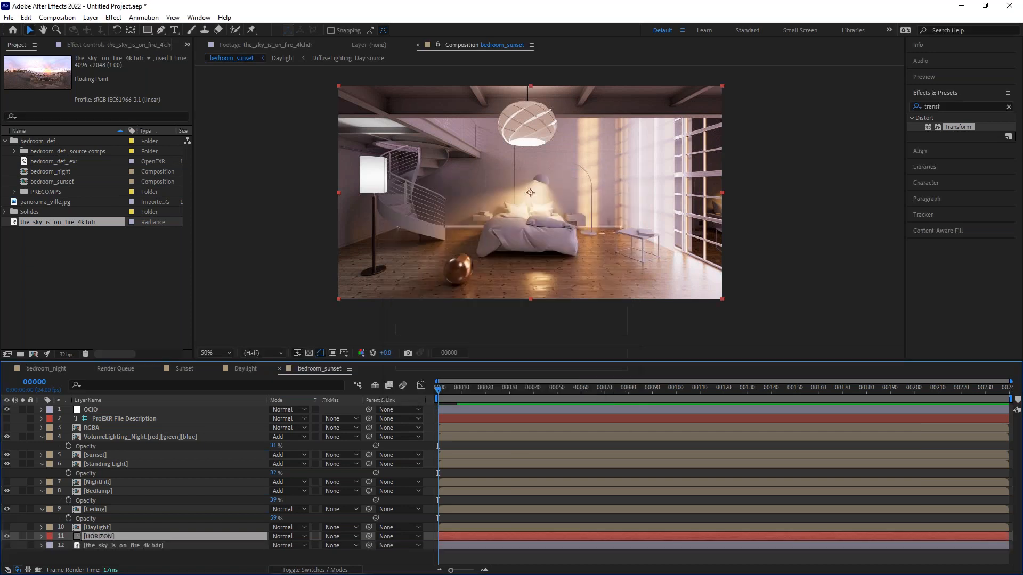
left_click(20, 536)
Find the Trapcode Horizon effect and apply it to the HORIZON solid.
left_click(948, 97)
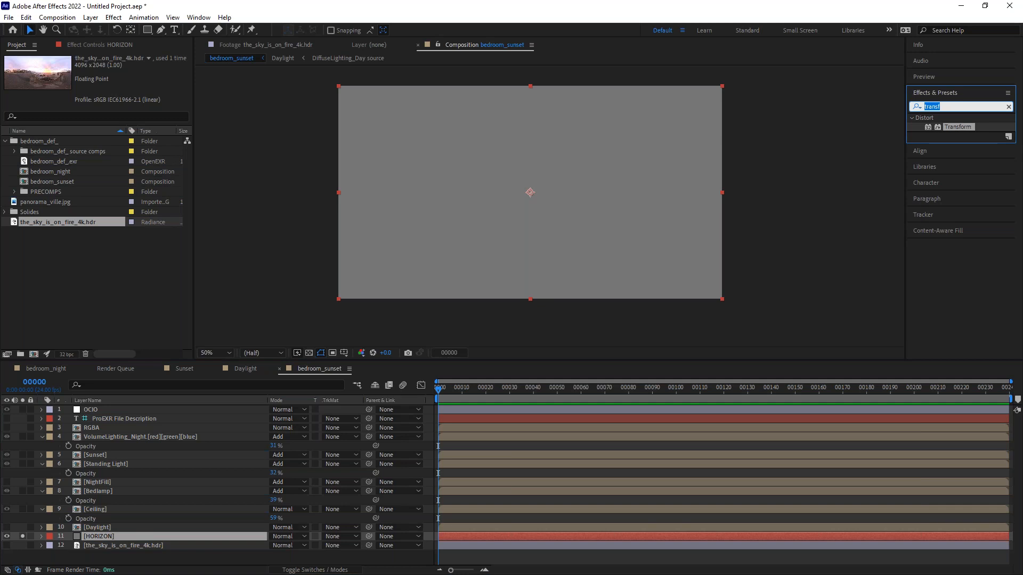
type("horizon")
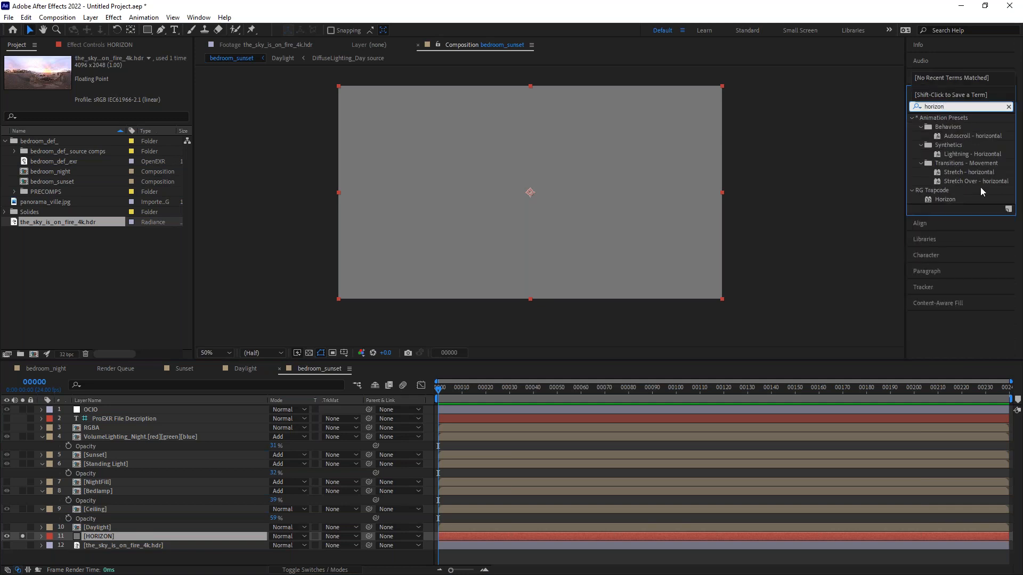
double_click(938, 198)
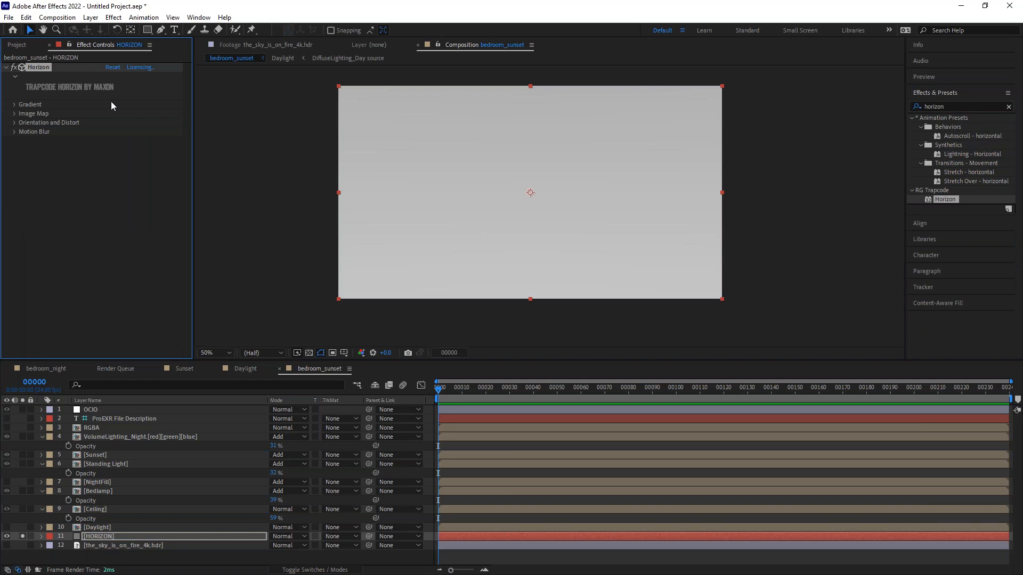
Set Horizon's Image Map layer to the_sky_is_on_fire_4k.hdr and its Y Rotation to 32°.
left_click(14, 114)
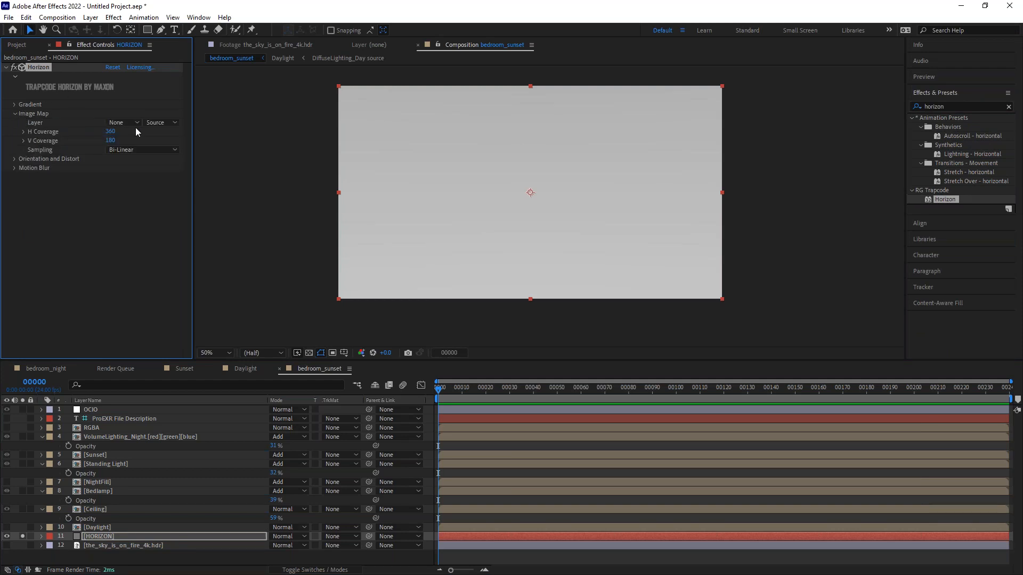
left_click(122, 122)
left_click(174, 278)
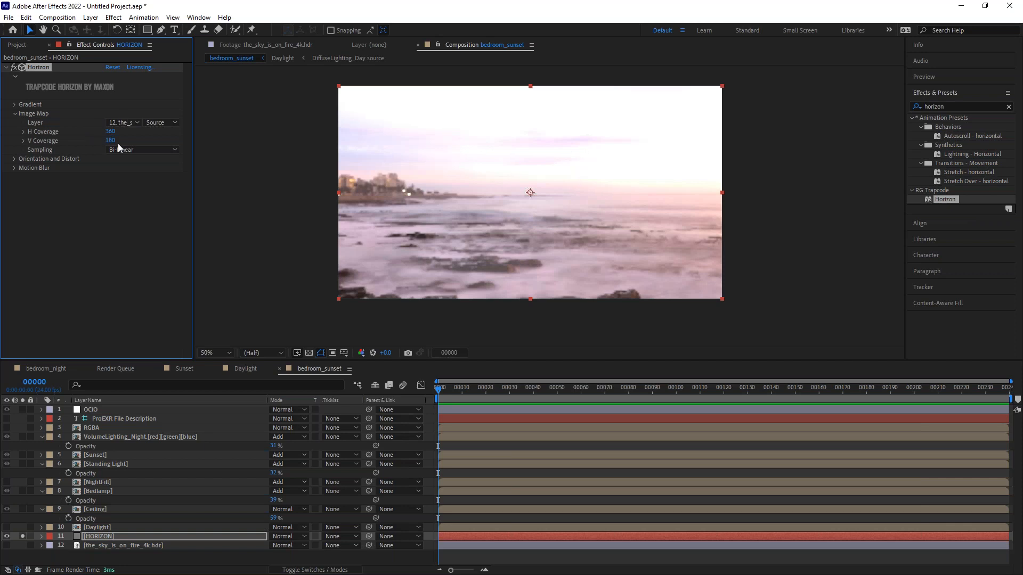
left_click(16, 159)
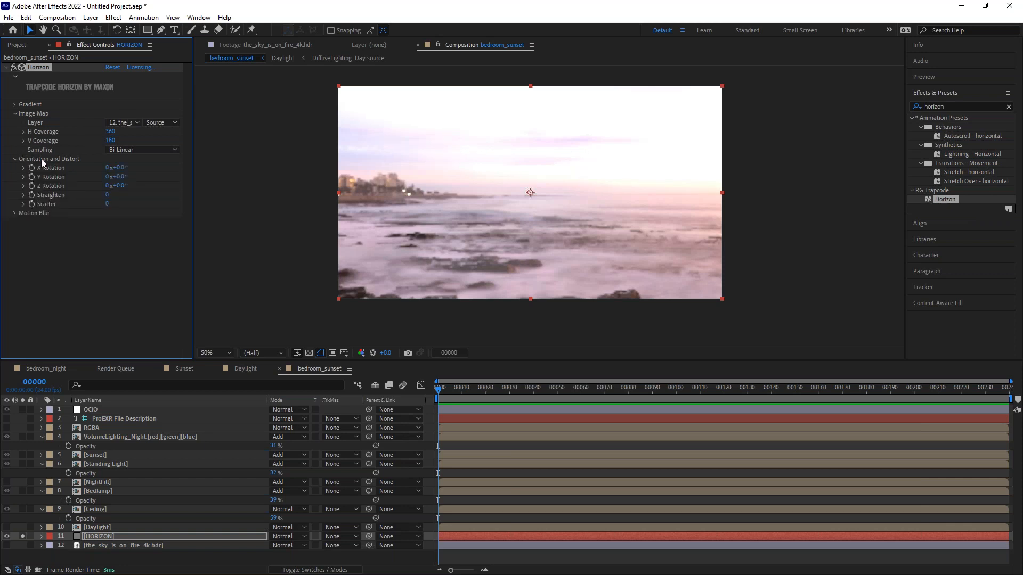
mouse_move(119, 177)
left_mouse_down()
mouse_move(174, 170)
mouse_move(134, 170)
left_mouse_up()
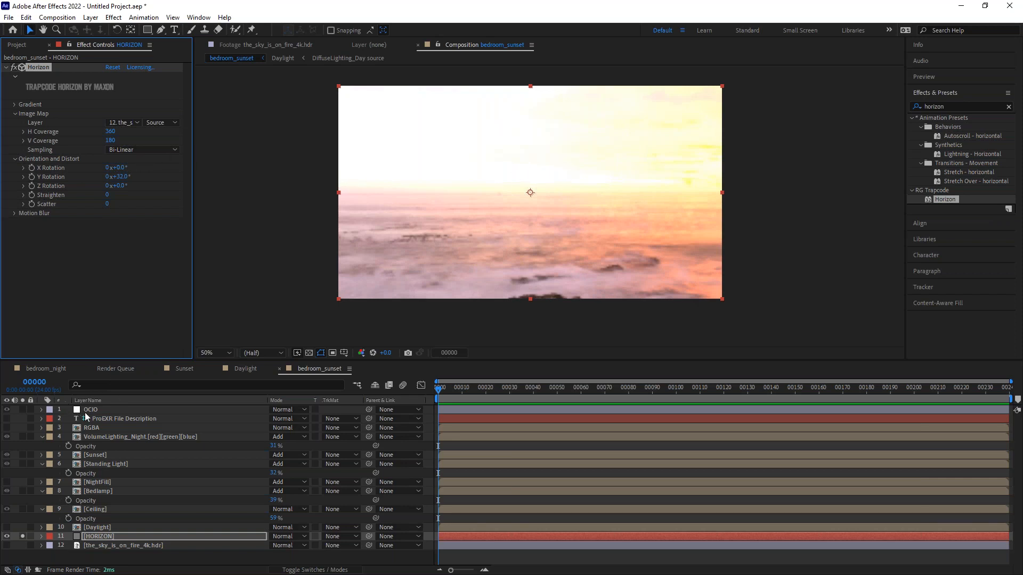
Compare the HORIZON background with and without the OCIO layer by toggling the OCIO layer's solo.
left_click(22, 409)
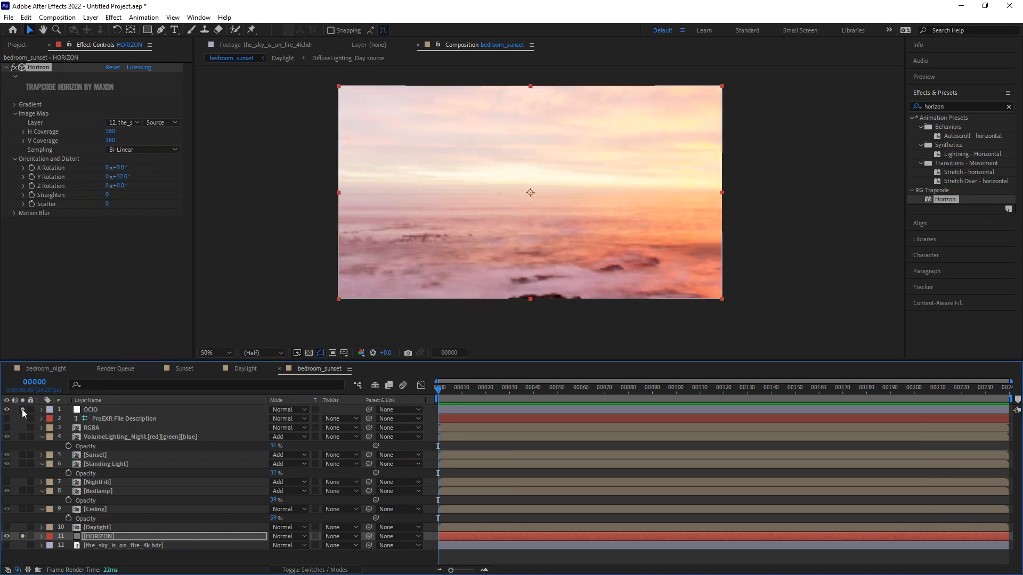
left_click(22, 409)
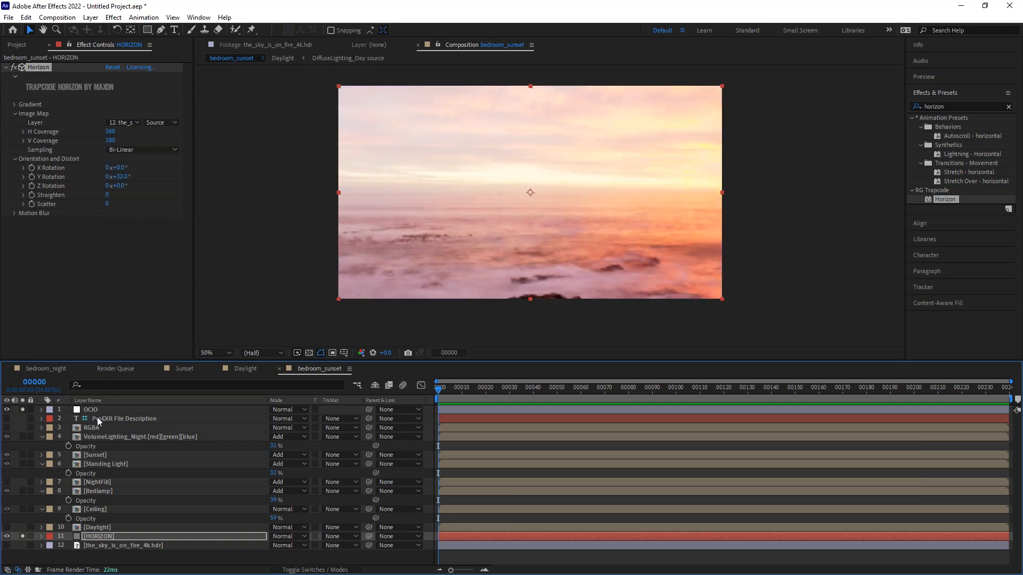
left_click(23, 409)
left_click(23, 409)
left_click(22, 409)
left_click(21, 408)
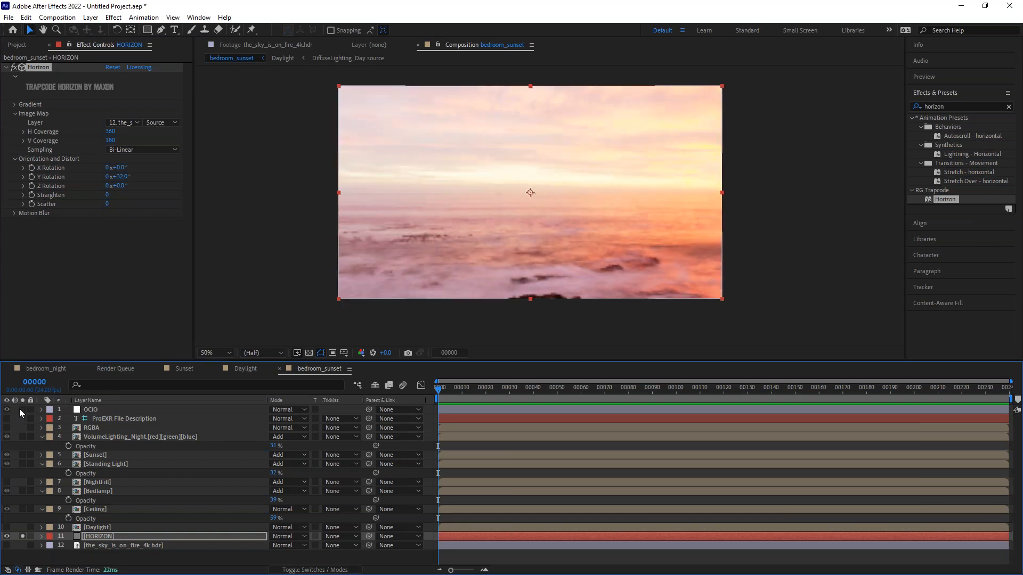
left_click(21, 408)
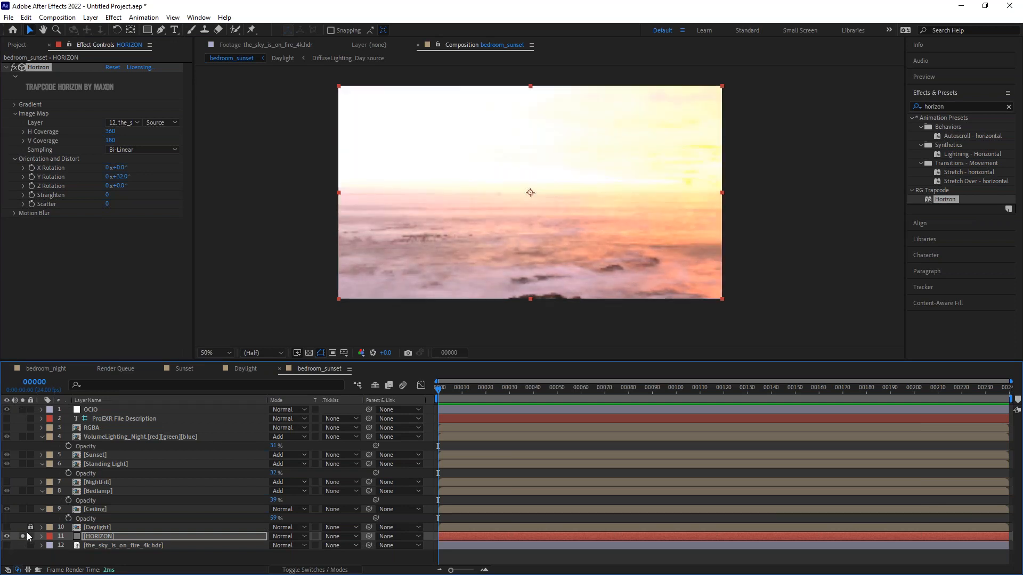
Unsolo the HORIZON layer, then set the Ceiling layer's Opacity to 100% and its Exposure to -0.39.
left_click(23, 536)
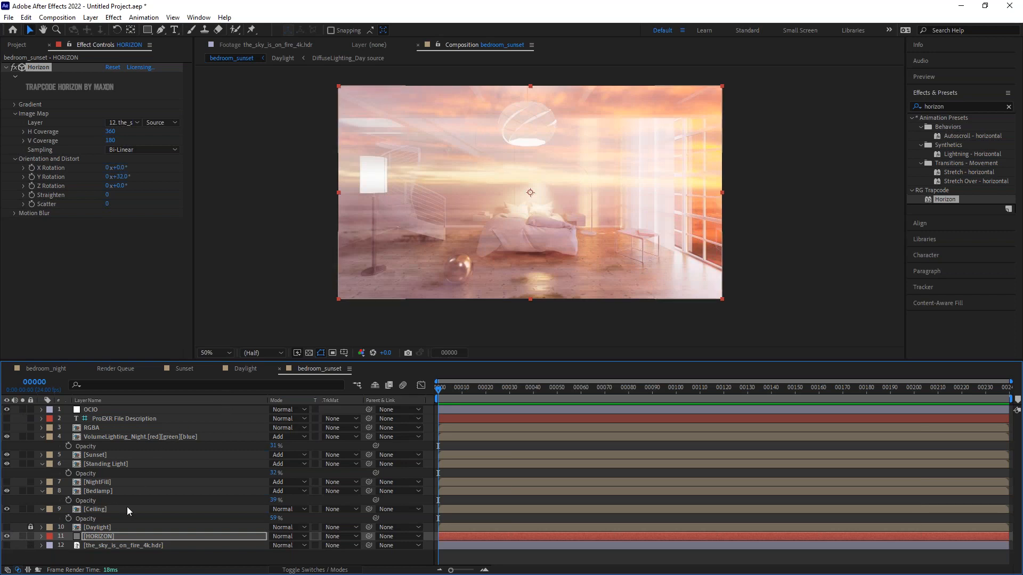
left_click(96, 509)
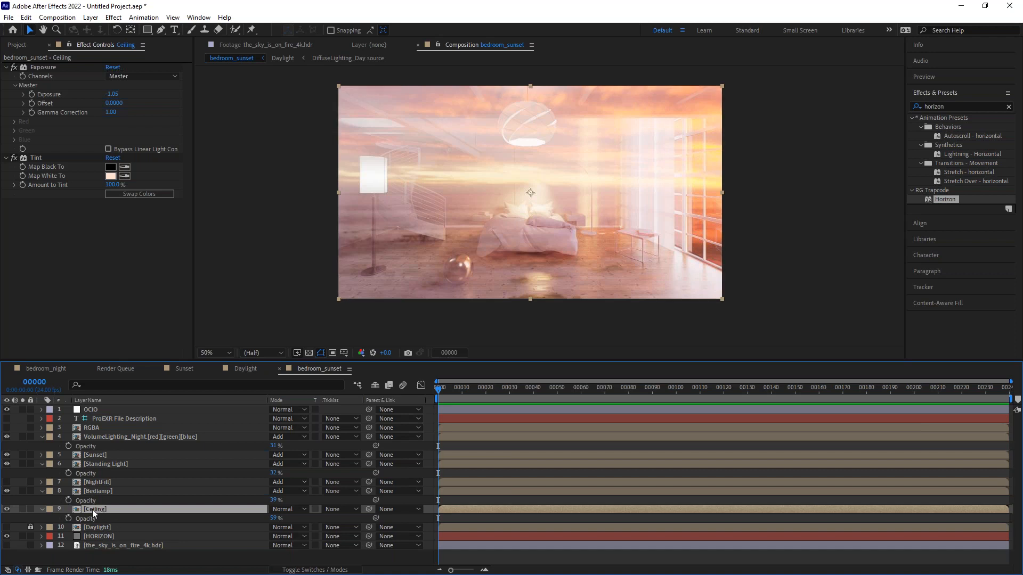
left_click_drag(276, 521, 276, 520)
left_click_drag(274, 518, 383, 507)
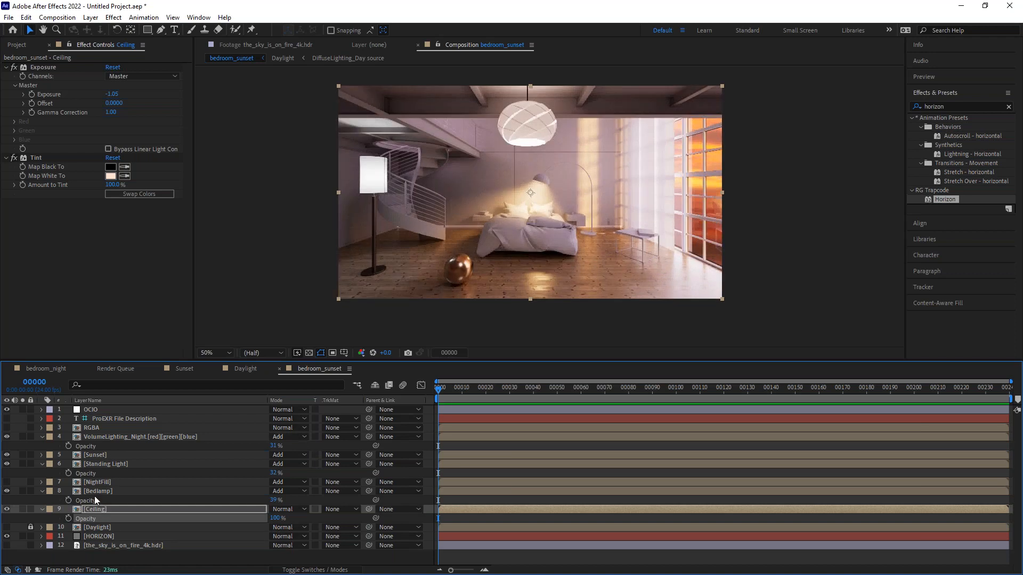
left_click(38, 67)
left_click_drag(113, 94, 136, 106)
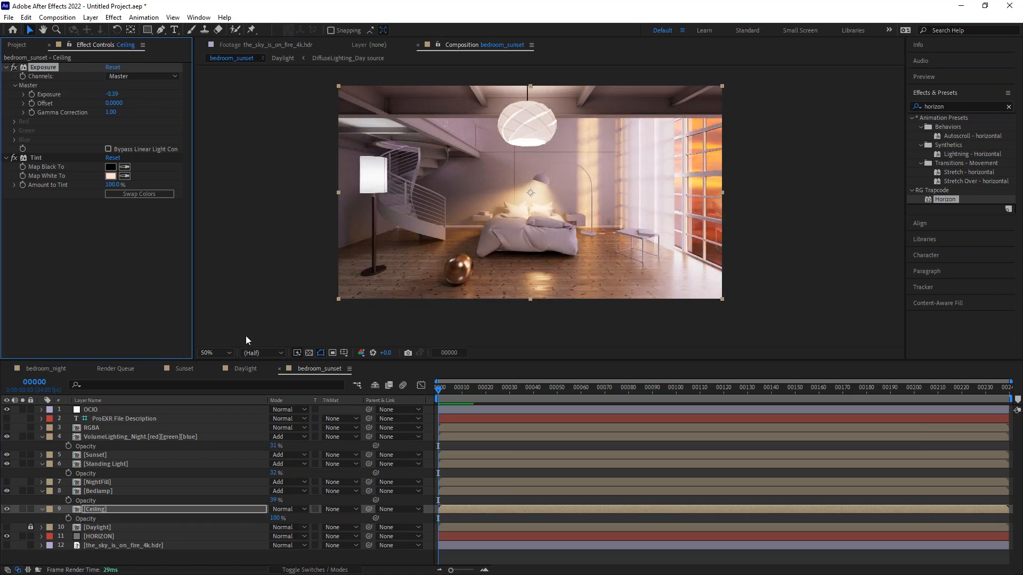
Apply an Exposure effect to the HORIZON layer and set its Exposure to 3.04.
left_click(98, 537)
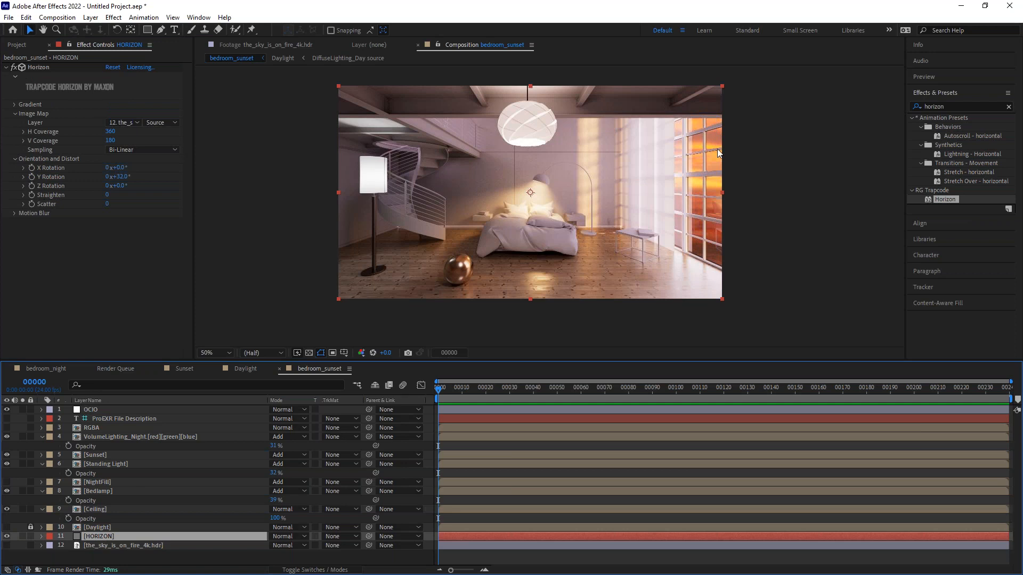
key("ctrl+5")
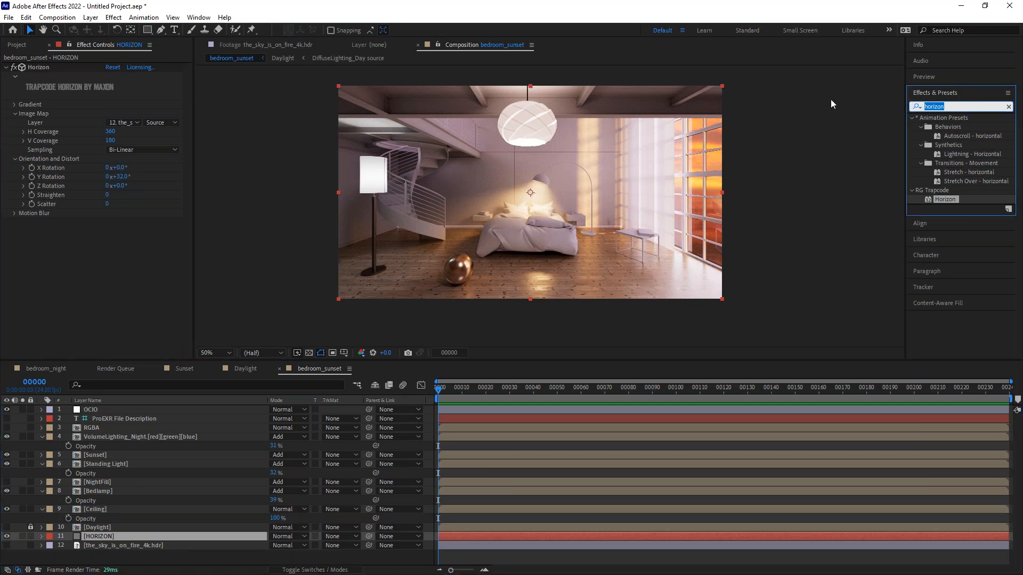
type("expo")
left_click_drag(956, 218, 275, 253)
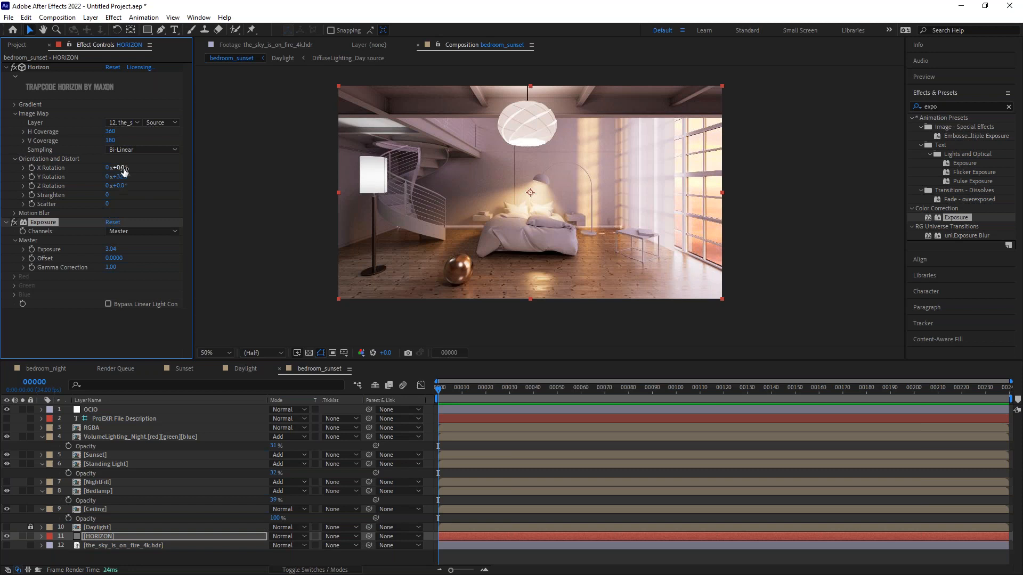
Set Horizon's Y Rotation to 135° on the HORIZON layer and compare the sunset result with the bedroom_night composition.
left_click_drag(118, 177, 168, 165)
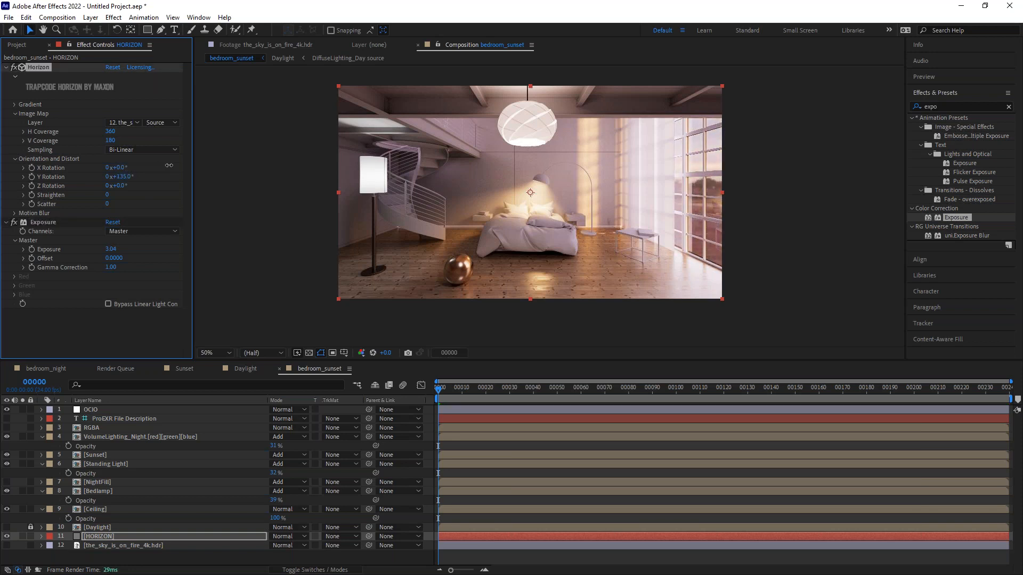
key("slash")
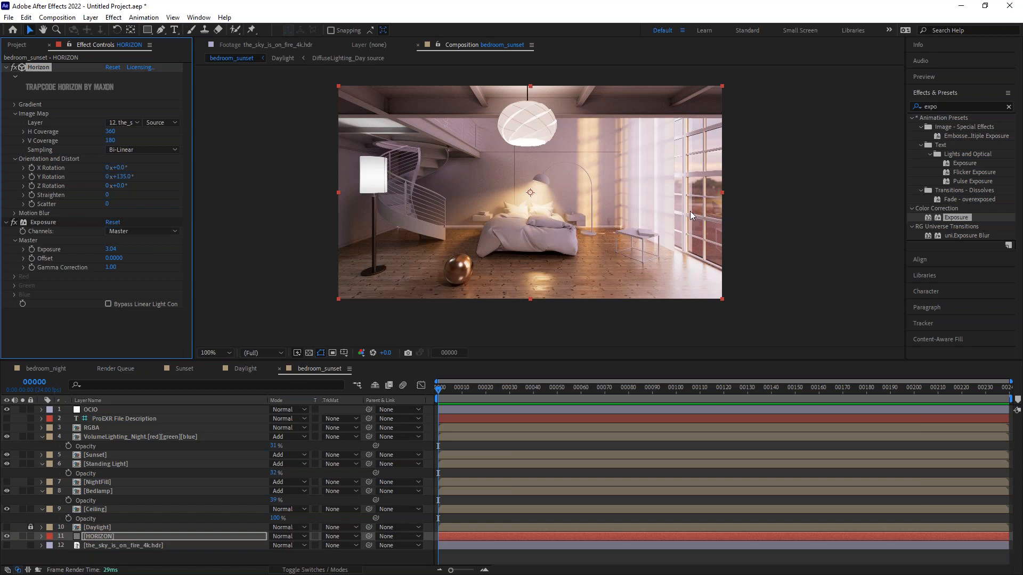
left_click_drag(806, 197, 777, 176)
scroll(644, 200, "down", 2)
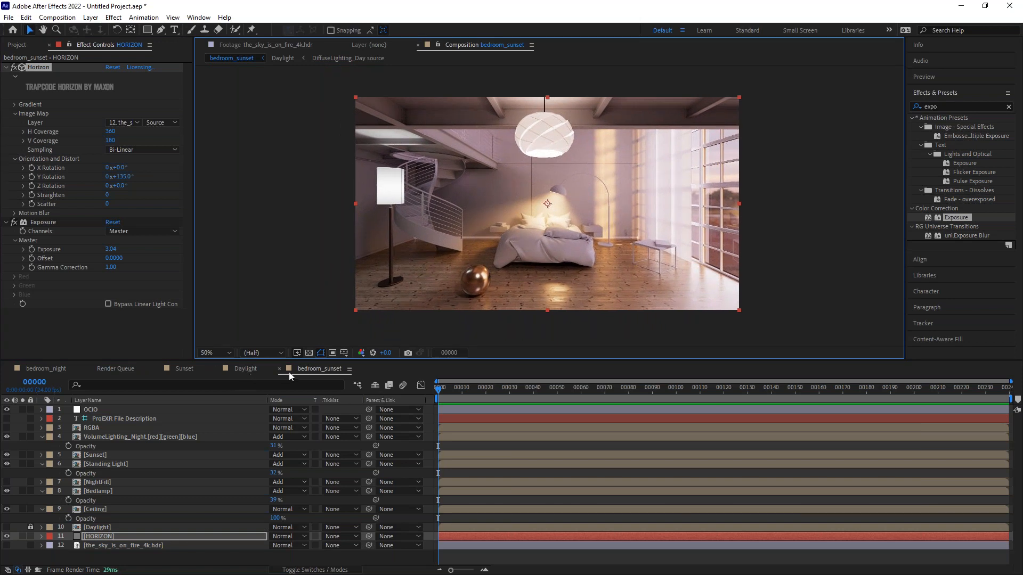
left_click(39, 369)
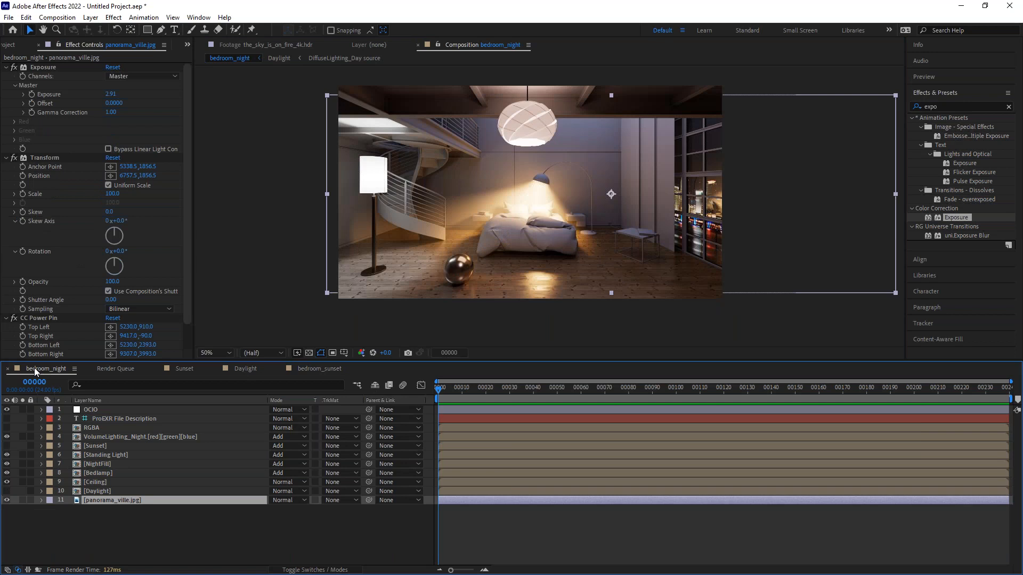
left_click(328, 369)
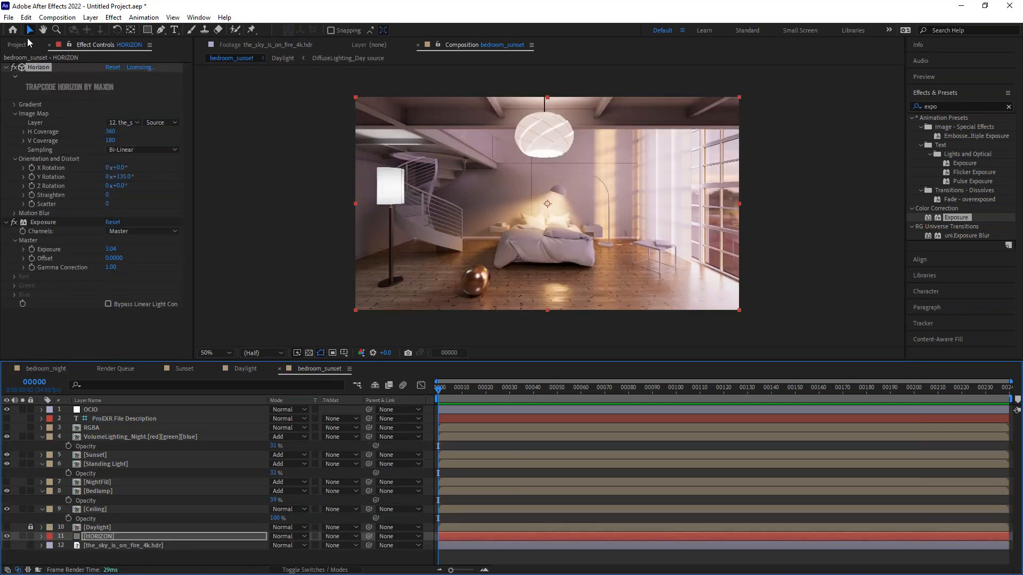
Create a new composition from the Daylight precomp and move it out of PRECOMPS into the bedroom_def_ folder.
left_click(248, 368)
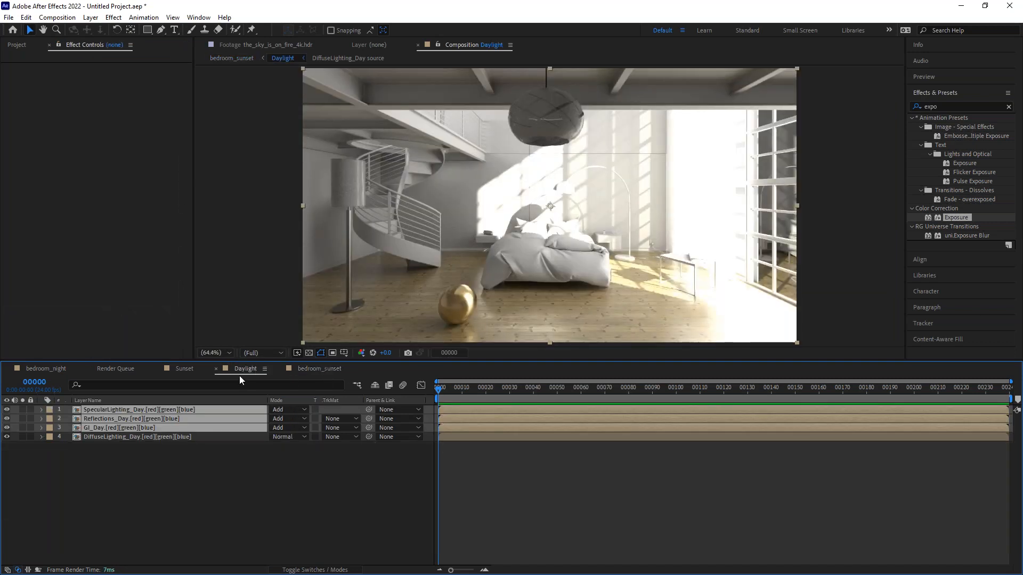
left_click(12, 47)
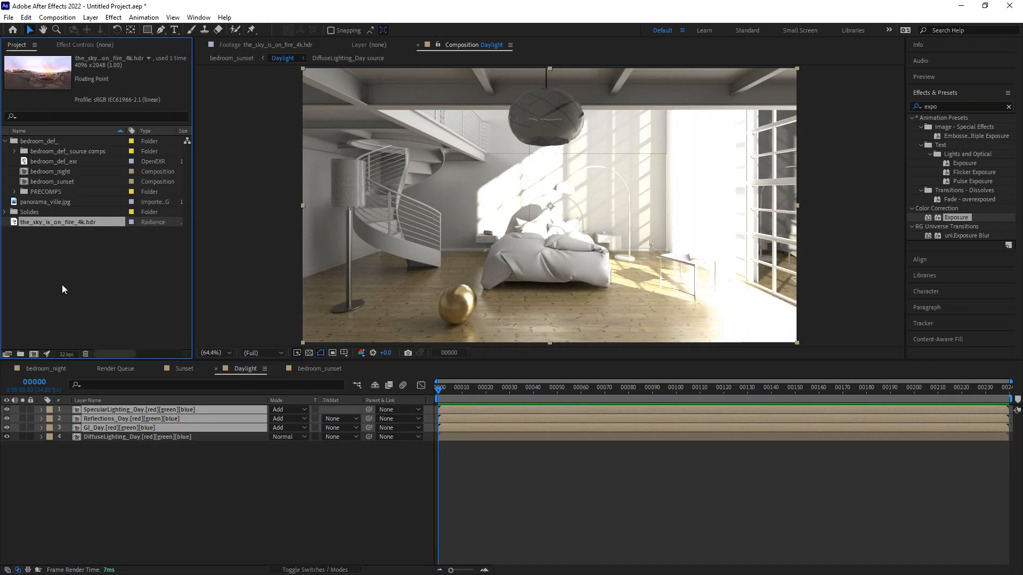
left_click(15, 191)
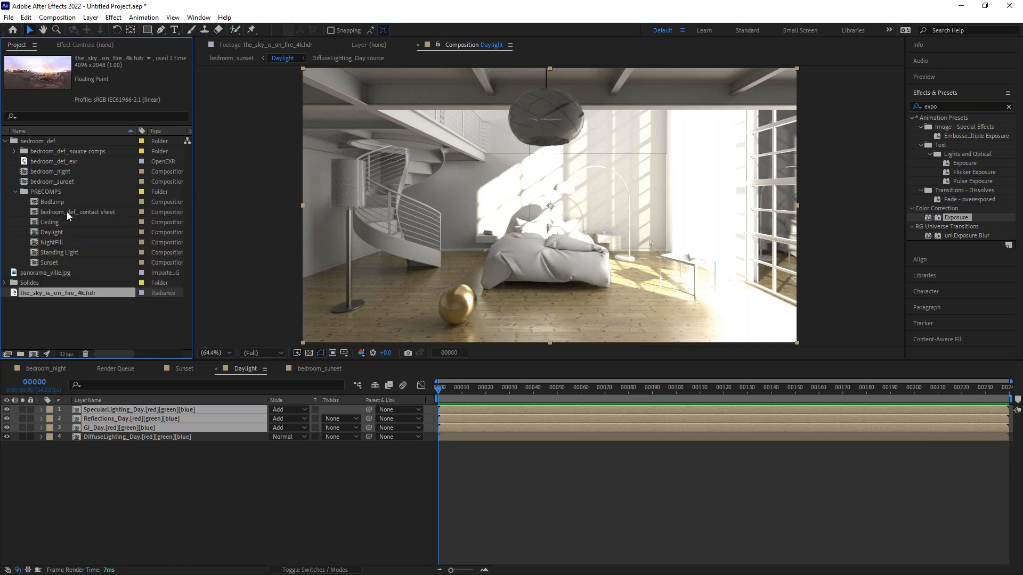
left_click(46, 232)
left_click_drag(40, 231, 33, 356)
left_click_drag(37, 242, 44, 140)
left_click(14, 202)
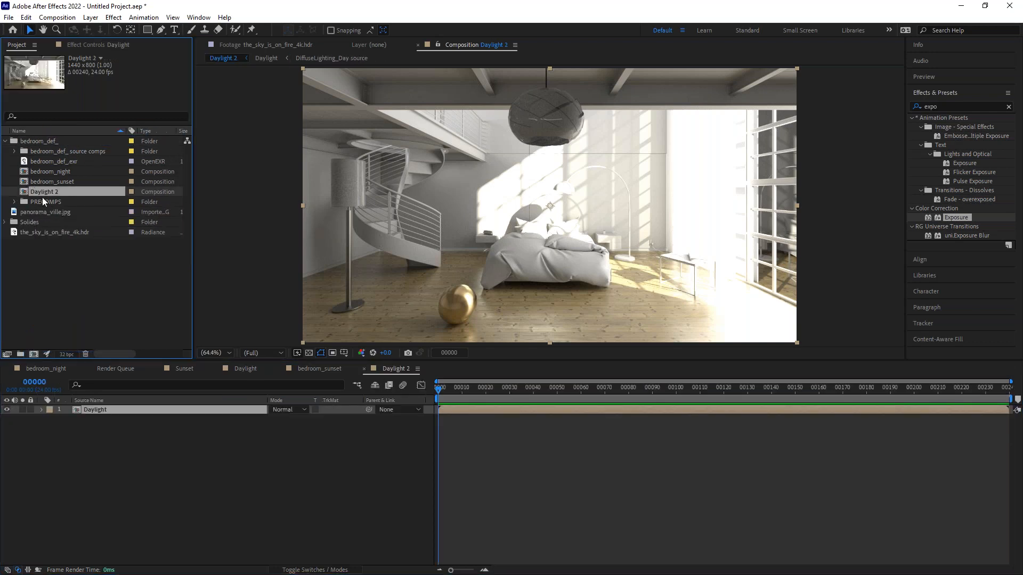
Copy the OCIO adjustment layer from bedroom_sunset into Daylight 2, above the Daylight layer.
left_click(320, 369)
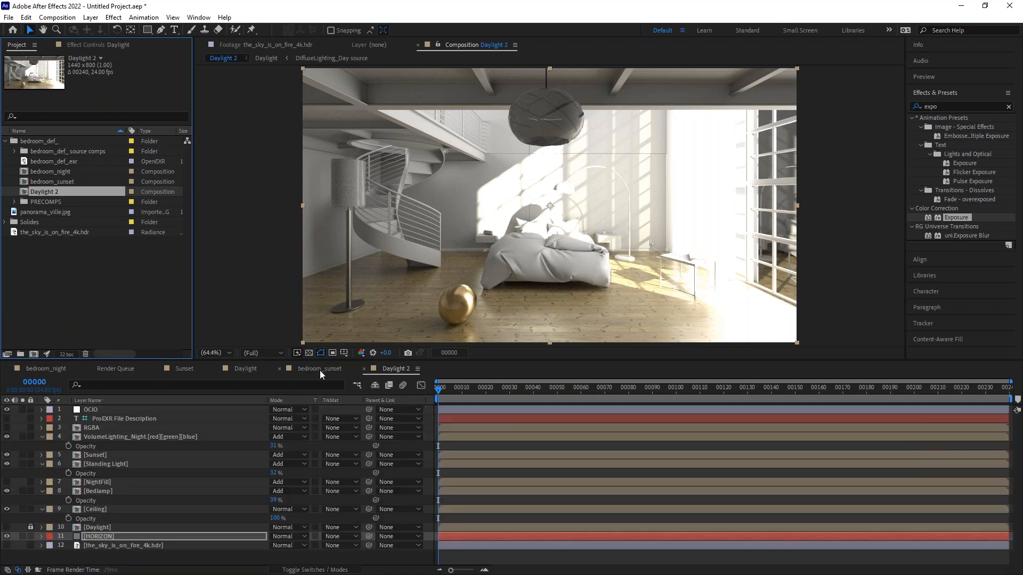
left_click(88, 409)
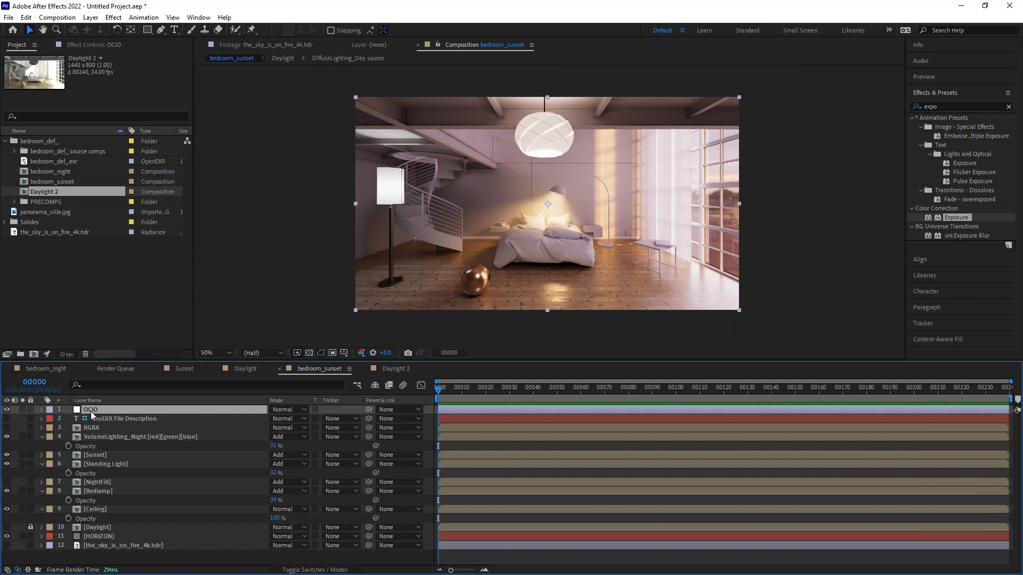
left_click(402, 368)
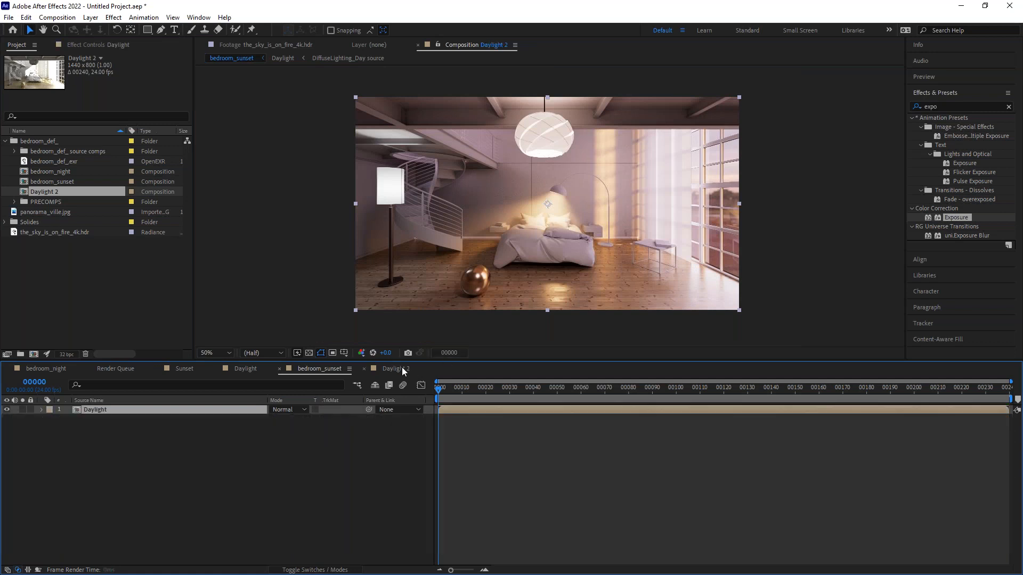
left_click(122, 469)
key("ctrl+alt+y")
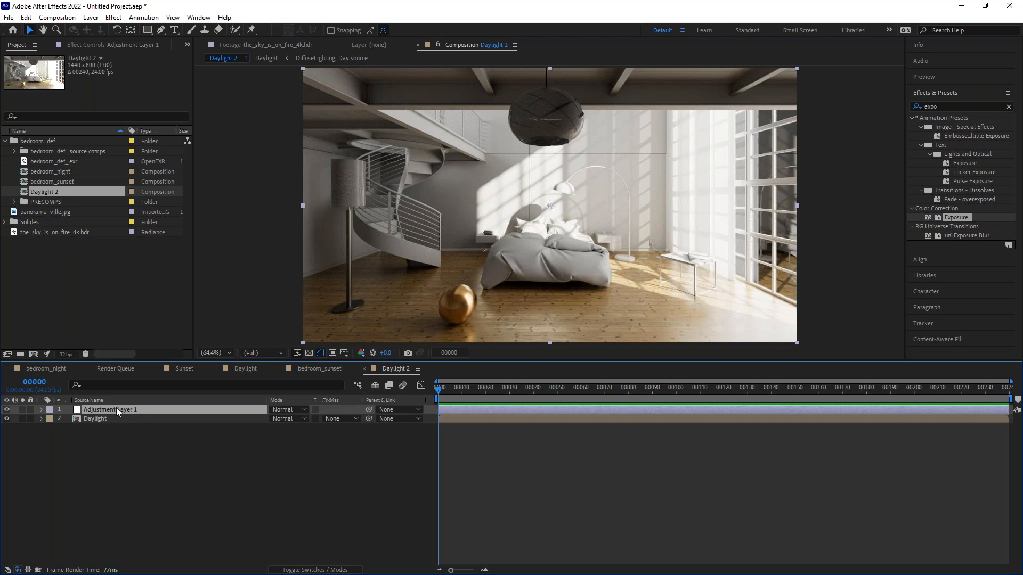
Add an adjustment layer named CC between the OCIO and Daylight layers.
left_click(95, 418)
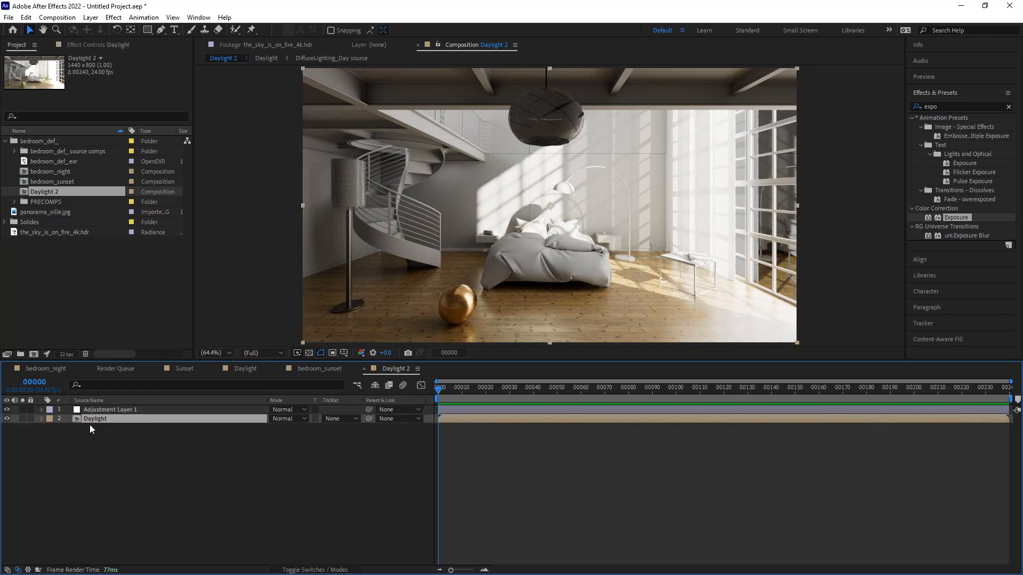
key("ctrl+alt+y")
key("Return")
type("CC")
key("Return")
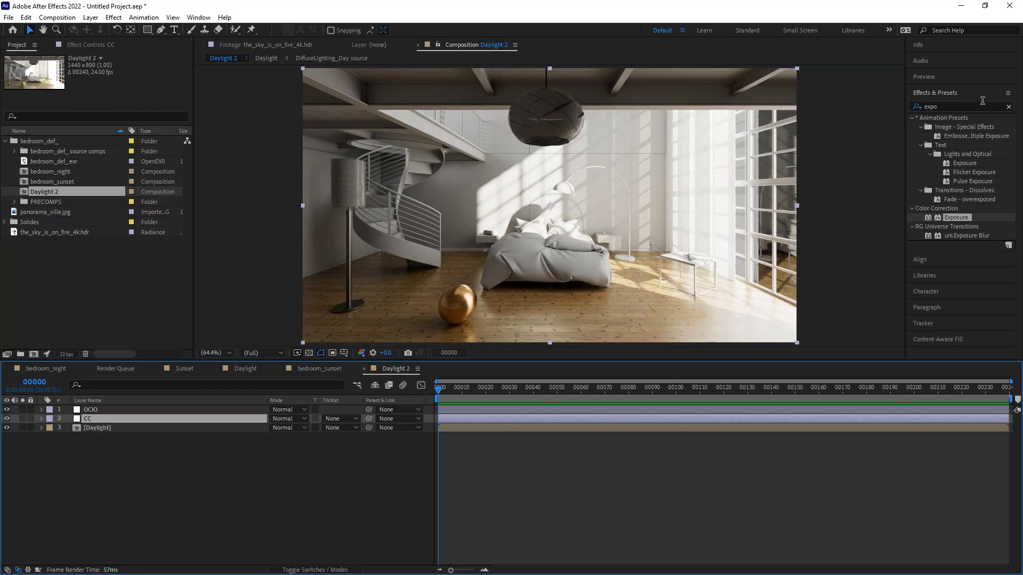
Apply an Exposure effect to the CC layer with Exposure 0.77 and Gamma Correction 1.27.
left_click(948, 107)
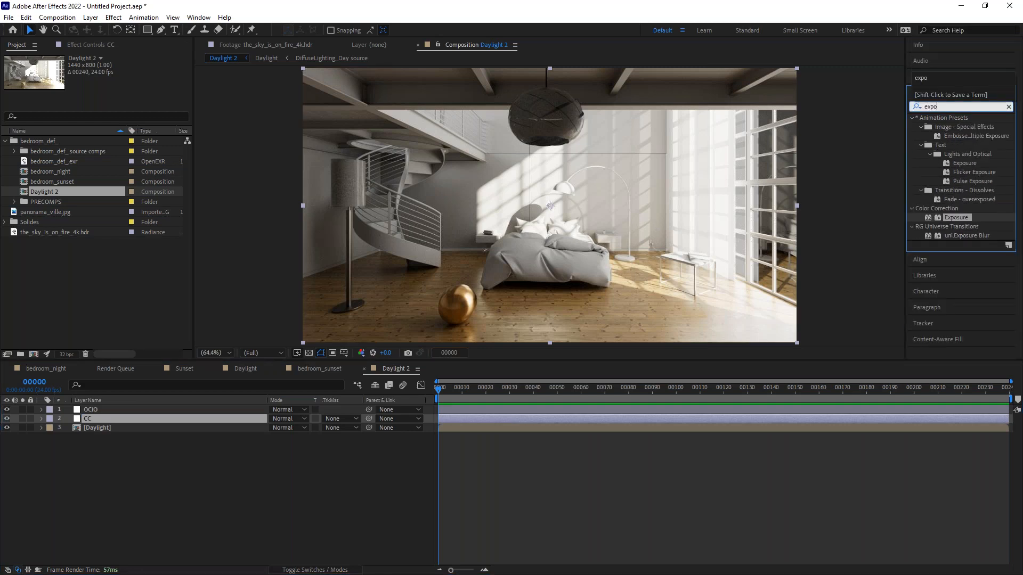
double_click(955, 217)
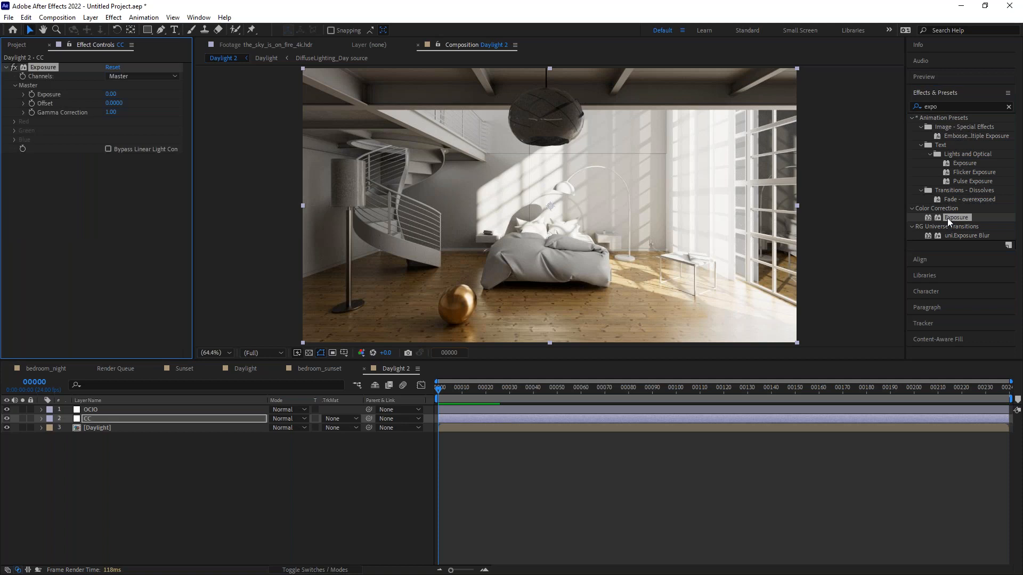
left_click_drag(111, 112, 148, 94)
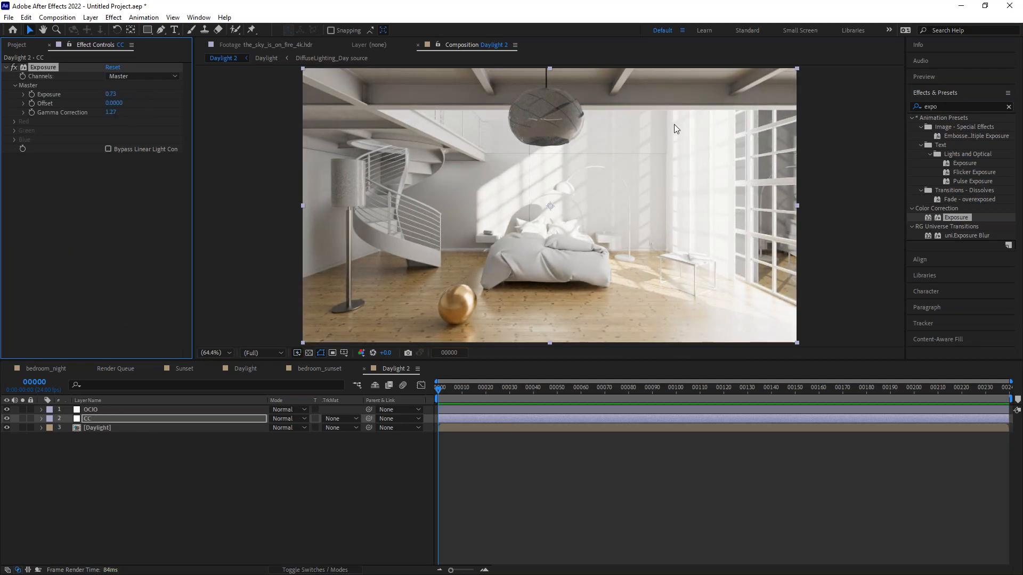
left_click_drag(111, 93, 131, 101)
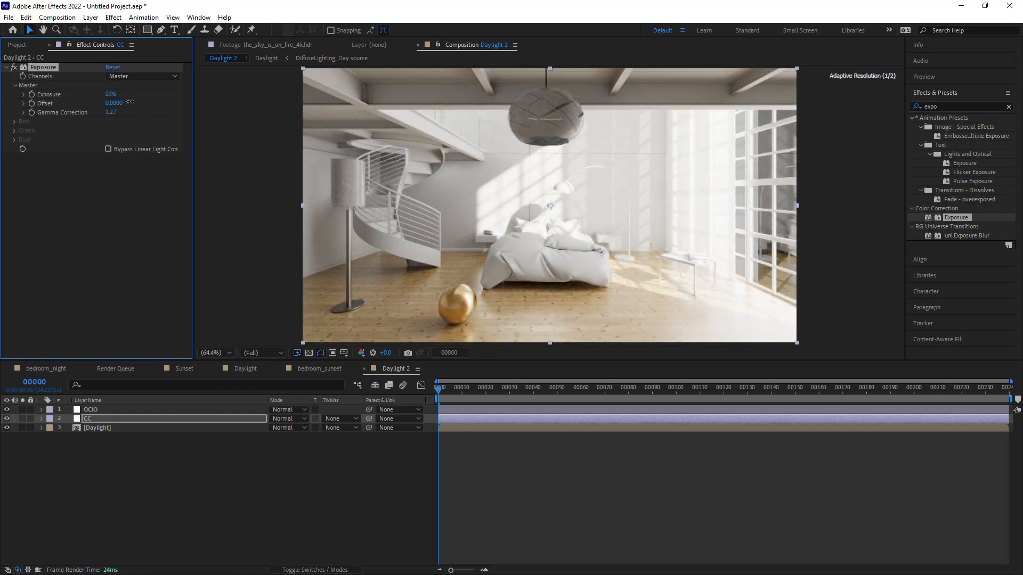
left_click_drag(114, 94, 107, 97)
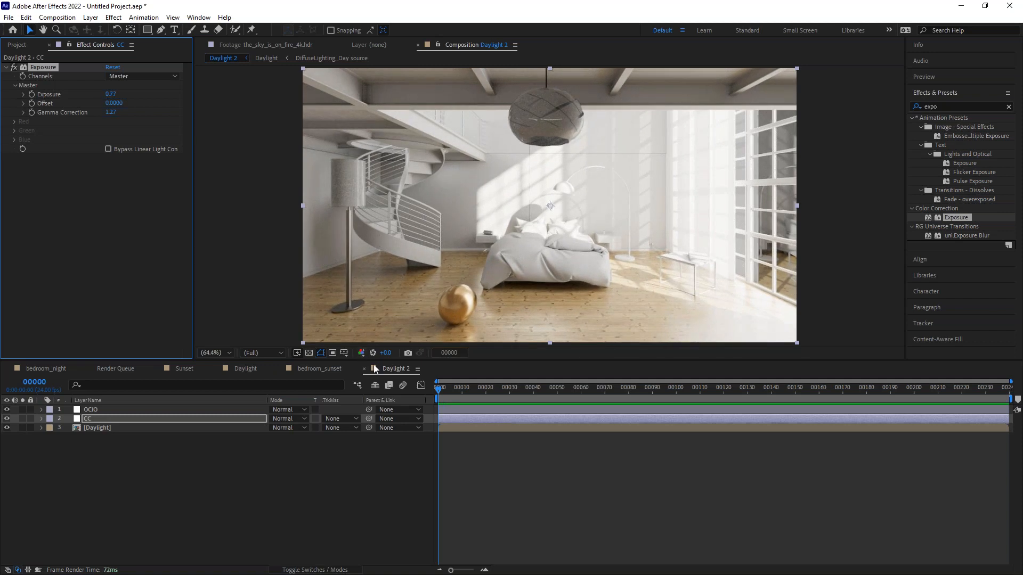
Find the Optical Glow effect and apply it to the Standing Light layer in the bedroom_night composition.
left_click(401, 369)
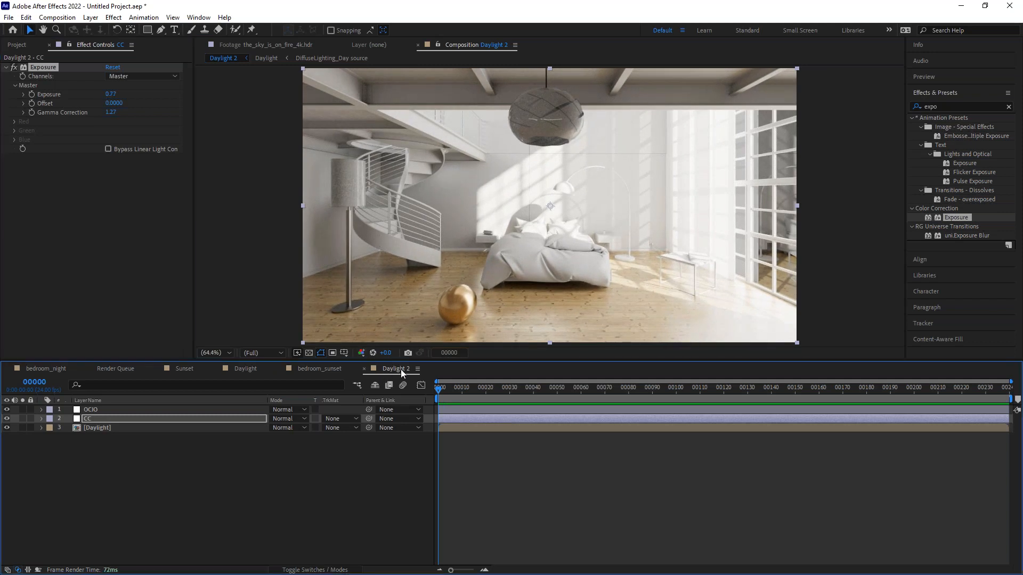
left_click(336, 373)
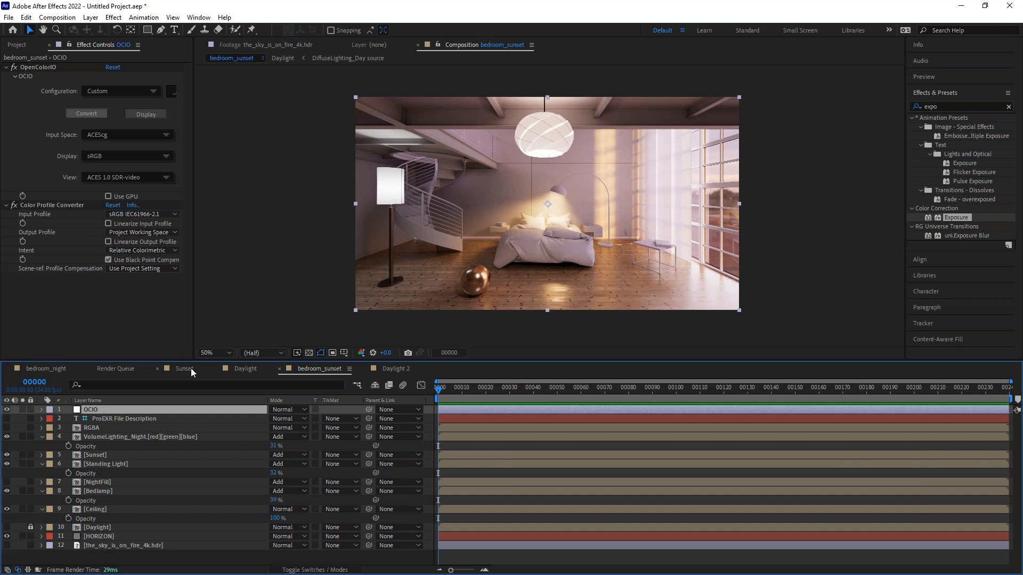
left_click(41, 369)
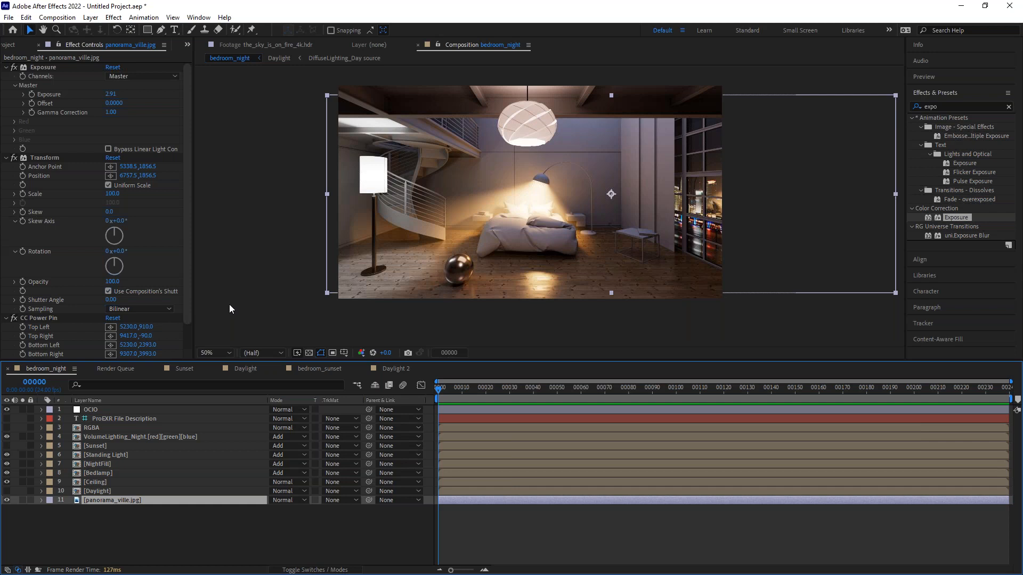
left_click(96, 455)
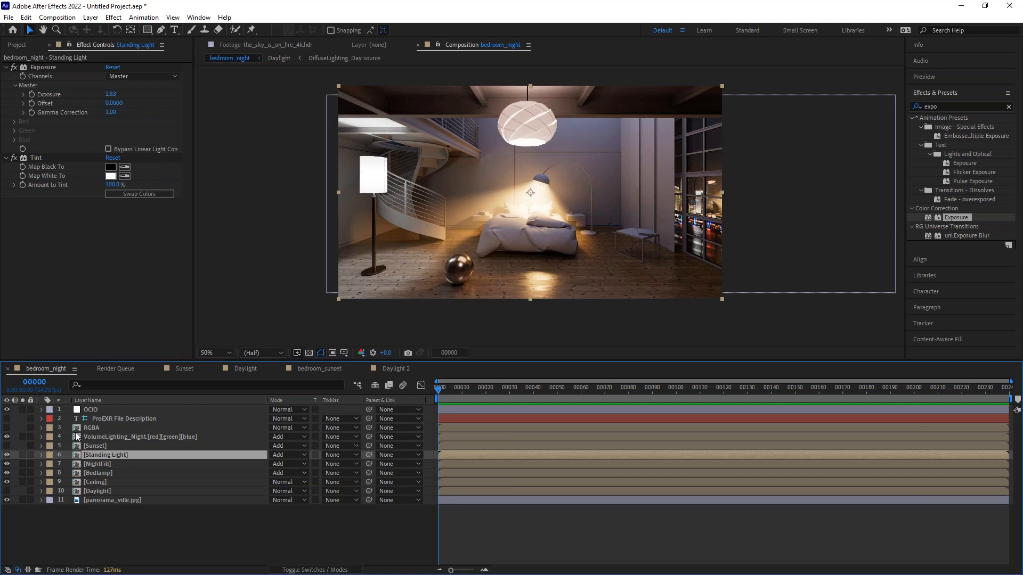
left_click(953, 106)
type("glow")
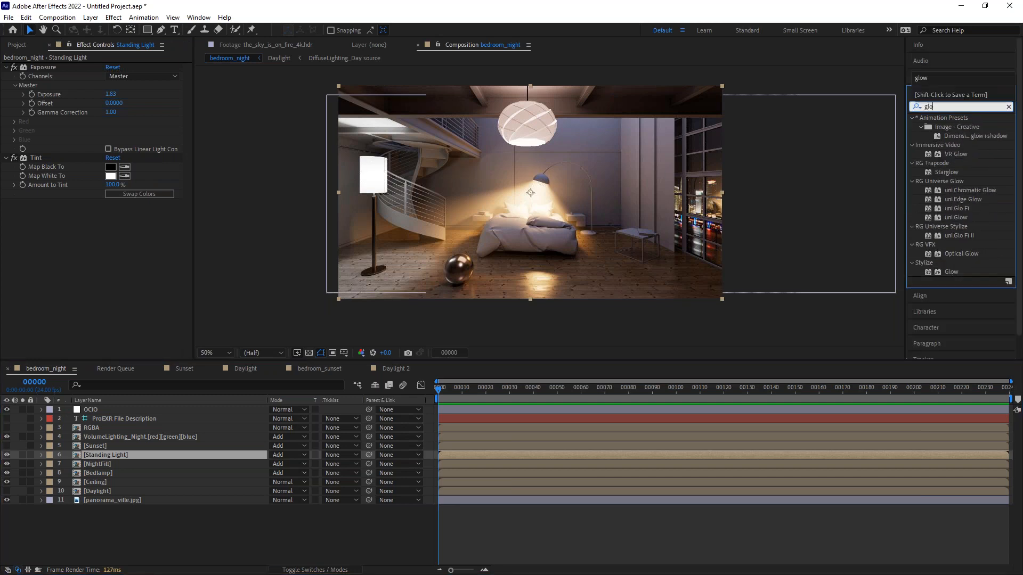
key("BackSpace")
key("BackSpace")
key("BackSpace")
key("BackSpace")
type("opti")
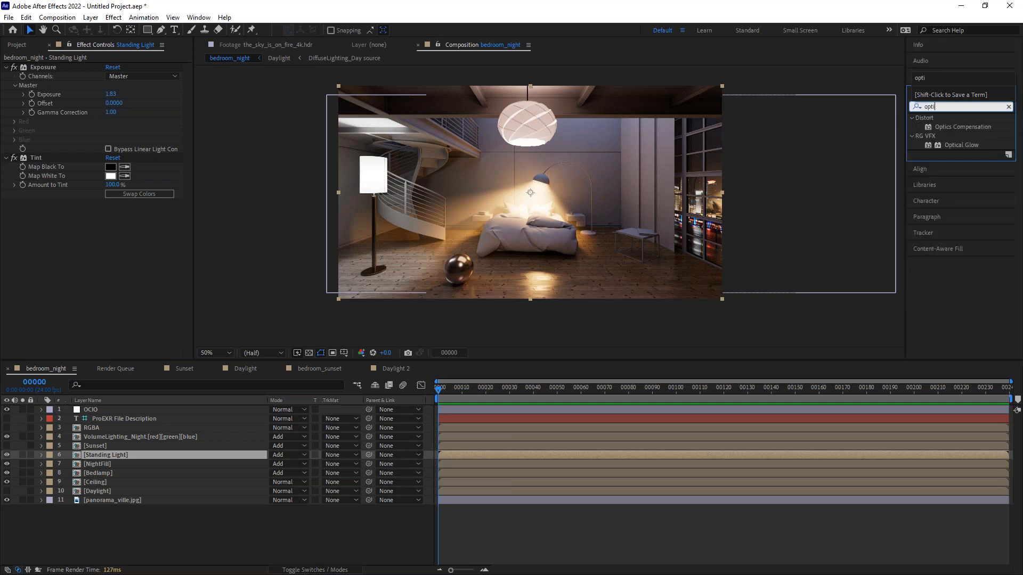
double_click(961, 145)
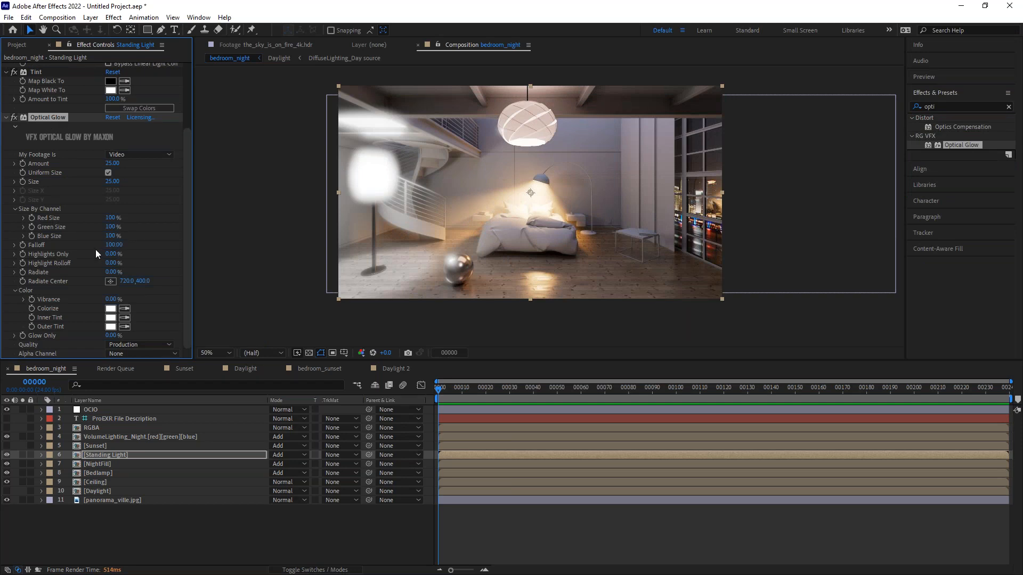
Set Optical Glow's Highlights Only to 100% on the Standing Light layer.
left_click(111, 254)
type("100")
key("Return")
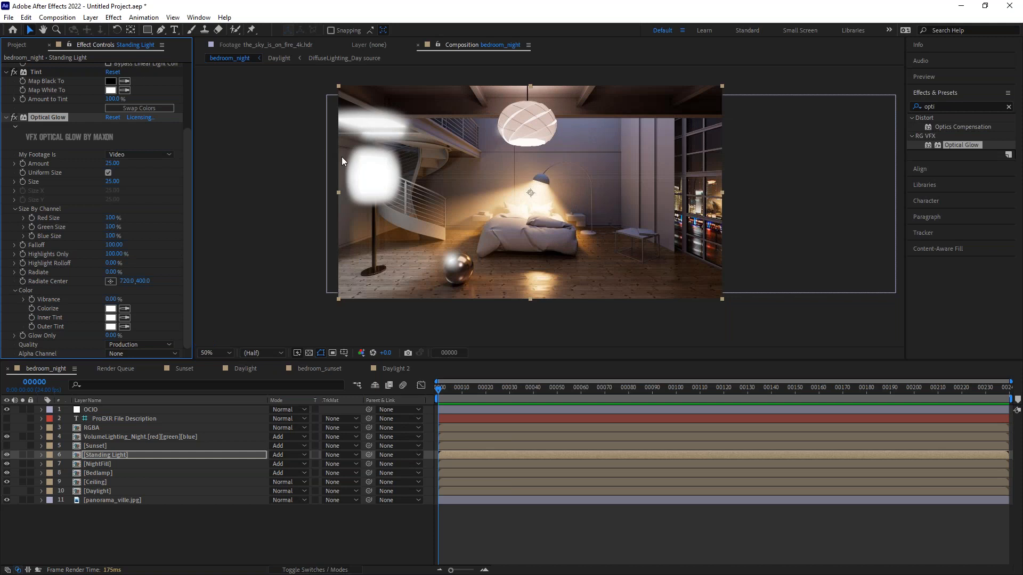
Set Optical Glow's footage type to Linear and its Amount to 1 on the Standing Light layer.
left_click(123, 155)
left_click(132, 190)
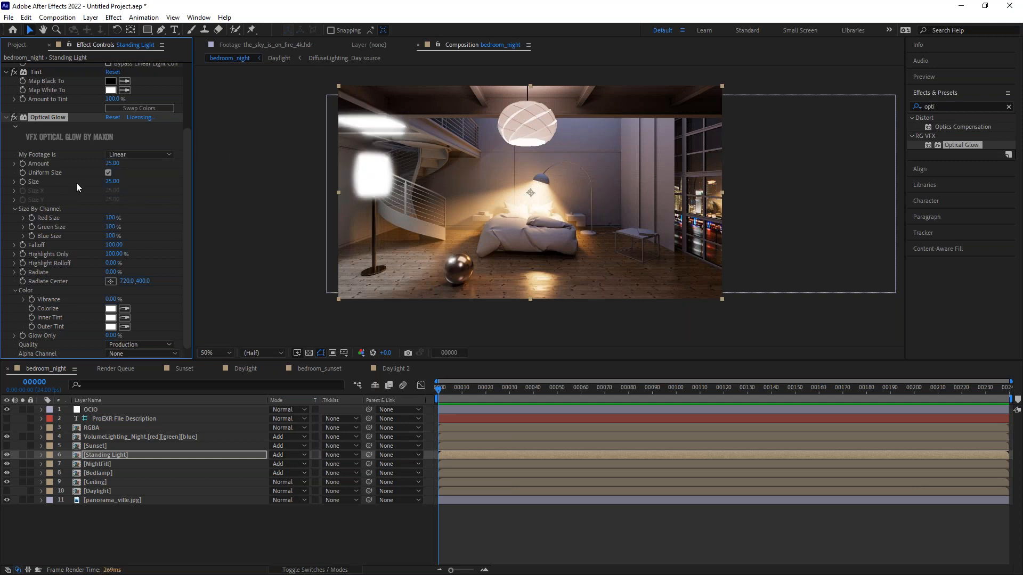
left_click(112, 163)
type("1")
key("Return")
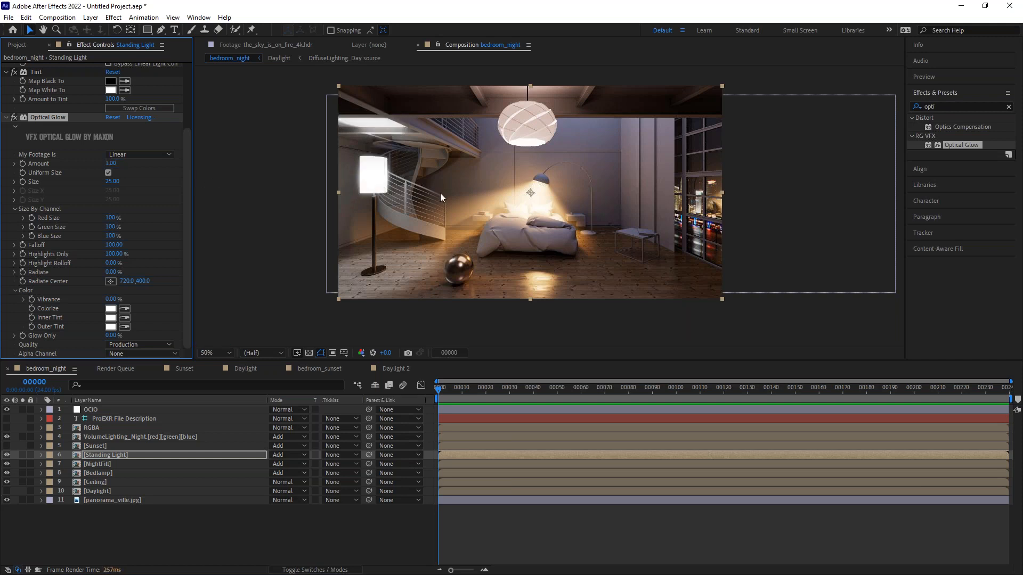
Set Optical Glow's Size to 87 on the Standing Light layer, check the lamp glow up close, and open the bedroom_sunset composition.
scroll(319, 176, "up", 1)
scroll(417, 116, "up", 1)
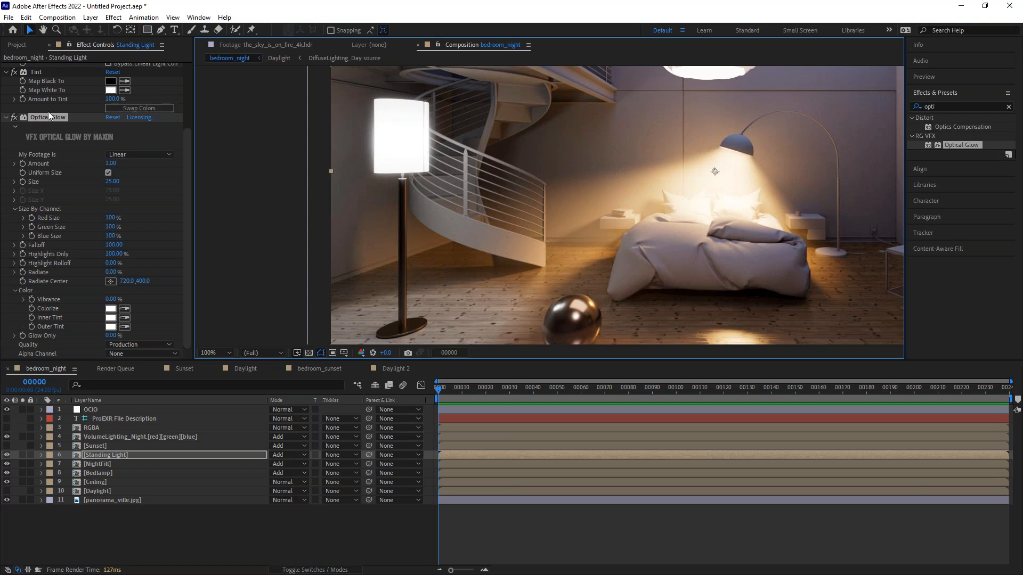
left_click(190, 138)
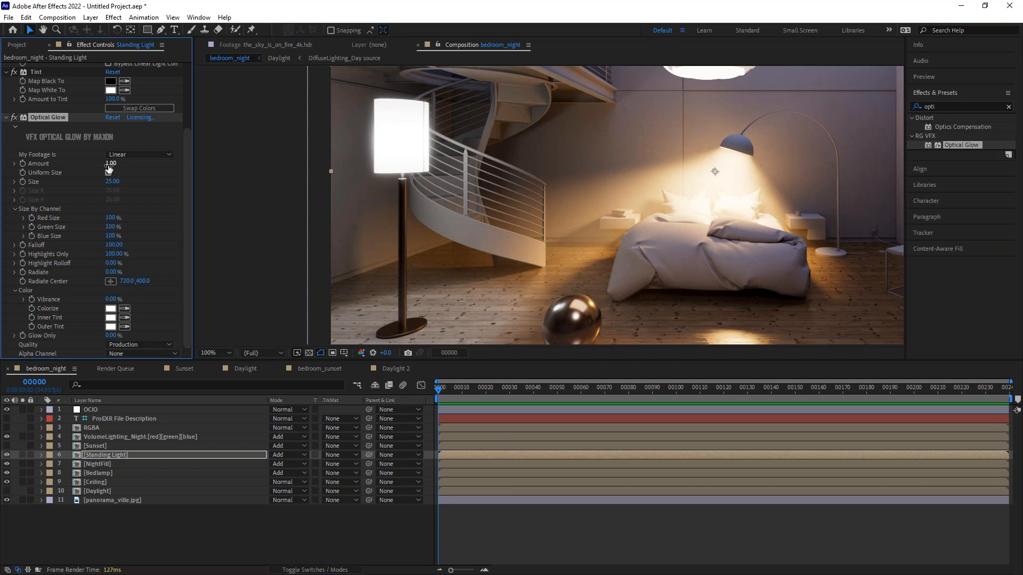
left_click_drag(114, 183, 460, 169)
key("comma")
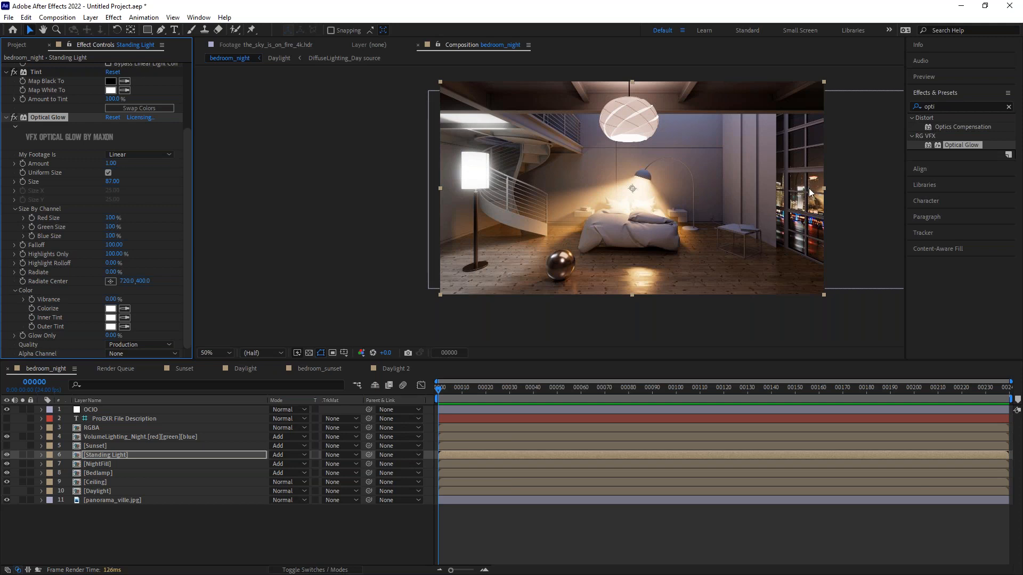
scroll(570, 203, "up", 3)
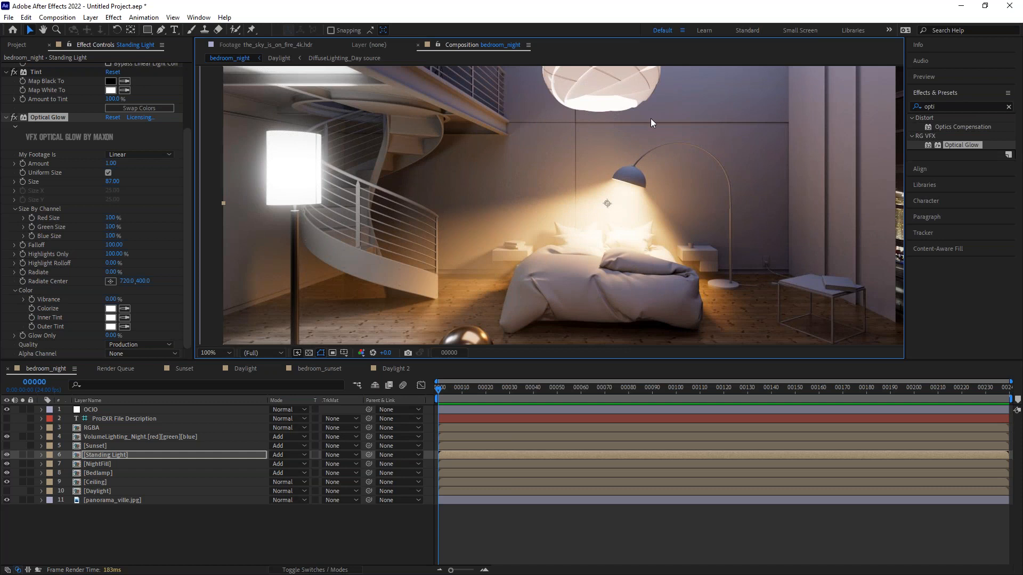
key("h")
left_click_drag(782, 161, 761, 132)
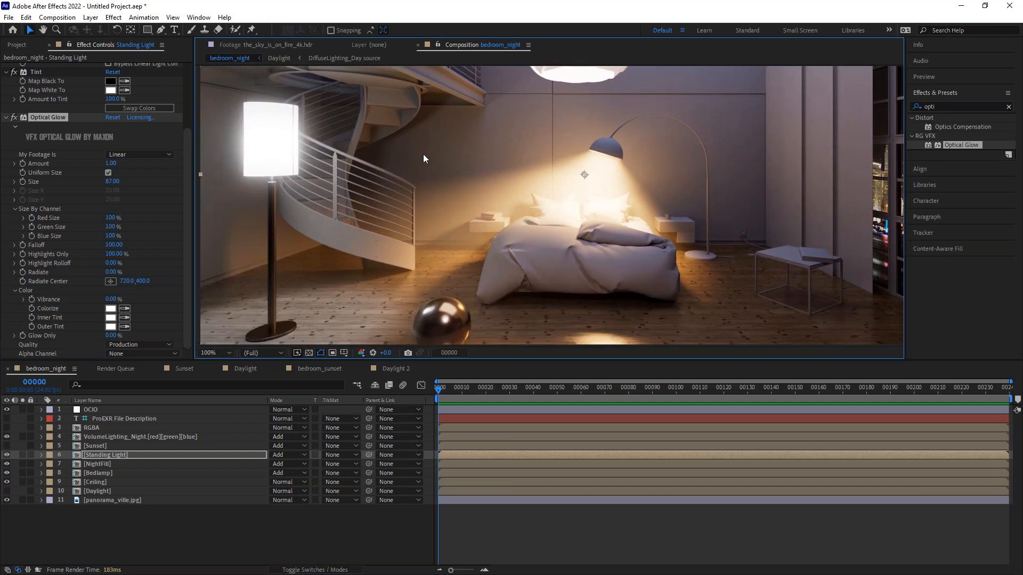
left_click_drag(423, 154, 457, 171)
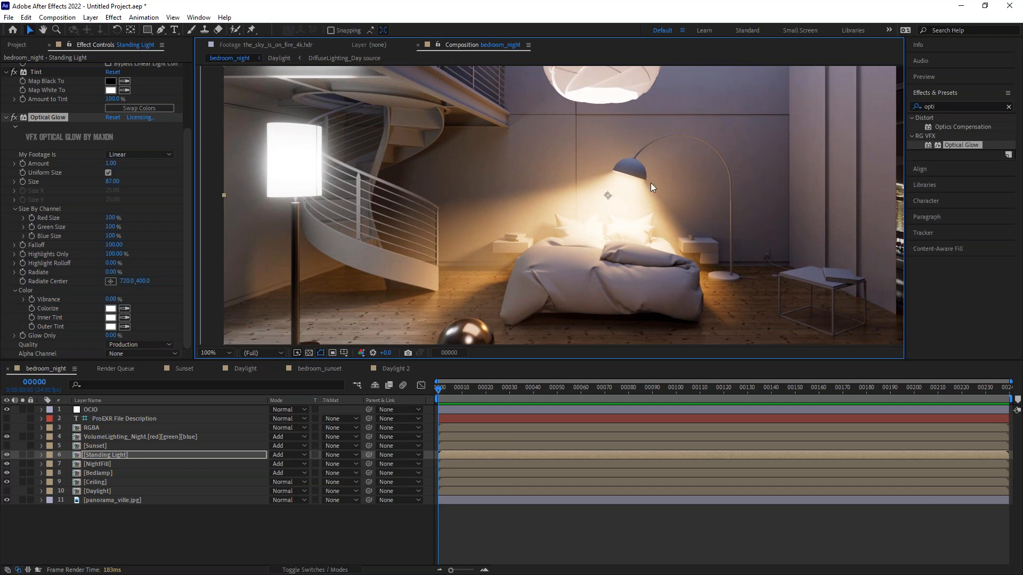
key("comma")
left_click_drag(651, 182, 645, 197)
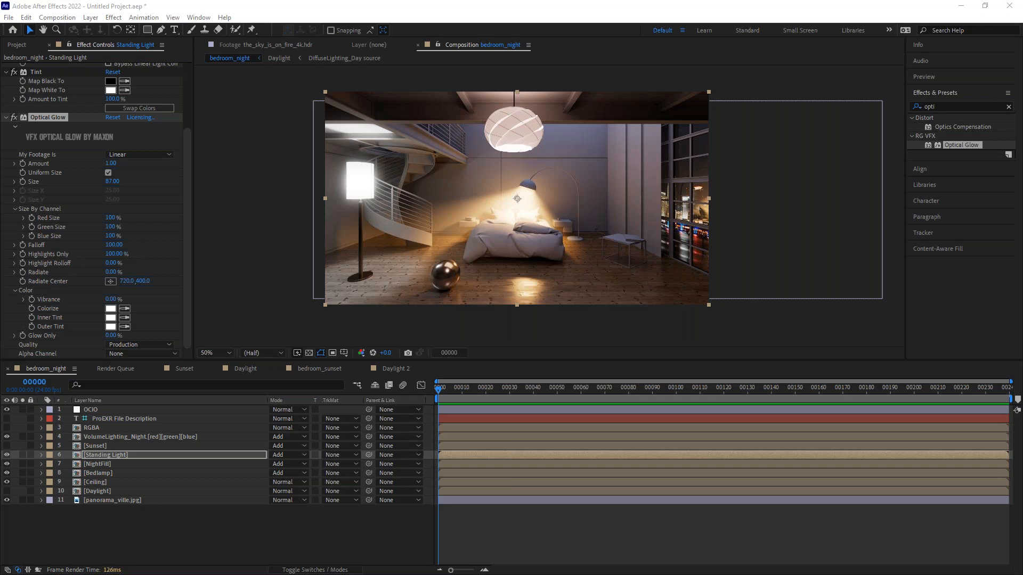
left_click(319, 368)
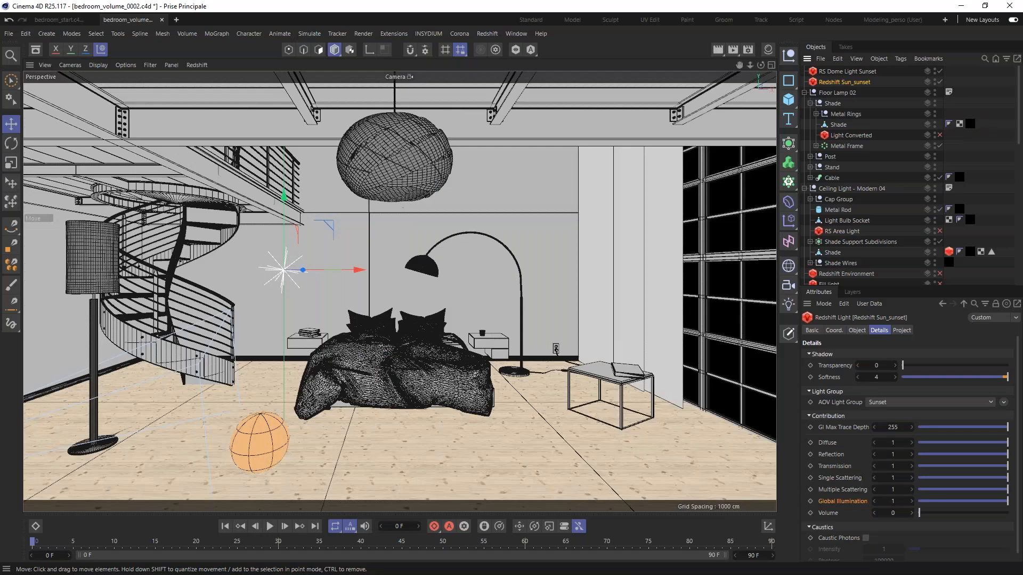
In Cinema 4D, open the Redshift Global Illumination section of the render settings.
left_click(748, 50)
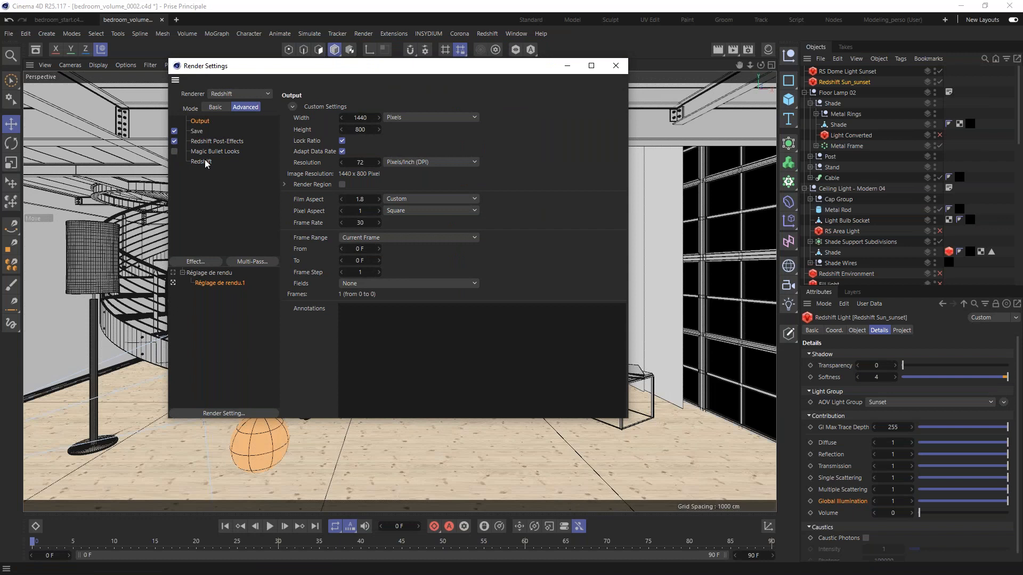
left_click(202, 160)
left_click(467, 107)
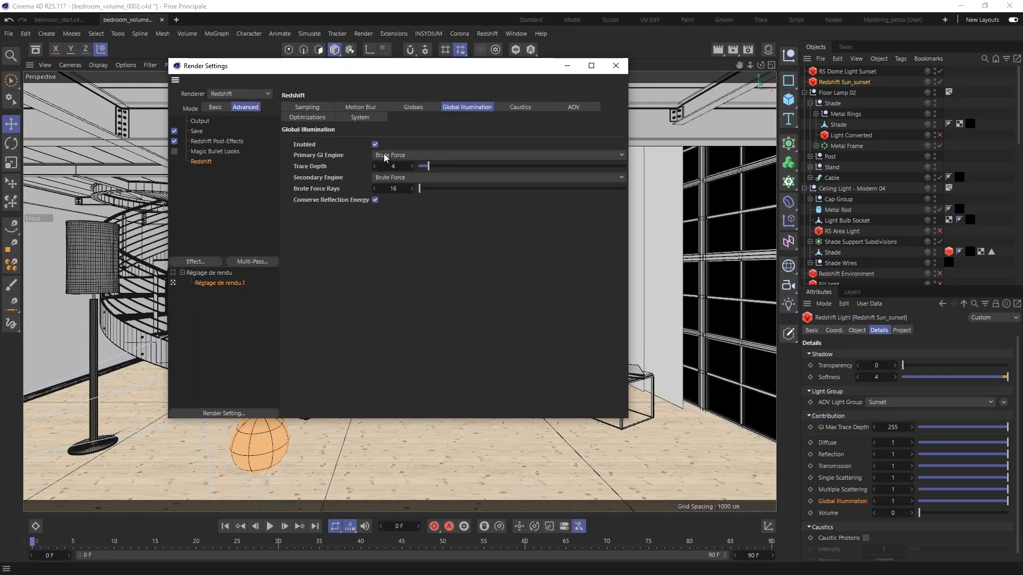
Examine the engine choices offered for Redshift's primary and secondary global illumination without changing Brute Force.
left_click(404, 155)
left_click(412, 153)
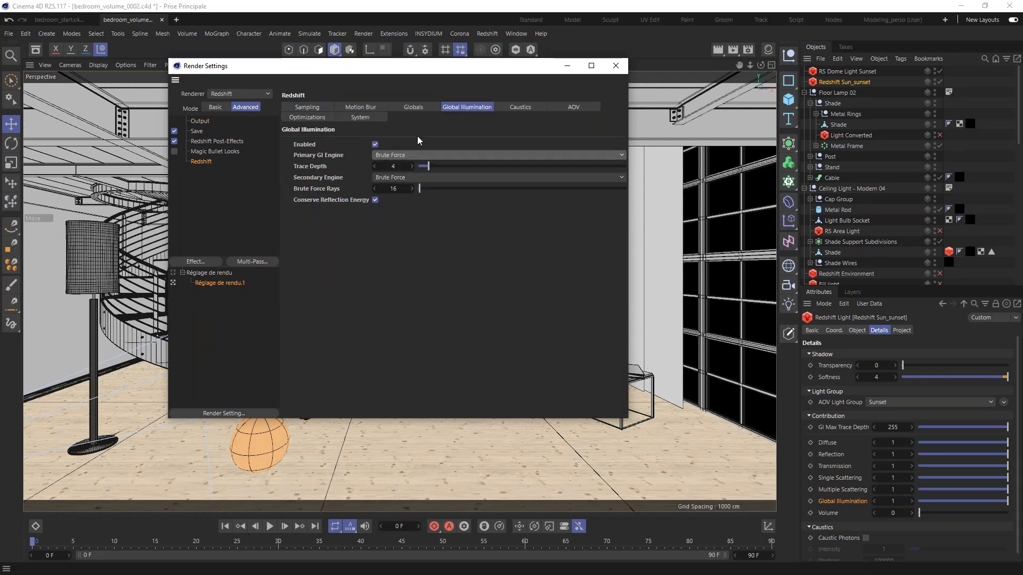
left_click(395, 178)
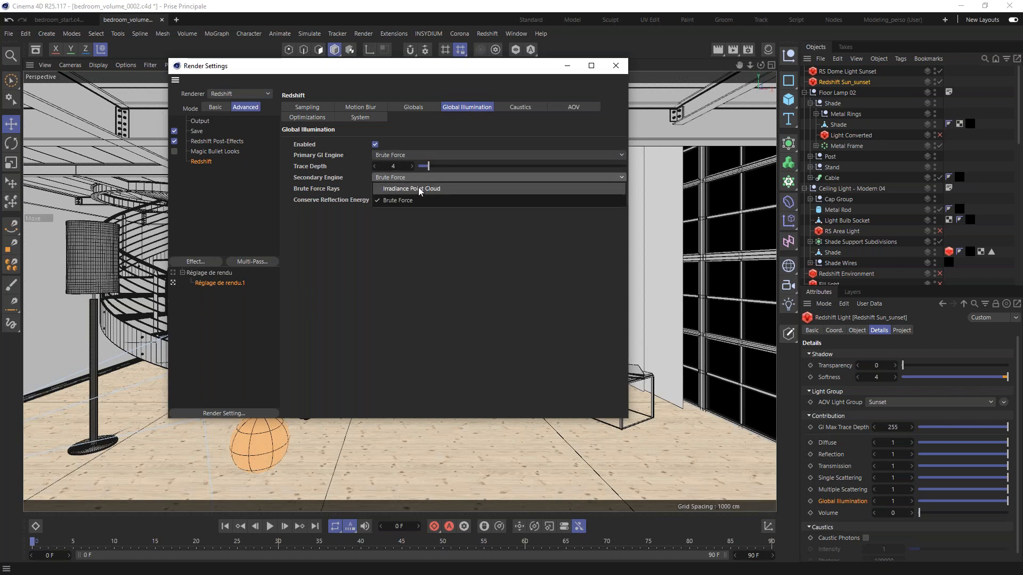
left_click(394, 162)
left_click(405, 155)
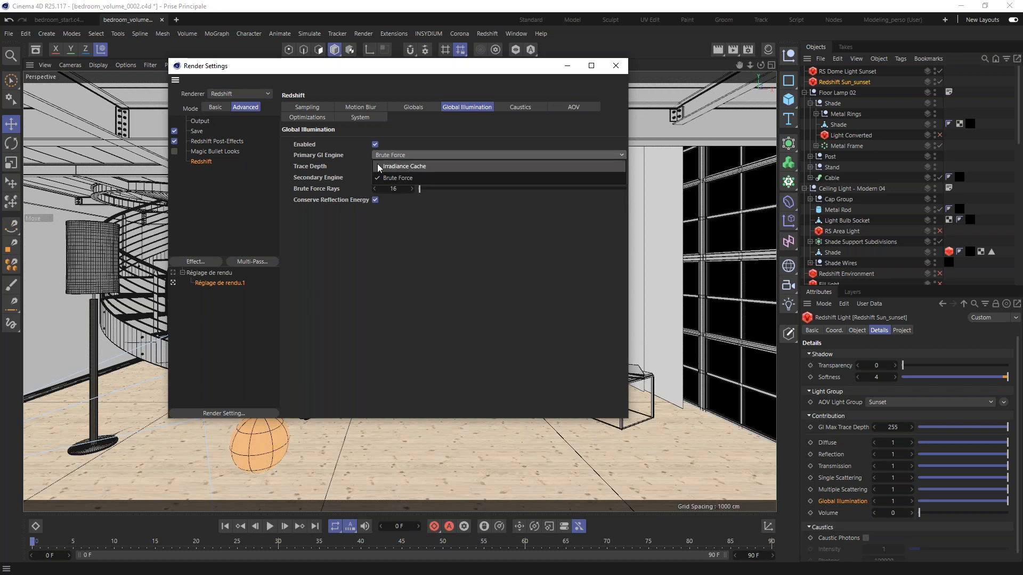
left_click(334, 177)
left_click(400, 178)
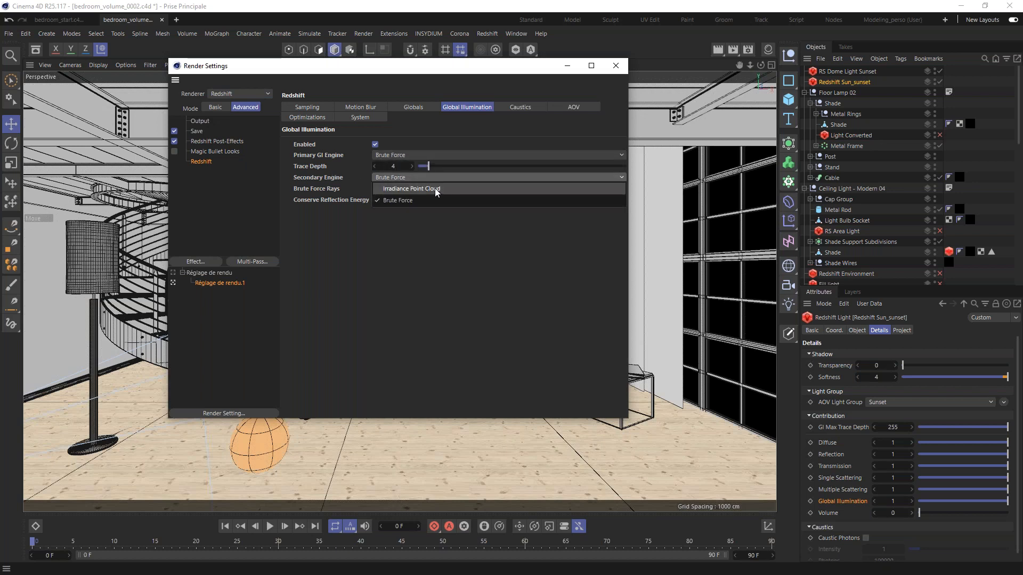
left_click(368, 274)
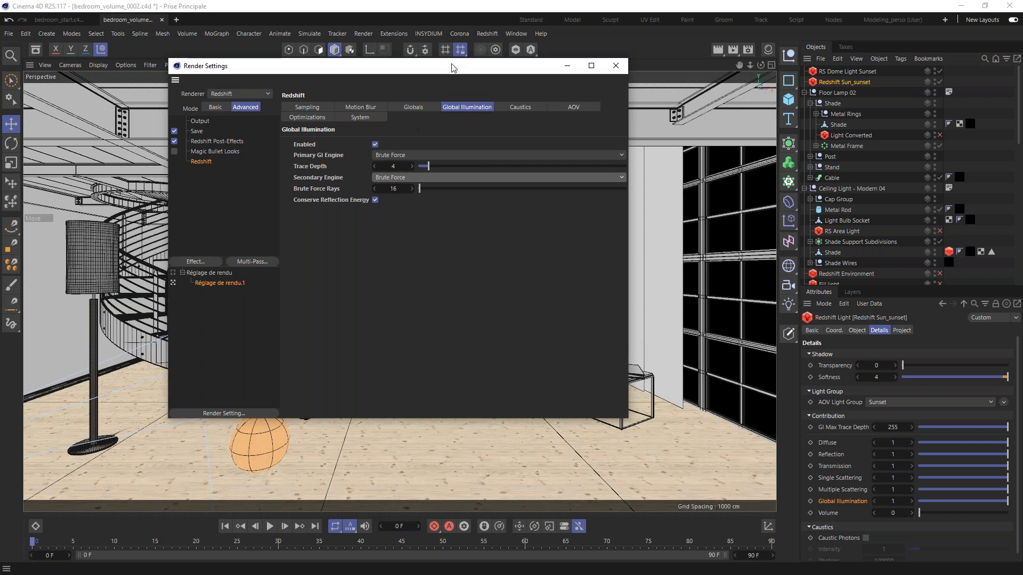
left_click_drag(453, 66, 431, 92)
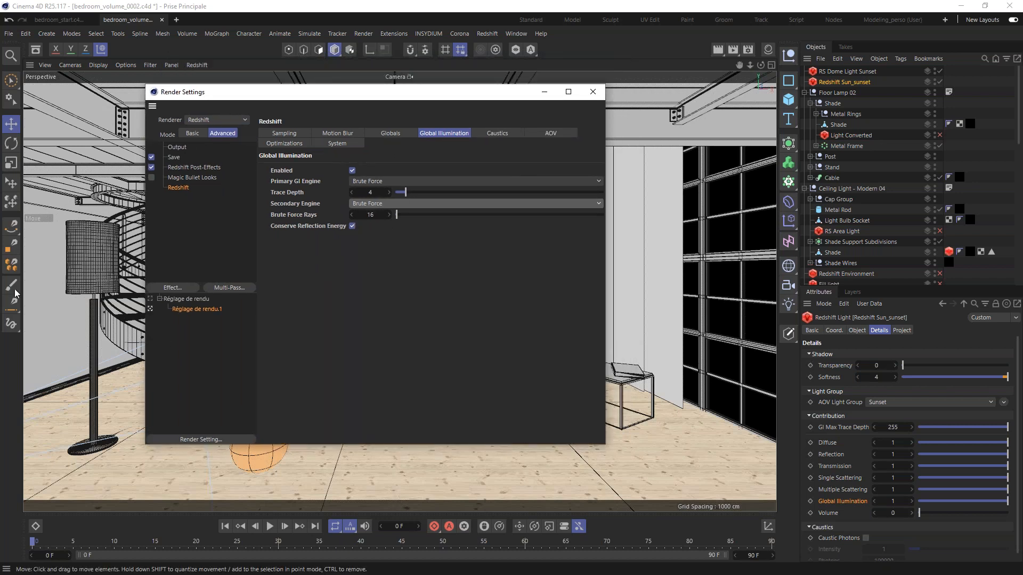